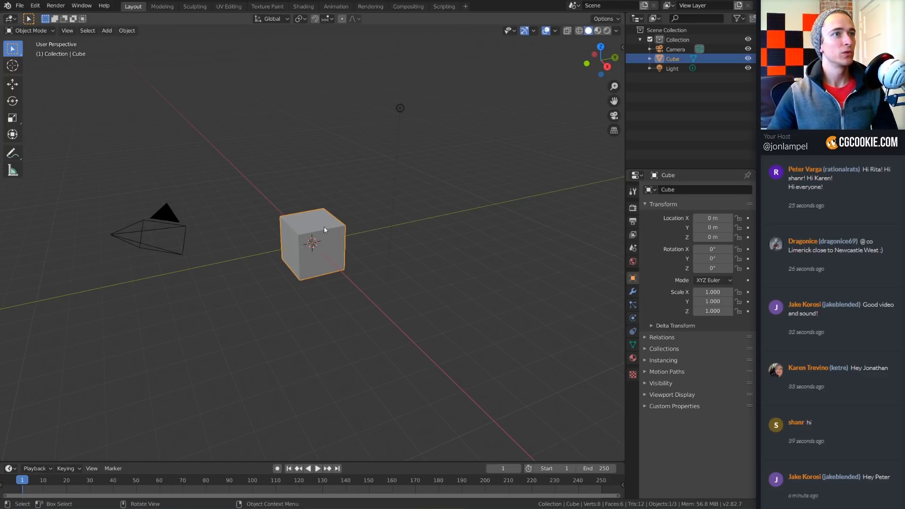
left_click(14, 85)
middle_click_drag(366, 239, 376, 248)
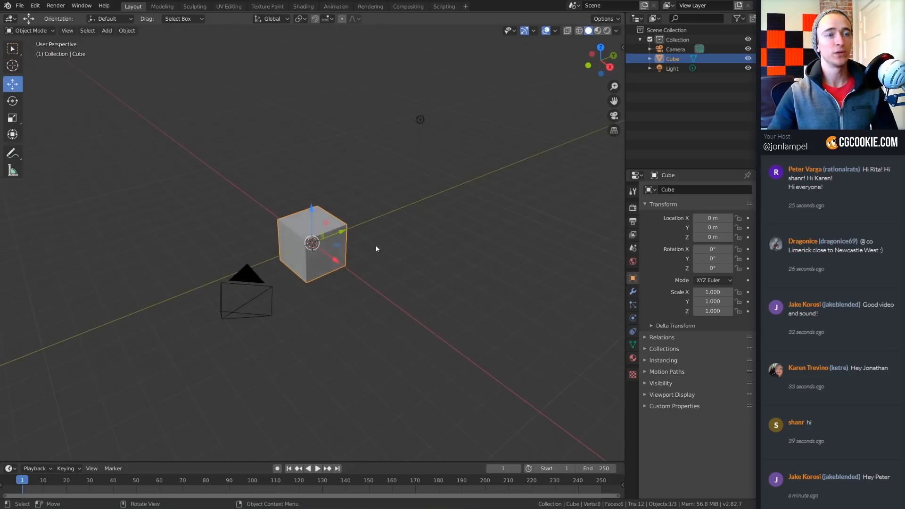
left_click(14, 51)
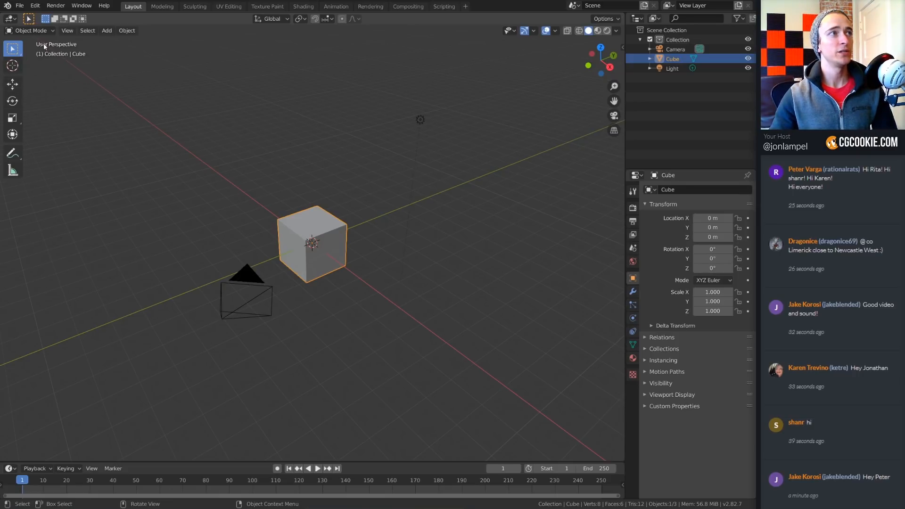
- Enable the Move object gizmo, shift the cube along Y to about 1.6 m, and deselect everything
left_click(533, 31)
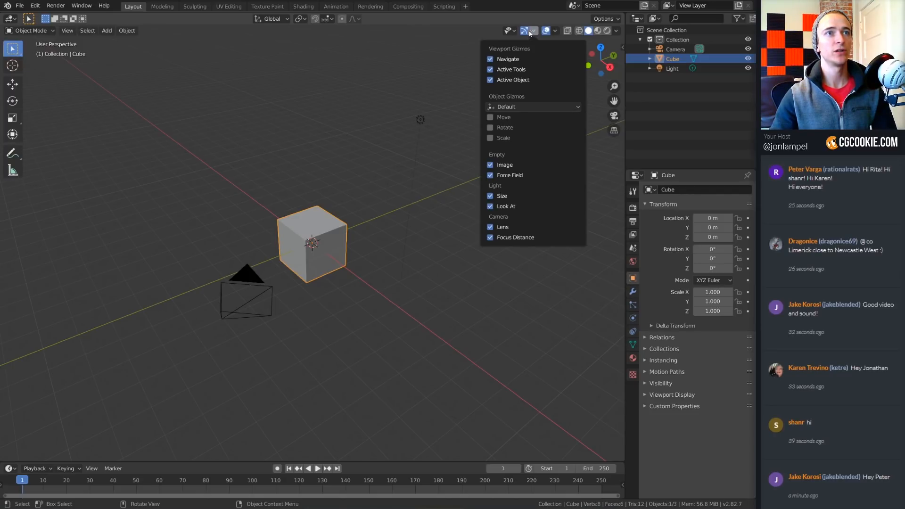
left_click(490, 118)
middle_click_drag(429, 226, 401, 226)
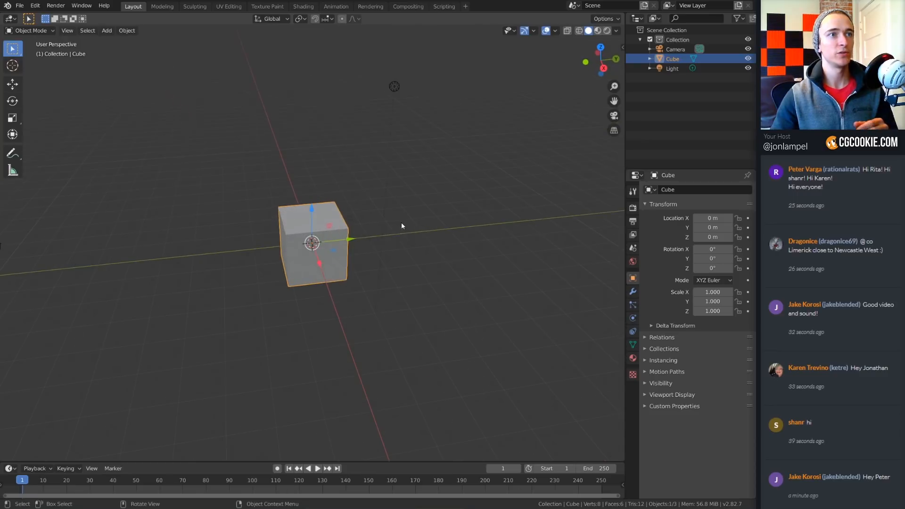
left_click_drag(335, 242, 386, 237)
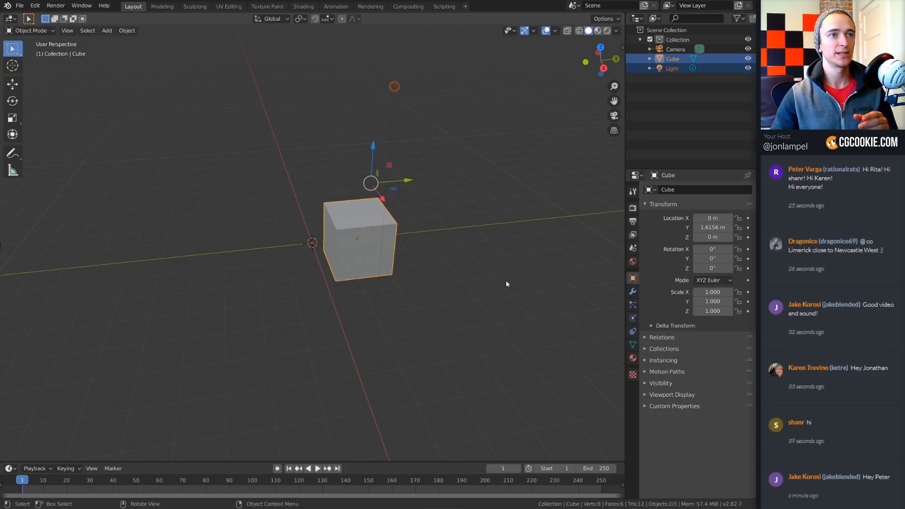
left_click(507, 264)
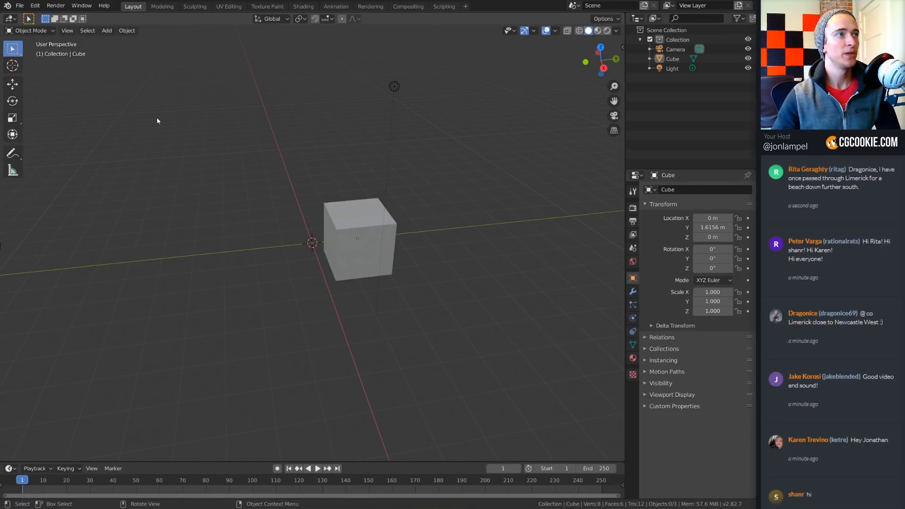
- Switch to the Move tool with the Move object gizmo turned off, and select the cube
left_click(13, 84)
left_click(535, 31)
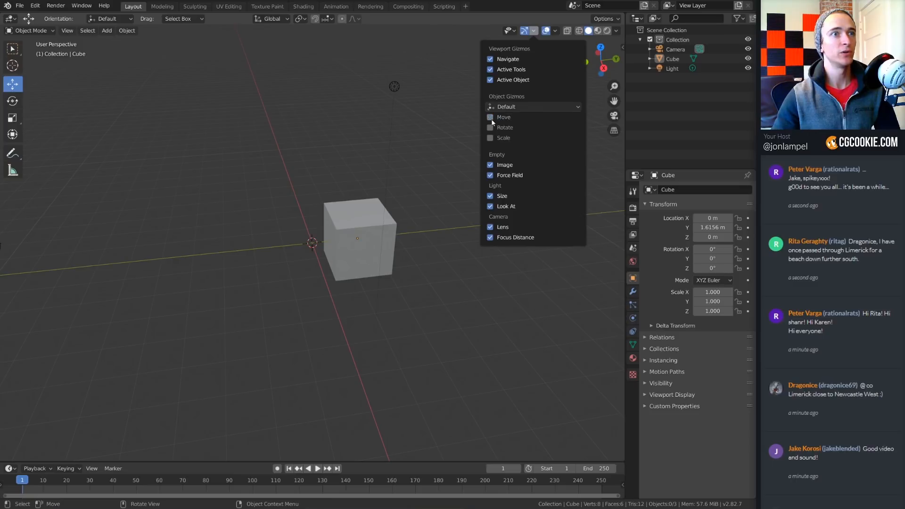
left_click(338, 221)
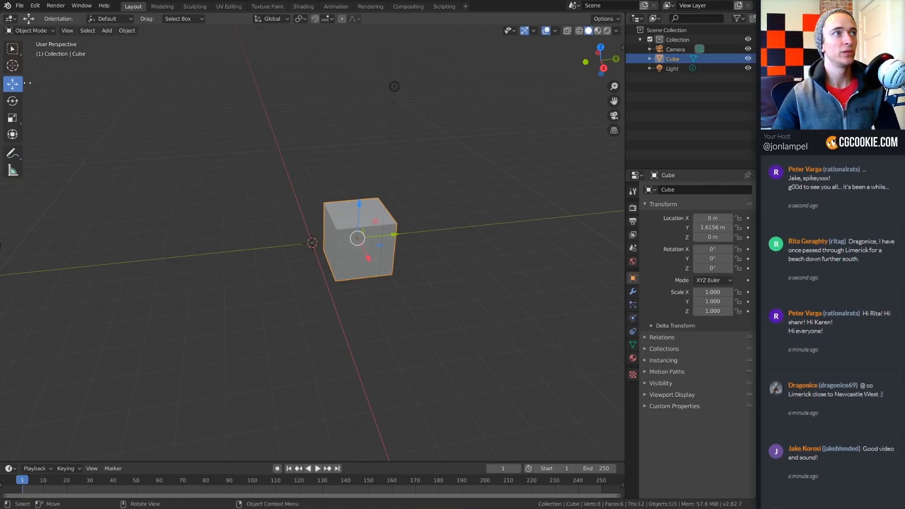
- Set the Move tool's drag action to Select Box and shift the cube along Y to about 0.32 m
left_click(177, 20)
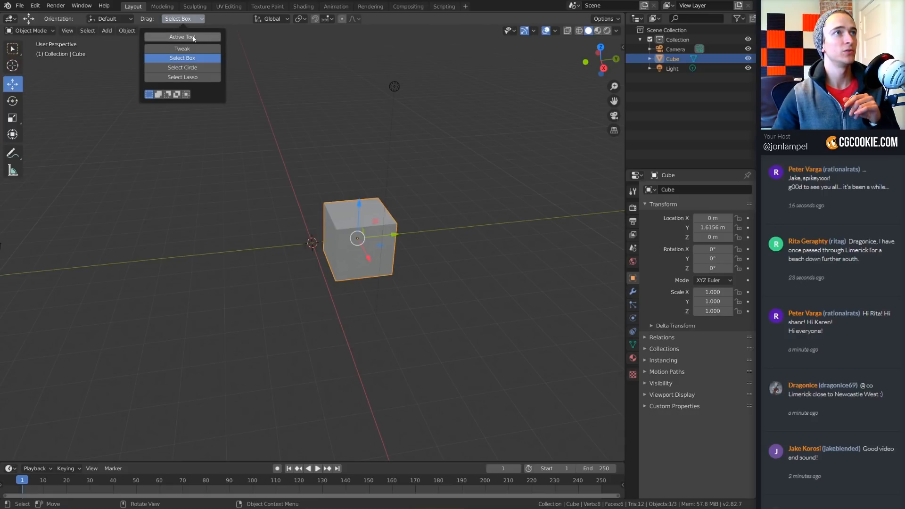
left_click(193, 38)
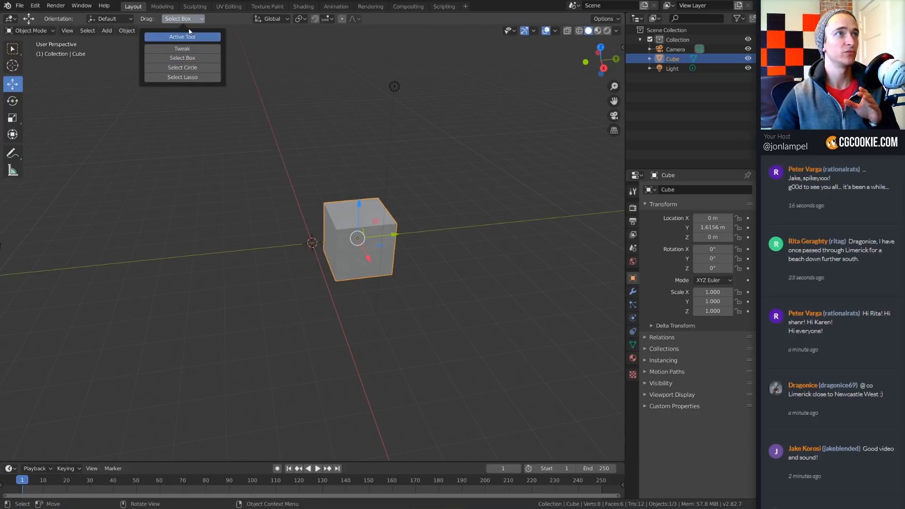
left_click(201, 56)
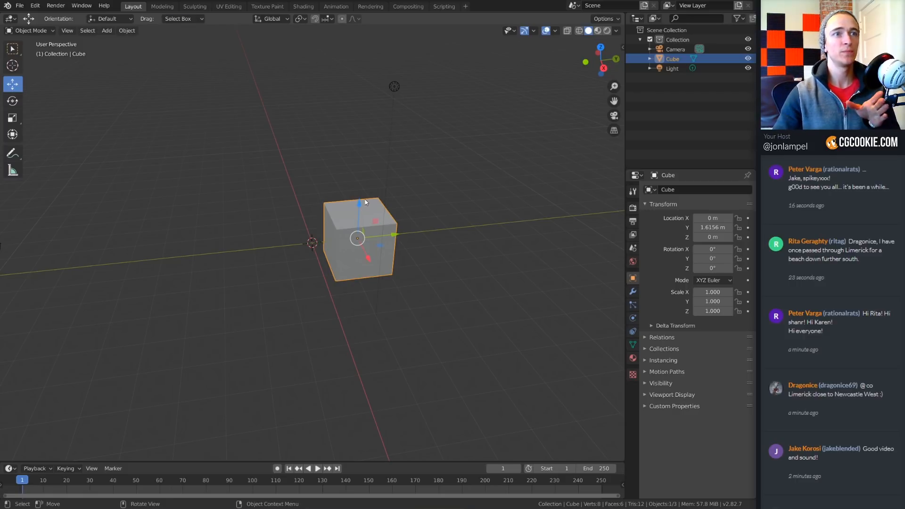
left_click_drag(394, 234, 358, 238)
- Box-select the cube and the light together while the Move tool stays active
left_click_drag(564, 198, 316, 335)
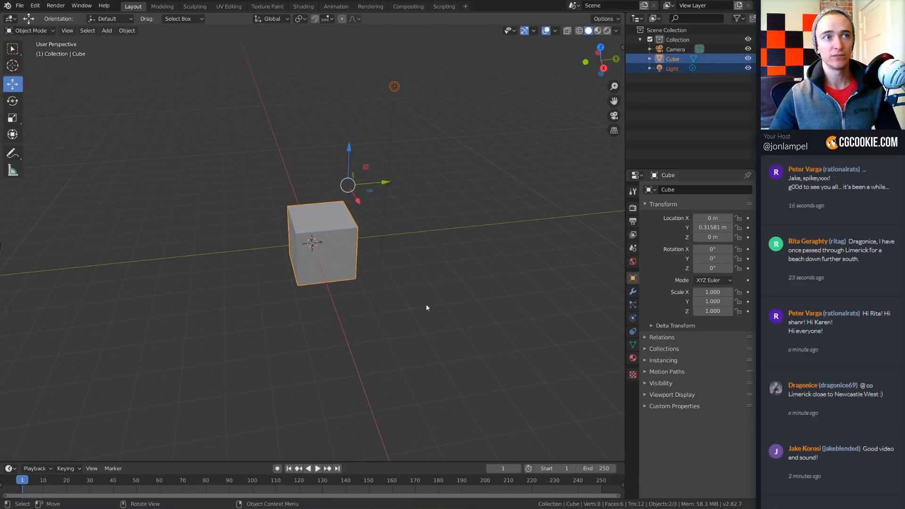
left_click(328, 249)
left_click_drag(489, 181, 202, 330)
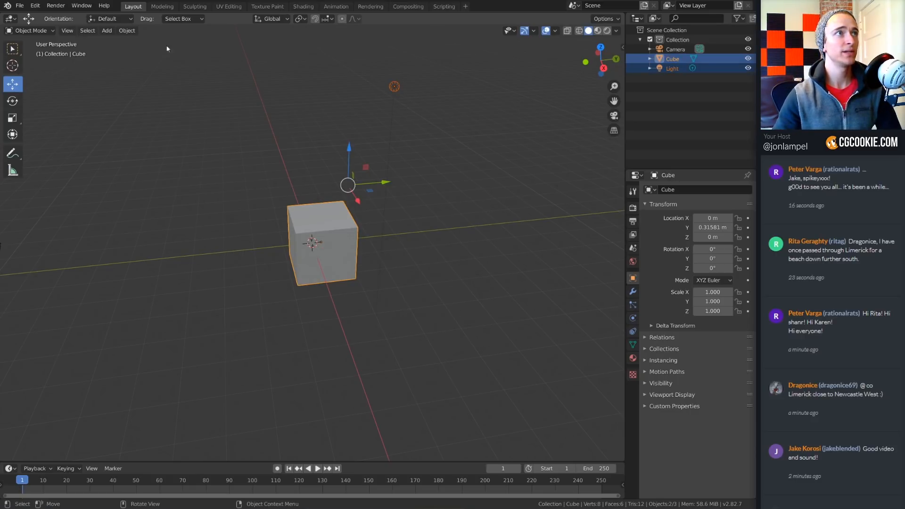
- Set the drag action to Select Lasso and try lasso selections with the Move and Rotate tools
left_click(182, 19)
left_click(195, 77)
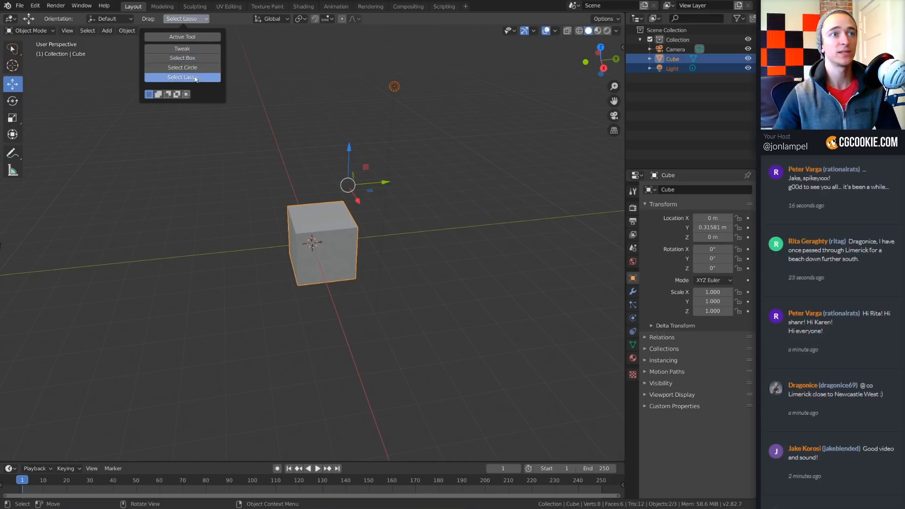
mouse_move(476, 188)
left_mouse_down()
mouse_move(361, 254)
mouse_move(490, 226)
left_mouse_up()
mouse_move(306, 157)
left_mouse_down()
mouse_move(398, 147)
mouse_move(228, 150)
mouse_move(306, 182)
left_mouse_up()
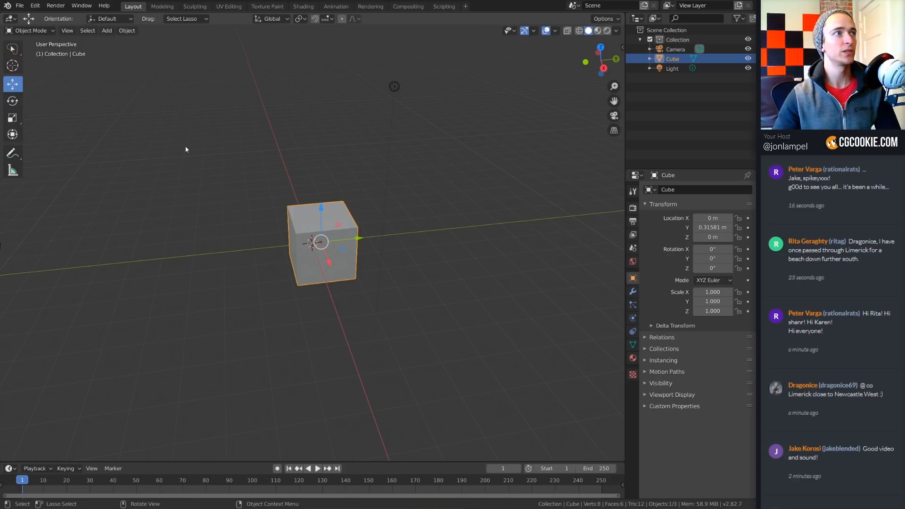
left_click(12, 100)
mouse_move(262, 128)
left_mouse_down()
mouse_move(140, 432)
mouse_move(331, 265)
mouse_move(213, 232)
left_mouse_up()
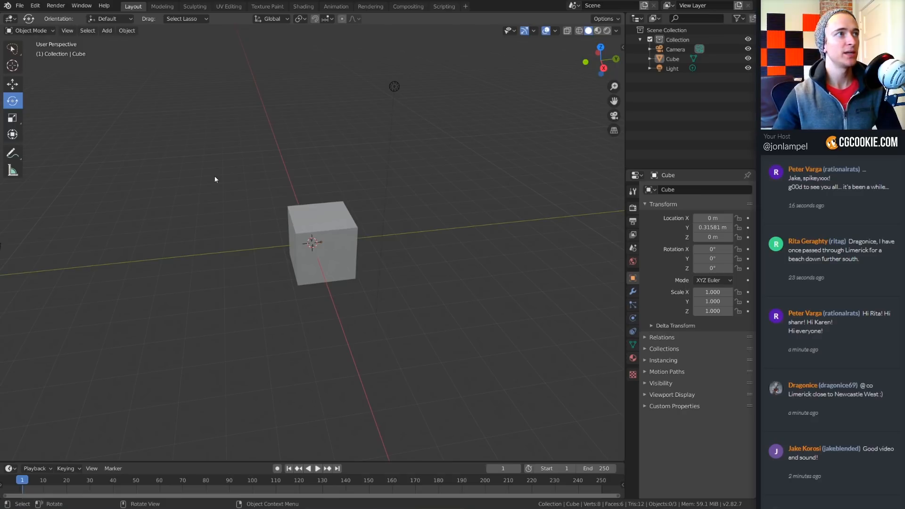
- Enter Edit Mode on the cube and select one edge of its top face in edge select mode
key("Tab")
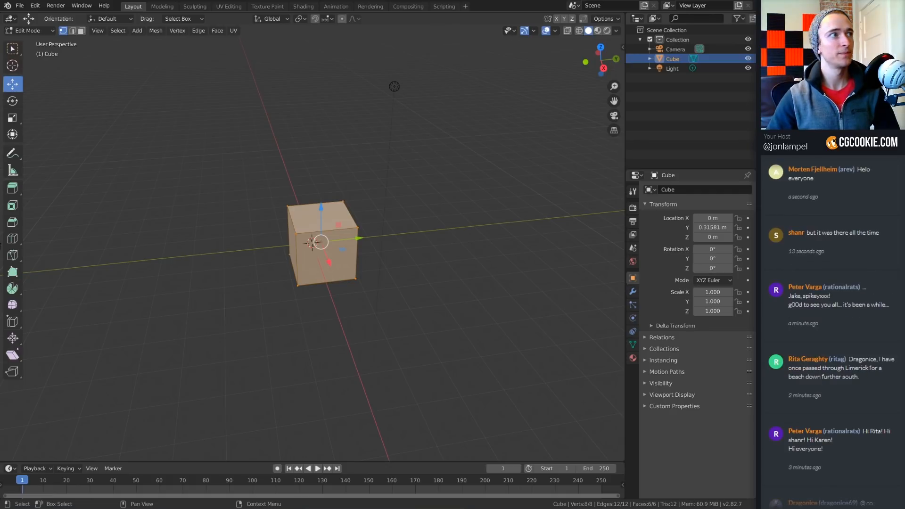
middle_click_drag(397, 282, 446, 283)
scroll(446, 283, "up", 4)
scroll(446, 283, "up", 2)
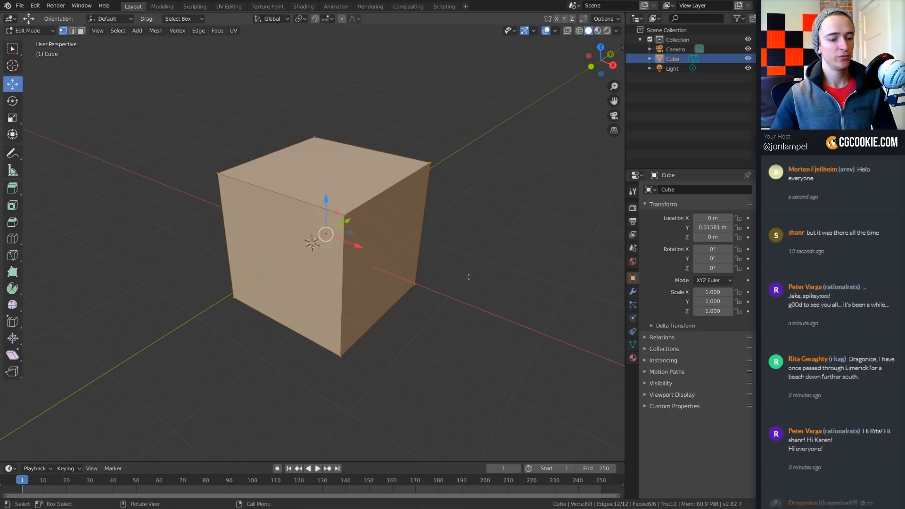
key("2")
left_click(388, 191)
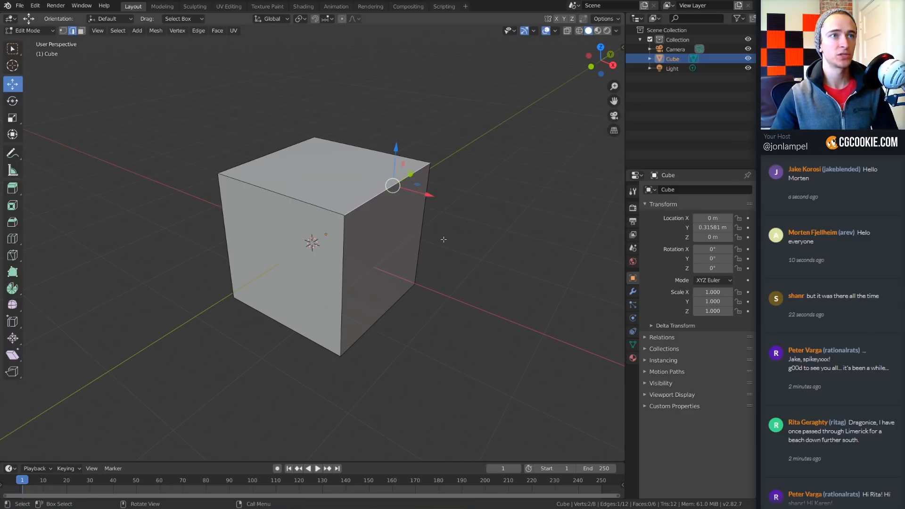
- Bevel the selected top edge with an offset of about 0.835 m and expand the bevel's operator settings
middle_click_drag(426, 247, 440, 246)
key("ctrl+b")
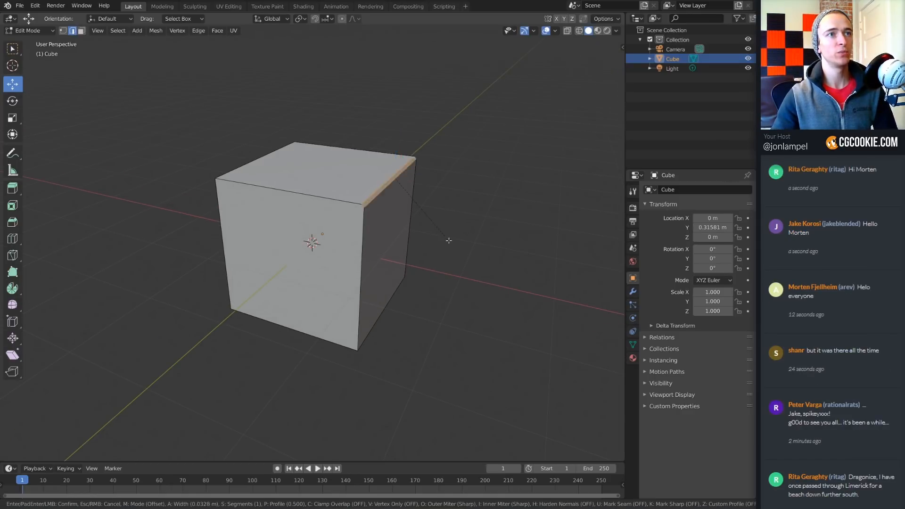
left_click(495, 284)
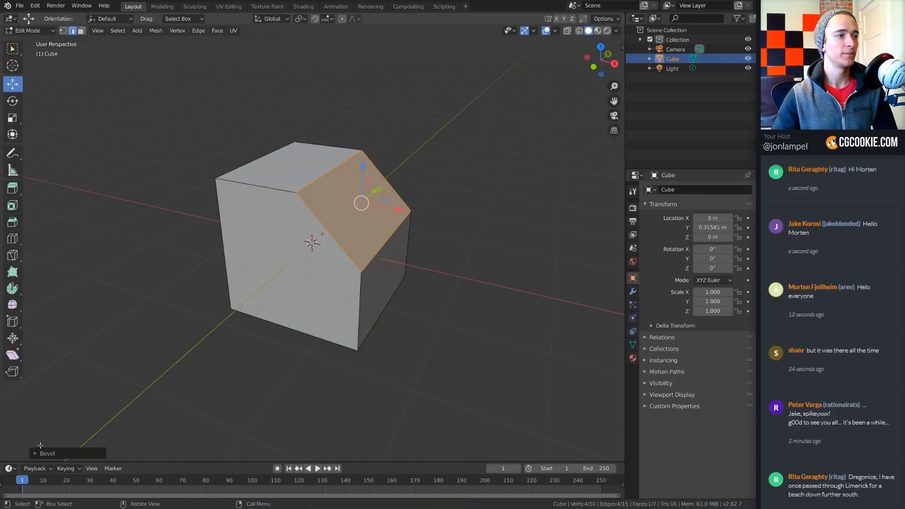
key("F9")
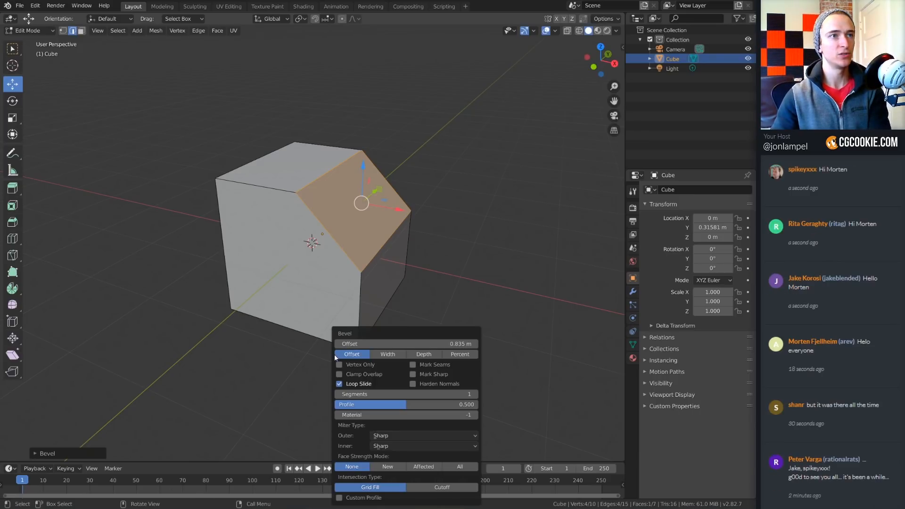
left_click_drag(383, 338, 487, 168)
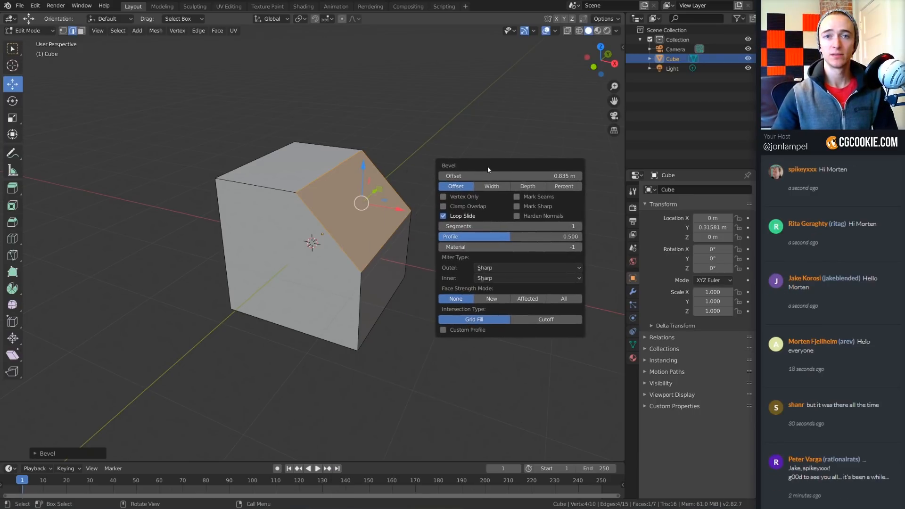
left_click(37, 454)
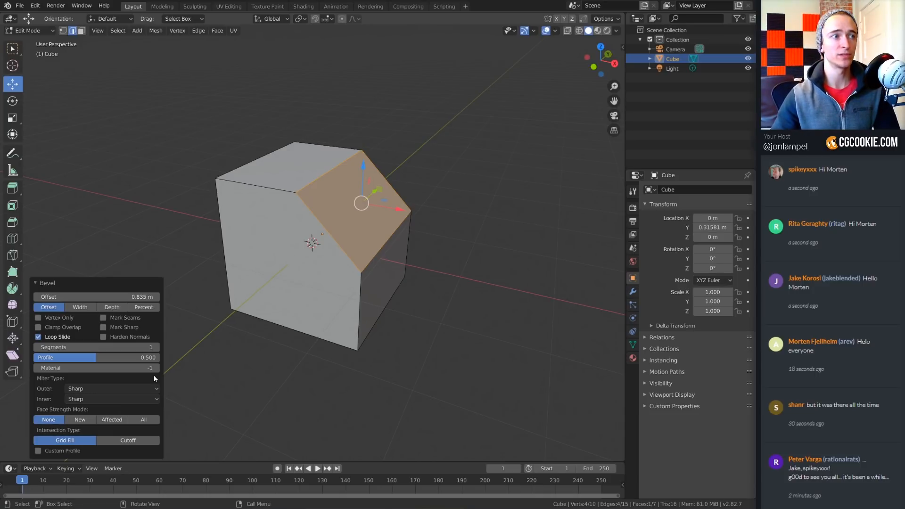
- Enable the bevel's Custom Profile and shape an S-curve with points near (0.38, 0.90) and (0.55, 0.18)
left_click(38, 451)
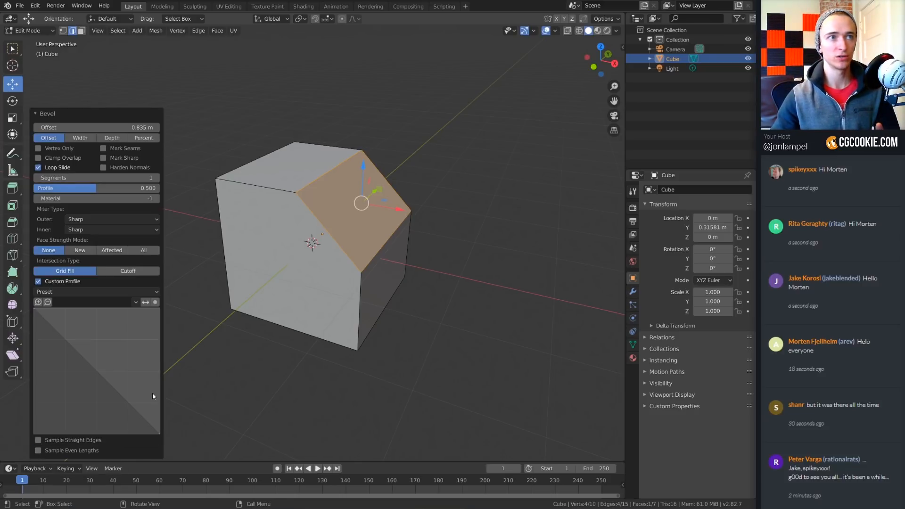
left_click_drag(74, 339, 87, 311)
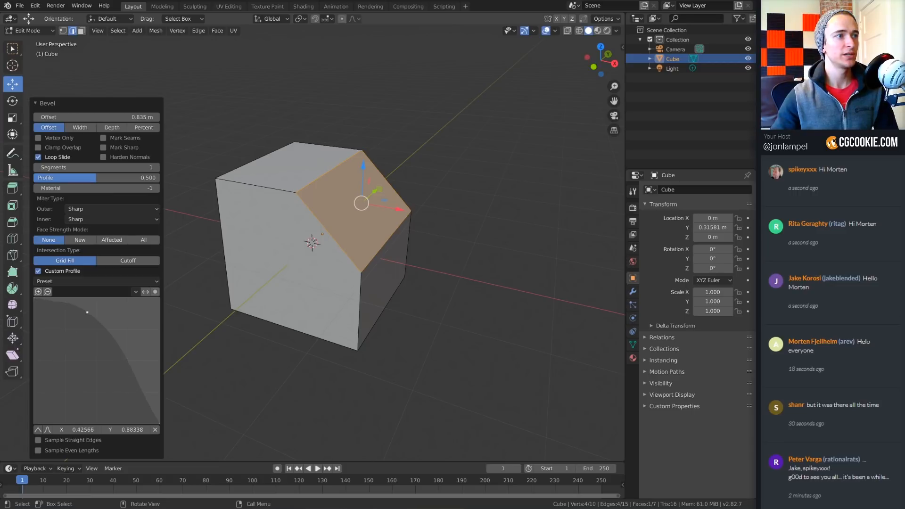
left_click_drag(122, 357, 102, 400)
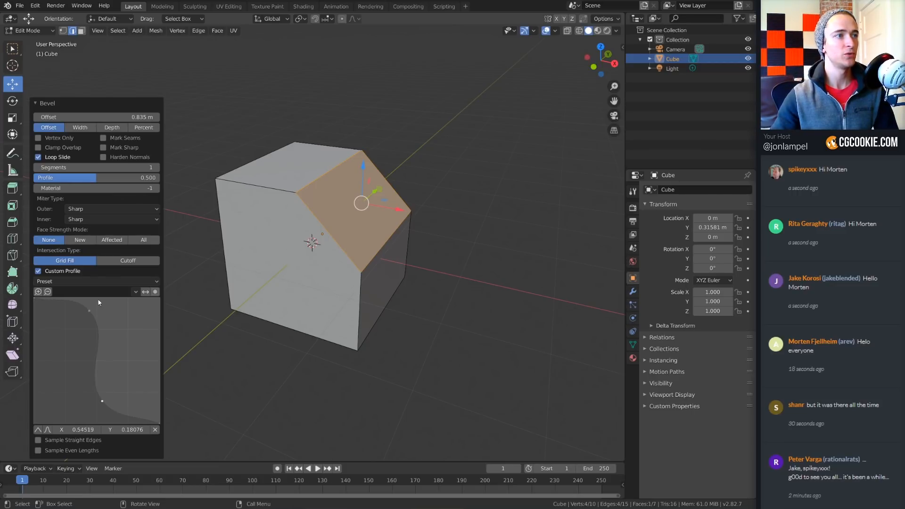
left_click_drag(90, 311, 82, 310)
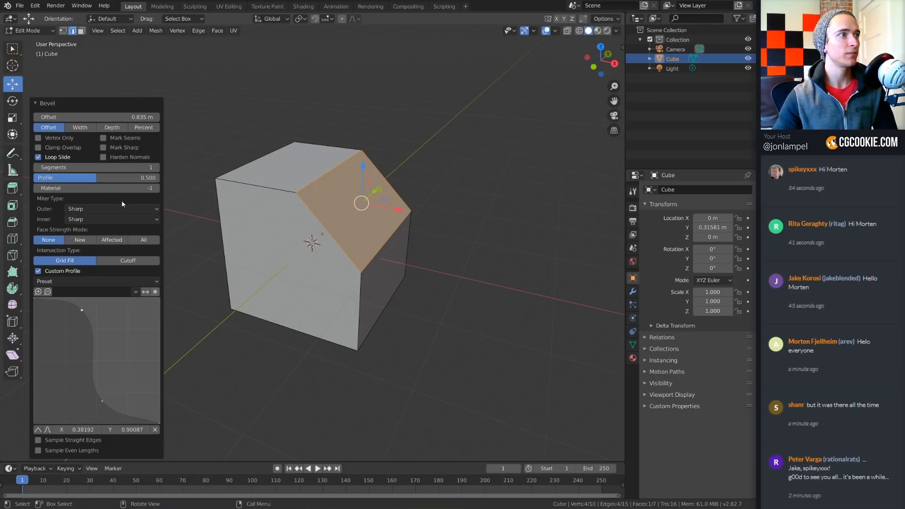
- Set the bevel's segments to 16
left_click_drag(114, 168, 157, 170)
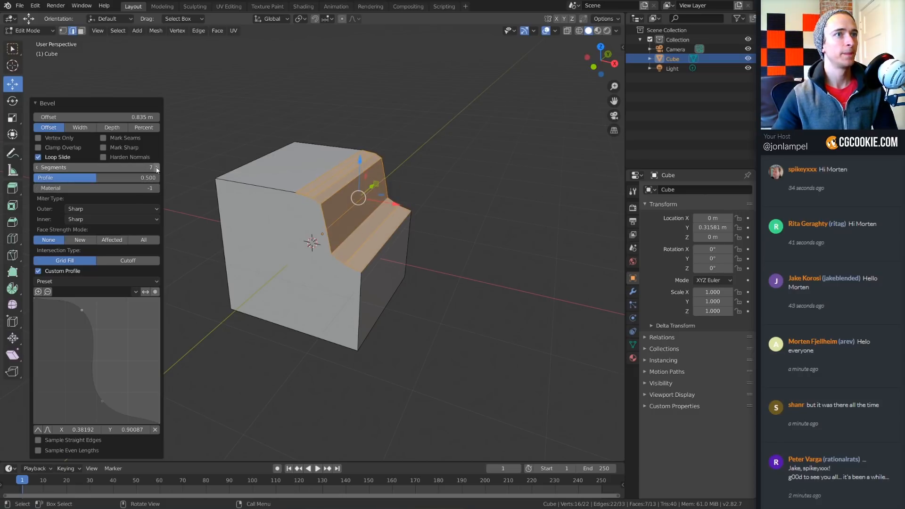
left_click(157, 169)
left_click(156, 168)
left_click(157, 168)
left_click(156, 168)
left_click(156, 168)
left_click(156, 169)
left_click(156, 169)
left_click(156, 168)
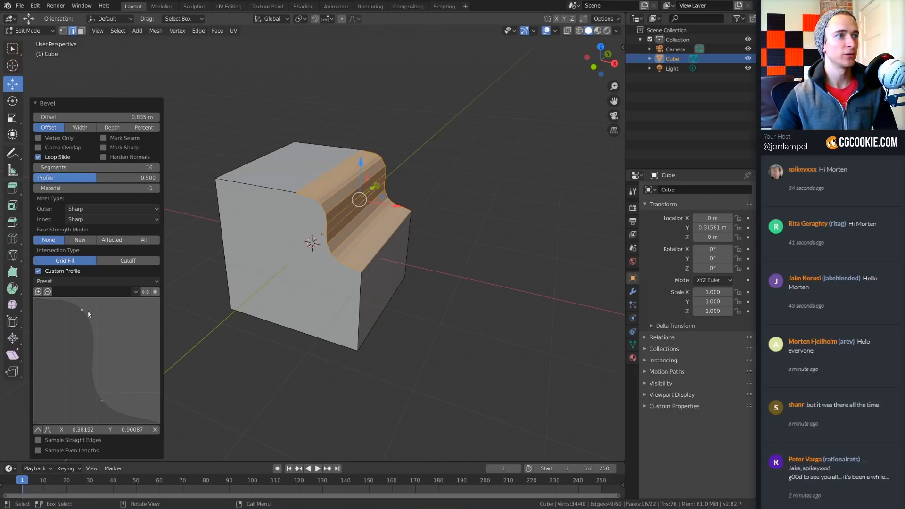
- Reshape the custom bevel profile into a stepped, wavy curve with extra points, one near (0.55, 0.47)
left_click_drag(82, 310, 79, 320)
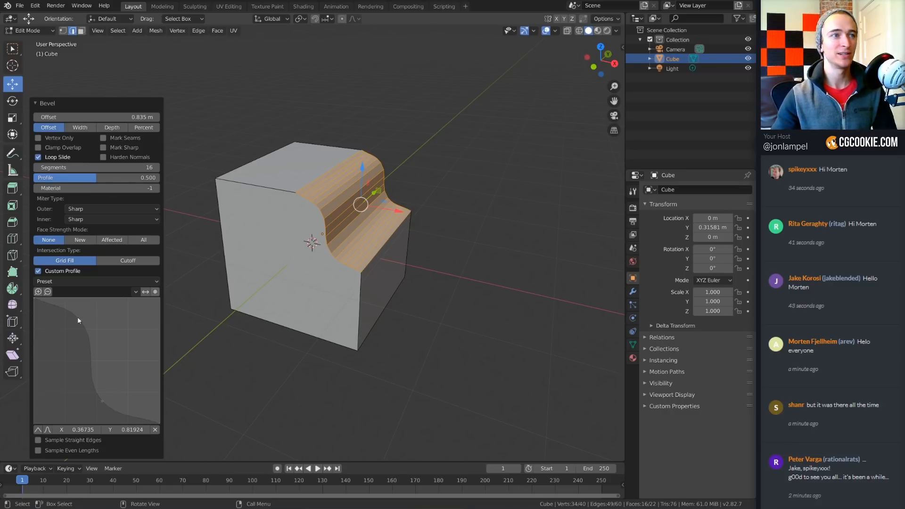
left_click_drag(79, 318, 102, 365)
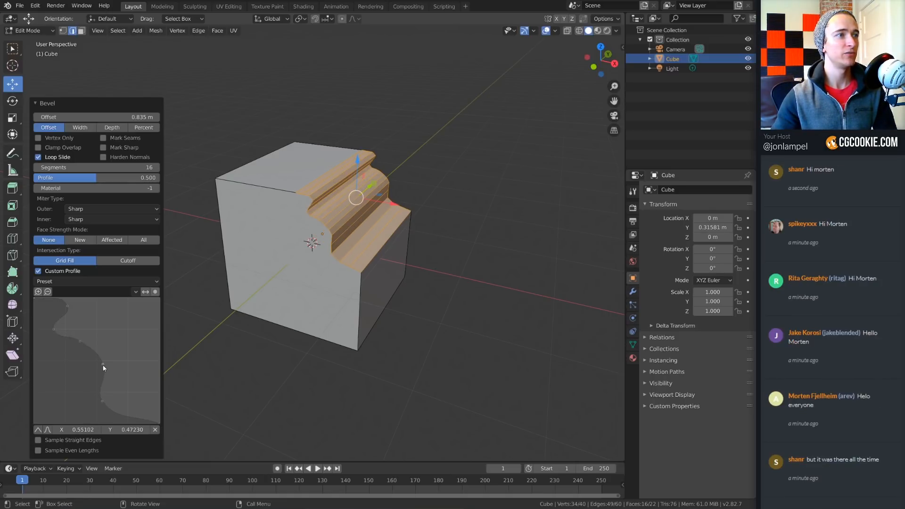
- Try the Cornice Moulding profile preset on the bevel, and replace it with the Crown Moulding preset
left_click(134, 281)
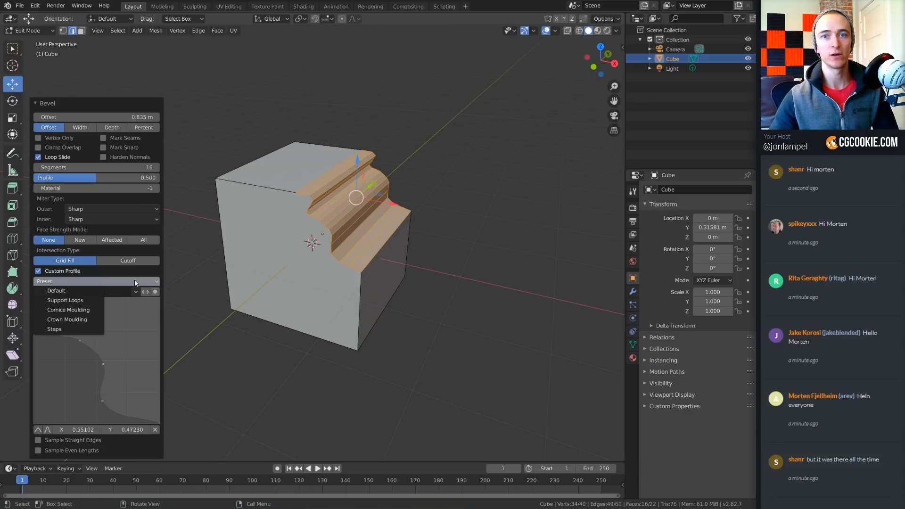
left_click(86, 310)
middle_click_drag(258, 286, 241, 274)
left_click(76, 291)
left_click(79, 326)
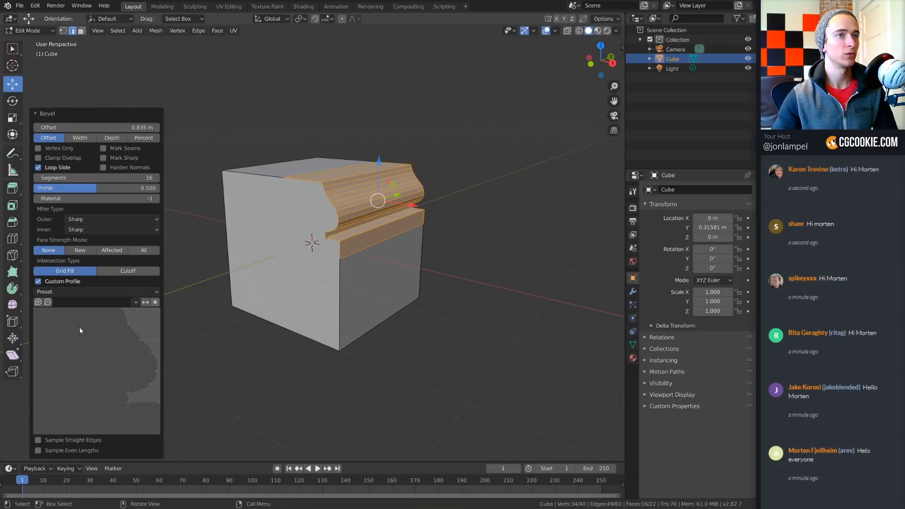
mouse_move(372, 264)
middle_mouse_down()
mouse_move(390, 254)
mouse_move(369, 250)
middle_mouse_up()
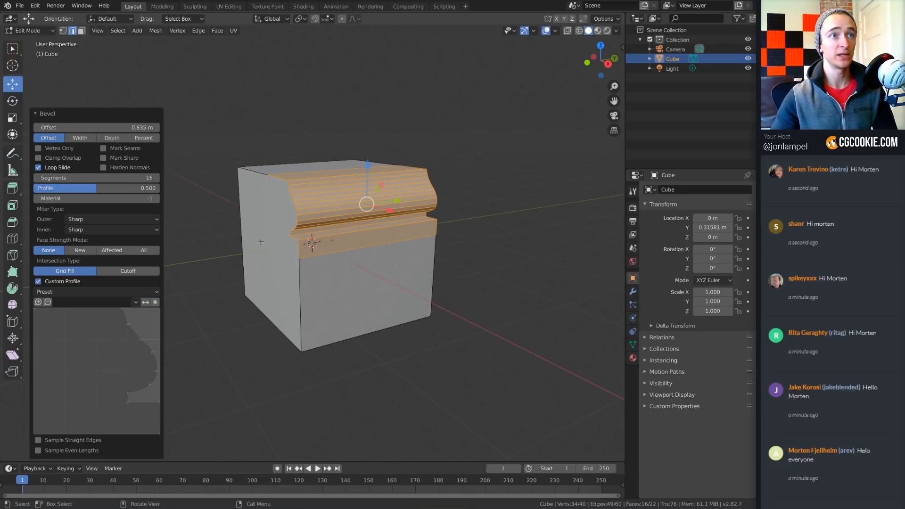
- Bevel the cube's opposite upper edge with the same moulding profile at an offset of about 0.889 m
middle_click_drag(260, 242, 332, 259)
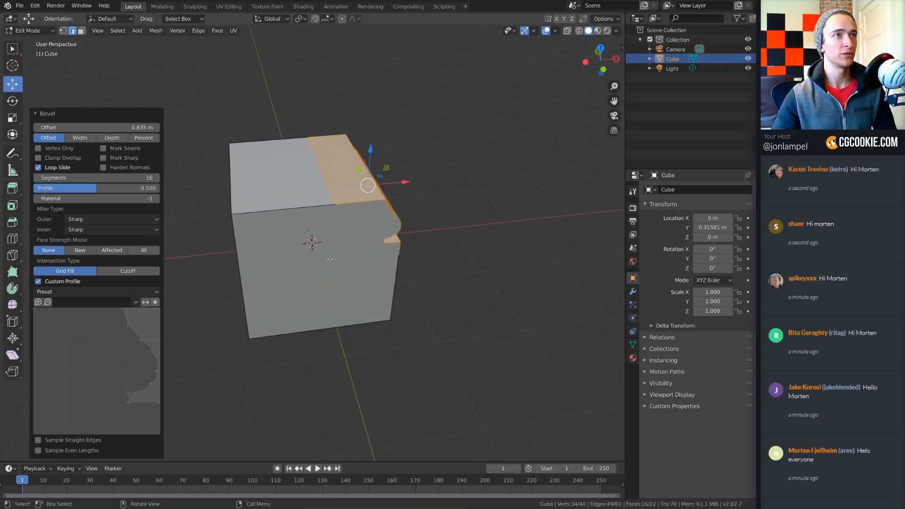
left_click(230, 182)
key("ctrl+b")
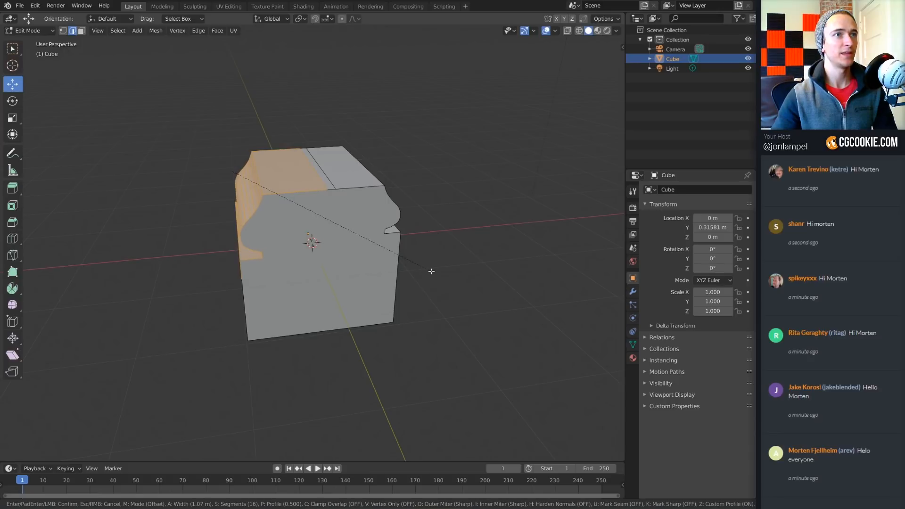
left_click(416, 271)
middle_click_drag(416, 272, 403, 272)
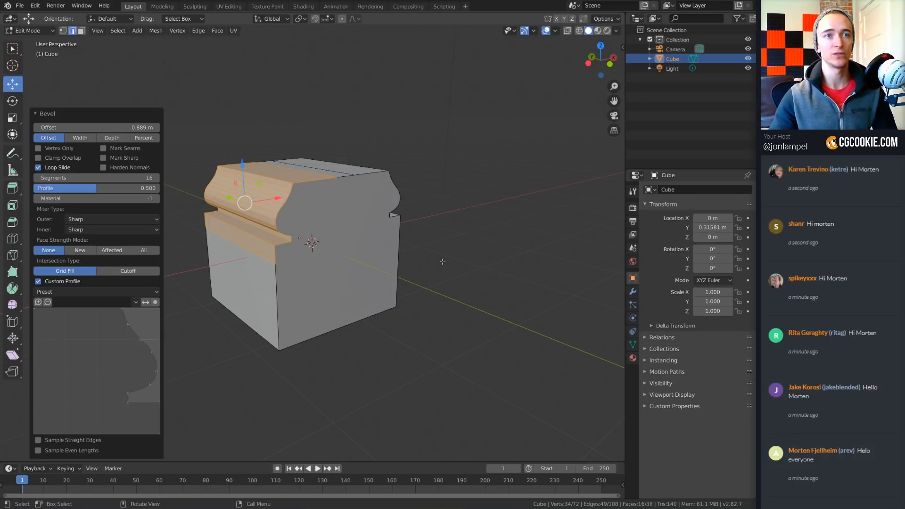
- Undo the edge bevels to restore the plain cube, and return to Object Mode
key("ctrl+z")
key("ctrl+z")
key("ctrl+z")
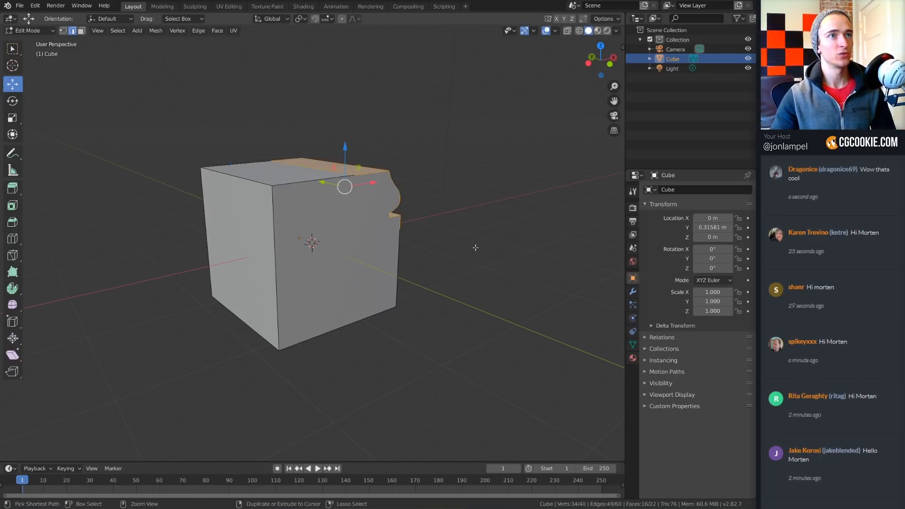
middle_click_drag(475, 248, 479, 239)
key("Tab")
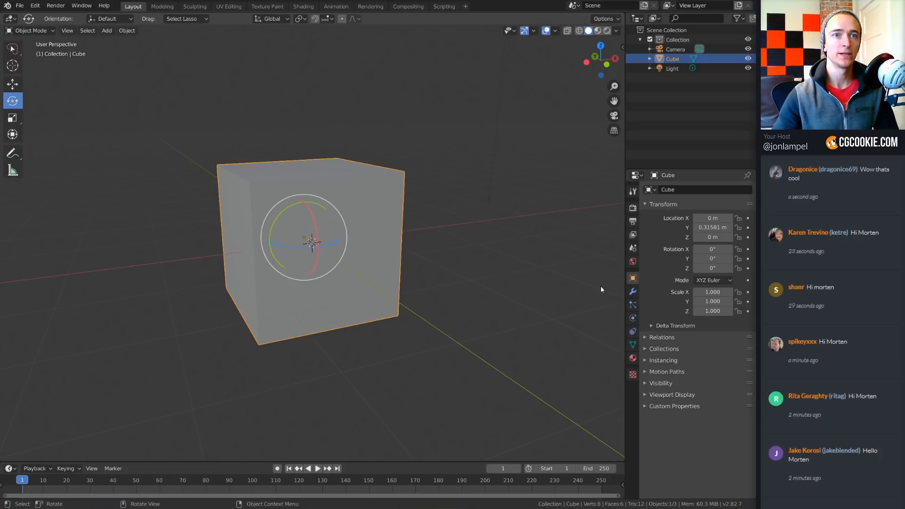
- Add a Bevel modifier to the cube with an offset of 0.37 m and 30 segments
left_click(633, 291)
left_click(688, 189)
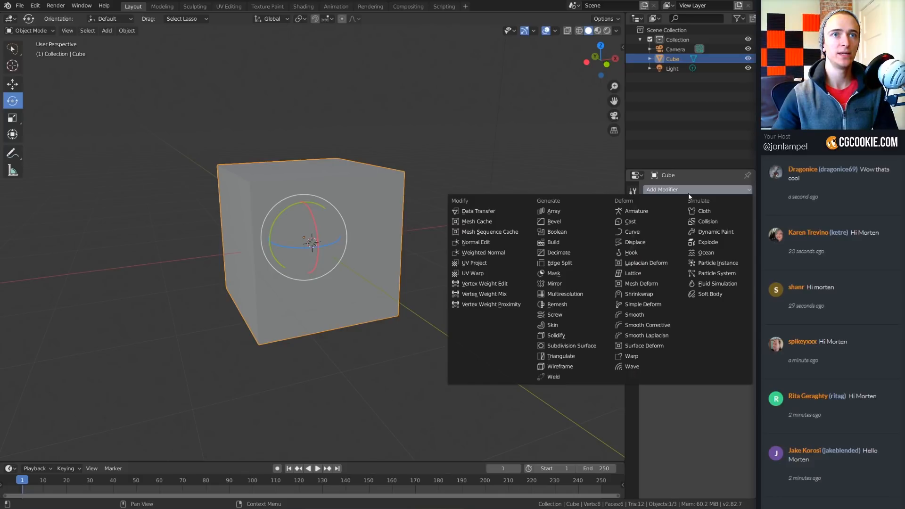
left_click(580, 222)
middle_click_drag(405, 235, 438, 238)
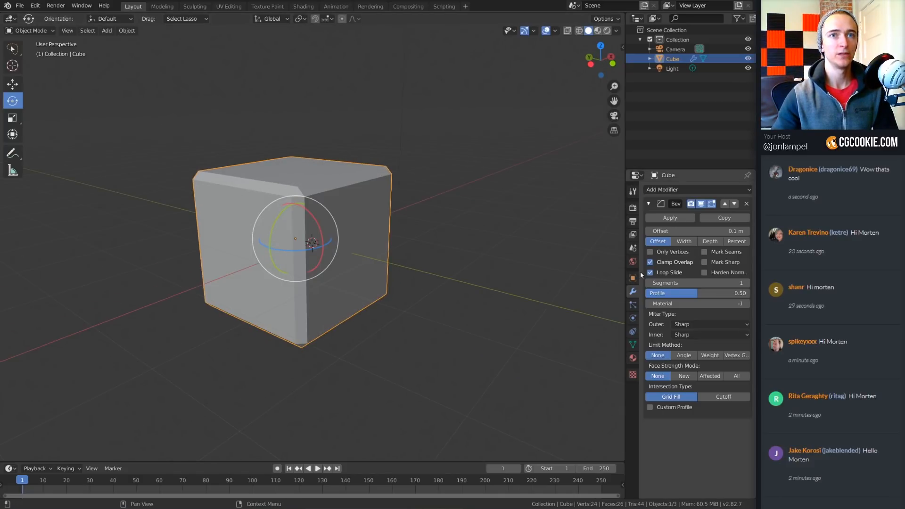
left_click_drag(698, 231, 735, 231)
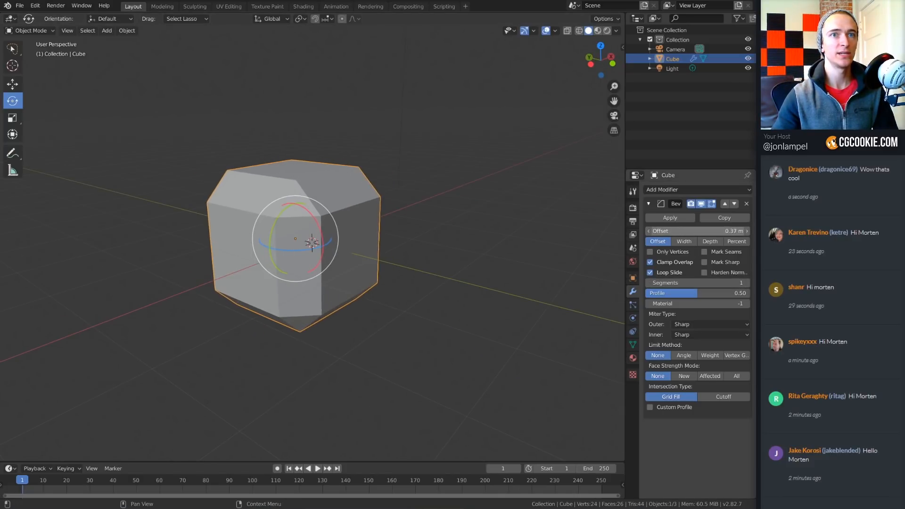
left_click_drag(672, 283, 726, 282)
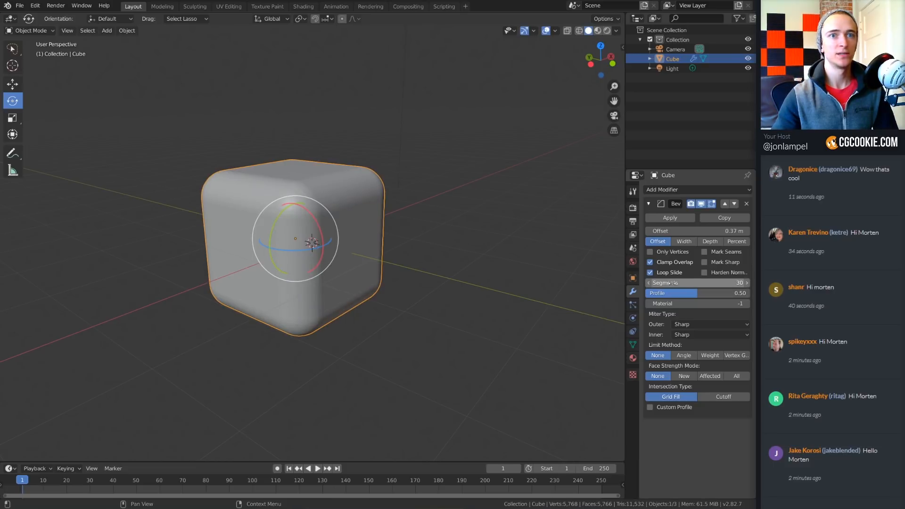
- Enable the modifier's Custom Profile with the Cornice Moulding preset and inspect the cube's corners
left_click(651, 407)
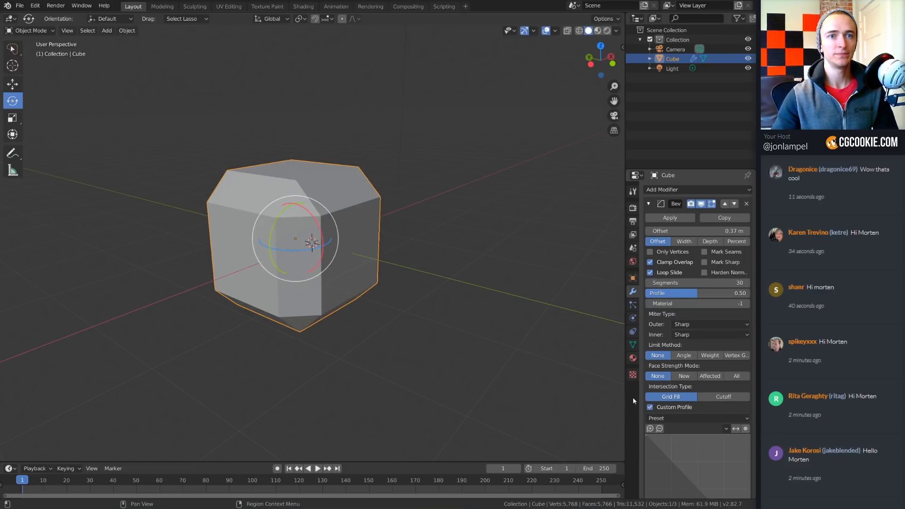
left_click(668, 418)
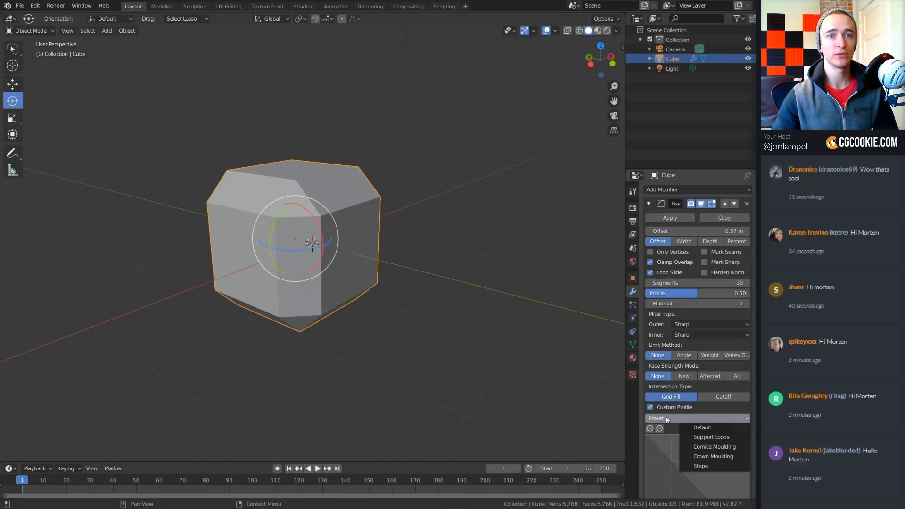
left_click(708, 450)
mouse_move(414, 203)
middle_mouse_down()
mouse_move(406, 204)
mouse_move(470, 210)
mouse_move(399, 200)
middle_mouse_up()
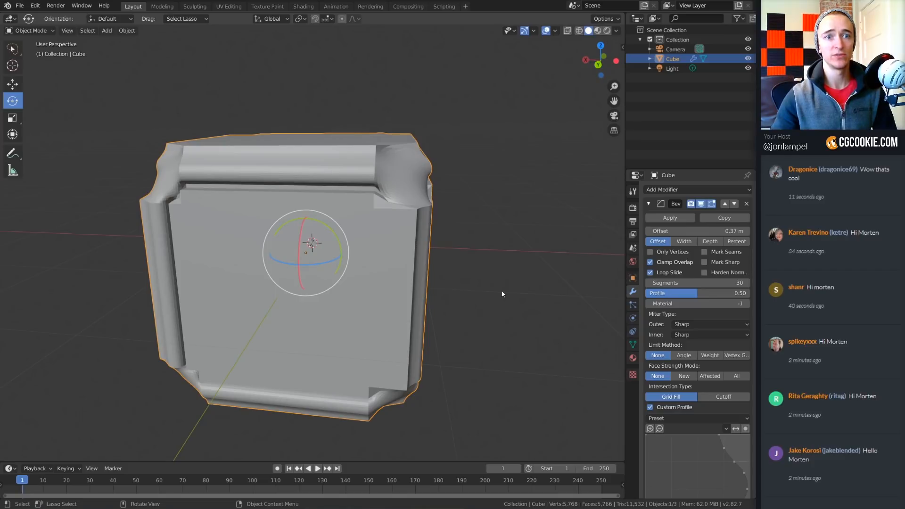
middle_click_drag(452, 264, 360, 233)
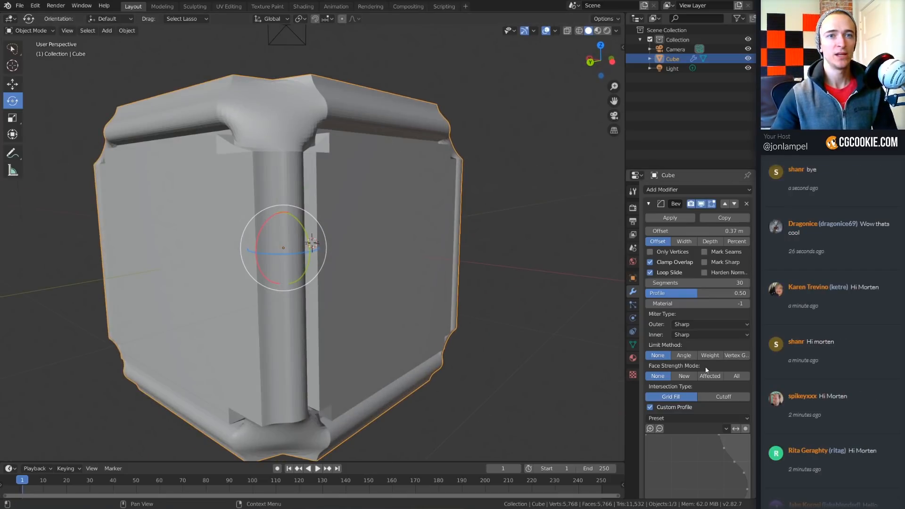
- Set the Bevel modifier's Intersection Type to Cutoff and inspect the cube's corners
scroll(707, 370, "down", 4)
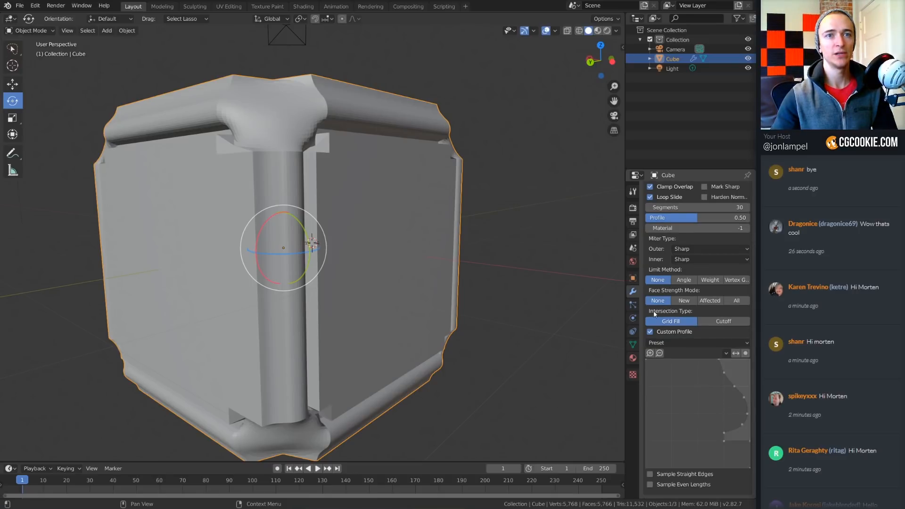
left_click(721, 321)
middle_click_drag(370, 307, 420, 293)
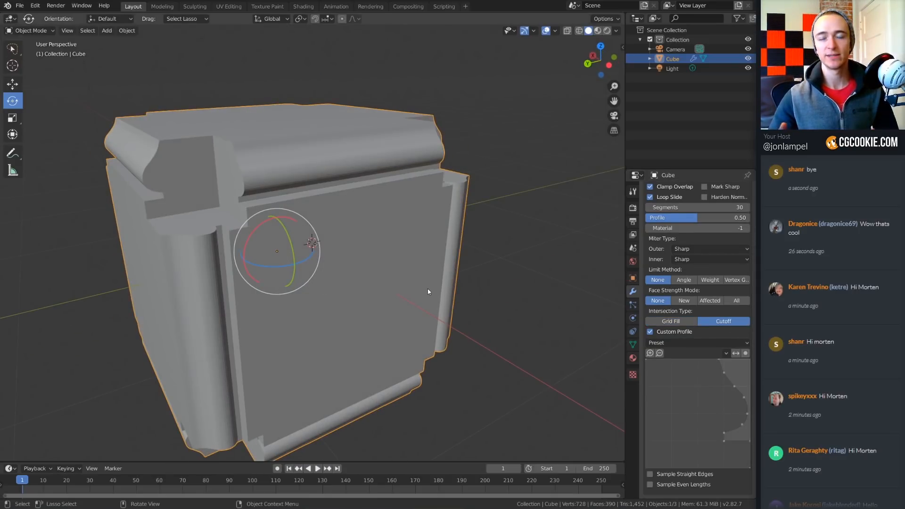
middle_click_drag(428, 291, 563, 350)
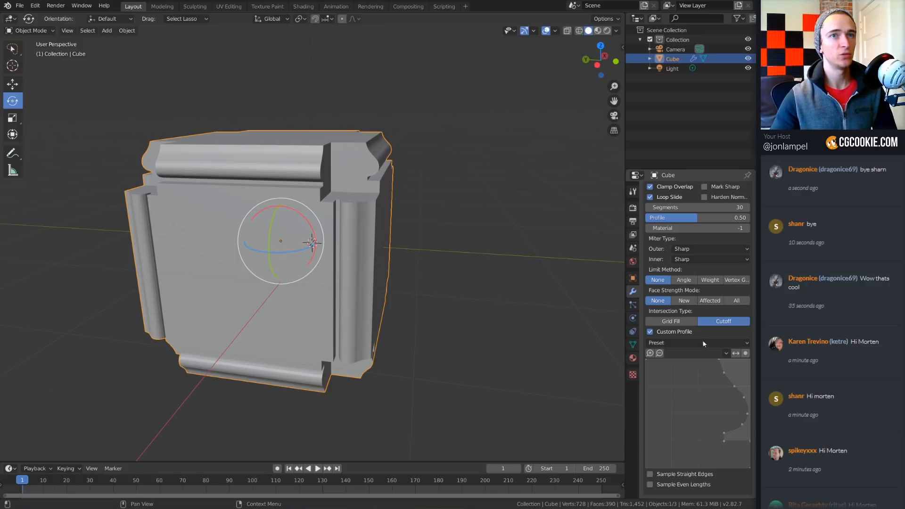
- Reduce the Bevel modifier's offset to 0.29 m and inspect the cutoff corner from above
scroll(700, 295, "up", 4)
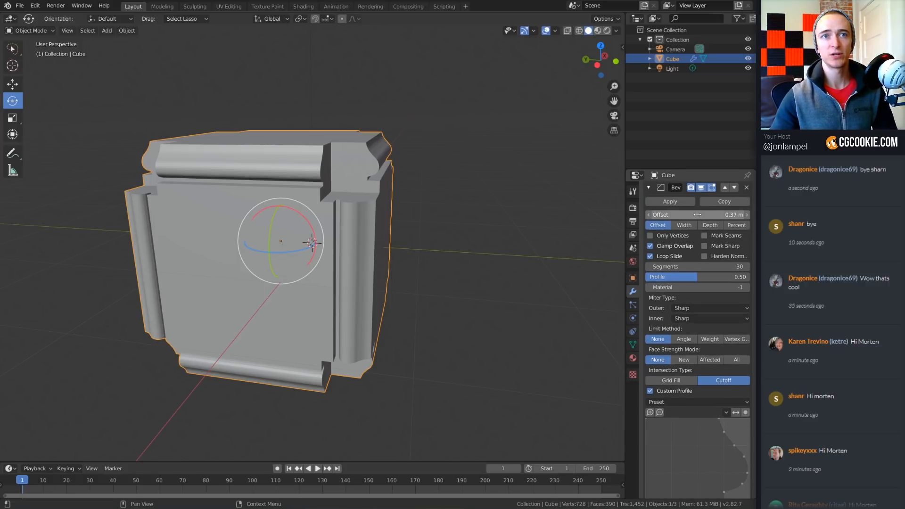
mouse_move(697, 214)
left_mouse_down()
mouse_move(679, 214)
mouse_move(706, 214)
mouse_move(681, 215)
left_mouse_up()
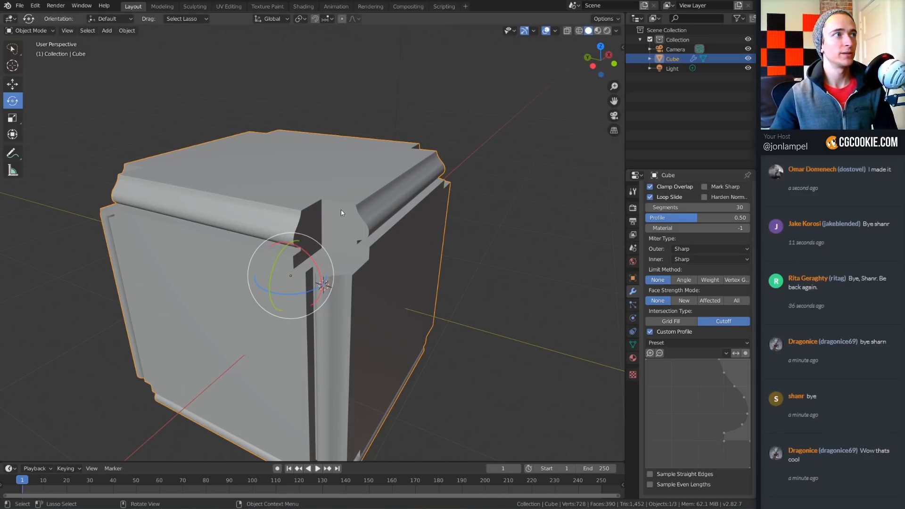
middle_click_drag(339, 211, 365, 222)
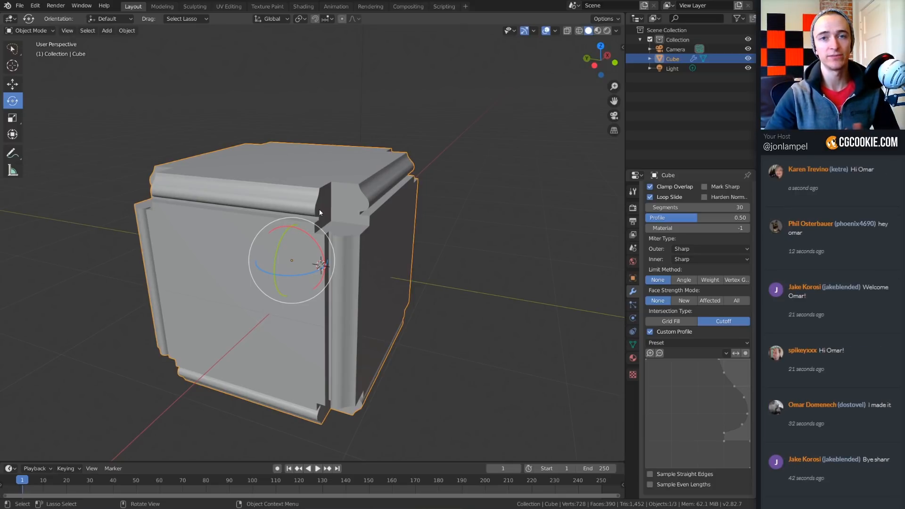
middle_click_drag(406, 225, 404, 234)
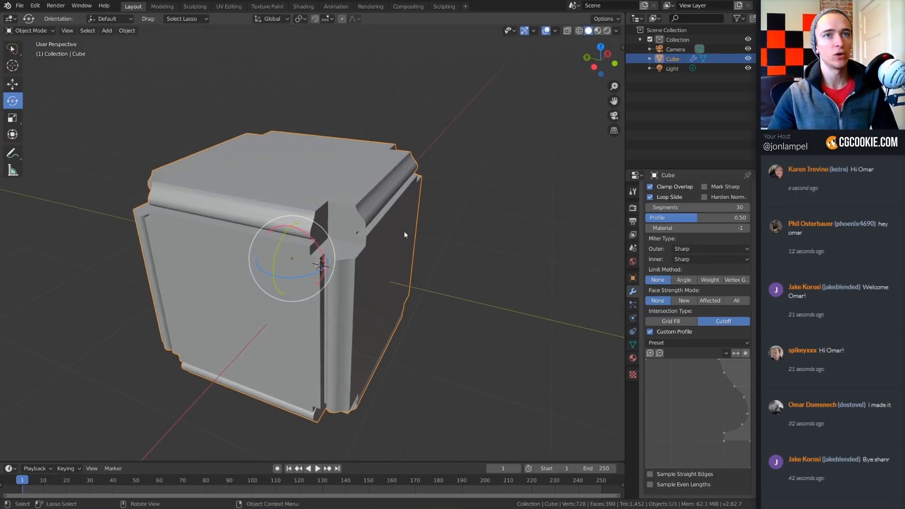
- Widen the modifier settings area and remove the Bevel modifier from the cube
scroll(693, 264, "up", 5)
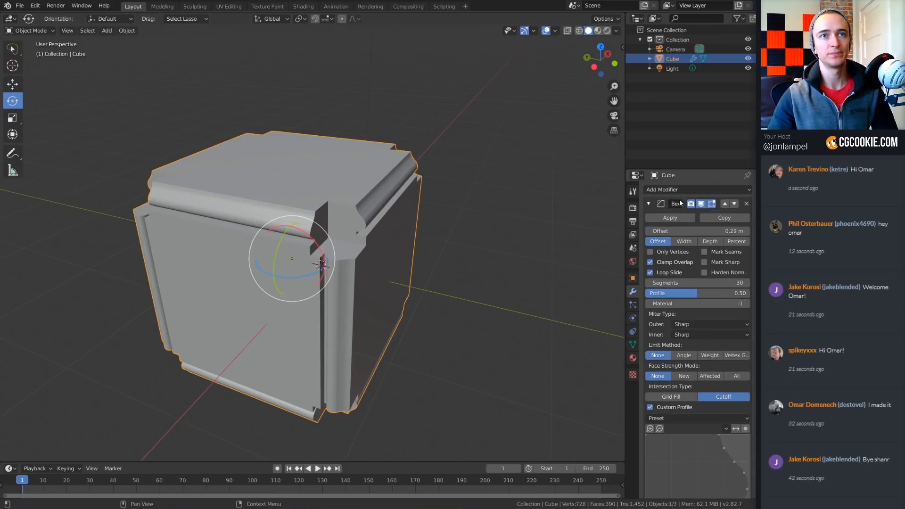
left_click_drag(624, 204, 607, 205)
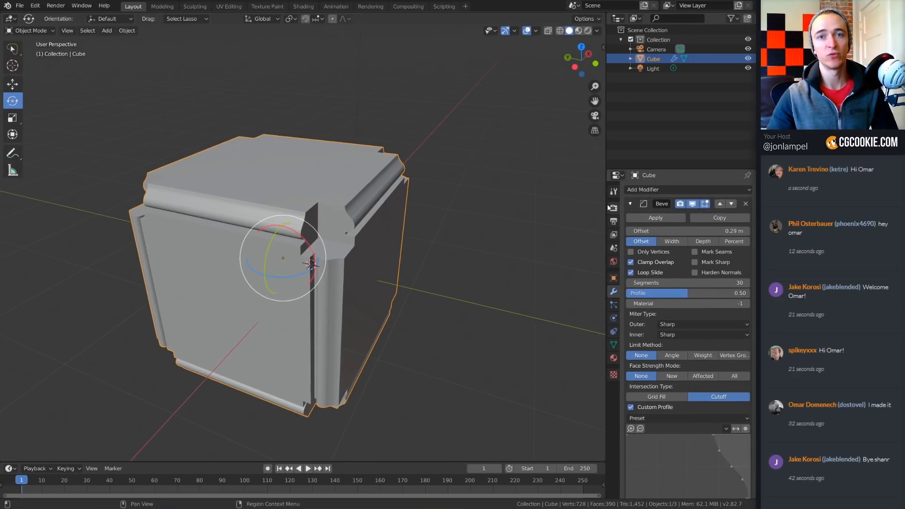
left_click(744, 204)
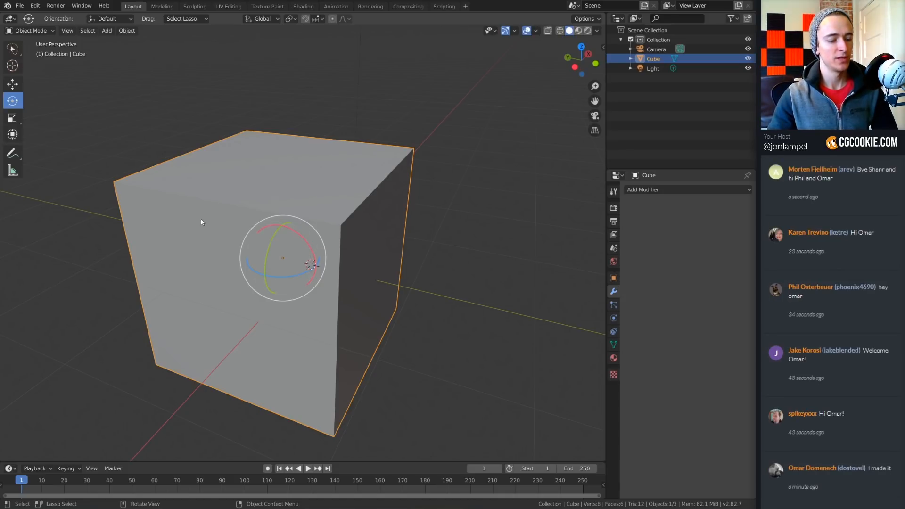
- Duplicate the entire cube mesh in Edit Mode and move the copy 2 m along X
key("Tab")
scroll(372, 264, "down", 2)
key("a")
scroll(345, 297, "up", 1)
middle_click_drag(346, 297, 374, 291)
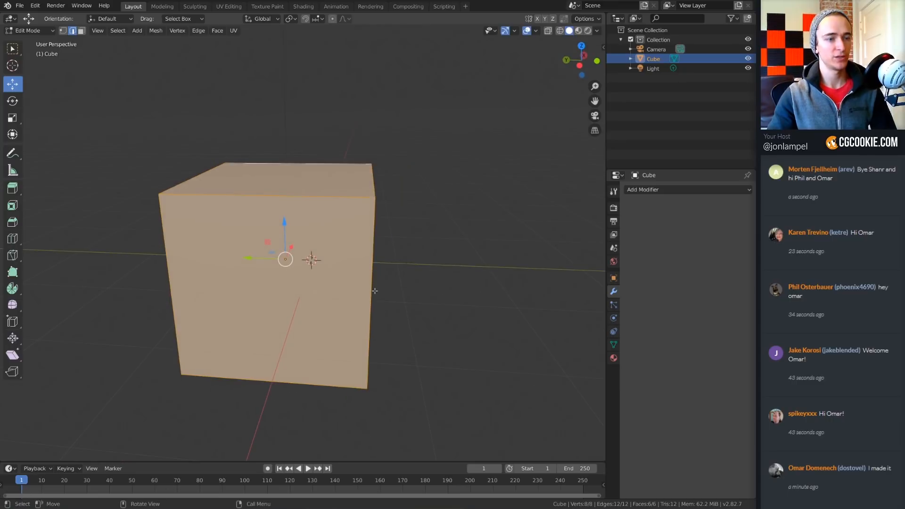
key("shift+d")
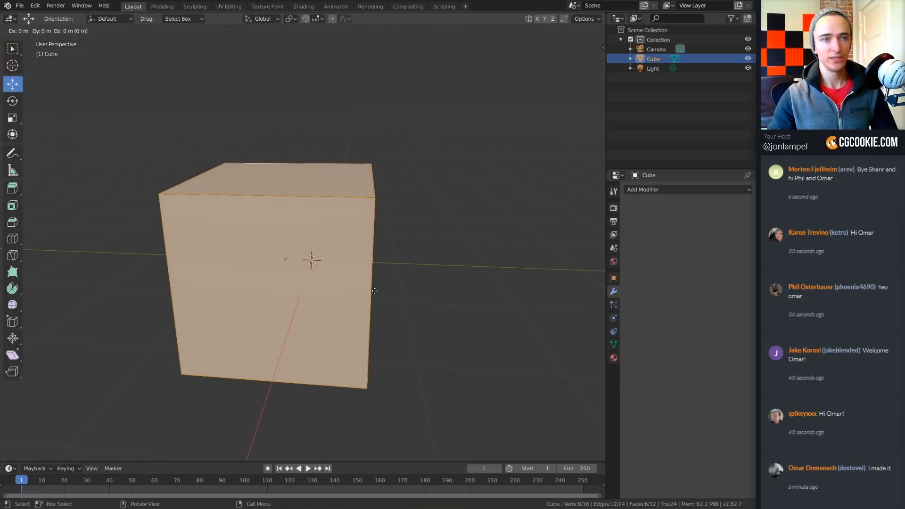
key("x")
key("2")
key("Return")
- Switch to wireframe shading and delete the two coincident faces between the adjoining cubes
mouse_move(375, 291)
middle_mouse_down()
mouse_move(324, 288)
mouse_move(329, 278)
middle_mouse_up()
key("KP_Decimal")
key("z")
left_click(264, 285)
middle_click_drag(206, 295, 243, 287)
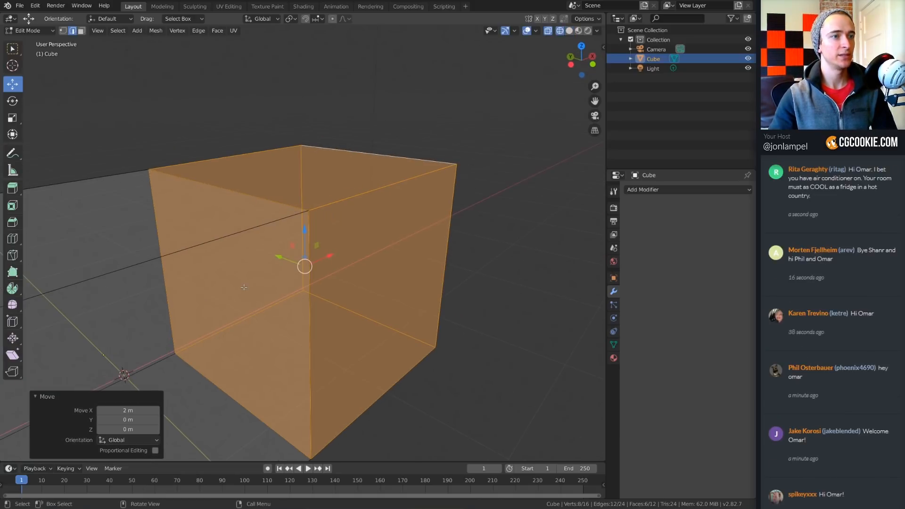
key("3")
key("alt+a")
middle_click_drag(325, 302, 257, 301)
left_click_drag(228, 271, 270, 307)
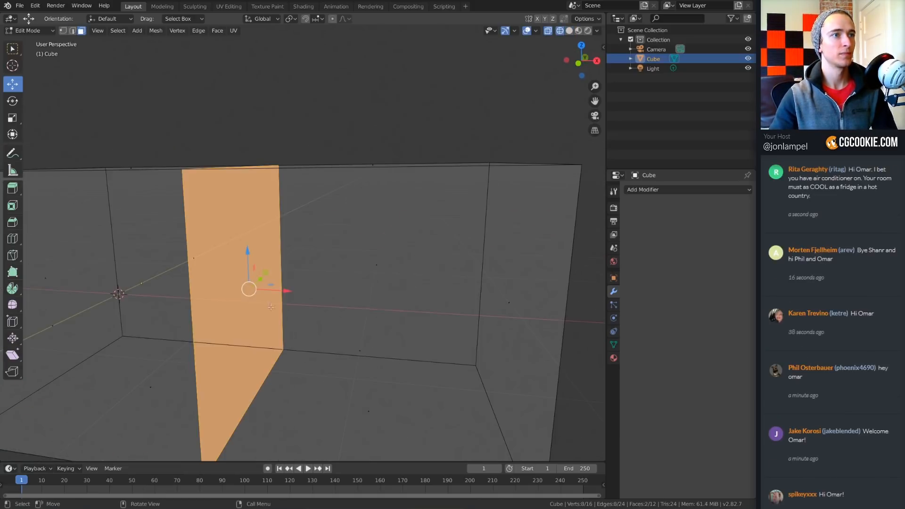
key("x")
left_click(271, 326)
scroll(412, 308, "down", 3)
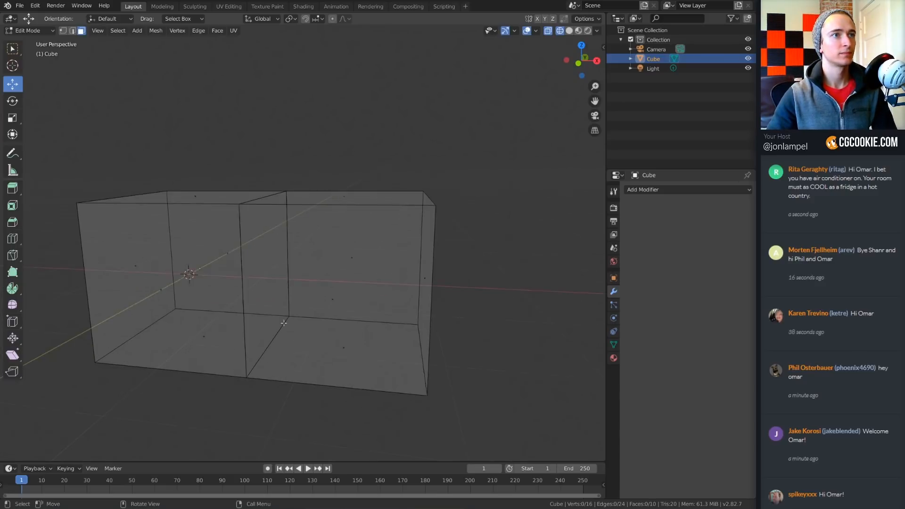
- Return to solid shading and Object Mode, and add a Subdivision Surface modifier to the joined cubes
key("z")
left_click(354, 327)
middle_click_drag(287, 315, 321, 313)
key("Tab")
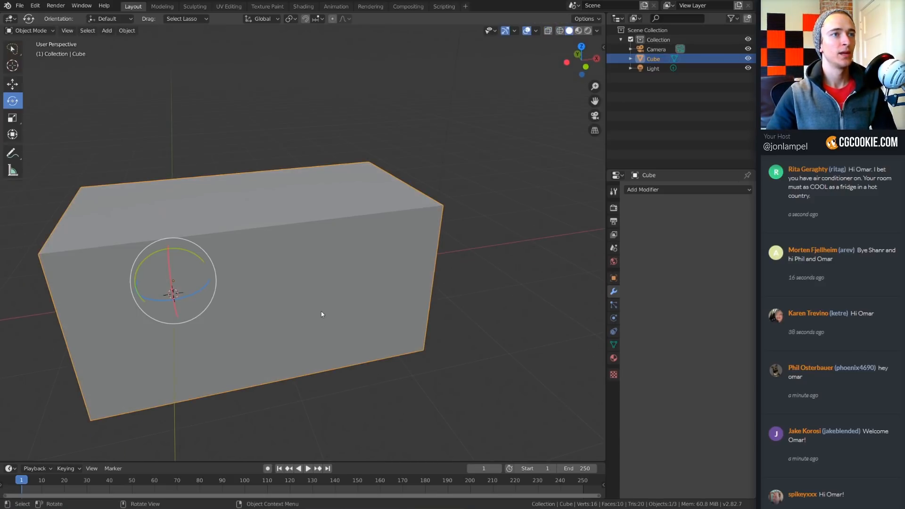
left_click(693, 191)
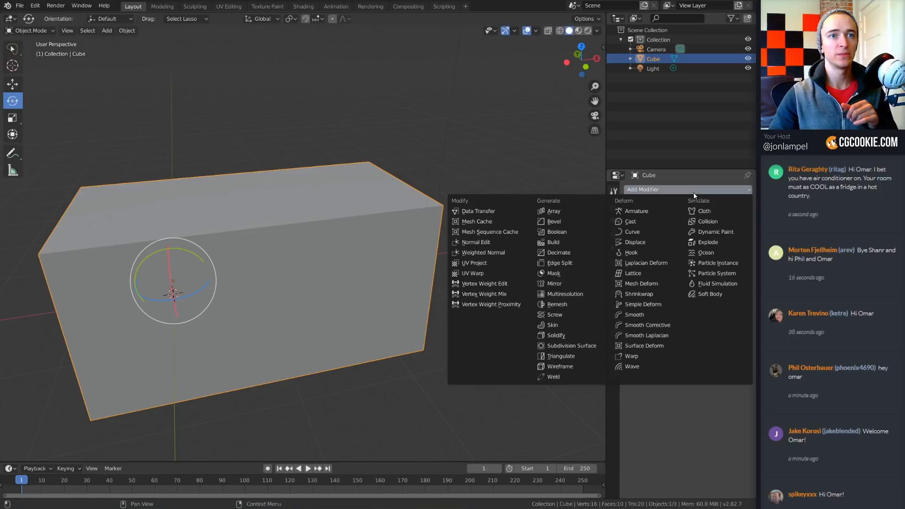
left_click(563, 346)
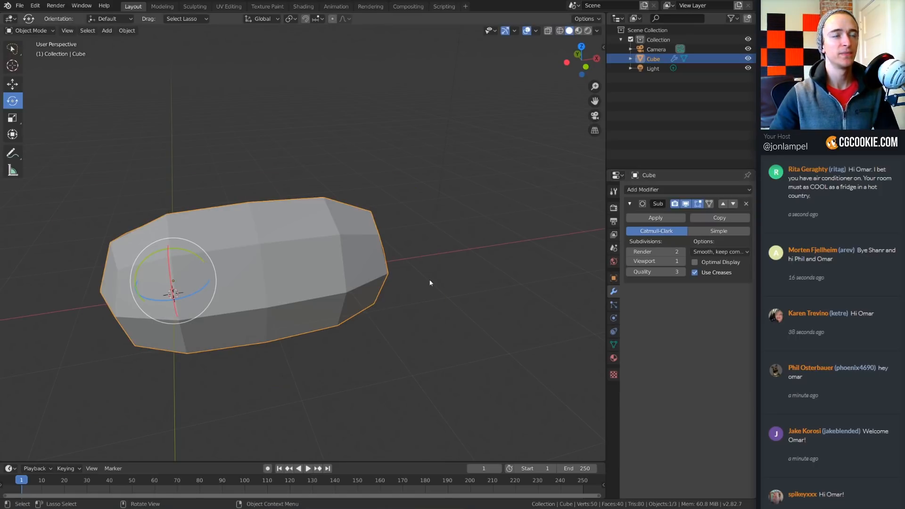
- Fill the open side of each cube where they meet with a new face, and view the result in Object Mode
middle_click_drag(431, 279, 203, 283)
key("Tab")
scroll(320, 280, "up", 3)
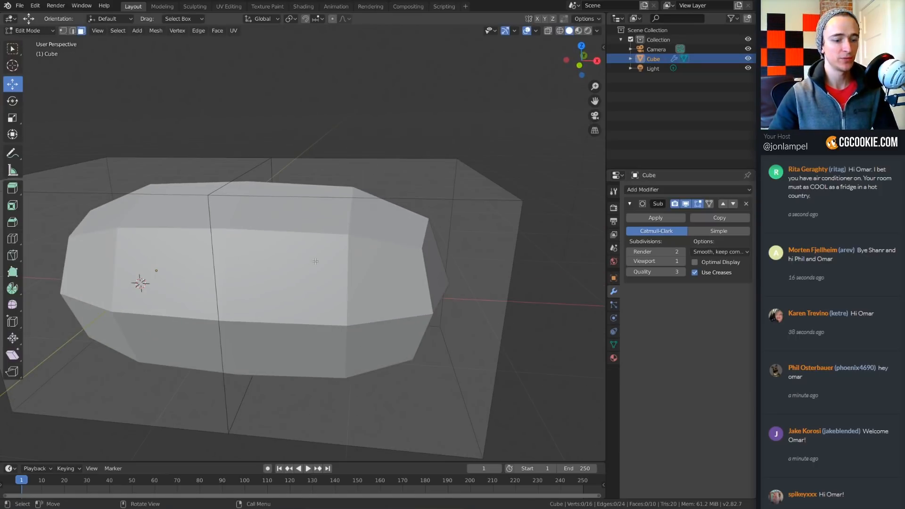
key("2")
left_click(243, 175)
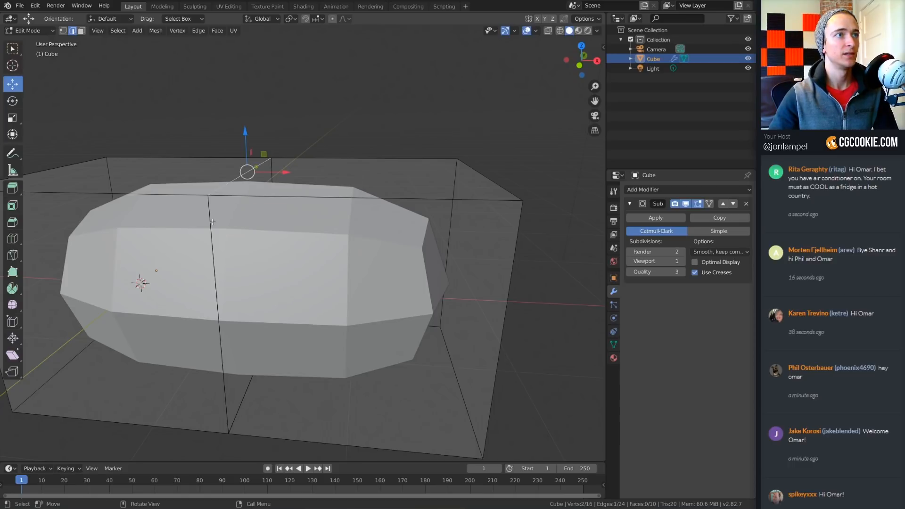
key("f")
left_click(236, 179)
key("f")
middle_click_drag(464, 309, 493, 311)
scroll(493, 311, "down", 2)
key("Tab")
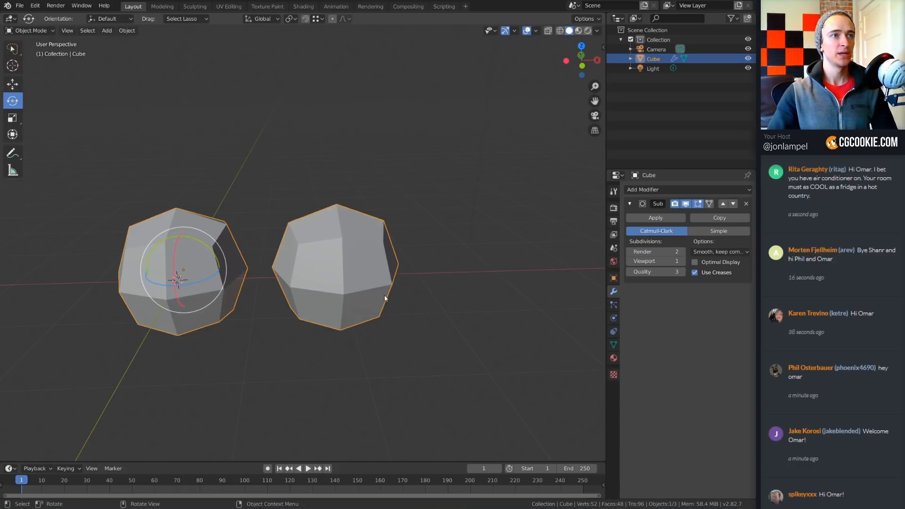
middle_click_drag(385, 297, 422, 283)
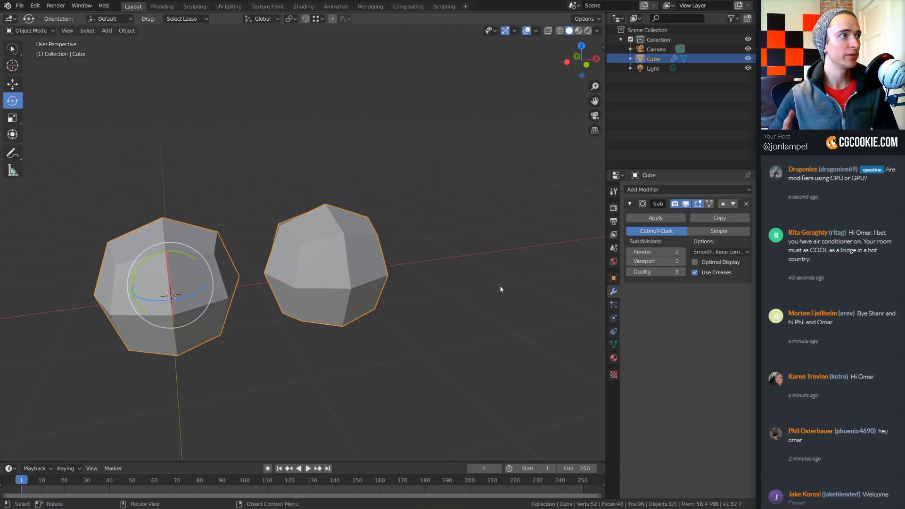
- Raise the Subdivision Surface viewport level to 3 and add a Weld modifier to the joined cubes
key("ctrl+3")
left_click(688, 190)
left_click(569, 377)
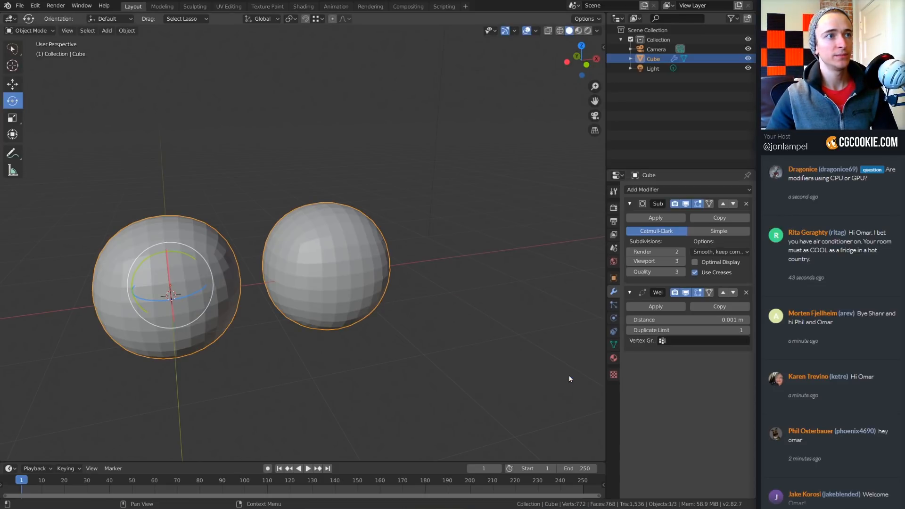
- Place the Weld modifier above Subdivision Surface, set its distance to 0.02 m, and check the merged mesh
middle_click_drag(440, 314, 495, 302)
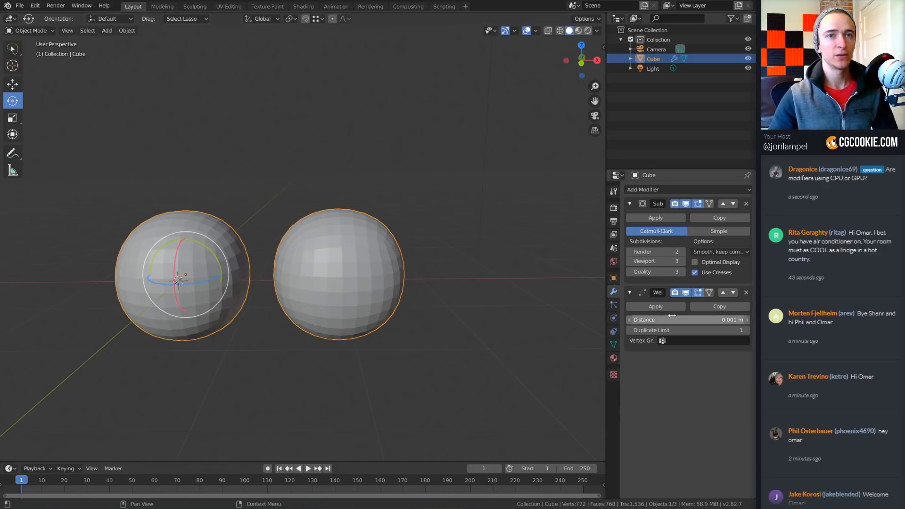
left_click(727, 295)
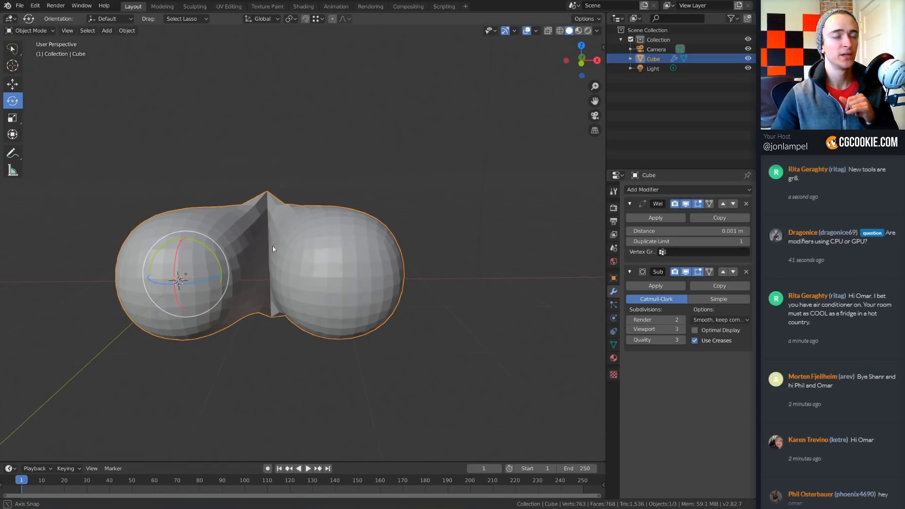
middle_click_drag(270, 196, 352, 299)
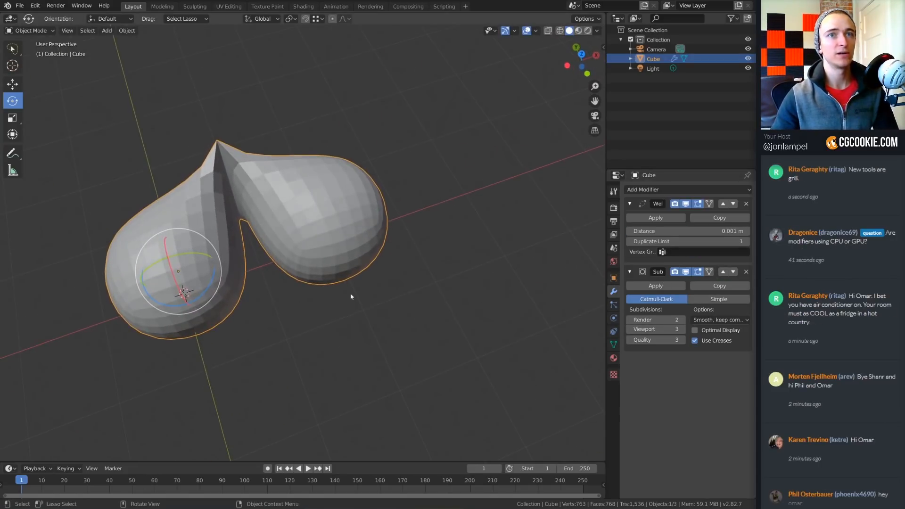
mouse_move(678, 230)
left_mouse_down()
mouse_move(707, 231)
mouse_move(678, 231)
left_mouse_up()
mouse_move(325, 264)
middle_mouse_down()
mouse_move(422, 269)
mouse_move(402, 250)
mouse_move(443, 280)
mouse_move(349, 280)
mouse_move(388, 285)
mouse_move(388, 306)
mouse_move(352, 304)
mouse_move(462, 318)
middle_mouse_up()
key("shift+z")
key("shift+z")
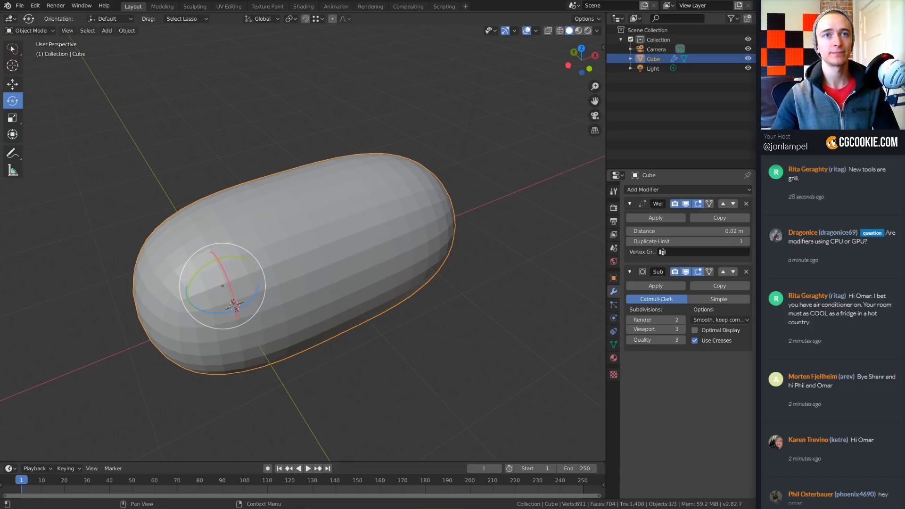
- Delete the joined cubes object and add a mesh plane at the world origin
key("Delete")
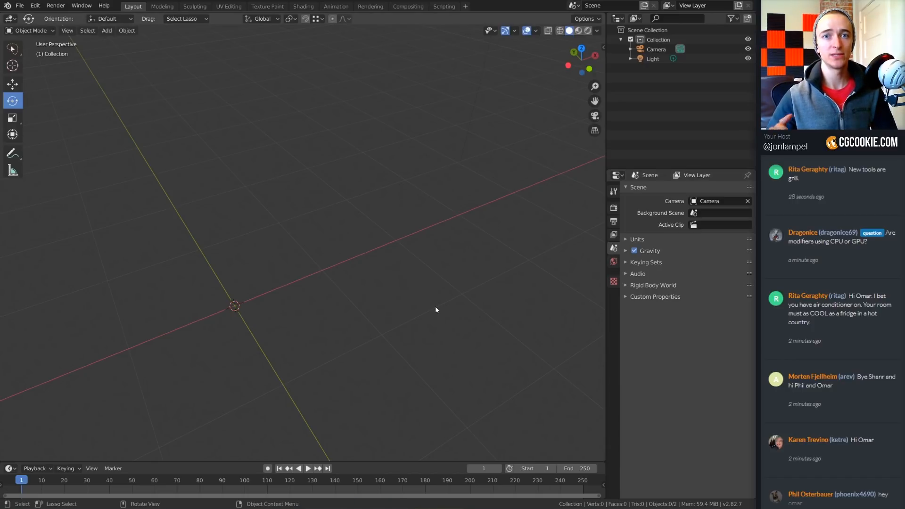
key("shift+a")
mouse_move(318, 245)
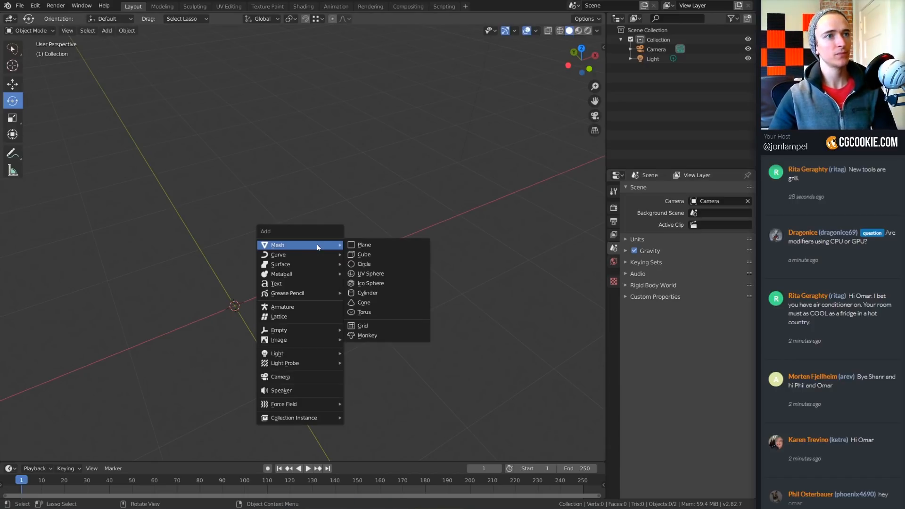
left_click(373, 245)
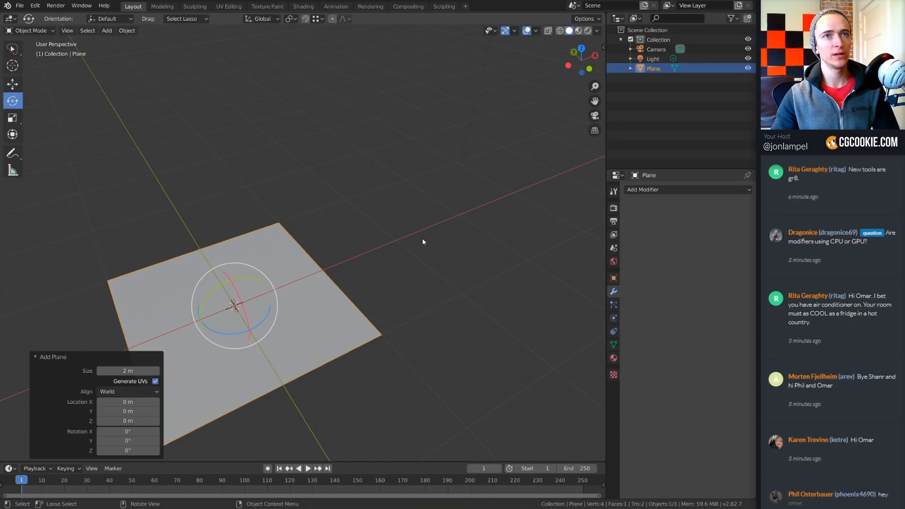
- Add a Solidify modifier to the plane with a thickness of 0.19 m and enter Edit Mode
left_click(654, 191)
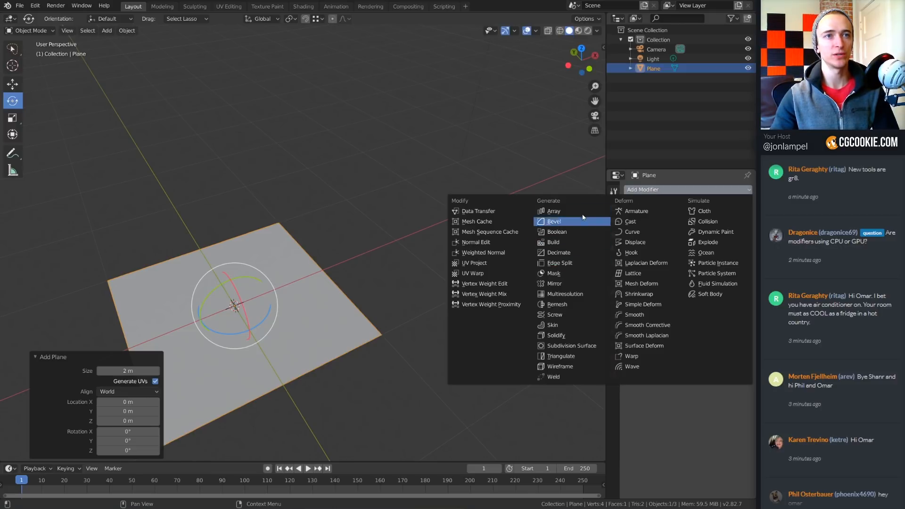
left_click(564, 336)
middle_click_drag(511, 330, 511, 298)
mouse_move(655, 242)
left_mouse_down()
mouse_move(678, 241)
mouse_move(659, 241)
left_mouse_up()
key("Tab")
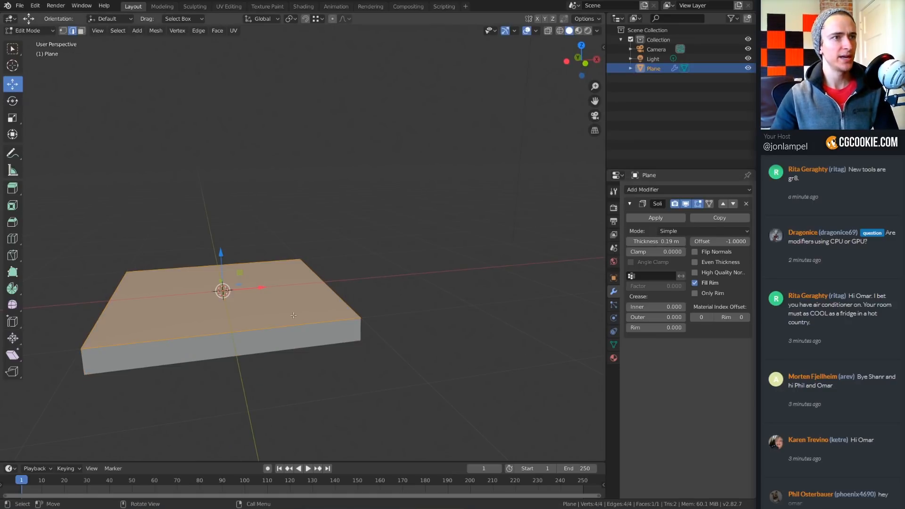
- Extrude the plane's +X edge by about 0.85 m in X and 0.44 m in Z, then back about 0.32 m in X
left_click(322, 280)
middle_click_drag(323, 279, 324, 281)
key("e")
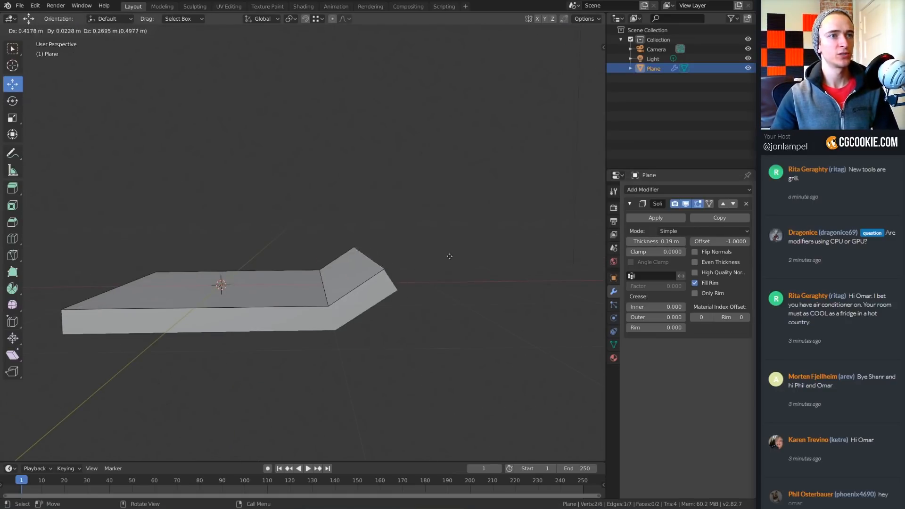
left_click(489, 240)
key("e")
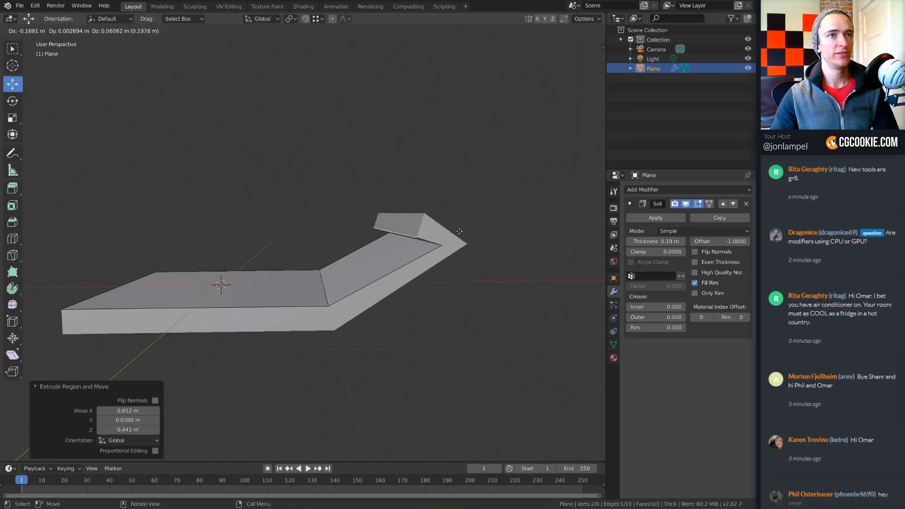
left_click(450, 239)
middle_click_drag(450, 240, 444, 264)
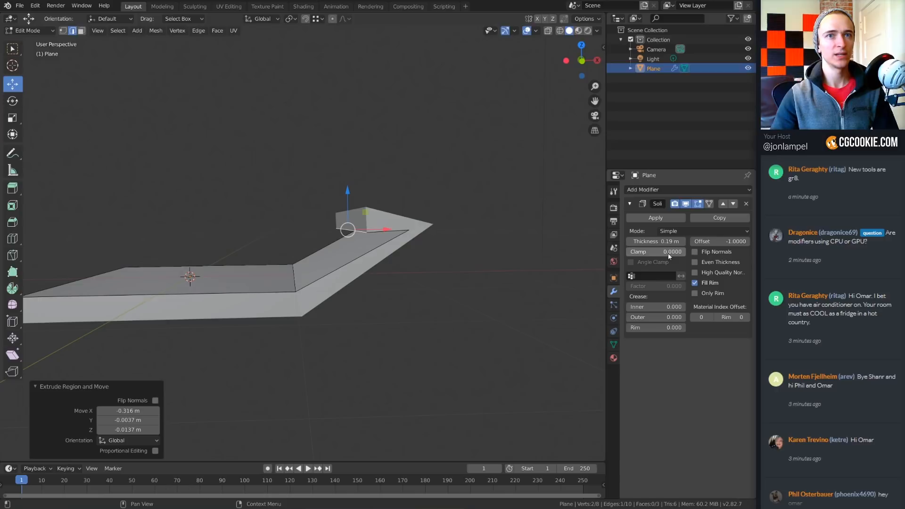
- Enable Even Thickness on the Solidify modifier and reposition the last extruded edge in front view
left_click(694, 262)
key("g")
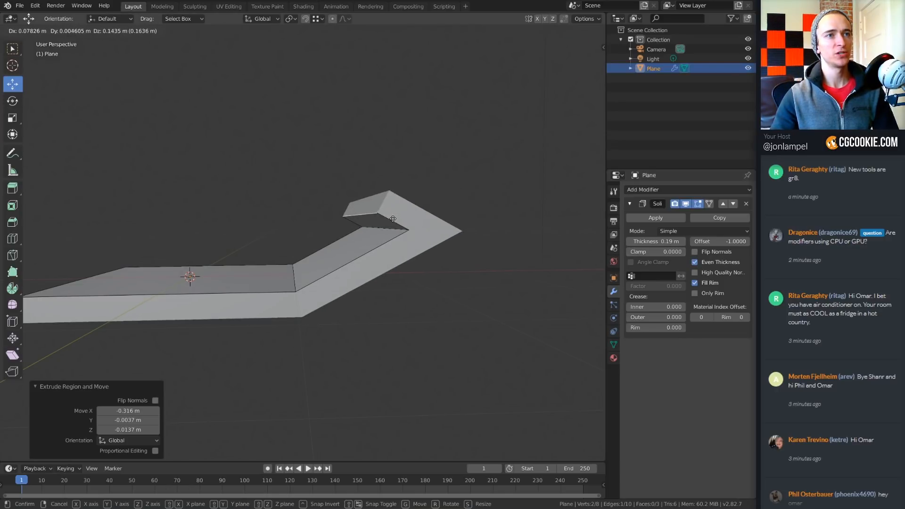
left_click(395, 218)
key("KP_1")
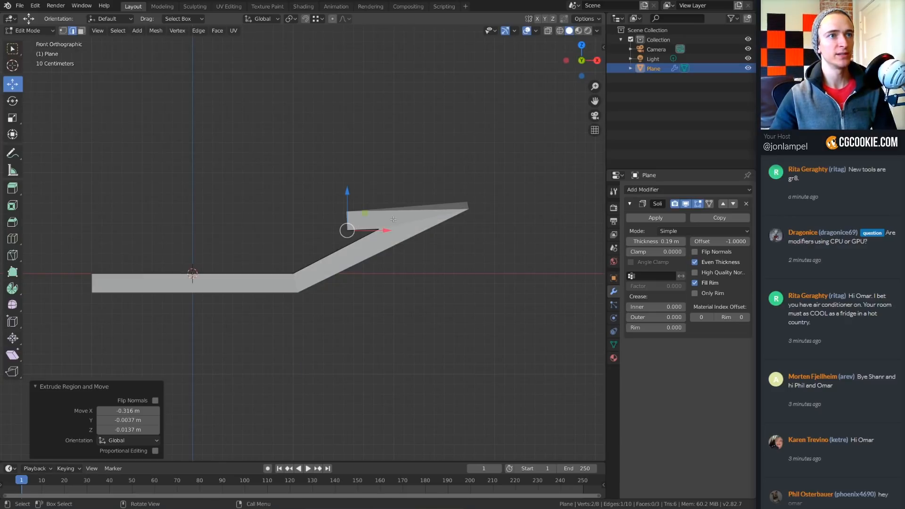
key("g")
left_click(364, 163)
- Extrude the end edge several more times in front view to form a zigzag profile above the plane
key("e")
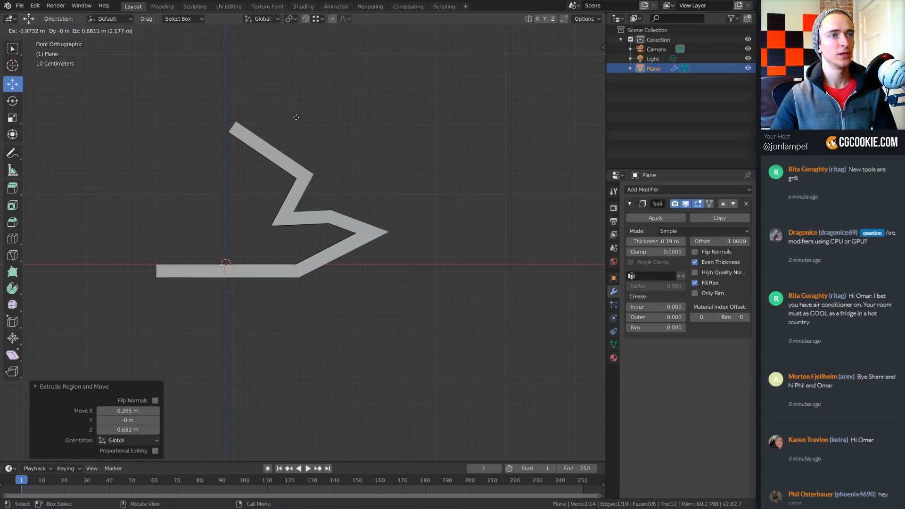
left_click(336, 139)
key("e")
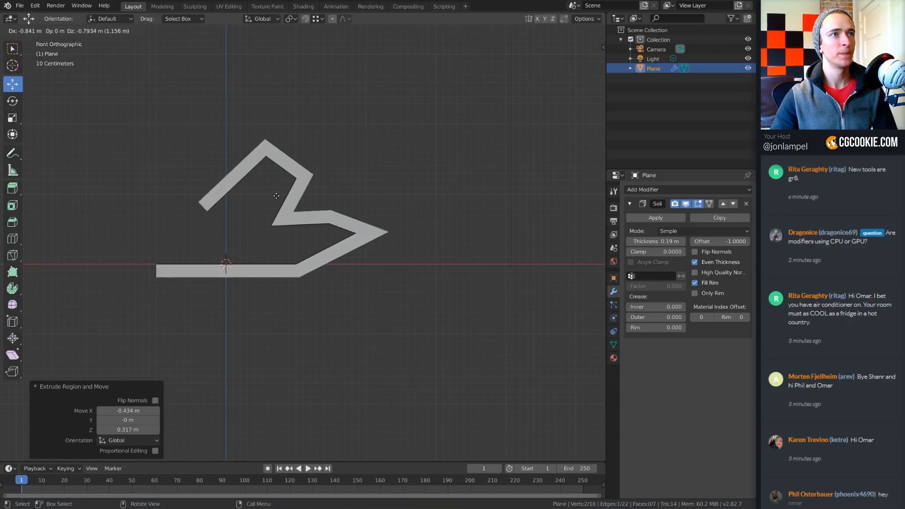
left_click(220, 144)
- Extrude a side flap from the valley edge of the zigzag, about -0.82 m in X and 0.18 m in Z
middle_click_drag(220, 144, 270, 238)
left_click(223, 207)
middle_click_drag(271, 238, 299, 241, "shift")
key("KP_1")
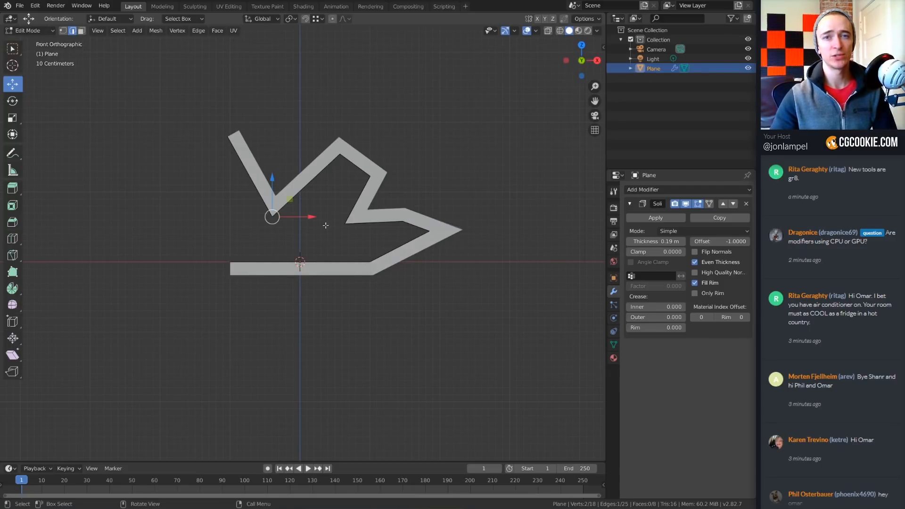
key("e")
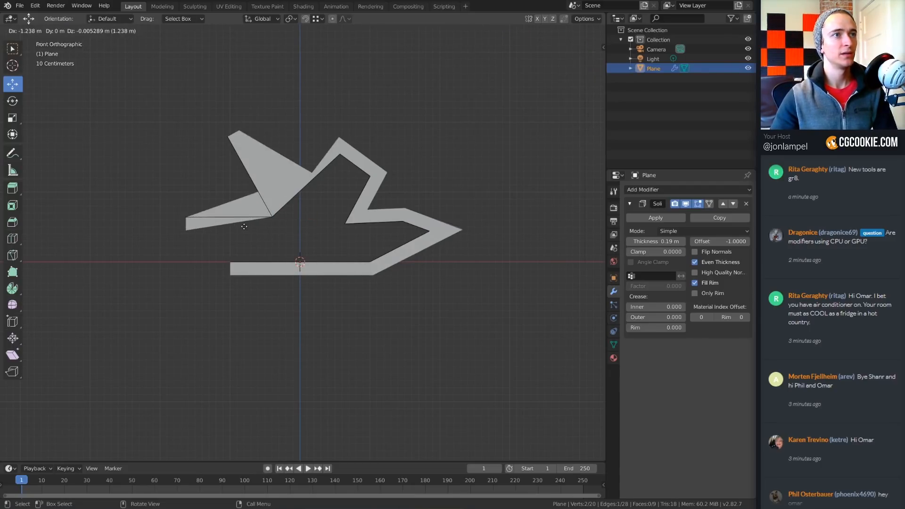
left_click(273, 214)
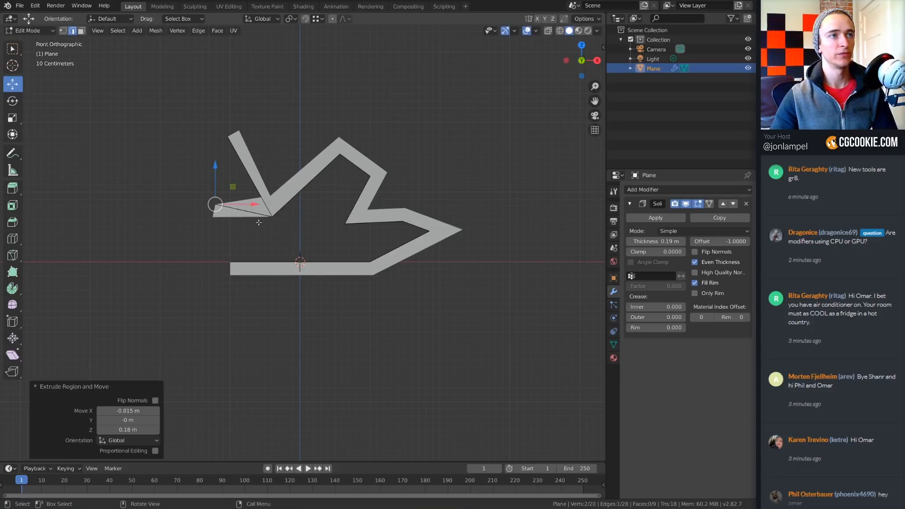
- Inspect the branching junction and move the peak edge beside it about -0.12 m along X
middle_click_drag(258, 222, 291, 221)
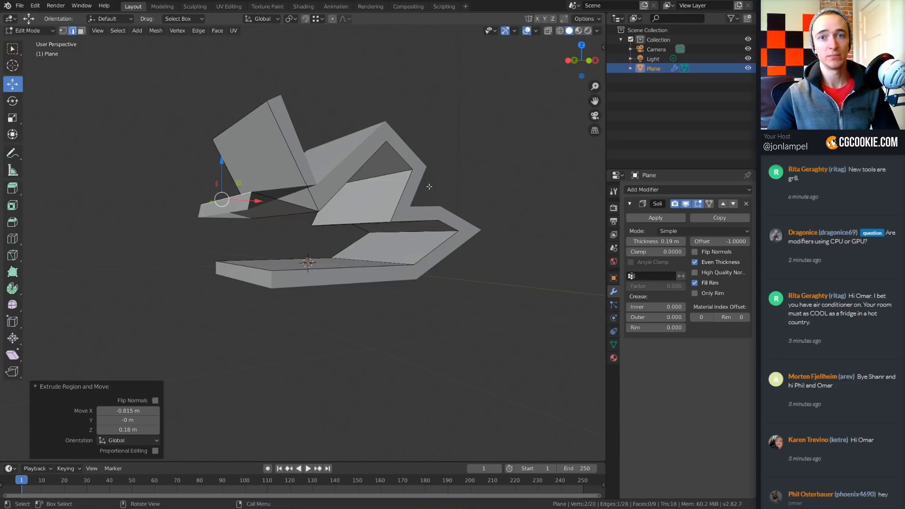
middle_click_drag(424, 187, 411, 273)
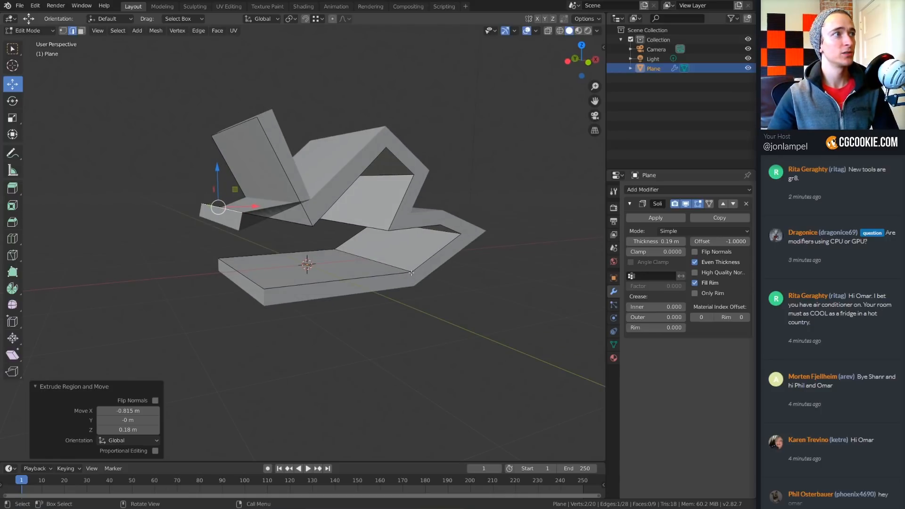
left_click(671, 232)
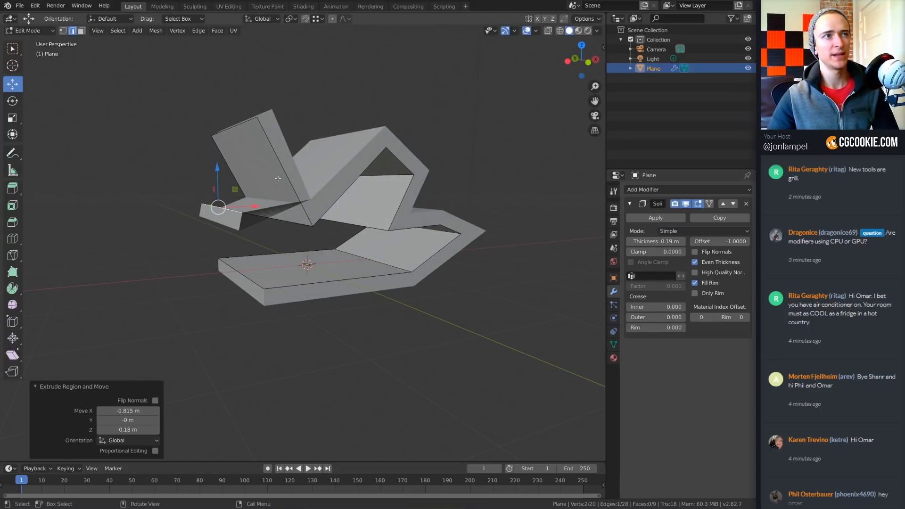
middle_click_drag(353, 191, 317, 195)
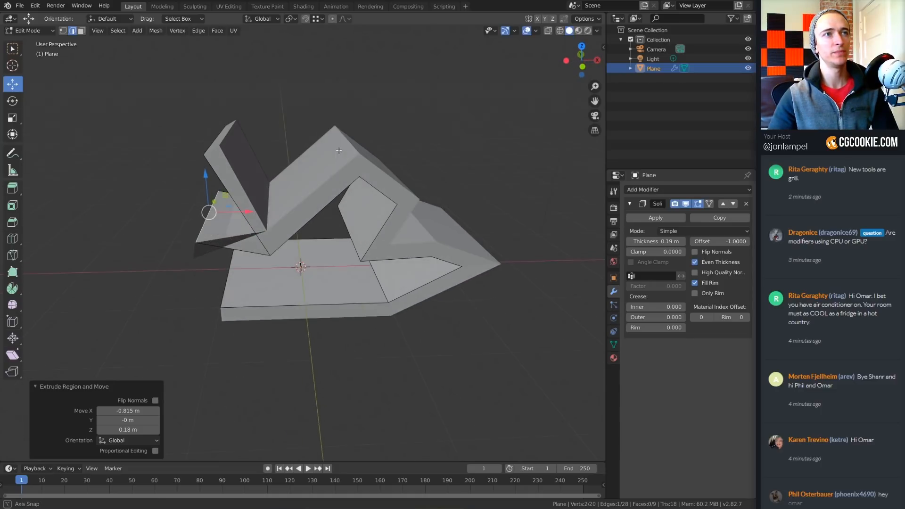
left_click(353, 158)
middle_click_drag(358, 169, 389, 167)
left_click_drag(375, 156, 366, 159)
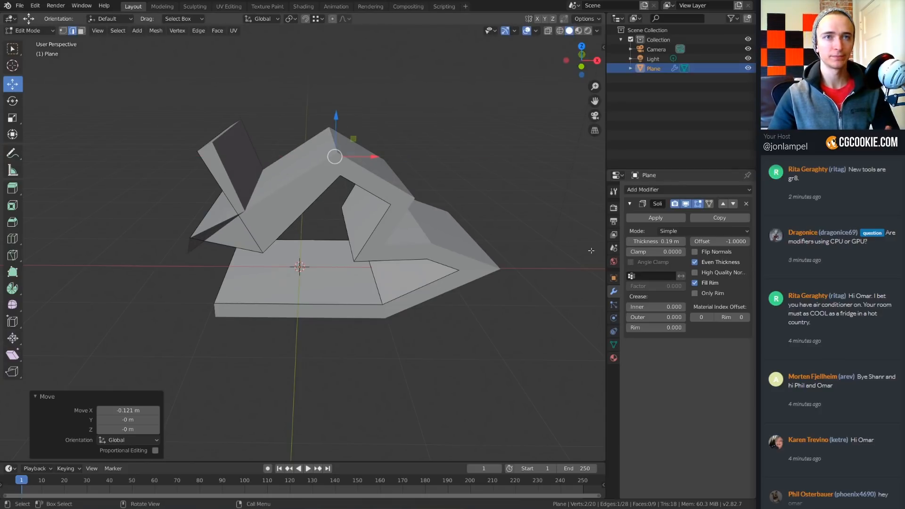
- Set the Solidify modifier's mode to Complex and view the branching junction
middle_click_drag(565, 251, 588, 246)
left_click(682, 231)
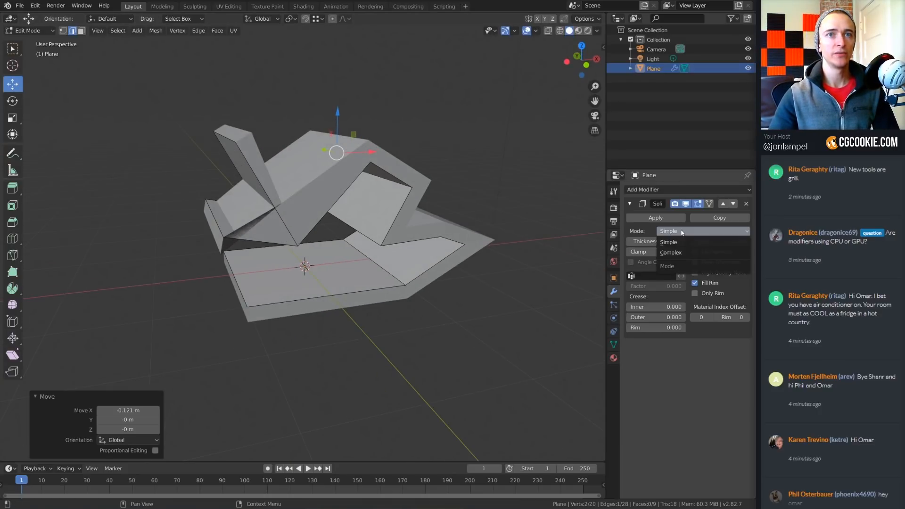
left_click(681, 251)
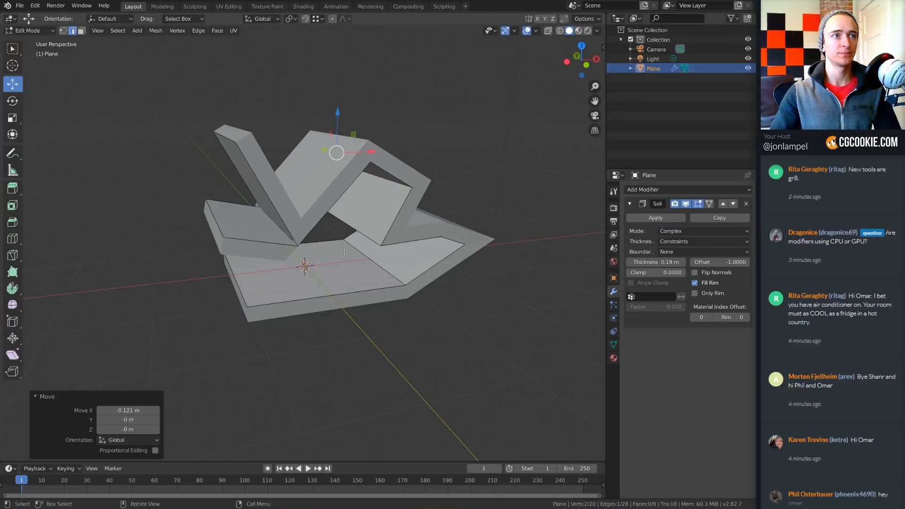
middle_click_drag(358, 238, 327, 235)
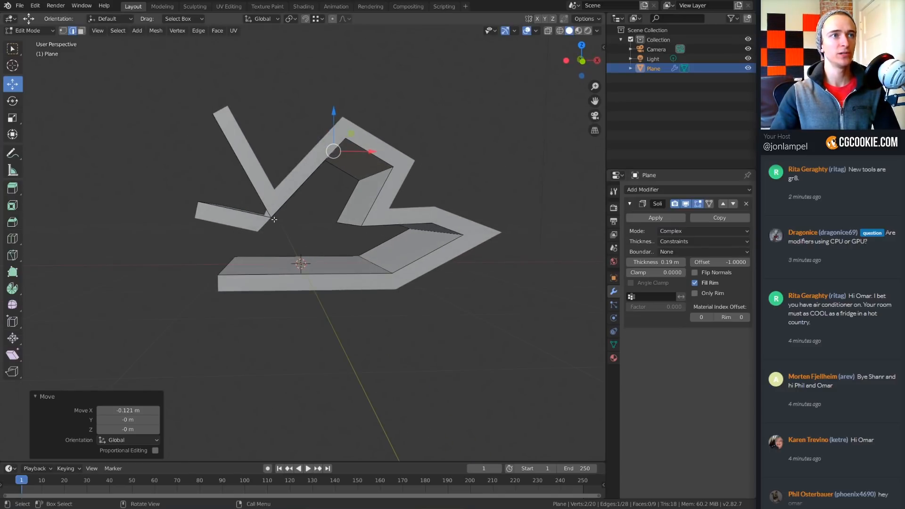
- Reposition the junction edge where the three faces meet and the outer edge of the side flap
left_click(274, 219)
middle_click_drag(274, 220, 272, 215)
key("g")
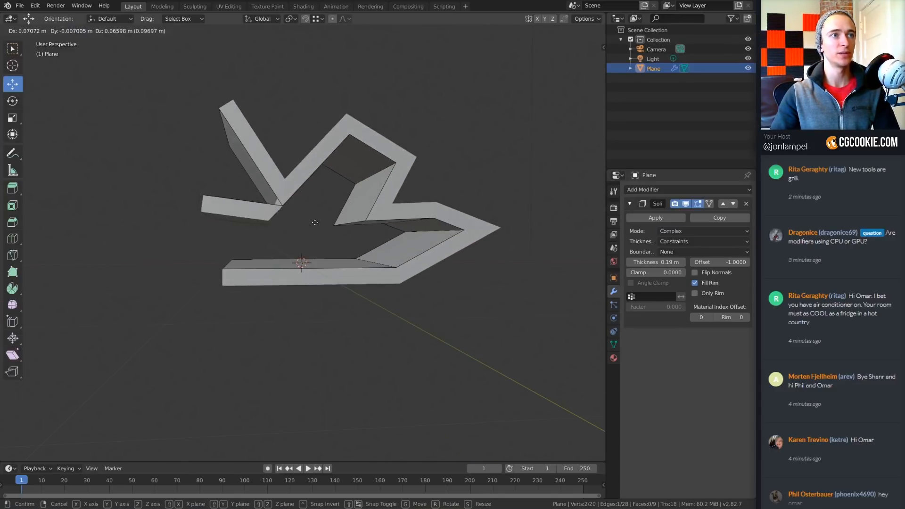
left_click(279, 201)
left_click(207, 203)
key("g")
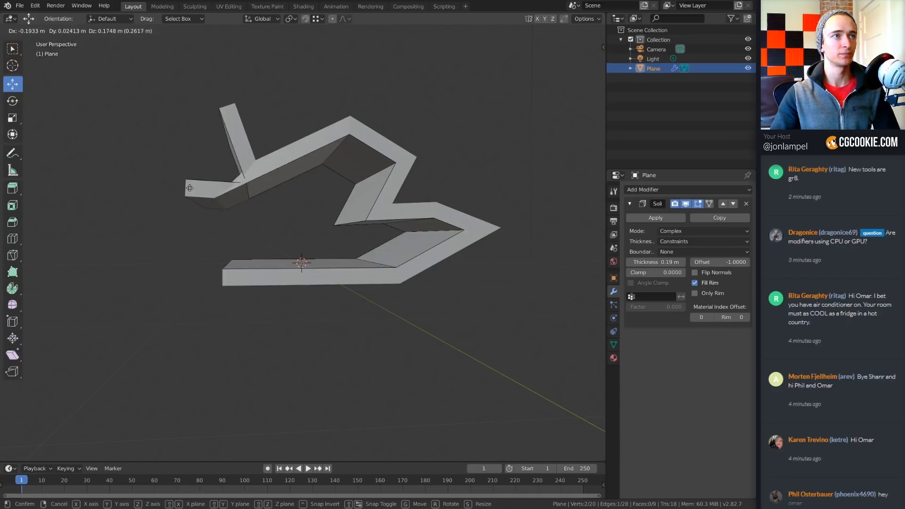
left_click(190, 188)
- Recalculate the normals of the side flap's face, inspect the junction, and undo the change
middle_click_drag(283, 226, 340, 249)
scroll(340, 250, "up", 1)
key("3")
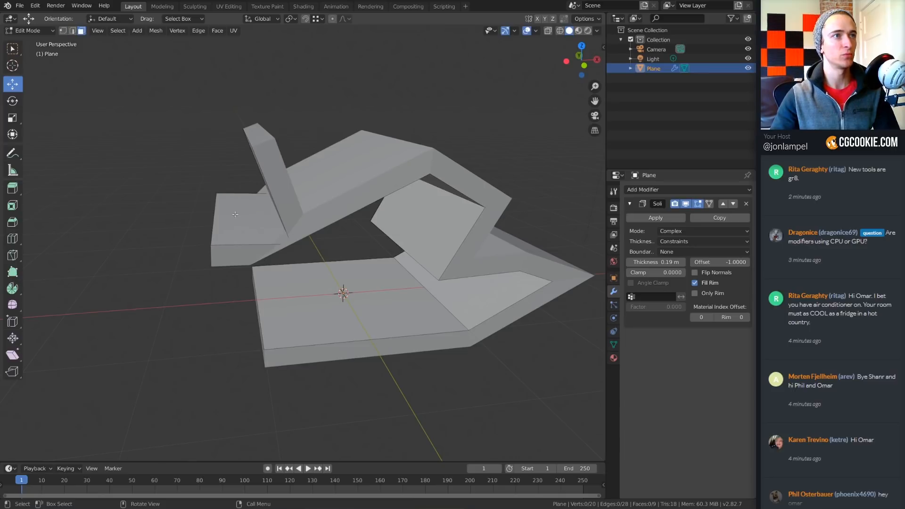
left_click(238, 214)
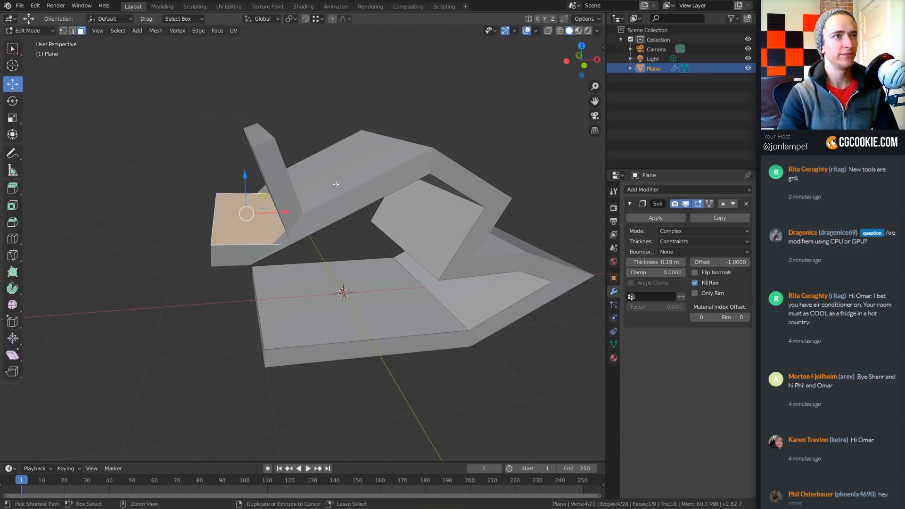
key("ctrl+n")
key("shift+n")
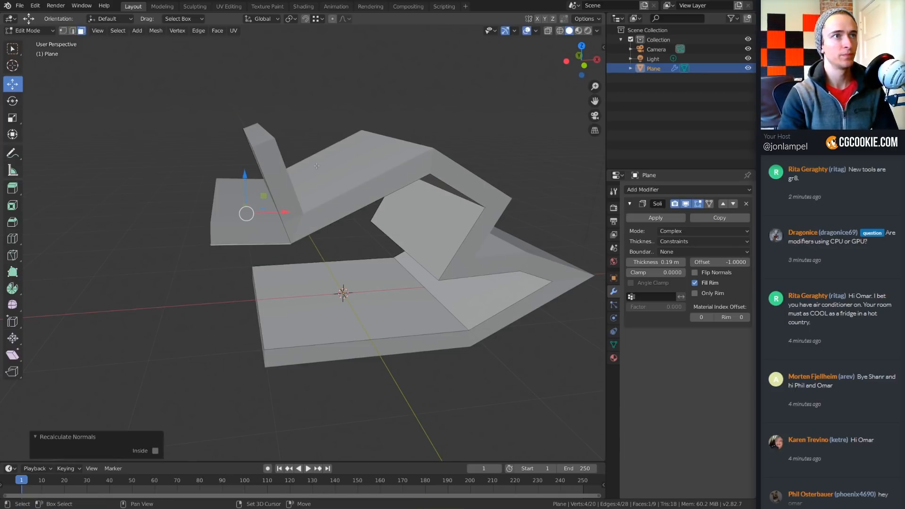
middle_click_drag(312, 245, 335, 240)
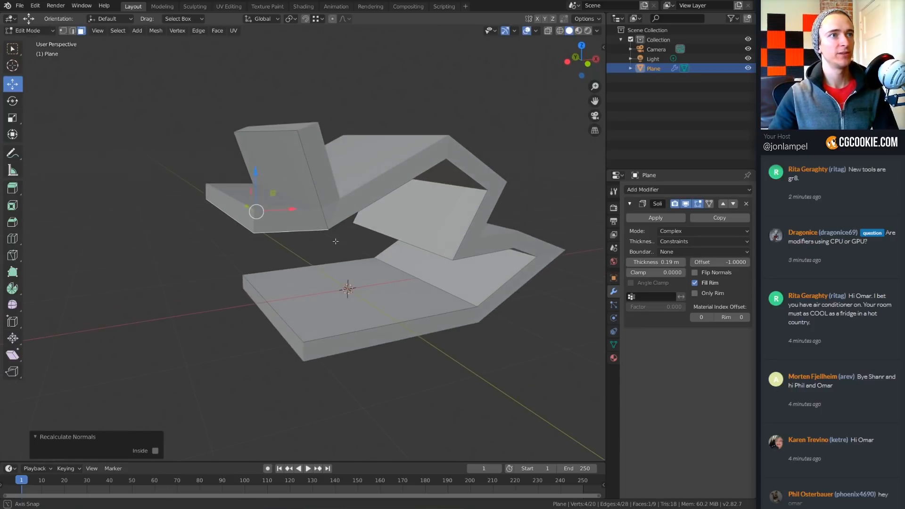
scroll(260, 244, "down", 1)
middle_click_drag(261, 244, 264, 227)
key("ctrl+z")
key("ctrl+z")
key("ctrl+z")
- Extrude the free outer edge of the face beside the branching junction upward about 0.66 m into a new face
key("e")
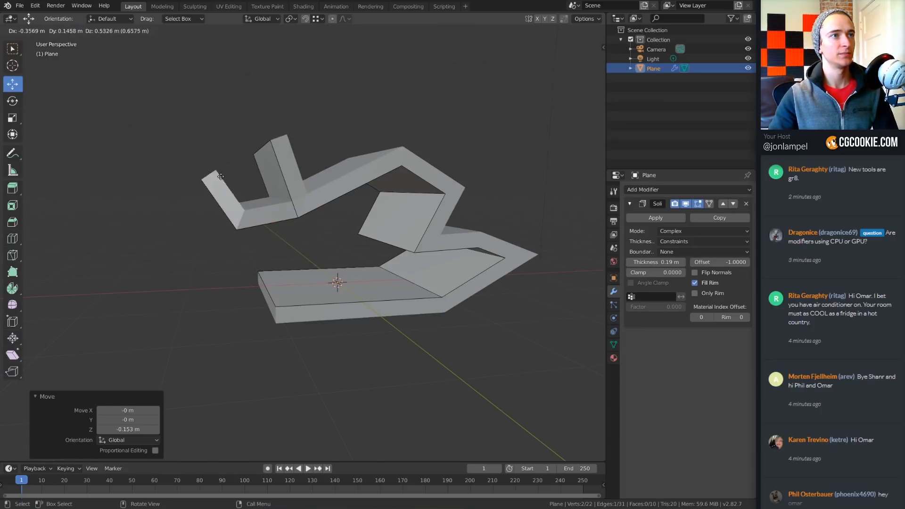
left_click(231, 170)
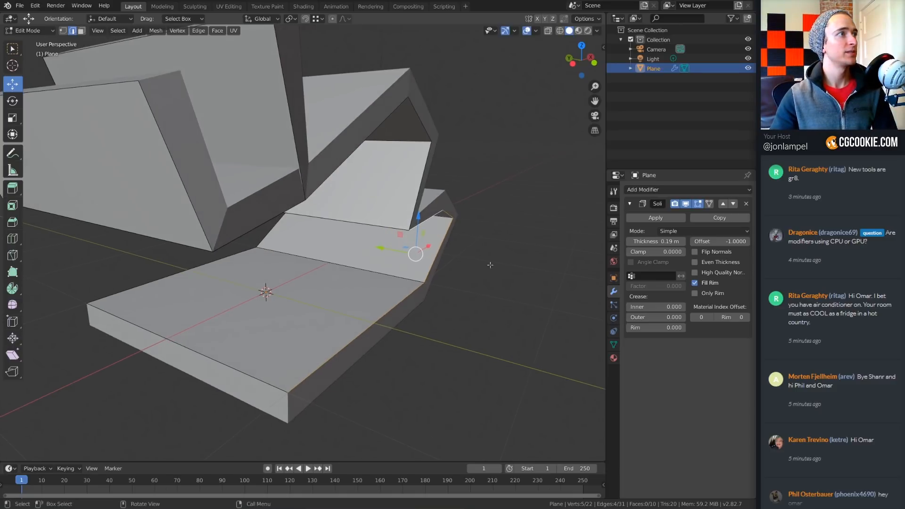
- Return to Object Mode and set the Solidify modifier's mode to Complex on the branching plane
key("Tab")
middle_click_drag(571, 261, 567, 261)
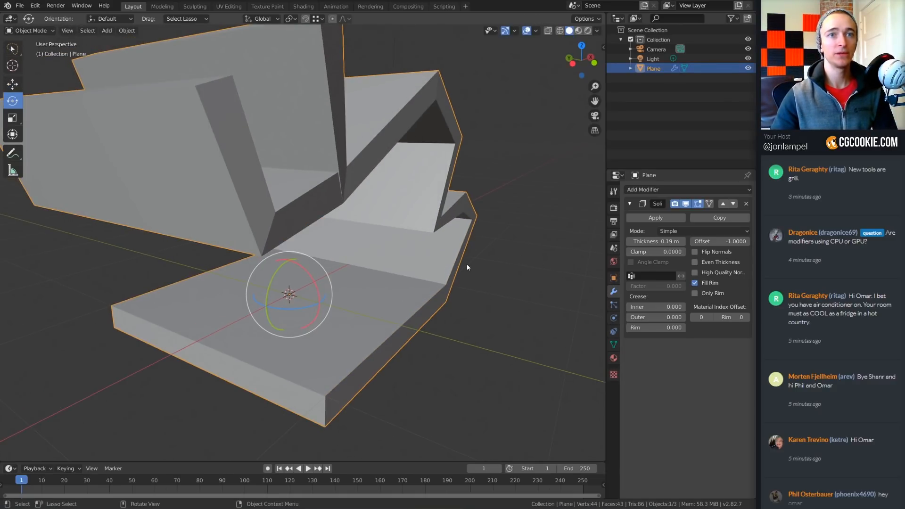
left_click(702, 230)
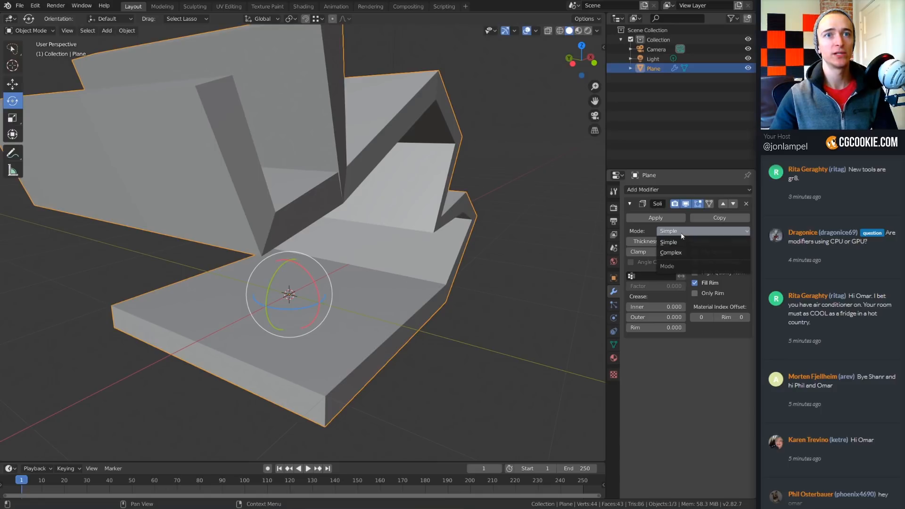
left_click(698, 252)
mouse_move(487, 253)
middle_mouse_down()
mouse_move(470, 248)
mouse_move(494, 252)
middle_mouse_up()
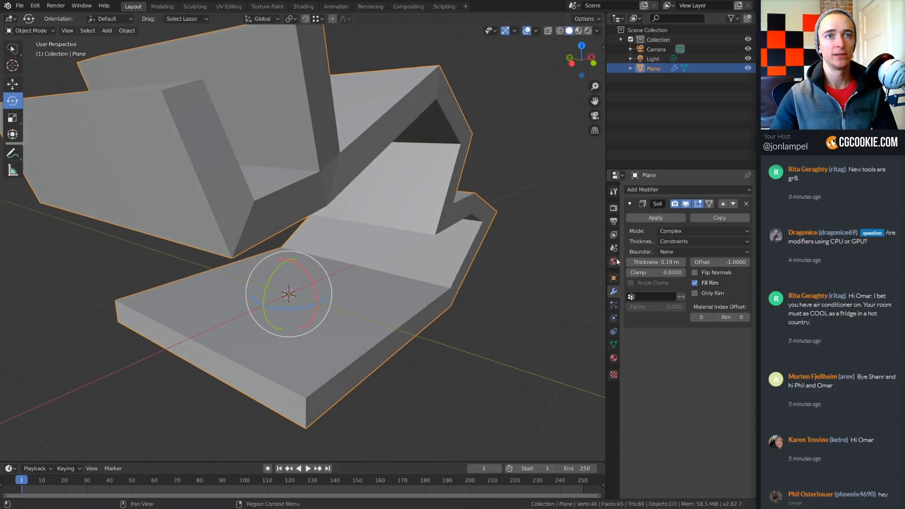
- Reduce the Solidify modifier's thickness to 0.14 m and check the whole branching shape
left_click_drag(605, 256, 603, 261)
middle_click_drag(561, 259, 523, 258)
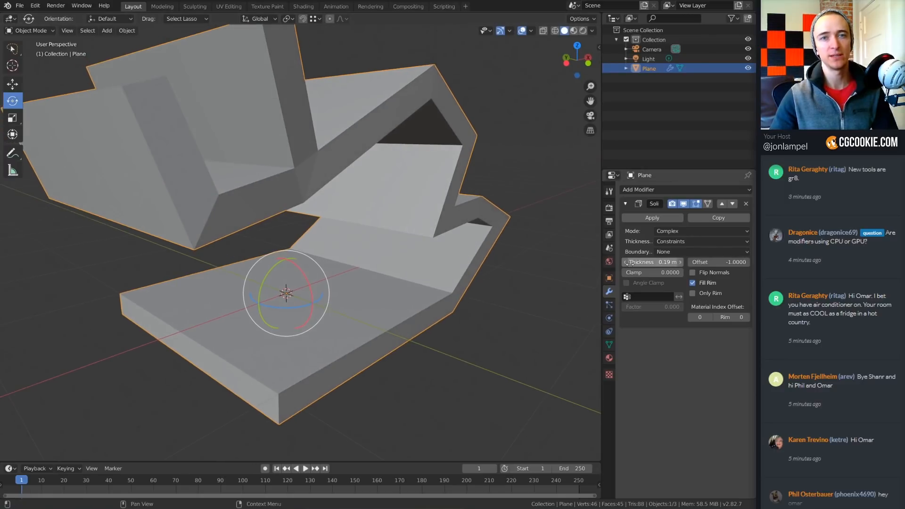
mouse_move(657, 262)
left_mouse_down()
mouse_move(612, 263)
mouse_move(648, 263)
left_mouse_up()
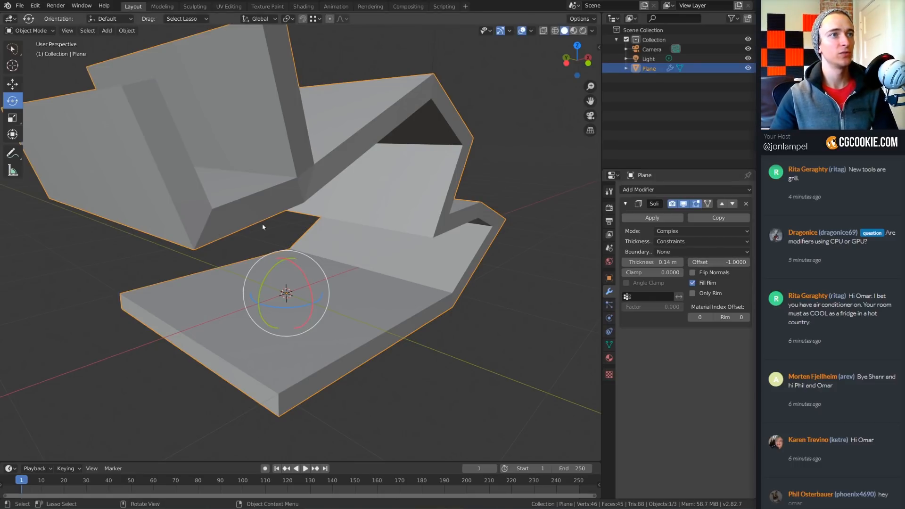
scroll(273, 226, "down", 1)
middle_click_drag(286, 228, 304, 230)
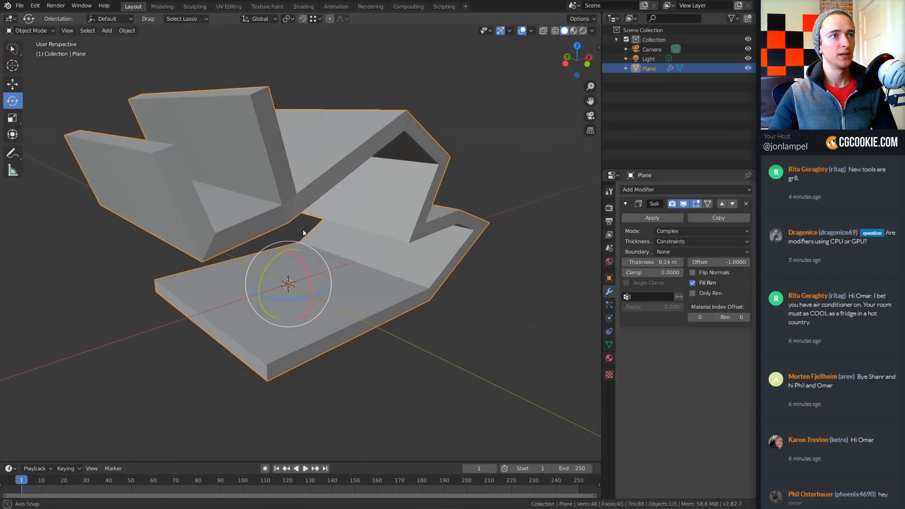
- Delete the branching plane and add a 2 m cube at the world origin
key("Delete")
key("shift+a")
mouse_move(305, 231)
left_click(343, 239)
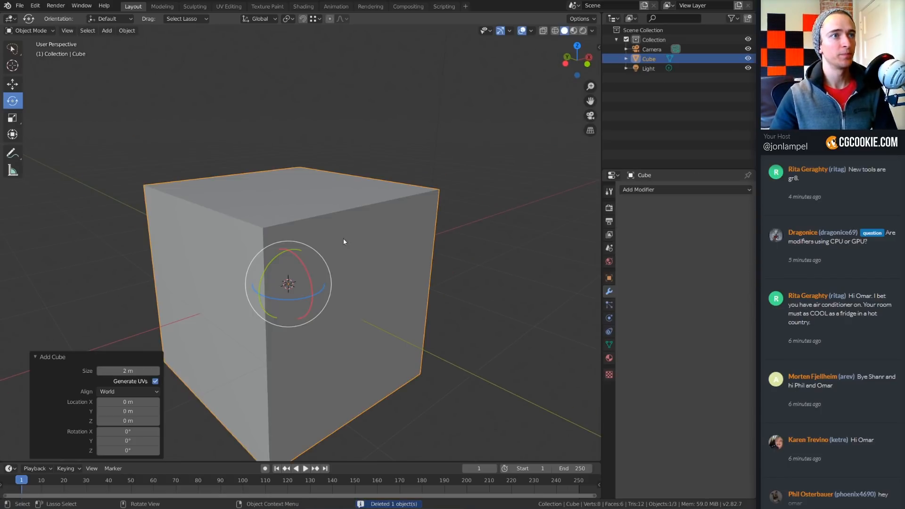
middle_click_drag(239, 258, 199, 234)
- Enter Edit Mode and smooth the vertices of the cube's top face with a smoothing value of about 0.386
key("Tab")
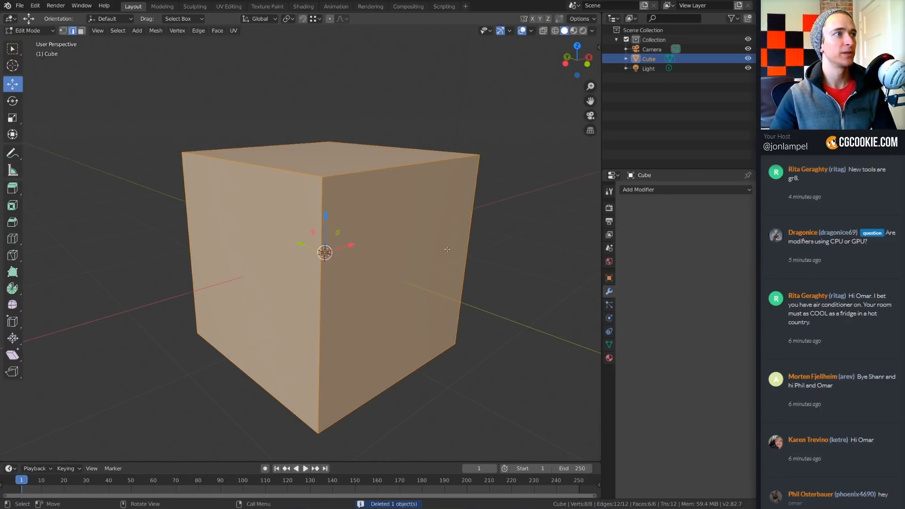
left_click(12, 222)
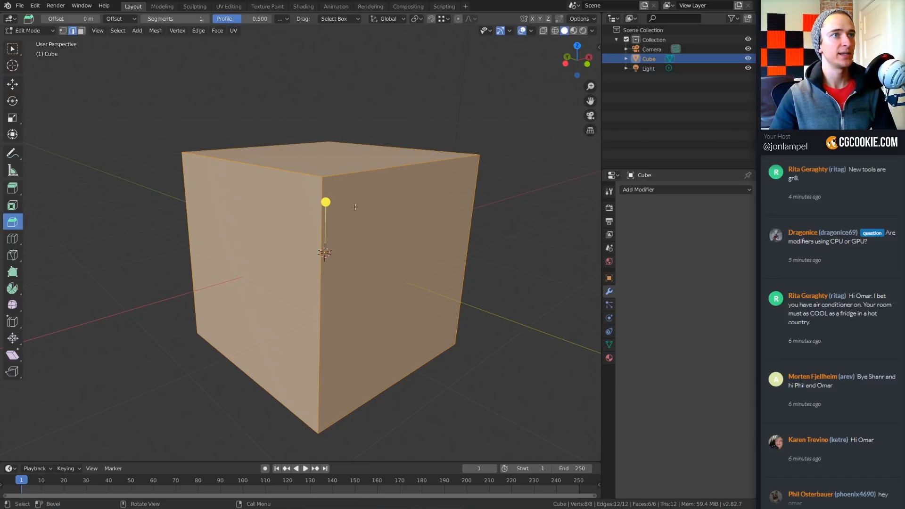
key("3")
left_click(334, 158)
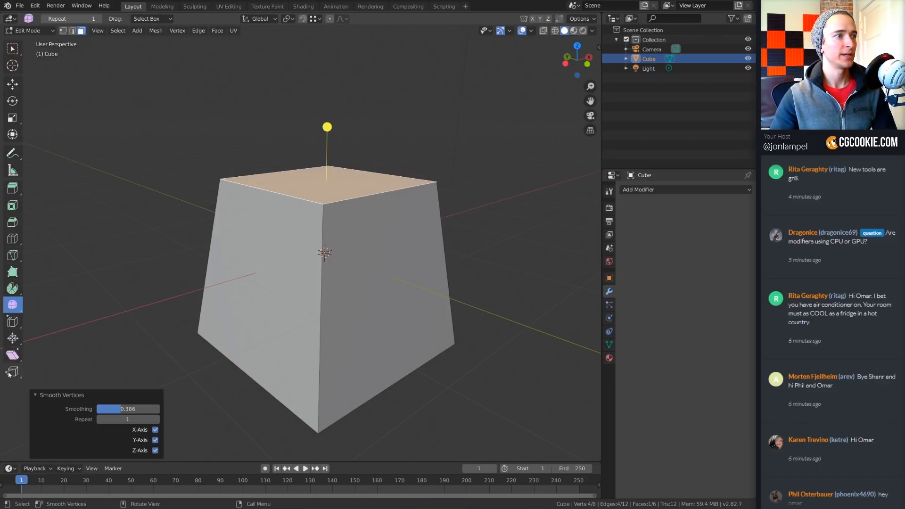
- Rip the cube's near top corner vertex with the Rip tool, separating the top face and then an adjoining side face
left_click(9, 373)
middle_click_drag(325, 255, 353, 249)
left_click(239, 227)
key("1")
left_click(238, 227)
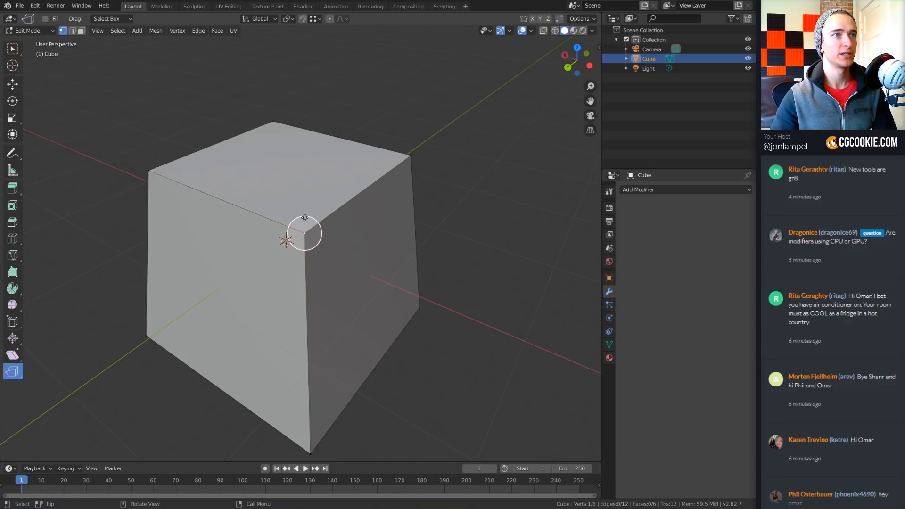
left_click_drag(304, 217, 295, 201)
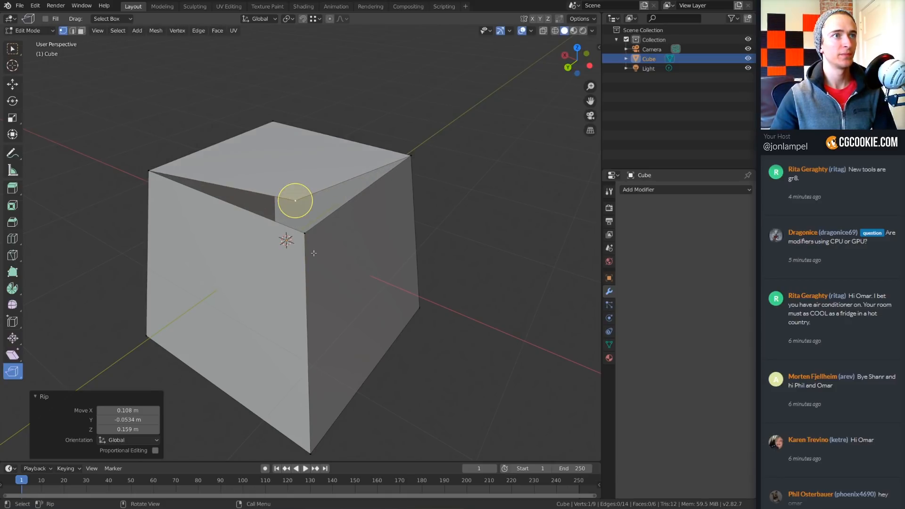
left_click_drag(316, 245, 334, 248)
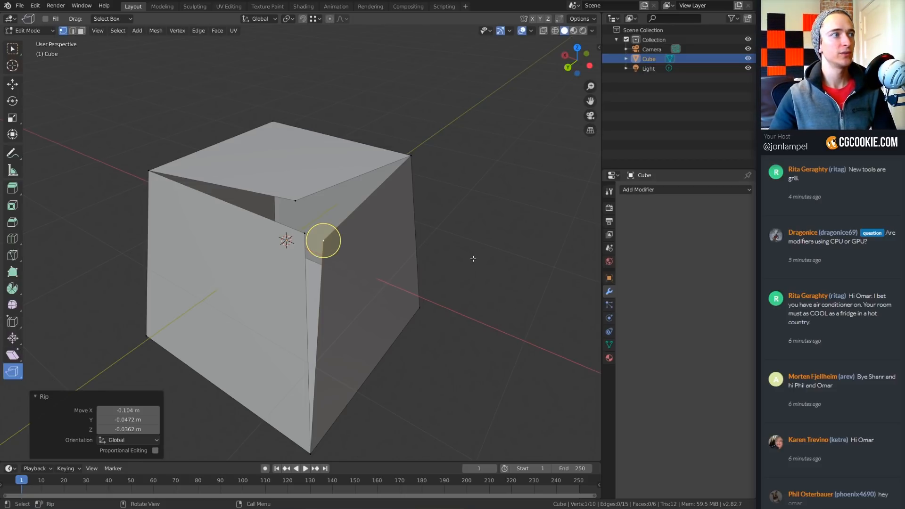
- Leave Edit Mode, delete the ripped cube and add a new 2 m cube at the world origin
key("Tab")
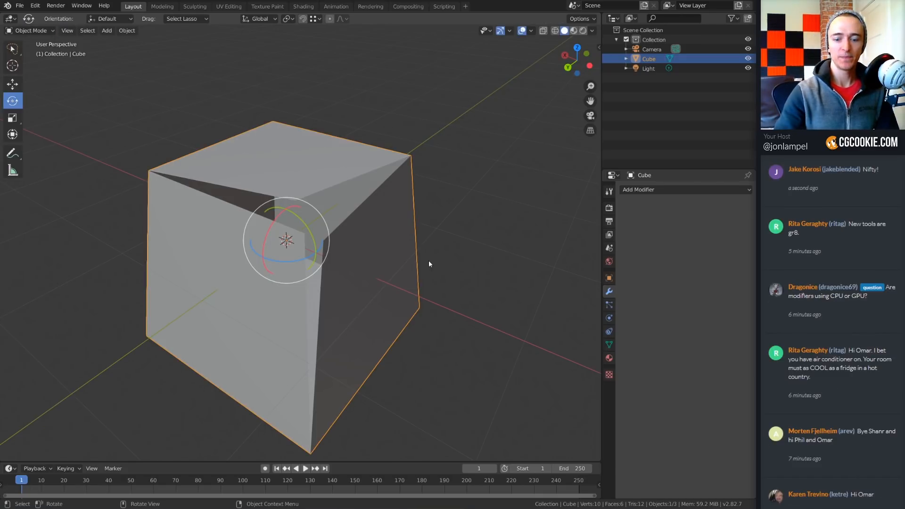
key("Delete")
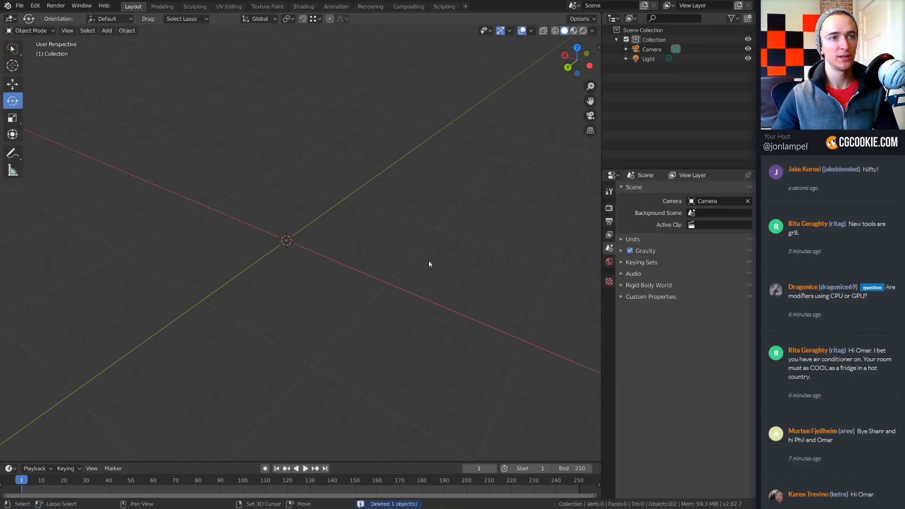
key("shift+a")
left_click(476, 272)
left_click(641, 190)
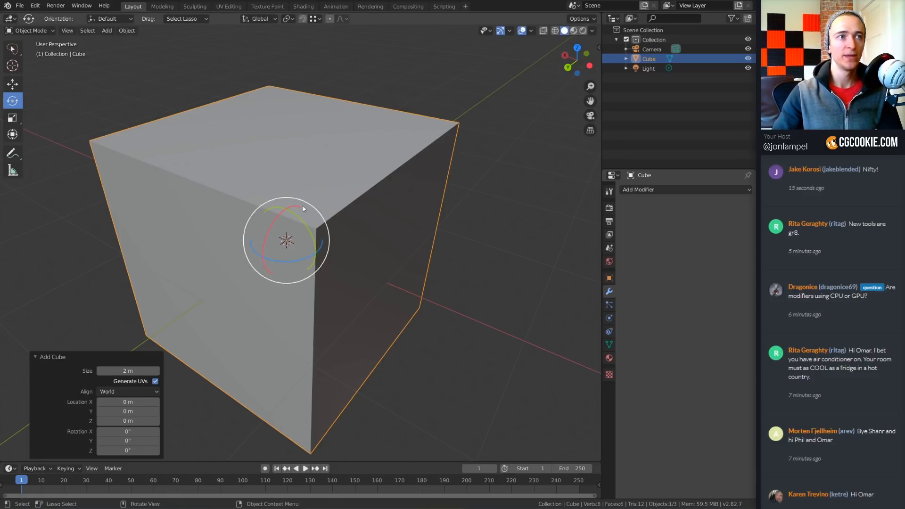
- Add a Bevel modifier to the new cube and adjust its offset
scroll(363, 227, "down", 1)
middle_click_drag(410, 272, 403, 266)
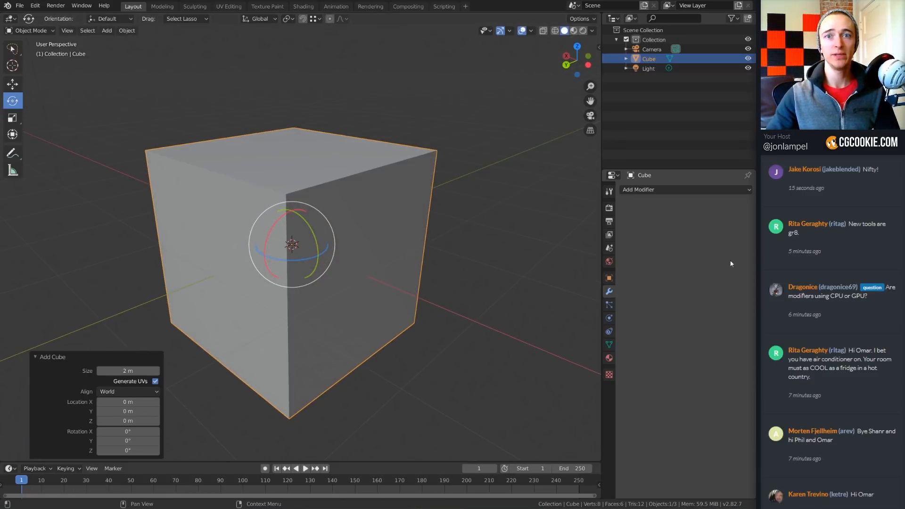
middle_click_drag(327, 229, 356, 235, "shift")
left_click(57, 361)
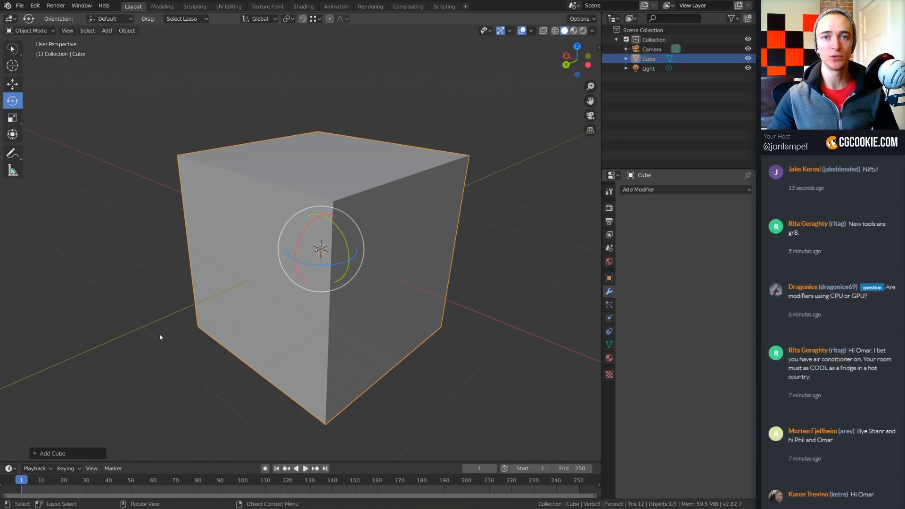
middle_click_drag(336, 268, 329, 289)
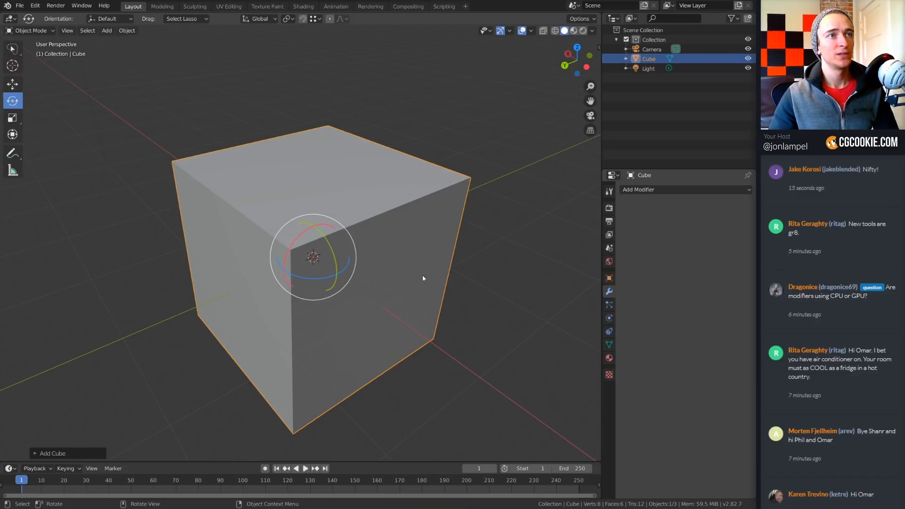
left_click(654, 189)
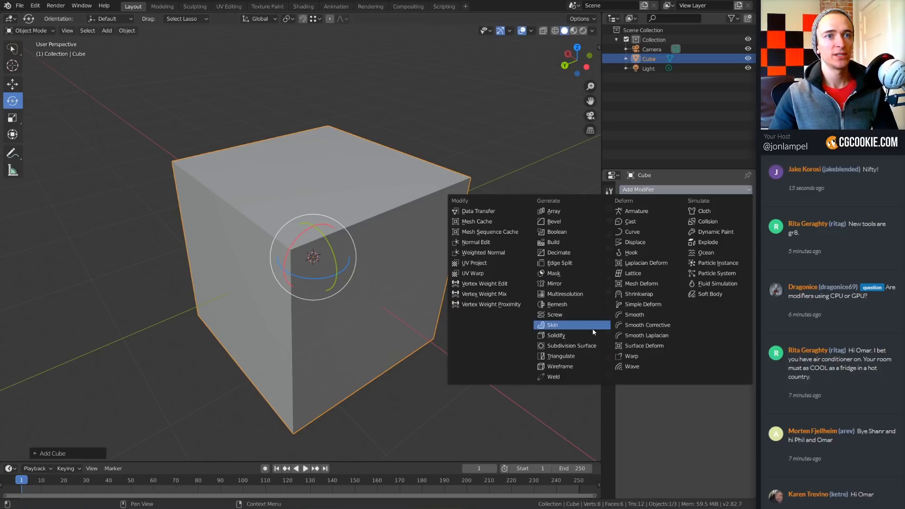
left_click(572, 221)
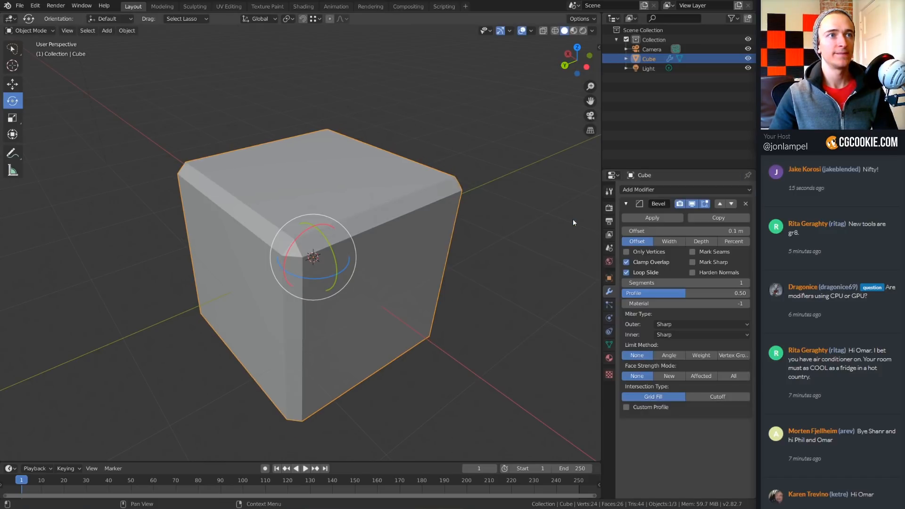
mouse_move(683, 231)
left_mouse_down()
mouse_move(726, 231)
mouse_move(688, 231)
left_mouse_up()
- Subdivide the cube into a dense, rounded mesh and switch it to Sculpt Mode, looking through the brush list
left_click(657, 190)
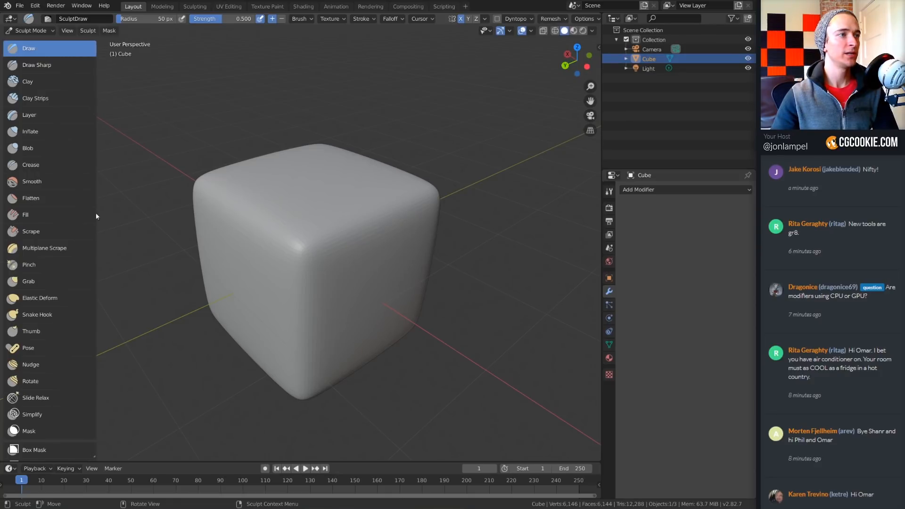
scroll(53, 226, "down", 4)
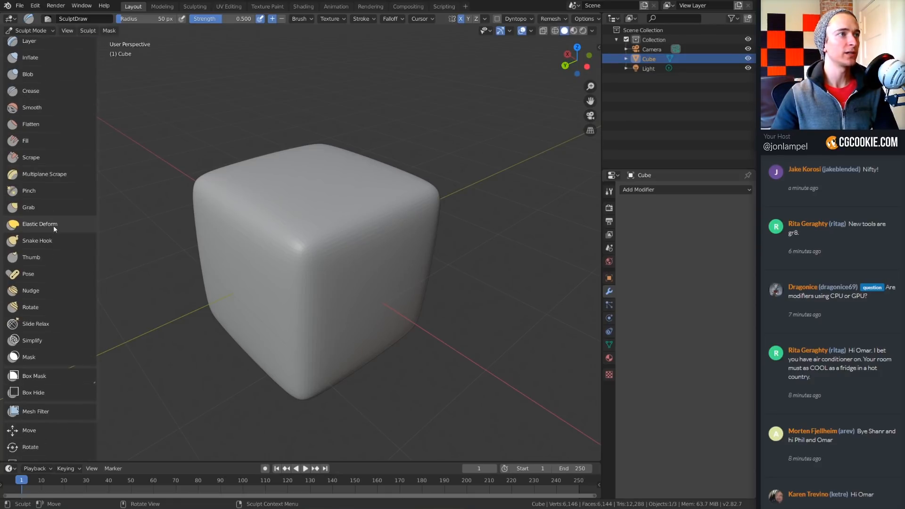
scroll(52, 225, "up", 4)
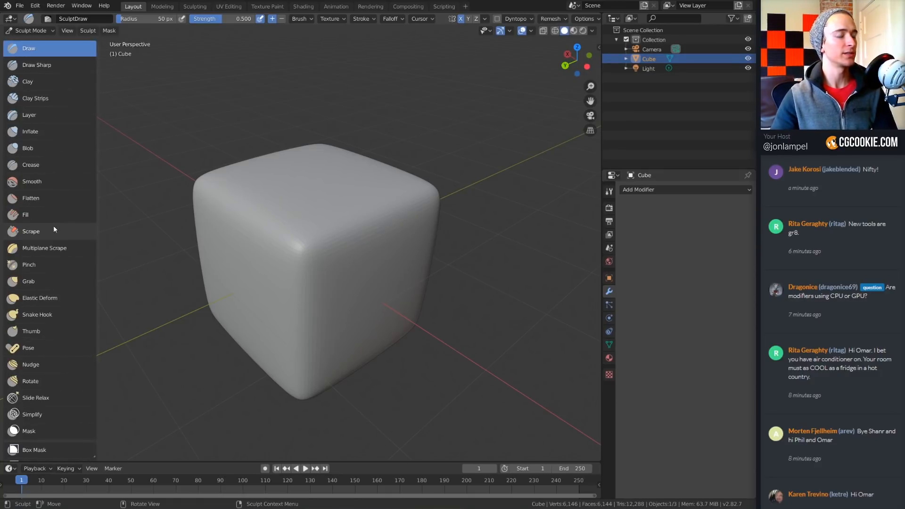
scroll(53, 225, "down", 4)
scroll(53, 225, "up", 4)
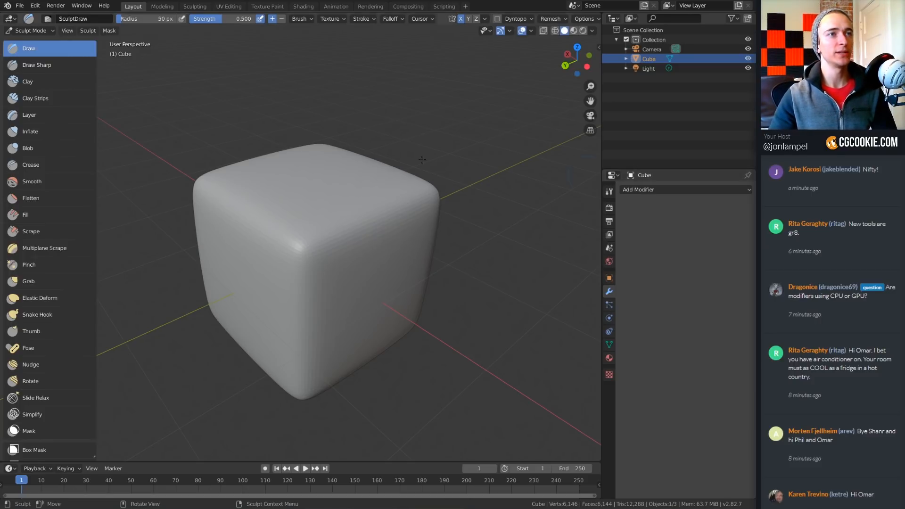
- Turn on the wireframe overlay to show the cube's topology in Sculpt Mode
left_click(592, 31)
left_click(531, 31)
left_click(470, 174)
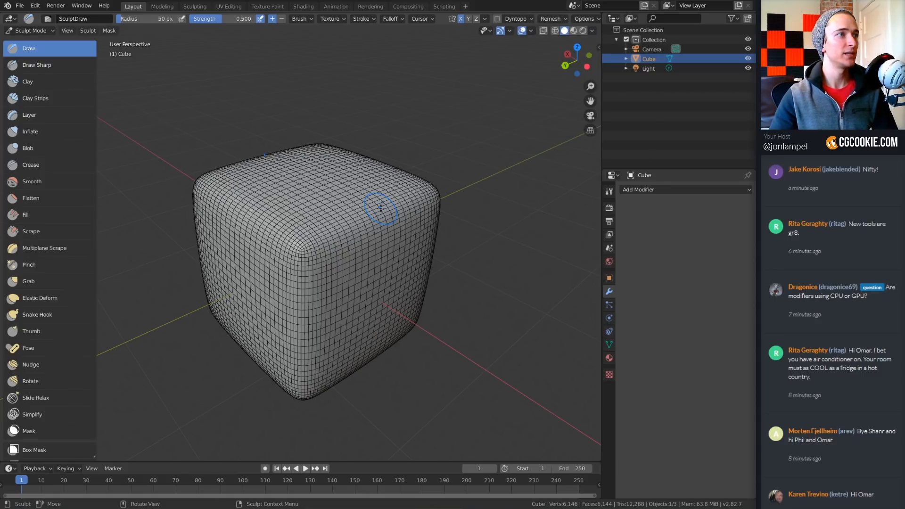
- Choose the Slide Relax brush and set its radius to 124 px
scroll(38, 318, "down", 2)
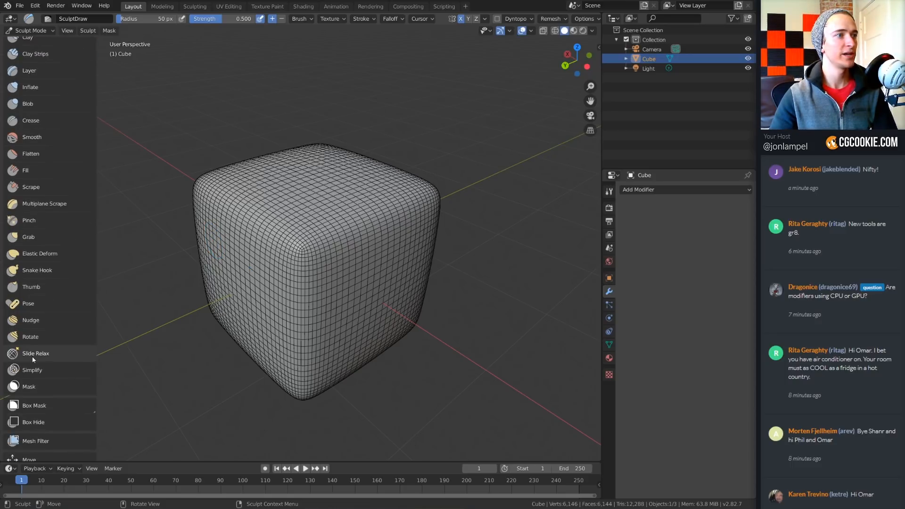
left_click(32, 354)
key("f")
left_click(283, 257)
mouse_move(283, 257)
middle_mouse_down()
mouse_move(302, 245)
mouse_move(323, 258)
mouse_move(375, 257)
middle_mouse_up()
- Slide the mesh topology around the middle of the cube's top face with several Slide Relax strokes
scroll(322, 259, "up", 3)
left_click_drag(369, 262, 368, 216)
left_click_drag(308, 304, 321, 221)
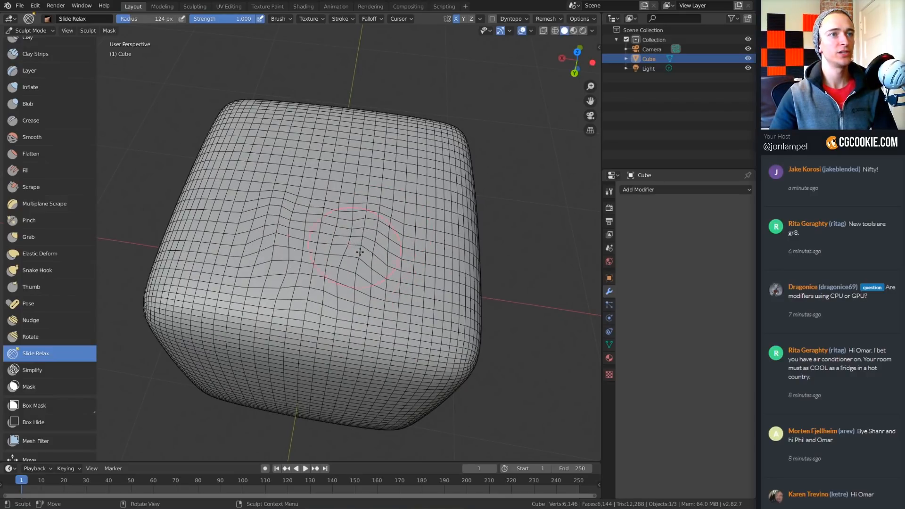
mouse_move(320, 264)
middle_mouse_down()
mouse_move(318, 301)
mouse_move(321, 252)
middle_mouse_up()
left_click_drag(317, 255, 289, 306)
- Slide the topology from the top face over the rounded front edge with repeated Slide Relax strokes
mouse_move(288, 305)
middle_mouse_down()
mouse_move(330, 223)
mouse_move(313, 250)
middle_mouse_up()
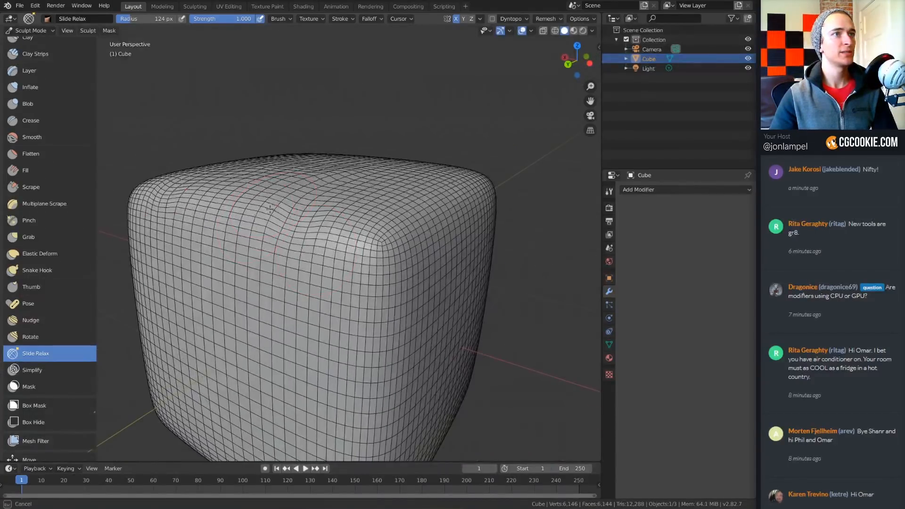
mouse_move(269, 209)
left_mouse_down()
mouse_move(261, 241)
mouse_move(244, 216)
mouse_move(232, 235)
left_mouse_up()
left_click_drag(234, 195, 218, 229)
mouse_move(313, 209)
middle_mouse_down()
mouse_move(262, 215)
mouse_move(310, 215)
middle_mouse_up()
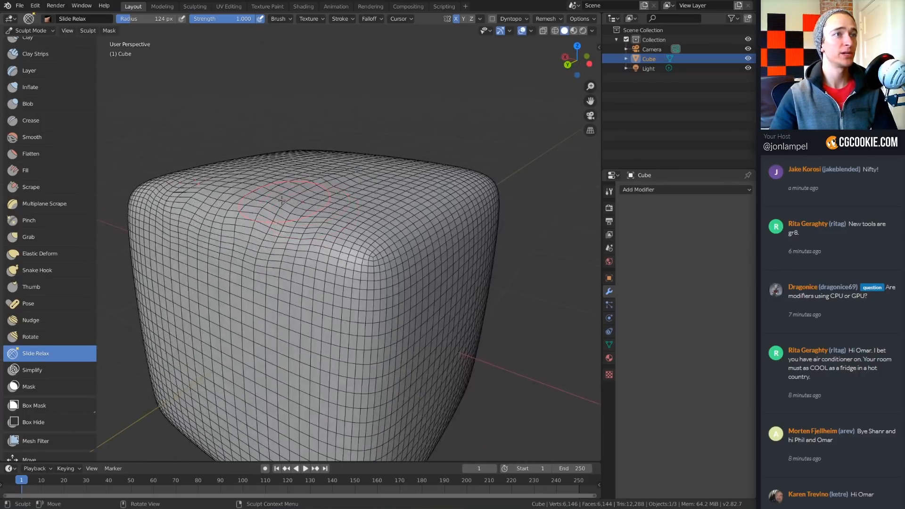
left_click_drag(281, 201, 259, 233)
mouse_move(312, 199)
left_mouse_down()
mouse_move(295, 231)
mouse_move(318, 257)
mouse_move(313, 271)
mouse_move(325, 271)
mouse_move(292, 281)
left_mouse_up()
left_click_drag(279, 236, 265, 259)
mouse_move(257, 220)
left_mouse_down()
mouse_move(241, 251)
mouse_move(224, 232)
mouse_move(259, 219)
mouse_move(251, 218)
mouse_move(254, 231)
left_mouse_up()
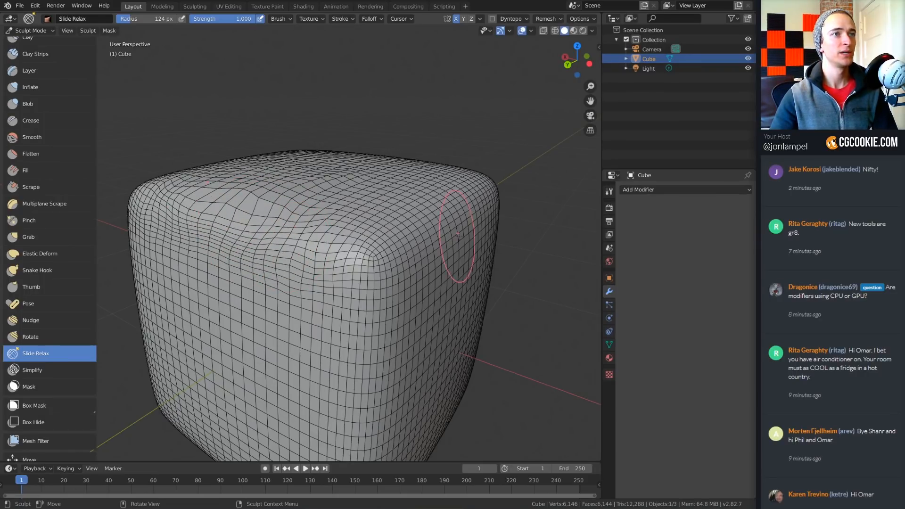
- Enlarge the Slide Relax brush to 173 px, then slide and relax the topology across the cube's top face
mouse_move(458, 236)
middle_mouse_down()
mouse_move(415, 238)
mouse_move(456, 269)
middle_mouse_up()
key("f")
left_click(306, 245)
left_click_drag(287, 240, 327, 268)
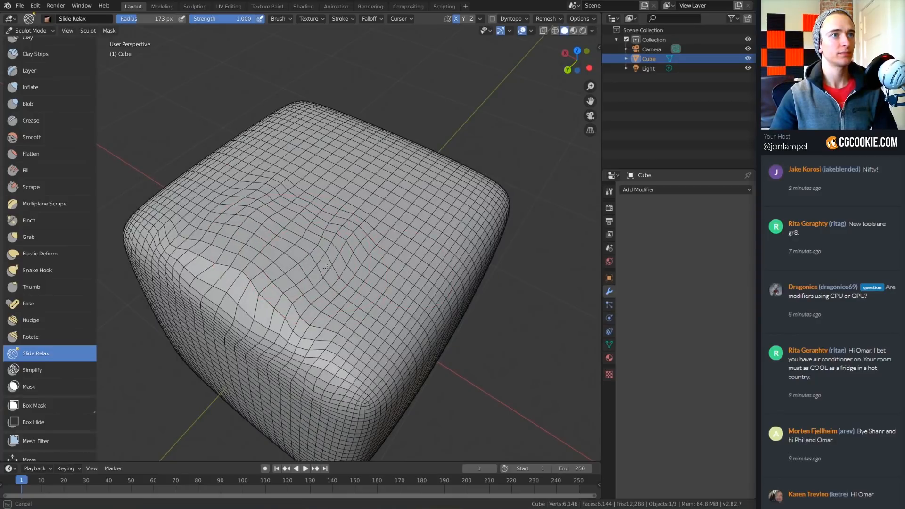
left_click_drag(337, 231, 382, 242)
mouse_move(319, 243)
left_mouse_down()
mouse_move(338, 261)
mouse_move(334, 286)
left_mouse_up()
mouse_move(296, 316)
left_mouse_down()
mouse_move(328, 331)
mouse_move(357, 286)
left_mouse_up()
mouse_move(329, 250)
middle_mouse_down()
mouse_move(362, 262)
mouse_move(346, 294)
middle_mouse_up()
left_click_drag(359, 210, 434, 244, "shift")
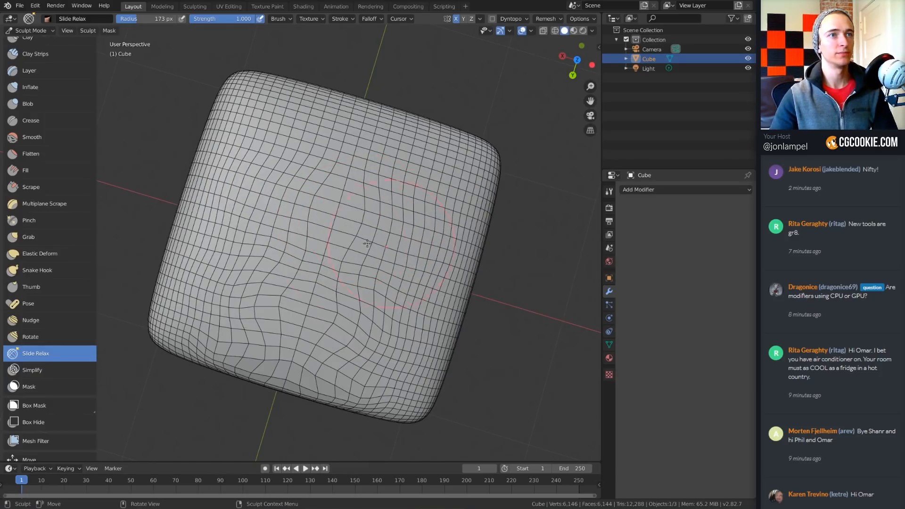
- Slide the topology around the middle of the cube's top face, and relax the whole face with the Slide Relax brush
left_click_drag(354, 238, 382, 246)
mouse_move(334, 275)
left_mouse_down()
mouse_move(368, 279)
mouse_move(357, 256)
mouse_move(335, 260)
left_mouse_up()
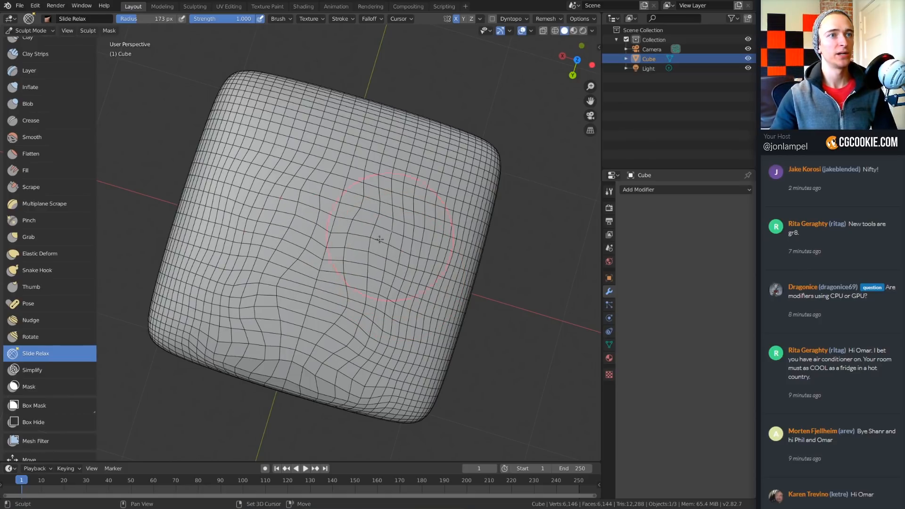
mouse_move(379, 239)
left_mouse_down("shift")
mouse_move(283, 222)
mouse_move(292, 203)
mouse_move(240, 245)
mouse_move(338, 348)
mouse_move(307, 373)
mouse_move(330, 391)
mouse_move(386, 367)
mouse_move(408, 330)
left_mouse_up("shift")
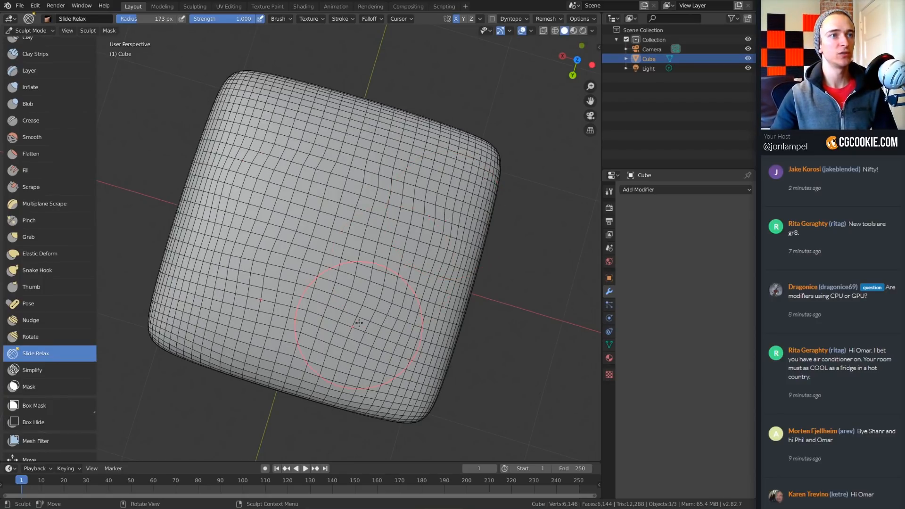
- Slide the top face's topology outward in several directions with repeated Slide Relax strokes
mouse_move(359, 324)
left_mouse_down()
mouse_move(321, 264)
mouse_move(396, 292)
mouse_move(424, 264)
mouse_move(375, 323)
mouse_move(398, 226)
left_mouse_up()
left_click_drag(393, 332, 386, 203)
left_click_drag(374, 273, 384, 210)
left_click_drag(335, 295, 340, 219)
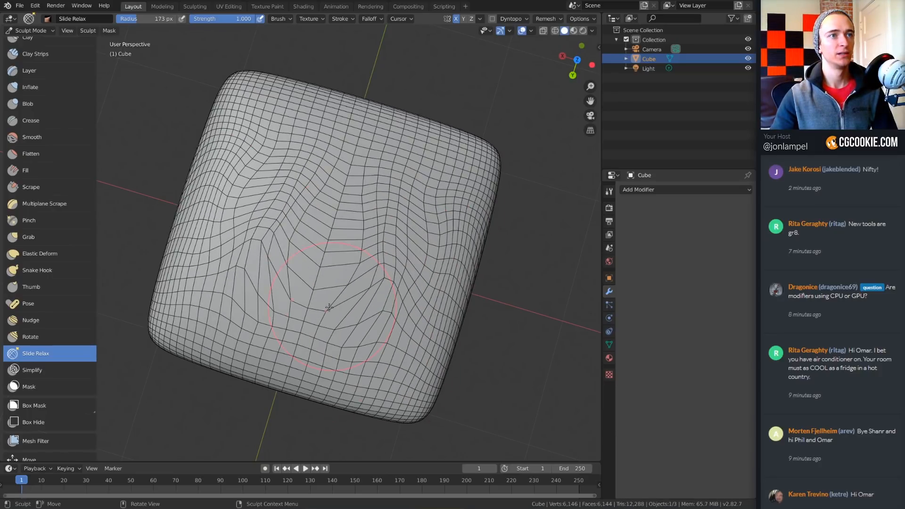
left_click_drag(315, 248, 368, 240)
left_click_drag(391, 271, 436, 242)
mouse_move(362, 346)
left_mouse_down()
mouse_move(344, 358)
mouse_move(343, 344)
mouse_move(394, 374)
left_mouse_up()
- Relax the distorted topology across the cube's top face, rounded edges and adjoining sides using Slide Relax in relax mode
scroll(401, 381, "down", 2)
mouse_move(404, 381)
middle_mouse_down()
mouse_move(342, 307)
mouse_move(358, 327)
middle_mouse_up()
scroll(359, 327, "up", 2)
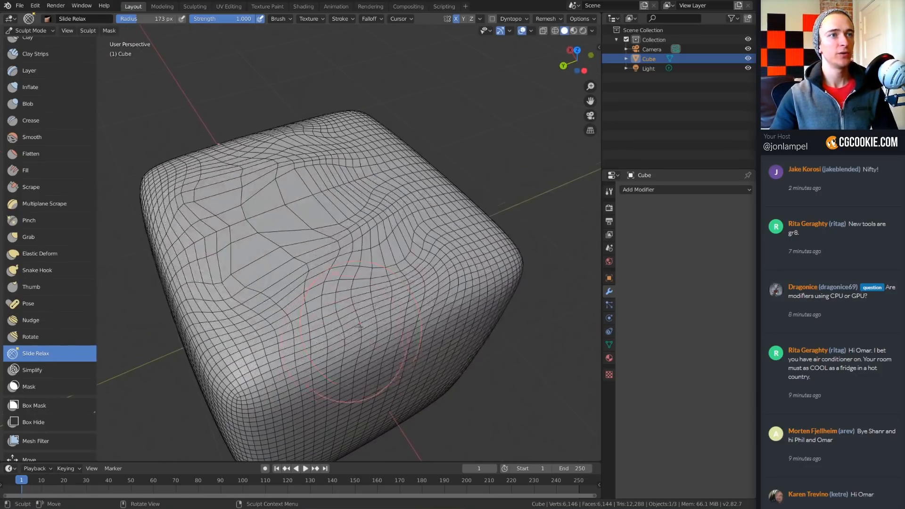
mouse_move(424, 266)
left_mouse_down("shift")
mouse_move(306, 208)
mouse_move(368, 184)
mouse_move(424, 245)
mouse_move(330, 197)
mouse_move(354, 236)
mouse_move(221, 236)
mouse_move(302, 203)
mouse_move(353, 265)
left_mouse_up("shift")
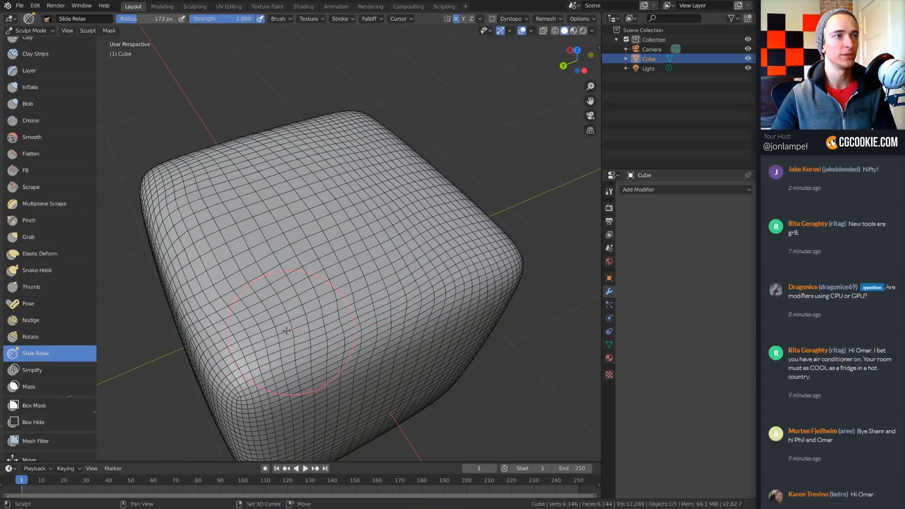
mouse_move(245, 314)
left_mouse_down("shift")
mouse_move(219, 290)
mouse_move(255, 267)
mouse_move(312, 319)
mouse_move(400, 283)
mouse_move(353, 243)
mouse_move(368, 188)
mouse_move(483, 181)
mouse_move(330, 252)
mouse_move(363, 293)
mouse_move(368, 254)
left_mouse_up("shift")
middle_click_drag(224, 299, 376, 268)
mouse_move(278, 249)
left_mouse_down("shift")
mouse_move(257, 264)
mouse_move(306, 226)
mouse_move(326, 311)
mouse_move(383, 296)
mouse_move(238, 293)
mouse_move(327, 356)
mouse_move(384, 380)
mouse_move(349, 330)
left_mouse_up("shift")
mouse_move(346, 317)
middle_mouse_down()
mouse_move(332, 344)
mouse_move(348, 330)
middle_mouse_up()
scroll(329, 347, "down", 2)
mouse_move(351, 289)
left_mouse_down("shift")
mouse_move(268, 284)
mouse_move(282, 311)
left_mouse_up("shift")
middle_click_drag(282, 311, 281, 288)
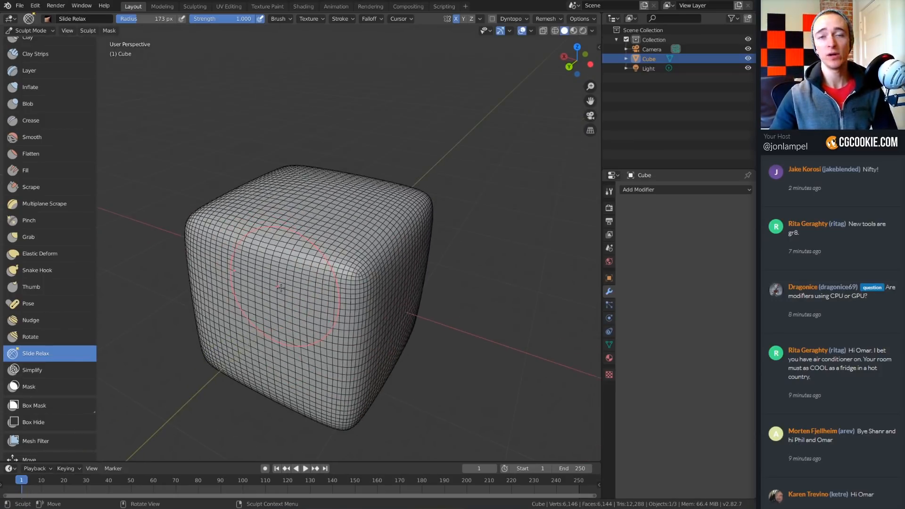
- Slide the topology over the cube's rounded top edge and across one side face with Slide Relax strokes
middle_click_drag(331, 263, 350, 281)
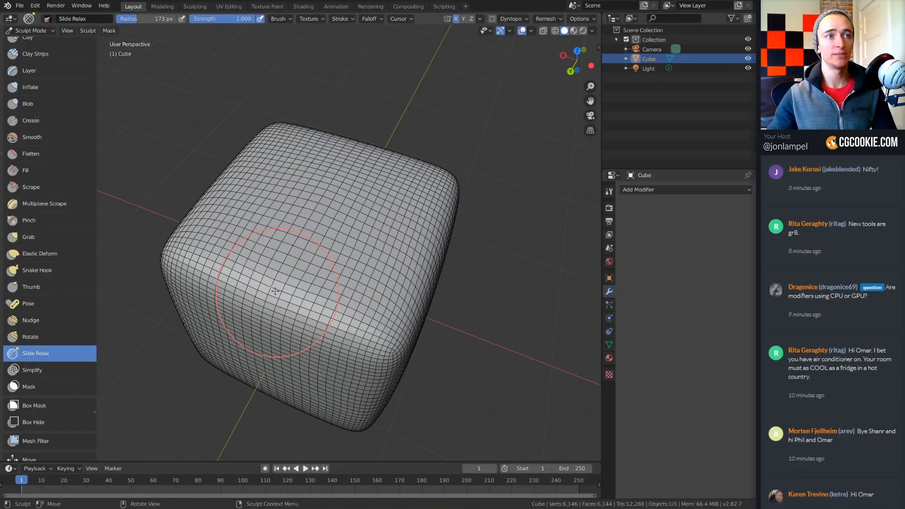
middle_click_drag(332, 259, 317, 260)
mouse_move(408, 217)
left_mouse_down()
mouse_move(301, 160)
mouse_move(325, 220)
mouse_move(275, 282)
mouse_move(346, 305)
mouse_move(335, 319)
left_mouse_up()
mouse_move(335, 319)
middle_mouse_down()
mouse_move(320, 304)
mouse_move(344, 287)
middle_mouse_up()
middle_click_drag(408, 297, 397, 272)
mouse_move(350, 338)
left_mouse_down()
mouse_move(352, 303)
mouse_move(380, 319)
left_mouse_up()
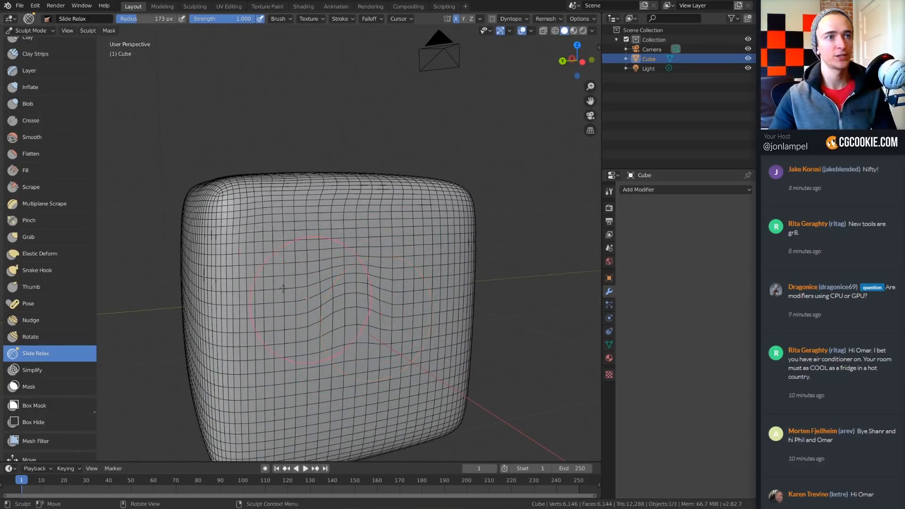
left_click_drag(271, 336, 367, 307)
mouse_move(400, 337)
left_mouse_down()
mouse_move(307, 391)
mouse_move(337, 396)
left_mouse_up()
mouse_move(450, 355)
left_mouse_down()
mouse_move(330, 297)
mouse_move(311, 271)
left_mouse_up()
- Slide the topology across the adjacent side face with many short Slide Relax strokes until its grid is strongly distorted
middle_click_drag(361, 344, 450, 314)
left_click_drag(301, 329, 370, 330)
scroll(386, 318, "down", 1)
mouse_move(397, 308)
left_mouse_down()
mouse_move(383, 344)
mouse_move(353, 255)
mouse_move(329, 257)
mouse_move(452, 263)
left_mouse_up()
left_click_drag(332, 271, 407, 253)
left_click_drag(341, 239, 387, 236)
mouse_move(315, 226)
left_mouse_down()
mouse_move(365, 207)
mouse_move(370, 195)
mouse_move(358, 215)
left_mouse_up()
middle_click_drag(358, 217, 370, 182)
mouse_move(358, 257)
left_mouse_down()
mouse_move(427, 243)
mouse_move(391, 246)
mouse_move(406, 241)
left_mouse_up()
middle_click_drag(377, 233, 373, 273)
left_click_drag(355, 322, 400, 311)
left_click_drag(346, 290, 388, 287)
left_click_drag(334, 273, 396, 259)
middle_click_drag(425, 278, 414, 298)
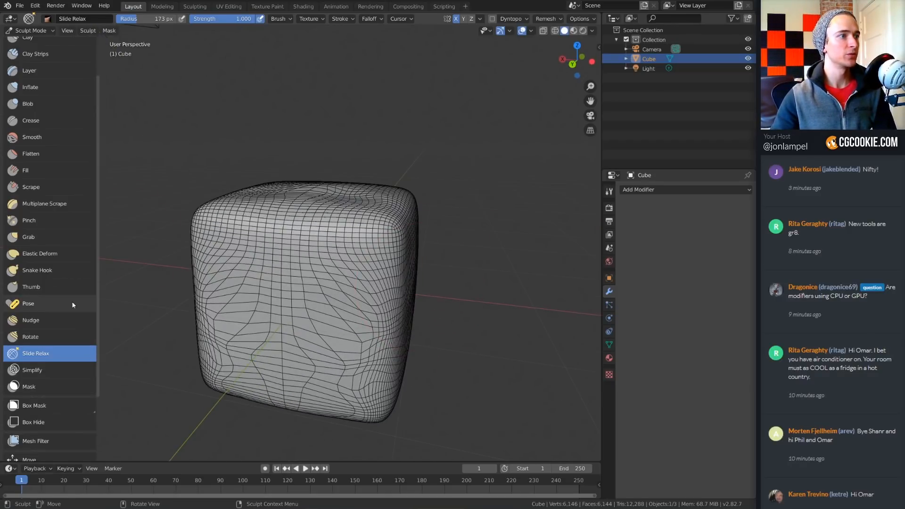
- Choose the Mesh Filter tool and try the Inflate filter on the cube
scroll(72, 304, "down", 3)
left_click(36, 398)
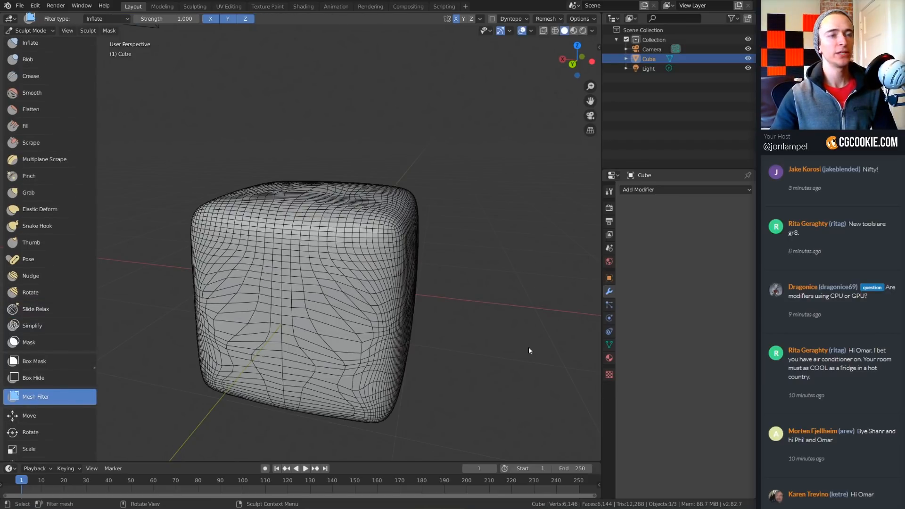
left_click_drag(528, 350, 366, 177)
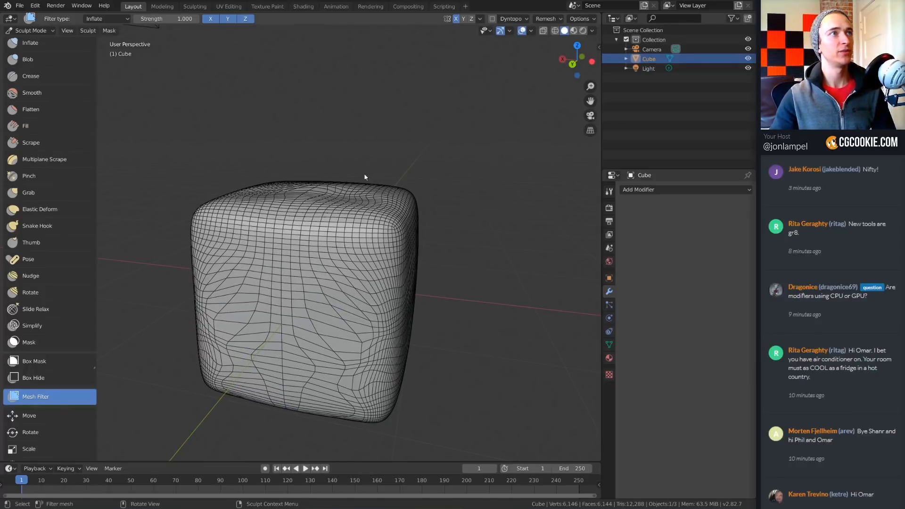
- Set the mesh filter type to Relax and apply it to even out the topology of the entire cube
left_click(121, 19)
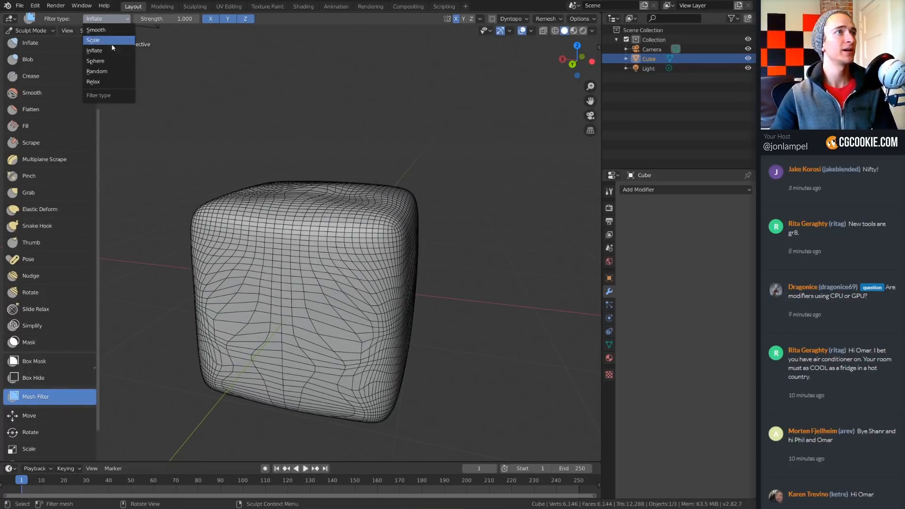
left_click(111, 80)
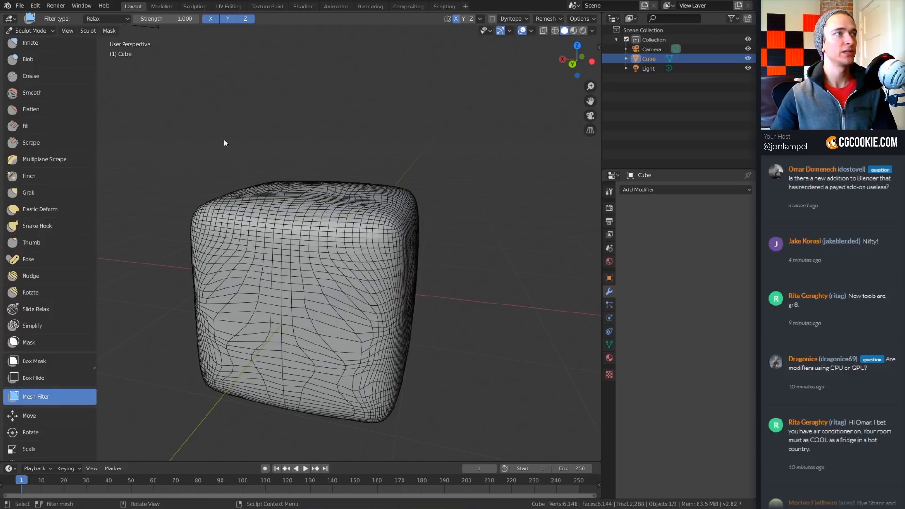
left_click_drag(220, 137, 500, 172)
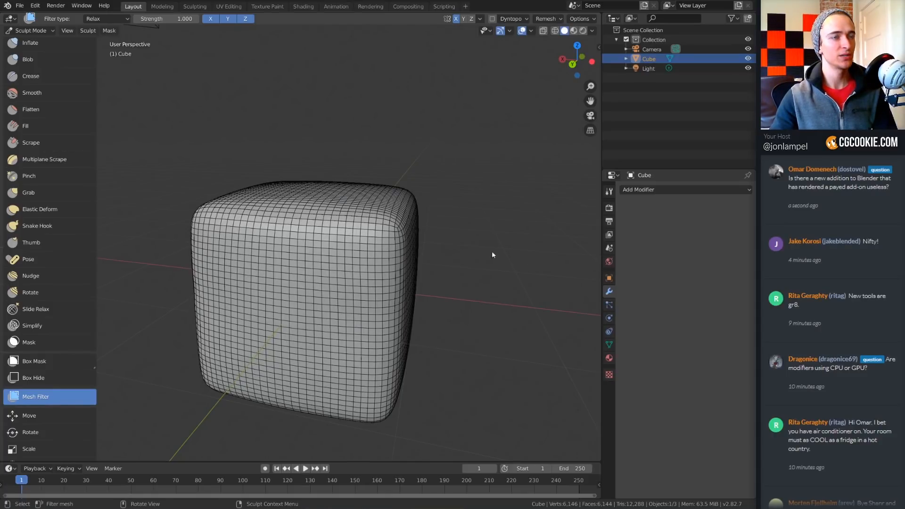
middle_click_drag(492, 255, 448, 262)
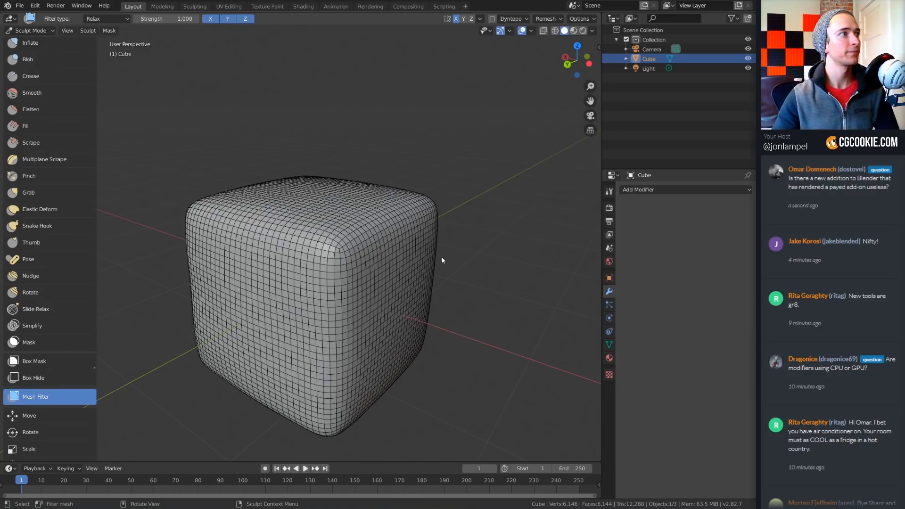
middle_click_drag(440, 259, 245, 164)
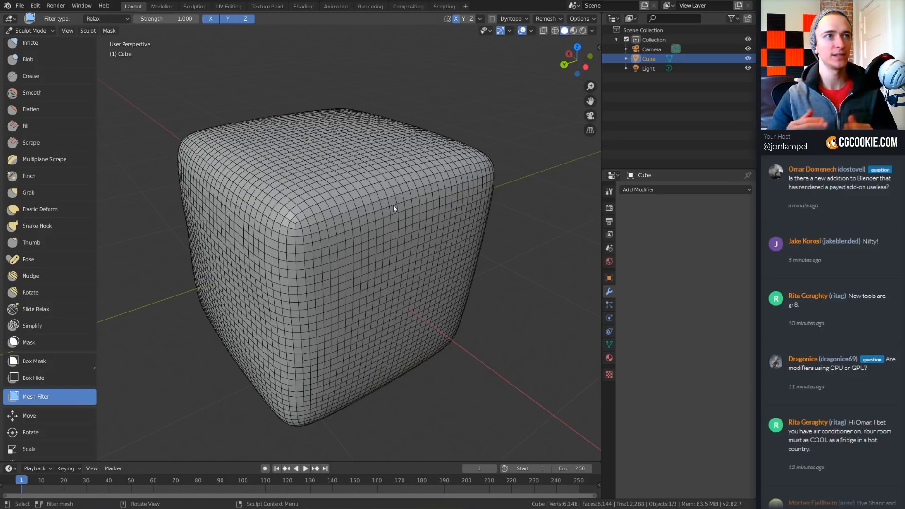
scroll(28, 302, "up", 2)
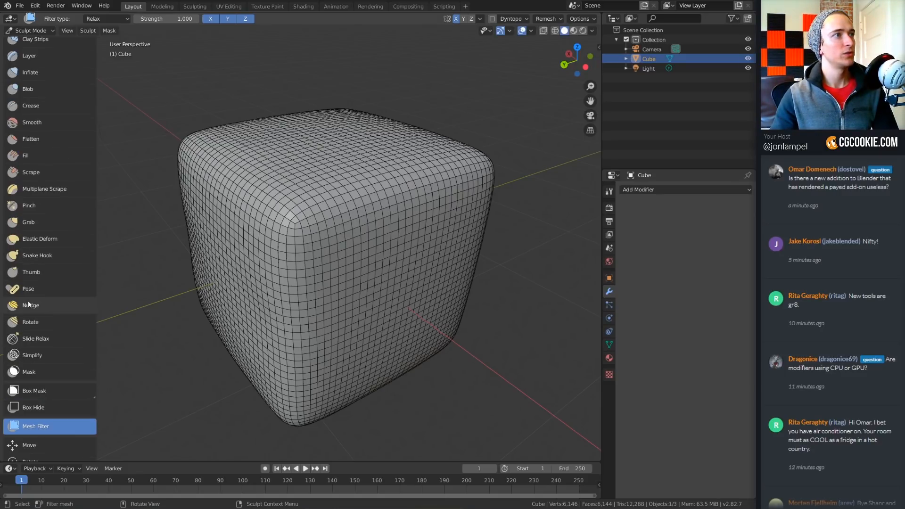
scroll(67, 202, "up", 1)
left_click(67, 201)
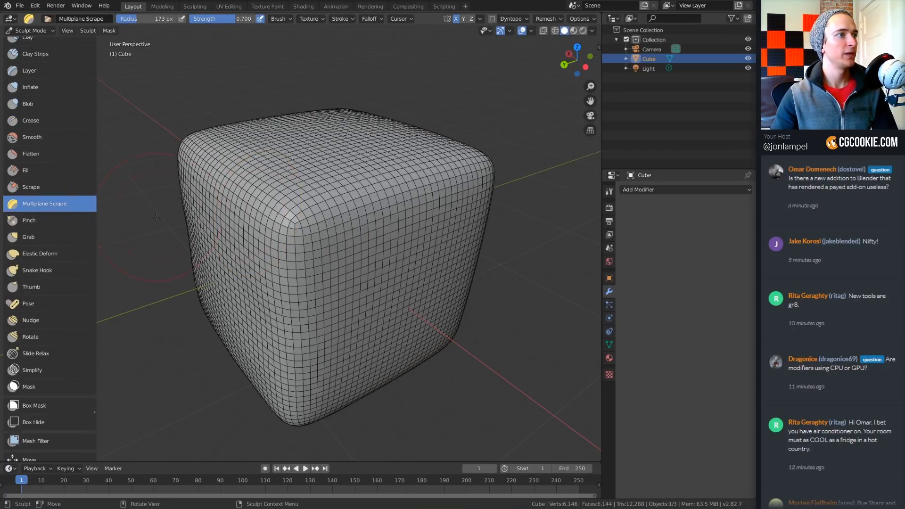
- Try the Crease brush along the cube's rounded top edge with several strokes, undoing them
scroll(51, 268, "up", 3)
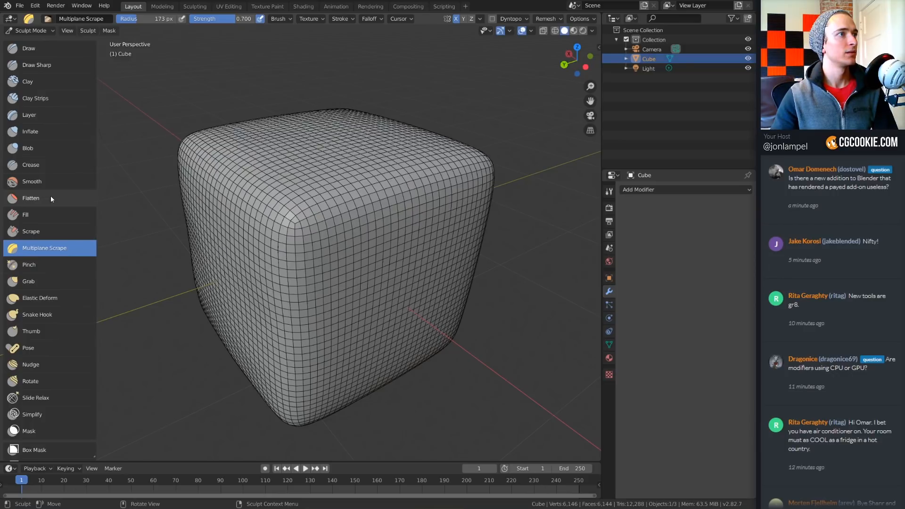
left_click(54, 170)
middle_click_drag(404, 182, 394, 179)
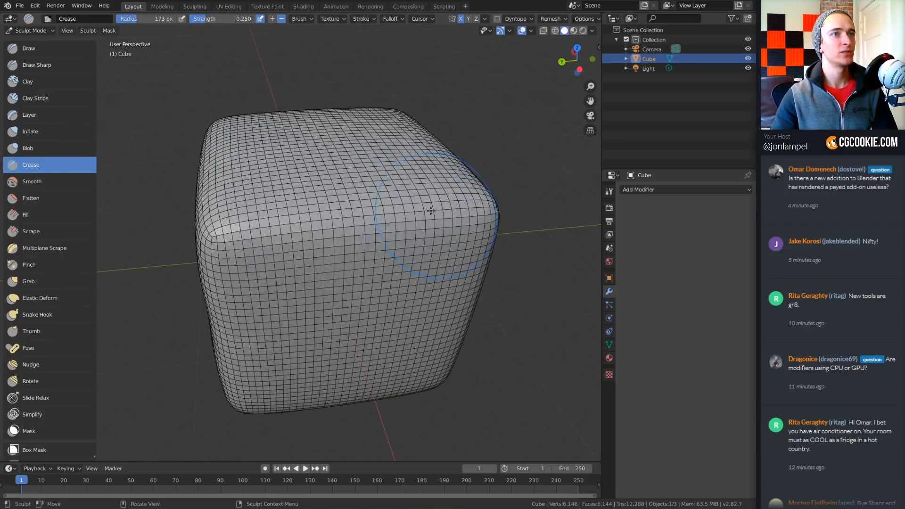
mouse_move(442, 218)
left_mouse_down()
mouse_move(358, 226)
mouse_move(415, 222)
mouse_move(388, 228)
left_mouse_up()
middle_click_drag(388, 228, 480, 184)
key("ctrl+z")
key("ctrl+z")
left_click_drag(520, 168, 465, 186)
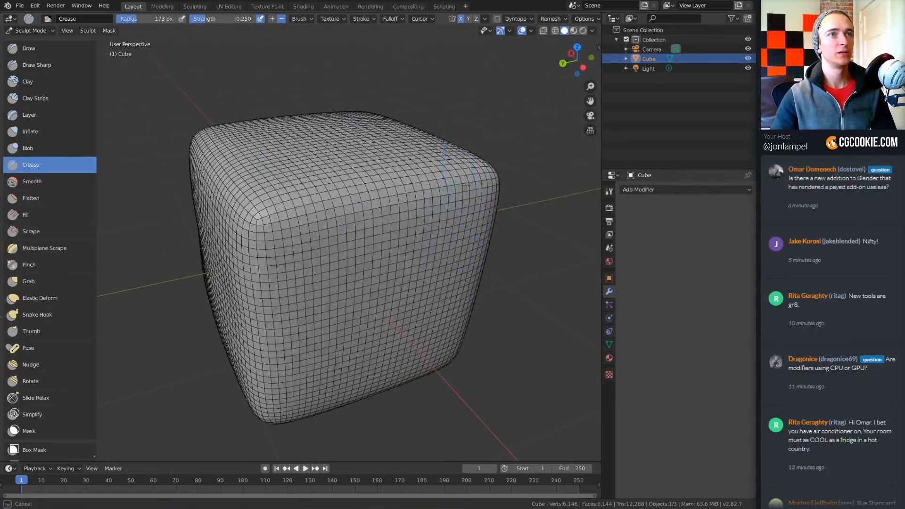
mouse_move(308, 203)
left_mouse_down()
mouse_move(415, 201)
mouse_move(315, 222)
mouse_move(388, 230)
left_mouse_up()
middle_click_drag(387, 230, 426, 239)
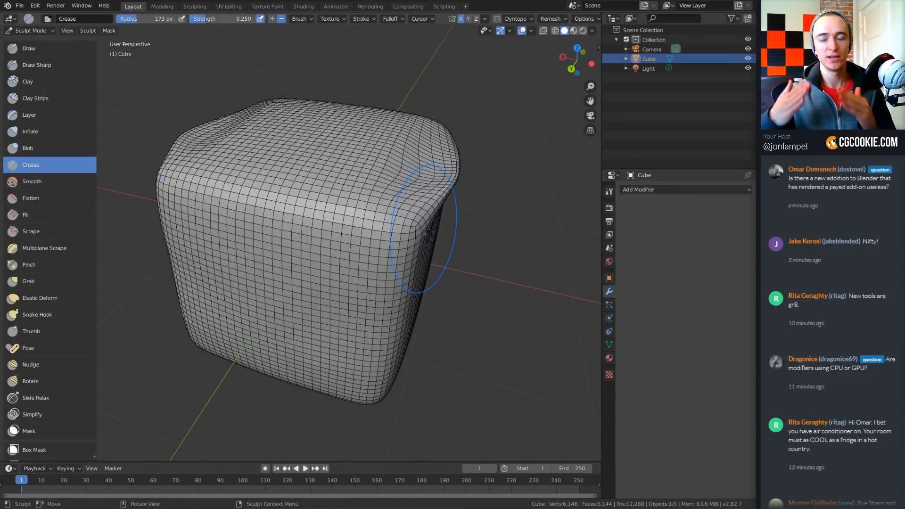
middle_click_drag(479, 209, 459, 208)
- Try the Pinch brush along the cube's rounded top edge, and undo the strokes
left_click(28, 265)
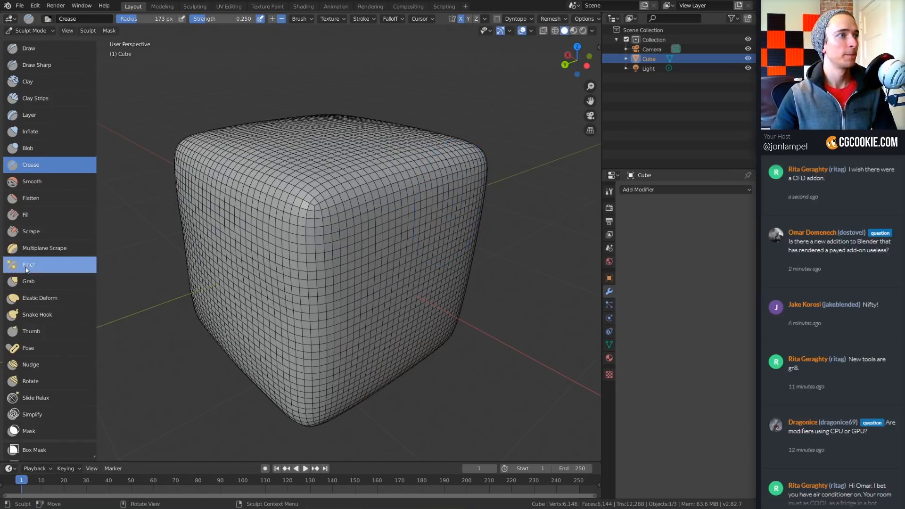
middle_click_drag(391, 198, 408, 194)
left_click_drag(408, 193, 416, 196)
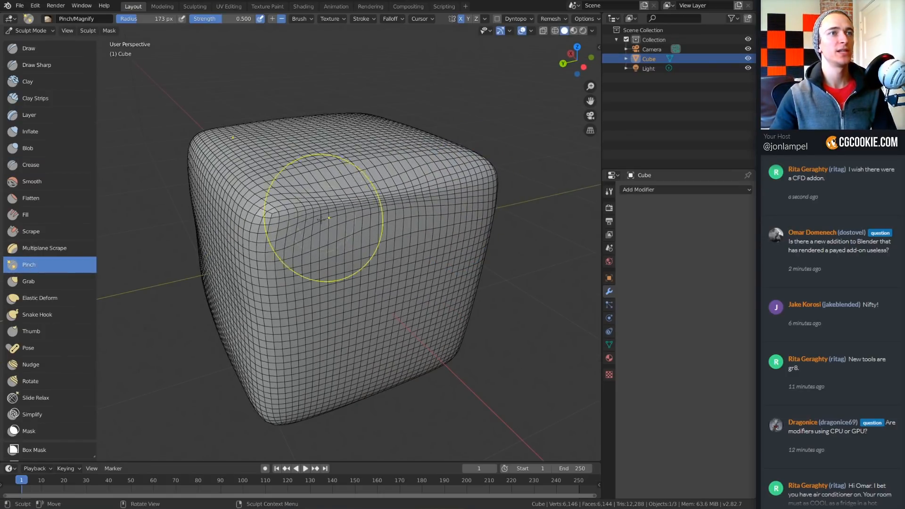
middle_click_drag(303, 212, 446, 205)
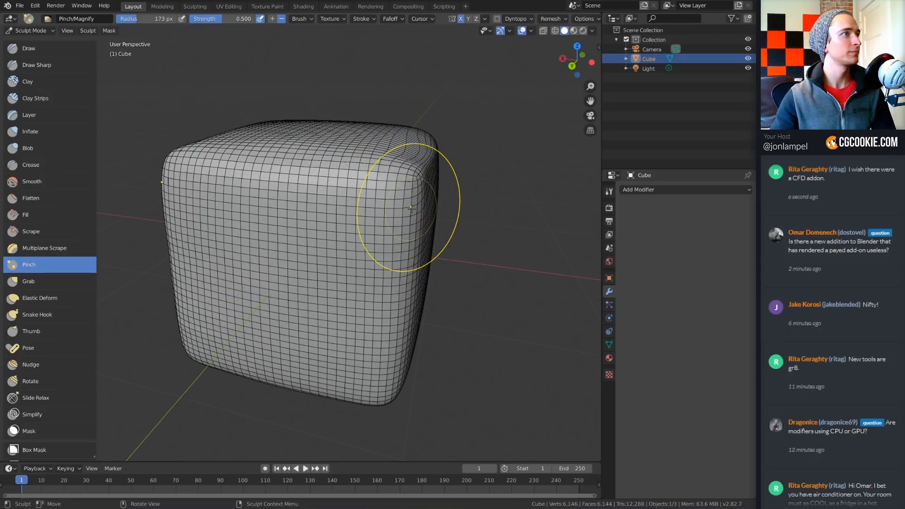
key("ctrl+z")
key("ctrl+z")
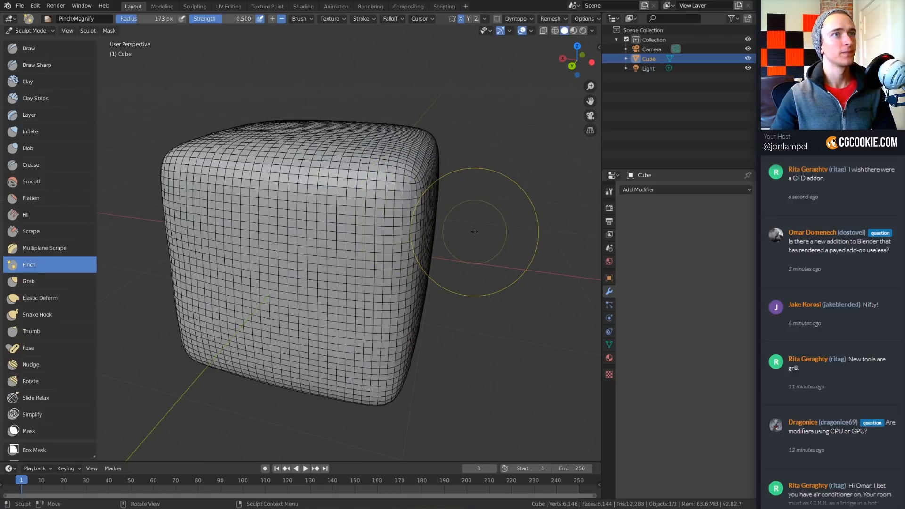
- Choose the Multiplane Scrape brush, try a stroke along the cube's rounded top edge, and undo it
left_click(59, 247)
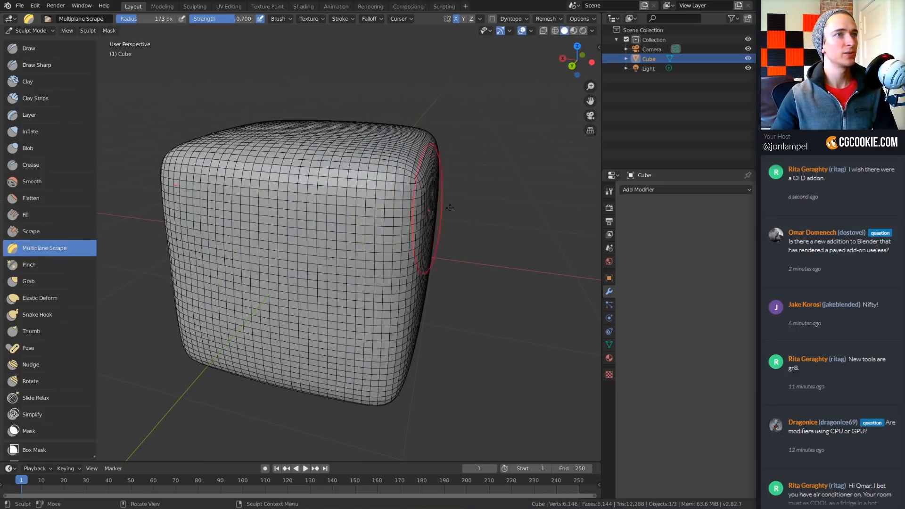
mouse_move(386, 221)
middle_mouse_down()
mouse_move(414, 212)
mouse_move(303, 196)
middle_mouse_up()
mouse_move(311, 165)
left_mouse_down()
mouse_move(299, 181)
mouse_move(471, 184)
left_mouse_up()
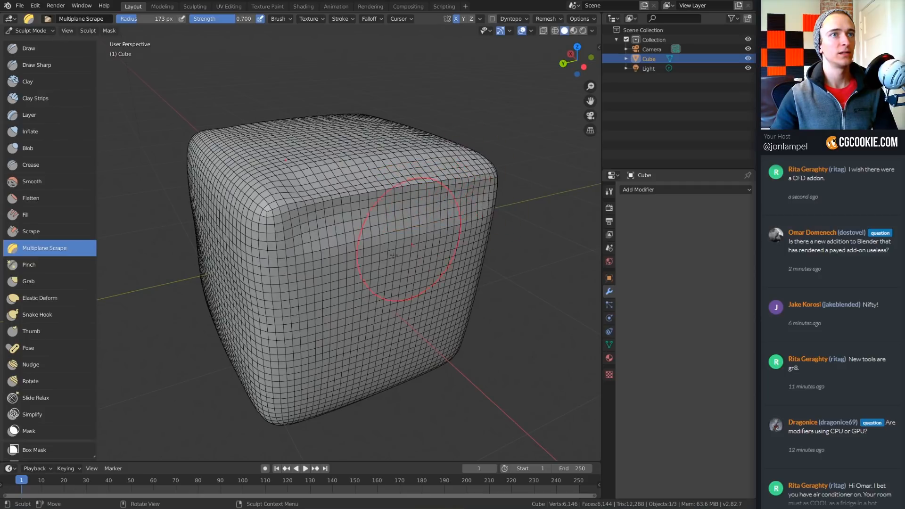
mouse_move(384, 182)
middle_mouse_down()
mouse_move(423, 245)
mouse_move(435, 242)
mouse_move(411, 248)
middle_mouse_up()
key("ctrl+z")
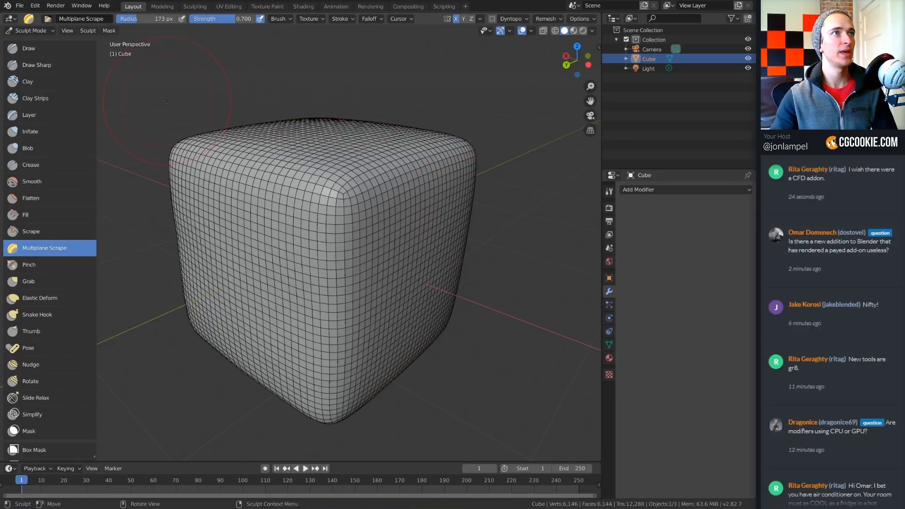
- Check the Multiplane Scrape brush settings, and scrape the cube's rounded top edges into sharper ones with several strokes
left_click(282, 19)
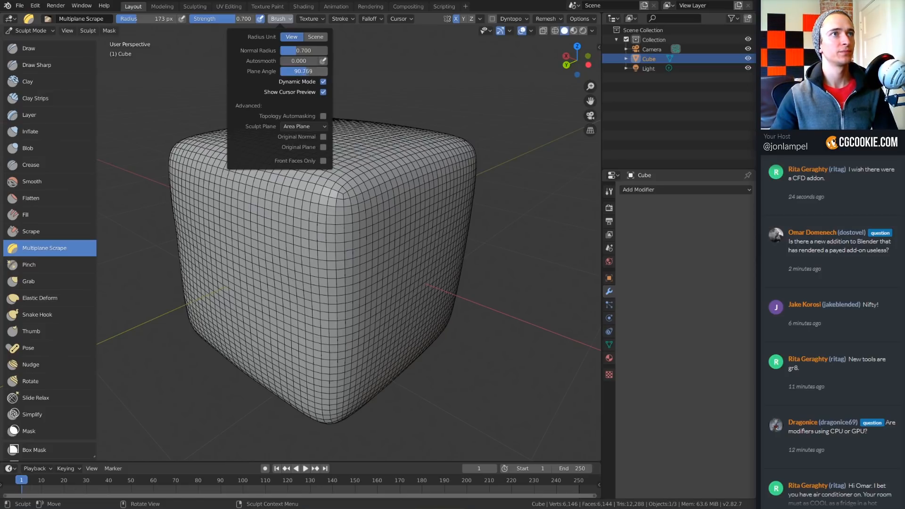
middle_click_drag(351, 141, 323, 143)
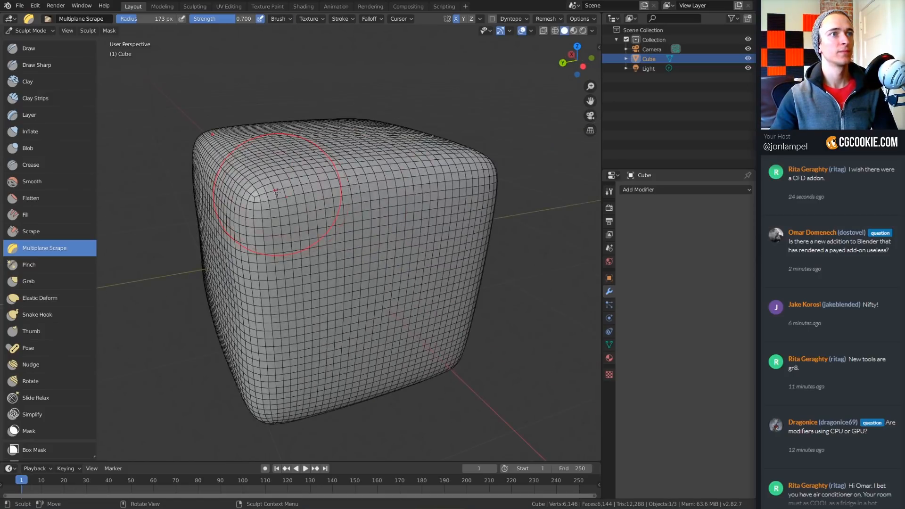
left_click_drag(277, 194, 473, 178)
mouse_move(340, 188)
middle_mouse_down()
mouse_move(296, 186)
mouse_move(317, 191)
middle_mouse_up()
left_click_drag(395, 200, 265, 190)
mouse_move(403, 208)
middle_mouse_down()
mouse_move(409, 213)
mouse_move(388, 221)
mouse_move(399, 227)
mouse_move(390, 231)
middle_mouse_up()
- Reduce the brush radius to 136 px and smooth the side face just below the sharpened top edge
key("f")
left_click(381, 232)
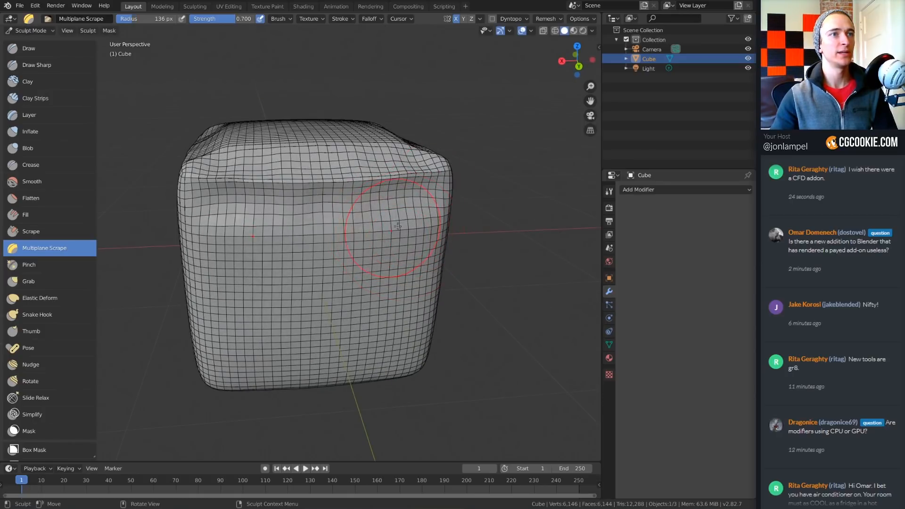
left_click_drag(396, 232, 226, 254, "shift")
mouse_move(227, 255)
middle_mouse_down()
mouse_move(292, 191)
mouse_move(363, 179)
mouse_move(365, 201)
mouse_move(343, 208)
middle_mouse_up()
scroll(343, 208, "up", 4)
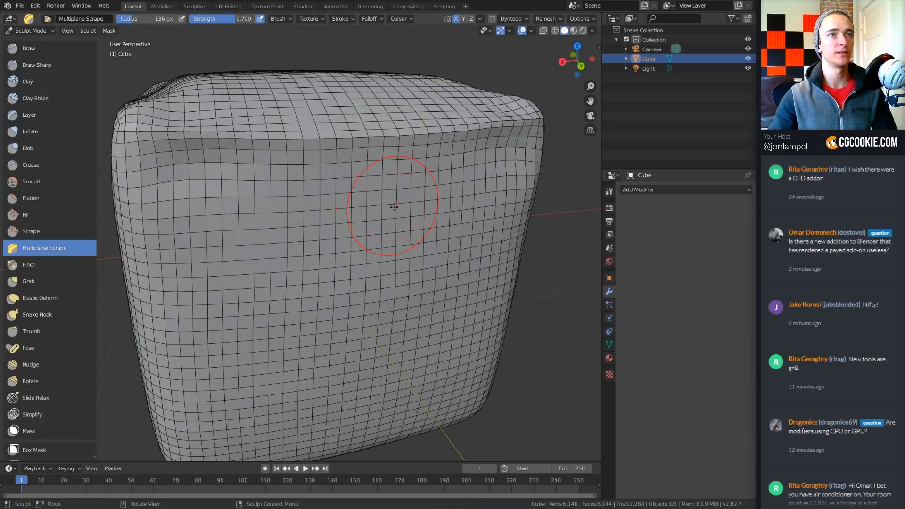
- Set the Multiplane Scrape brush's plane angle to 32.923
middle_click_drag(373, 203, 446, 208)
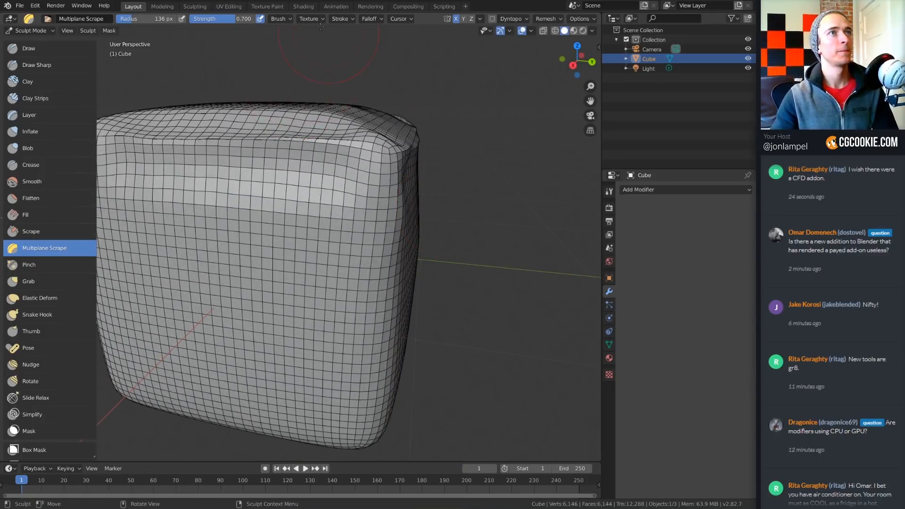
left_click(280, 19)
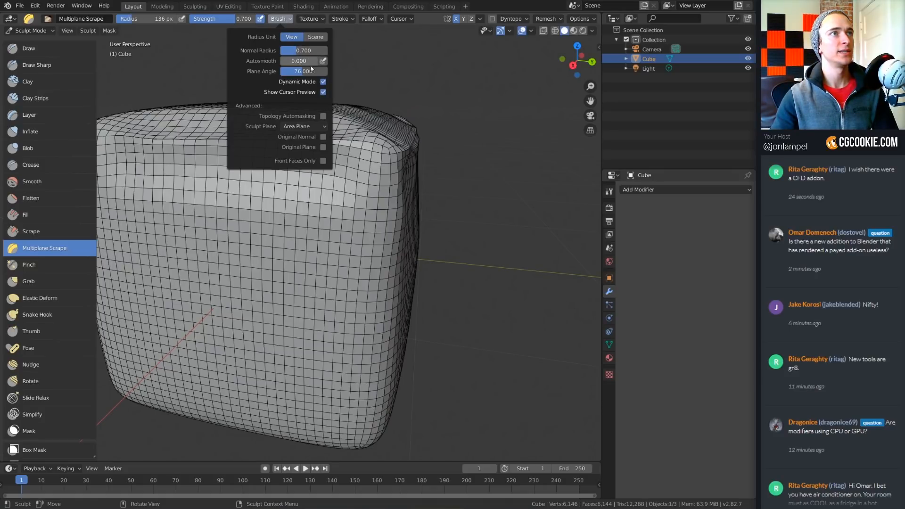
left_click_drag(310, 73, 302, 73)
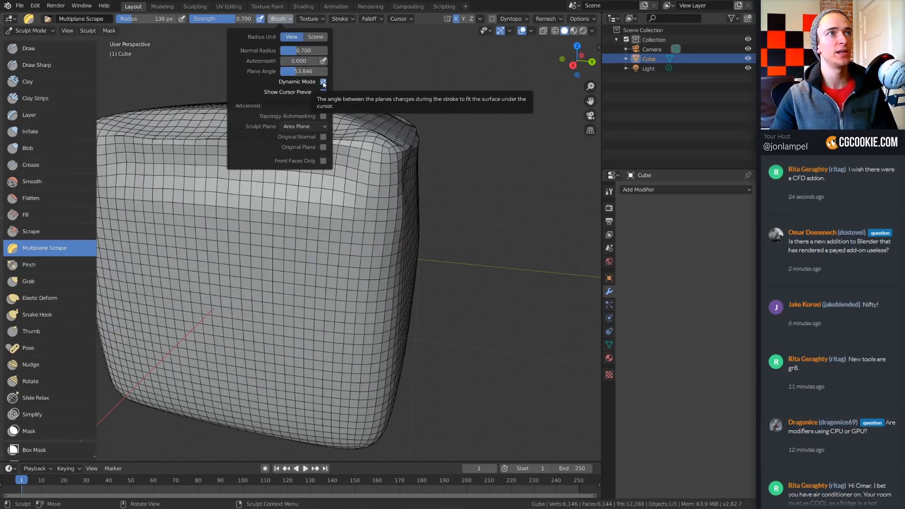
left_click_drag(305, 74, 292, 74)
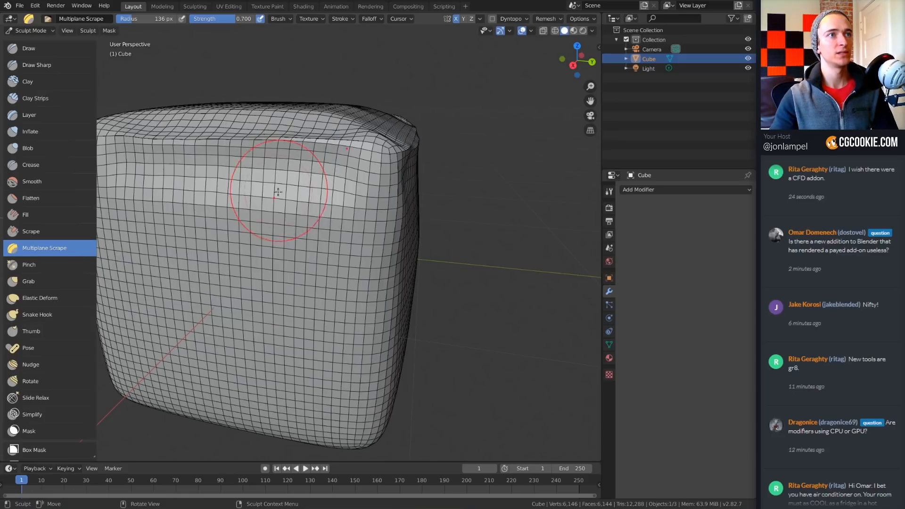
- Try Multiplane Scrape strokes with the narrower plane angle on the cube's sharpened top edge and side face, and undo them
middle_click_drag(282, 192, 313, 203)
mouse_move(342, 167)
left_mouse_down()
mouse_move(339, 178)
mouse_move(221, 176)
mouse_move(368, 180)
mouse_move(330, 184)
mouse_move(340, 183)
left_mouse_up()
key("ctrl+z")
key("ctrl+z")
middle_click_drag(361, 214, 375, 212)
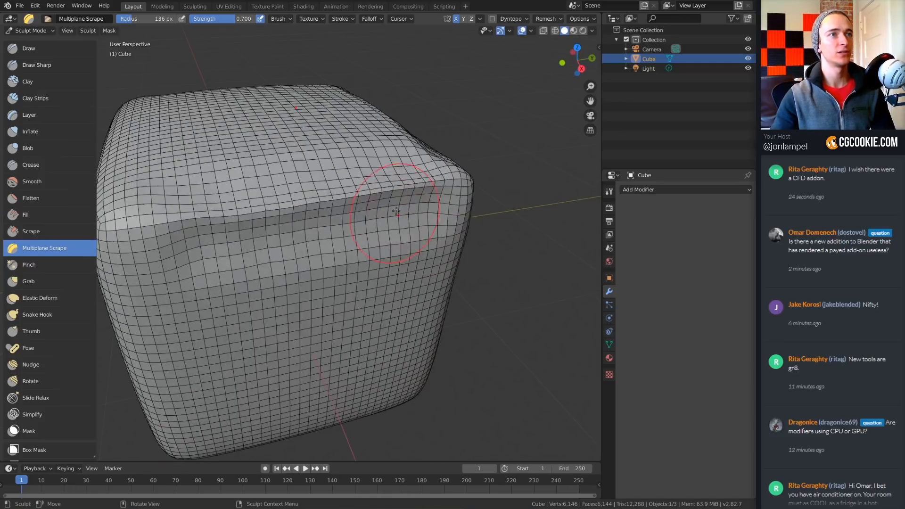
mouse_move(391, 186)
left_mouse_down()
mouse_move(303, 202)
mouse_move(289, 216)
mouse_move(302, 320)
mouse_move(283, 258)
mouse_move(275, 308)
mouse_move(302, 330)
left_mouse_up()
middle_click_drag(373, 303, 346, 283)
key("ctrl+z")
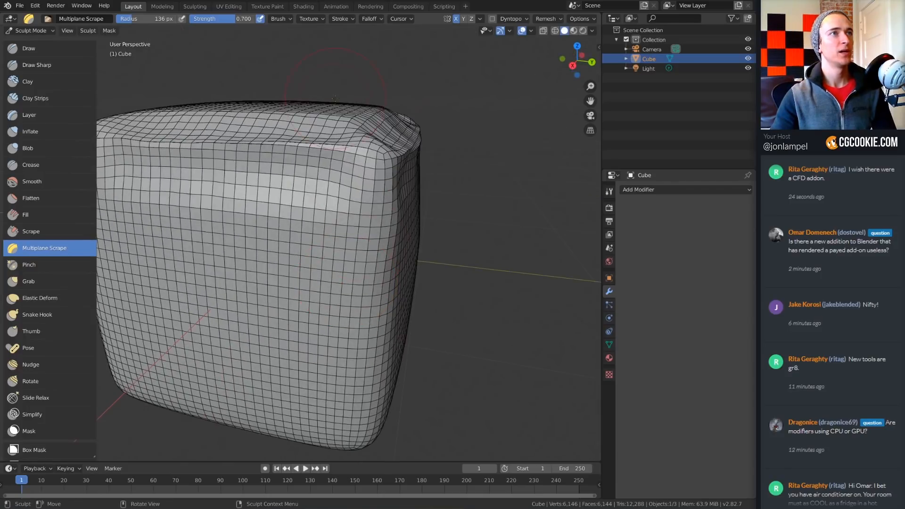
- Check the brush's Dynamic Mode option, try another scrape stroke near the cube's top edge, and undo it
left_click(281, 19)
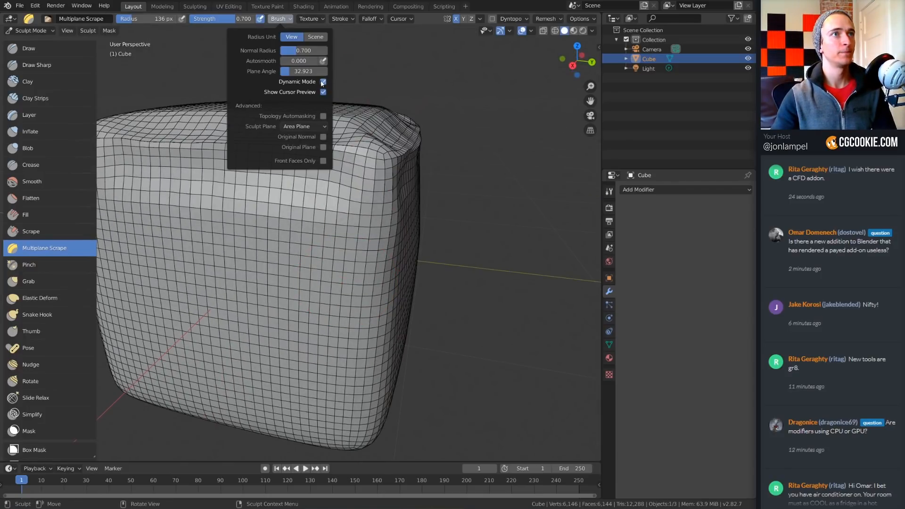
middle_click_drag(323, 178, 343, 196)
mouse_move(344, 195)
left_mouse_down()
mouse_move(369, 172)
mouse_move(313, 172)
mouse_move(236, 217)
mouse_move(236, 329)
mouse_move(333, 185)
mouse_move(283, 178)
mouse_move(344, 162)
left_mouse_up()
key("ctrl+z")
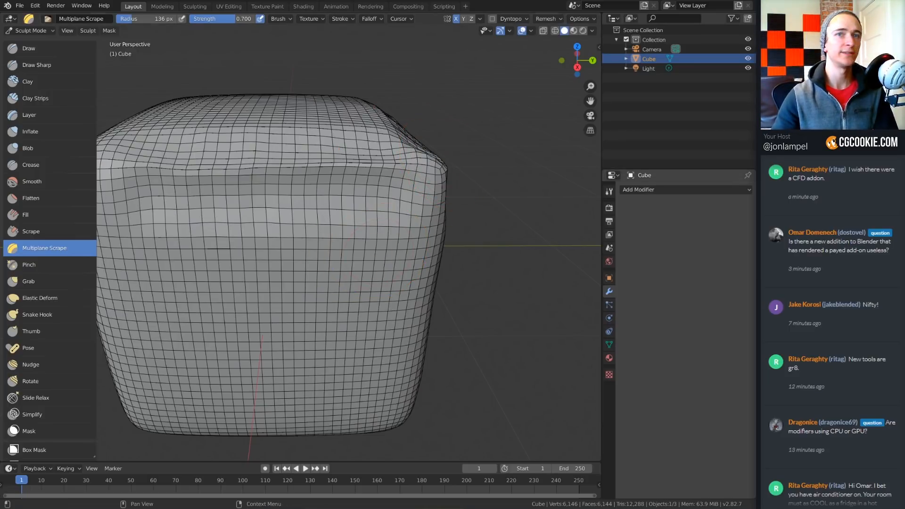
- Undo all the scrape strokes to restore the cube's evenly rounded shape
scroll(460, 247, "down", 3)
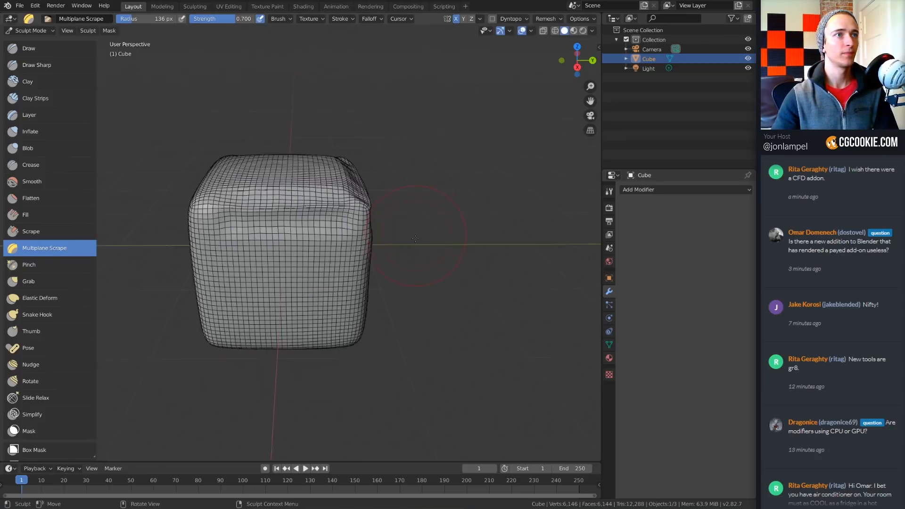
middle_click_drag(460, 248, 418, 236)
scroll(418, 236, "up", 1)
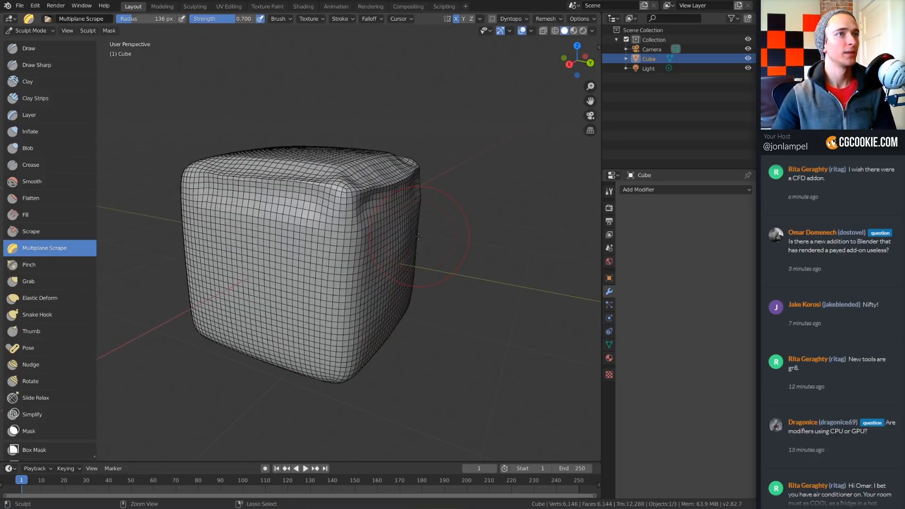
key("ctrl+z")
key("ctrl+z")
key("ctrl+z")
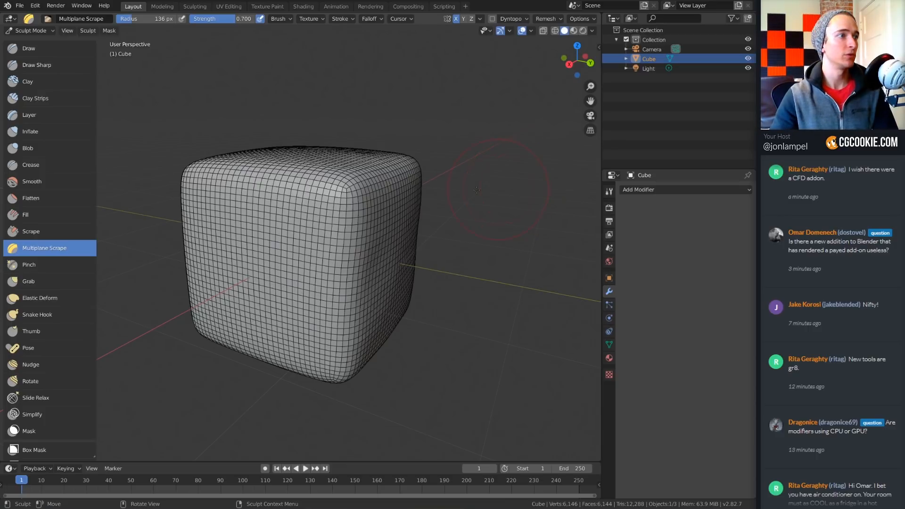
- Choose the Box Mask tool, try masking one half of the cube from the front view, and clear the mask
left_click(52, 449)
middle_click_drag(302, 301, 320, 306)
scroll(75, 333, "down", 5)
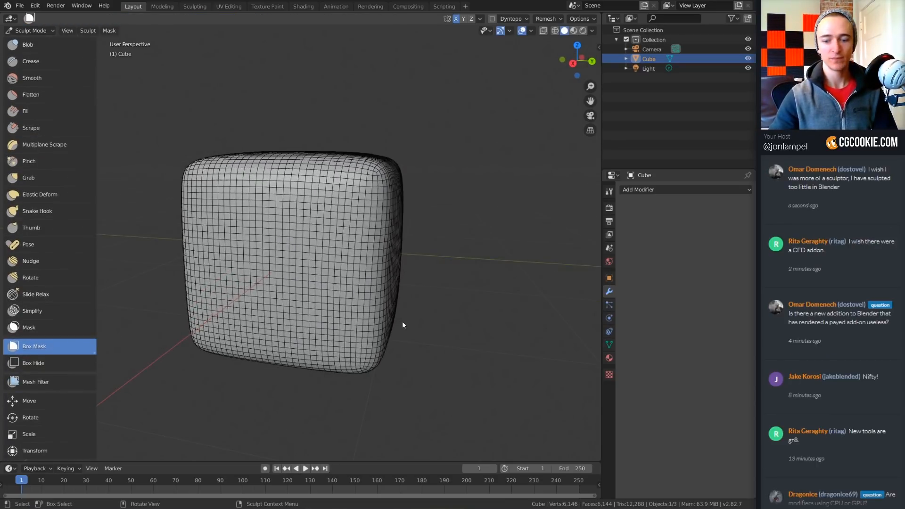
key("KP_1")
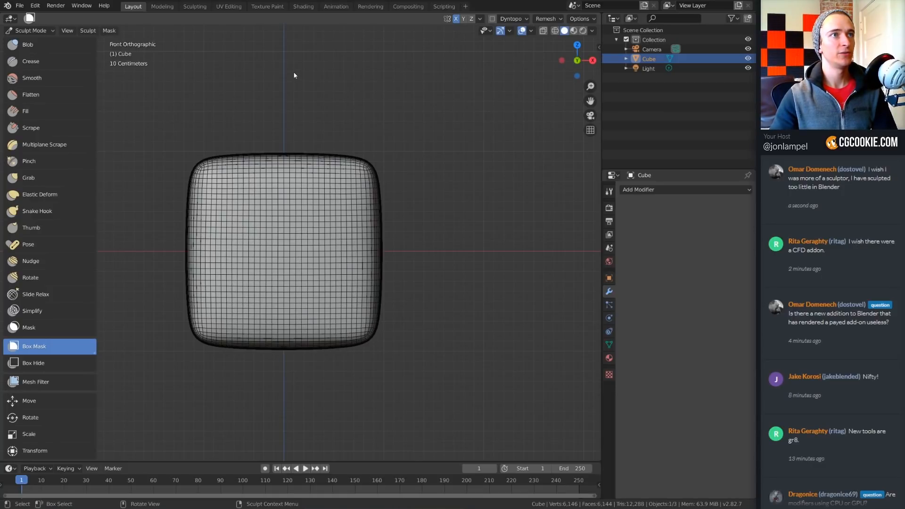
left_click_drag(294, 75, 509, 419)
key("alt+m")
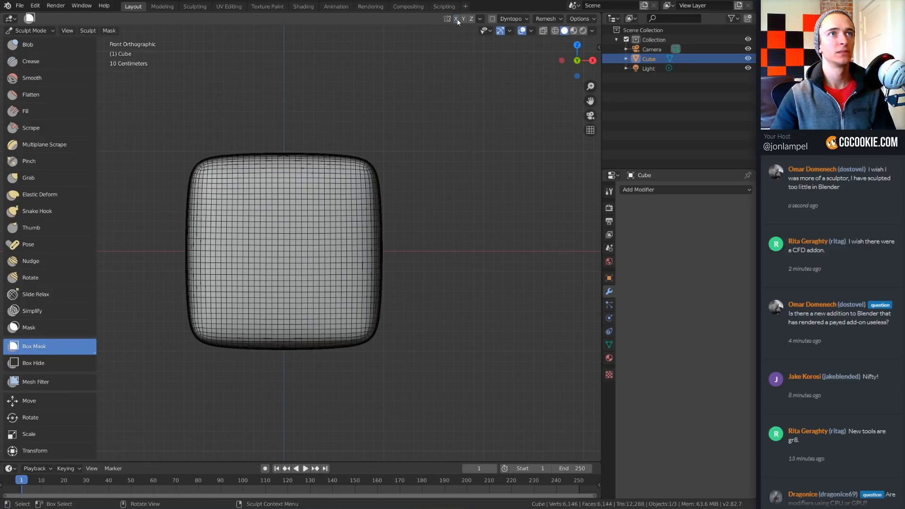
- Turn off X symmetry and box-mask the +X half of the cube from the front view
left_click_drag(306, 98, 516, 429)
middle_click_drag(440, 237, 413, 251)
scroll(415, 259, "up", 3)
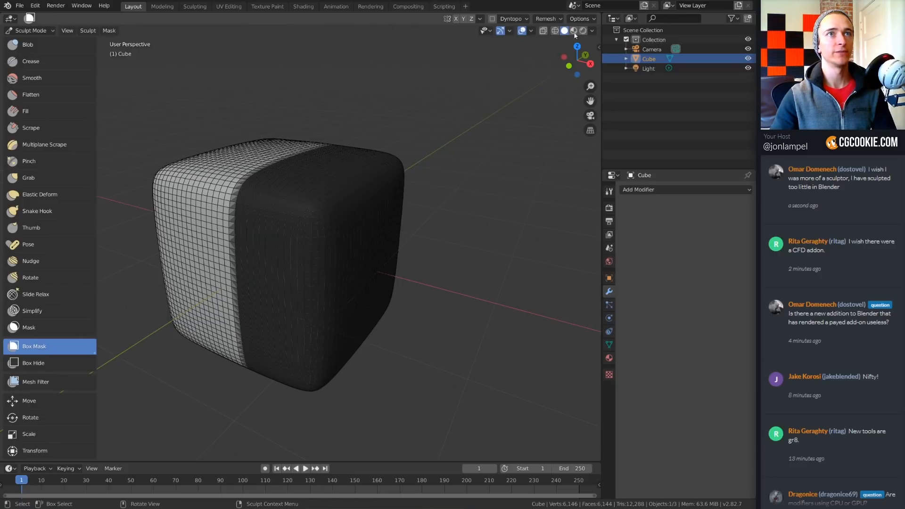
- Turn off the wireframe overlay on the half-masked cube
left_click(590, 32)
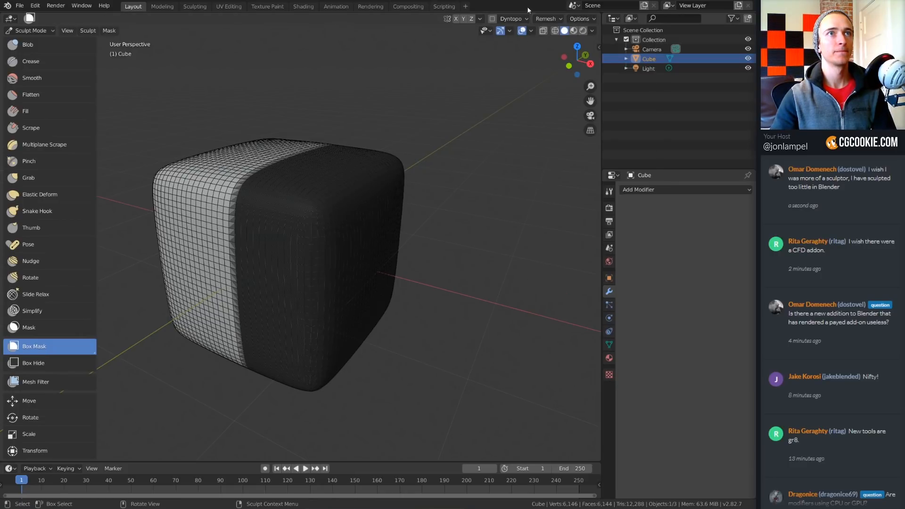
left_click(531, 31)
left_click(473, 189)
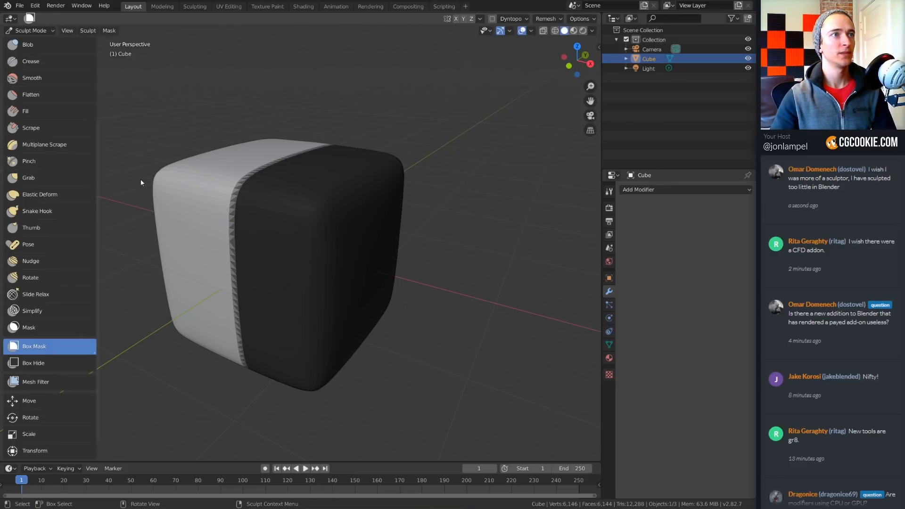
middle_click_drag(145, 182, 350, 126)
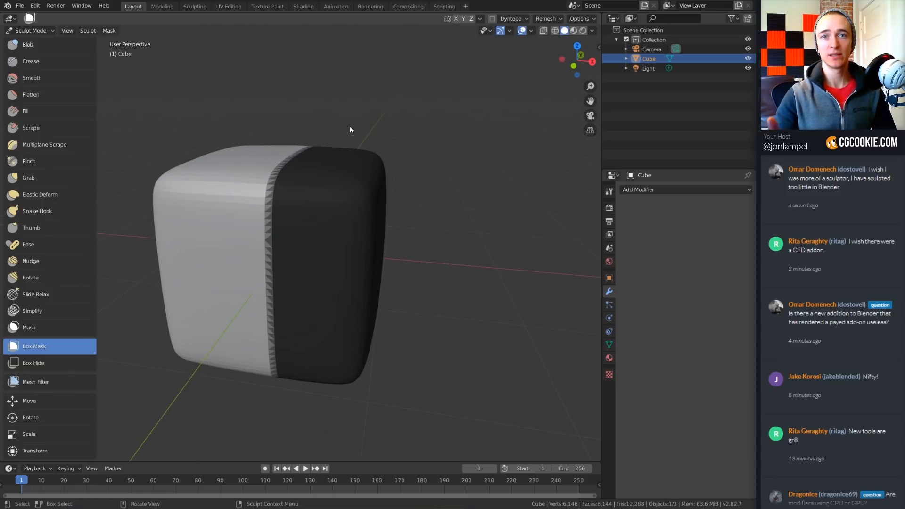
- Try Mask Slice on the masked half of the cube, and undo it
left_click(110, 31)
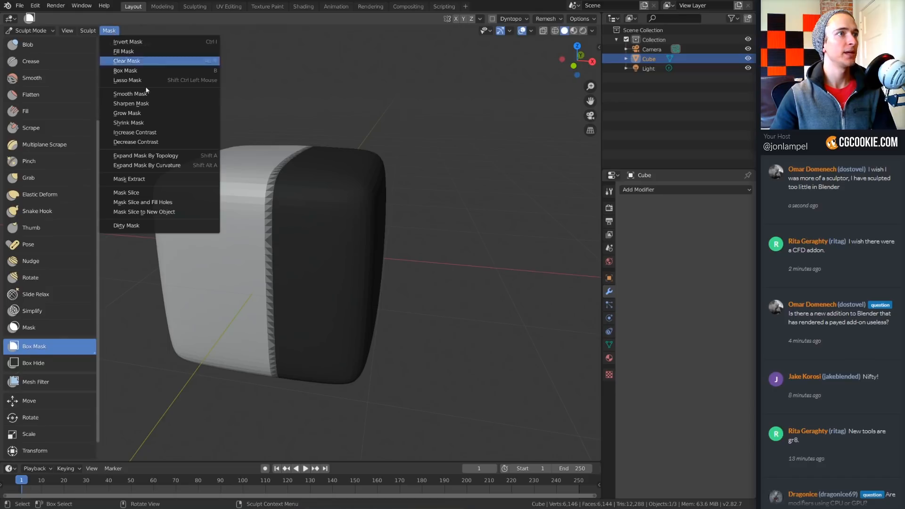
left_click(180, 193)
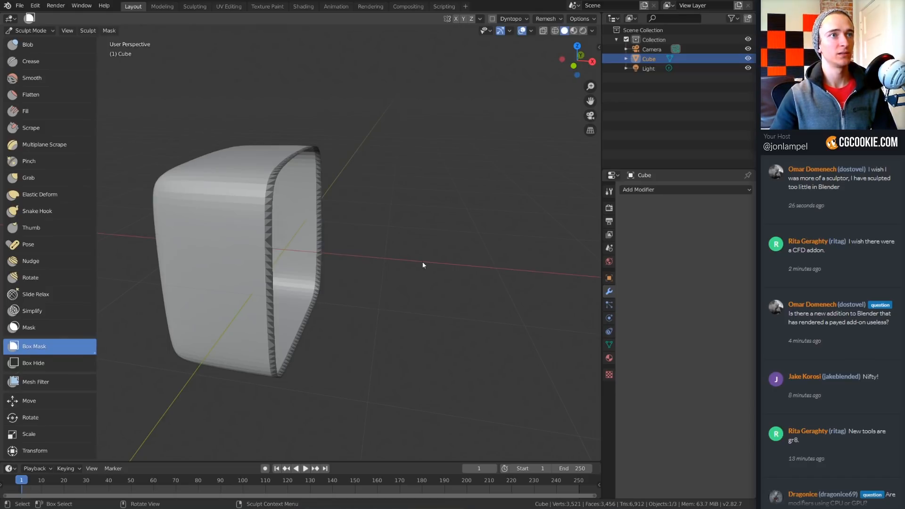
key("ctrl+z")
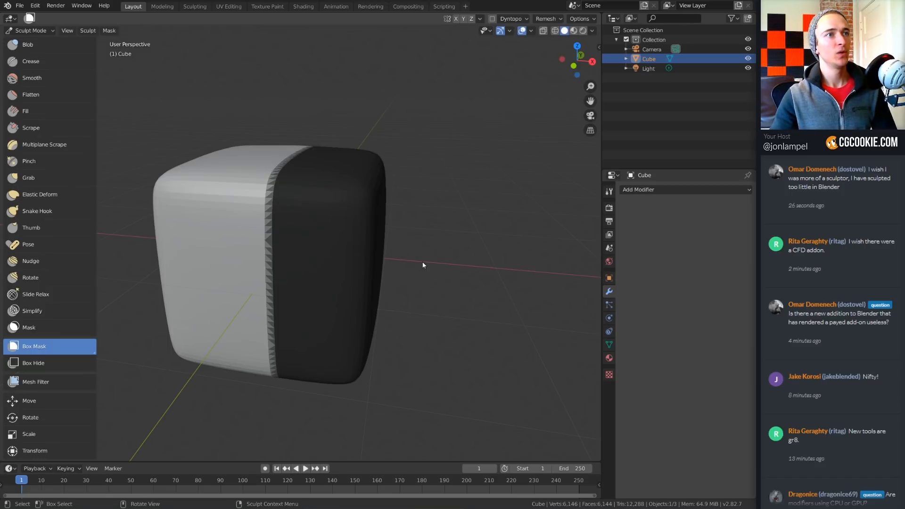
- Try Mask Slice and Fill Holes on the masked half of the cube, and undo it
left_click(109, 31)
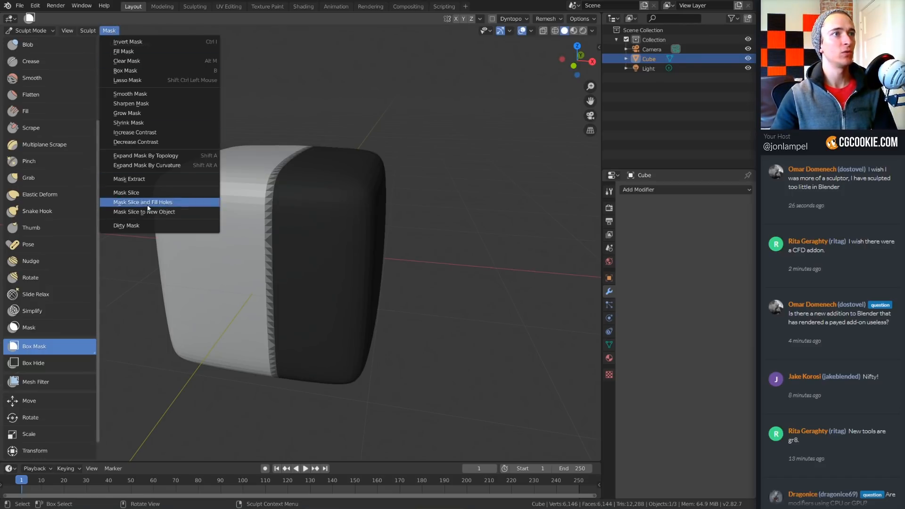
left_click(147, 202)
mouse_move(425, 289)
middle_mouse_down()
mouse_move(329, 275)
mouse_move(457, 283)
mouse_move(441, 285)
middle_mouse_up()
key("ctrl+z")
- Separate the masked half of the cube with Mask Slice to New Object
left_click(109, 30)
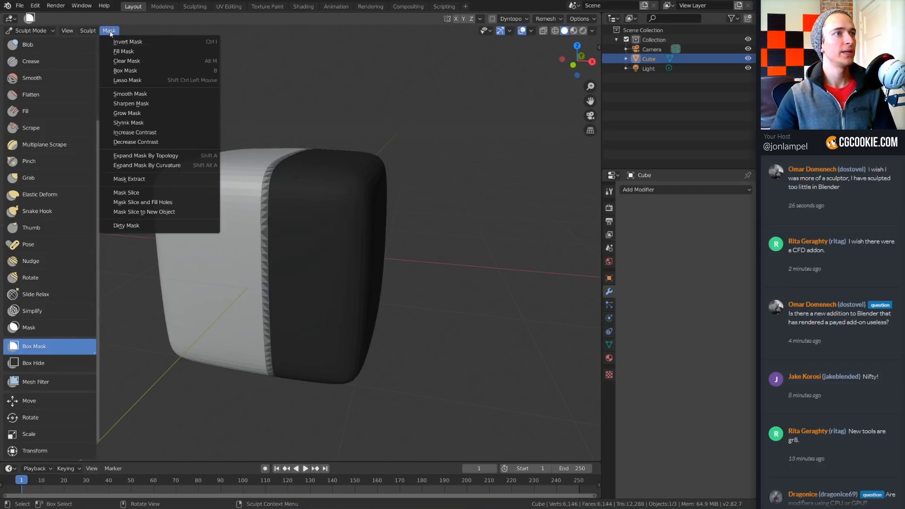
left_click(183, 213)
middle_click_drag(228, 239, 352, 262)
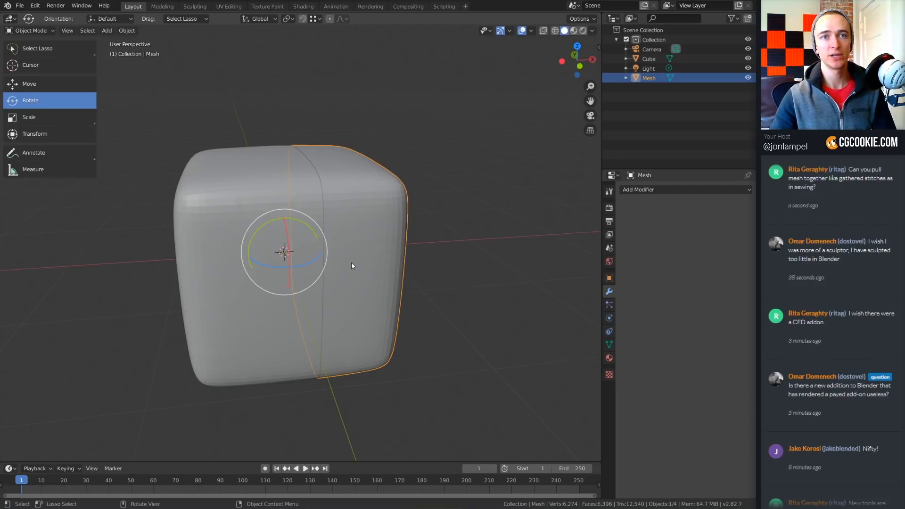
- Add a Solidify modifier to the sliced-off half with a thickness of -0.06 m
left_click(670, 189)
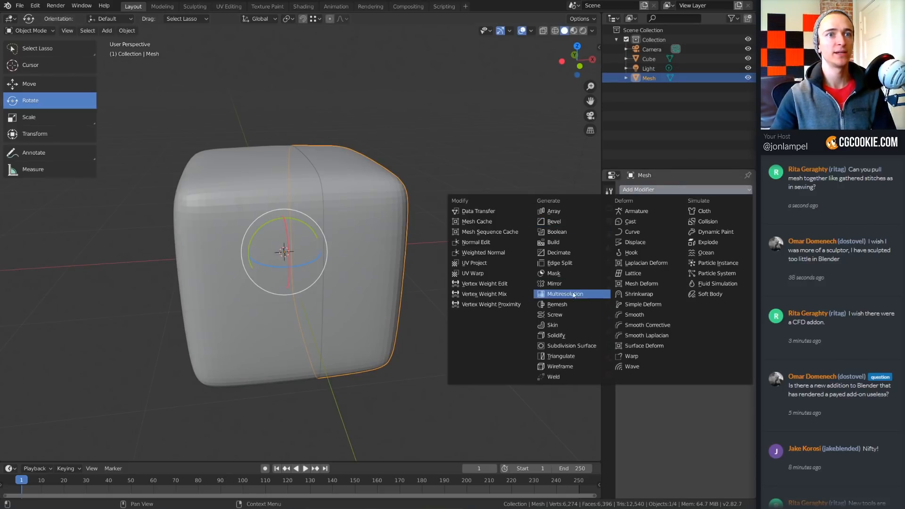
left_click(556, 335)
mouse_move(651, 241)
left_mouse_down()
mouse_move(629, 241)
mouse_move(645, 241)
left_mouse_up()
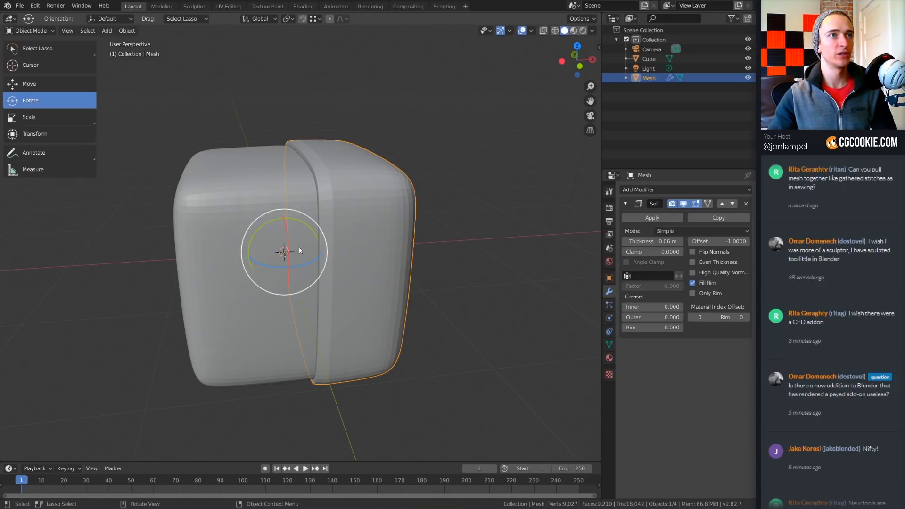
- Deselect both halves and examine the seam and the mesh from several angles
left_click(245, 226)
middle_click_drag(392, 239, 380, 221)
key("alt+a")
middle_click_drag(398, 252, 418, 262)
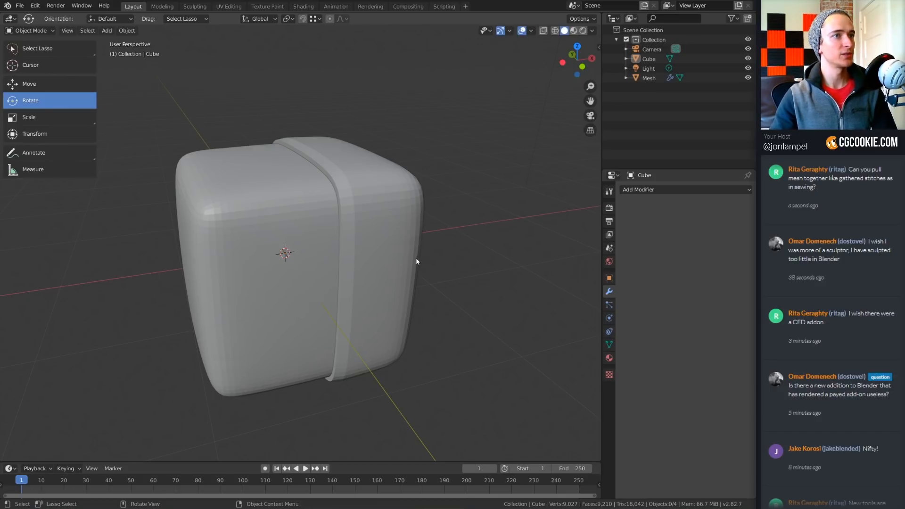
middle_click_drag(416, 257, 409, 251)
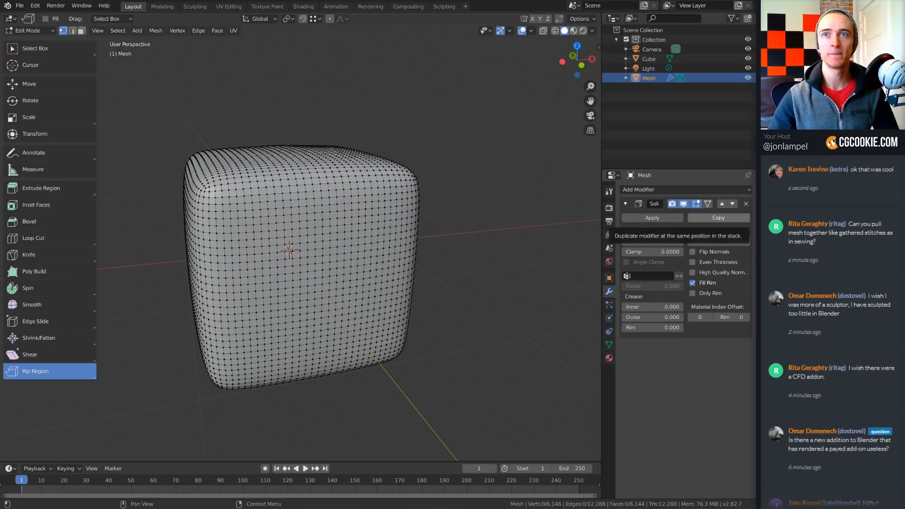
mouse_move(537, 241)
middle_mouse_down()
mouse_move(513, 231)
mouse_move(539, 229)
middle_mouse_up()
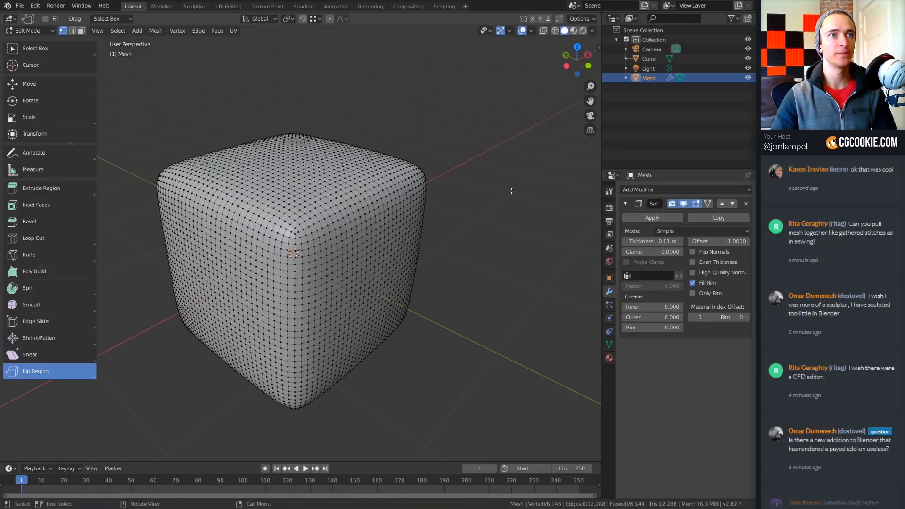
- Switch the half-masked mesh to Sculpt Mode and enable Dyntopo, accepting the loss of vertex data
left_click(27, 30)
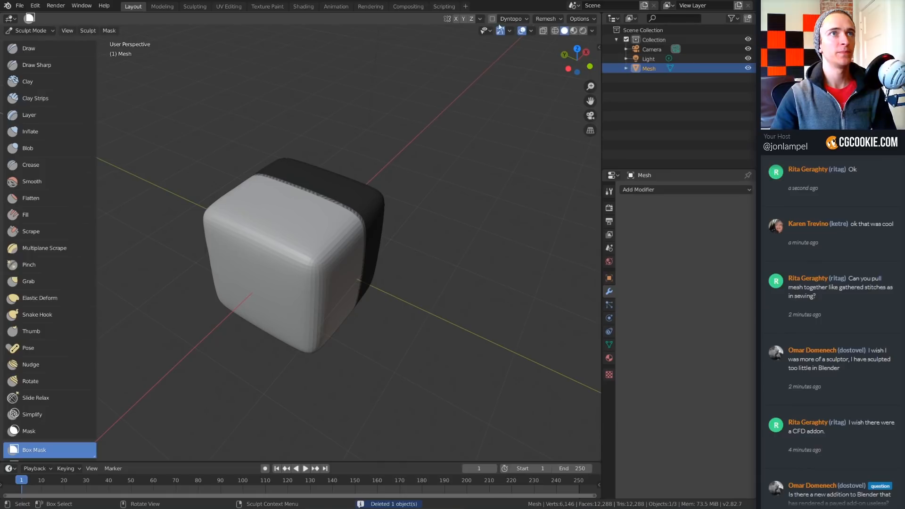
left_click(495, 21)
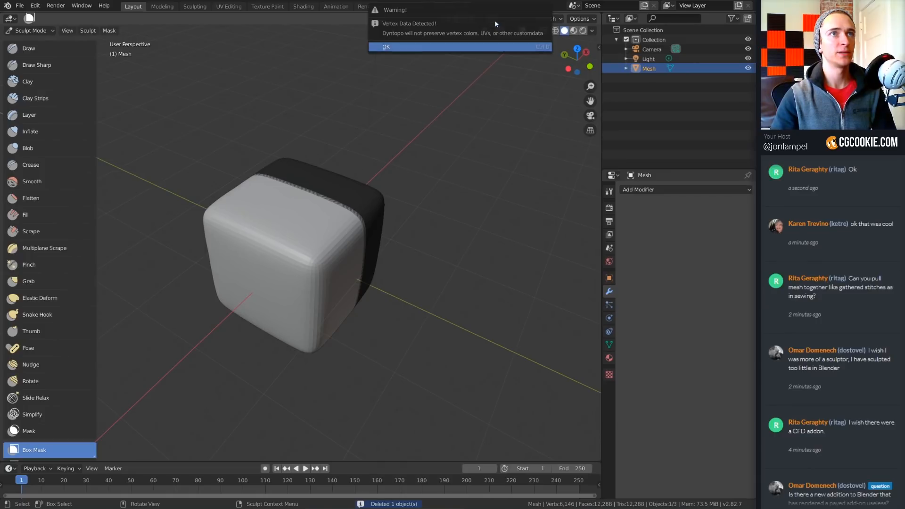
left_click(484, 47)
middle_click_drag(373, 222, 351, 242)
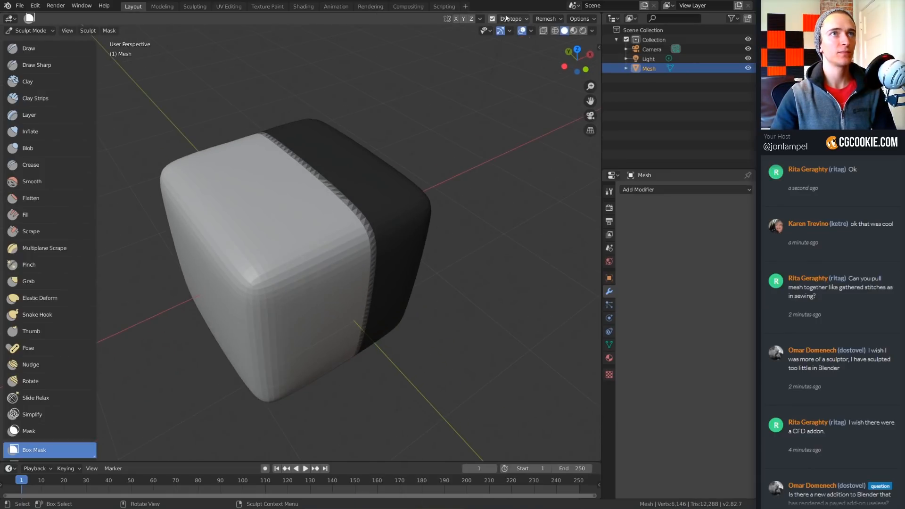
- Build up broad Clay Strips strokes with Dyntopo from the cube's unmasked corner along its upper edge, using a 136 px radius
scroll(107, 113, "up", 6)
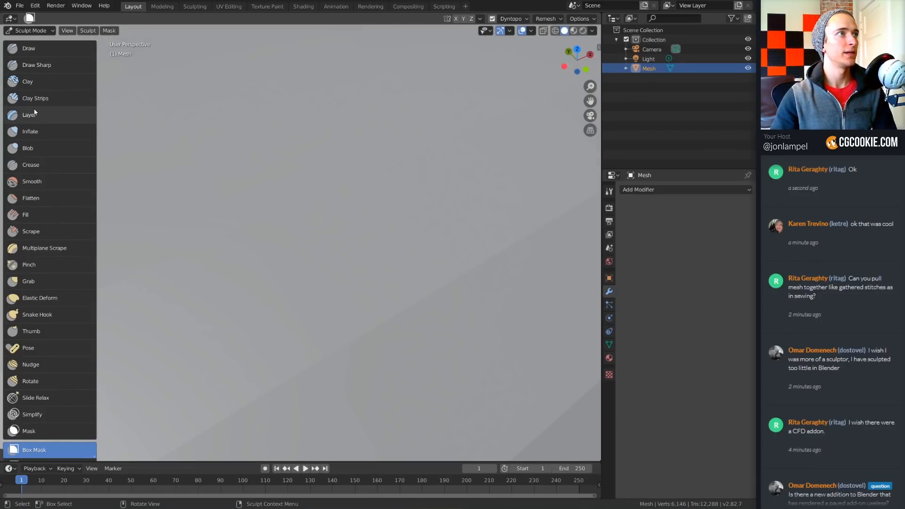
left_click(33, 98)
scroll(242, 212, "down", 5)
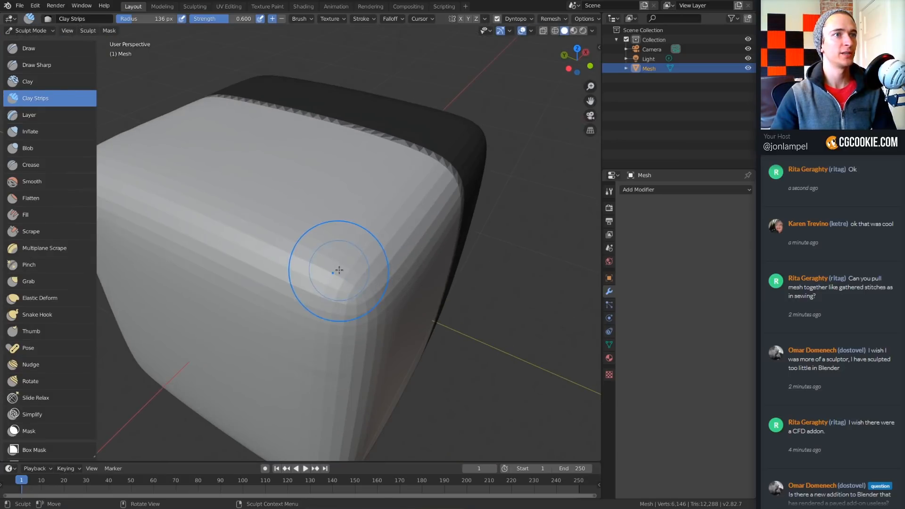
left_click_drag(339, 270, 306, 284)
middle_click_drag(313, 284, 408, 242)
mouse_move(408, 242)
left_mouse_down()
mouse_move(405, 251)
mouse_move(294, 258)
left_mouse_up()
- Reduce the Clay Strips radius to 82 px and sculpt finer overlapping strokes over the middle of the raised area
key("f")
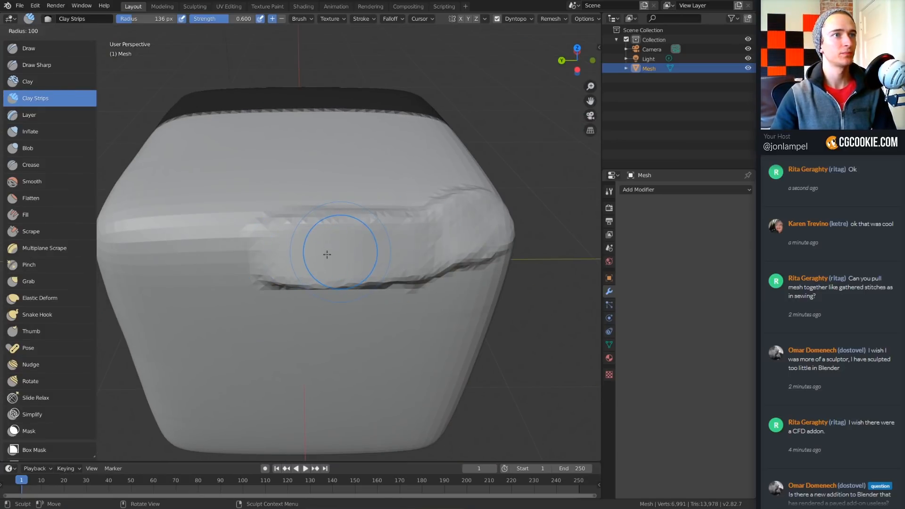
left_click(396, 245)
scroll(399, 253, "up", 5)
mouse_move(387, 218)
left_mouse_down()
mouse_move(501, 361)
mouse_move(450, 346)
mouse_move(321, 278)
mouse_move(327, 274)
mouse_move(410, 295)
mouse_move(236, 311)
mouse_move(386, 313)
mouse_move(283, 316)
left_mouse_up()
scroll(321, 278, "down", 3)
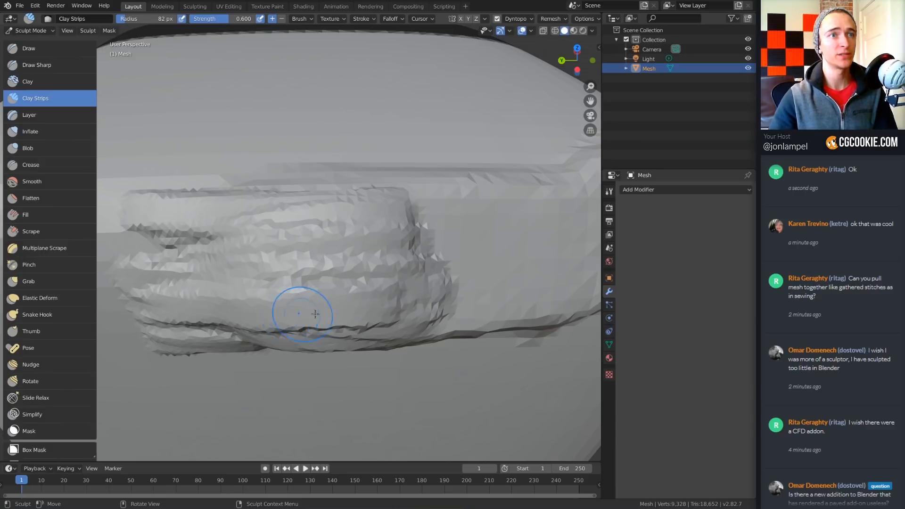
- Look at the Remesh settings and examine the mesh density around the clay strokes in wireframe view
scroll(339, 297, "down", 4)
middle_click_drag(471, 162, 444, 147)
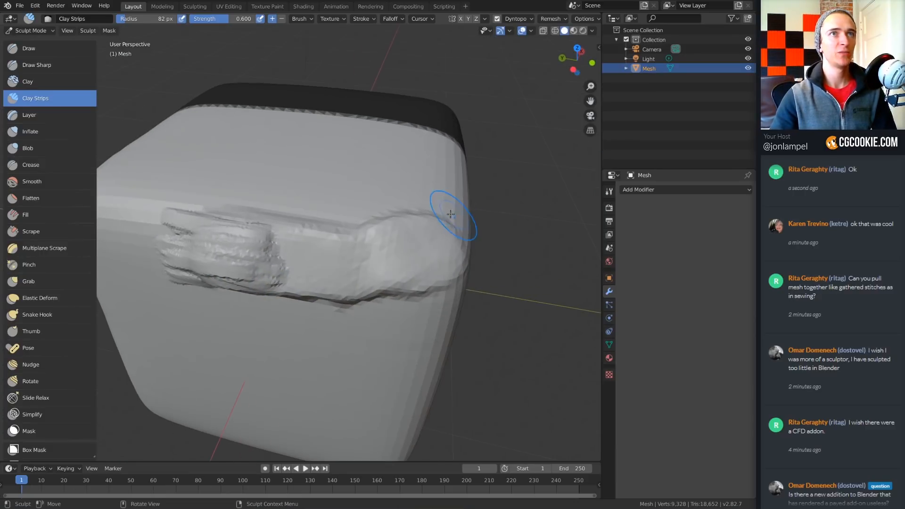
middle_click_drag(420, 198, 498, 155)
left_click(559, 19)
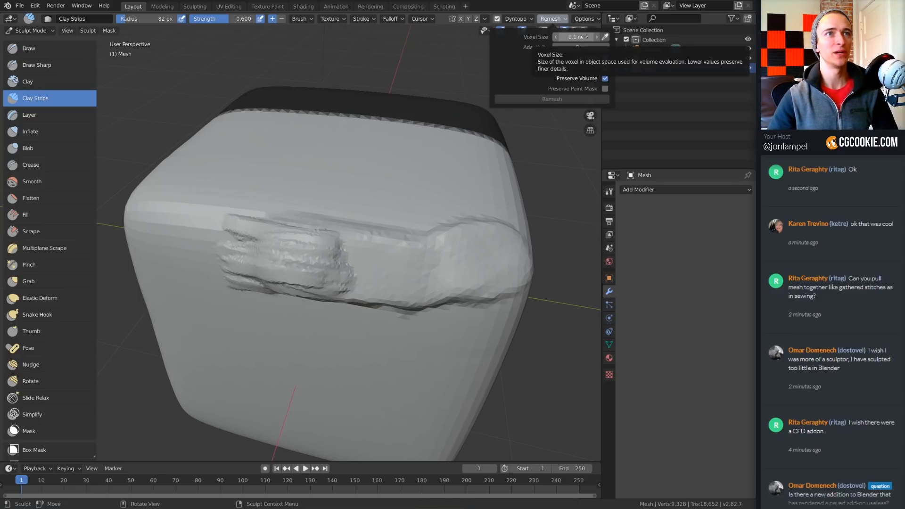
mouse_move(420, 193)
middle_mouse_down()
mouse_move(420, 220)
mouse_move(426, 208)
mouse_move(398, 231)
mouse_move(359, 223)
middle_mouse_up()
key("shift+z")
middle_click_drag(326, 307, 450, 225)
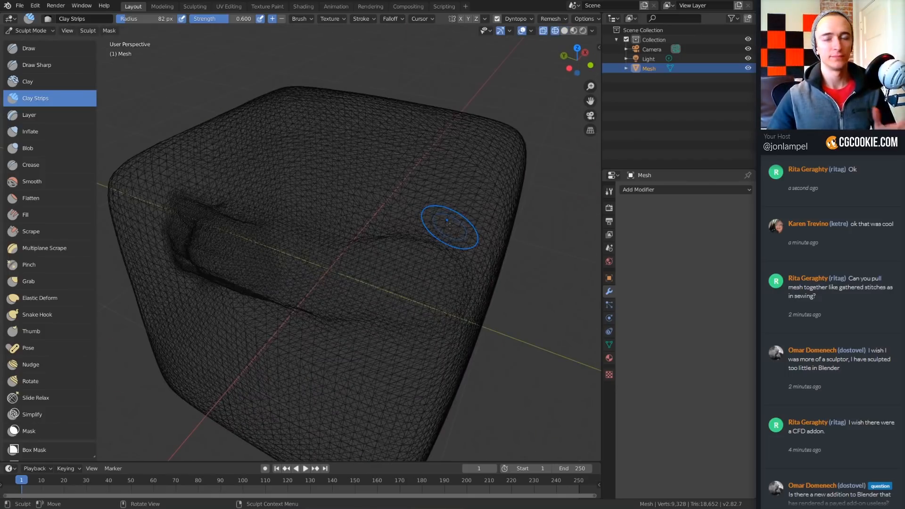
key("shift+z")
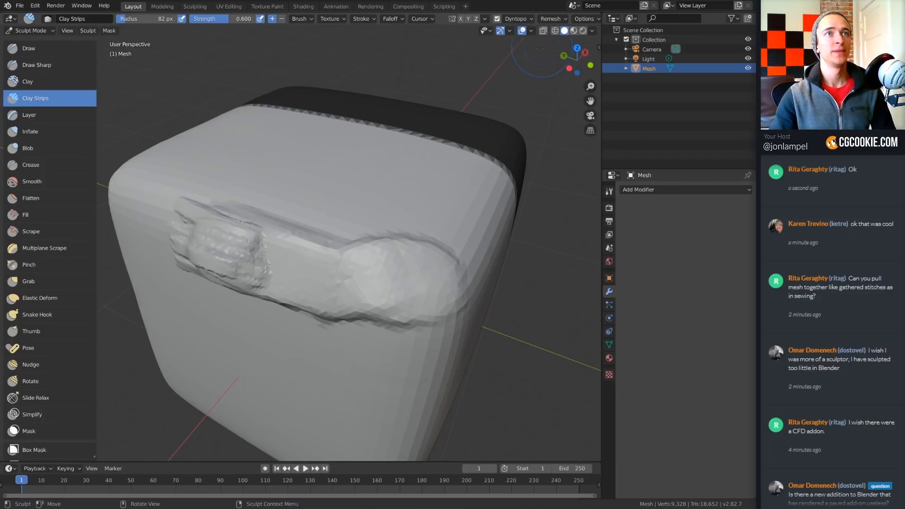
- Turn off Dyntopo and sample the Remesh voxel size from the smooth upper face of the cube
left_click(555, 19)
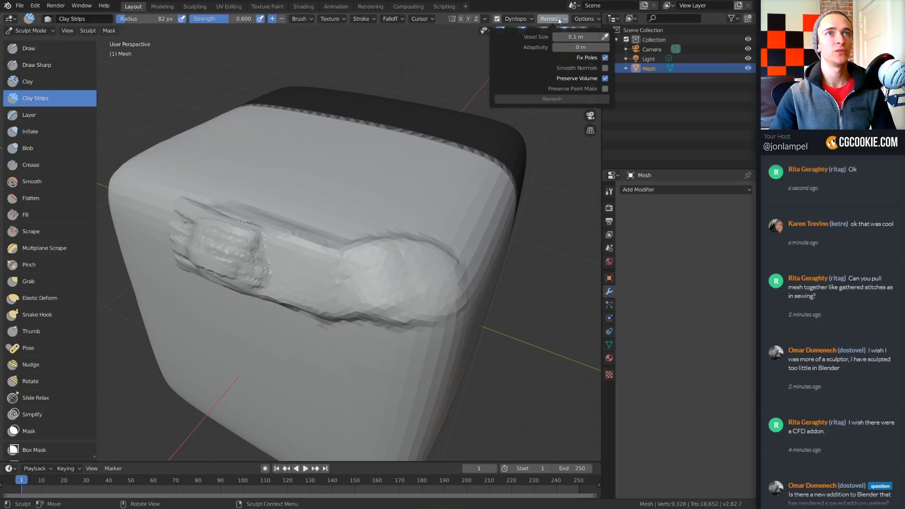
left_click(605, 37)
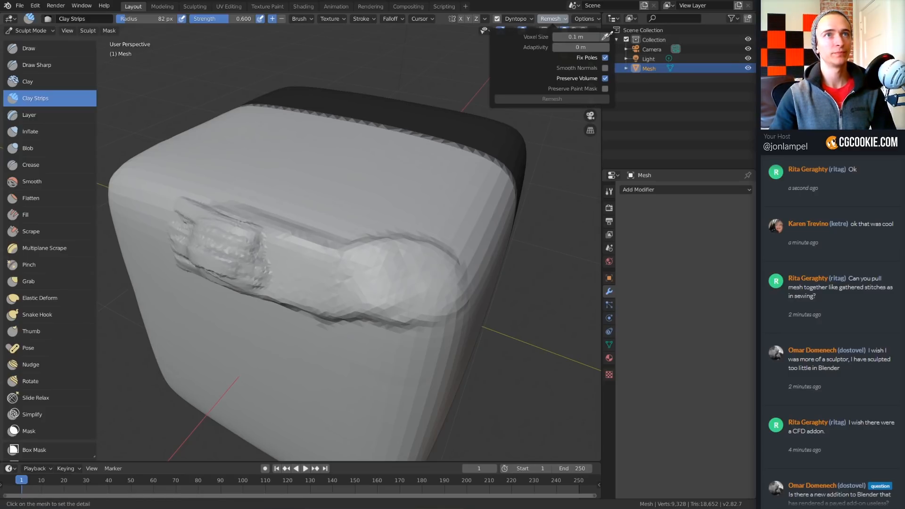
left_click(321, 165)
left_click(556, 21)
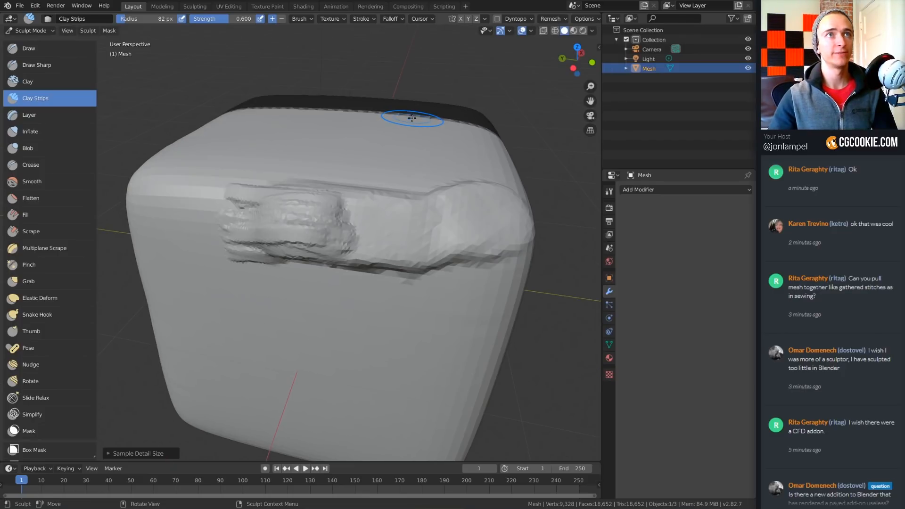
middle_click_drag(412, 118, 396, 137)
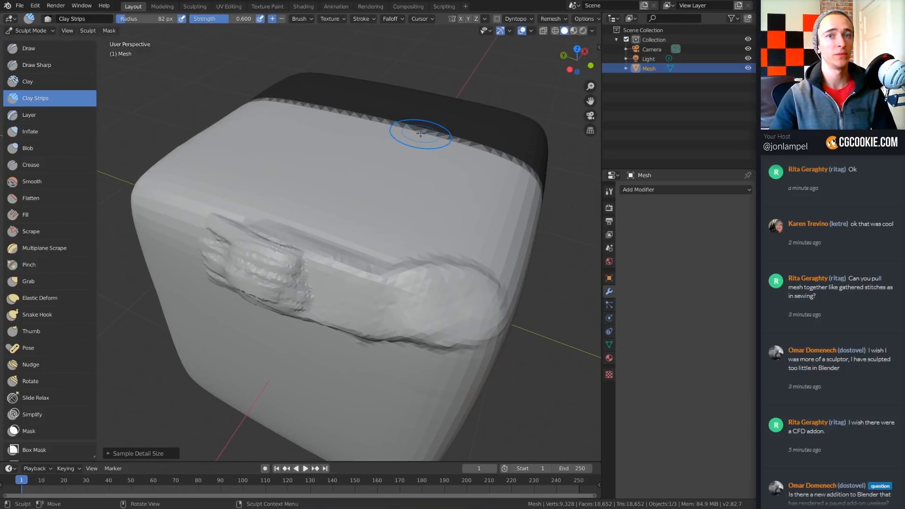
- Remesh the cube at the sampled voxel size of 0.06239 m and undo the remesh
left_click(548, 20)
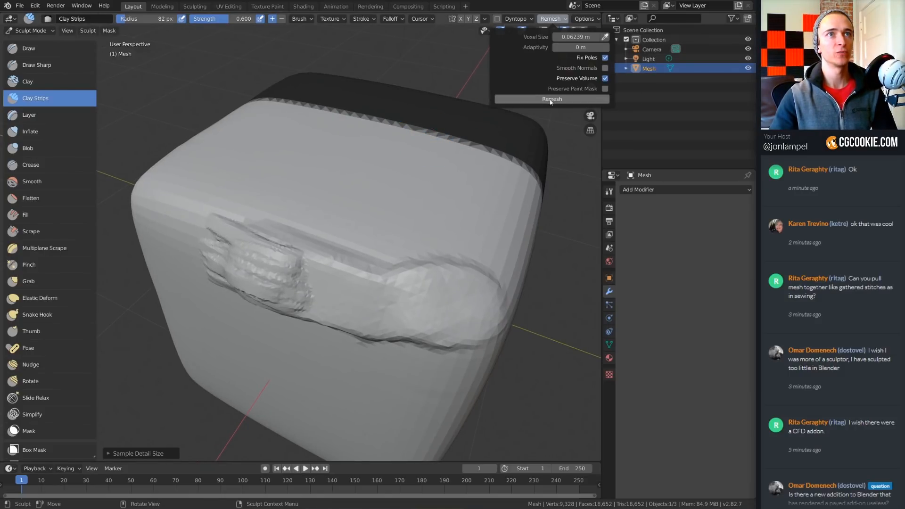
left_click(553, 100)
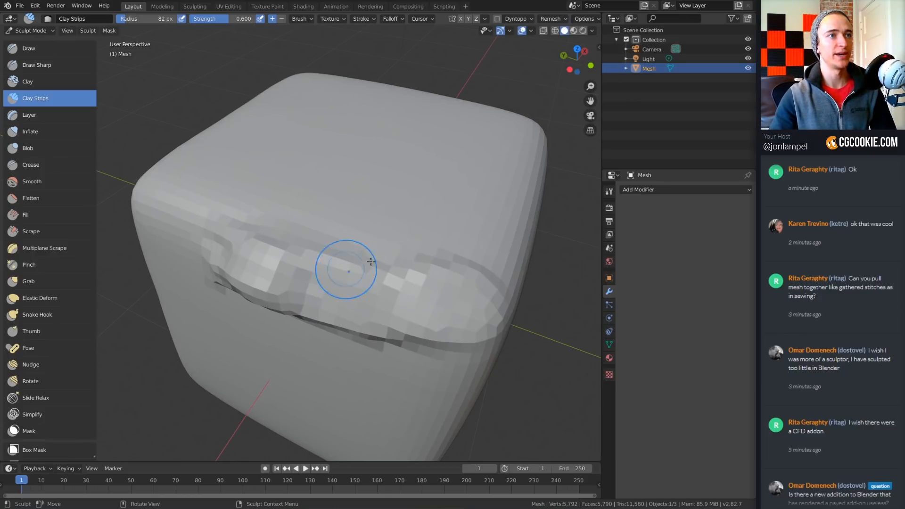
key("ctrl+z")
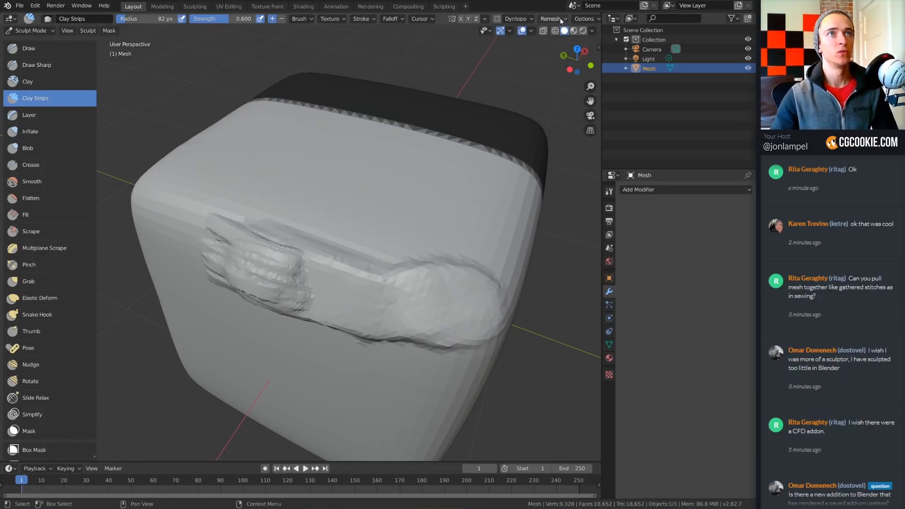
- Sample the voxel size from the dense clay strokes, remesh the cube with it, and undo the remesh
left_click(562, 19)
left_click(605, 36)
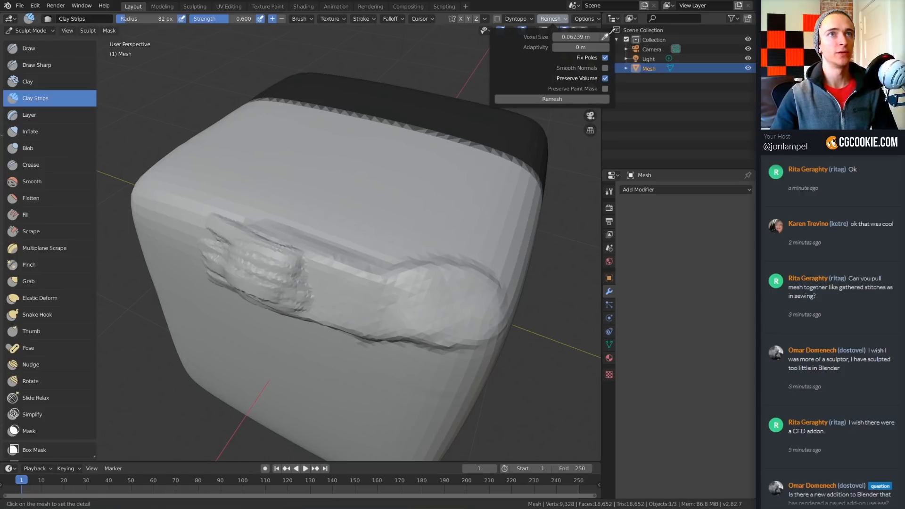
left_click(280, 258)
left_click(552, 19)
left_click(556, 99)
mouse_move(307, 258)
middle_mouse_down()
mouse_move(397, 241)
mouse_move(363, 245)
middle_mouse_up()
key("ctrl+z")
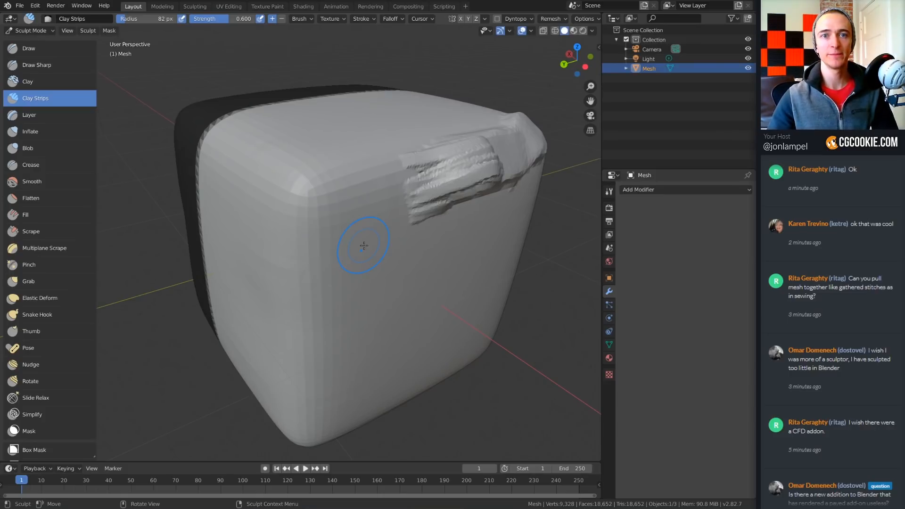
mouse_move(418, 261)
middle_mouse_down()
mouse_move(384, 262)
mouse_move(356, 234)
middle_mouse_up()
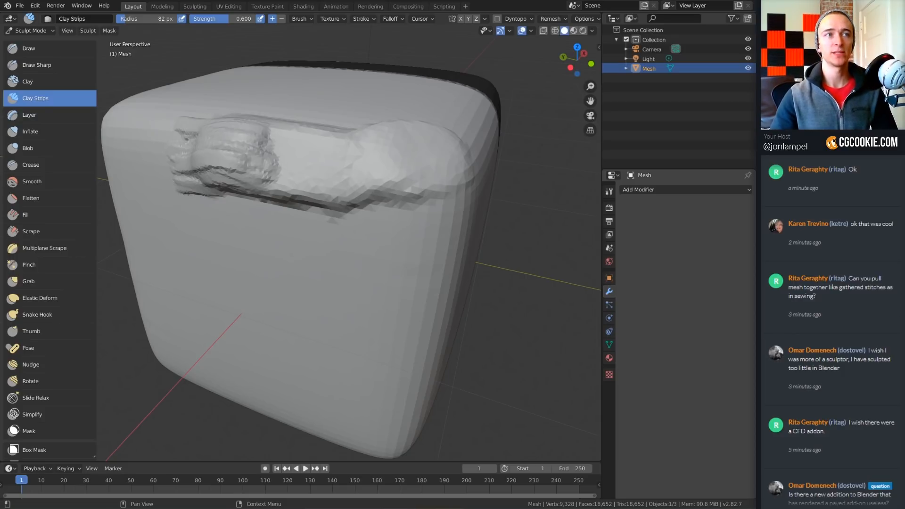
- Leave Sculpt Mode on the cube and bring up the Clive character scene with the Pose brush active
scroll(181, 213, "down", 5)
key("Tab")
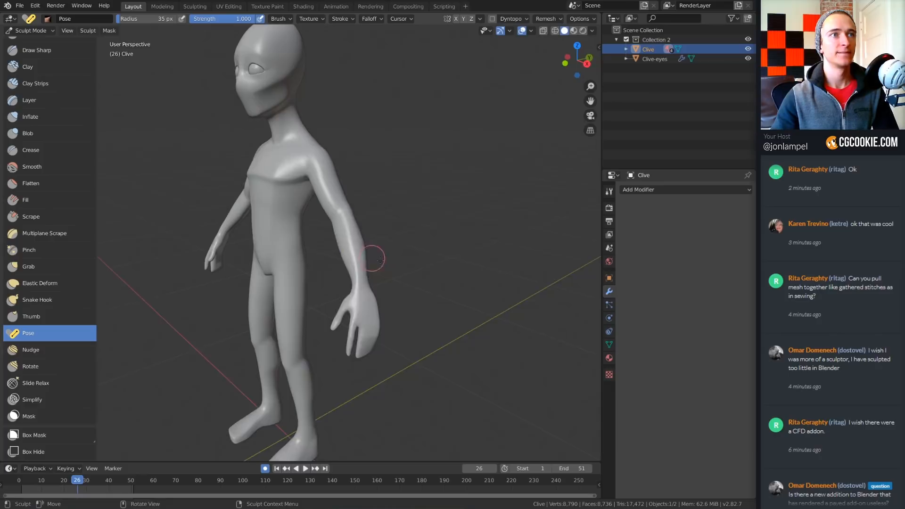
- Frame Clive's hand and enlarge the Pose brush radius to 200 px over the tip of the thumb
middle_click_drag(374, 259, 457, 268)
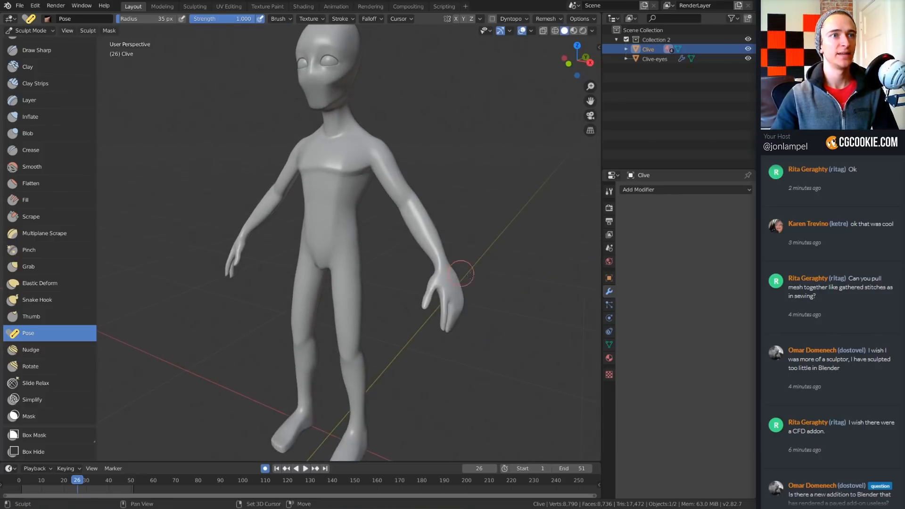
scroll(408, 237, "up", 4)
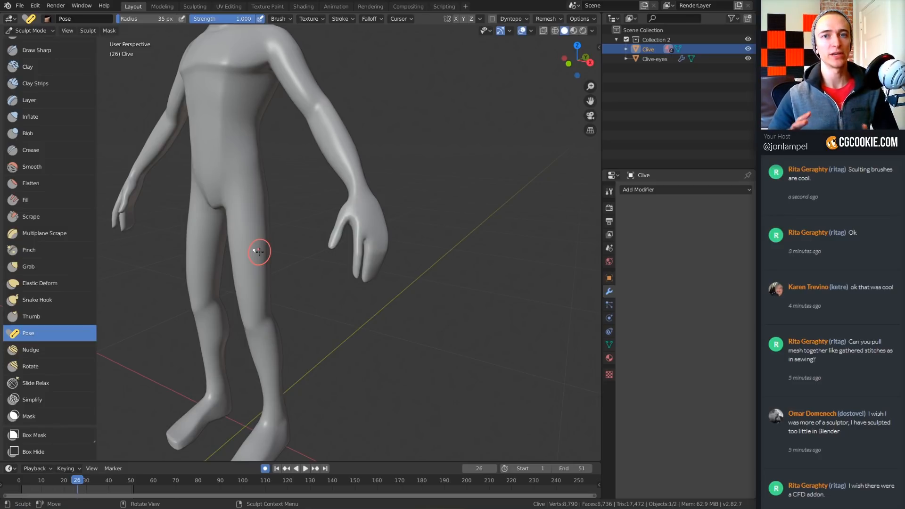
middle_click_drag(344, 264, 383, 253)
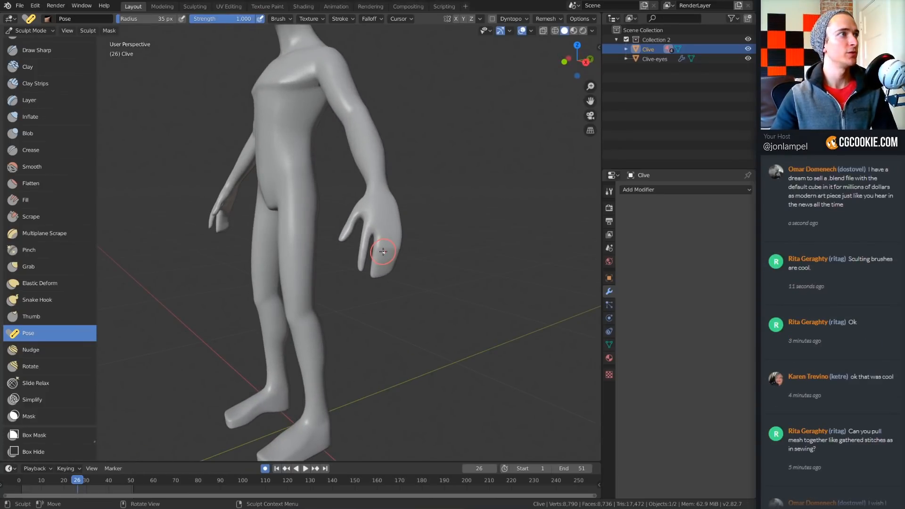
scroll(383, 235, "up", 5)
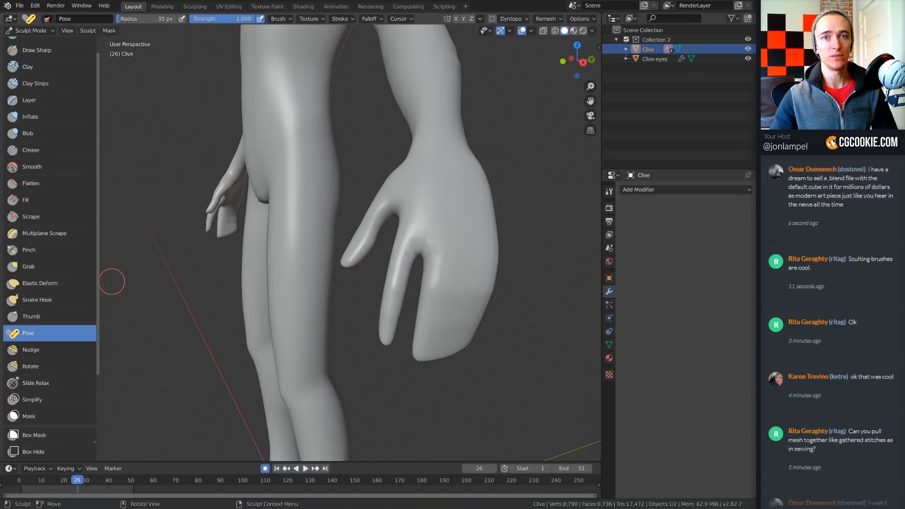
scroll(363, 271, "up", 2)
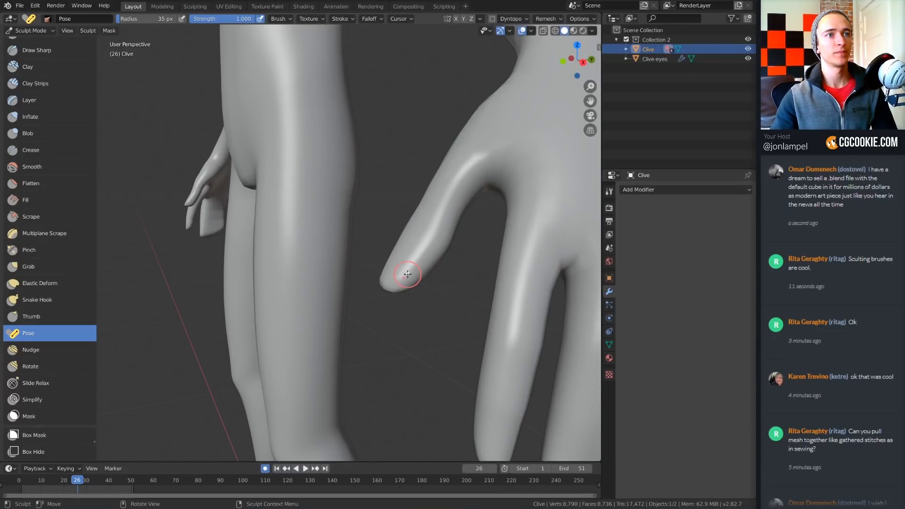
key("f")
left_click(442, 282)
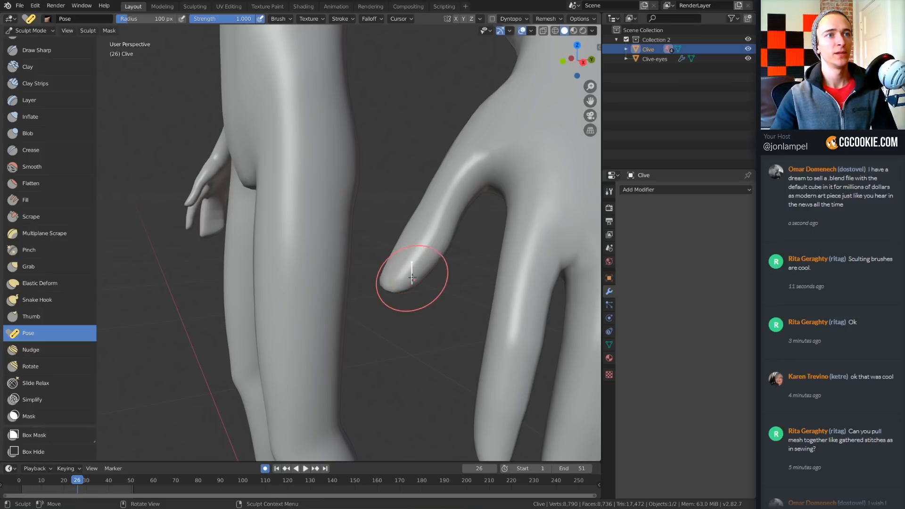
key("f")
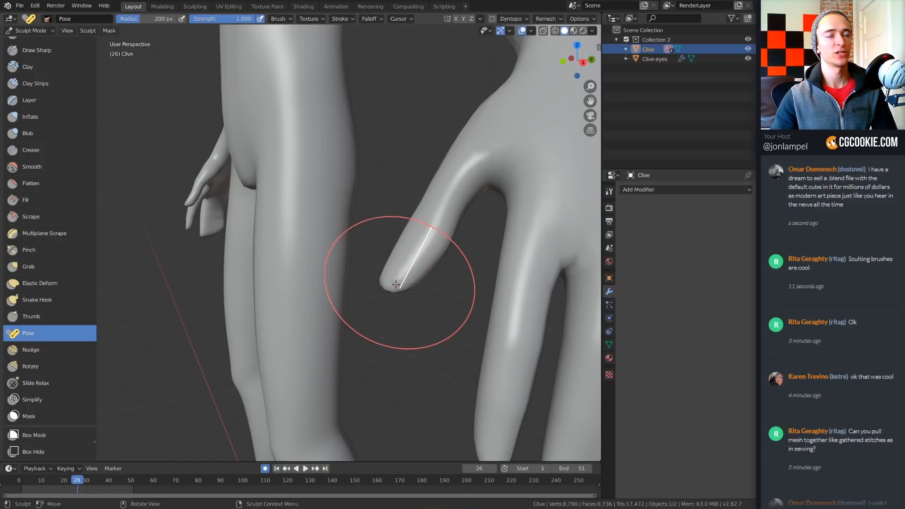
left_click(397, 281)
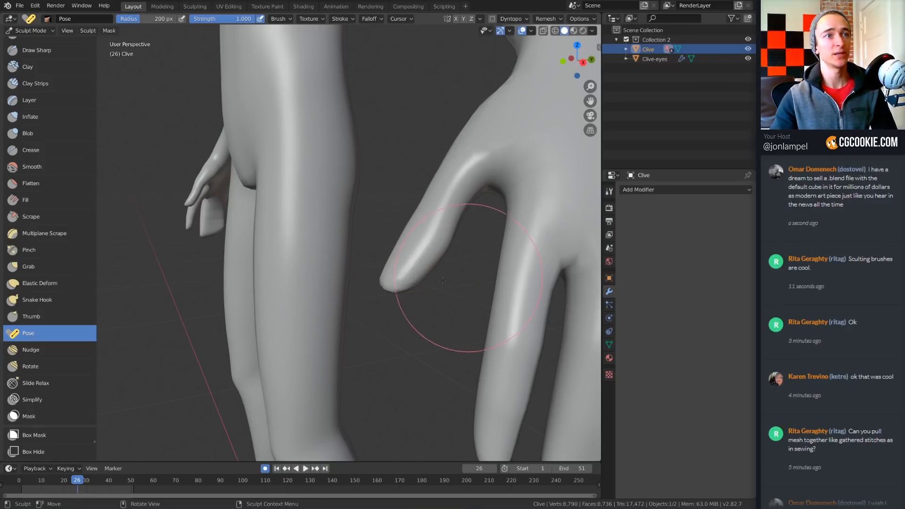
- Try to pose Clive's thumb with the 200 px Pose brush and undo the stroke
middle_click_drag(398, 280, 226, 250)
middle_click_drag(504, 254, 420, 288, "shift")
scroll(343, 295, "up", 3)
scroll(420, 289, "up", 3)
left_click_drag(445, 295, 384, 281)
middle_click_drag(476, 293, 467, 285)
key("ctrl+z")
- Set the Pose brush radius to 169 px and swing Clive's thumb with it, checking the hand from the front
key("f")
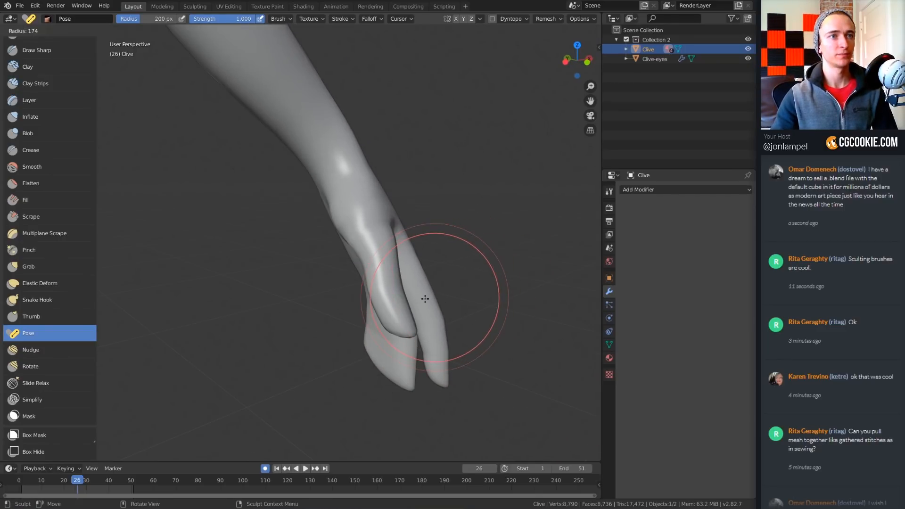
left_click(423, 299)
left_click_drag(406, 325, 406, 326)
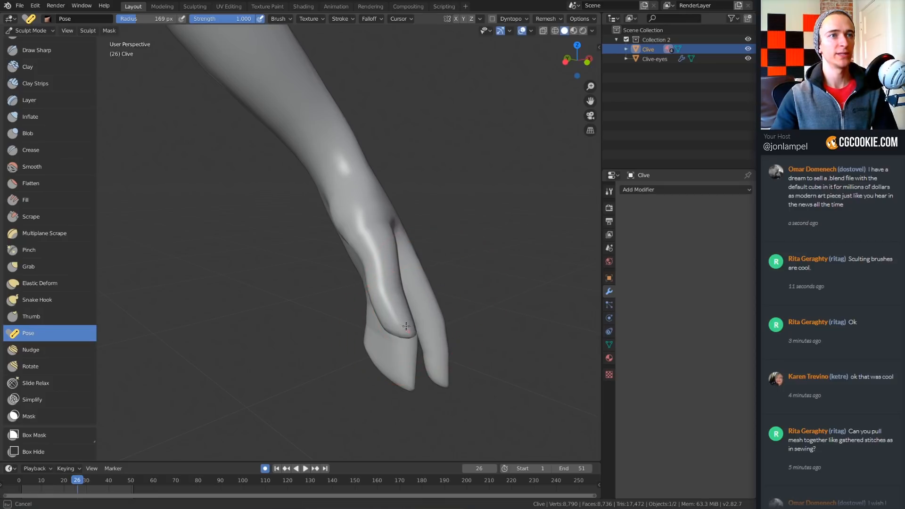
left_click_drag(342, 309, 347, 309)
middle_click_drag(443, 307, 381, 304)
middle_click_drag(382, 304, 401, 303, "shift")
left_click_drag(402, 302, 408, 302)
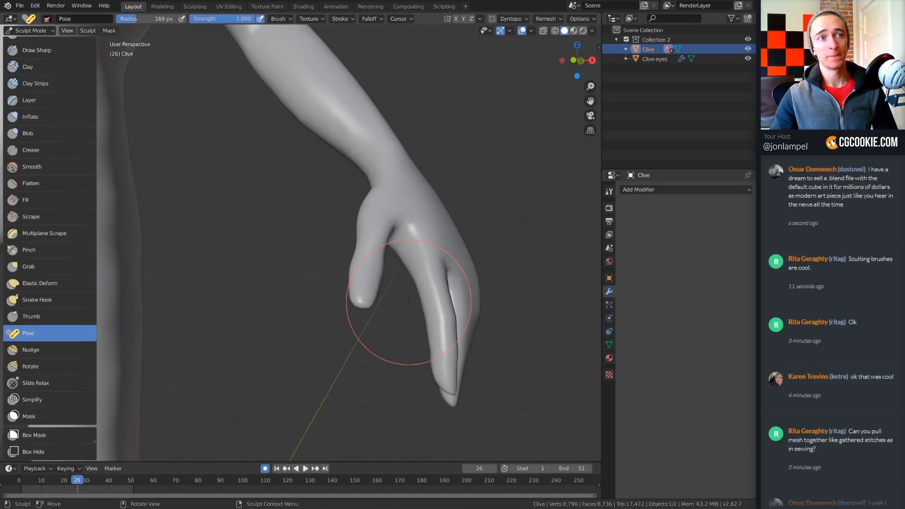
- Bend the end of Clive's thumb further with Pose brush strokes made from two viewing angles
mouse_move(409, 302)
middle_mouse_down()
mouse_move(384, 313)
mouse_move(413, 301)
mouse_move(452, 315)
mouse_move(347, 309)
mouse_move(389, 299)
mouse_move(354, 333)
middle_mouse_up()
scroll(347, 309, "up", 1)
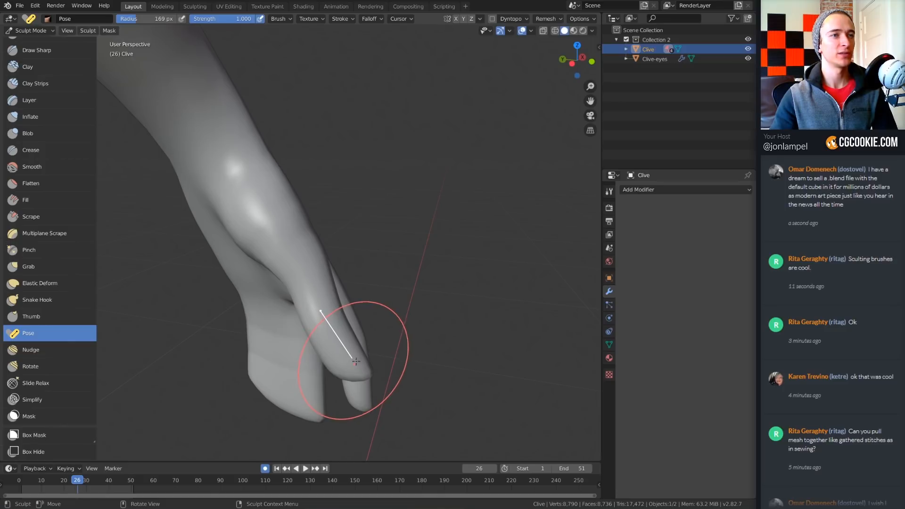
mouse_move(356, 362)
left_mouse_down()
mouse_move(287, 360)
mouse_move(269, 346)
left_mouse_up()
mouse_move(397, 358)
middle_mouse_down()
mouse_move(329, 317)
mouse_move(337, 318)
mouse_move(325, 323)
mouse_move(271, 299)
mouse_move(316, 339)
mouse_move(283, 307)
mouse_move(352, 345)
mouse_move(311, 321)
mouse_move(319, 324)
mouse_move(283, 358)
middle_mouse_up()
left_click_drag(278, 349, 216, 322)
middle_click_drag(216, 323, 303, 383)
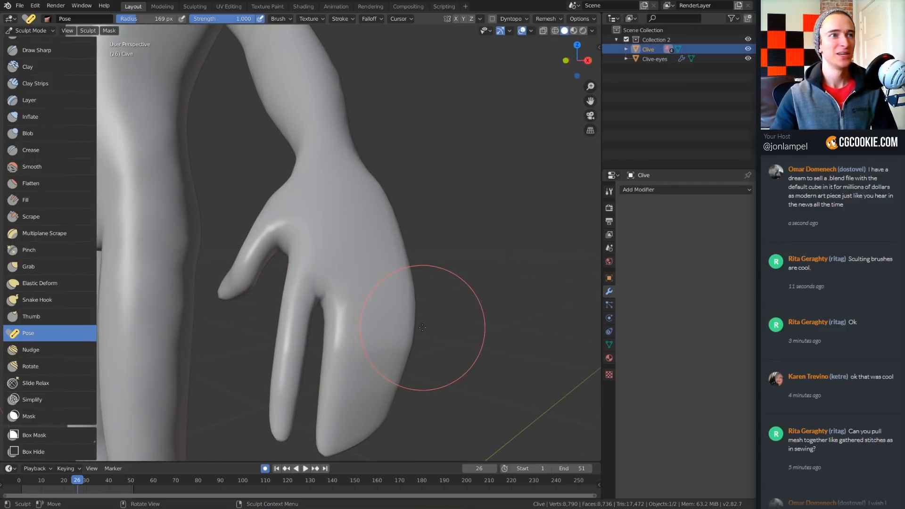
- Set the Pose brush's Pose IK Segments to 3
middle_click_drag(384, 333, 367, 334)
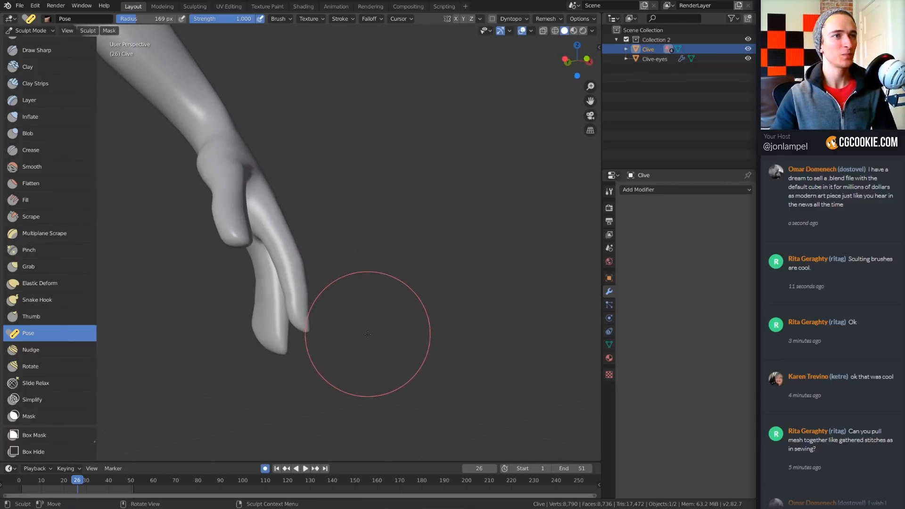
scroll(367, 334, "up", 1)
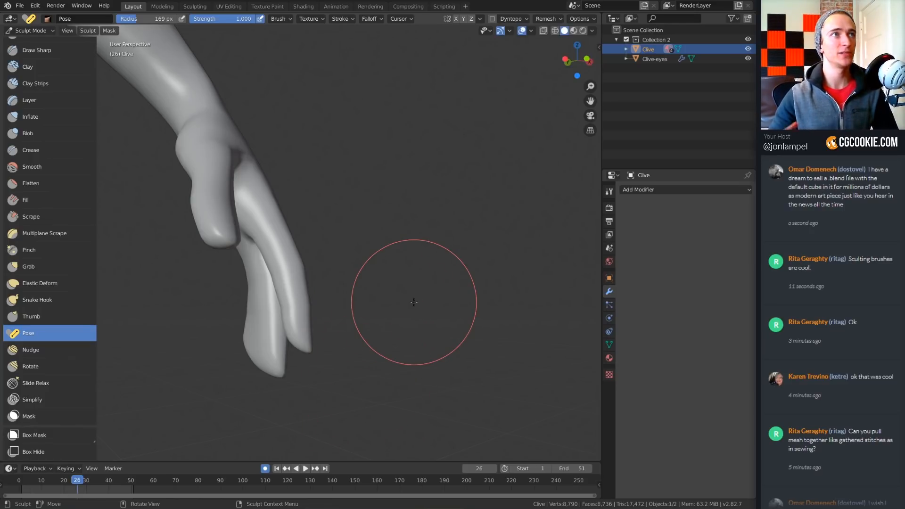
left_click(279, 19)
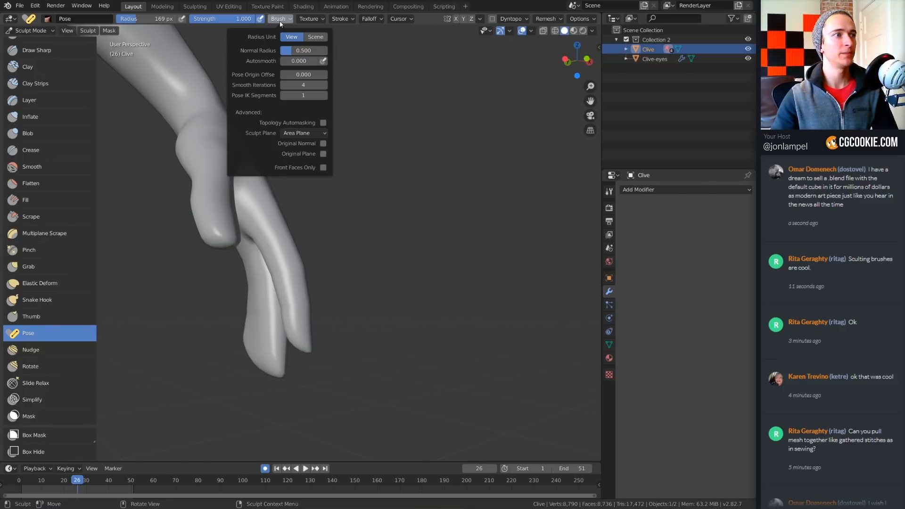
left_click(325, 95)
left_click(324, 95)
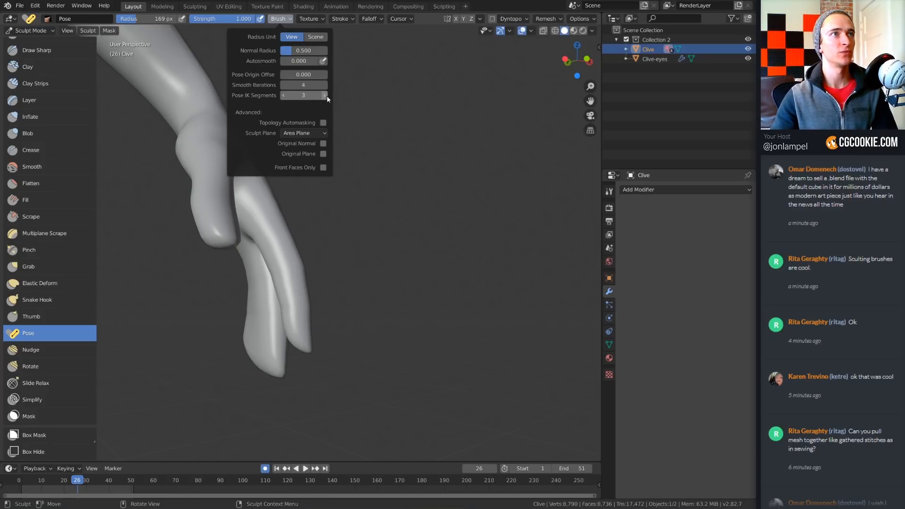
- Try to curl the slim finger beside Clive's thumb with three-segment Pose brush strokes from two viewing angles
mouse_move(464, 296)
middle_mouse_down()
mouse_move(429, 305)
mouse_move(383, 282)
mouse_move(358, 311)
mouse_move(292, 333)
mouse_move(328, 307)
middle_mouse_up()
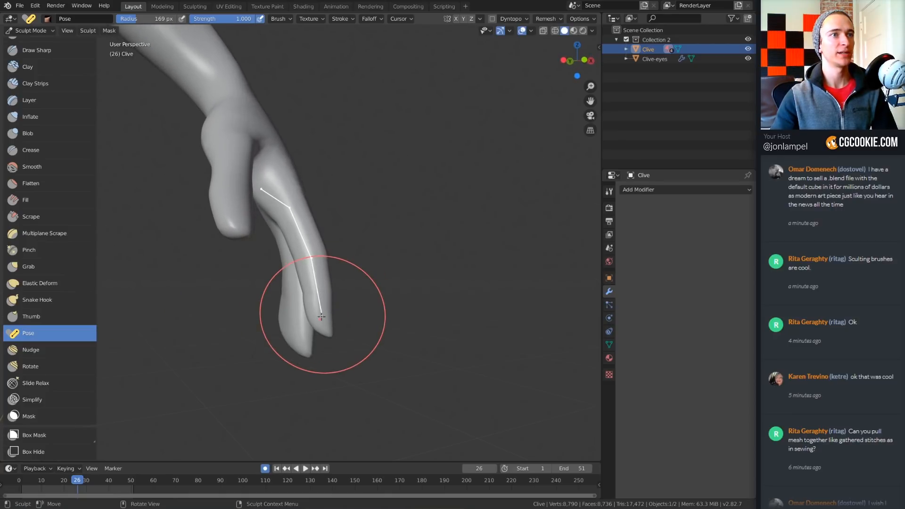
mouse_move(324, 315)
left_mouse_down()
mouse_move(272, 313)
mouse_move(254, 222)
mouse_move(267, 310)
mouse_move(313, 363)
left_mouse_up()
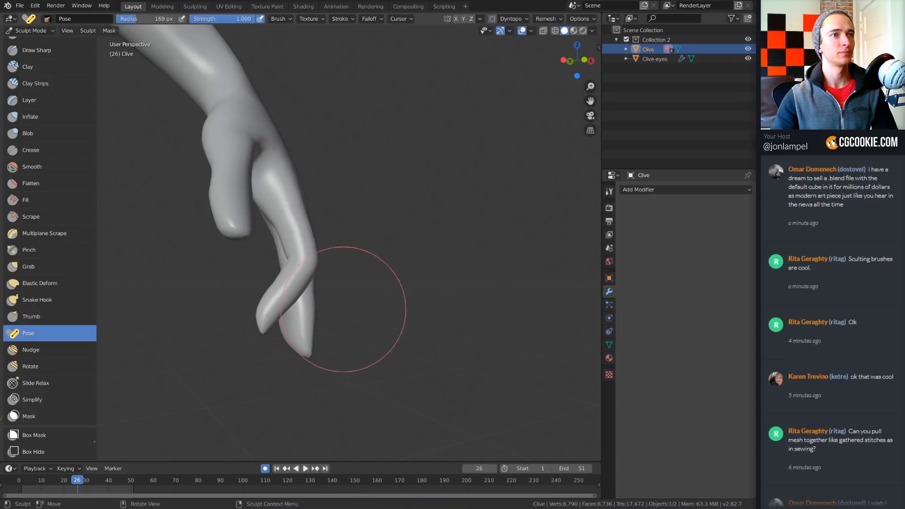
middle_click_drag(313, 363, 309, 330)
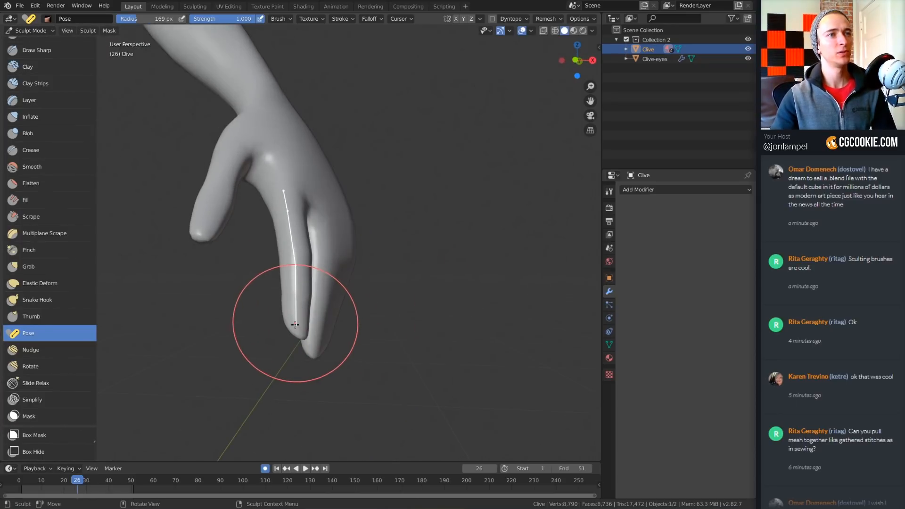
mouse_move(296, 322)
left_mouse_down()
mouse_move(276, 323)
mouse_move(287, 349)
left_mouse_up()
- Set the Pose brush radius to 148 px and curl the slim finger's tip inward with Pose strokes
middle_click_drag(374, 268, 400, 297)
key("f")
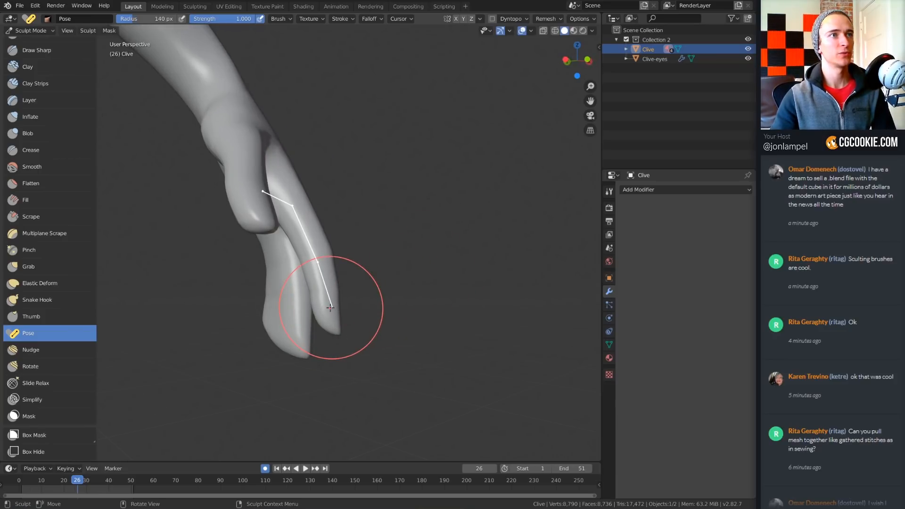
left_click(333, 313)
middle_click_drag(333, 313, 328, 332)
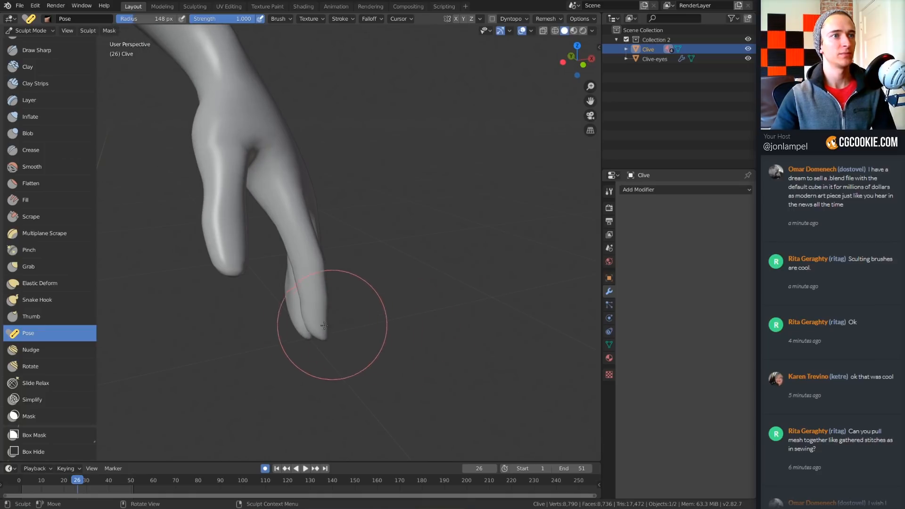
left_click_drag(320, 325, 321, 326)
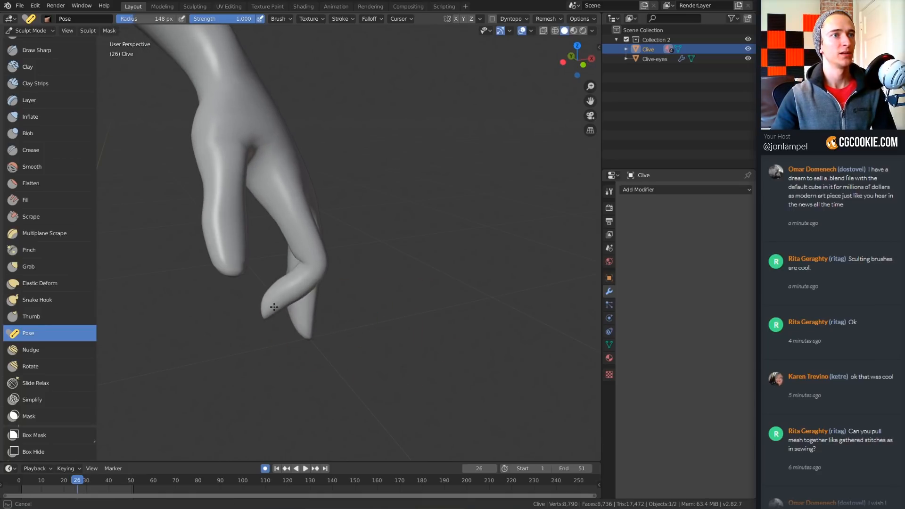
mouse_move(255, 300)
left_mouse_down()
mouse_move(218, 288)
mouse_move(286, 291)
mouse_move(308, 333)
mouse_move(317, 331)
left_mouse_up()
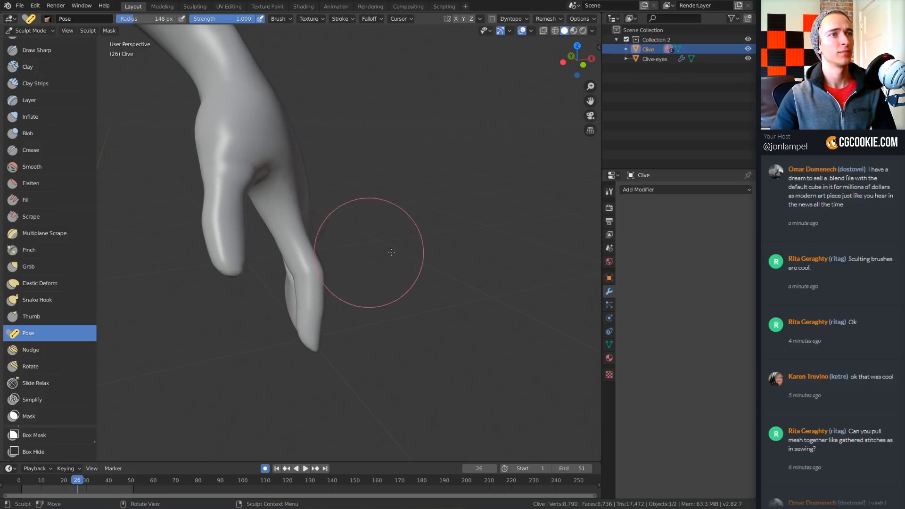
- Try posing the slim finger from its middle joint, undo that stroke, and pose it again from another angle
mouse_move(304, 271)
left_mouse_down()
mouse_move(358, 242)
mouse_move(339, 252)
mouse_move(349, 245)
mouse_move(358, 251)
left_mouse_up()
key("ctrl+z")
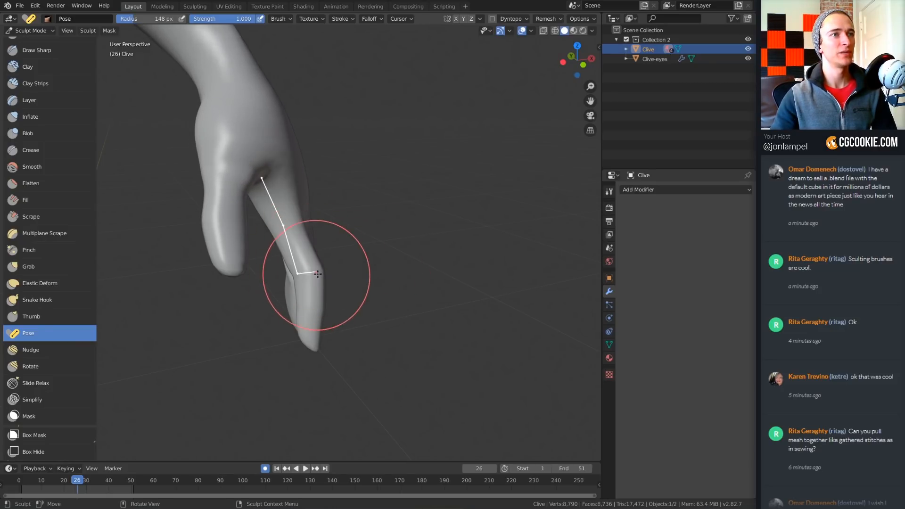
mouse_move(313, 278)
middle_mouse_down()
mouse_move(400, 285)
mouse_move(374, 283)
mouse_move(387, 290)
mouse_move(312, 303)
mouse_move(354, 283)
middle_mouse_up()
middle_click_drag(292, 288, 277, 289)
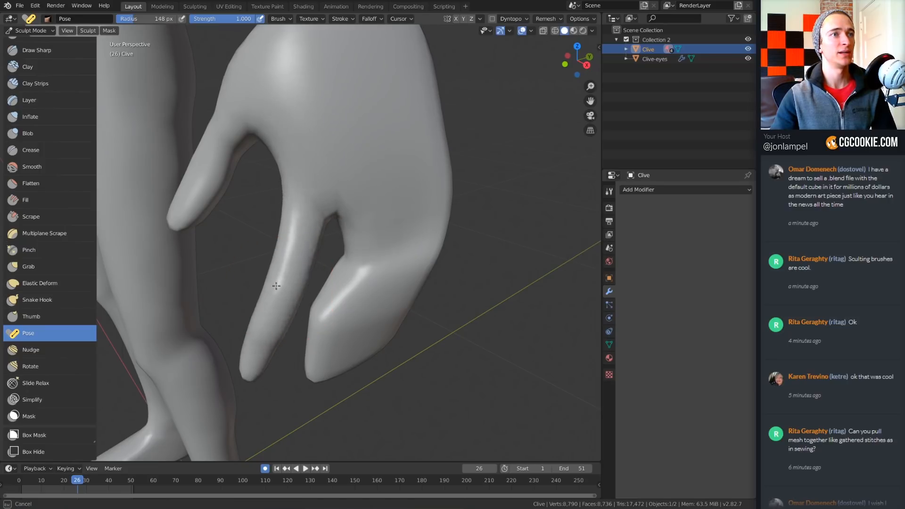
- From the back of Clive's hand, try to fold the slim finger's tip in toward the wide finger
mouse_move(359, 323)
middle_mouse_down()
mouse_move(301, 278)
mouse_move(270, 283)
middle_mouse_up()
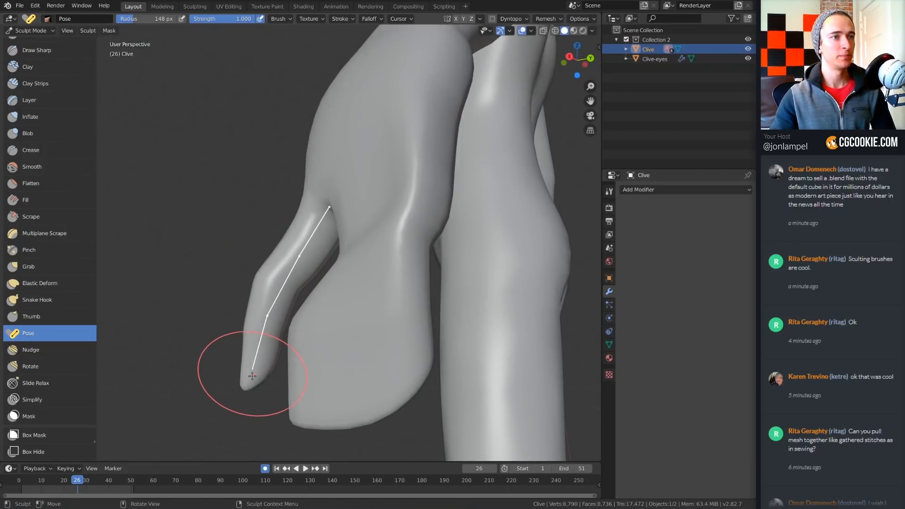
left_click_drag(247, 374, 291, 344)
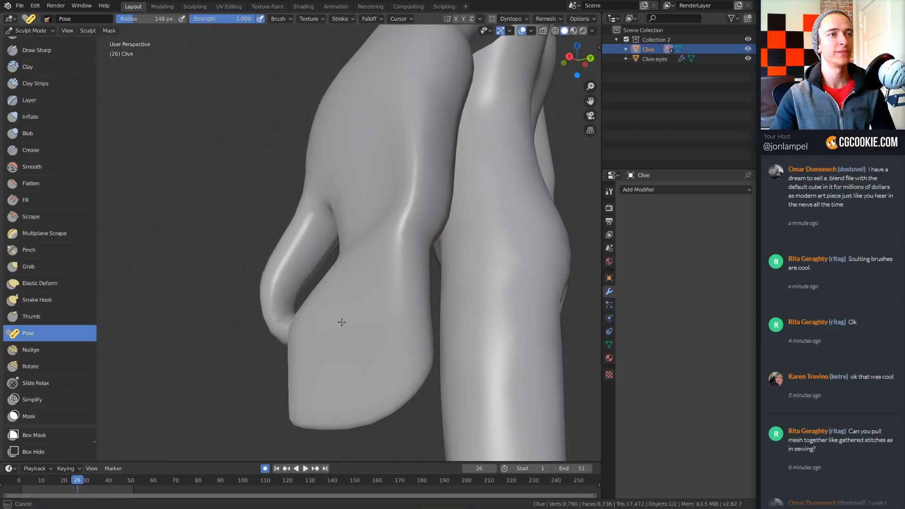
mouse_move(329, 307)
left_mouse_down()
mouse_move(347, 428)
mouse_move(369, 344)
left_mouse_up()
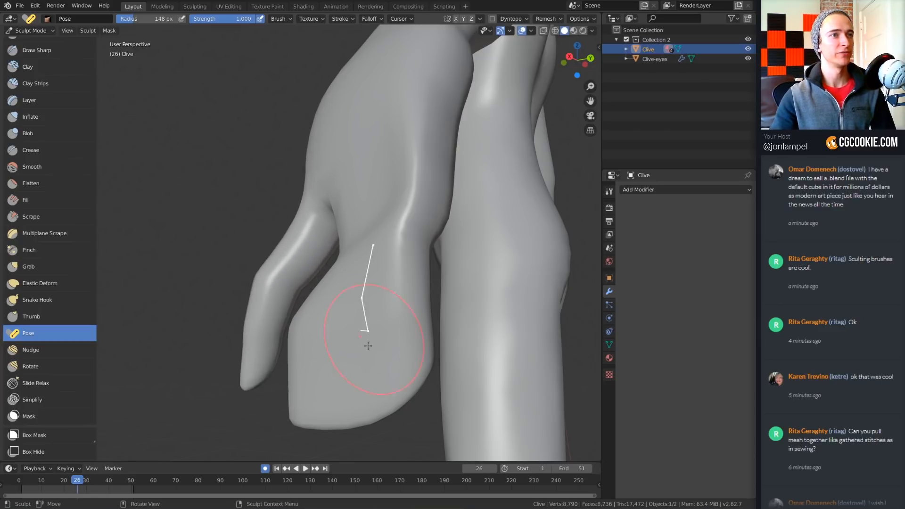
- Set the Pose brush radius to 163 px over the tip of Clive's slim finger
mouse_move(369, 344)
middle_mouse_down()
mouse_move(364, 390)
mouse_move(358, 344)
mouse_move(344, 352)
middle_mouse_up()
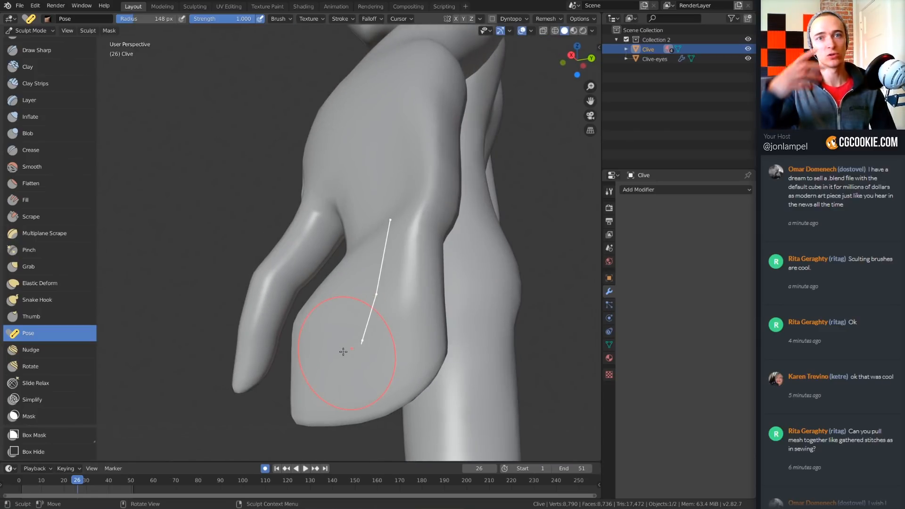
mouse_move(373, 400)
middle_mouse_down()
mouse_move(395, 404)
mouse_move(340, 440)
mouse_move(415, 345)
mouse_move(396, 396)
middle_mouse_up()
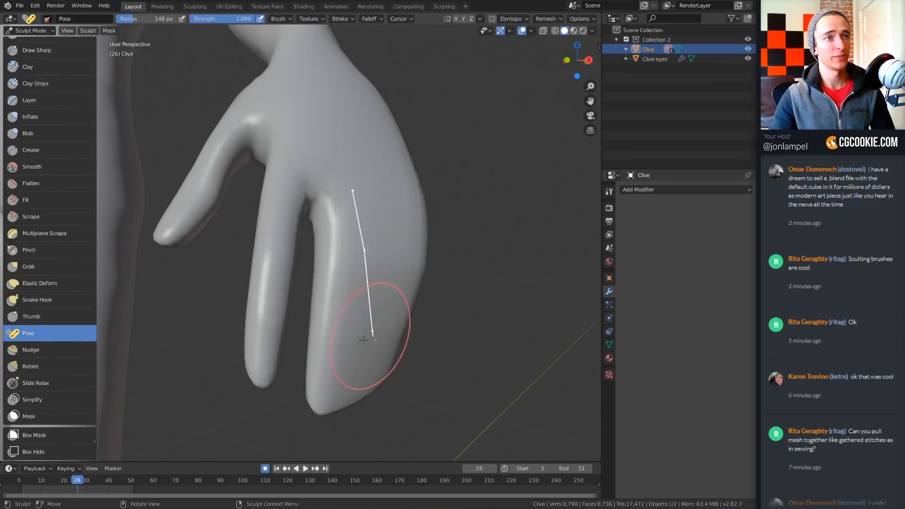
mouse_move(369, 365)
middle_mouse_down()
mouse_move(415, 346)
mouse_move(325, 374)
middle_mouse_up()
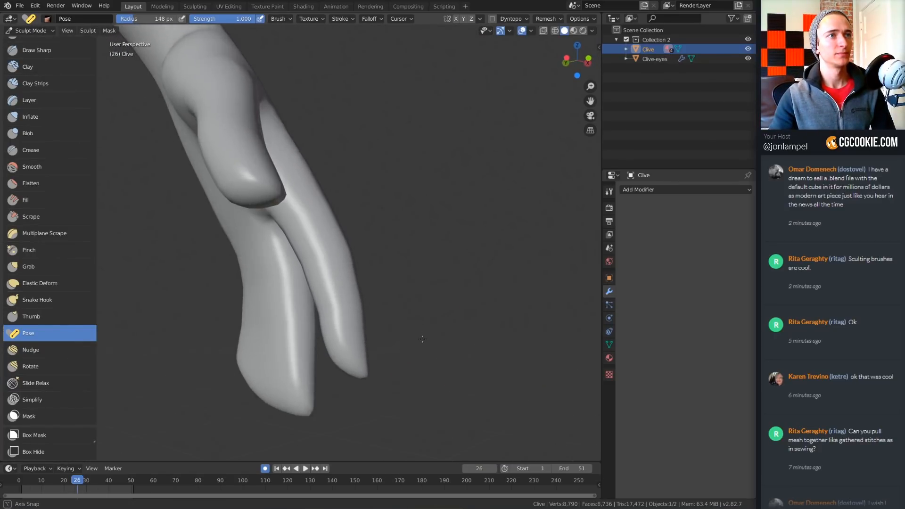
middle_click_drag(347, 337, 345, 374)
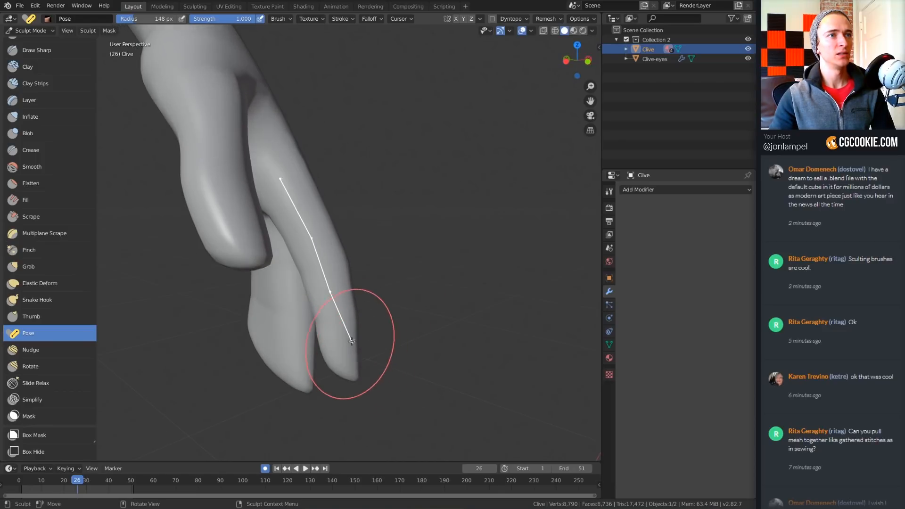
key("f")
left_click(361, 375)
scroll(347, 356, "down", 1)
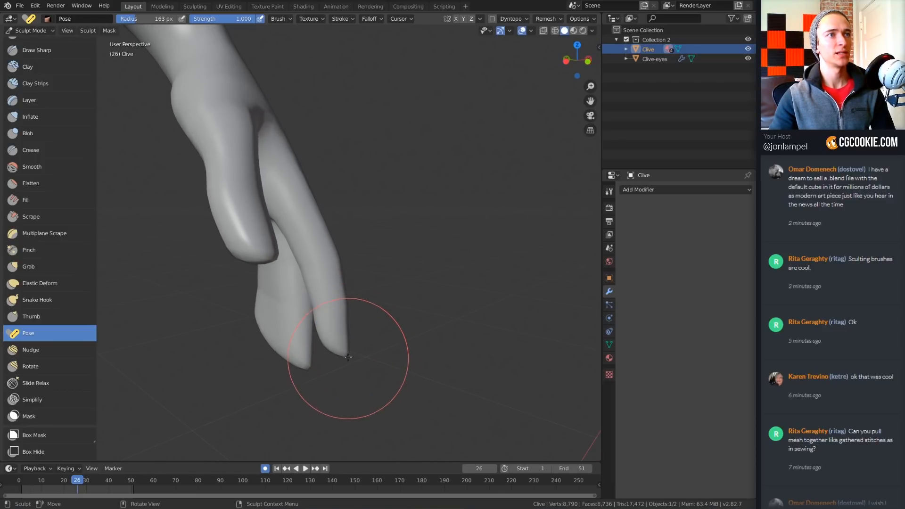
- Try curling the slim finger with the 163 px Pose brush, undoing each stroke
mouse_move(342, 346)
left_mouse_down()
mouse_move(312, 347)
mouse_move(247, 272)
mouse_move(236, 294)
mouse_move(254, 299)
left_mouse_up()
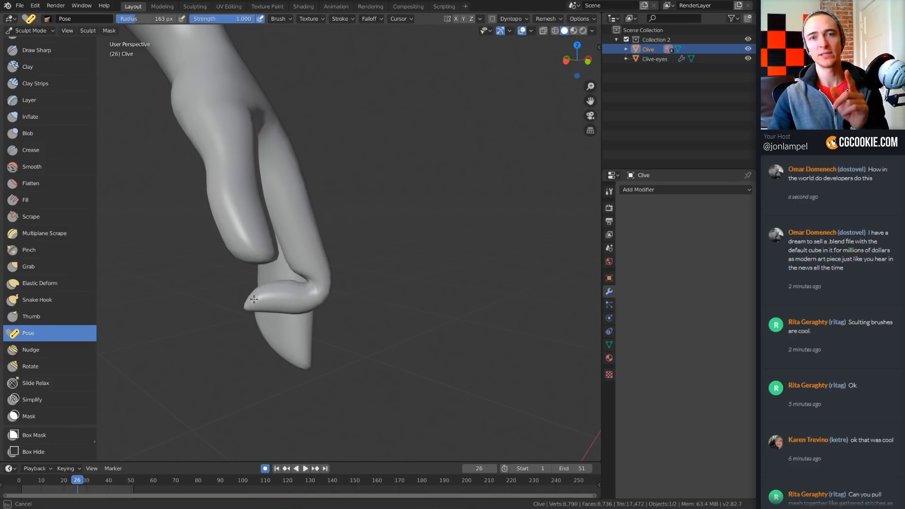
left_click_drag(254, 299, 256, 299)
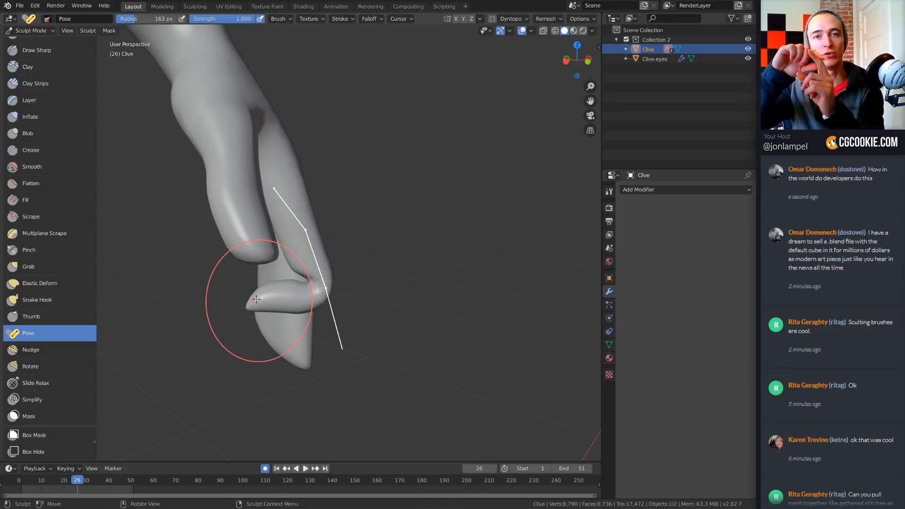
key("ctrl+z")
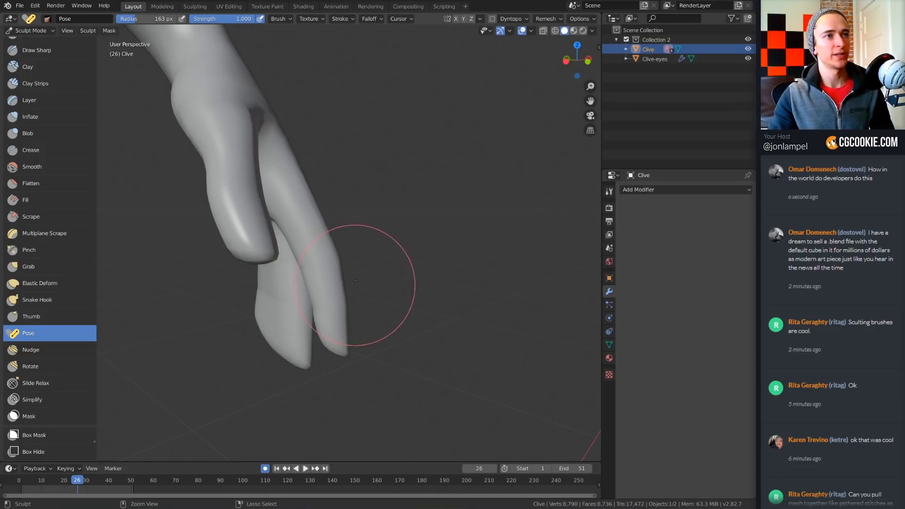
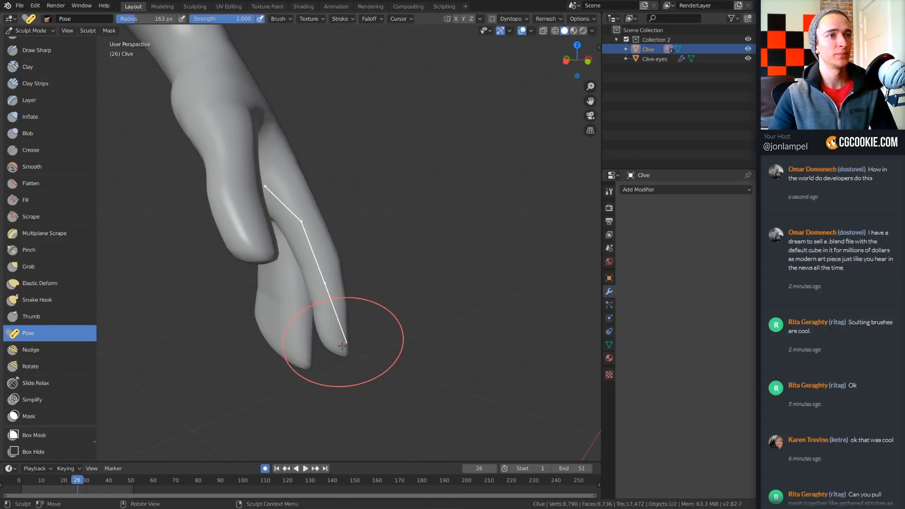
mouse_move(330, 346)
left_mouse_down()
mouse_move(263, 306)
mouse_move(240, 311)
mouse_move(208, 292)
mouse_move(184, 214)
mouse_move(283, 280)
mouse_move(307, 285)
left_mouse_up()
key("ctrl+z")
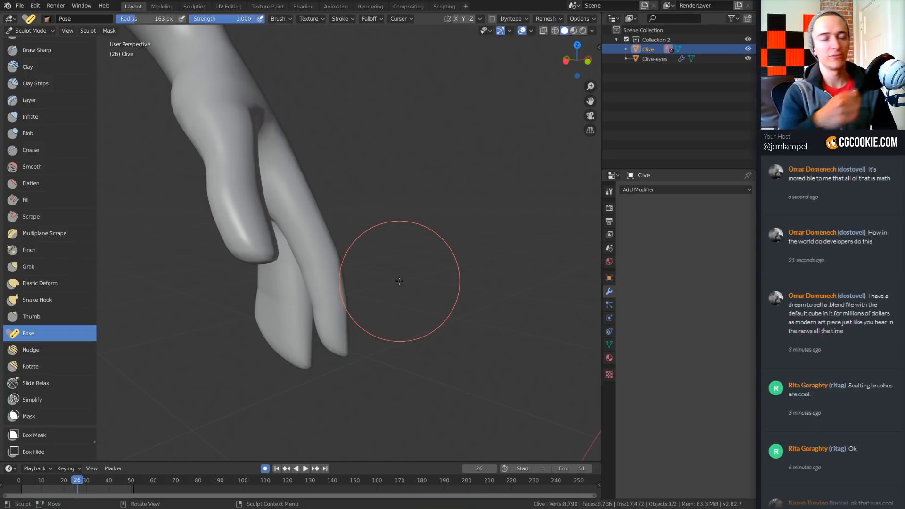
- Bend the end of Clive's slim finger inward with the 163 px Pose brush
left_click_drag(330, 341, 292, 324)
middle_click_drag(293, 324, 297, 245)
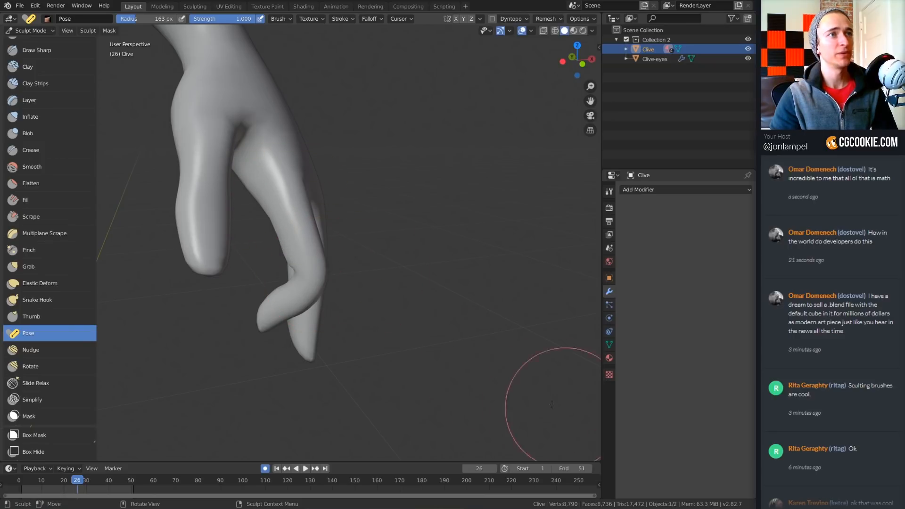
- Enlarge the Pose brush radius to 256 px and bend Clive's arm at the elbow so the hand reaches forward
scroll(413, 309, "down", 2)
middle_click_drag(413, 310, 361, 309)
middle_click_drag(396, 338, 400, 307)
key("f")
left_click(489, 309)
scroll(363, 306, "up", 1)
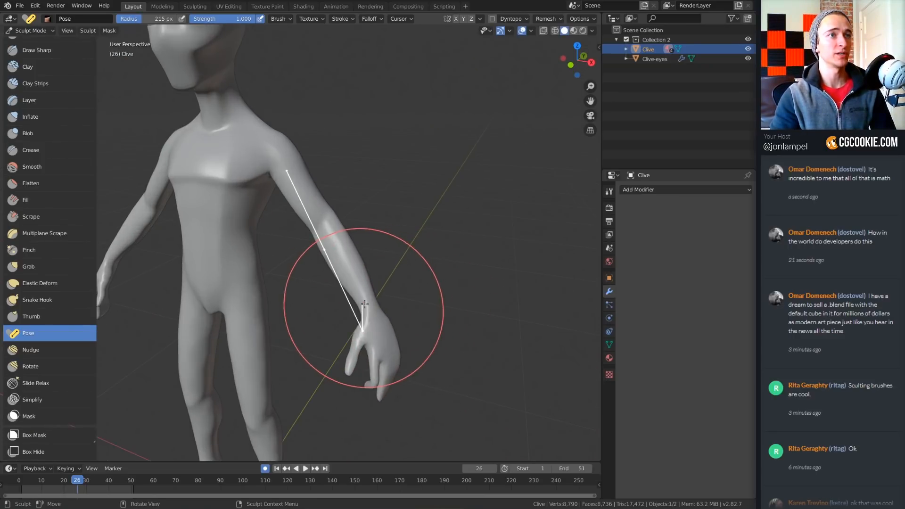
middle_click_drag(379, 343, 347, 319)
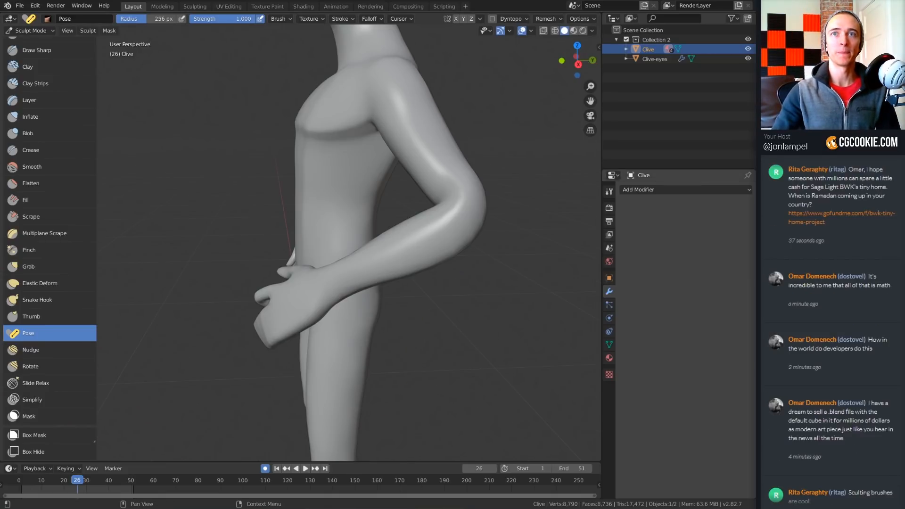
- Select the Clay Strips brush and set its radius to 138 px
scroll(59, 55, "up", 1)
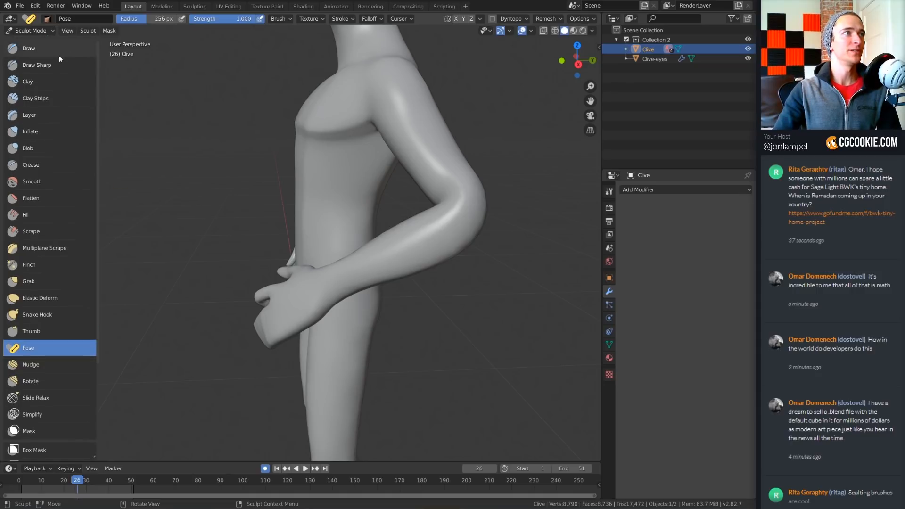
left_click(36, 98)
key("f")
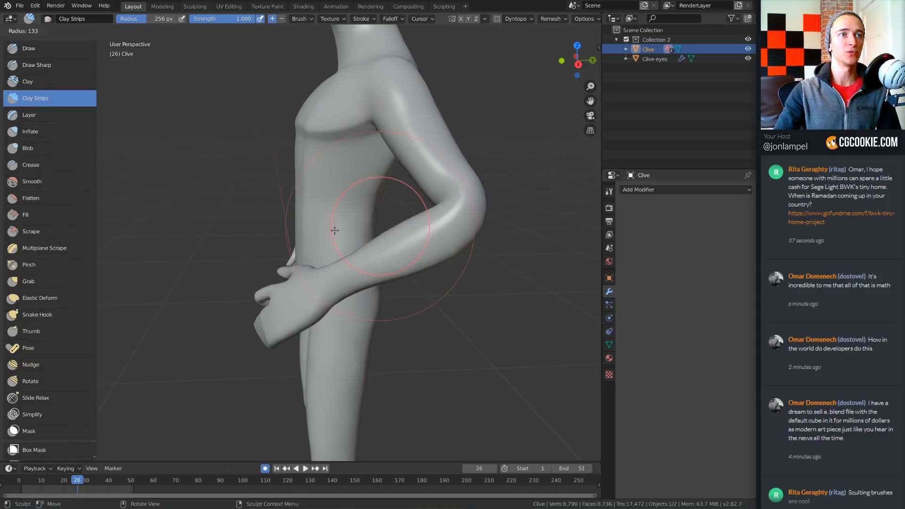
left_click(301, 226)
- Switch to the Clay brush, set its radius to 72 px, and make a stroke on Clive's chest
middle_click_drag(263, 201, 282, 245)
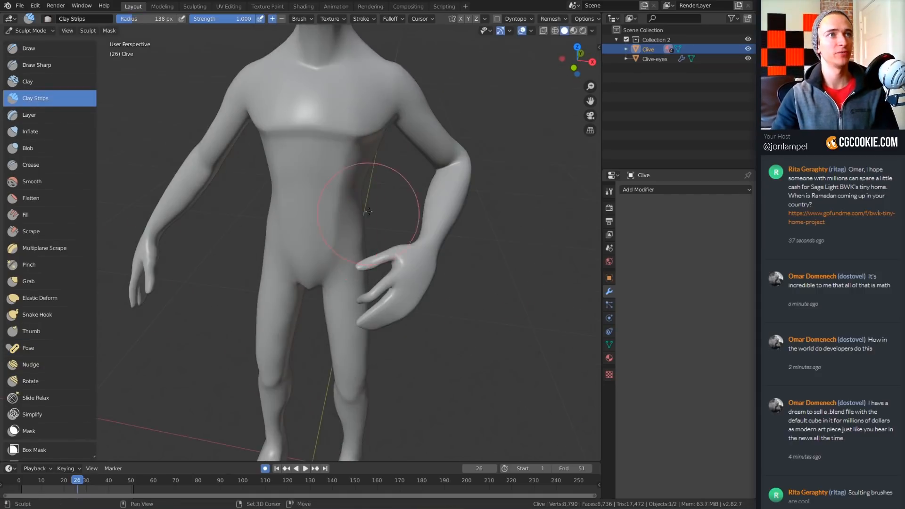
scroll(303, 283, "up", 5)
key("c")
key("f")
left_click(370, 212)
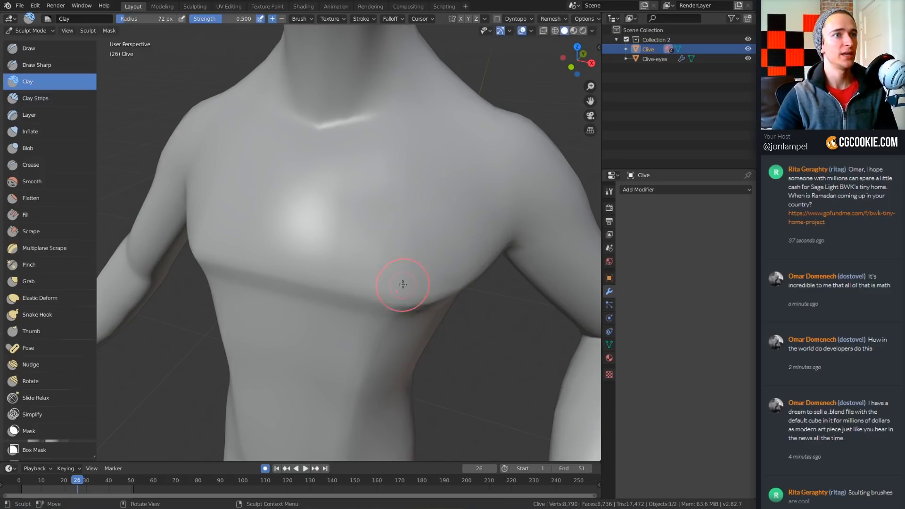
middle_click_drag(402, 284, 380, 210)
left_click_drag(377, 210, 359, 230)
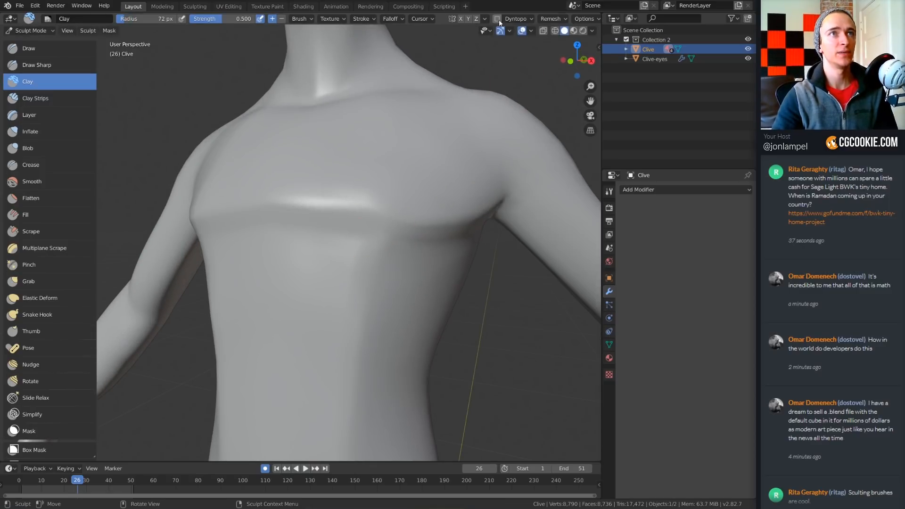
- Enable Dyntopo on Clive and sculpt the area just below the chest with the 72 px Clay brush
left_click(497, 19)
left_click(460, 47)
mouse_move(303, 262)
left_mouse_down()
mouse_move(348, 306)
mouse_move(344, 321)
left_mouse_up()
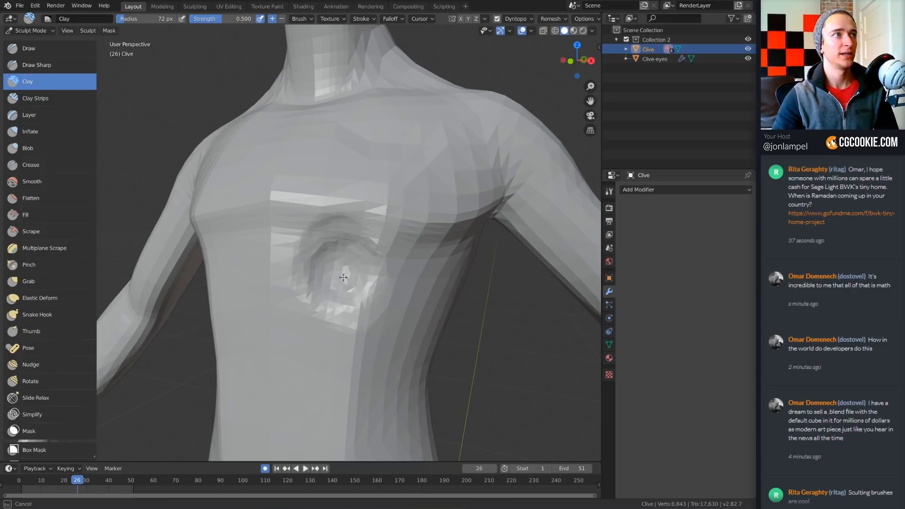
- Raise a rounded bump inside the sculpted hollow below Clive's chest with the 72 px Blob brush
left_click(41, 149)
left_click_drag(329, 270, 335, 278)
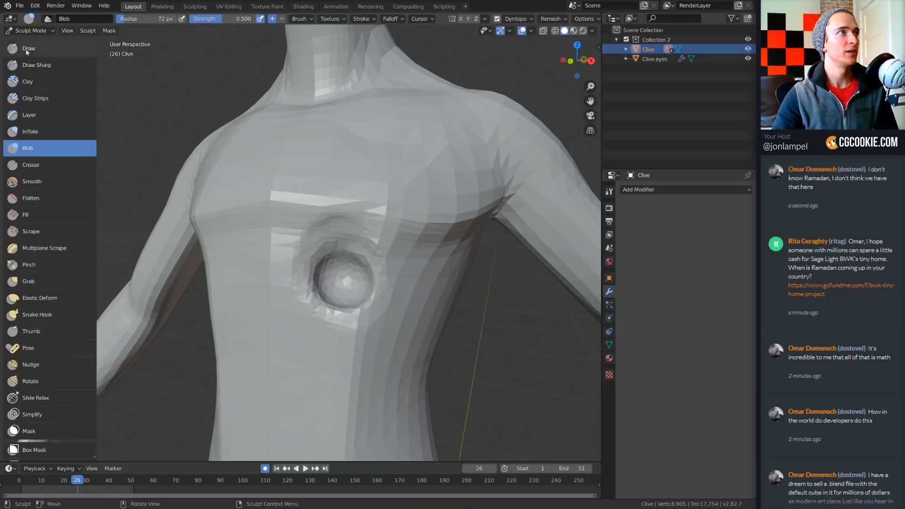
- Switch to the Clay brush, set its radius to 116 px, and make a stroke up Clive's side toward the bump
left_click(46, 86)
key("f")
left_click(362, 245)
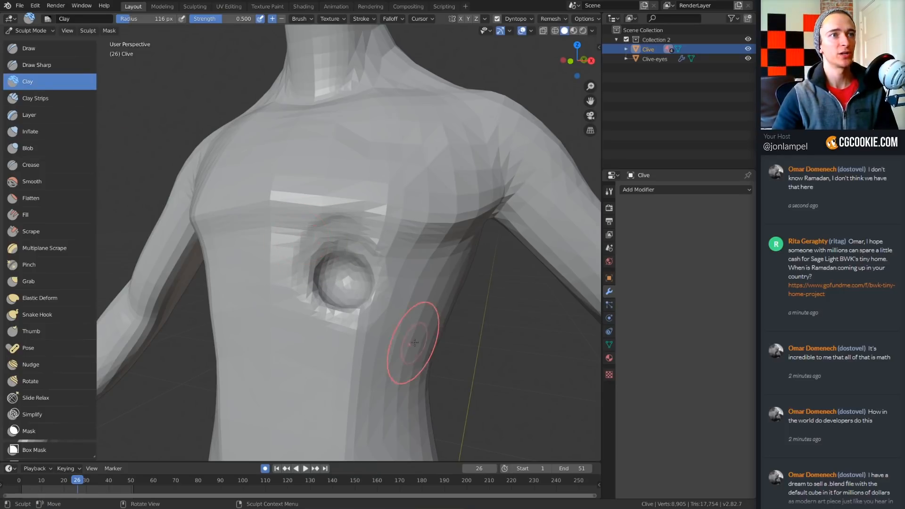
middle_click_drag(379, 348, 400, 347)
mouse_move(399, 347)
left_mouse_down()
mouse_move(385, 269)
mouse_move(400, 278)
left_mouse_up()
- Enlarge the Clay brush radius to 192 px, build up clay over the bump below Clive's chest, and smooth it
key("f")
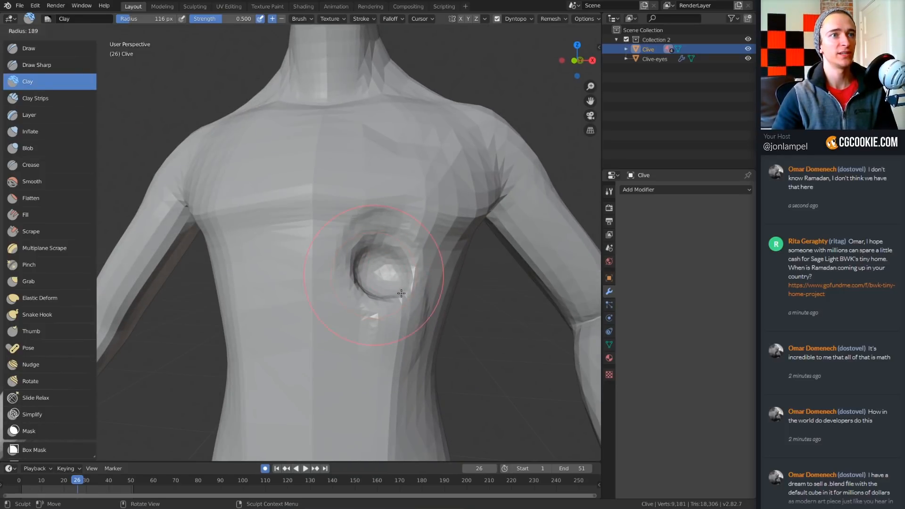
left_click(427, 280)
mouse_move(344, 277)
left_mouse_down()
mouse_move(369, 264)
mouse_move(384, 278)
mouse_move(375, 290)
mouse_move(384, 270)
mouse_move(391, 278)
left_mouse_up()
mouse_move(427, 293)
middle_mouse_down()
mouse_move(466, 302)
mouse_move(446, 313)
mouse_move(282, 274)
middle_mouse_up()
mouse_move(254, 249)
left_mouse_down()
mouse_move(227, 229)
mouse_move(287, 250)
left_mouse_up()
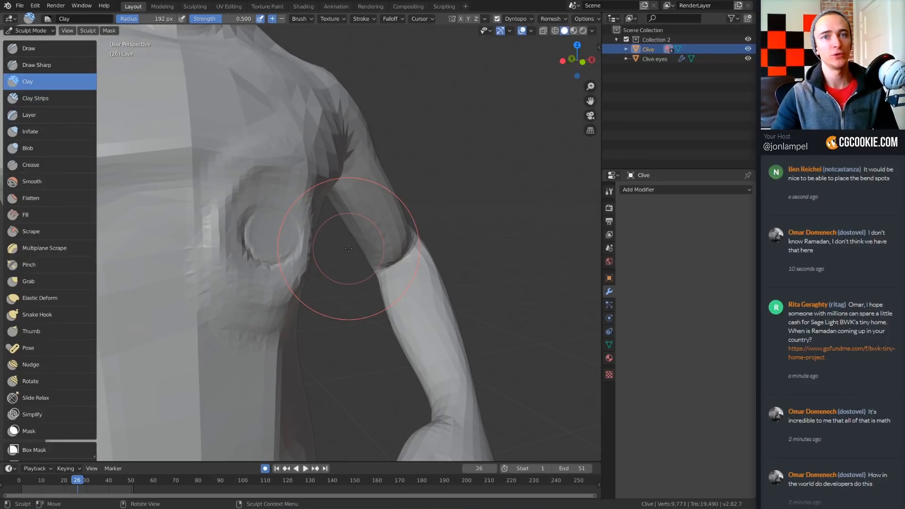
middle_click_drag(337, 245, 295, 250)
mouse_move(231, 258)
left_mouse_down("shift")
mouse_move(218, 233)
mouse_move(226, 215)
left_mouse_up("shift")
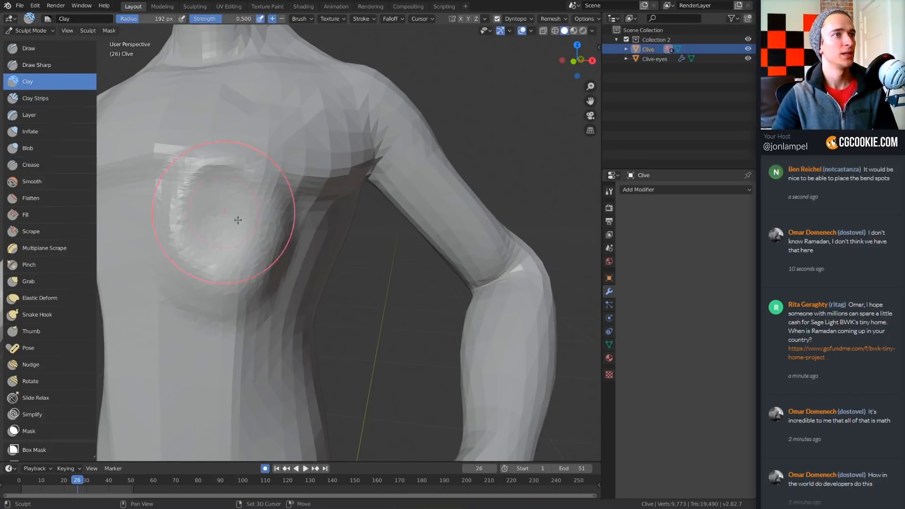
- Undo the Clay and Blob strokes below Clive's chest, including the previous 72 px Clay stroke
middle_click_drag(238, 220, 326, 259)
key("ctrl+z")
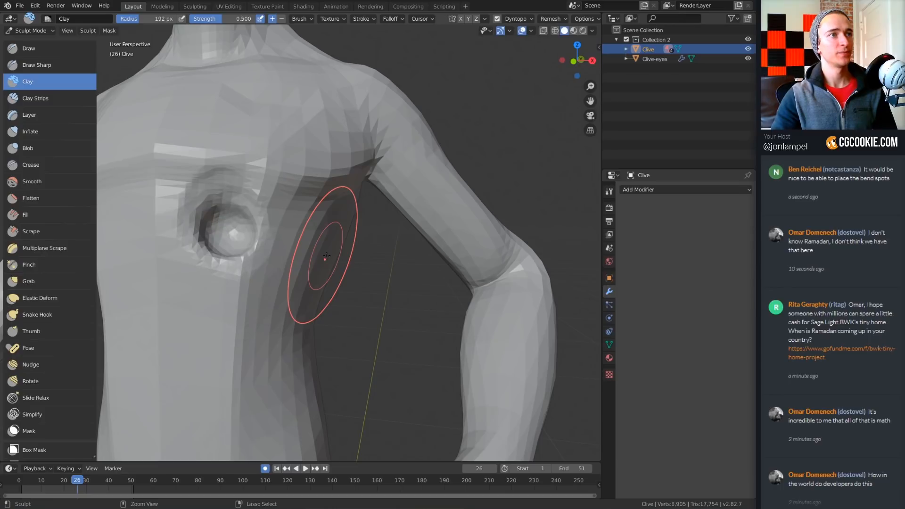
key("ctrl+z")
key("ctrl+z")
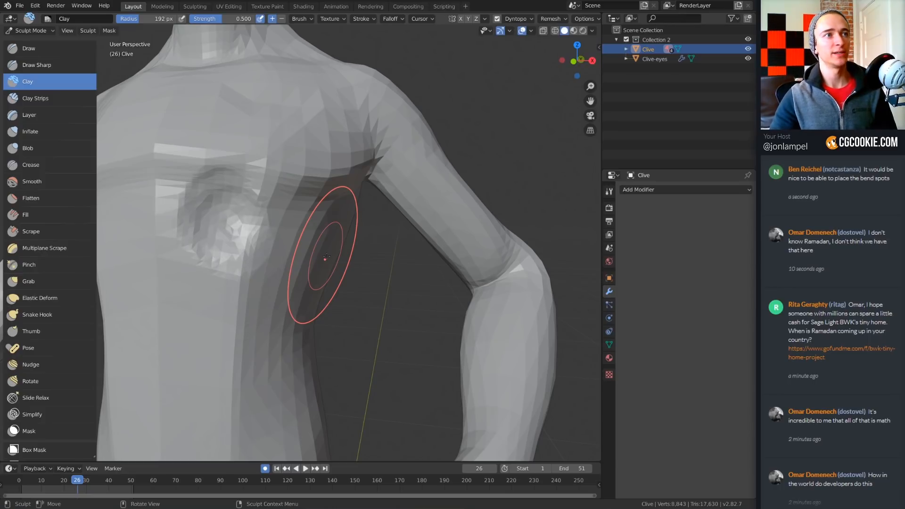
key("ctrl+z")
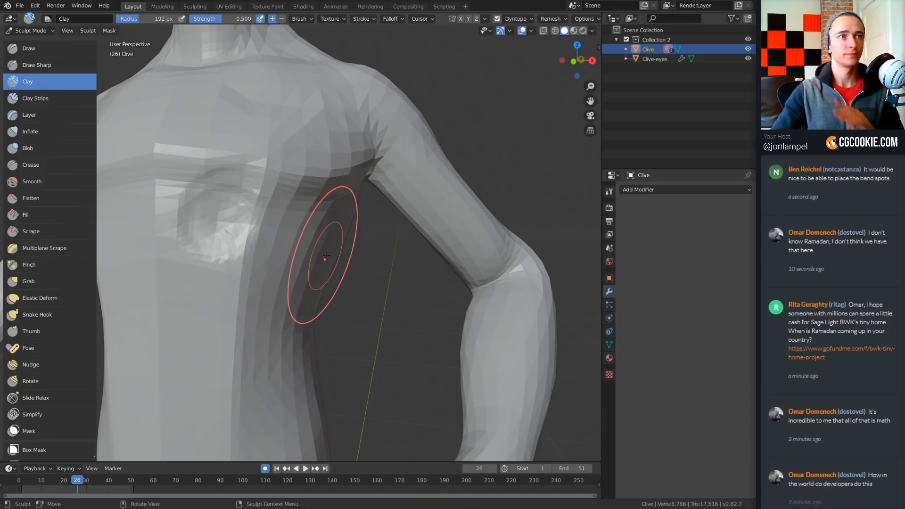
- Switch to the Clay Strips brush and sculpt rough strokes around the left side of Clive's chest at a 25 px radius
left_click(44, 98)
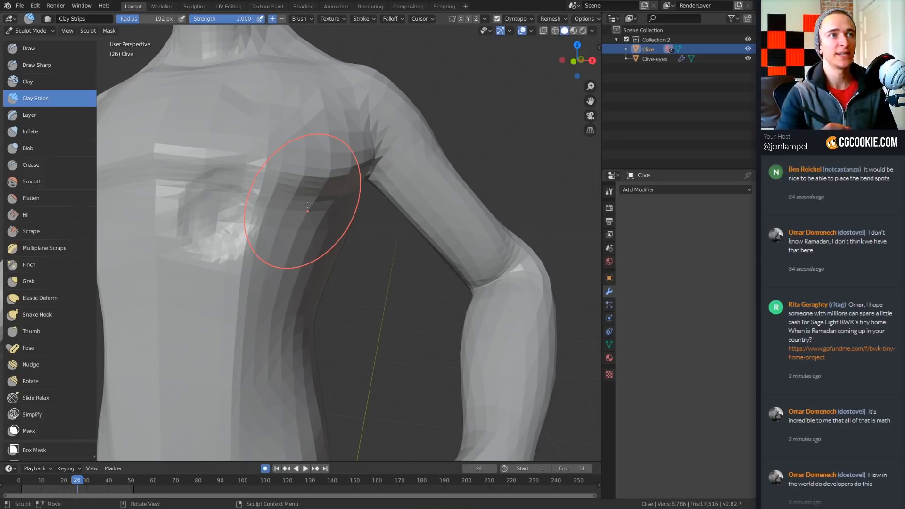
key("shift+f")
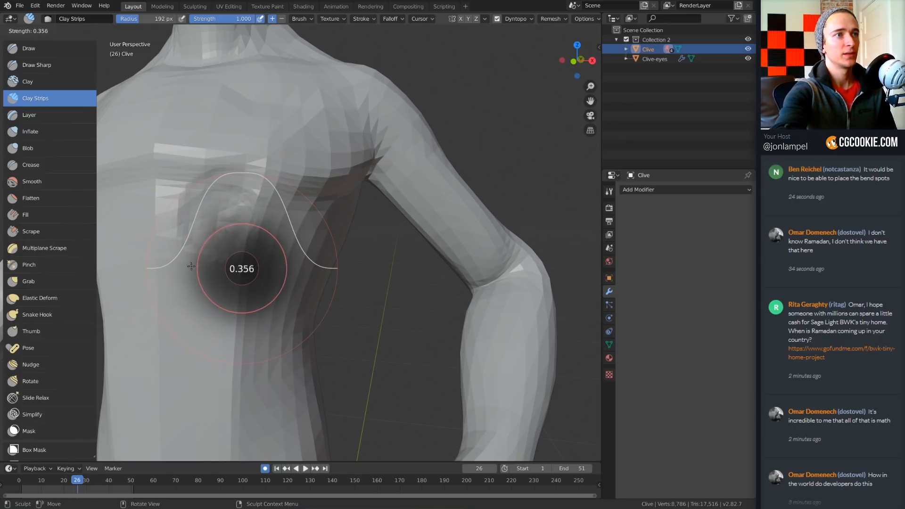
left_click(191, 266)
mouse_move(185, 313)
left_mouse_down()
mouse_move(259, 333)
mouse_move(200, 257)
mouse_move(228, 219)
left_mouse_up()
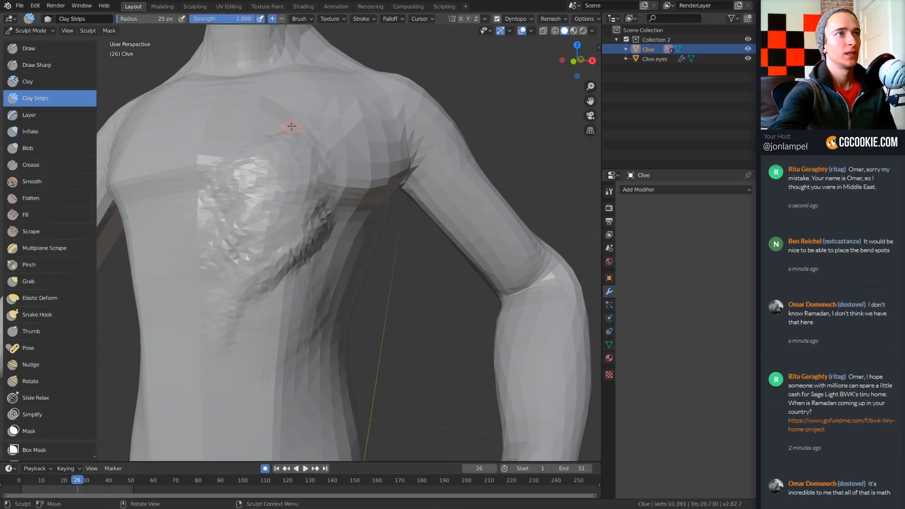
mouse_move(271, 130)
left_mouse_down()
mouse_move(281, 132)
mouse_move(282, 179)
left_mouse_up()
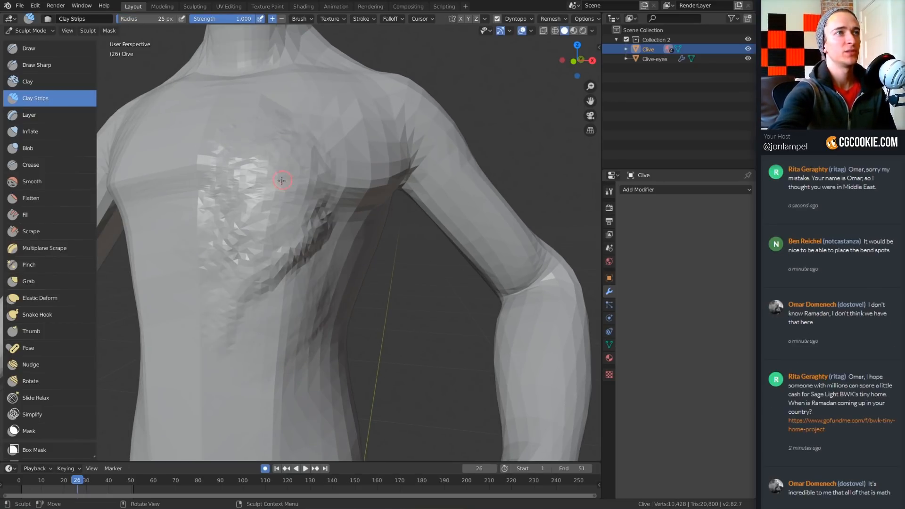
- Set the Clay Strips radius to 47 px with strength 1.000, build up strips across Clive's left chest, and smooth the inner area
key("f")
left_click(283, 179)
key("shift+f")
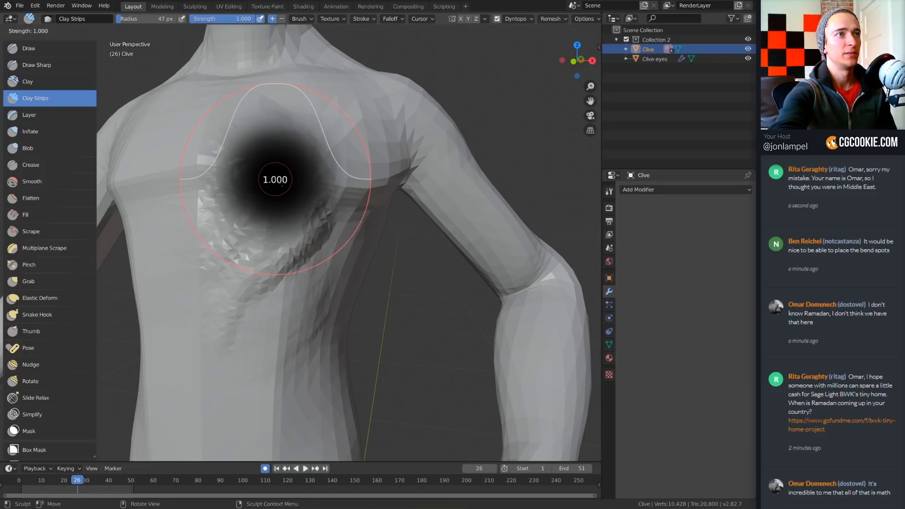
left_click(284, 178)
mouse_move(298, 159)
left_mouse_down()
mouse_move(340, 138)
mouse_move(274, 162)
mouse_move(306, 171)
mouse_move(264, 198)
mouse_move(329, 274)
left_mouse_up()
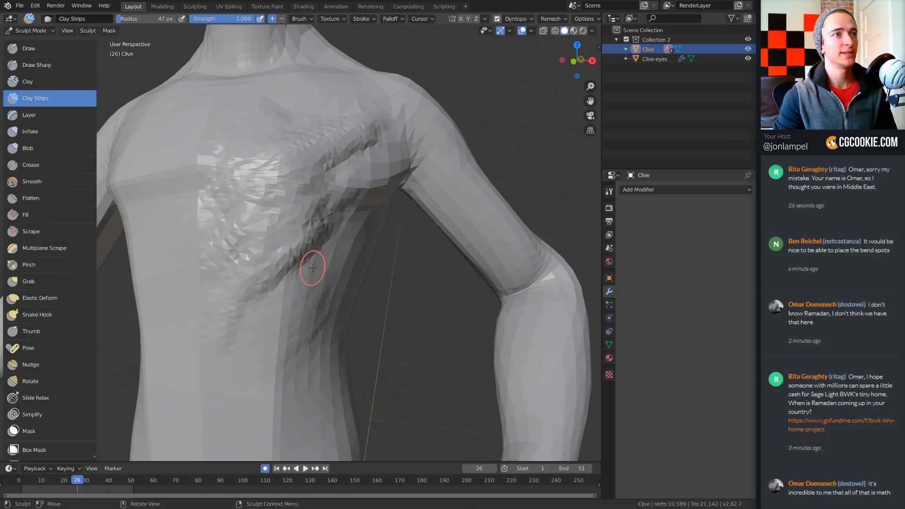
mouse_move(326, 251)
middle_mouse_down()
mouse_move(208, 184)
mouse_move(231, 212)
middle_mouse_up()
mouse_move(230, 212)
left_mouse_down("shift")
mouse_move(278, 172)
mouse_move(306, 203)
mouse_move(325, 204)
left_mouse_up("shift")
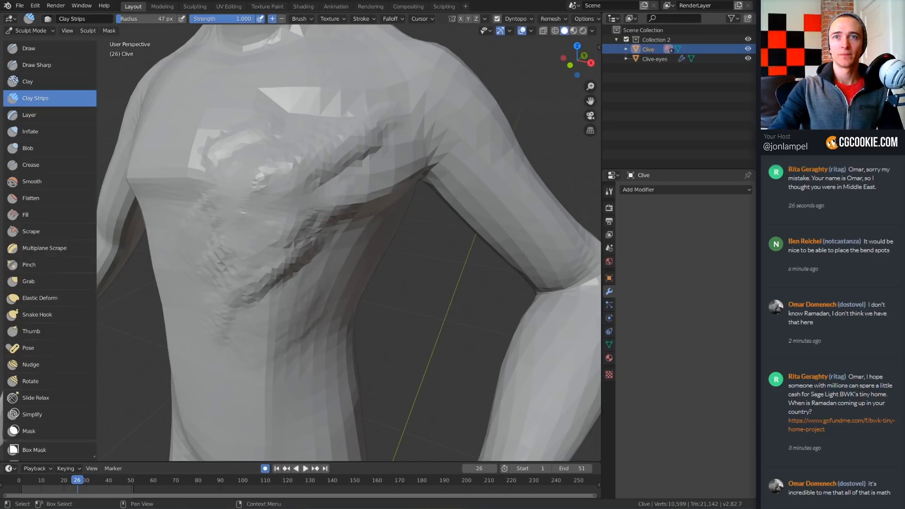
- Turn off Dyntopo for Clive
scroll(424, 198, "down", 5)
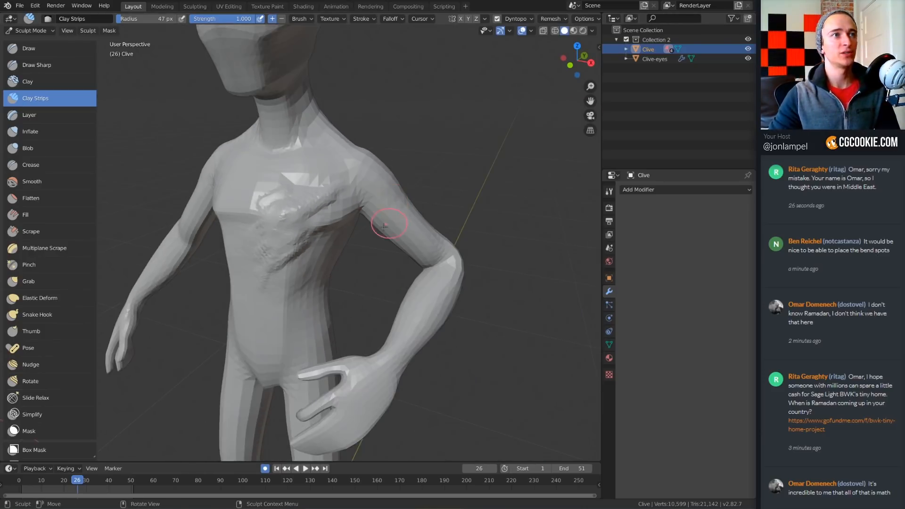
middle_click_drag(387, 219, 438, 209)
middle_click_drag(311, 254, 461, 178)
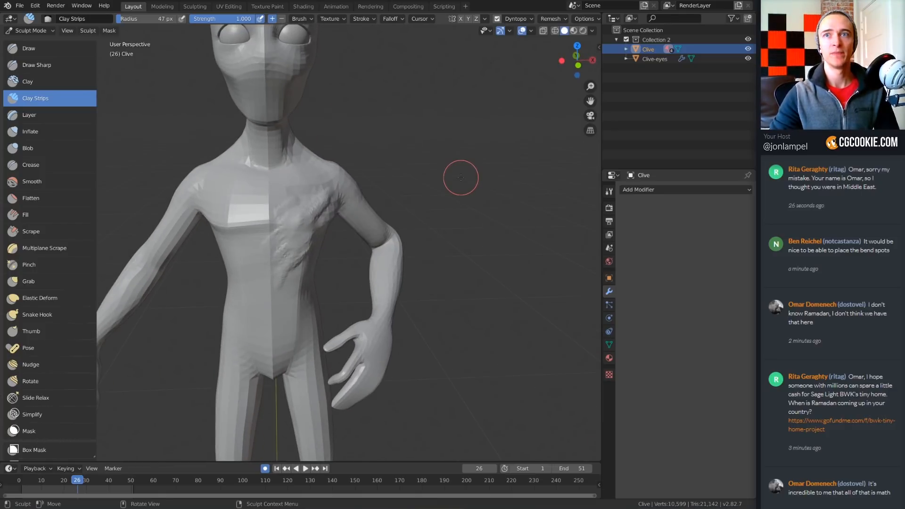
left_click(498, 18)
mouse_move(439, 107)
middle_mouse_down()
mouse_move(412, 134)
mouse_move(409, 109)
middle_mouse_up()
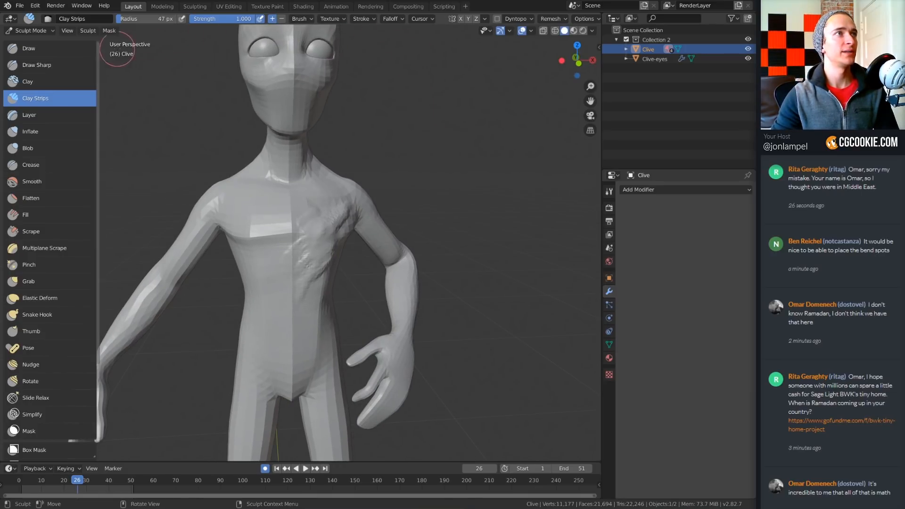
- Show the active tool's settings in the viewport sidebar and expand the Dyntopo settings
left_click(88, 31)
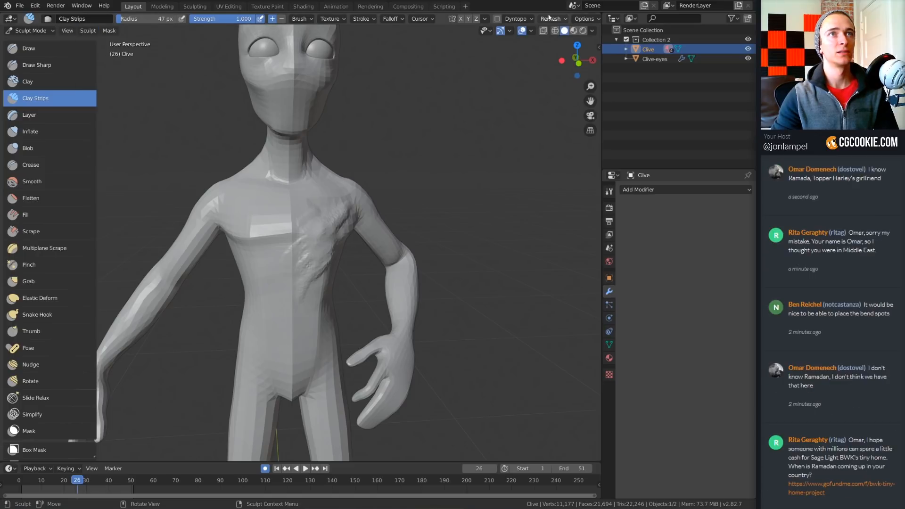
key("n")
left_click(527, 343)
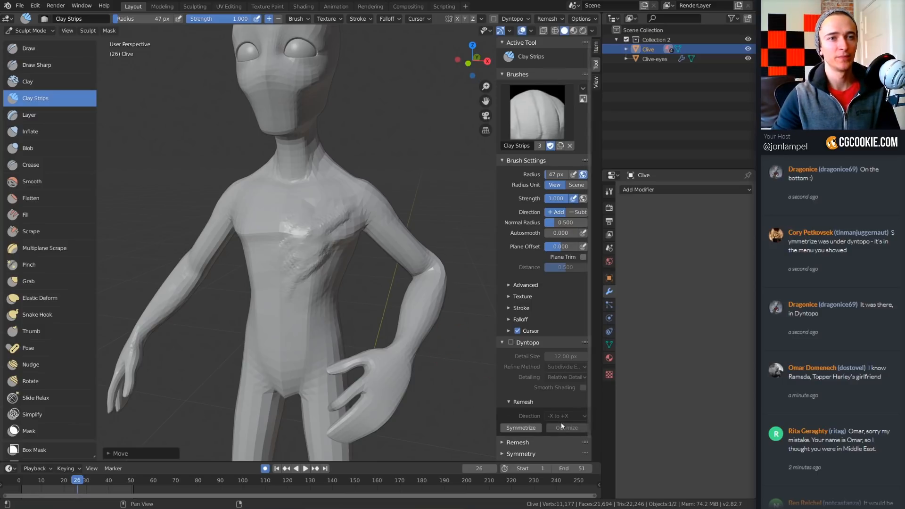
- Try symmetrizing Clive in the -X to +X direction, and undo it
left_click(514, 427)
scroll(325, 284, "down", 3)
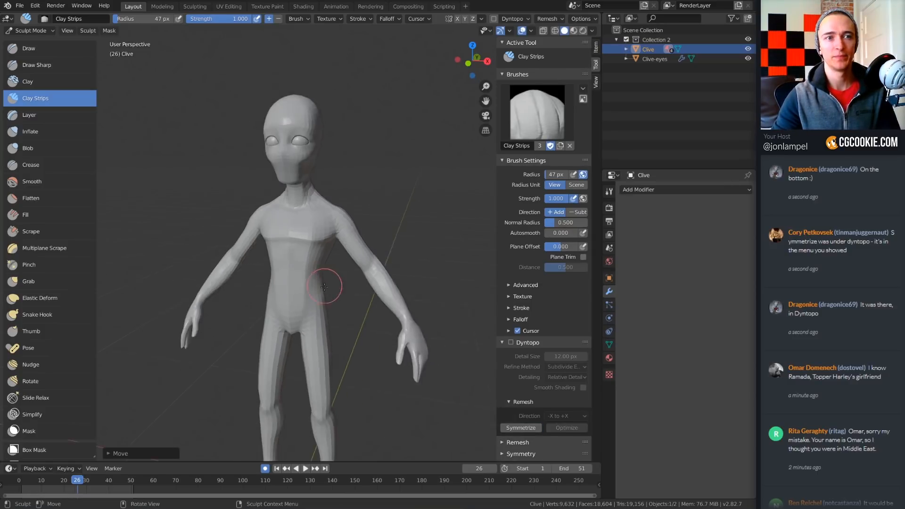
middle_click_drag(325, 285, 357, 295)
key("ctrl+z")
- Set the symmetrize direction to +X to -X, symmetrize Clive, and undo the result
left_click(575, 416)
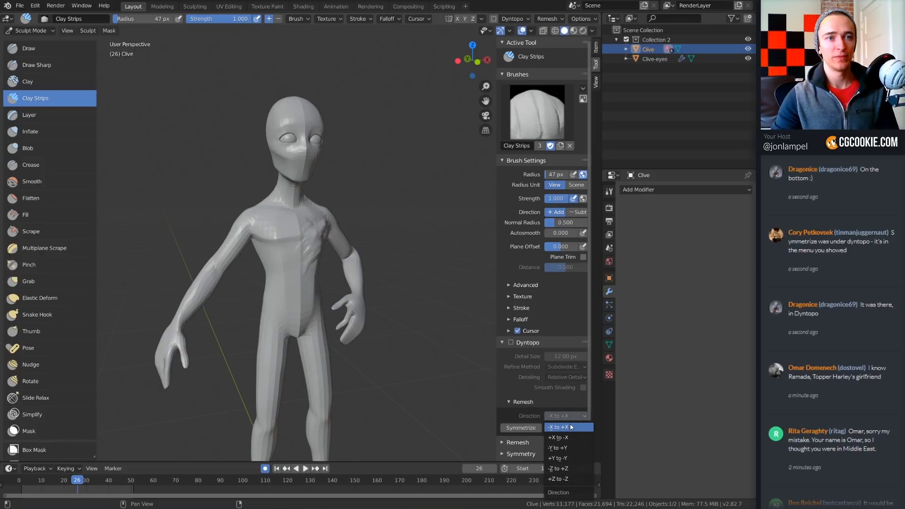
left_click(583, 426)
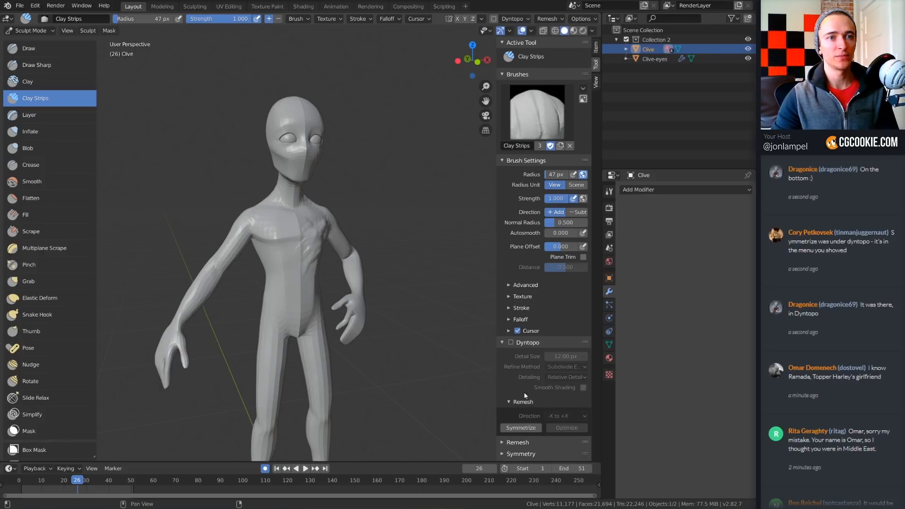
left_click(551, 415)
left_click(559, 437)
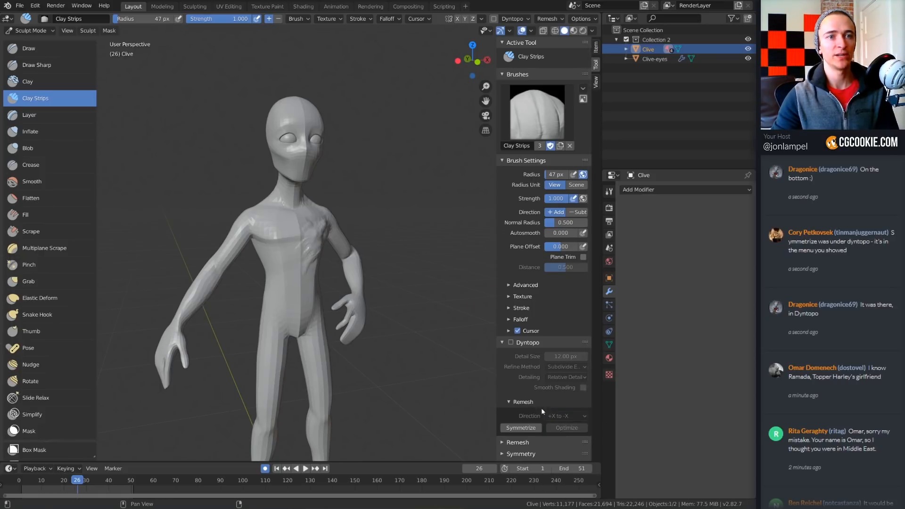
left_click(521, 427)
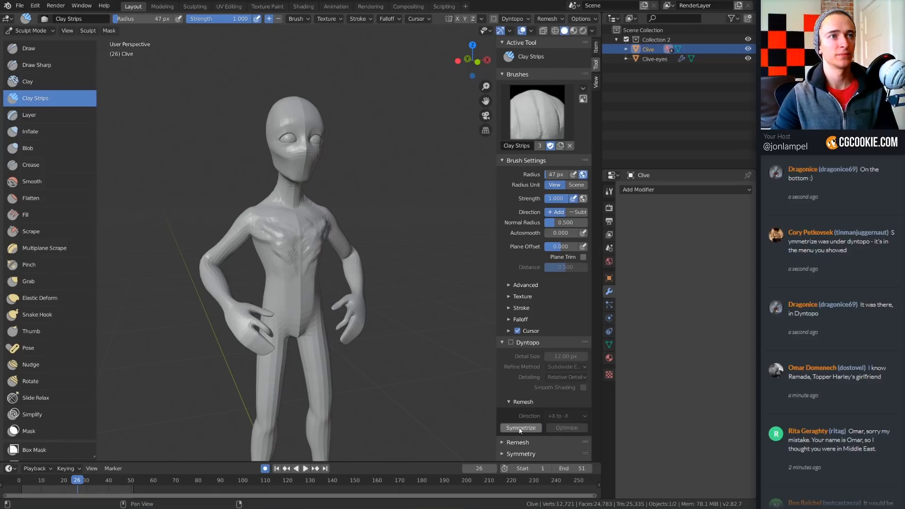
key("ctrl+z")
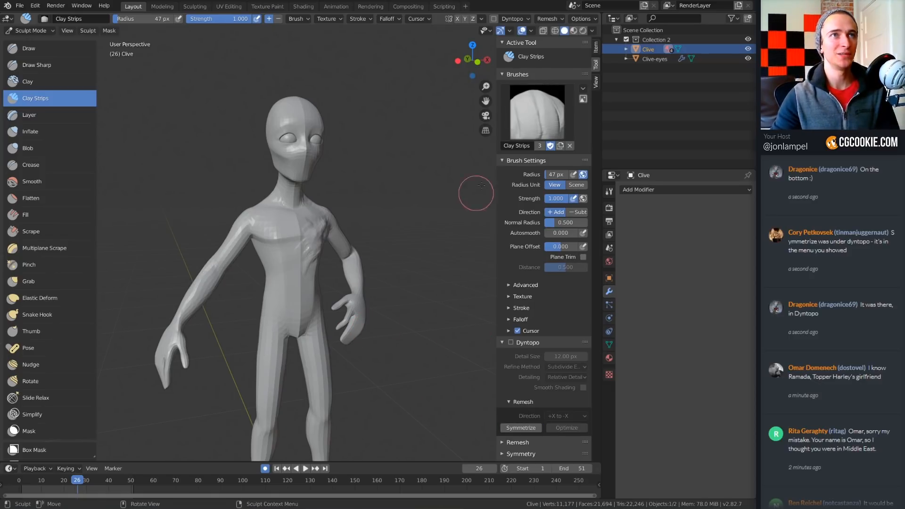
- Set the symmetrize direction to -Y to +Y, symmetrize Clive front to back, and undo the result
left_click(548, 417)
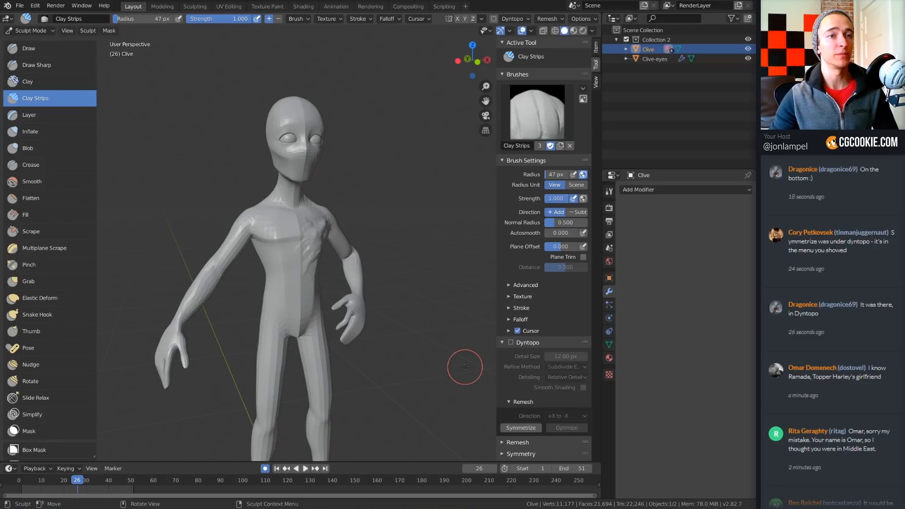
left_click(568, 416)
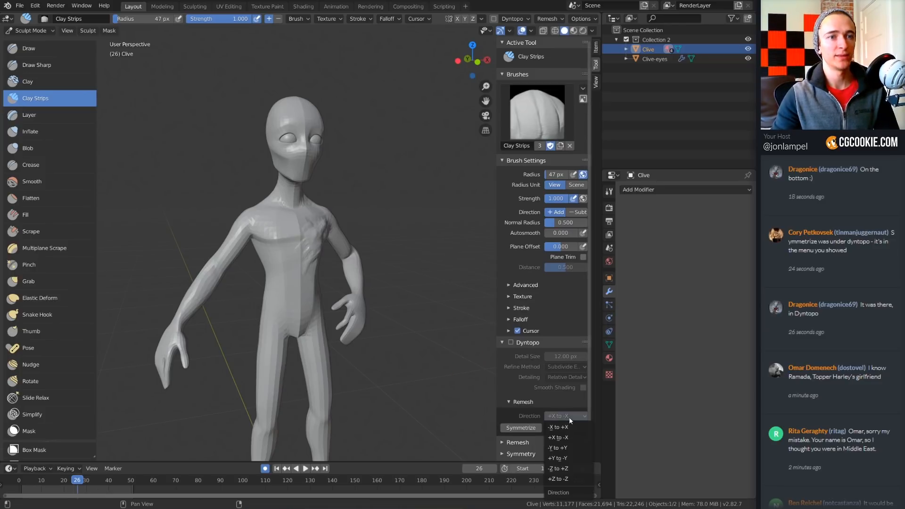
left_click(568, 448)
middle_click_drag(256, 384, 357, 384)
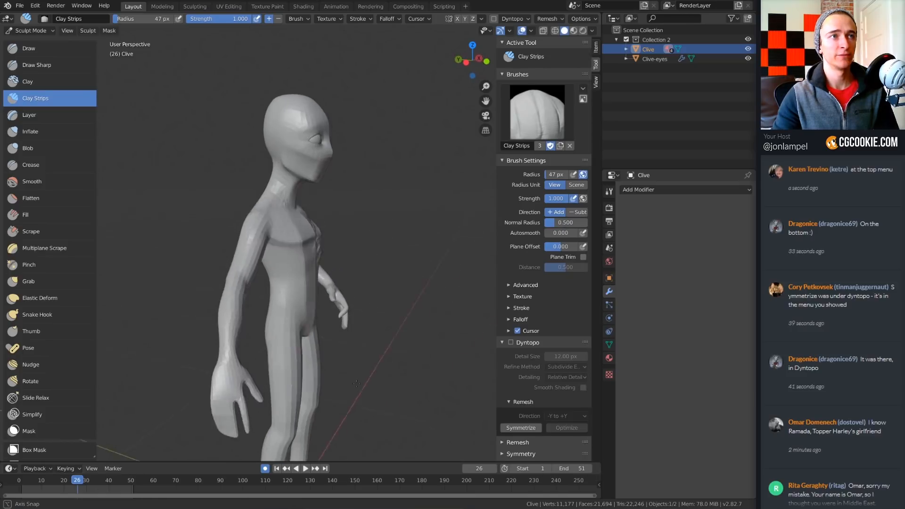
left_click(521, 428)
middle_click_drag(358, 330, 377, 315)
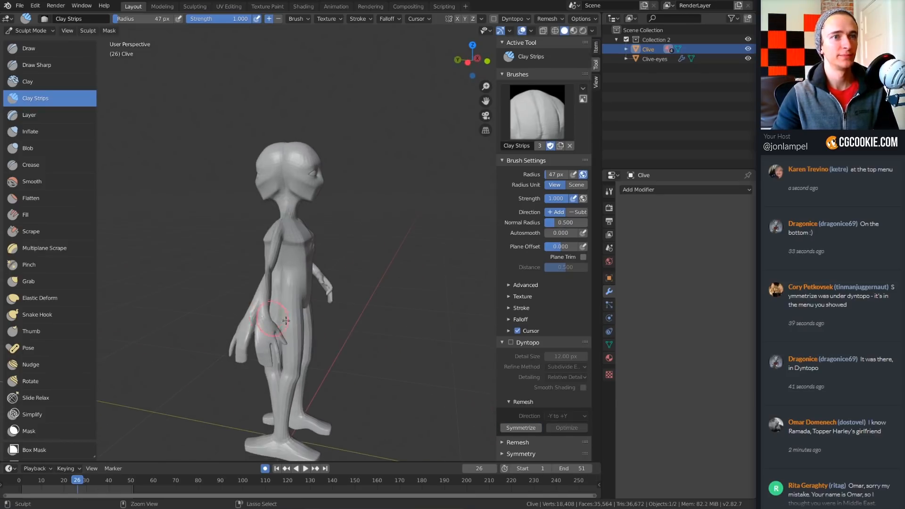
key("ctrl+z")
- Set the symmetrize direction to -Z to +Z, symmetrize Clive vertically, and undo the result
left_click(563, 415)
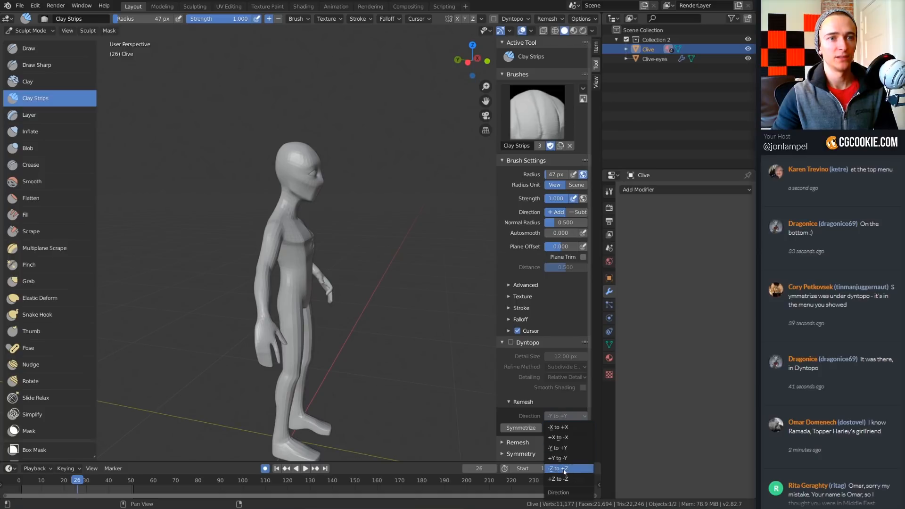
left_click(564, 470)
left_click(521, 427)
middle_click_drag(344, 353, 308, 351)
key("ctrl+z")
- Set the symmetrize direction to +Z to -Z, symmetrize Clive, and undo the result
left_click(558, 417)
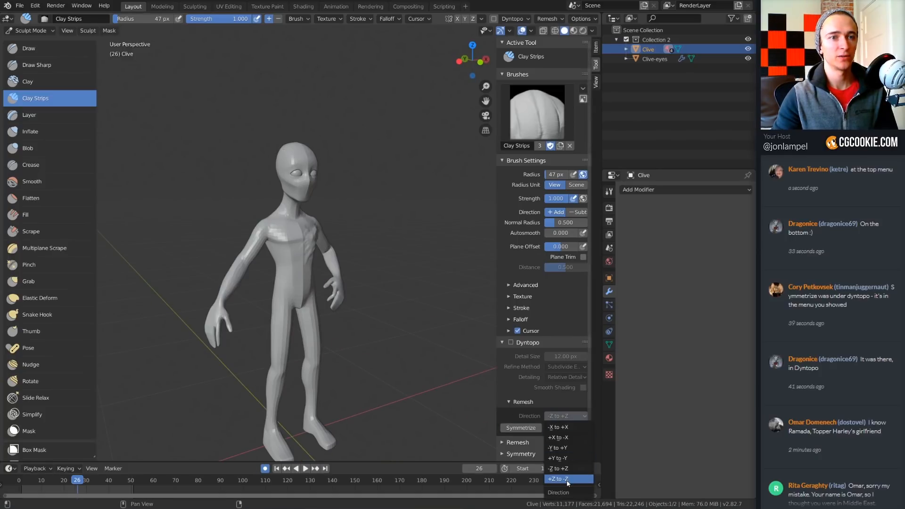
left_click(568, 479)
left_click(521, 427)
scroll(322, 402, "down", 5)
middle_click_drag(325, 401, 328, 379)
key("ctrl+z")
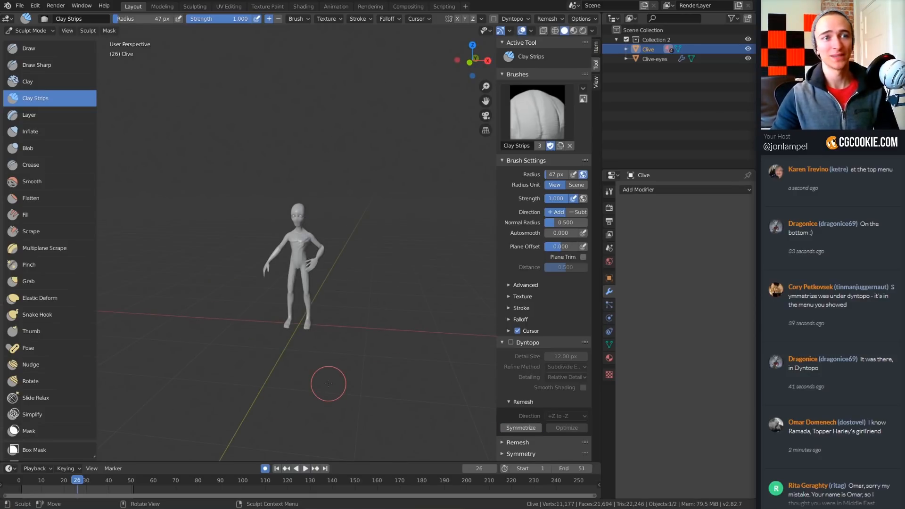
- Collapse the Dyntopo settings and select the Scrape brush for sculpting Clive
left_click(546, 343)
key("KP_Decimal")
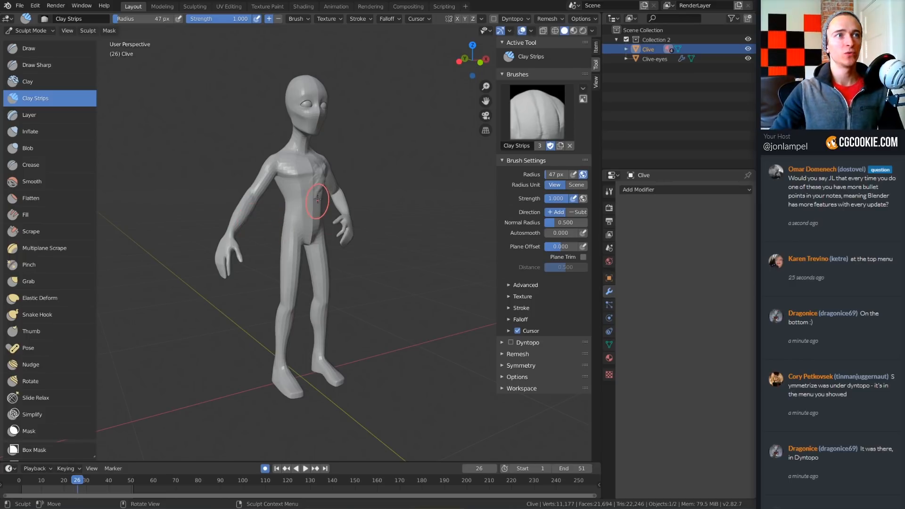
middle_click_drag(309, 192, 260, 192)
scroll(260, 192, "up", 3)
left_click(39, 234)
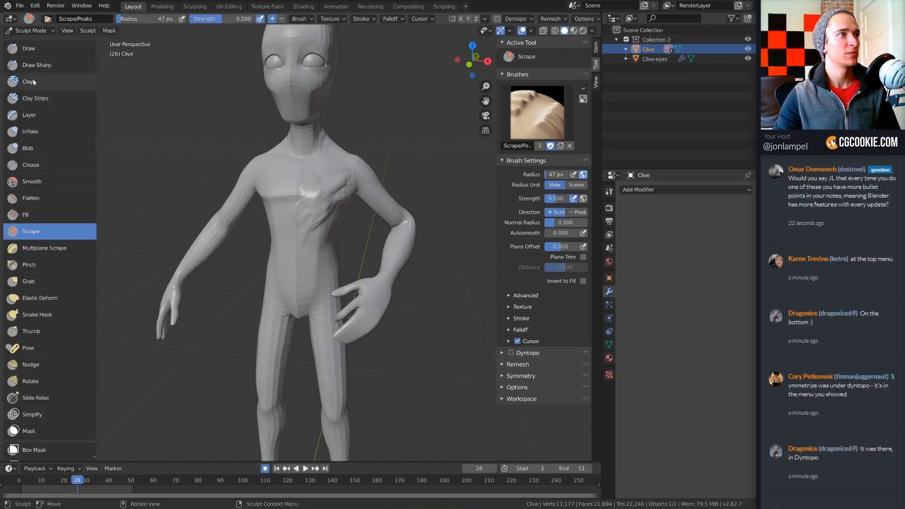
- Switch the sculpting brush to Clay Strips, Draw and Draw Sharp in turn
left_click(36, 98)
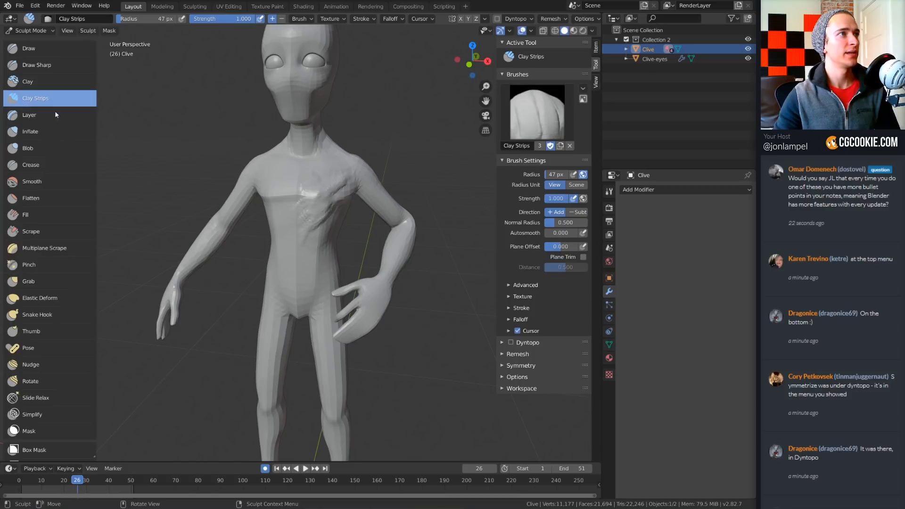
left_click(84, 48)
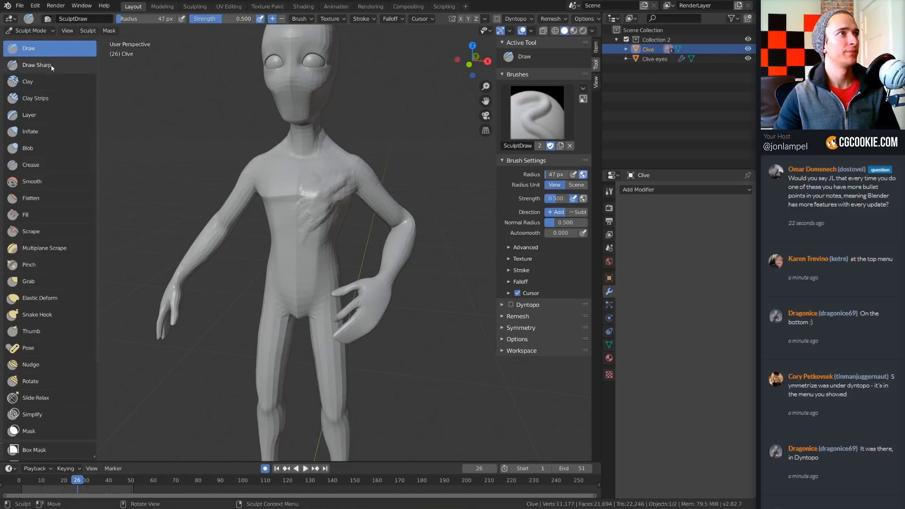
left_click(52, 66)
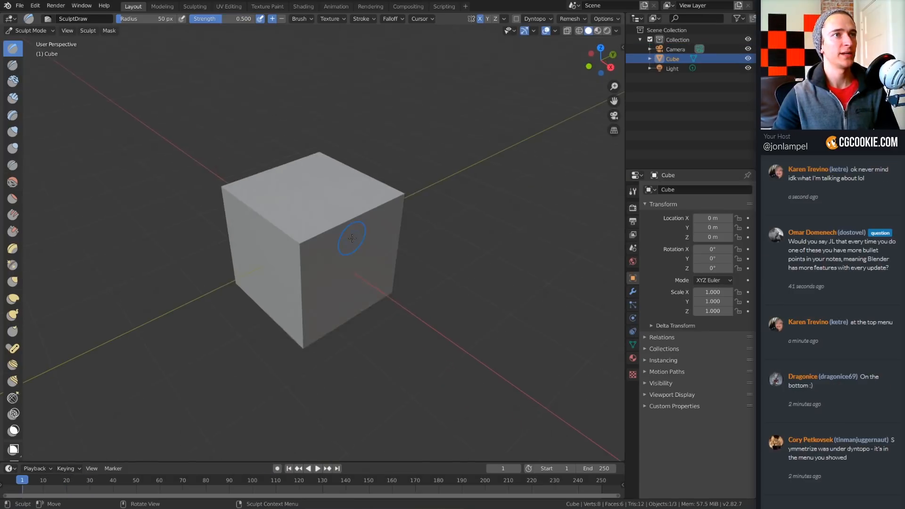
- Open the Sculpting workspace for the cube, set the Draw brush radius to 140 px, and show the brush names
left_click(195, 6)
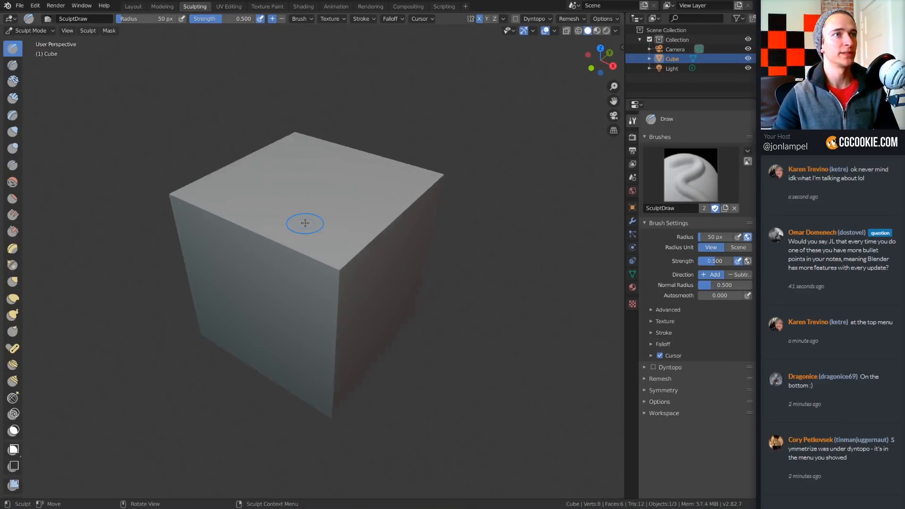
scroll(305, 223, "up", 1)
key("f")
left_click(369, 198)
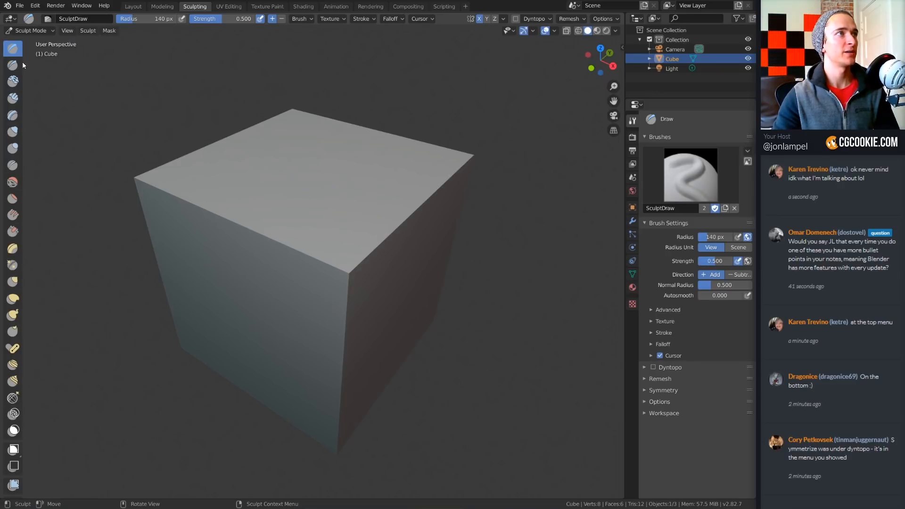
left_click_drag(26, 60, 97, 60)
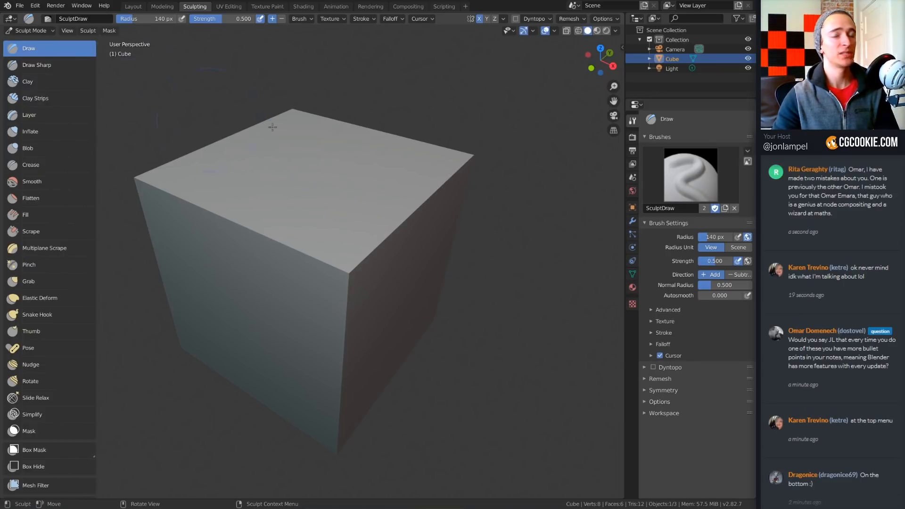
- Try the Flatten brush, and pull the cube's upper corners inward with the Elastic Deform brush
middle_click_drag(303, 188, 388, 197)
scroll(330, 203, "down", 2)
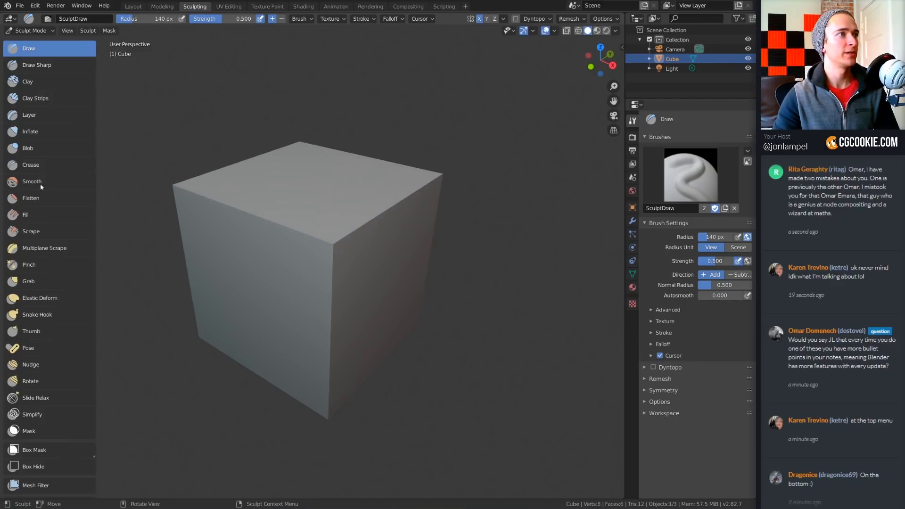
left_click(43, 197)
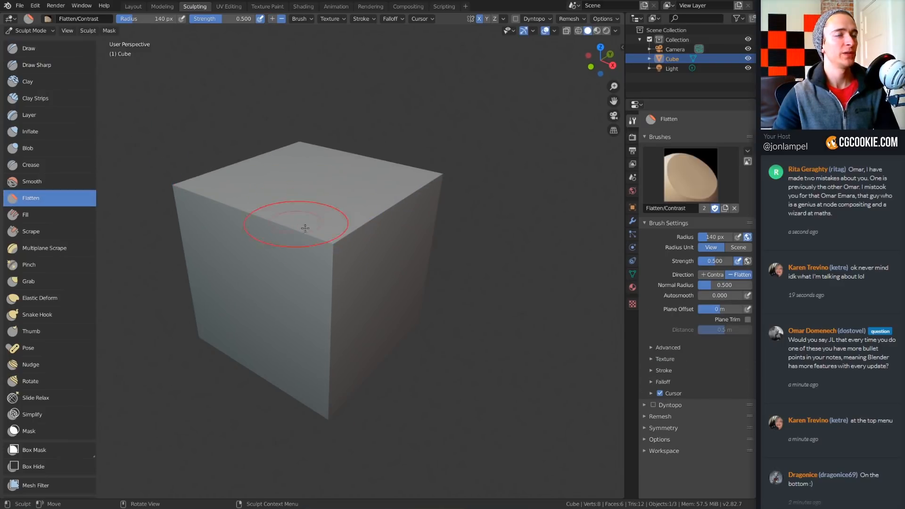
scroll(42, 236, "down", 3)
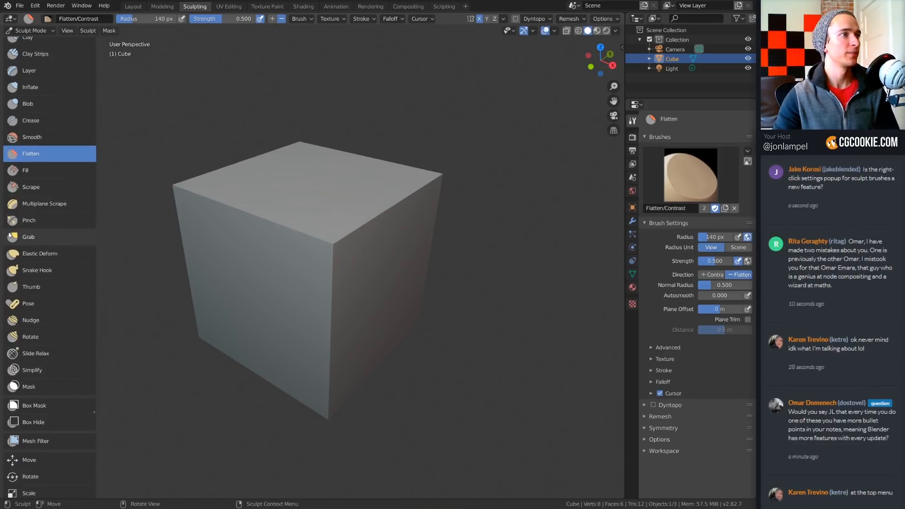
left_click(39, 253)
mouse_move(333, 245)
left_mouse_down()
mouse_move(323, 185)
mouse_move(180, 103)
left_mouse_up()
mouse_move(441, 175)
left_mouse_down()
mouse_move(323, 180)
mouse_move(225, 163)
mouse_move(313, 165)
left_mouse_up()
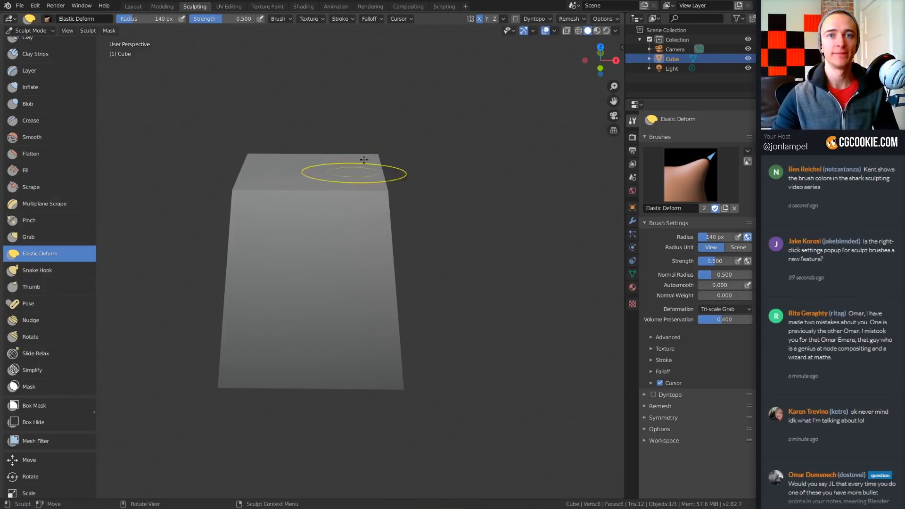
middle_click_drag(404, 182, 403, 195)
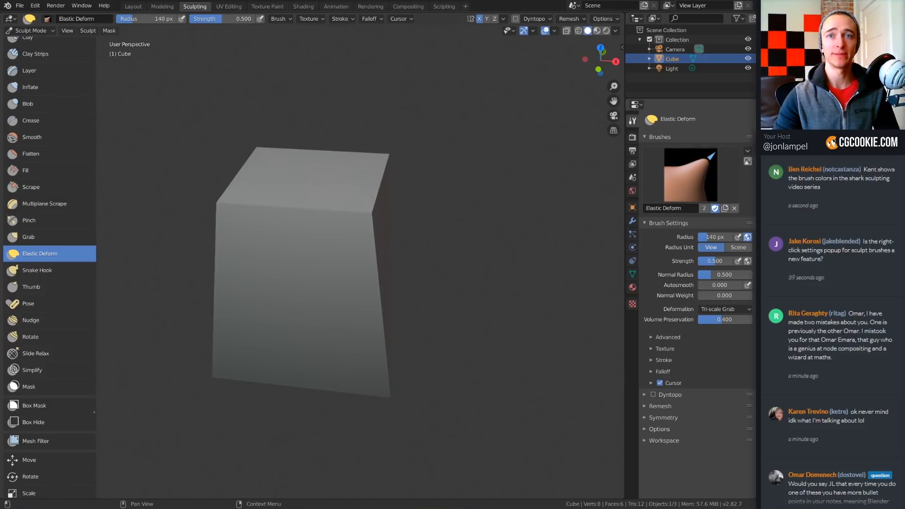
- Leave Sculpt Mode, delete the deformed cube, and return to the Layout workspace
left_click(27, 30)
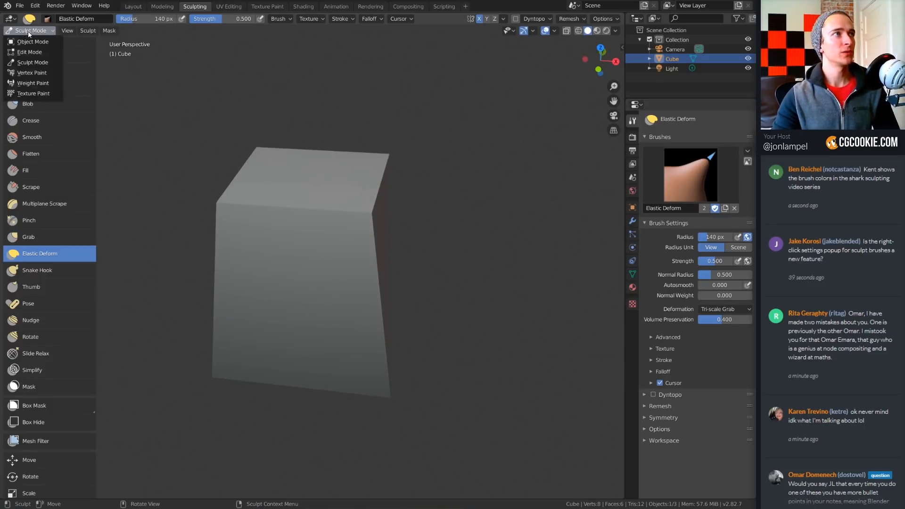
left_click(28, 52)
middle_click_drag(387, 221, 512, 246)
key("Delete")
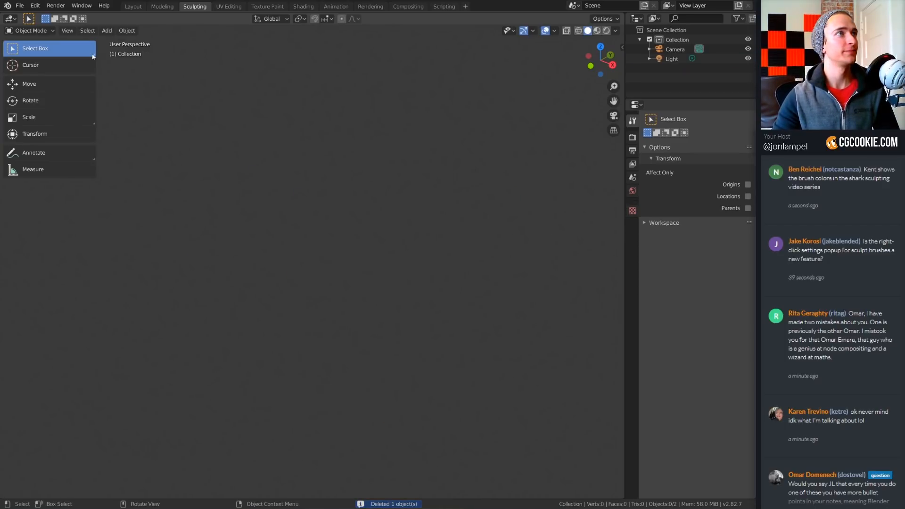
left_click(132, 6)
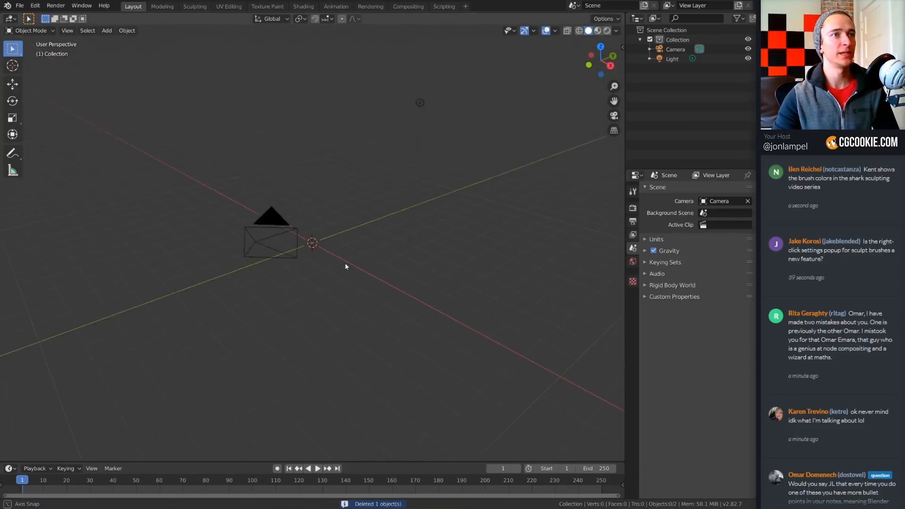
middle_click_drag(346, 267, 368, 255)
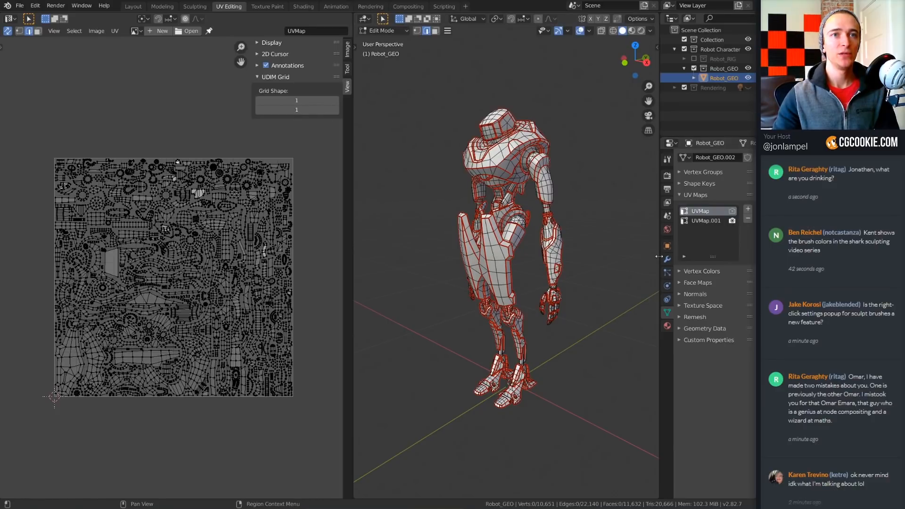
- Make UVMap.001 the robot's active UV map and set the UDIM grid shape to 3 by 1
middle_click_drag(528, 278, 555, 285)
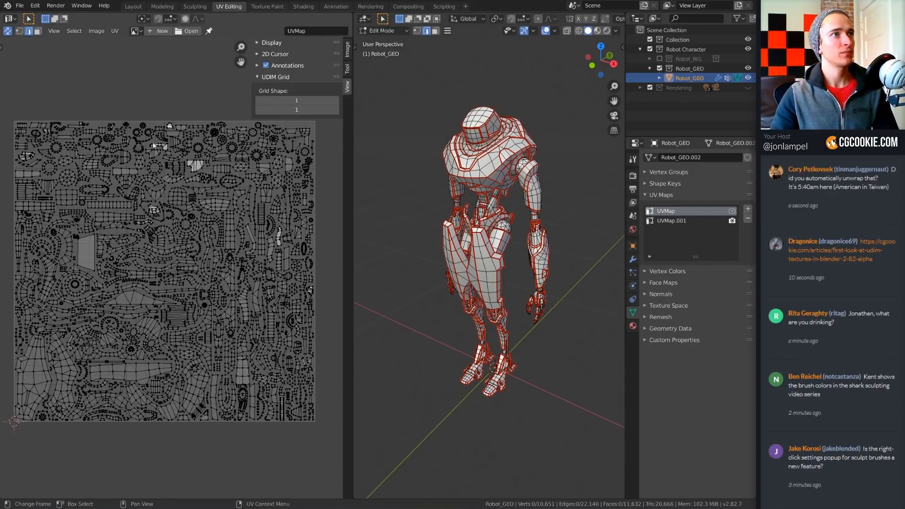
left_click(672, 220)
scroll(288, 260, "down", 3)
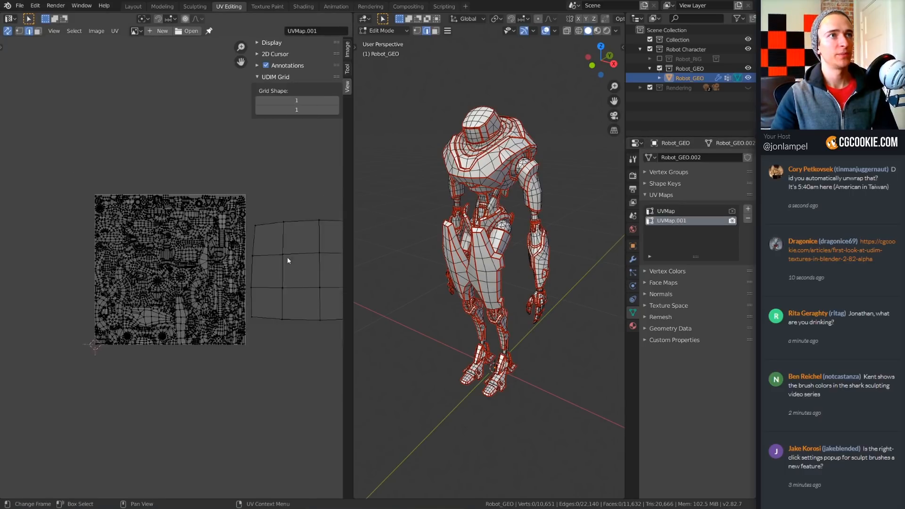
middle_click_drag(337, 253, 229, 249)
scroll(226, 250, "down", 2)
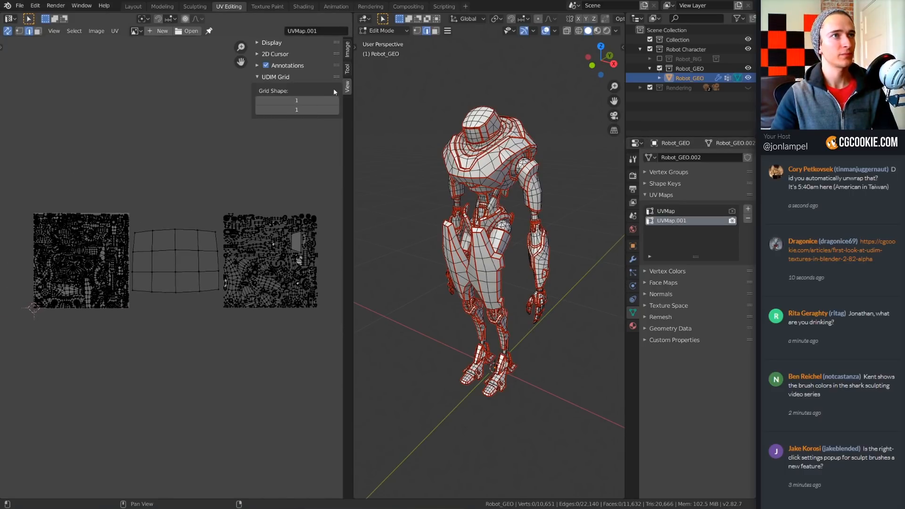
left_click(335, 100)
left_click(335, 101)
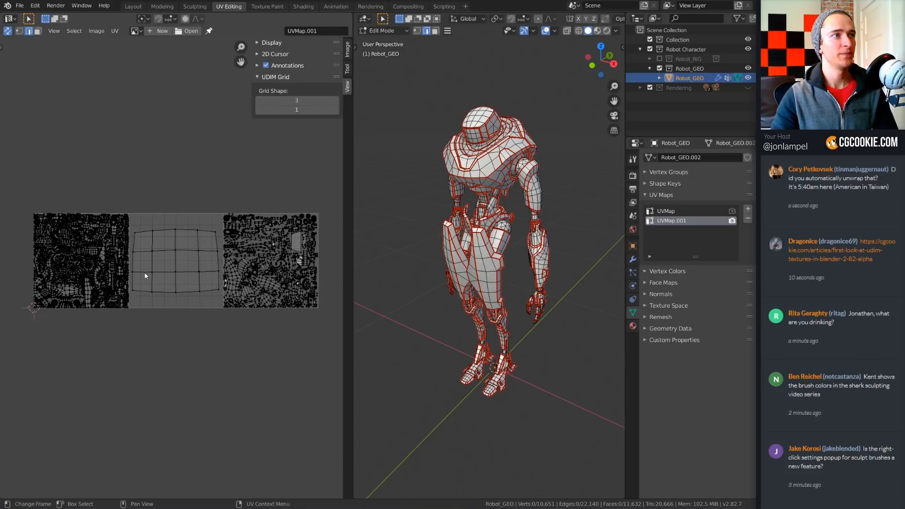
- Select all UV islands in the first UDIM tile to identify the matching robot parts, and clear the selection
scroll(123, 265, "up", 2)
middle_click_drag(123, 266, 241, 257)
scroll(231, 273, "up", 3)
left_click_drag(12, 107, 323, 444)
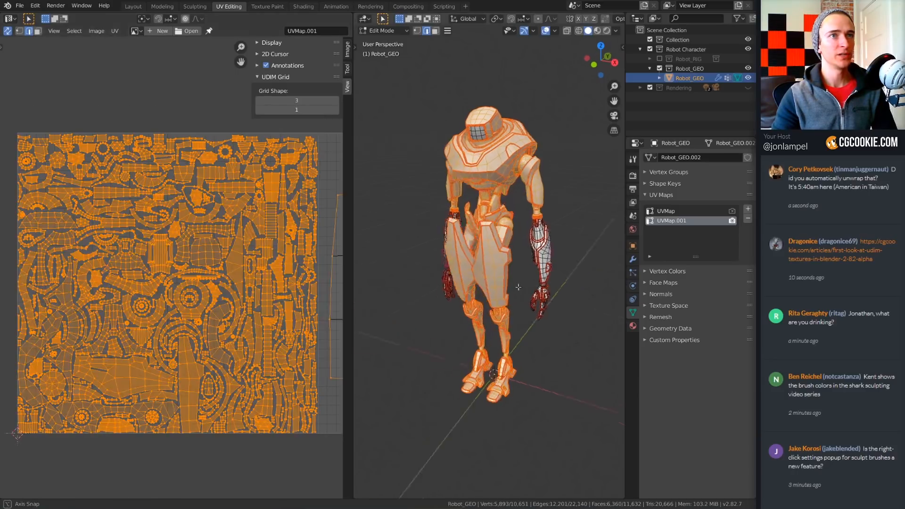
scroll(236, 310, "down", 4)
middle_click_drag(292, 350, 186, 358)
key("alt+a")
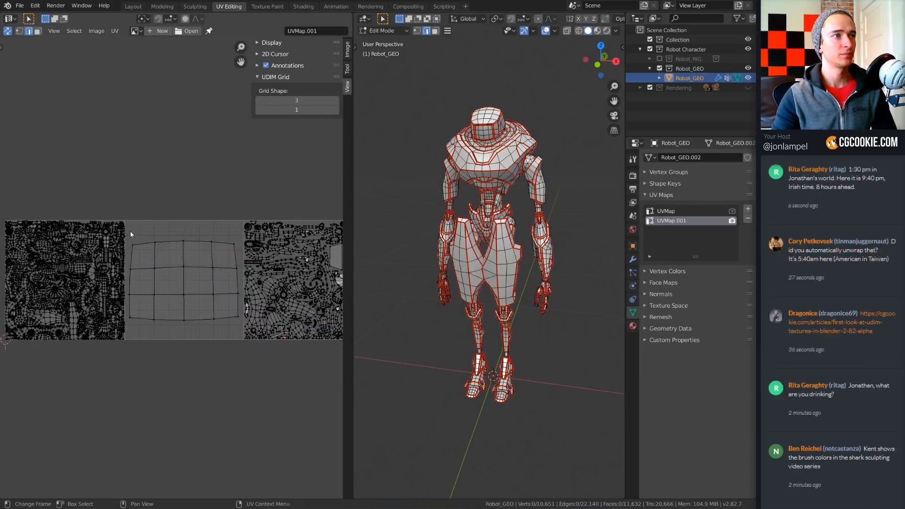
- Select the UVs of the second and third UDIM tiles in turn to identify their robot parts, clearing each selection
left_click_drag(130, 229, 242, 340)
middle_click_drag(278, 353, 230, 354)
left_click(230, 354)
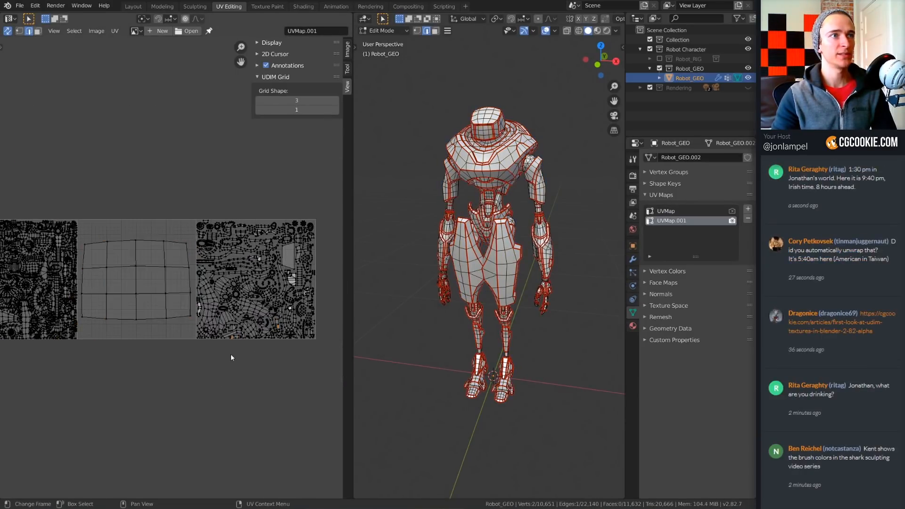
left_click_drag(191, 203, 330, 364)
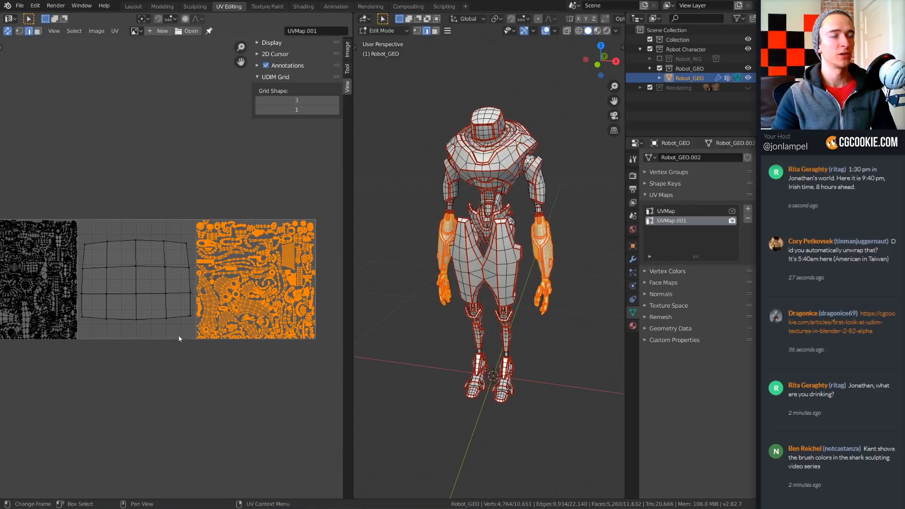
middle_click_drag(179, 338, 236, 343)
left_click(228, 378)
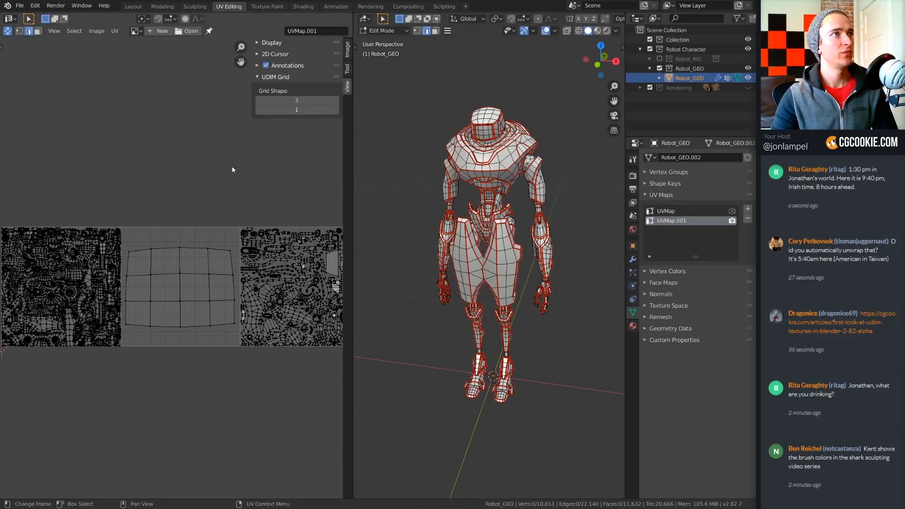
- Start a new image in the UV editor and name it Robot UDIMS
left_click(135, 31)
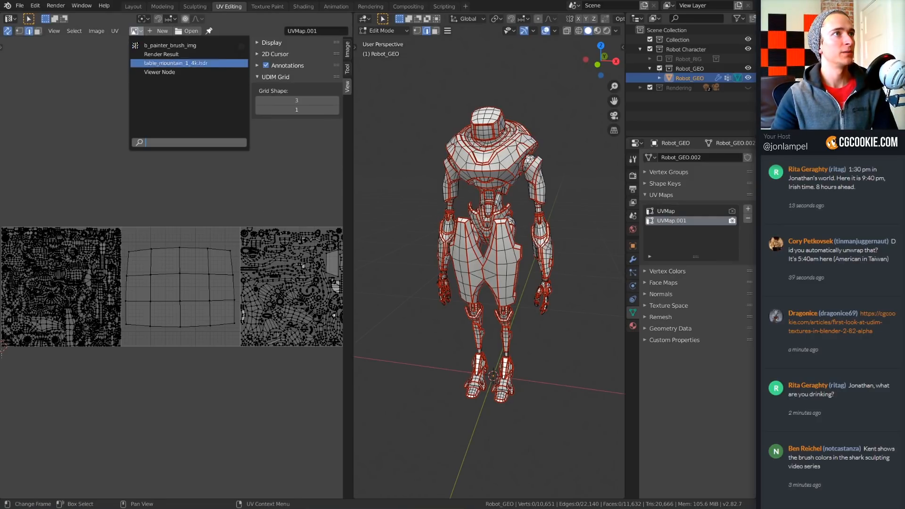
middle_click_drag(203, 228, 222, 222)
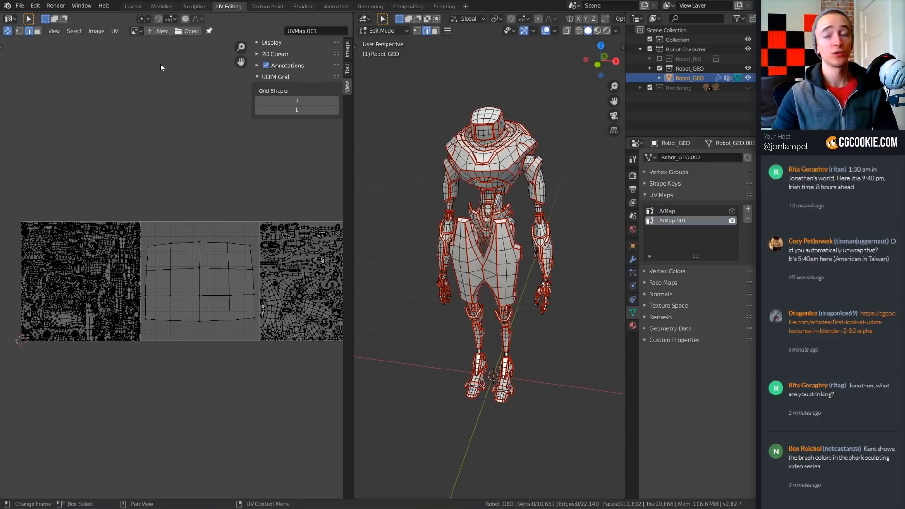
left_click(161, 31)
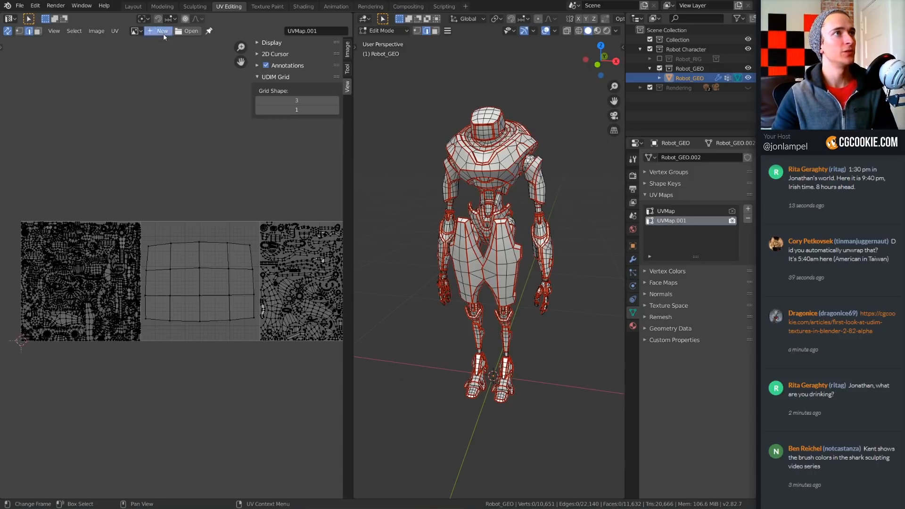
left_click(214, 72)
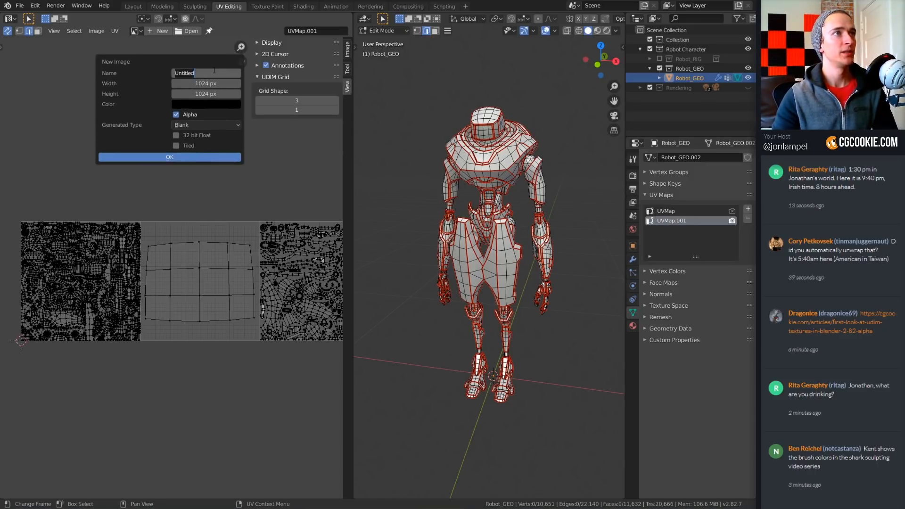
type("Robot U")
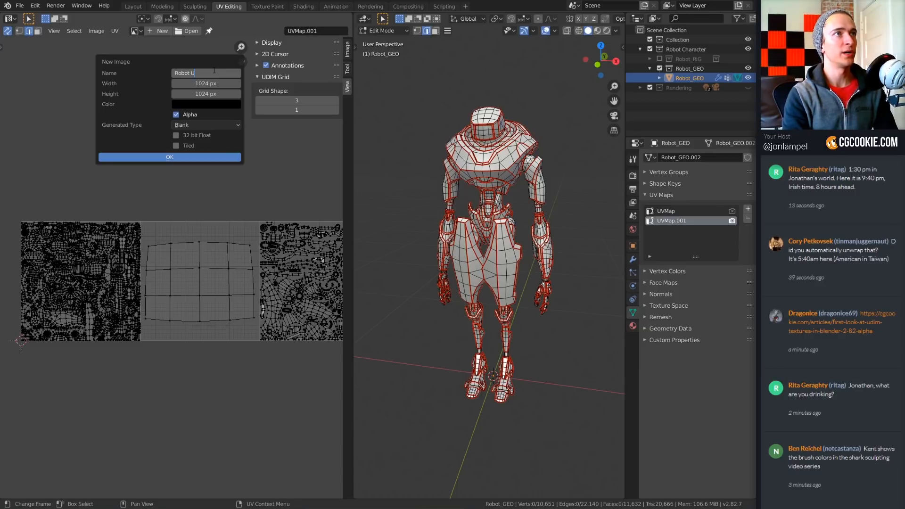
type("DIMS")
key("Return")
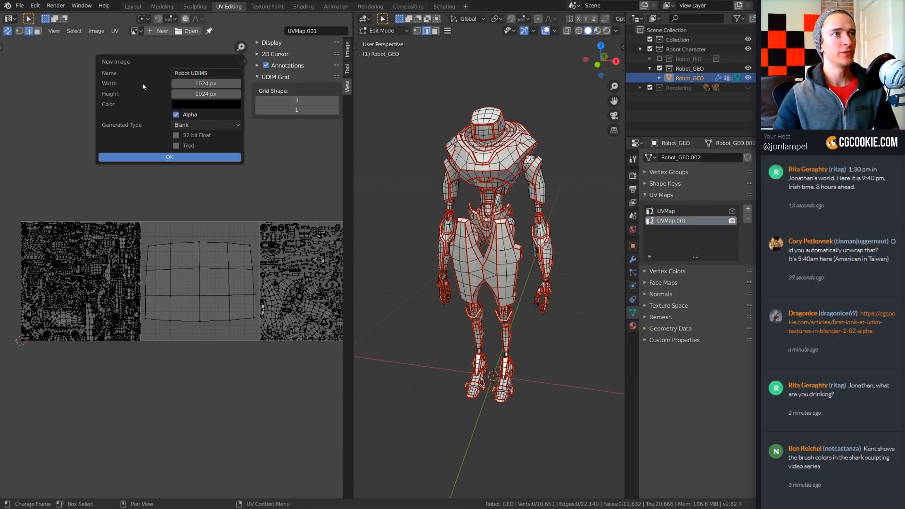
- Enable Tiled, set the generated type to Color Grid, and create the new image
left_click(176, 145)
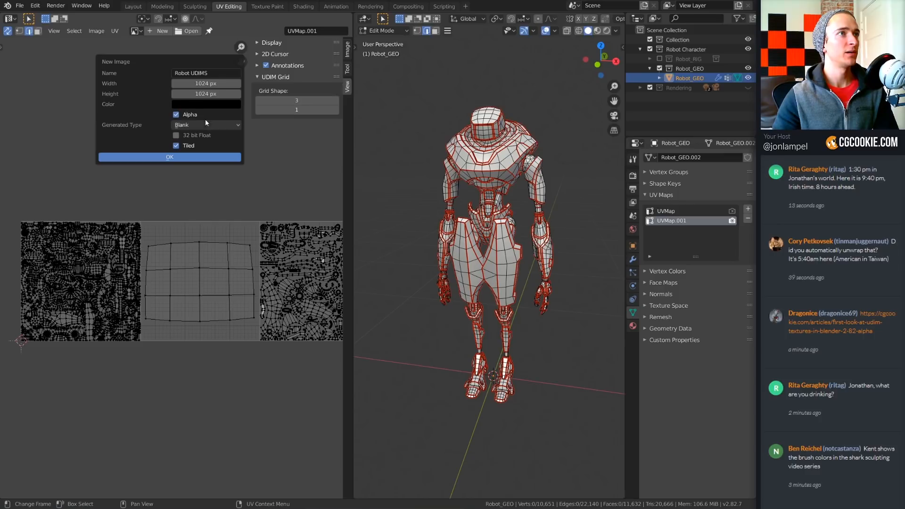
left_click(194, 125)
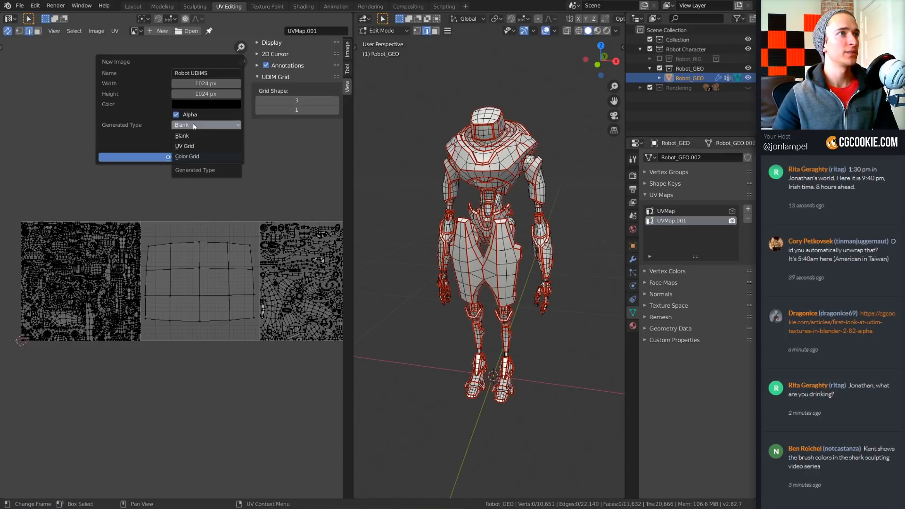
left_click(206, 159)
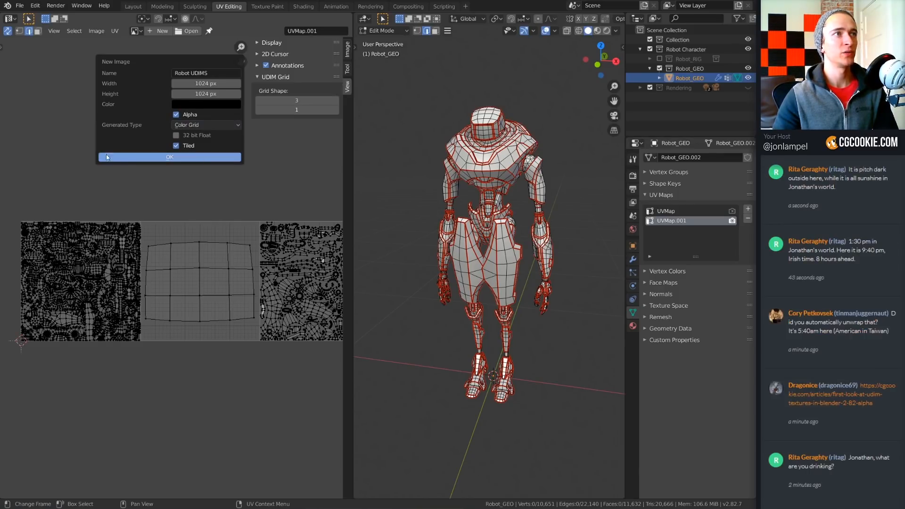
left_click(169, 157)
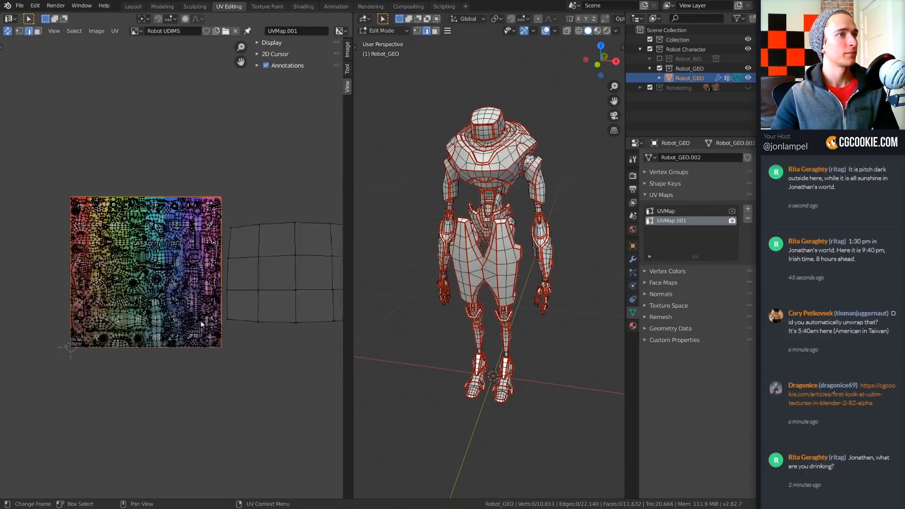
scroll(241, 272, "up", 3)
scroll(242, 272, "down", 3)
scroll(240, 266, "up", 2)
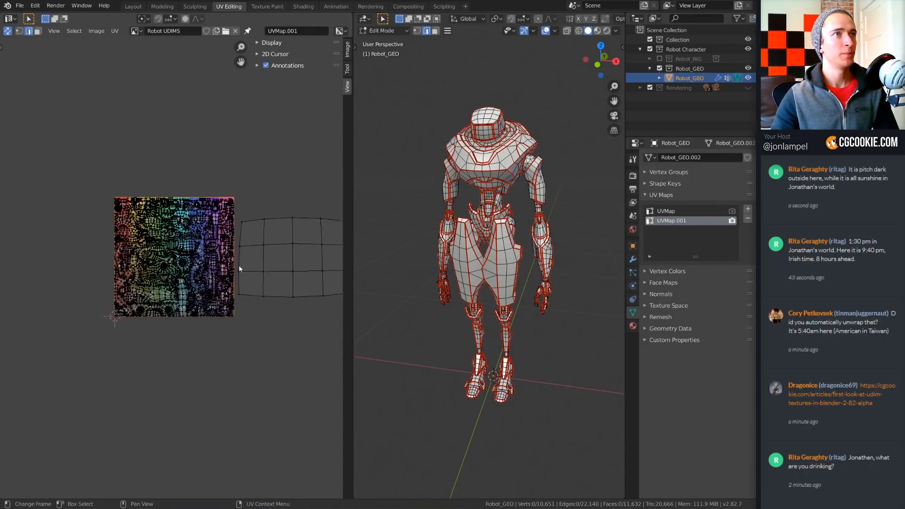
- Start adding UDIM tile 1002 to the Robot UDIMS image, with Color Grid as its generated type
left_click(346, 54)
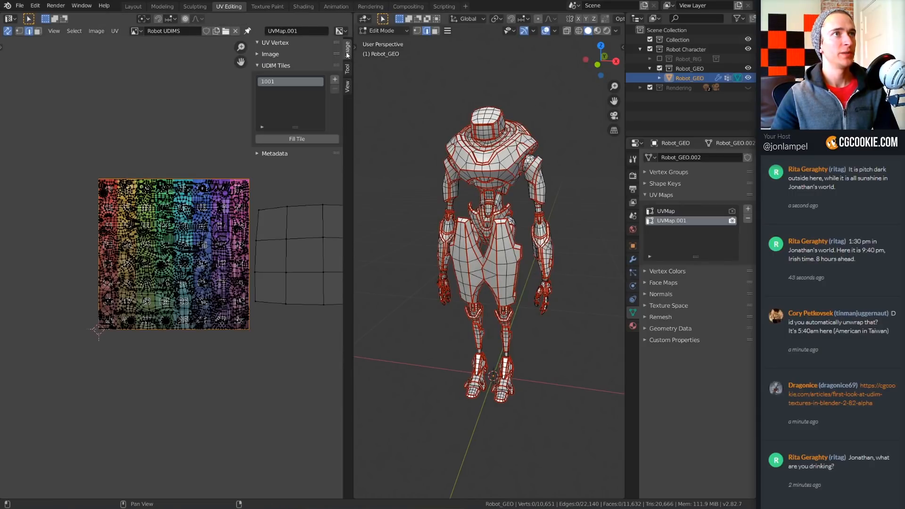
middle_click_drag(197, 279, 184, 277)
scroll(183, 280, "up", 1)
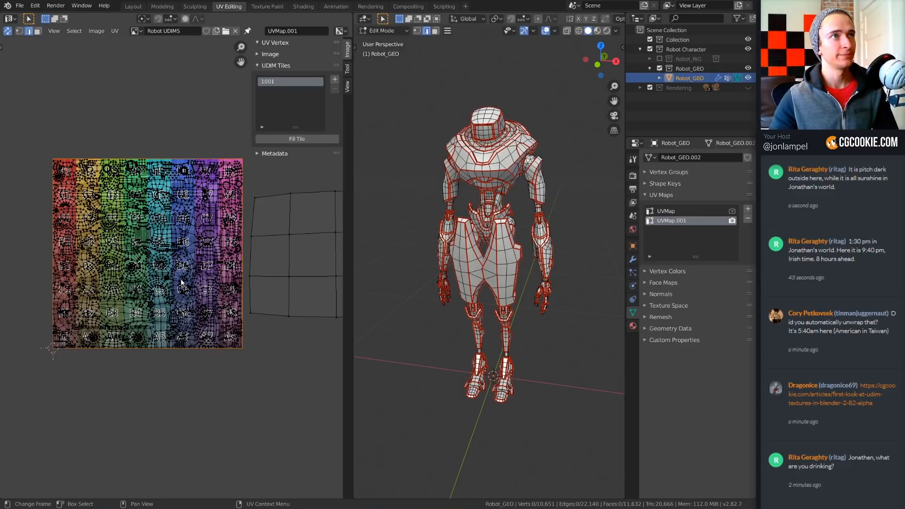
middle_click_drag(224, 210, 178, 213)
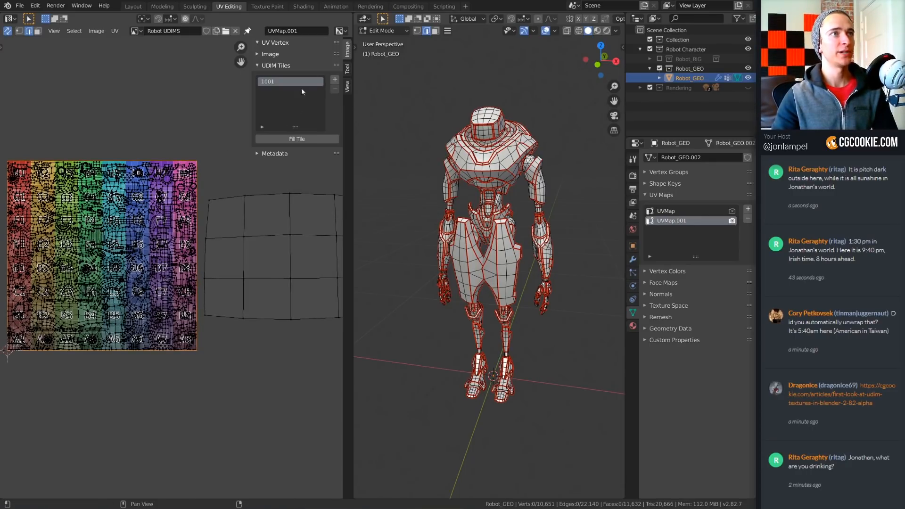
left_click(336, 79)
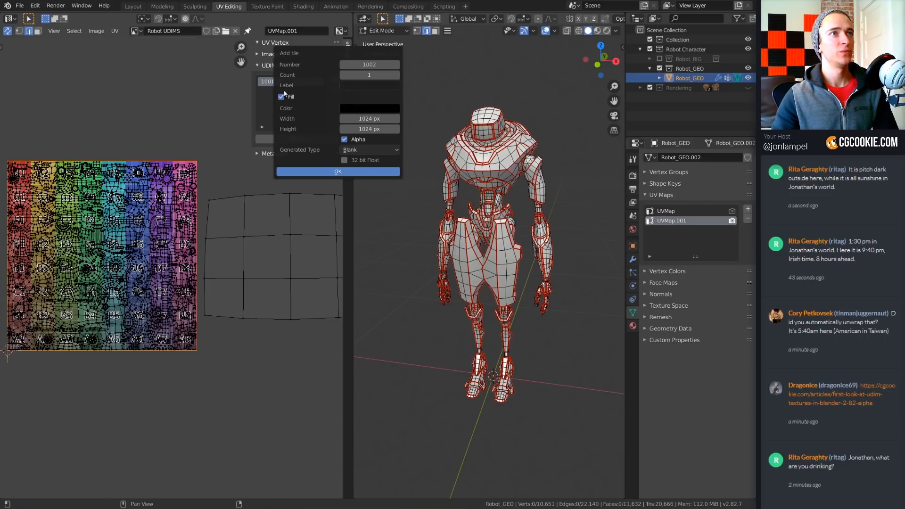
left_click(370, 149)
left_click(361, 183)
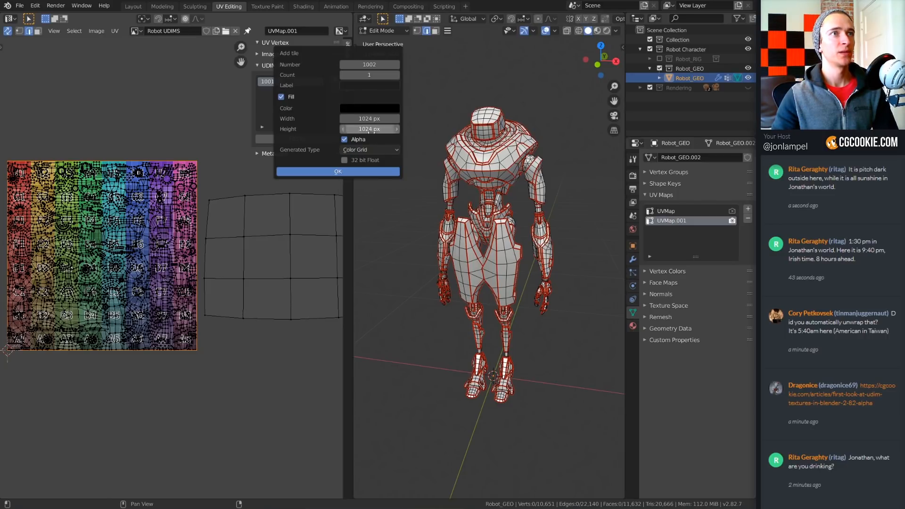
- Set the new tile's width and height to 512 px, disable Alpha, and create the tile
left_click_drag(371, 131, 362, 120)
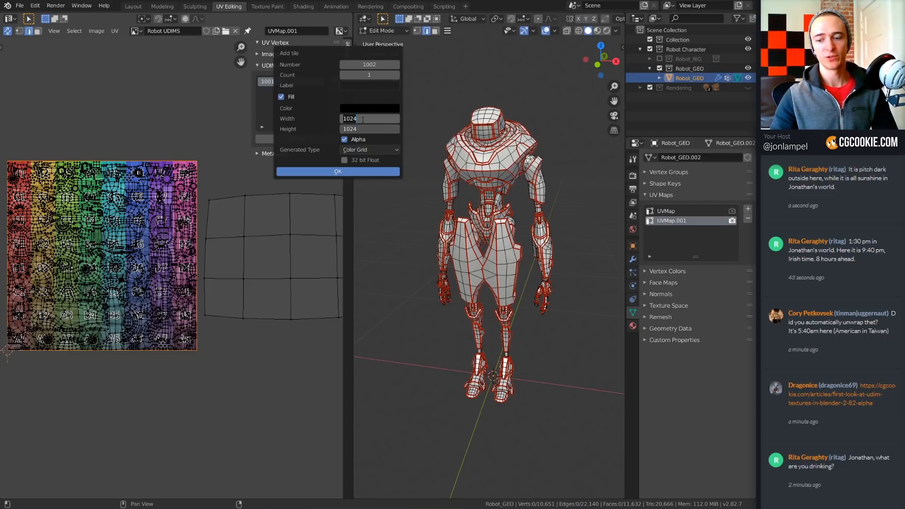
type("5")
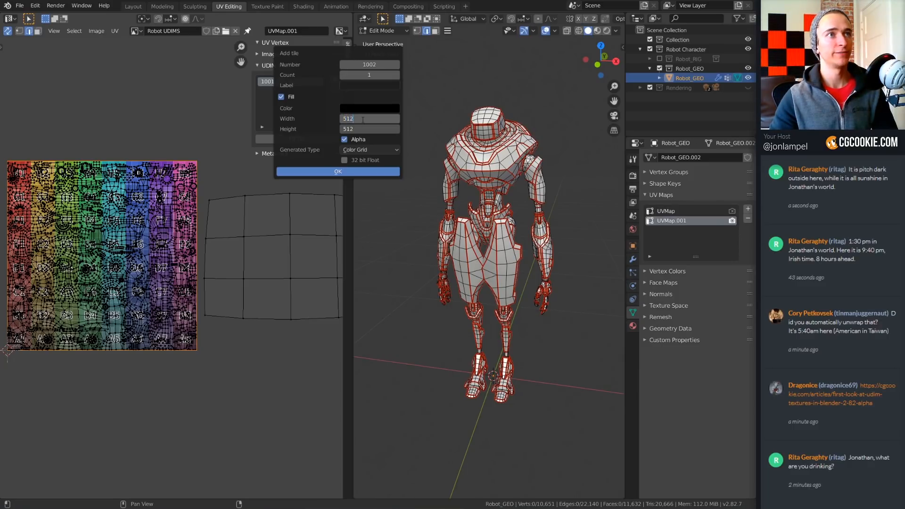
type("12")
key("Return")
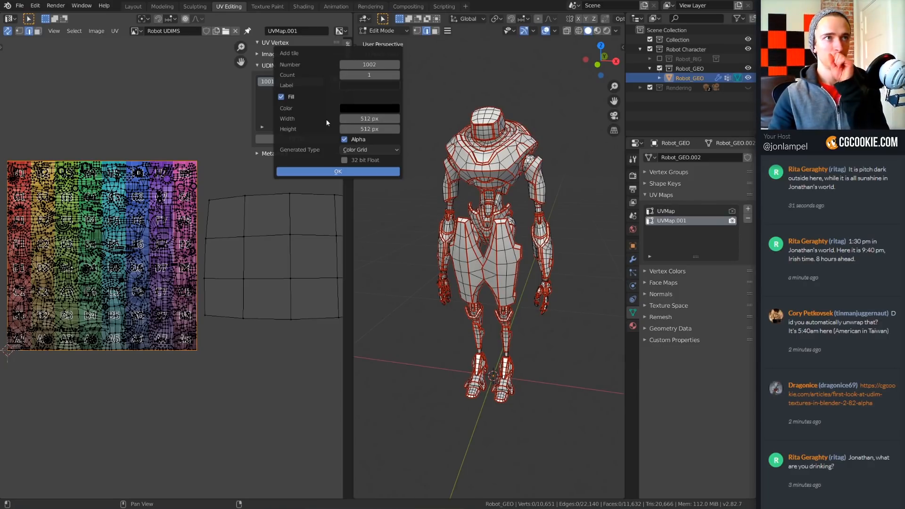
left_click(344, 139)
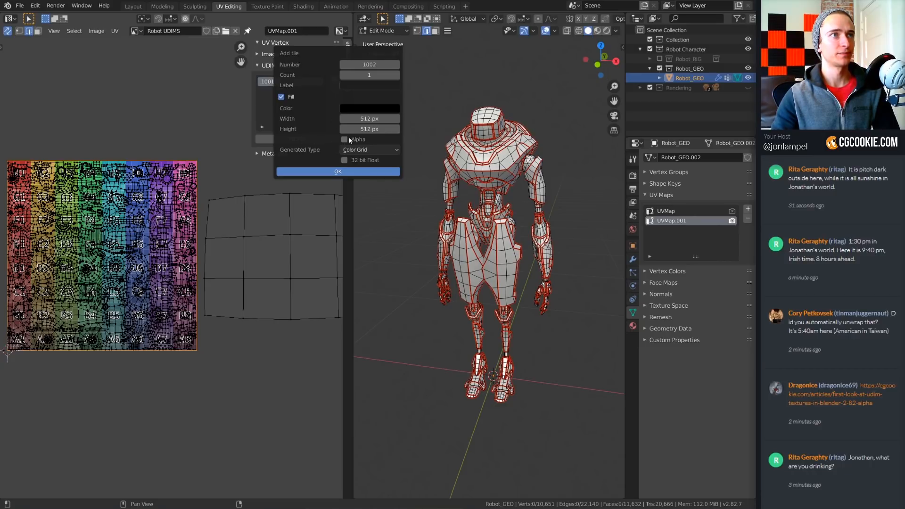
left_click(315, 171)
- Add UDIM tile 1003 beside the second tile, with a width and height of 4096 px
scroll(244, 254, "up", 3)
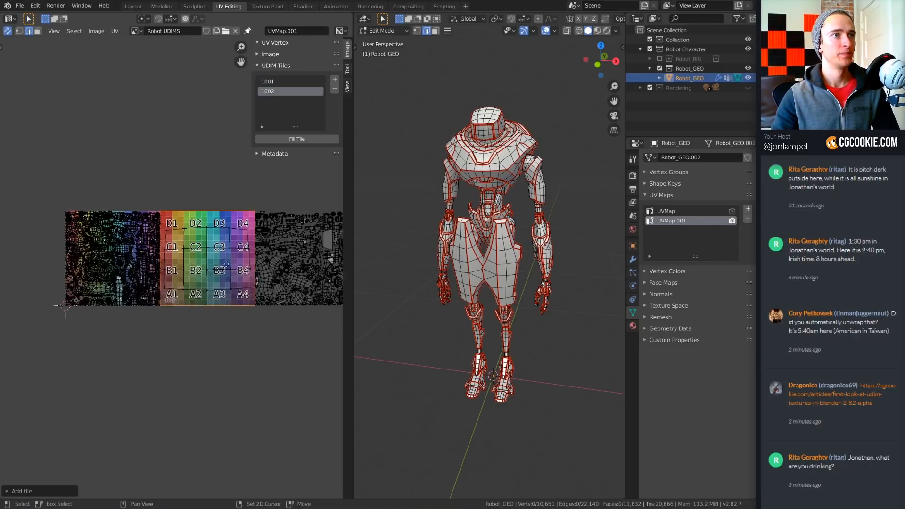
middle_click_drag(244, 252, 44, 281)
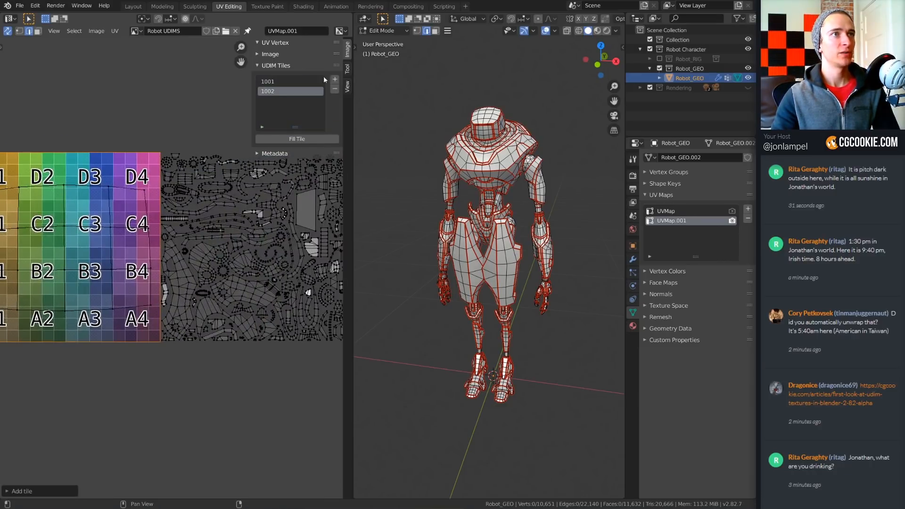
left_click(335, 79)
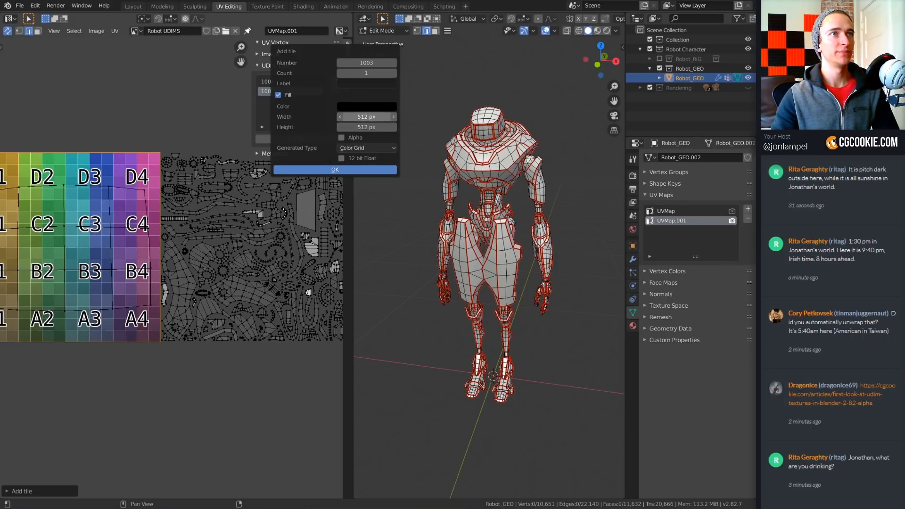
left_click(369, 116)
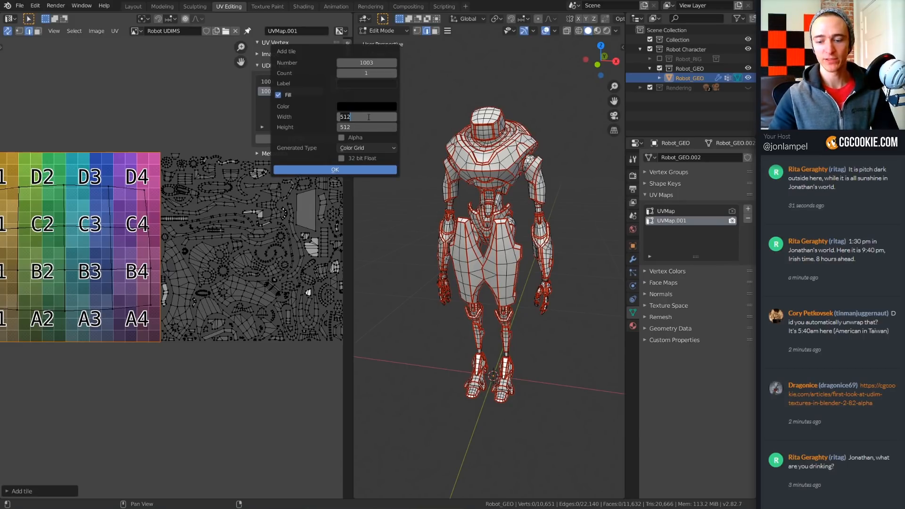
type("4096")
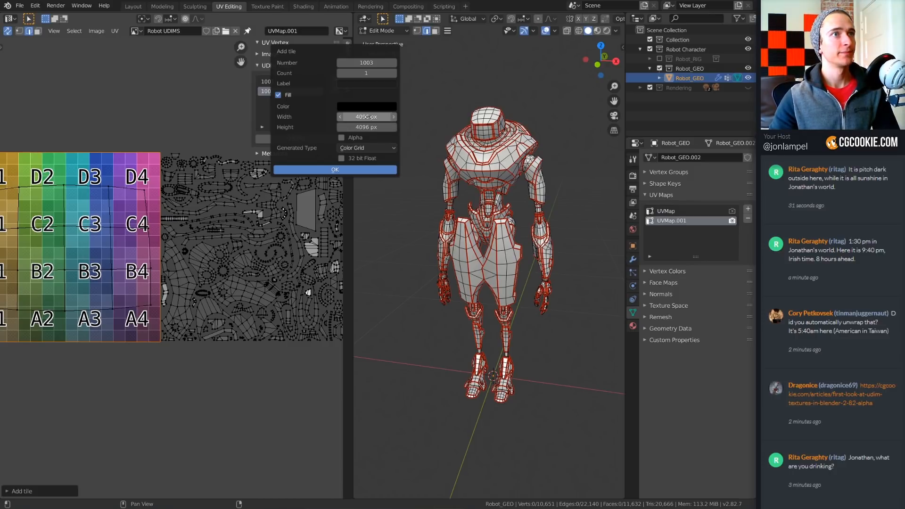
key("Return")
left_click(334, 173)
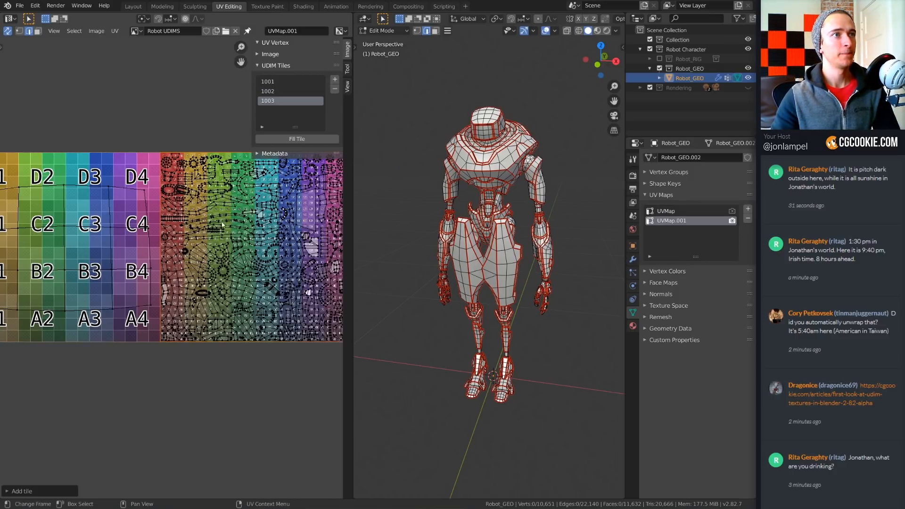
- Compare the color grid resolution across the three UDIM tiles, examining the third, second and first tiles up close
scroll(176, 268, "down", 4)
middle_click_drag(118, 273, 179, 282)
scroll(179, 282, "up", 5)
middle_click_drag(284, 239, 51, 246)
scroll(256, 244, "up", 1)
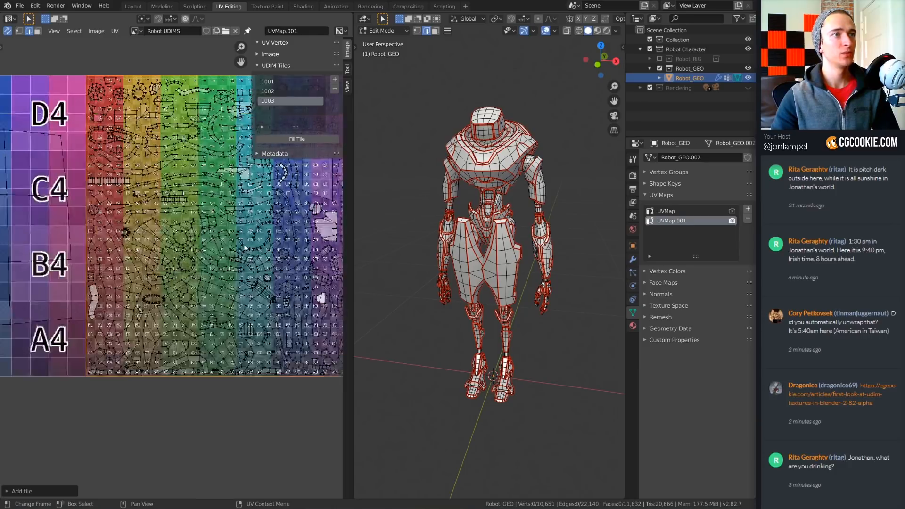
middle_click_drag(256, 244, 279, 287)
scroll(178, 279, "up", 1)
scroll(155, 283, "down", 4)
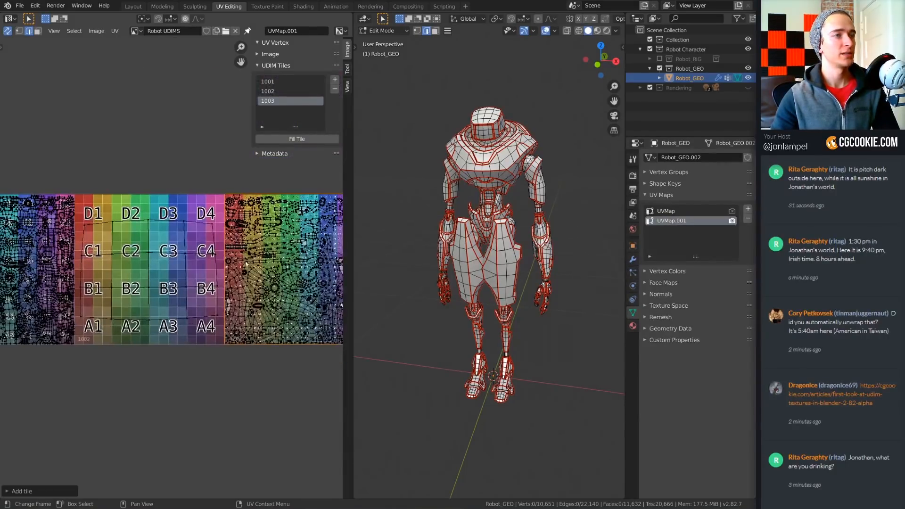
middle_click_drag(182, 313, 282, 301)
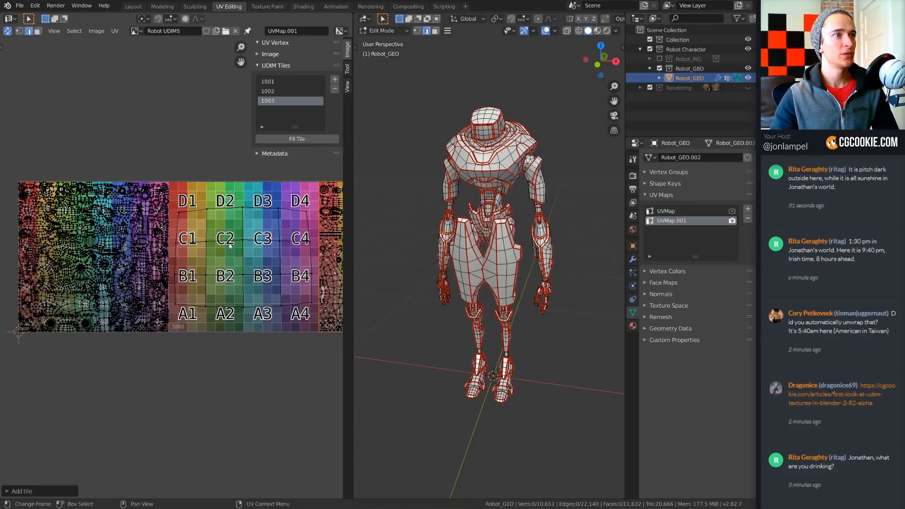
middle_click_drag(108, 309, 158, 299)
scroll(134, 276, "up", 4)
scroll(177, 257, "down", 2)
middle_click_drag(84, 207, 122, 228)
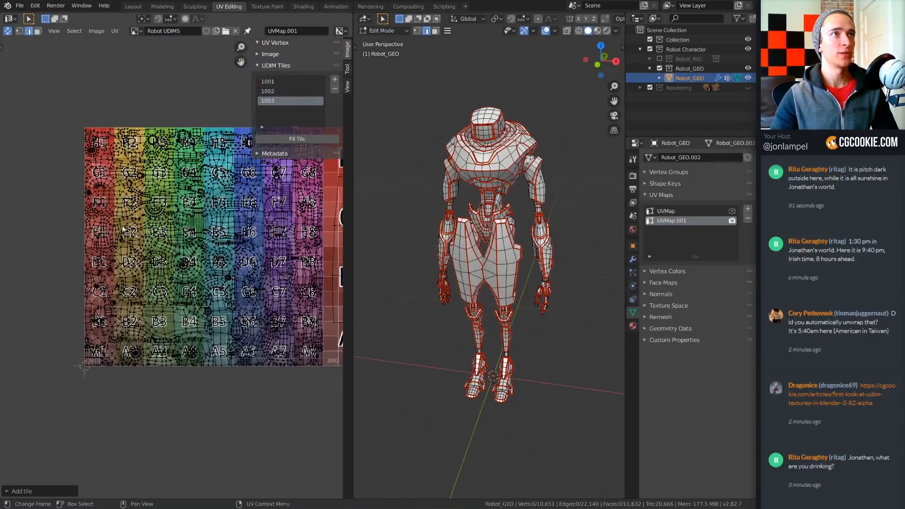
middle_click_drag(179, 175, 151, 178)
middle_click_drag(168, 243, 149, 246)
scroll(161, 257, "up", 1)
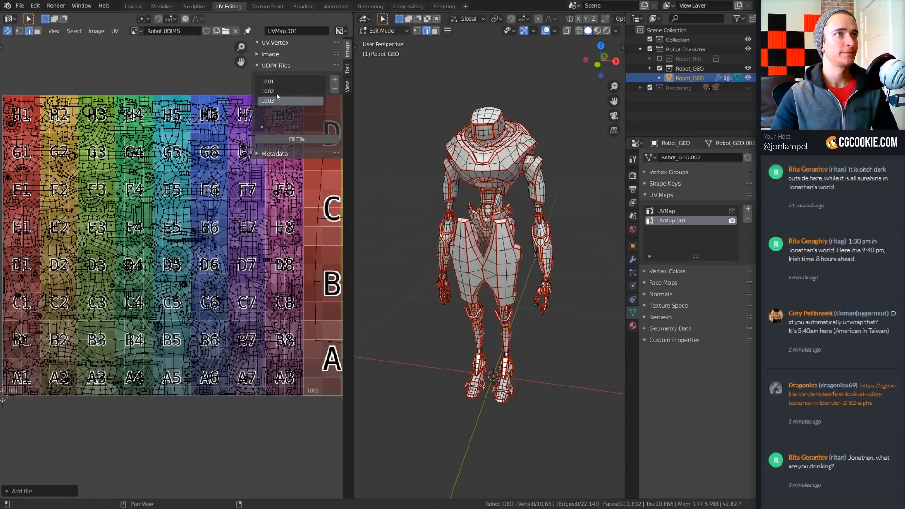
- Relabel UDIM tile 1001 with a name beginning "Bod"
double_click(275, 79)
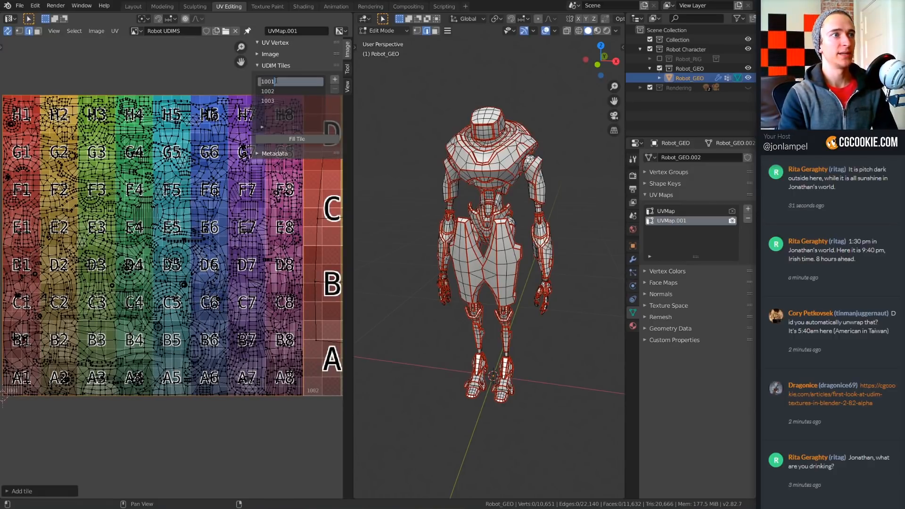
type("Bod")
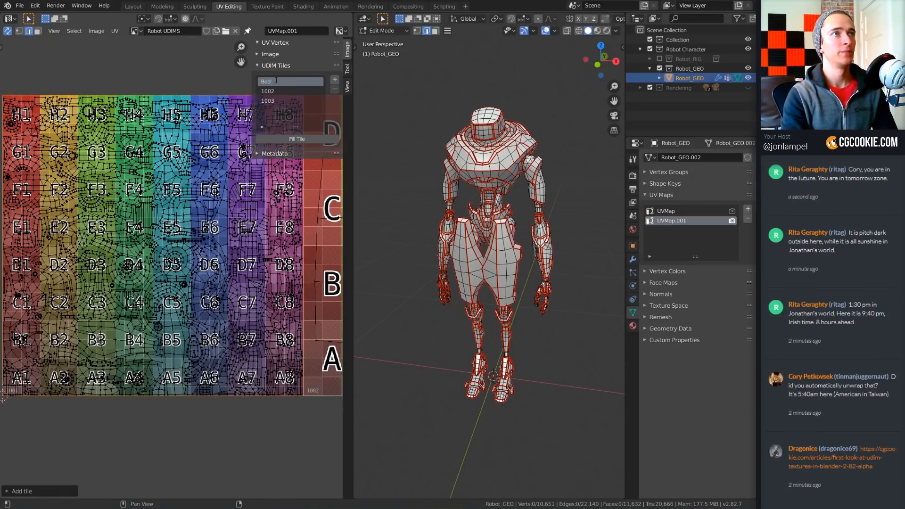
- Name the three UDIM tiles of the Robot UDIMS image Body, Face and Arms
type("y")
key("Return")
double_click(268, 91)
type("F")
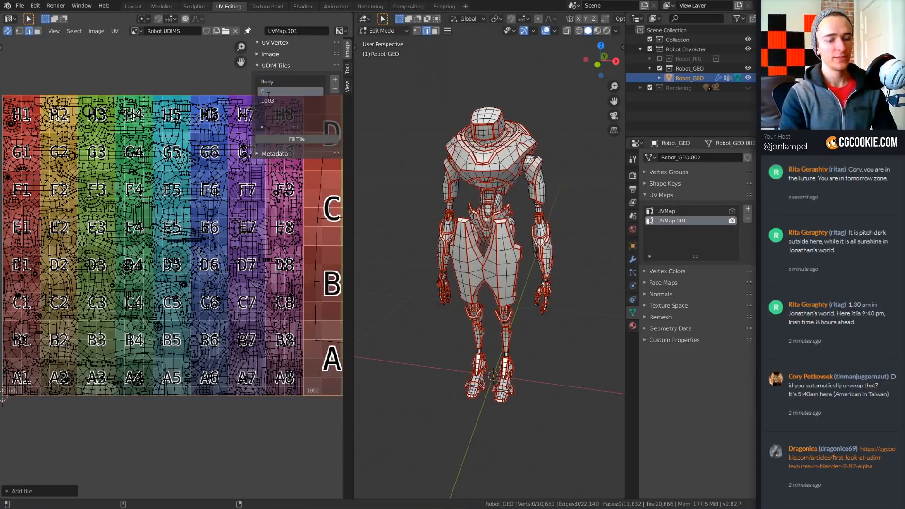
type("ace")
key("Return")
double_click(274, 100)
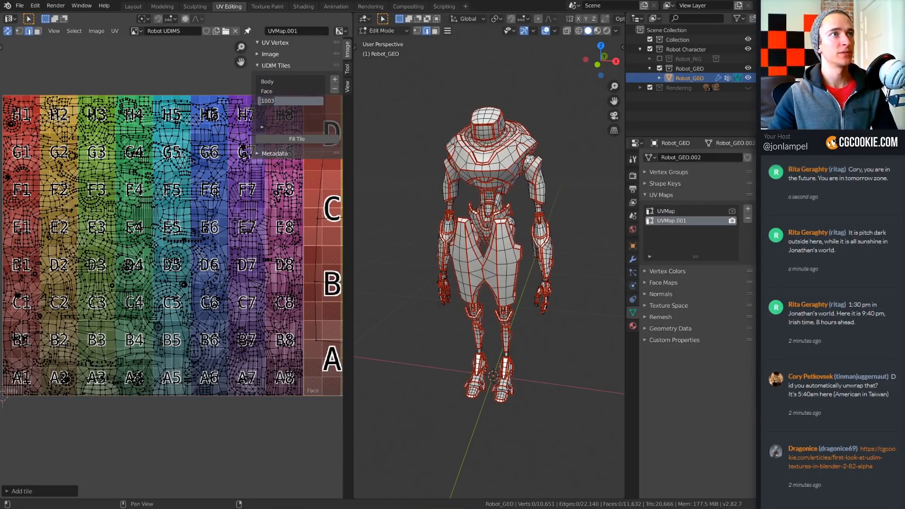
type("Arms")
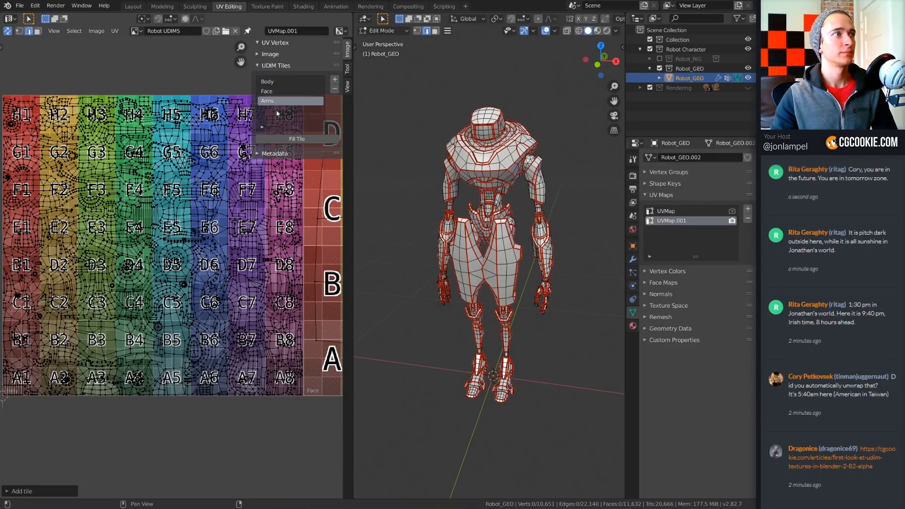
key("Return")
- Examine how the robot's UV islands are laid out across the Body, Face and Arms tiles
scroll(255, 299, "down", 3)
middle_click_drag(291, 304, 101, 307)
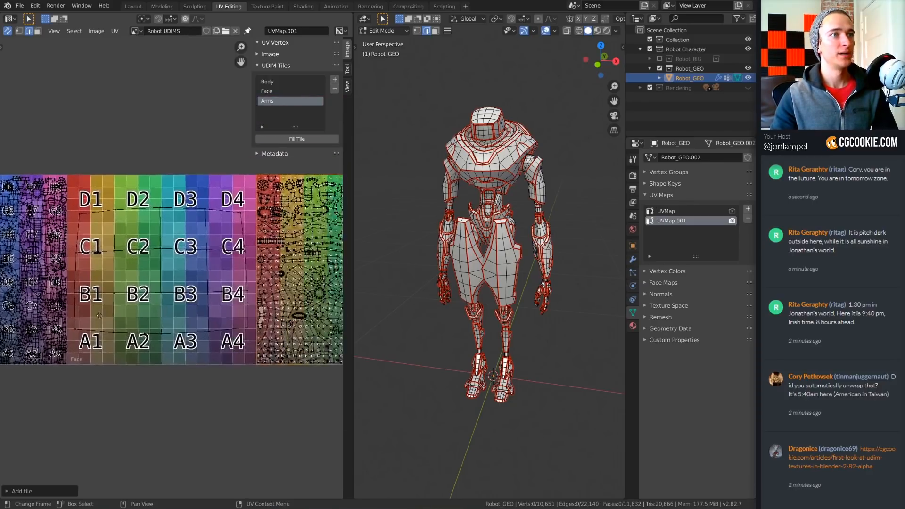
scroll(159, 331, "up", 2)
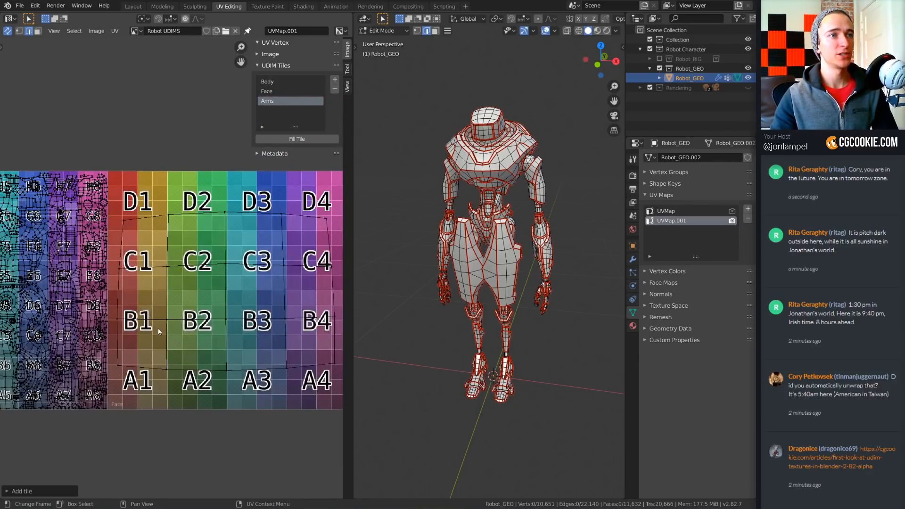
middle_click_drag(158, 331, 102, 335)
middle_click_drag(301, 314, 316, 299)
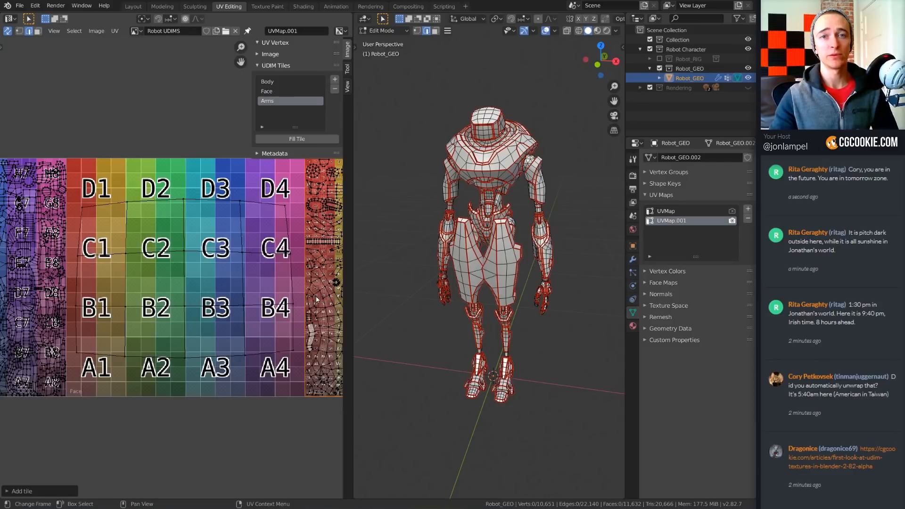
middle_click_drag(226, 305, 84, 315)
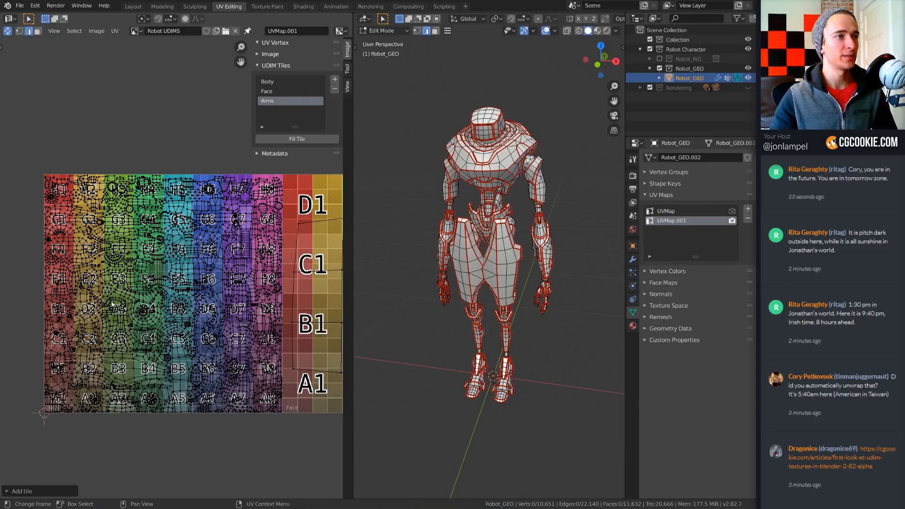
scroll(179, 308, "up", 1)
scroll(179, 309, "up", 1)
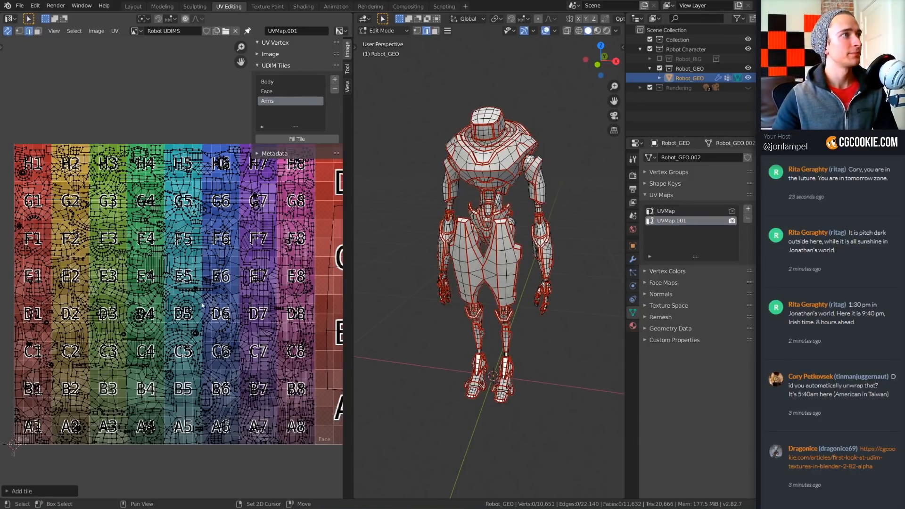
middle_click_drag(179, 306, 37, 295, "shift")
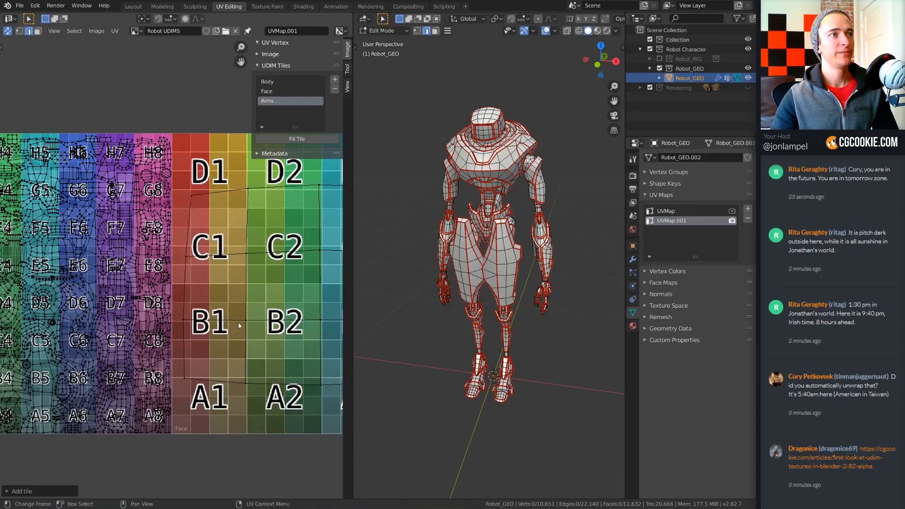
scroll(240, 326, "down", 3)
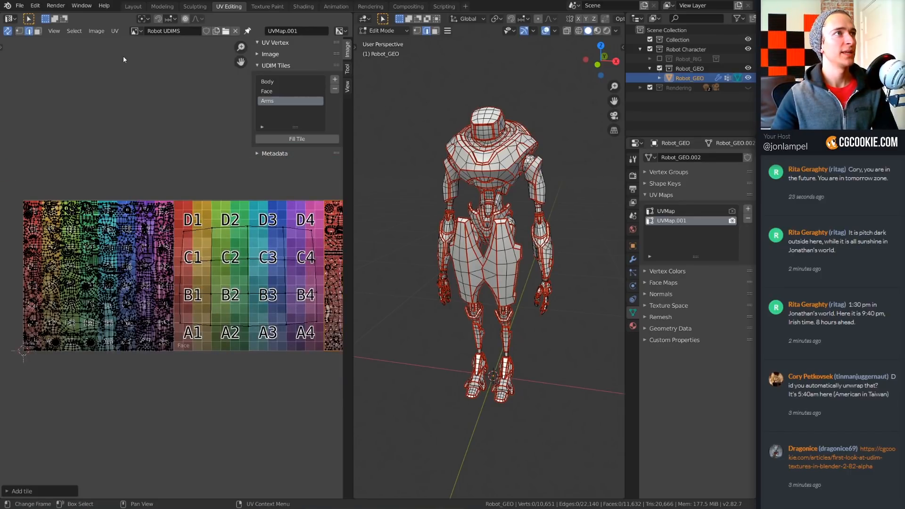
left_click(96, 31)
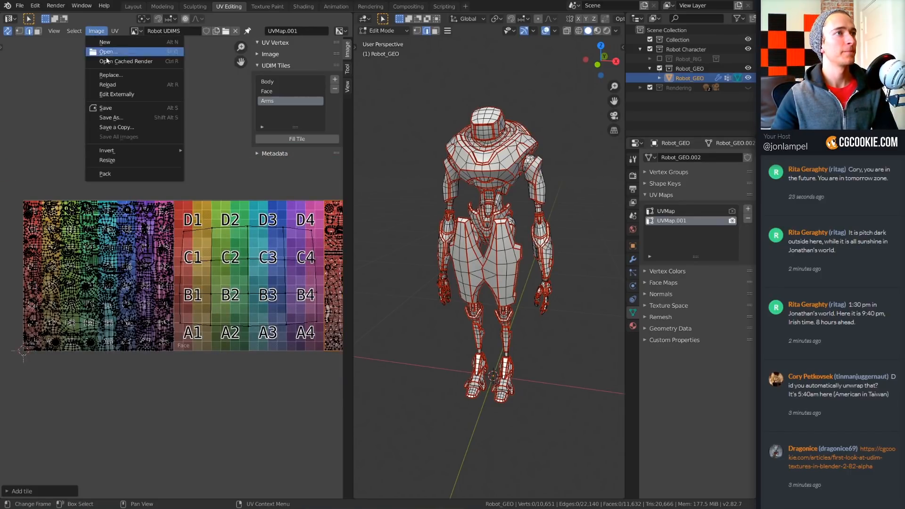
left_click(107, 116)
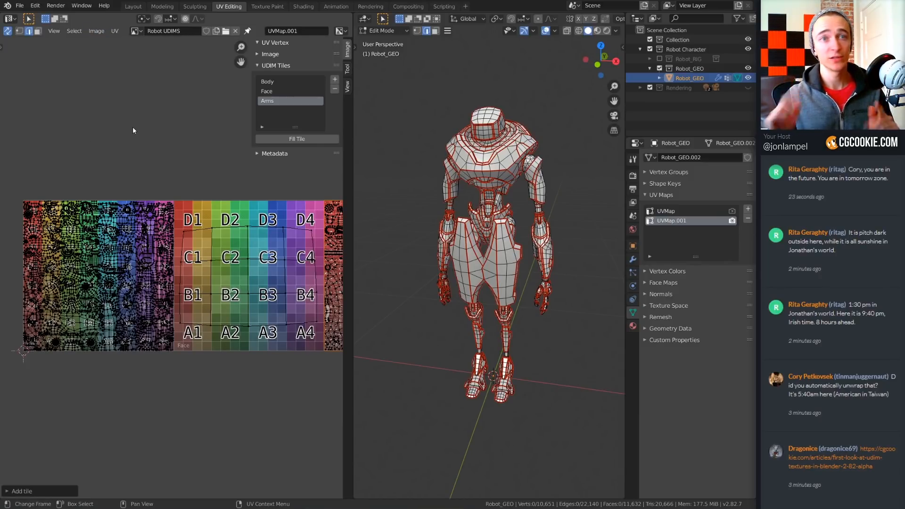
scroll(217, 296, "up", 3)
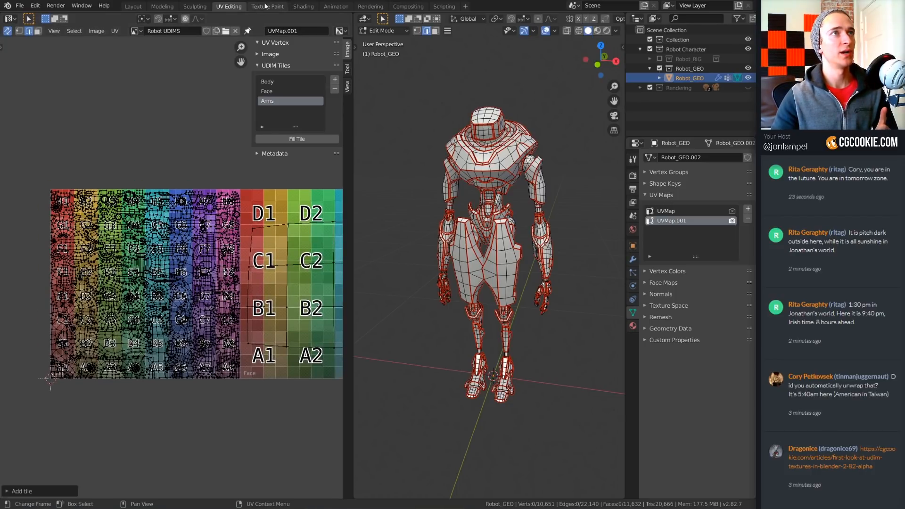
- Switch to the Shading workspace and show the camera viewport in Material Preview shading
left_click(303, 6)
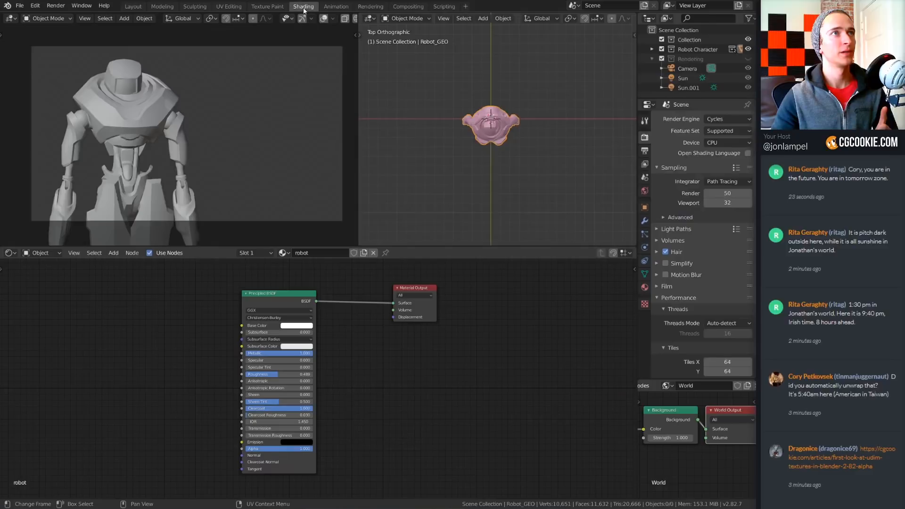
scroll(292, 19, "right", 3)
left_click(331, 19)
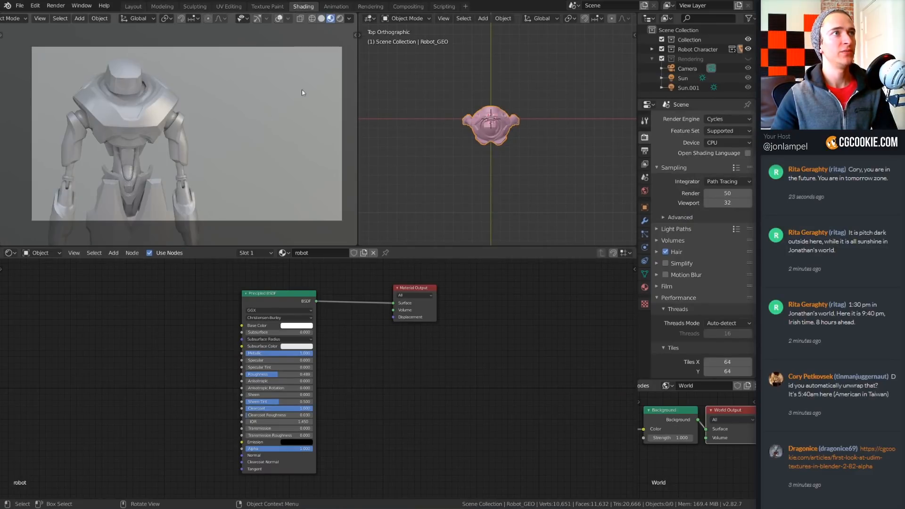
- Add an Image Texture node to the robot material, placed before the Principled BSDF
middle_click_drag(135, 331, 267, 332)
scroll(267, 332, "up", 1)
middle_click_drag(262, 289, 297, 300)
key("shift+a")
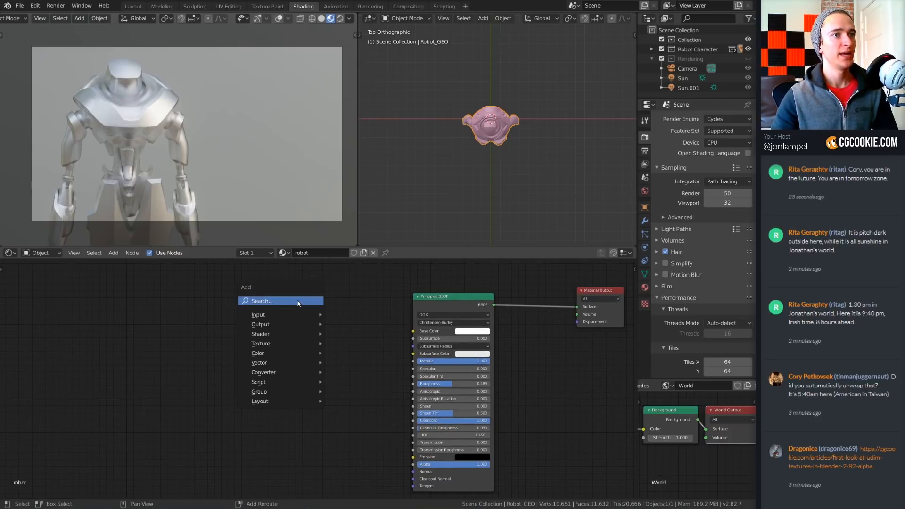
mouse_move(271, 345)
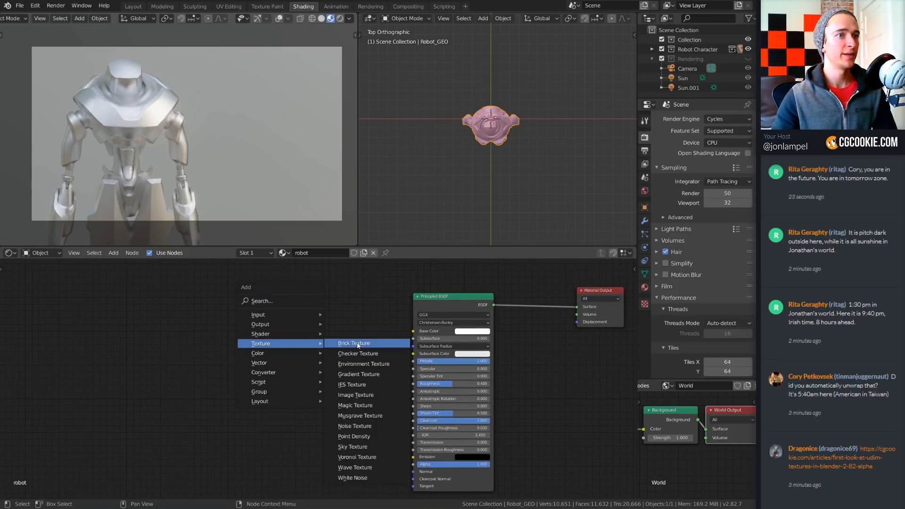
left_click(374, 394)
left_click(218, 312)
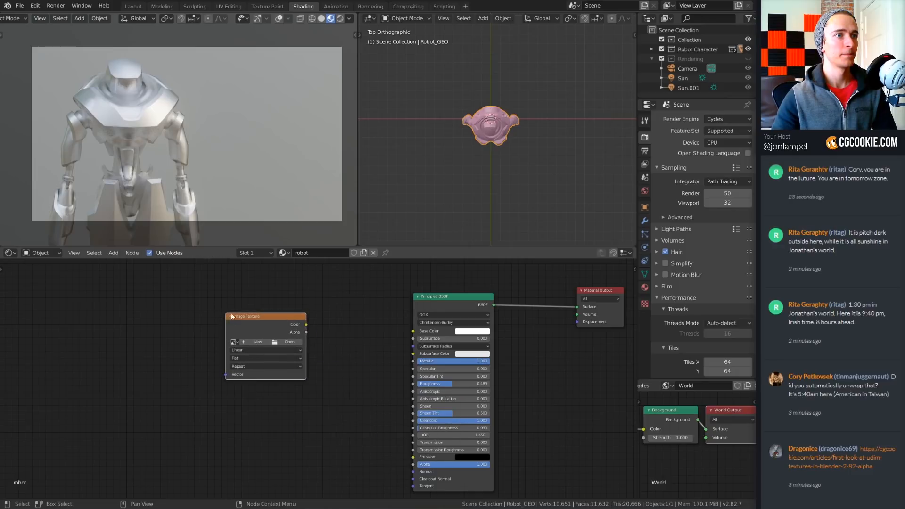
- Assign the Robot UDIMS image to the Image Texture node and connect its Color to the Principled BSDF's Base Color
scroll(375, 382, "up", 1)
left_click(211, 332)
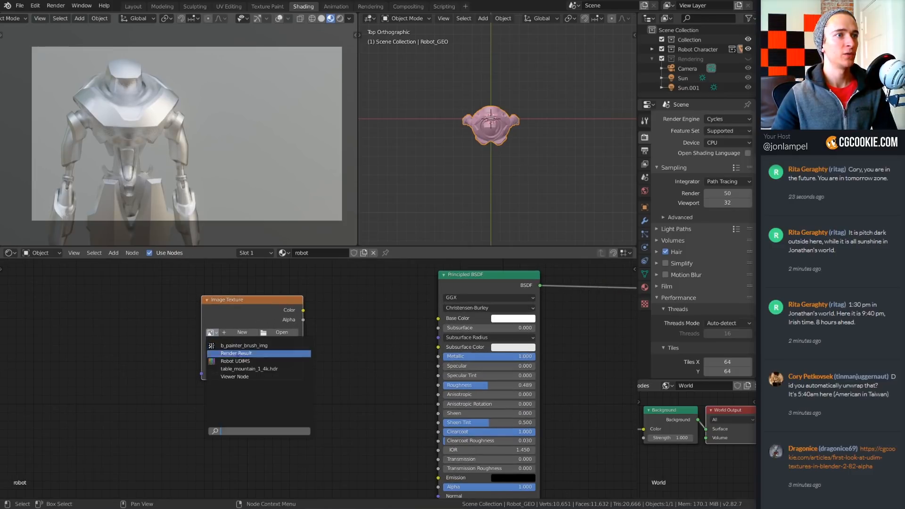
left_click(236, 361)
middle_click_drag(372, 350, 267, 374)
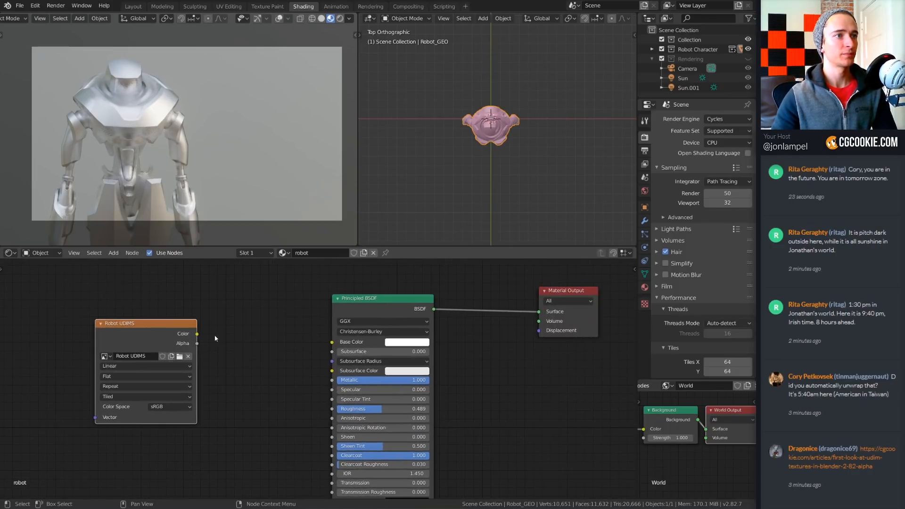
left_click_drag(197, 334, 333, 342)
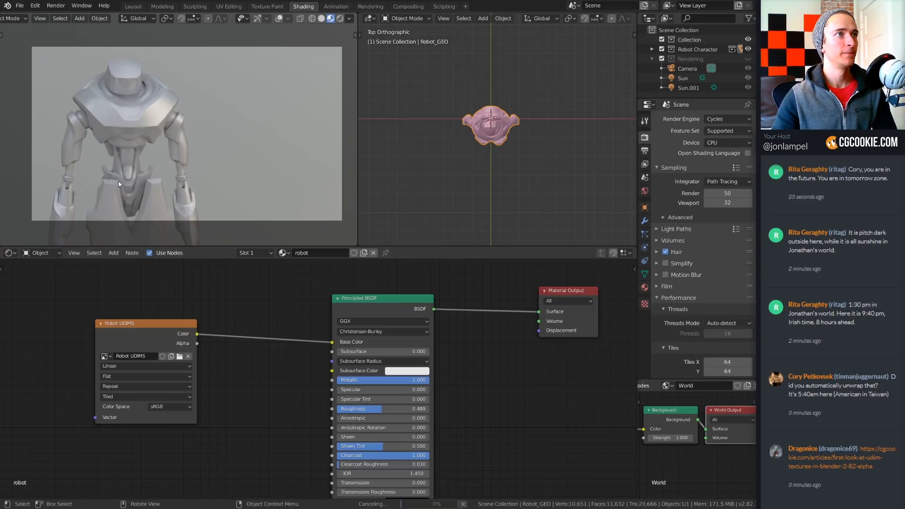
- Inspect the tiled test texture on the robot's body and arms in the shaded viewport
middle_click_drag(217, 181, 231, 181)
scroll(230, 181, "up", 10)
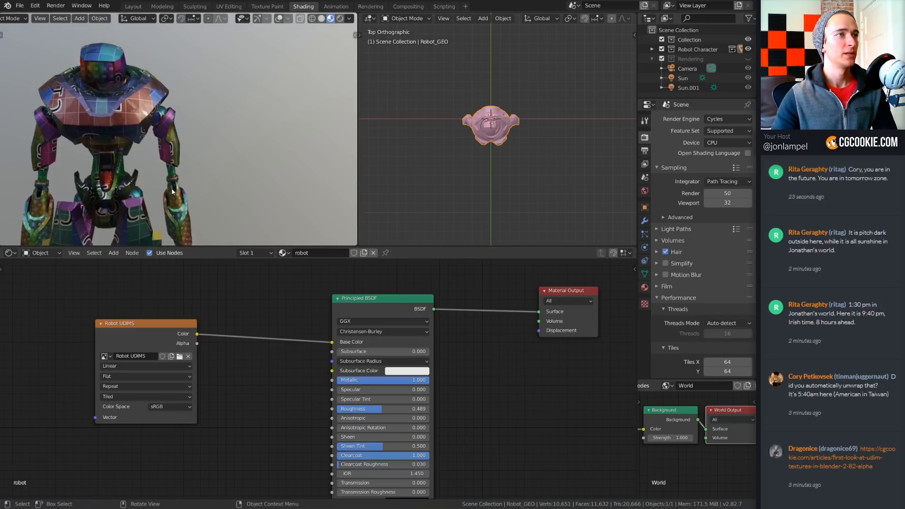
mouse_move(246, 149)
middle_mouse_down()
mouse_move(230, 153)
mouse_move(232, 163)
mouse_move(219, 151)
mouse_move(253, 163)
middle_mouse_up()
scroll(253, 162, "up", 2)
scroll(265, 402, "down", 3)
middle_click_drag(262, 395, 333, 399)
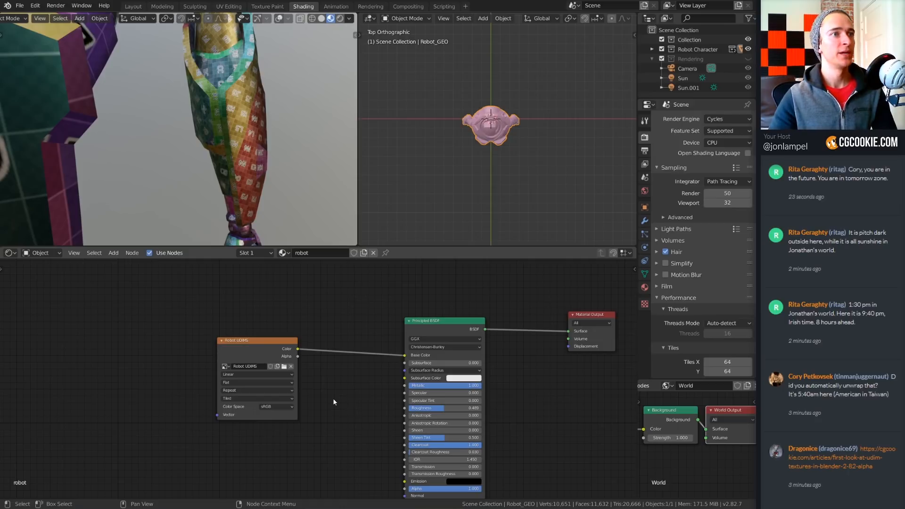
scroll(233, 193, "down", 6)
middle_click_drag(219, 145, 199, 119, "shift")
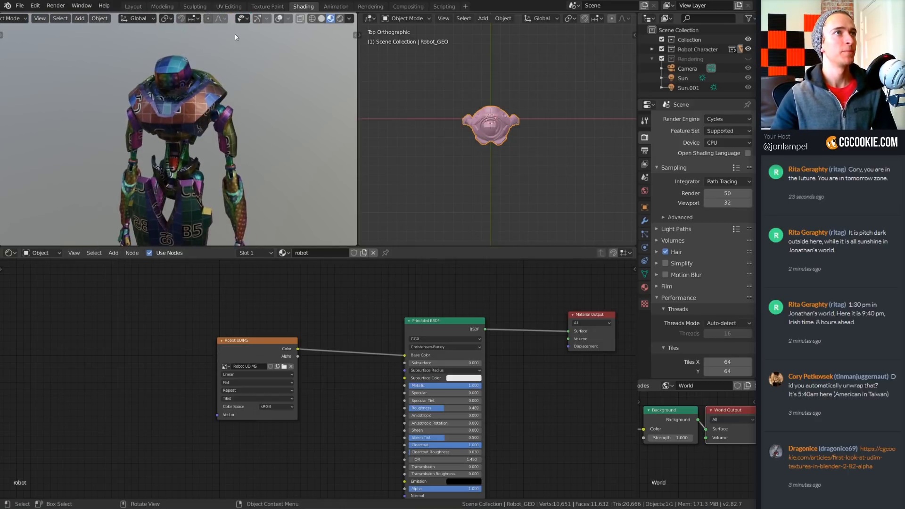
- From the UV Editing workspace, save the tiled image as Robot UDIMS.1001.png in PNG format with RGB color and 16-bit depth
left_click(229, 7)
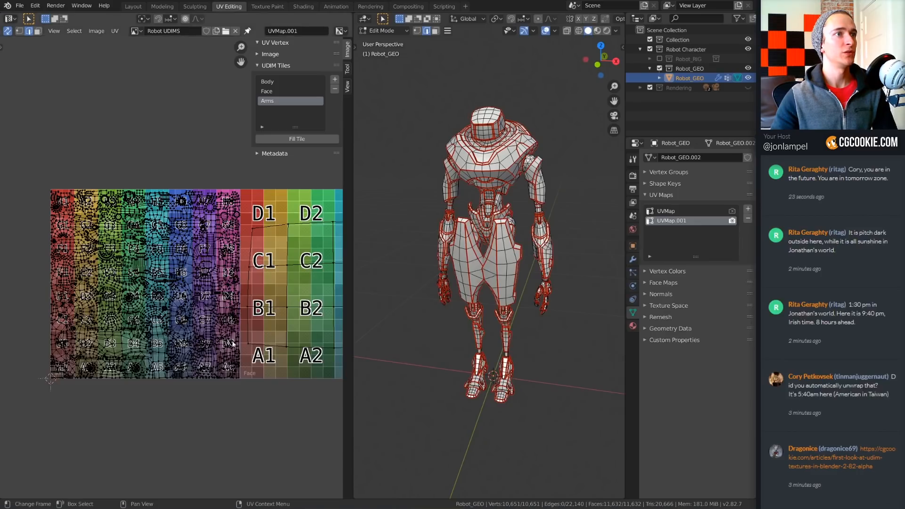
left_click(97, 31)
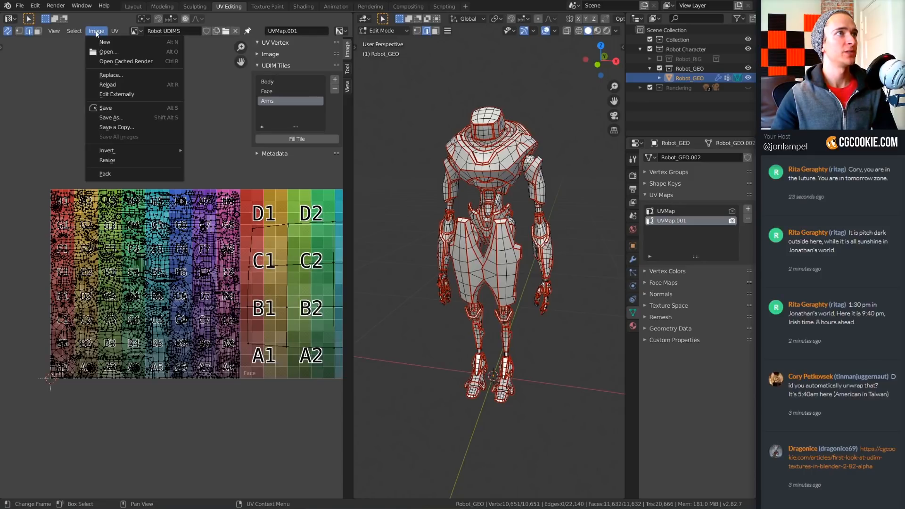
left_click(120, 117)
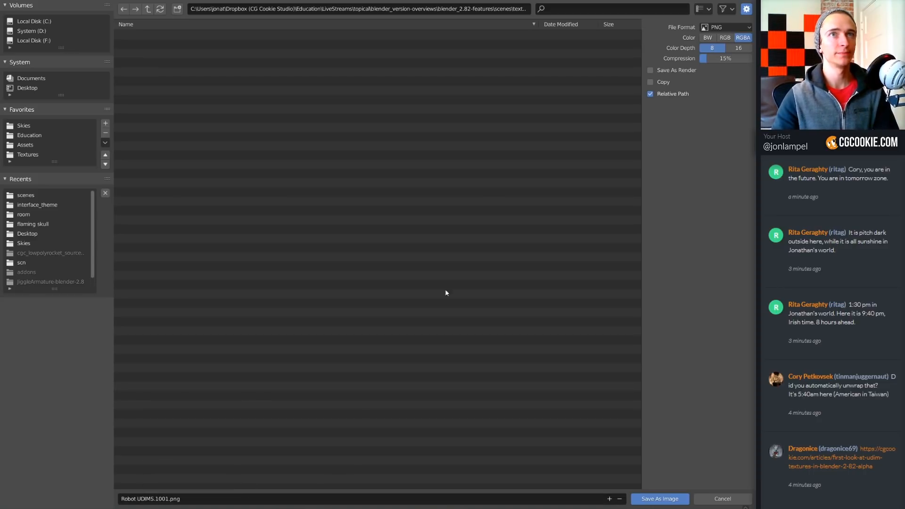
left_click(724, 38)
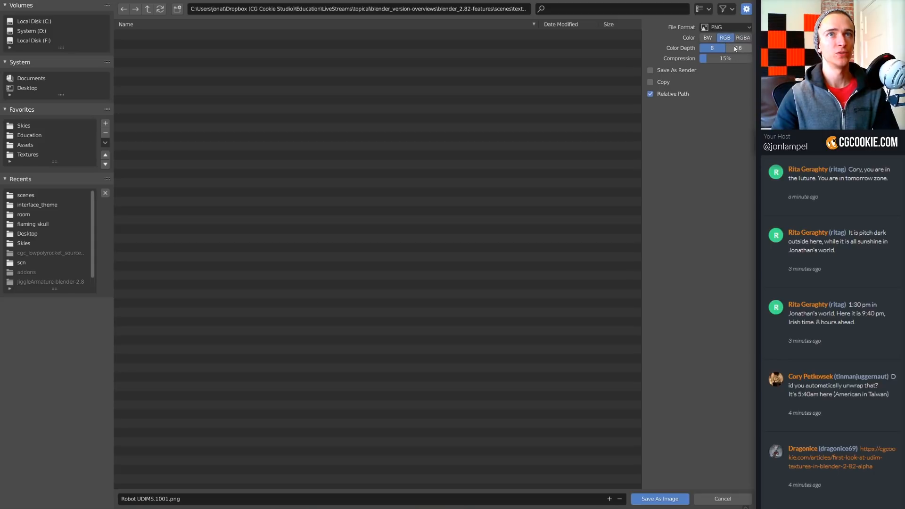
left_click(736, 48)
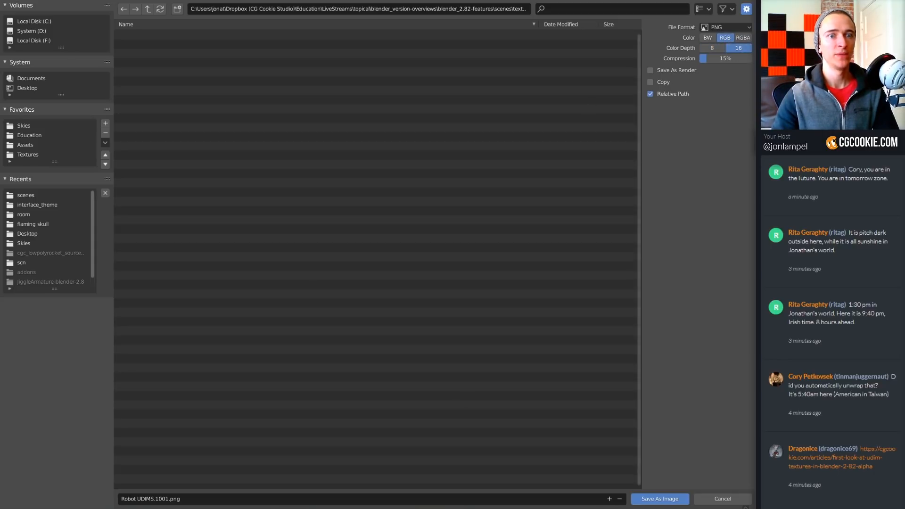
left_click(671, 498)
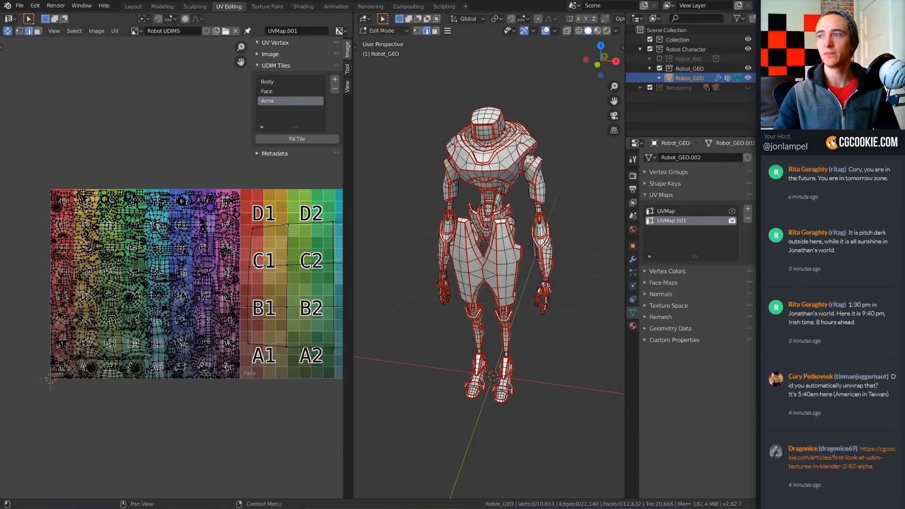
- Check the saved tile images in the textures folder in File Explorer
left_click_drag(754, 209, 362, 141)
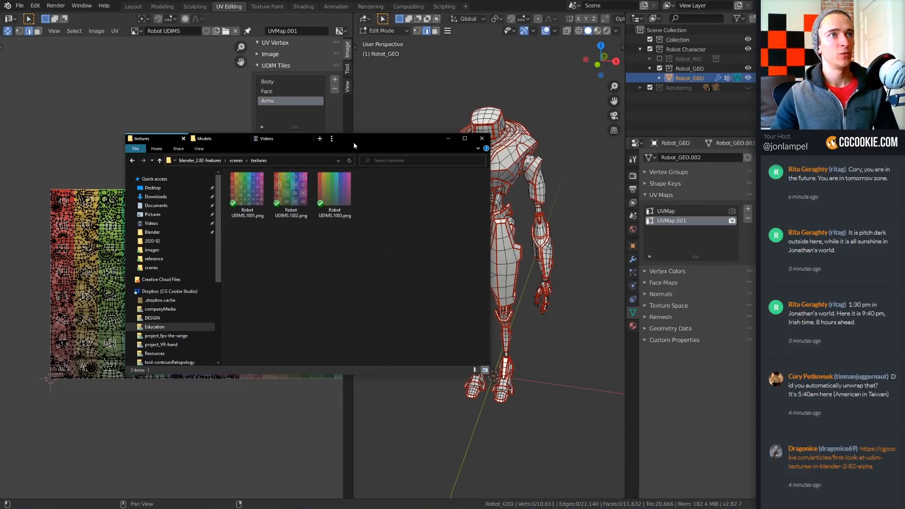
left_click_drag(354, 141, 792, 121)
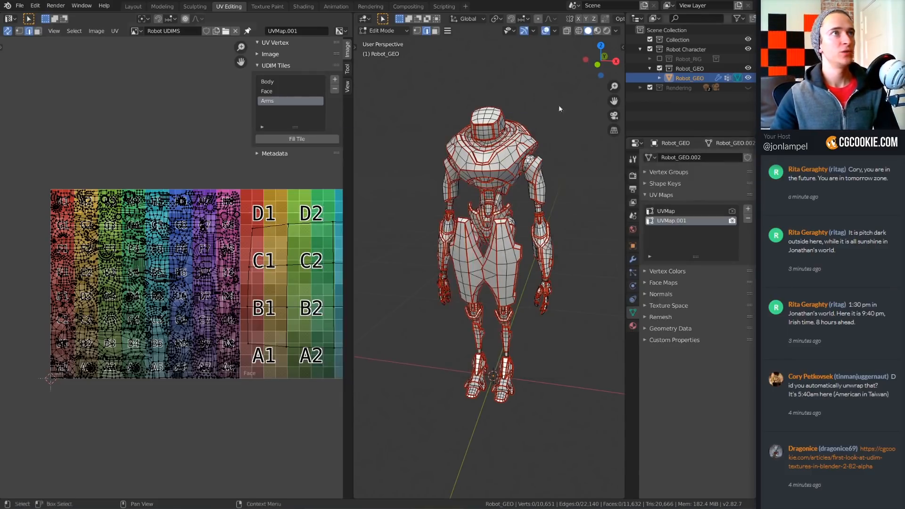
- Add an Image Texture node to the robot material's node tree in the Shading workspace, beside the Principled BSDF
left_click(303, 7)
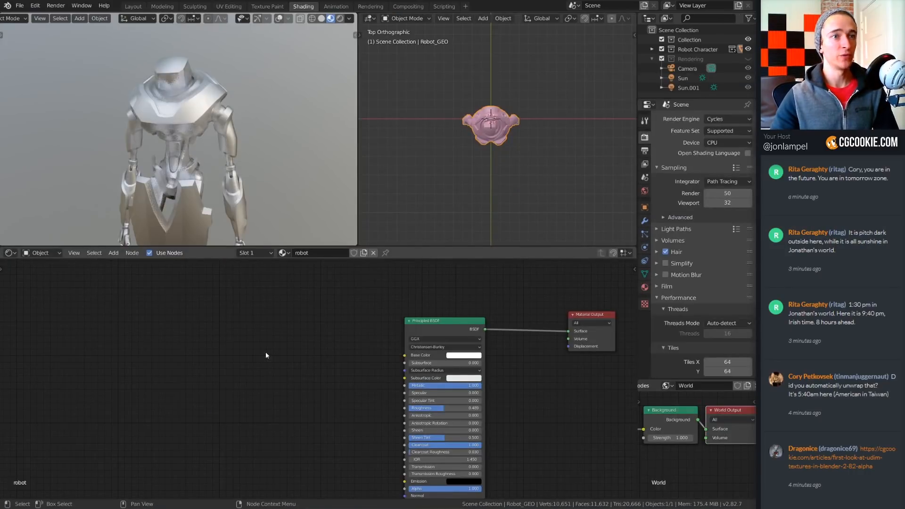
middle_click_drag(267, 335, 271, 318)
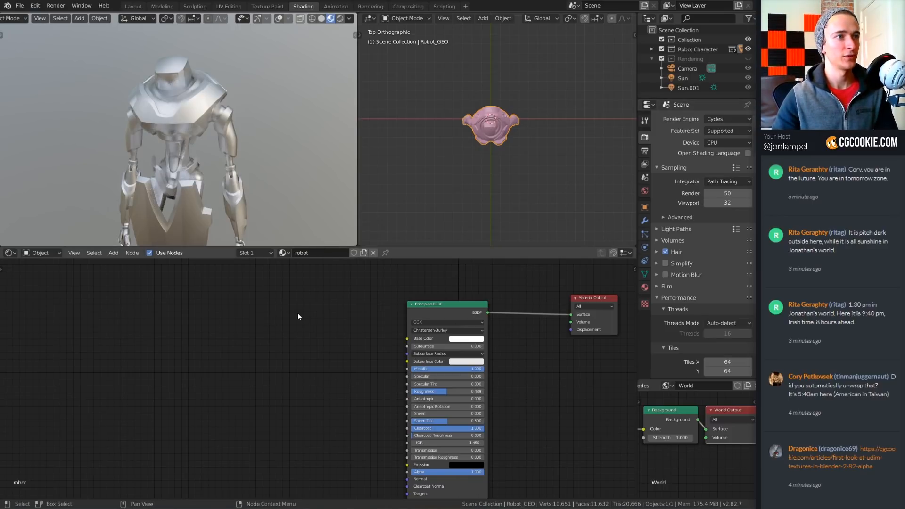
key("shift+a")
mouse_move(298, 314)
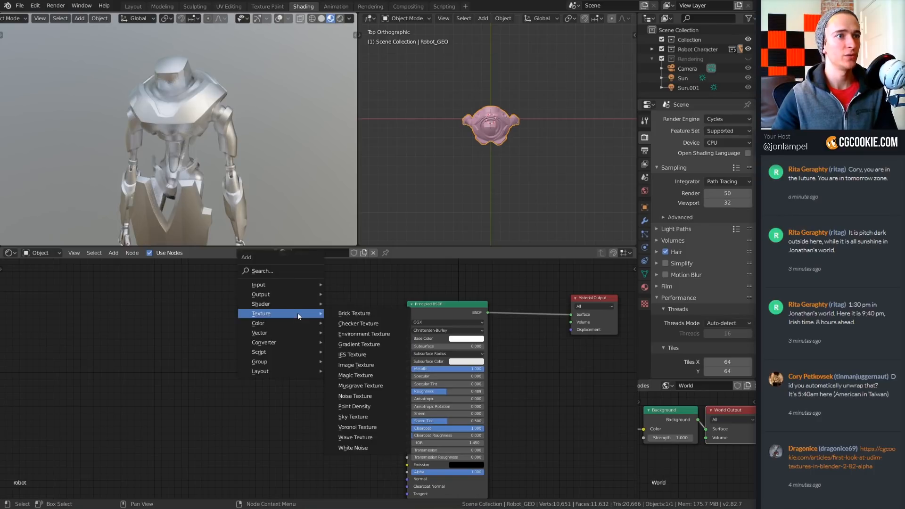
left_click(367, 366)
left_click(159, 285)
scroll(327, 361, "up", 4)
middle_click_drag(302, 352, 325, 368)
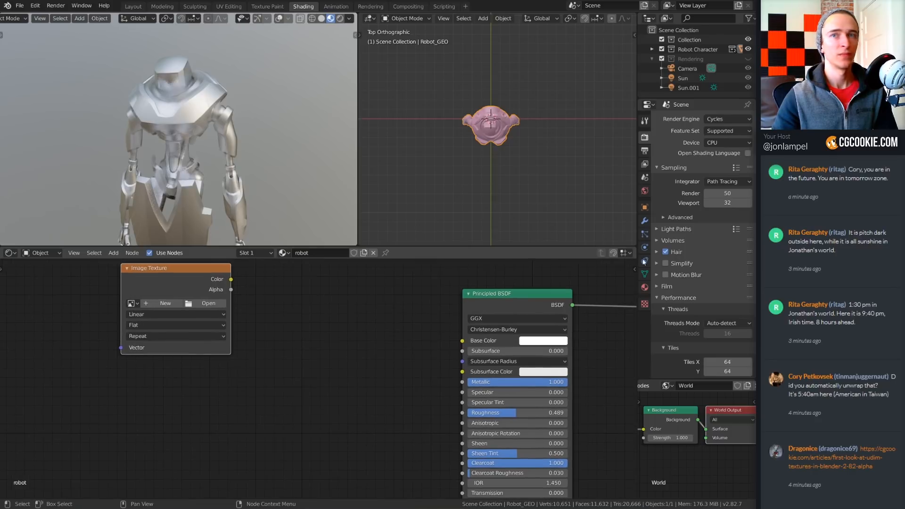
- Remove the extra Robot UDIMS.1001.png node and load that file from the textures folder into the empty Image Texture node
left_click_drag(265, 404, 288, 376)
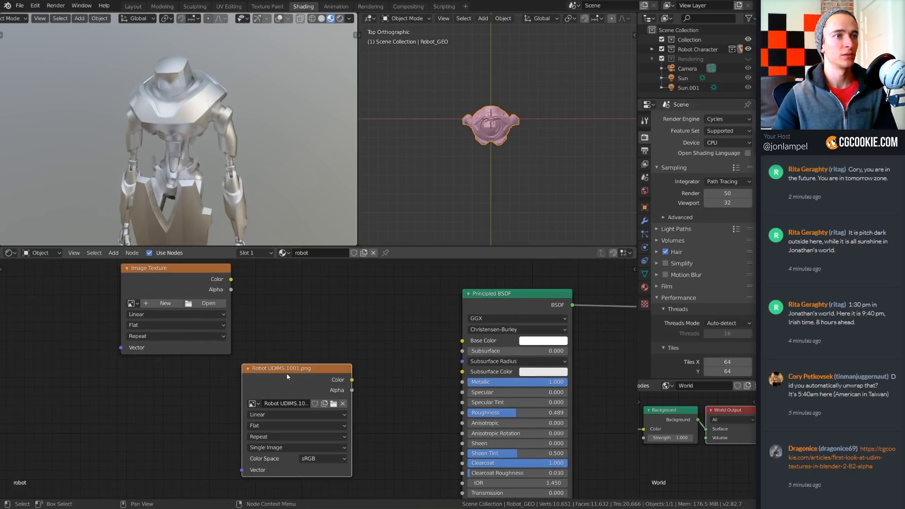
key("x")
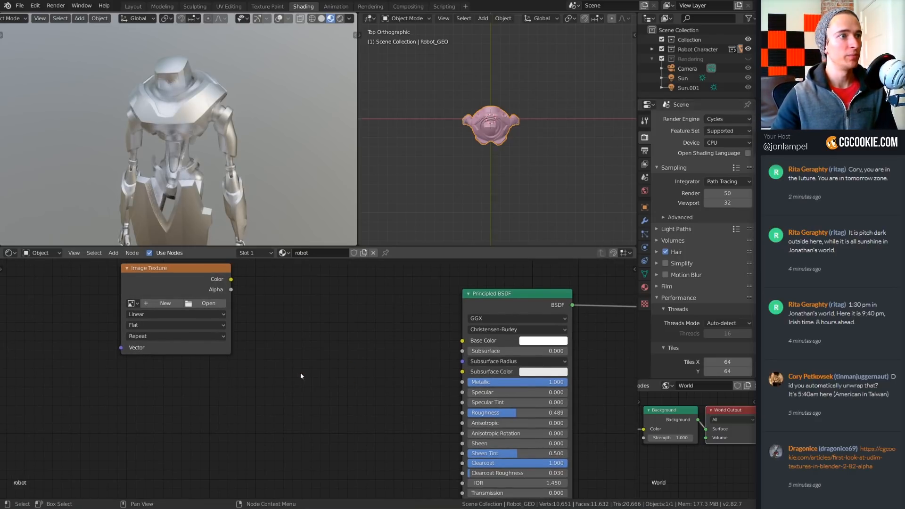
left_click(205, 303)
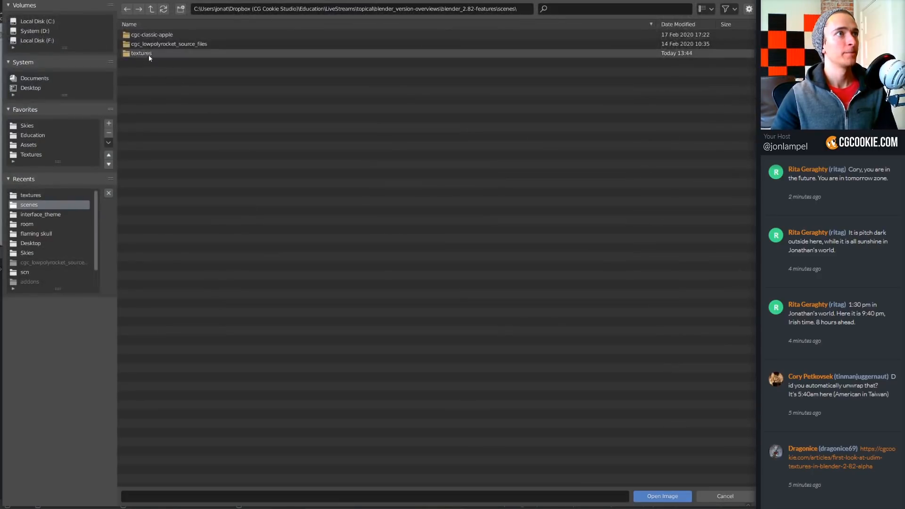
double_click(148, 53)
left_click(136, 35)
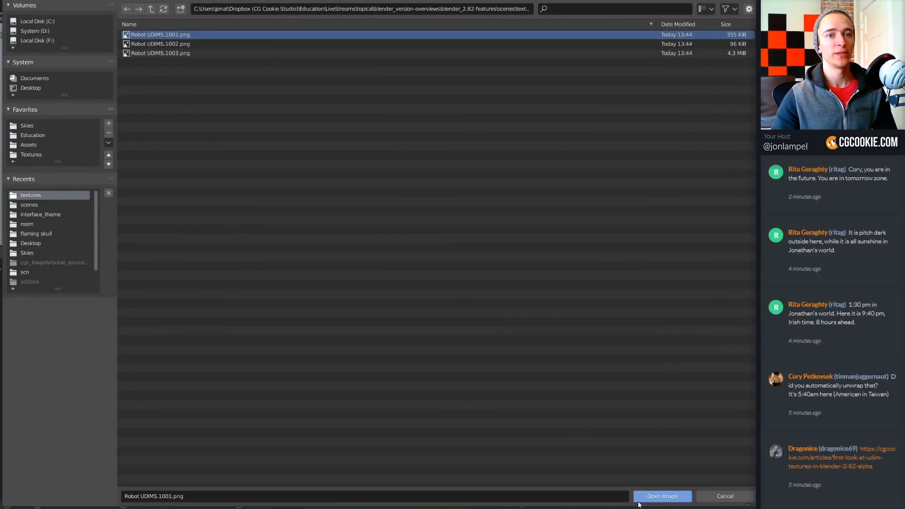
left_click(652, 496)
left_click_drag(165, 274, 205, 305)
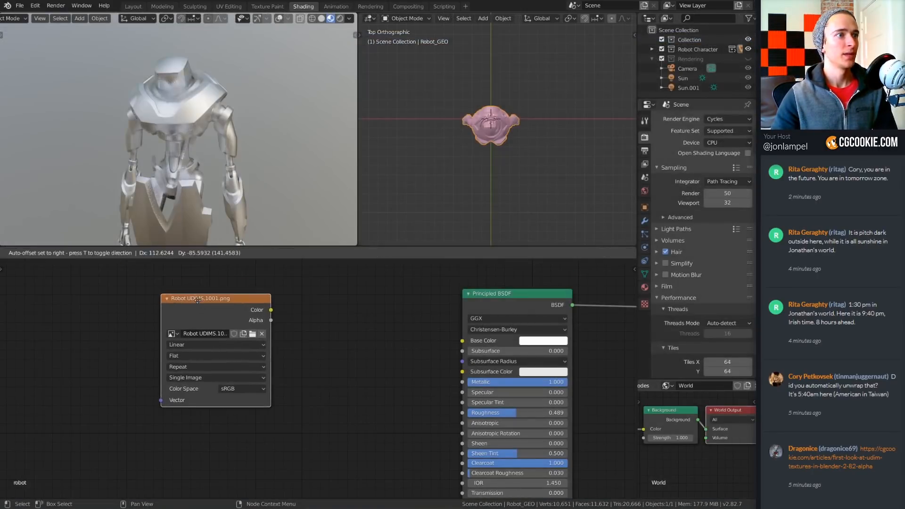
- Set the image node's source to Tiled and connect its Color output to the Principled BSDF's Base Color
left_click(244, 367)
left_click(244, 368)
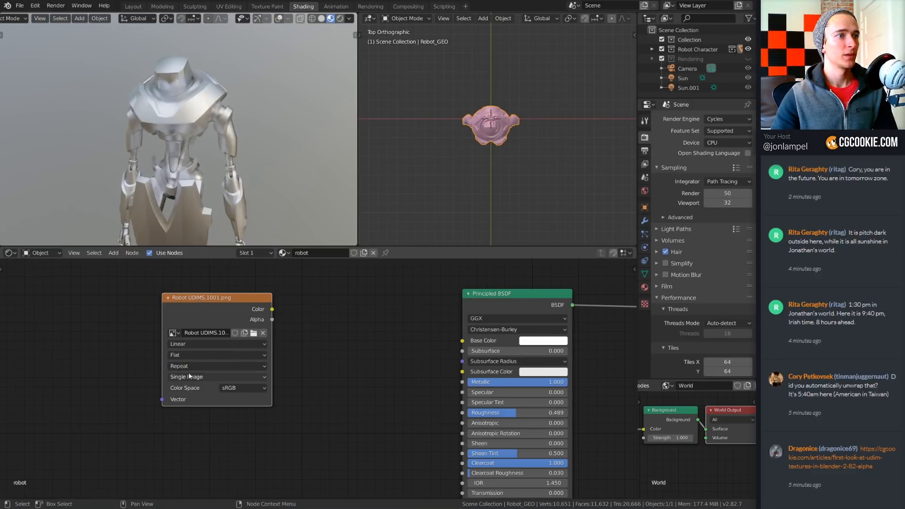
left_click(201, 379)
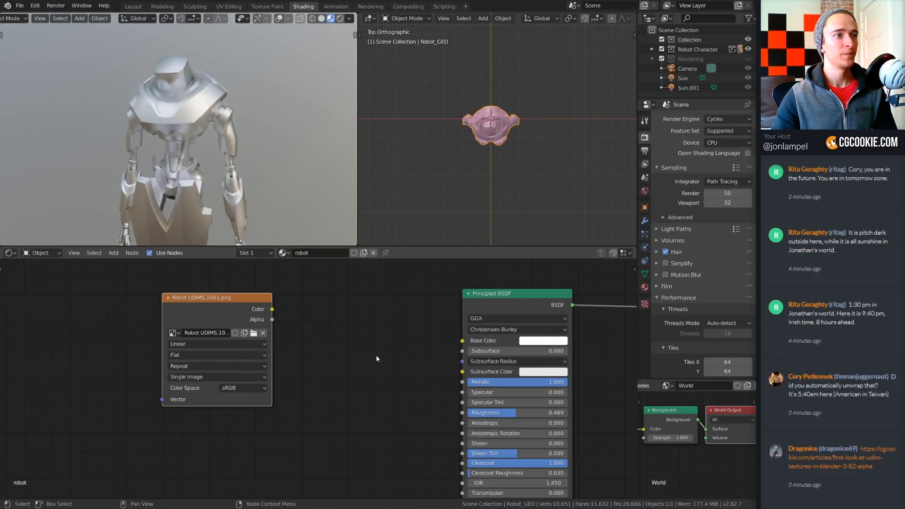
left_click_drag(220, 296, 201, 307)
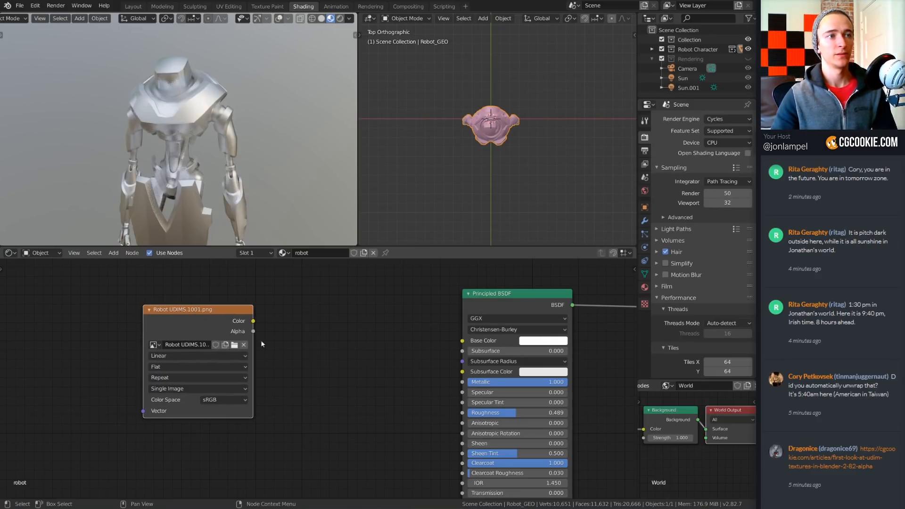
left_click(178, 389)
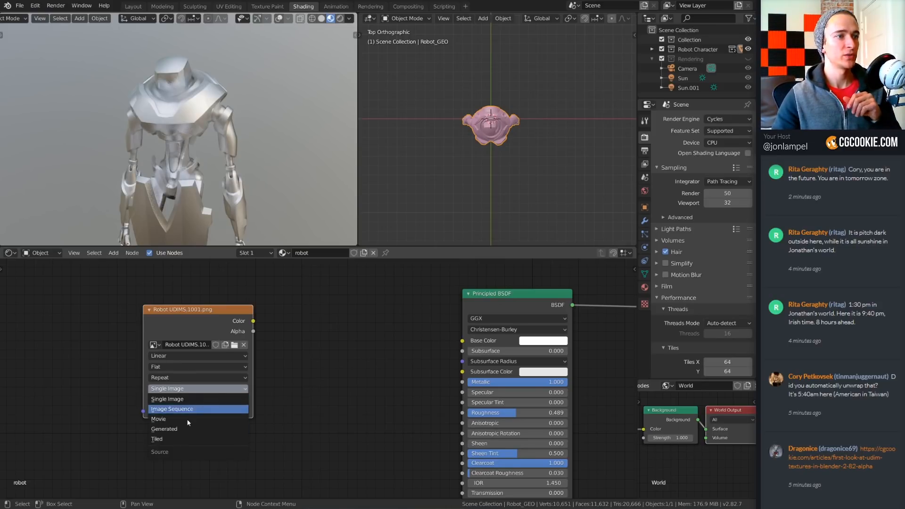
left_click(180, 439)
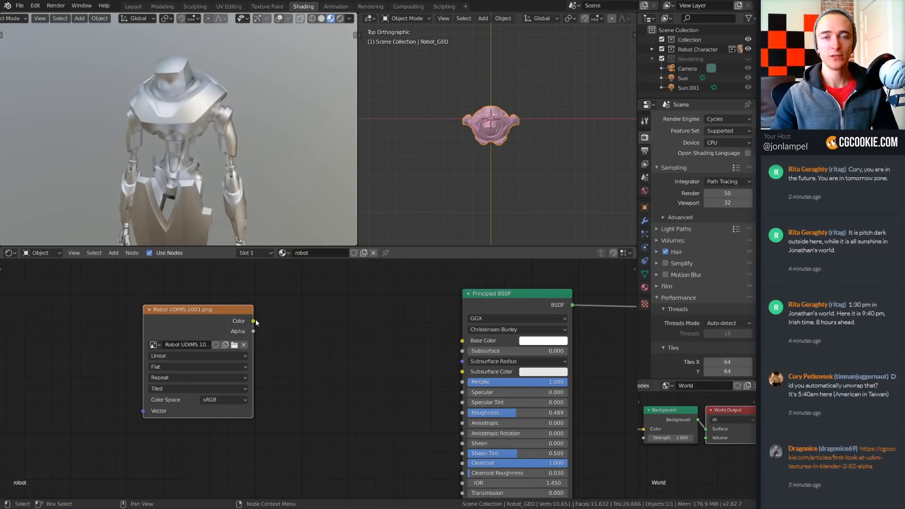
left_click_drag(254, 321, 462, 341)
- Inspect the tiled texture on the robot in the shaded view and its UV layout in the UV Editing workspace
middle_click_drag(182, 160, 249, 226)
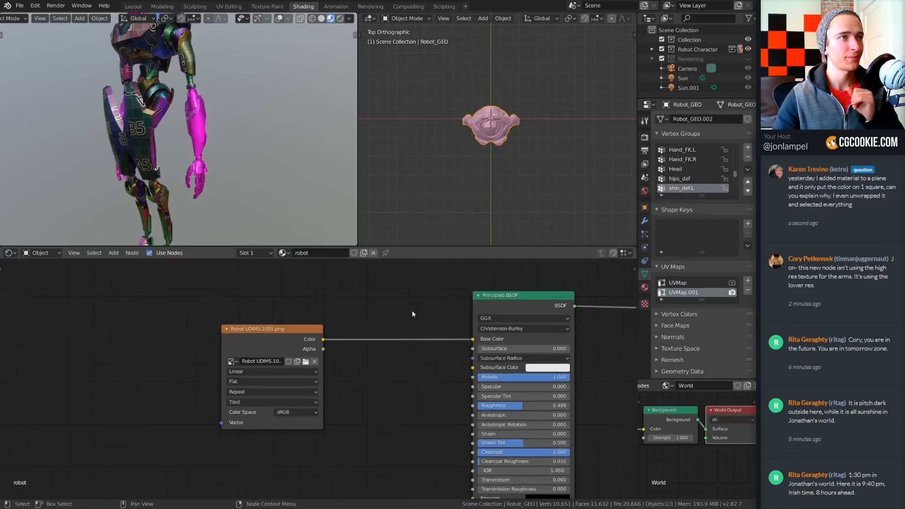
scroll(414, 313, "down", 2)
middle_click_drag(414, 312, 283, 299)
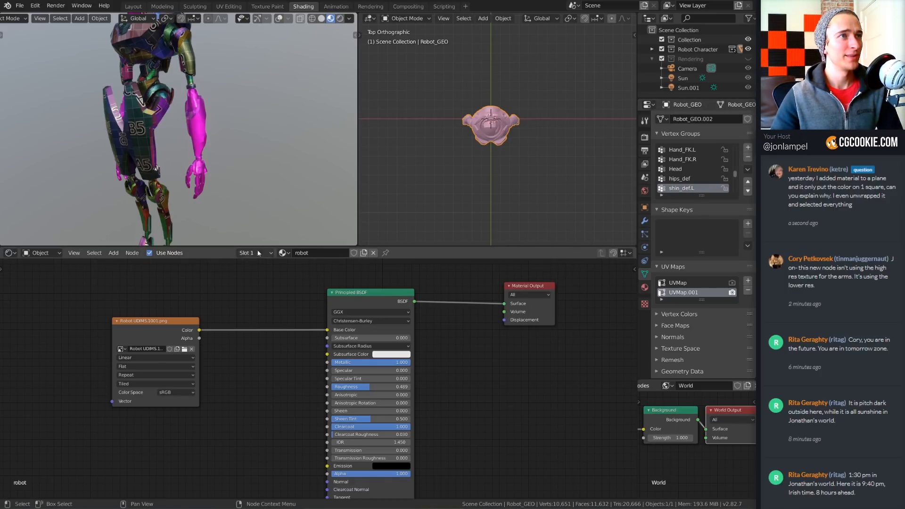
scroll(191, 132, "down", 3)
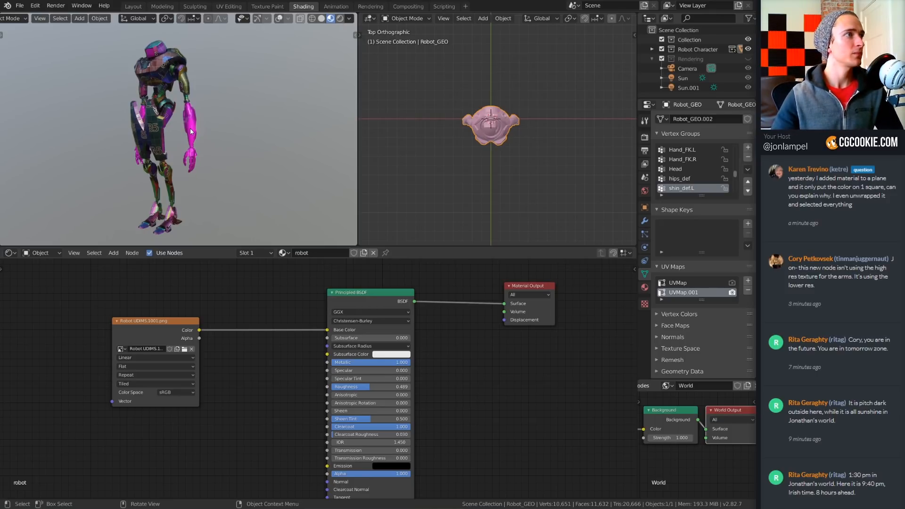
middle_click_drag(198, 283, 181, 269)
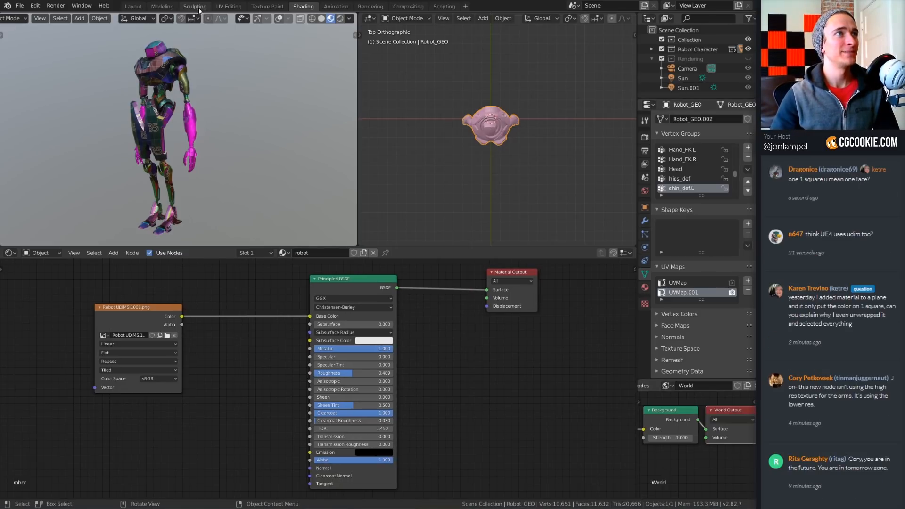
left_click(229, 6)
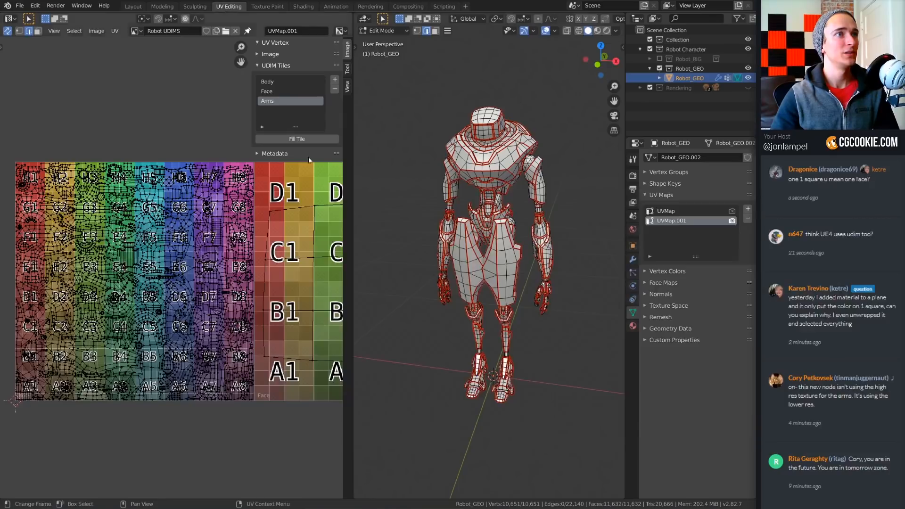
middle_click_drag(493, 199, 505, 213)
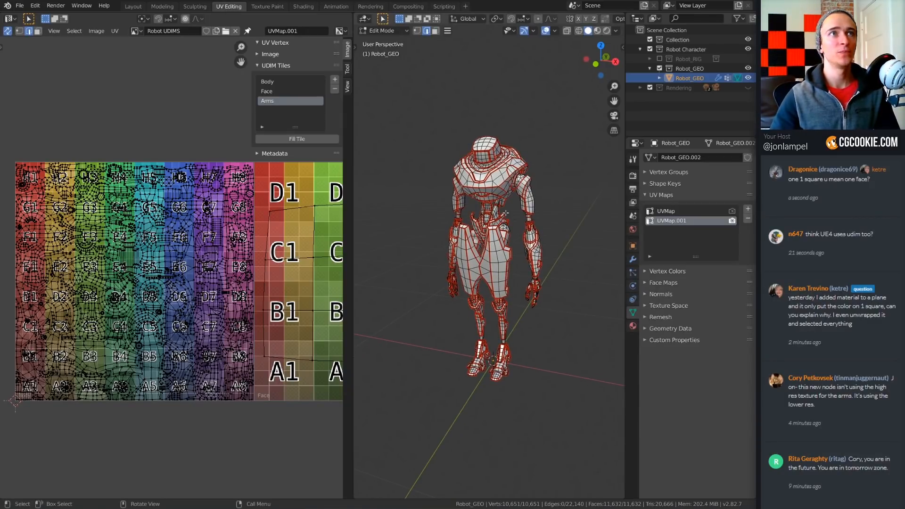
- In the Texture Paint workspace, set the brush radius to 51 px and try a black stroke on the robot's chest
left_click(266, 7)
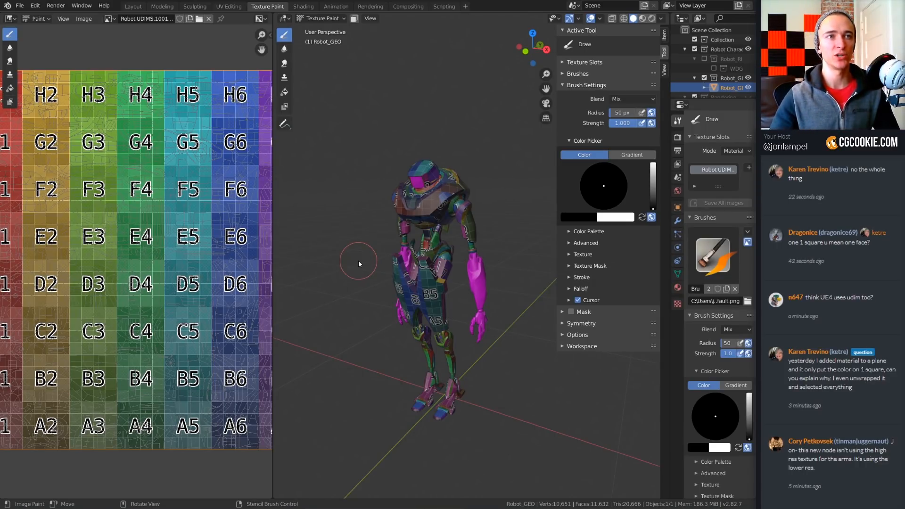
scroll(406, 227, "up", 8)
key("f")
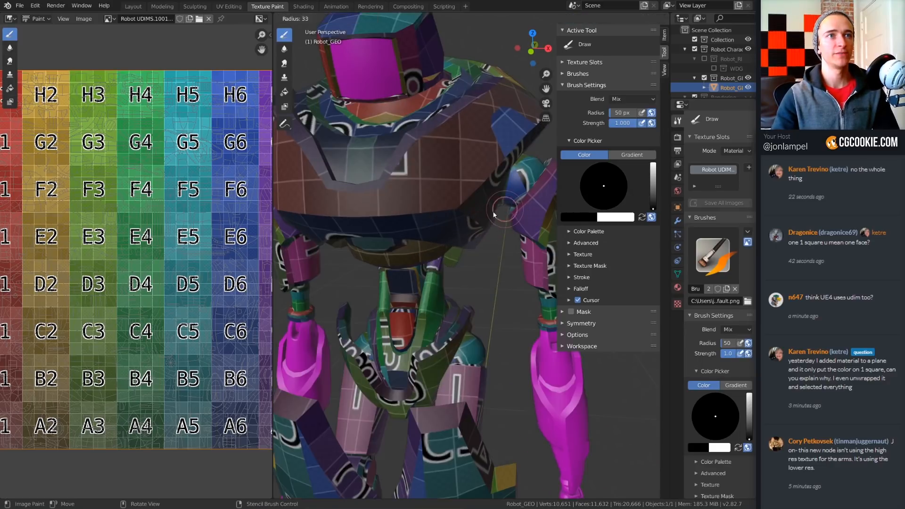
left_click(465, 199)
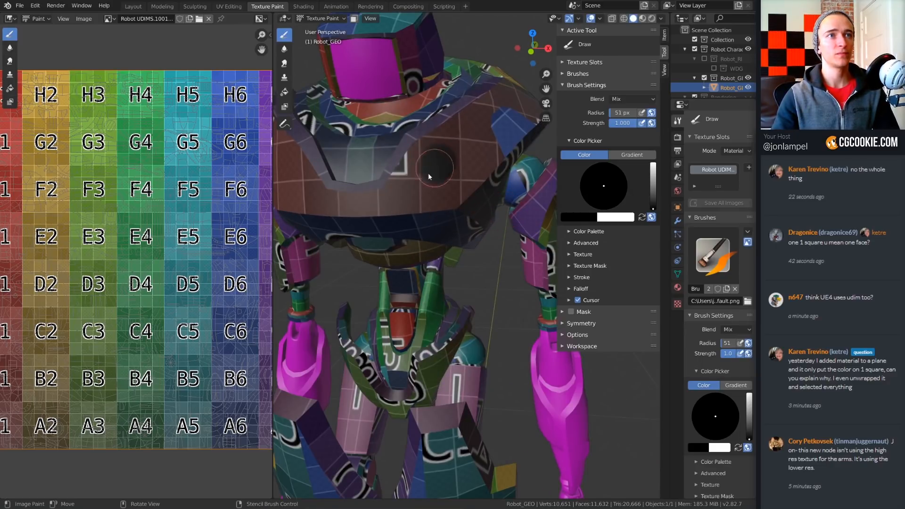
mouse_move(428, 176)
left_mouse_down()
mouse_move(441, 179)
mouse_move(440, 218)
mouse_move(452, 236)
left_mouse_up()
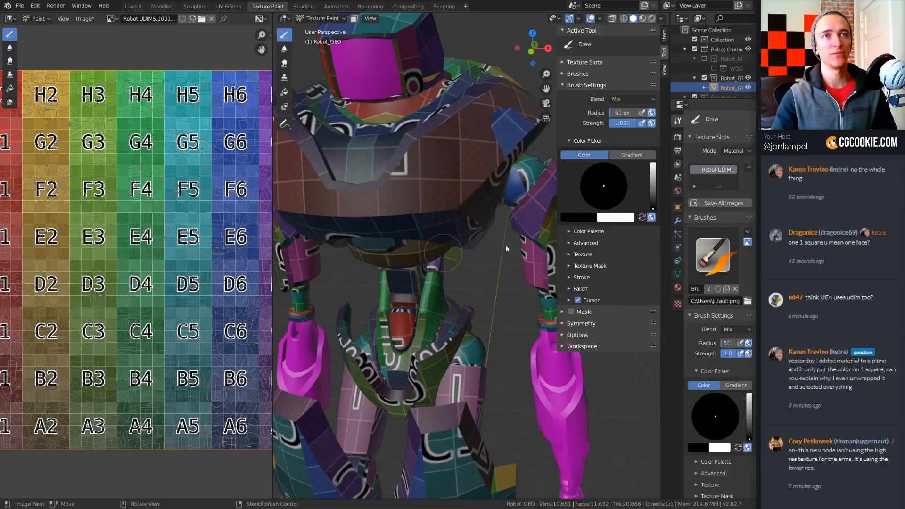
- Look through the Draw brush's Brushes, Brush Settings and Symmetry options
left_click(603, 86)
left_click(601, 74)
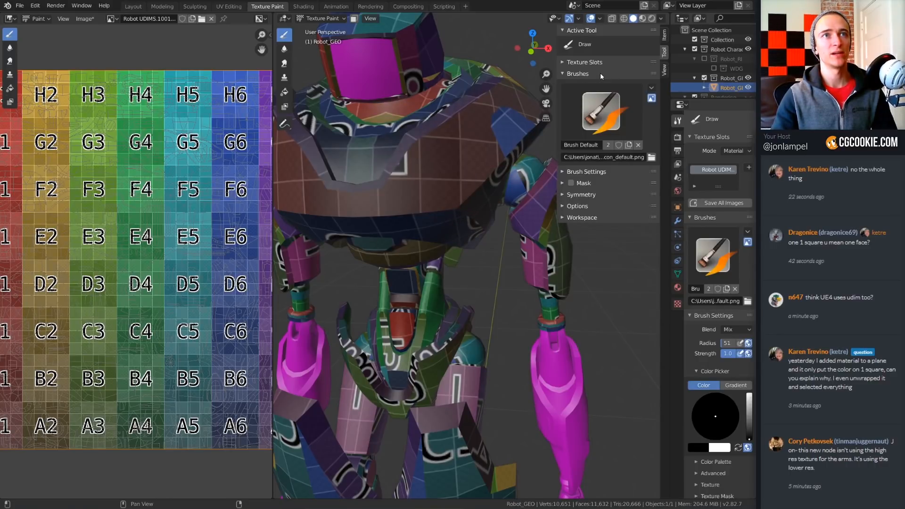
left_click(600, 74)
left_click(594, 85)
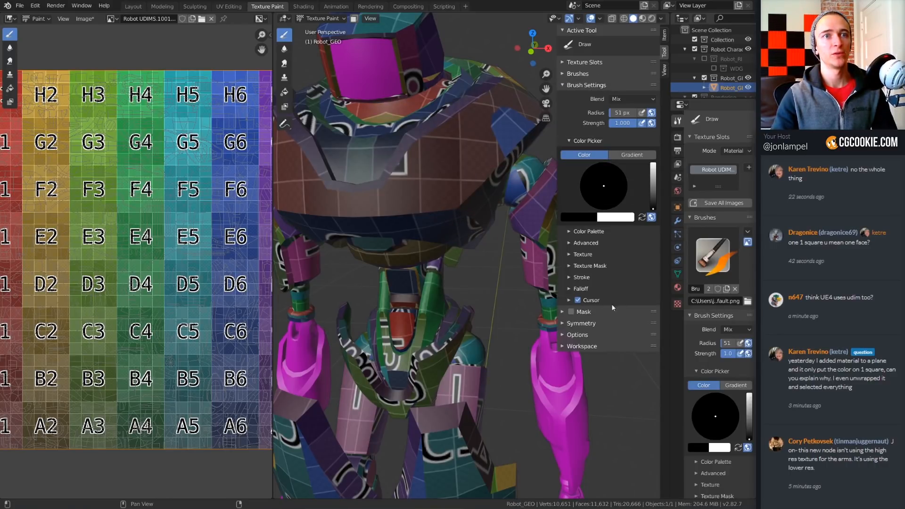
left_click(595, 324)
left_click(595, 323)
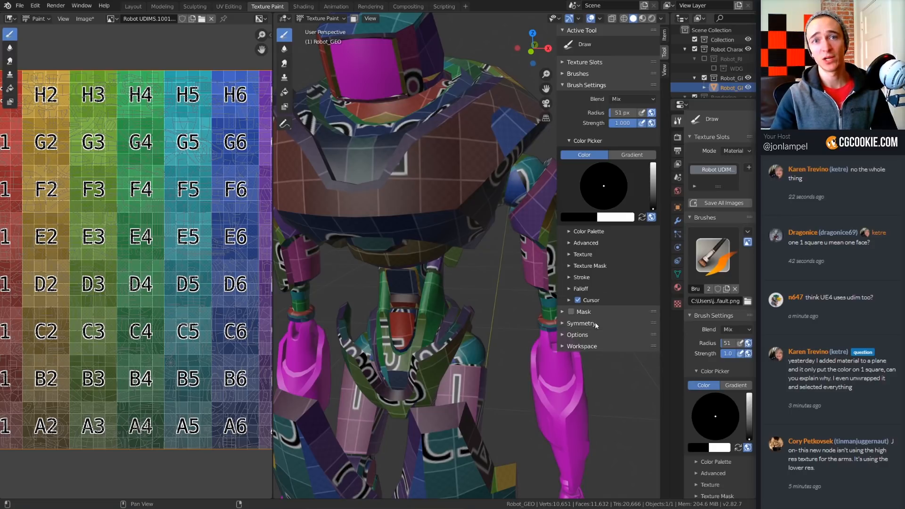
left_click(594, 324)
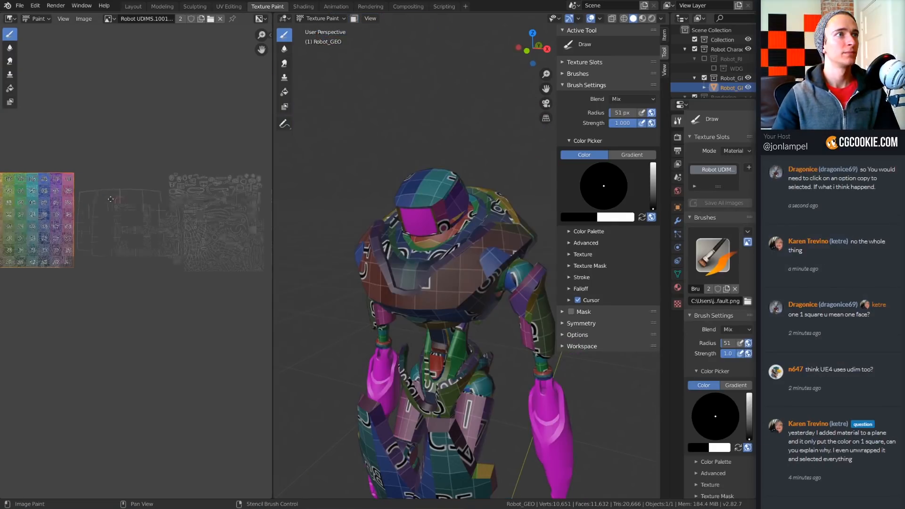
- Display the Robot UDIMS image in the image editor in place of Robot UDIMS.1001.png
middle_click_drag(147, 203, 161, 202)
scroll(161, 203, "up", 1)
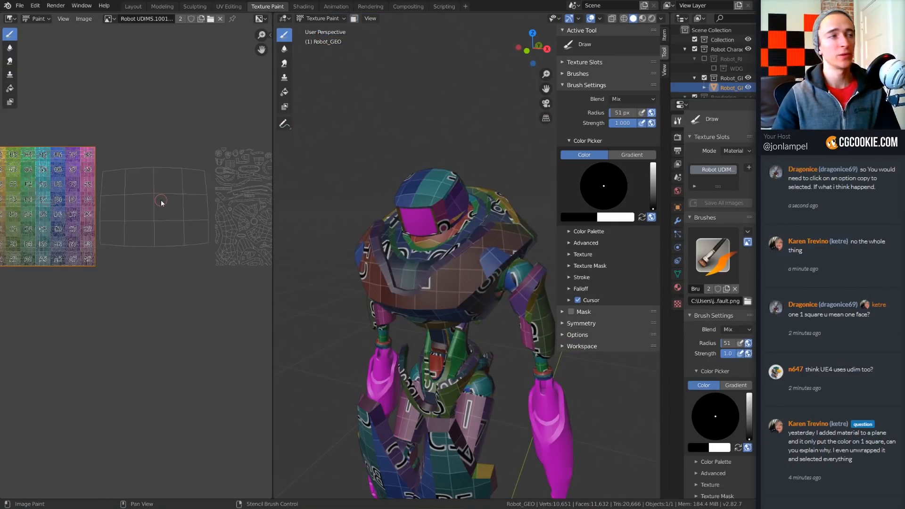
middle_click_drag(144, 162, 113, 149)
middle_click_drag(209, 176, 225, 208)
left_click(110, 19)
left_click(133, 60)
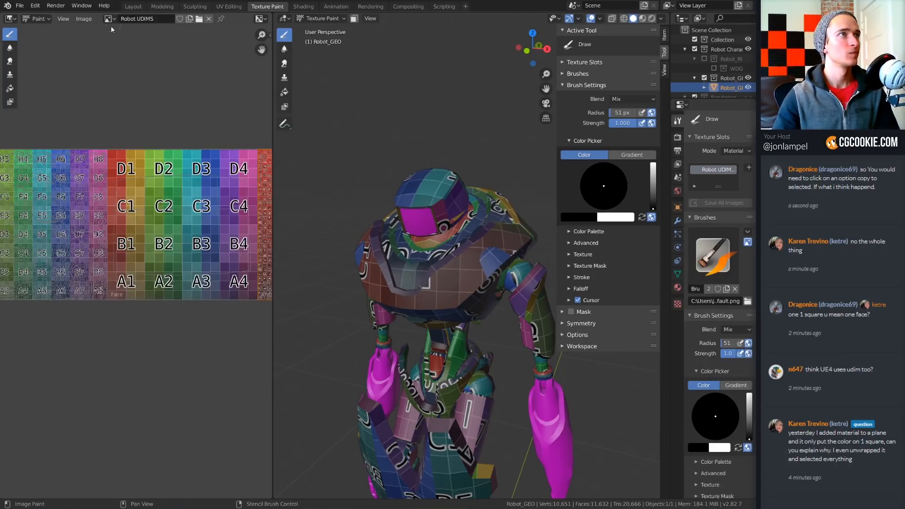
left_click(84, 18)
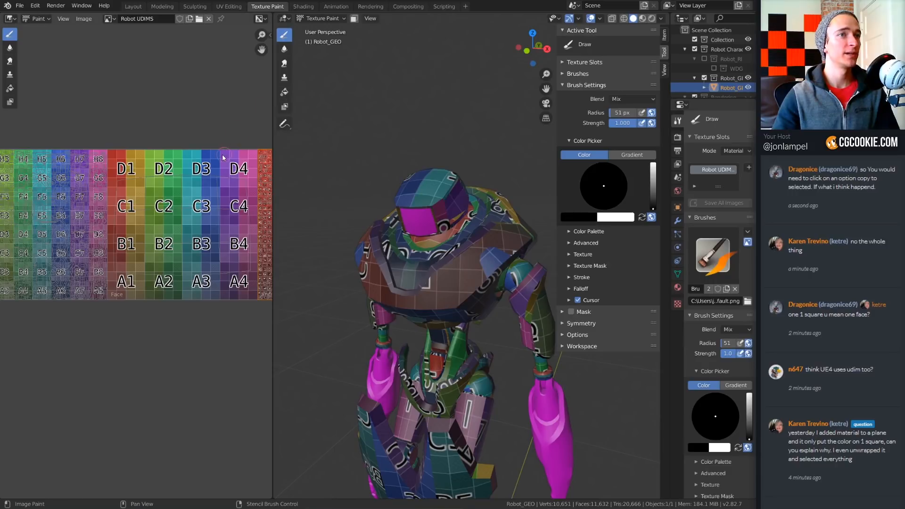
middle_click_drag(225, 159, 217, 157)
- Reduce the Draw brush radius to 10 px and open its Stroke settings
middle_click_drag(517, 379, 530, 377)
scroll(500, 290, "up", 2)
middle_click_drag(500, 289, 406, 255, "shift")
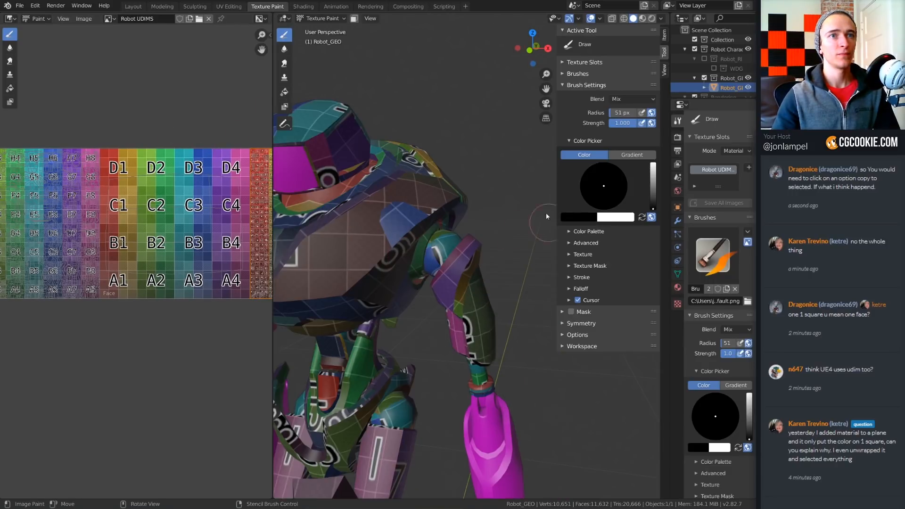
key("f")
left_click(408, 258)
middle_click_drag(327, 324, 366, 327)
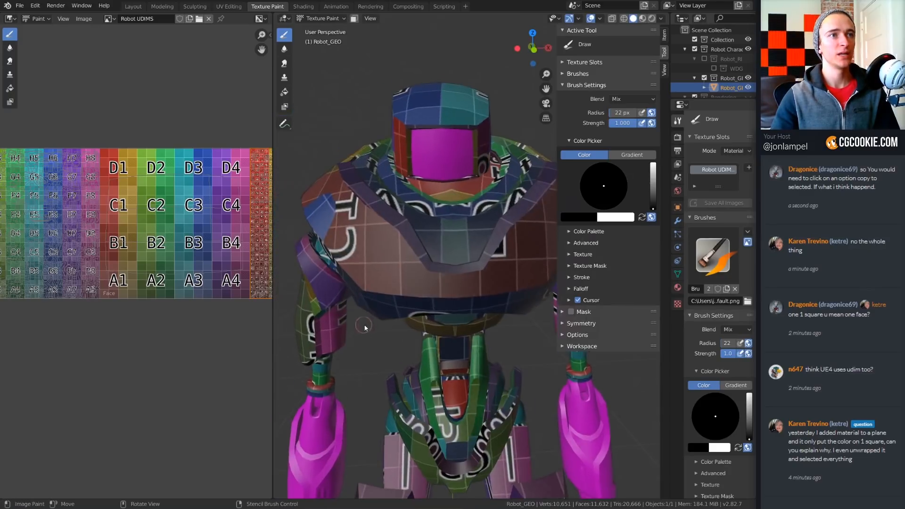
key("f")
left_click(473, 315)
middle_click_drag(478, 318, 500, 334)
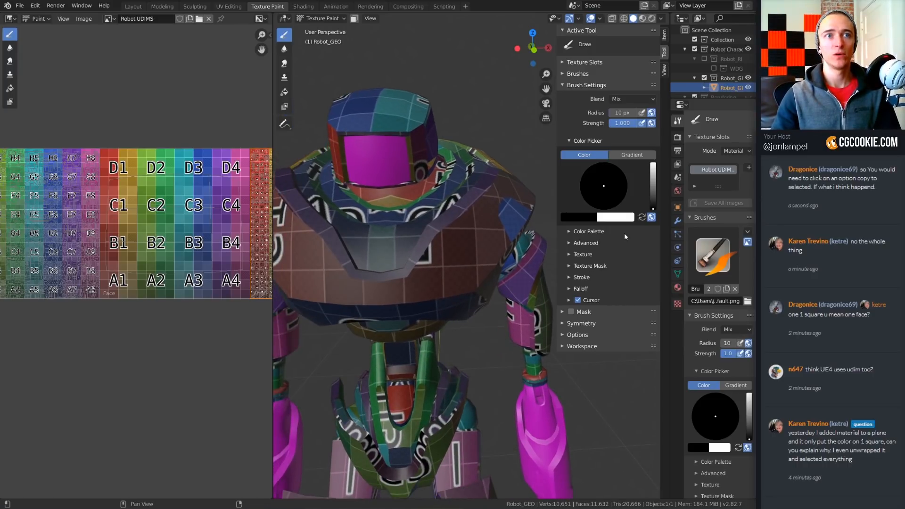
left_click(593, 277)
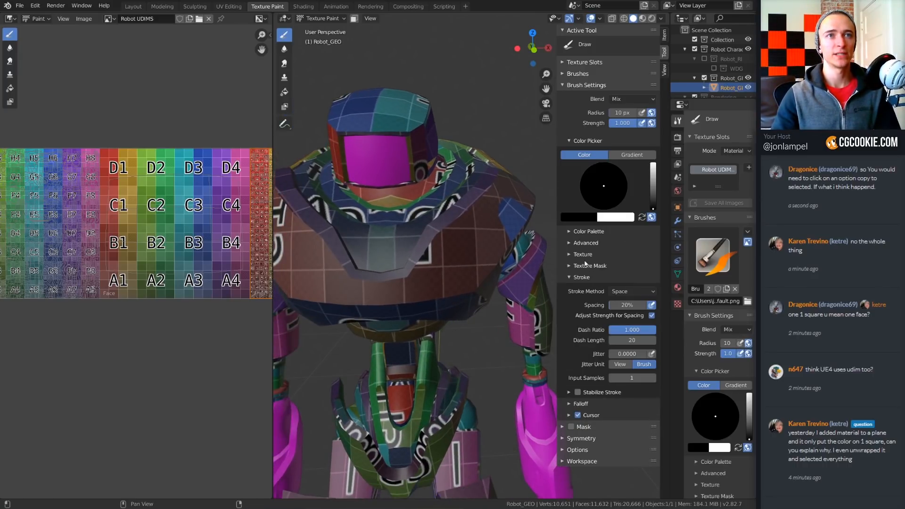
- Widen the 3D viewport and set the Draw brush to a 12 px radius with white as the paint colour
left_click(582, 31)
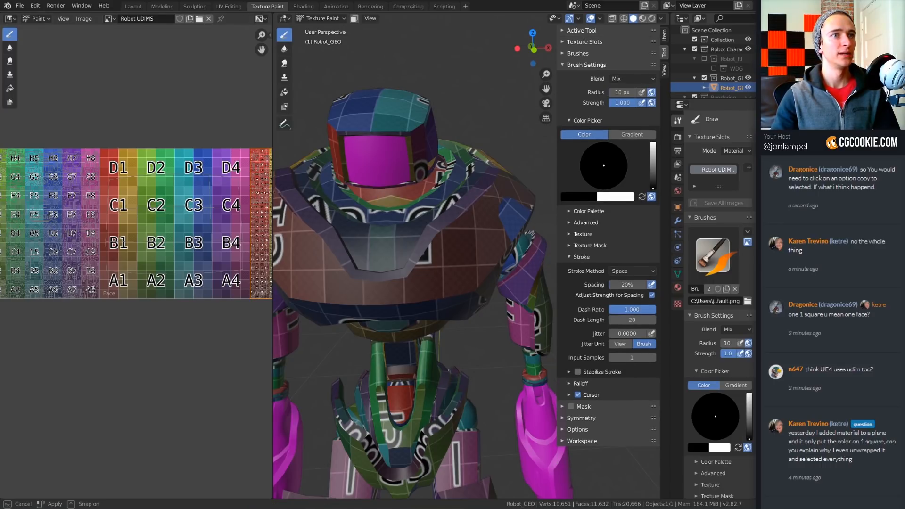
left_click_drag(274, 195, 201, 195)
key("f")
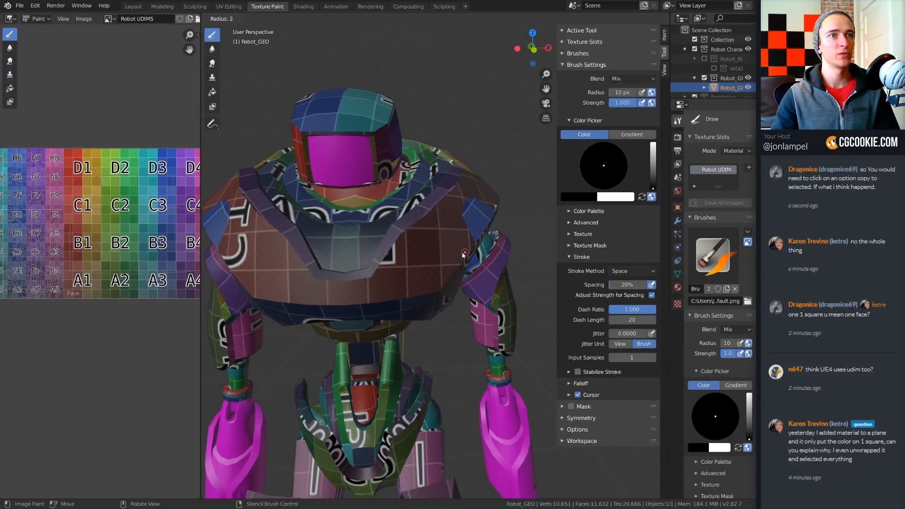
left_click(463, 251)
key("f")
left_click(416, 258)
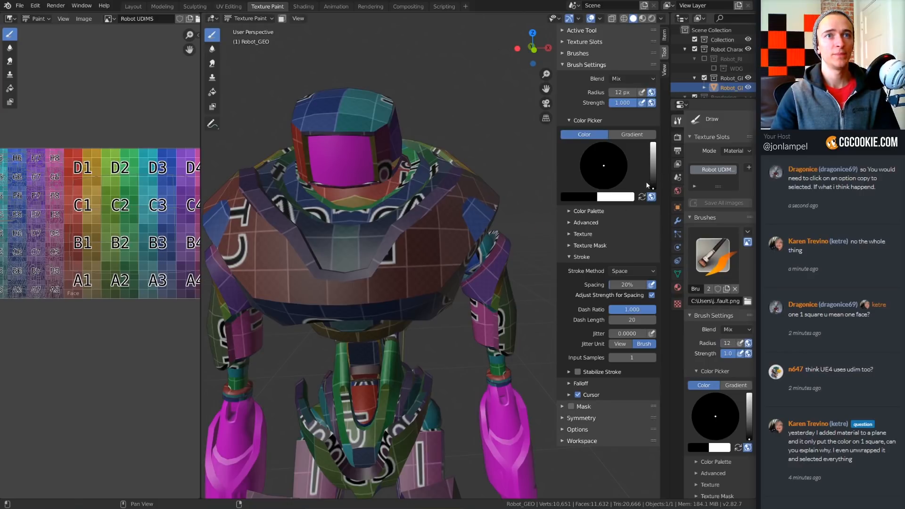
key("x")
- Set the stroke's Dash Ratio to 0.246 and Dash Length to 225, and paint white test strokes on the robot's chest
middle_click_drag(443, 271, 443, 275)
scroll(443, 273, "up", 4)
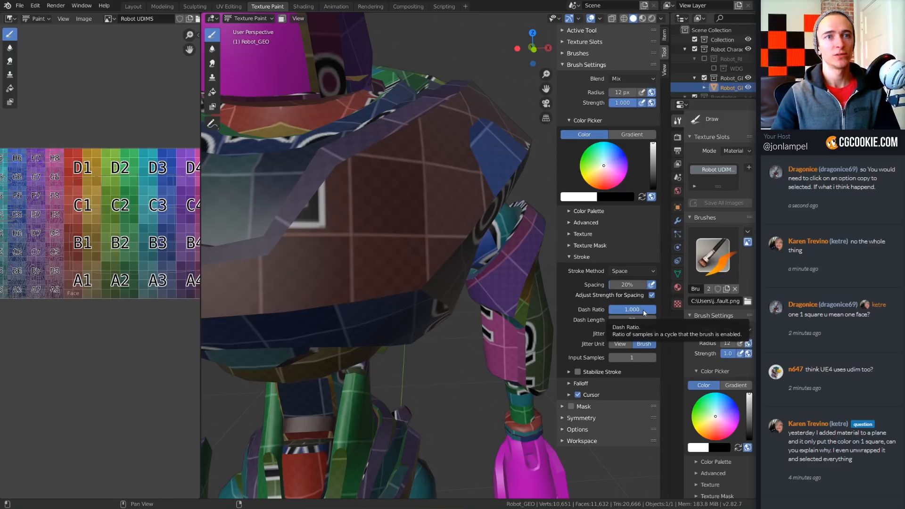
mouse_move(646, 311)
left_mouse_down()
mouse_move(611, 311)
mouse_move(649, 319)
left_mouse_up()
left_click_drag(454, 149, 432, 192)
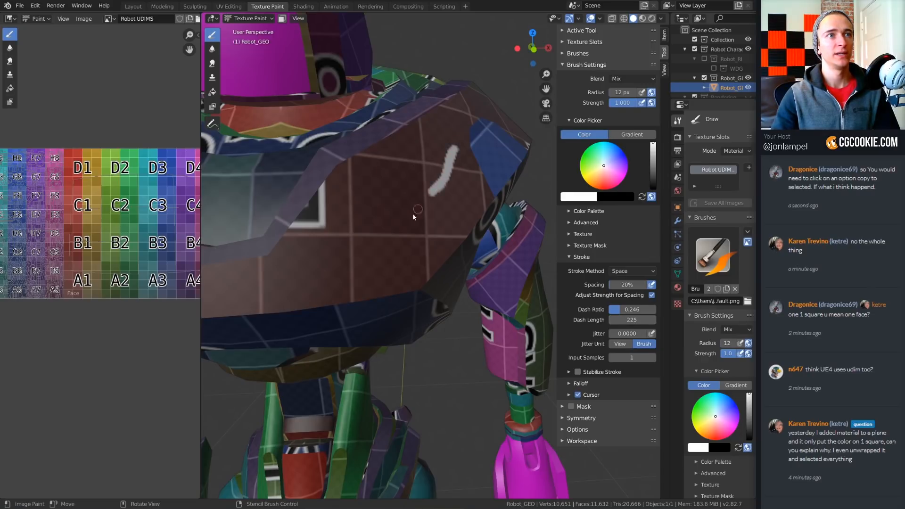
left_click_drag(305, 253, 250, 266)
- Undo the white test strokes, and try one longer diagonal stroke across the chest before undoing it too
scroll(388, 250, "down", 8)
key("ctrl+z")
key("ctrl+z")
scroll(388, 250, "up", 2)
middle_click_drag(435, 249, 437, 258)
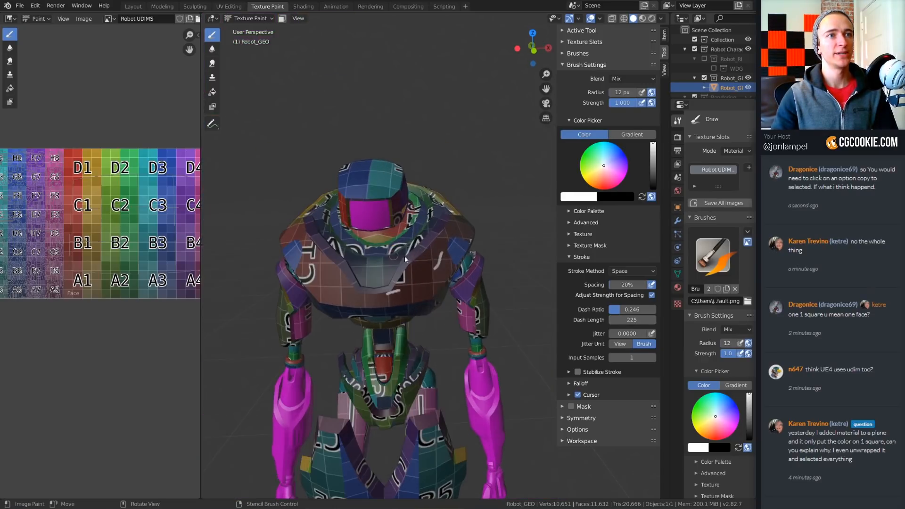
left_click_drag(444, 261, 408, 296)
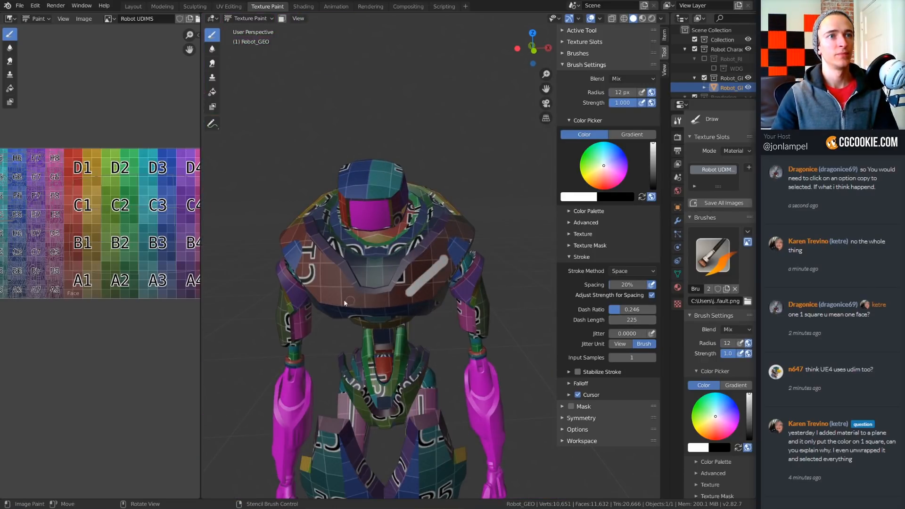
key("ctrl+z")
- Reduce the brush radius to 6 px and the stroke's Dash Length to 88
middle_click_drag(447, 287, 472, 274)
key("f")
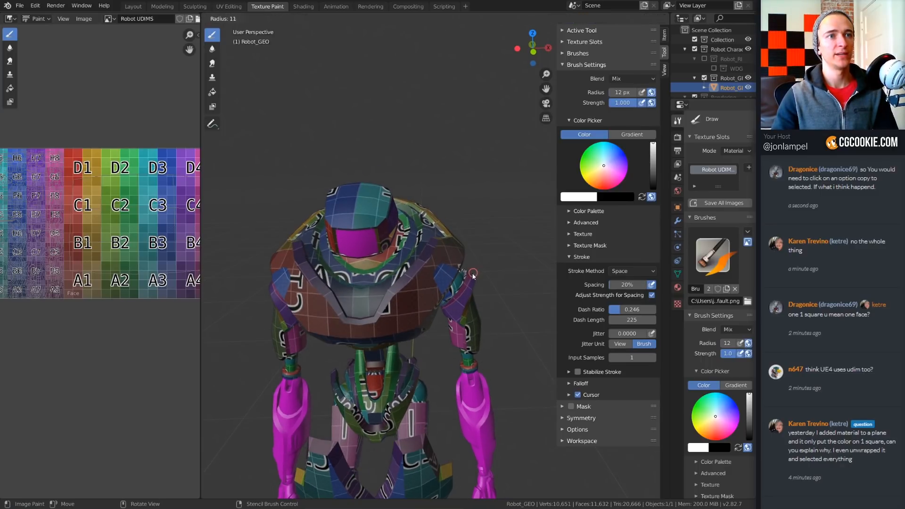
left_click(472, 274)
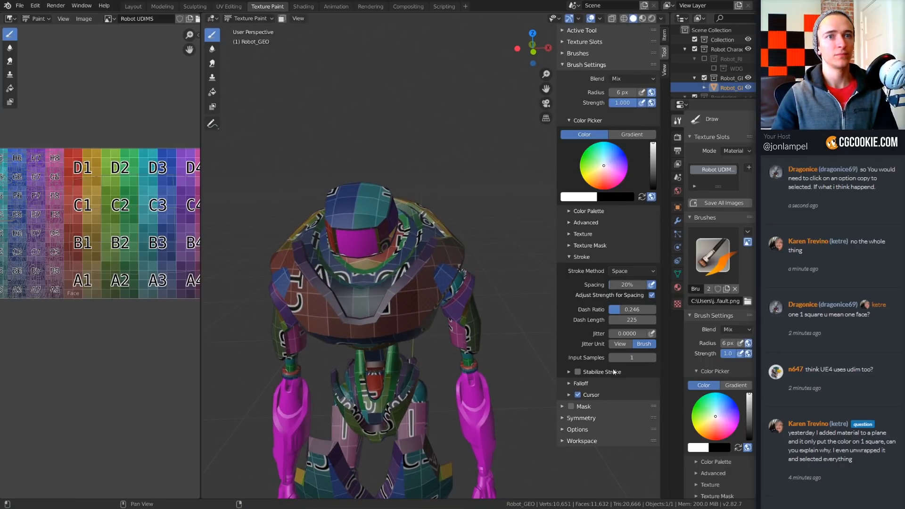
left_click_drag(632, 320, 628, 320)
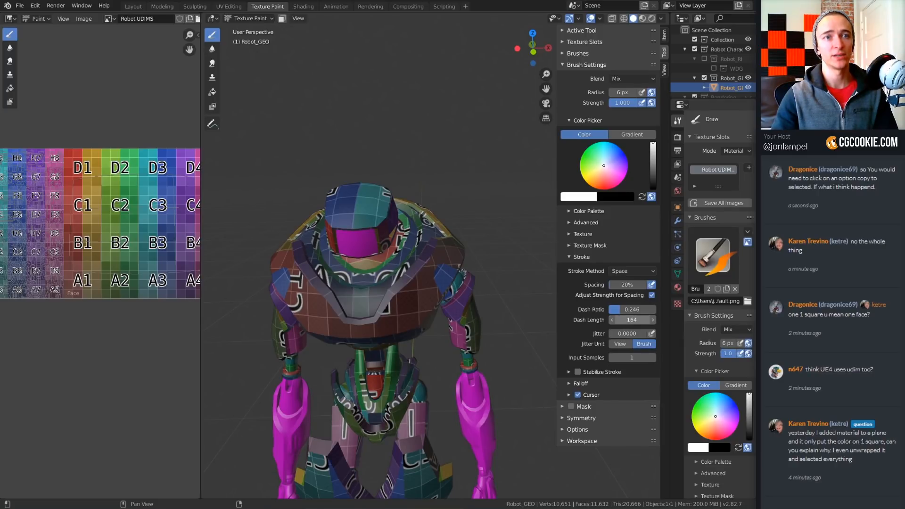
left_click_drag(632, 320, 612, 320)
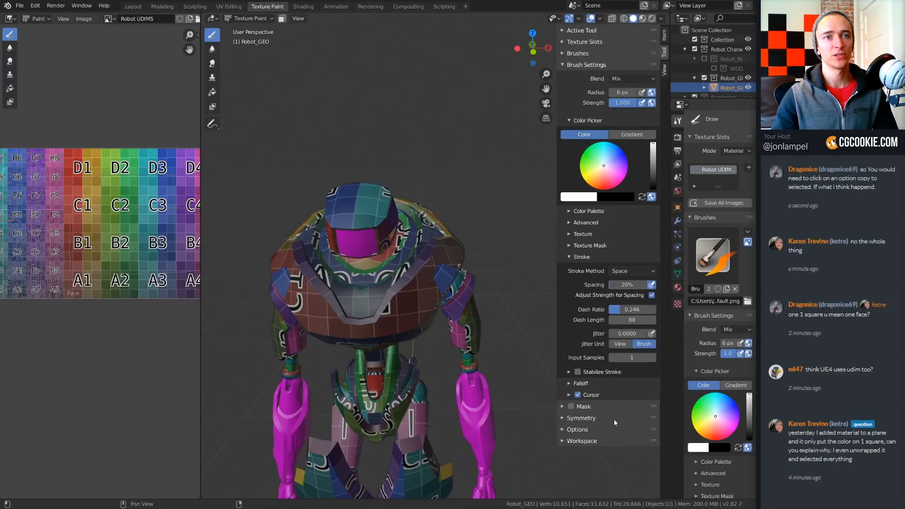
- Enable Stabilize Stroke for the brush and paint a dashed white stroke around the robot's chest
left_click(578, 372)
left_click(610, 372)
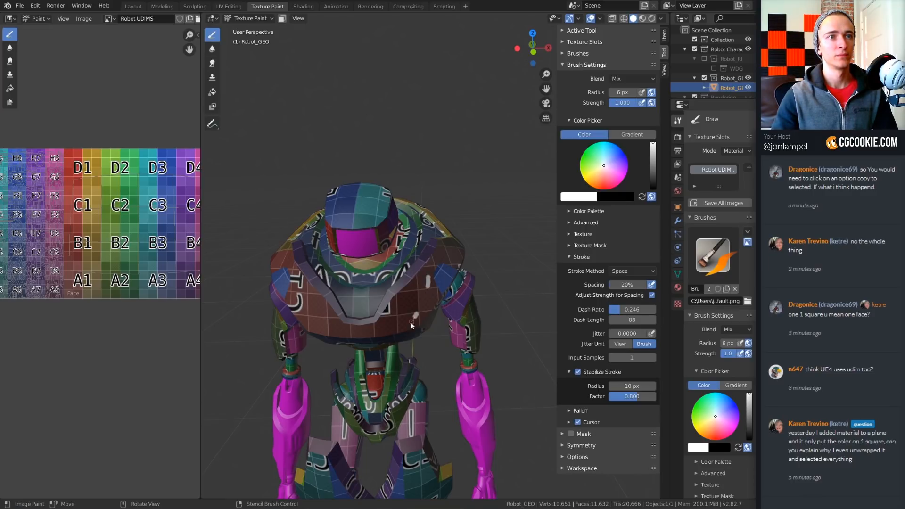
mouse_move(362, 332)
left_mouse_down()
mouse_move(322, 326)
mouse_move(302, 309)
mouse_move(285, 283)
mouse_move(292, 252)
left_mouse_up()
- Try a stabilized dashed white stroke over the robot's upper legs and undo it
middle_click_drag(495, 349, 490, 301)
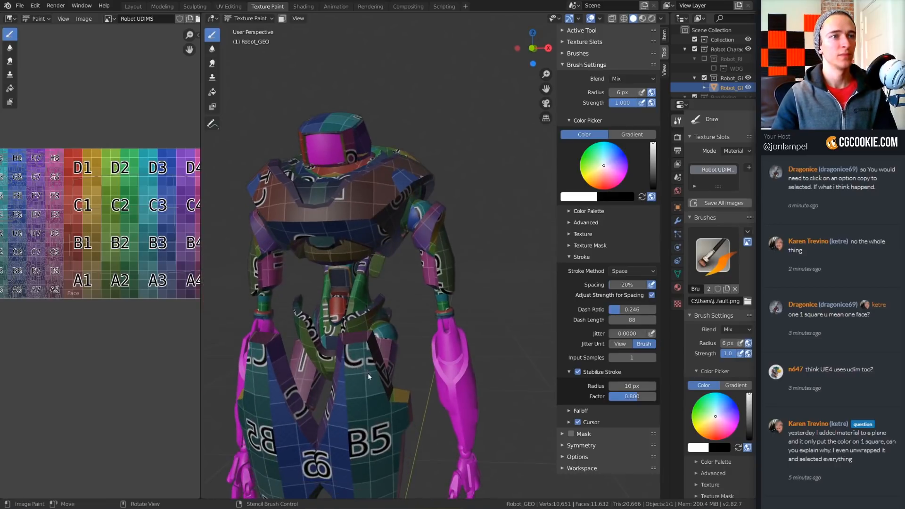
middle_click_drag(358, 431, 382, 309, "shift")
mouse_move(392, 183)
left_mouse_down()
mouse_move(413, 373)
mouse_move(405, 392)
mouse_move(395, 360)
mouse_move(391, 202)
mouse_move(411, 404)
mouse_move(395, 396)
left_mouse_up()
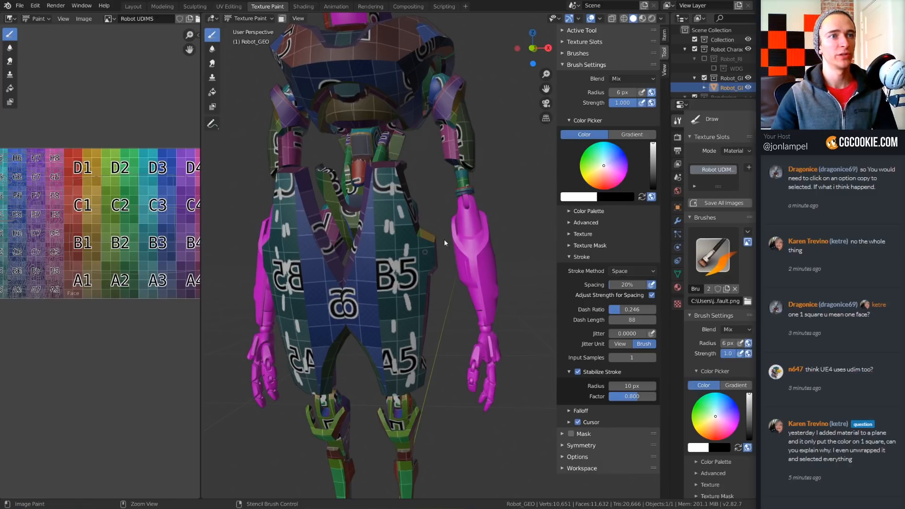
key("ctrl+z")
scroll(452, 295, "up", 6)
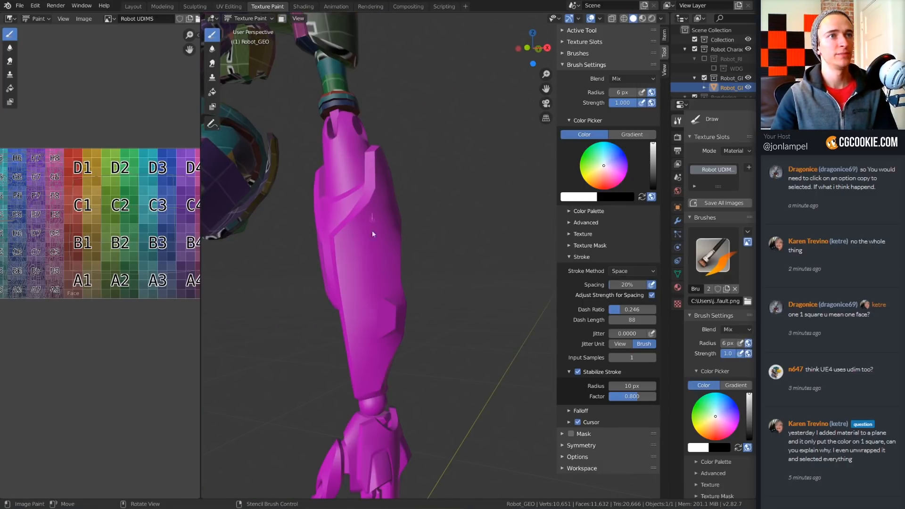
scroll(342, 226, "down", 6)
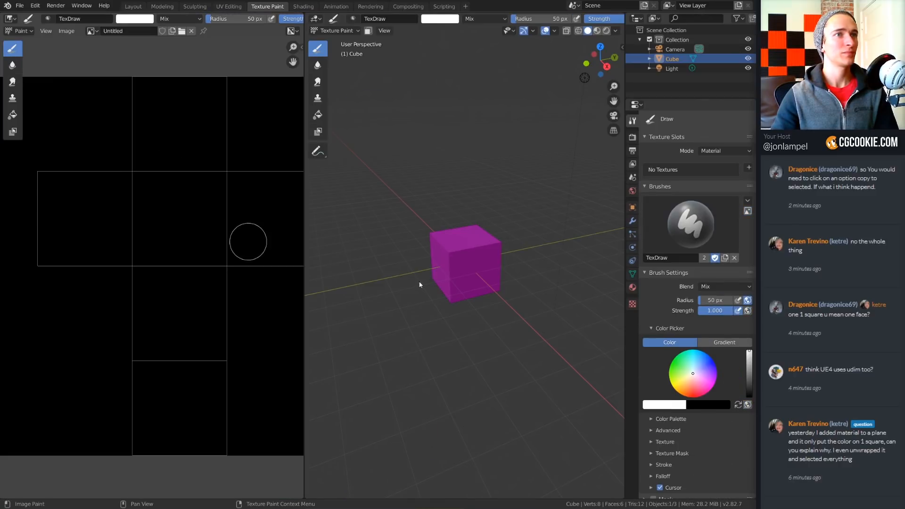
- In the cube scene, show the brush's Tool settings in the 3D viewport's sidebar and widen the viewport
key("n")
left_click(618, 64)
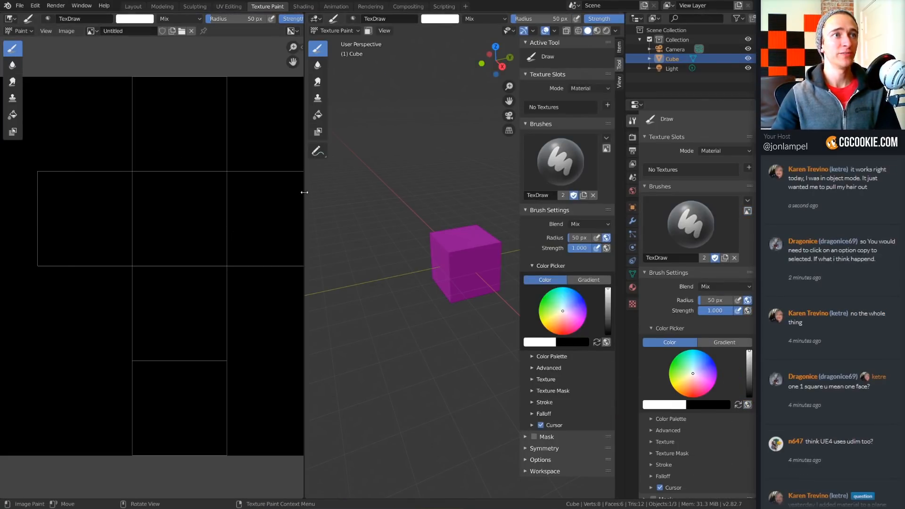
left_click_drag(304, 192, 261, 192)
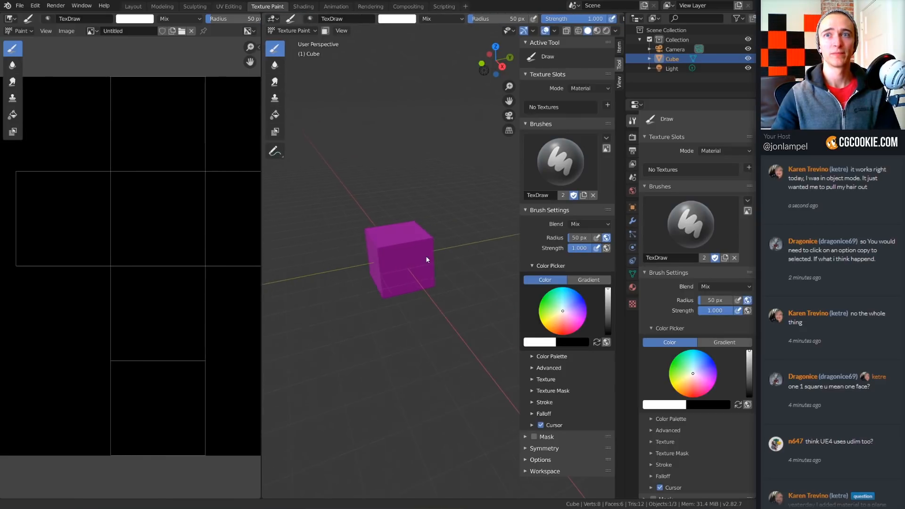
middle_click_drag(426, 258, 442, 258)
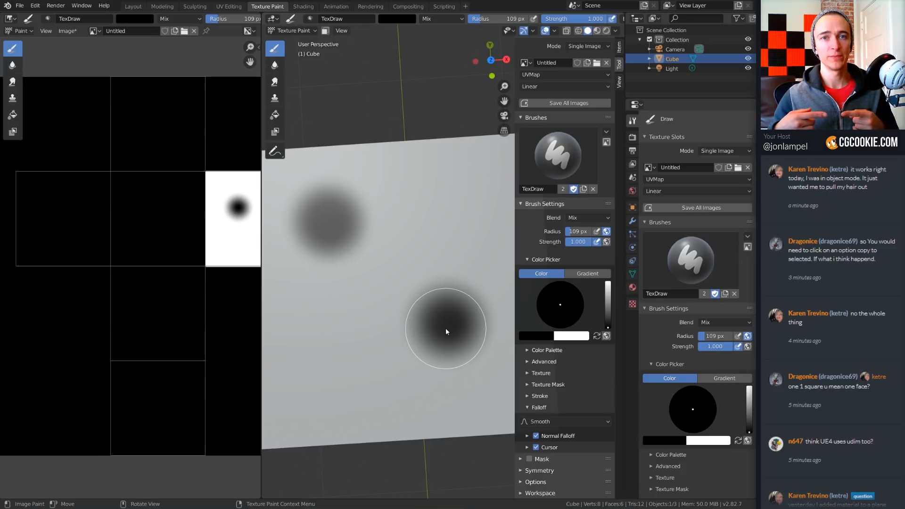
- Paint two soft black dabs on the cube's face with the 109 px brush and Smooth falloff, leaving the strength at 1.000
middle_click_drag(412, 317, 416, 330)
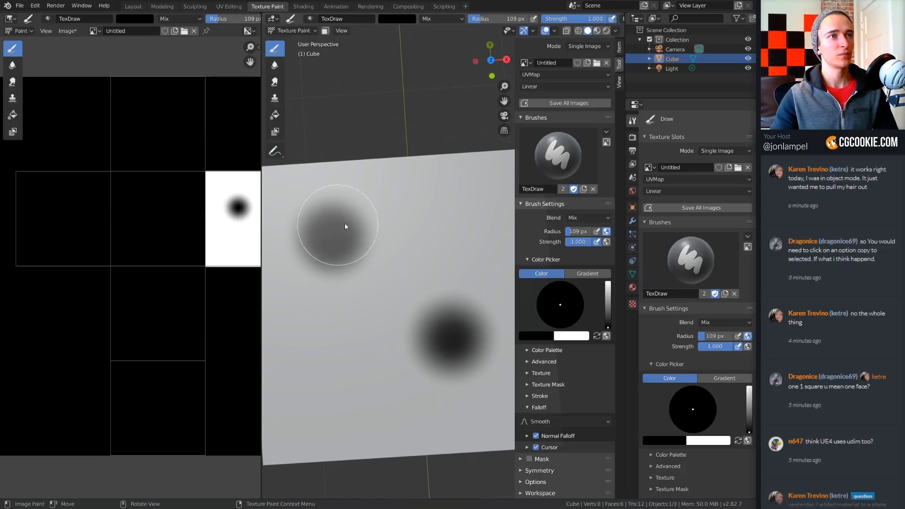
middle_click_drag(445, 367, 437, 327)
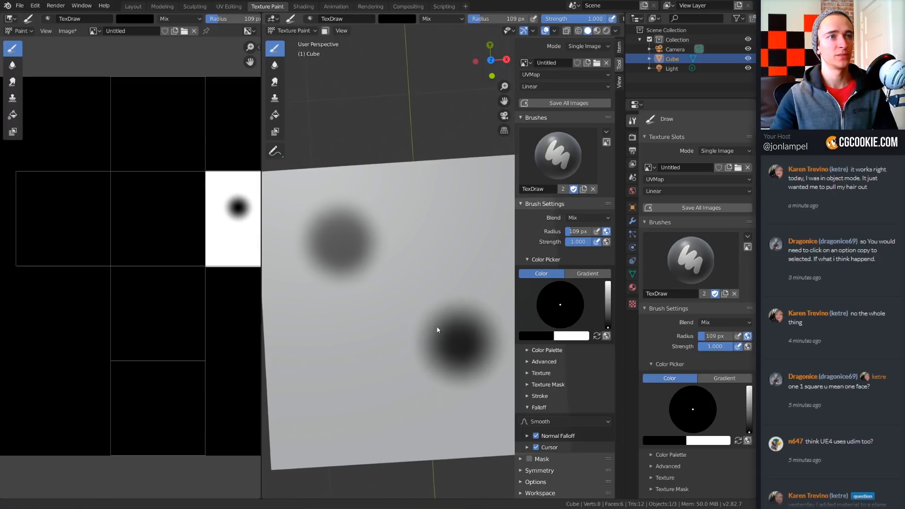
left_click(363, 404)
left_click(438, 419)
key("shift+f")
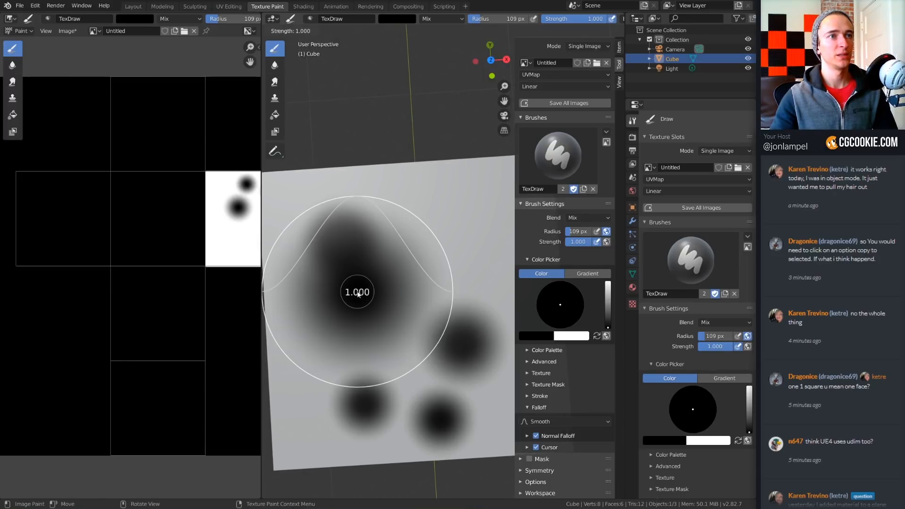
key("Escape")
- Set the brush falloff to Smoother and paint four black dabs on the cube's face
left_click(559, 421)
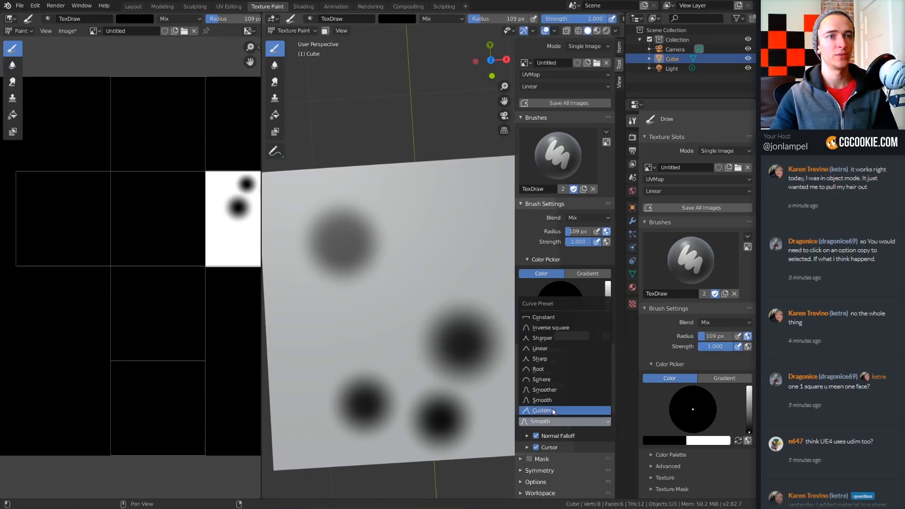
left_click(561, 389)
left_click(344, 307)
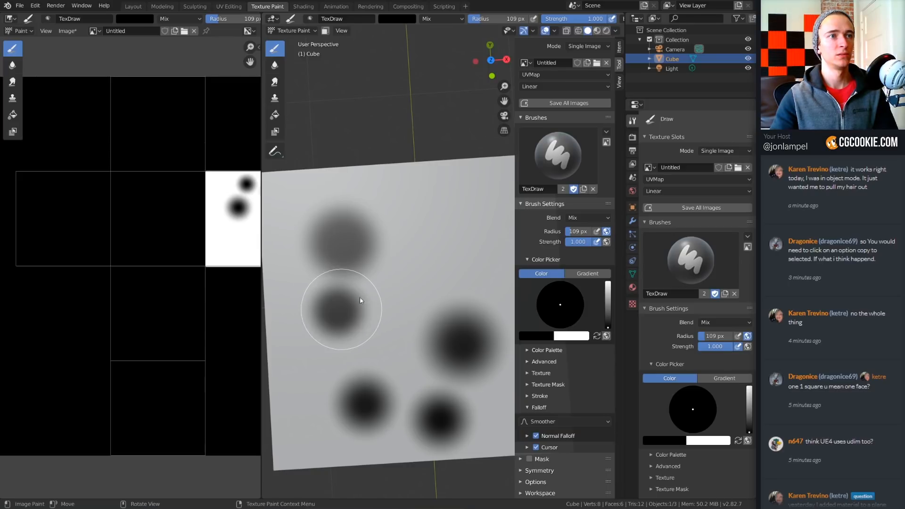
left_click(422, 229)
left_click(408, 272)
left_click(394, 195)
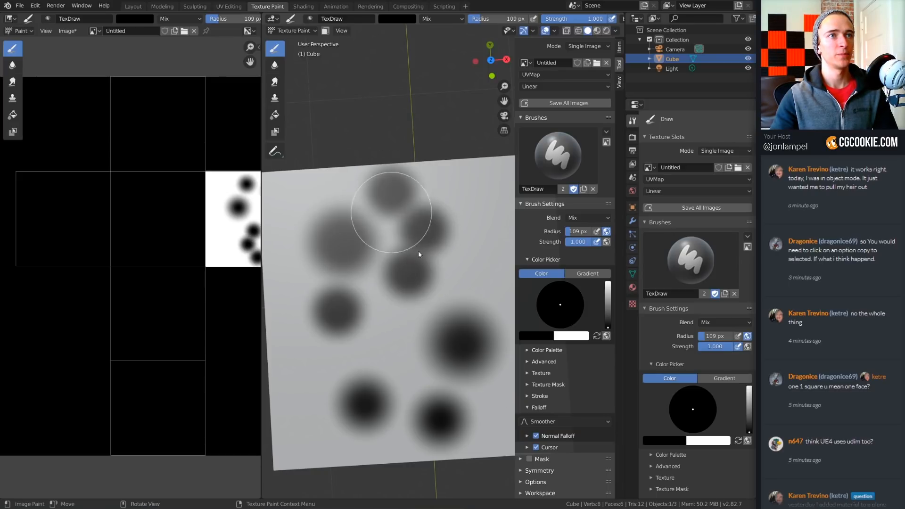
- Set the brush falloff to Custom and reshape its curve, moving the upper point to about X 0.27, Y 0.89
mouse_move(417, 250)
middle_mouse_down("shift")
mouse_move(442, 324)
mouse_move(443, 313)
mouse_move(375, 305)
middle_mouse_up("shift")
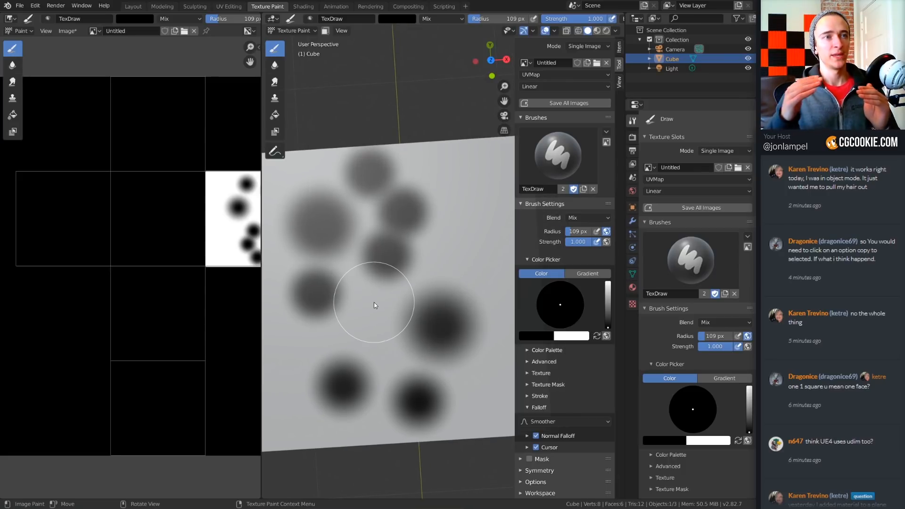
left_click(559, 421)
left_click(550, 409)
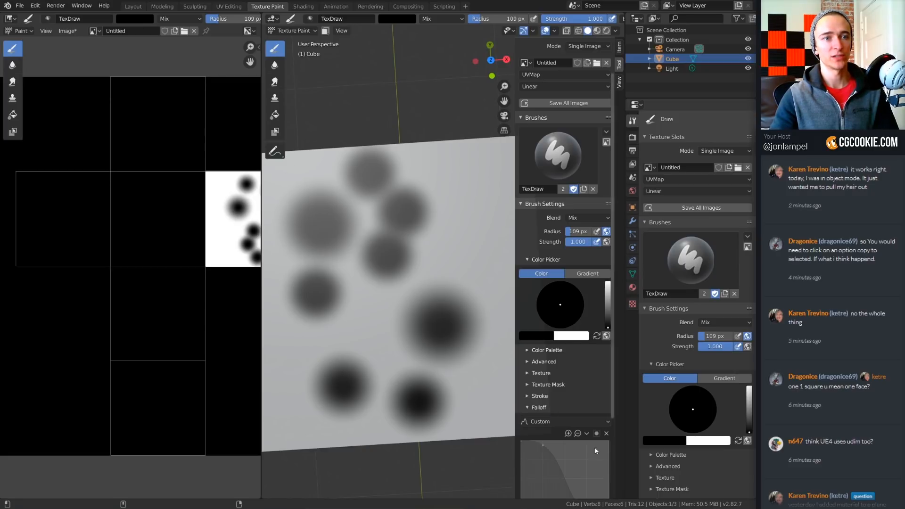
middle_click_drag(595, 447, 625, 448, "shift")
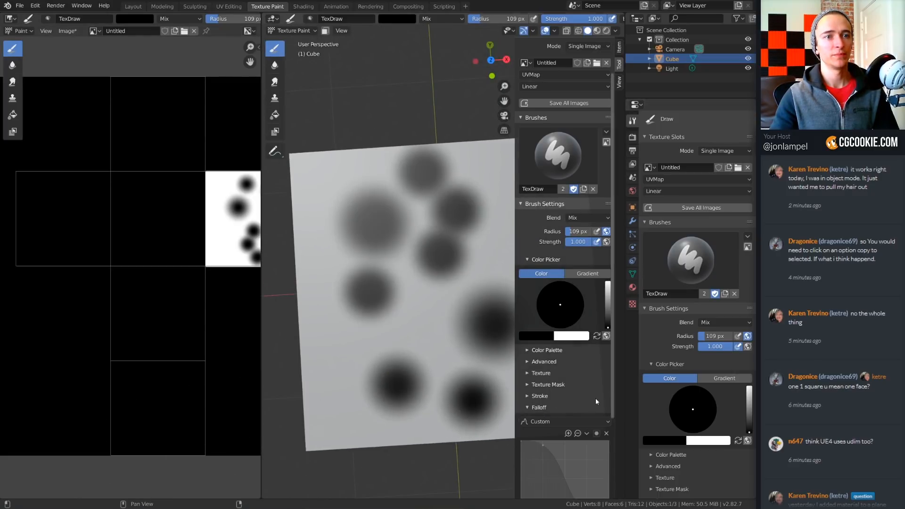
scroll(593, 399, "down", 5)
left_click_drag(543, 344, 541, 350)
left_click_drag(588, 411, 587, 411)
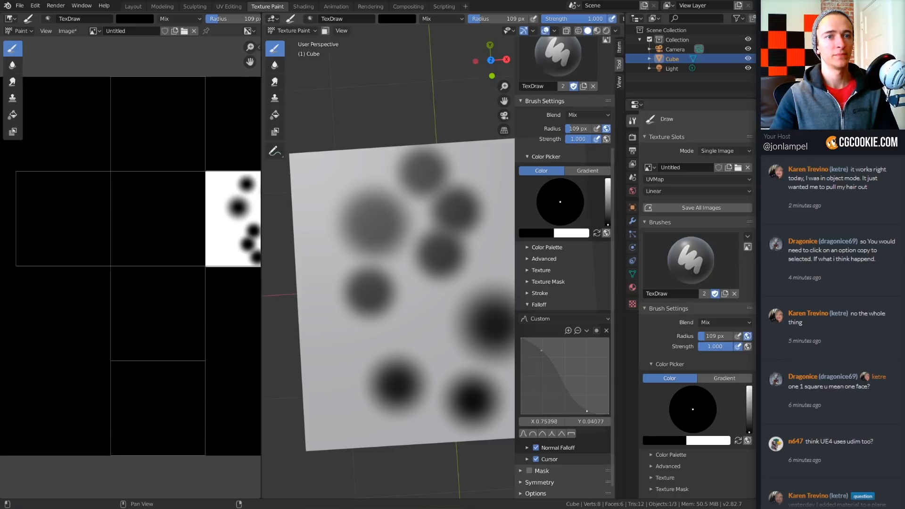
left_click(541, 350)
left_click_drag(542, 351, 544, 346)
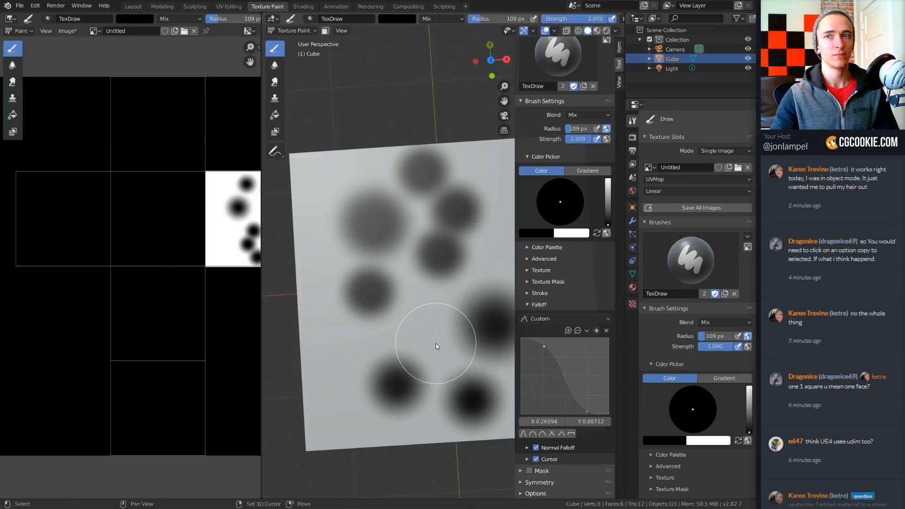
mouse_move(435, 343)
middle_mouse_down()
mouse_move(422, 341)
mouse_move(413, 318)
mouse_move(426, 306)
middle_mouse_up()
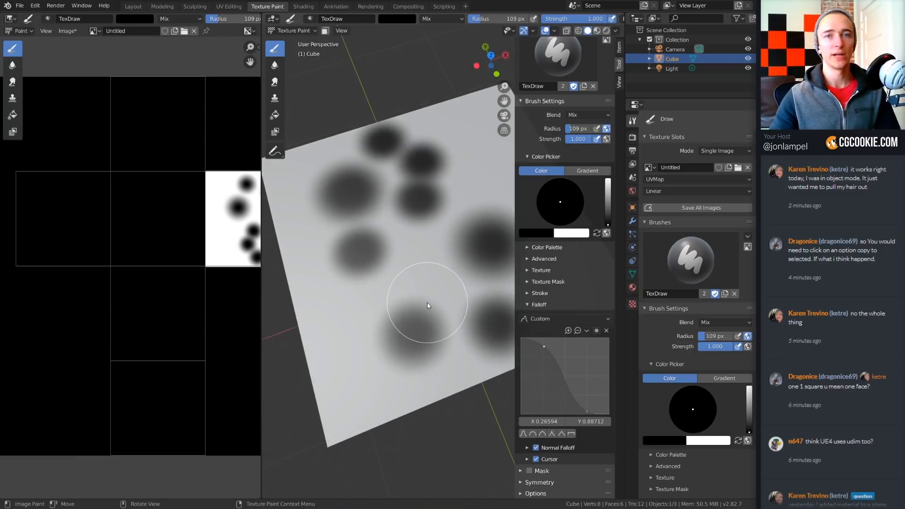
mouse_move(423, 252)
middle_mouse_down()
mouse_move(415, 281)
mouse_move(425, 277)
middle_mouse_up()
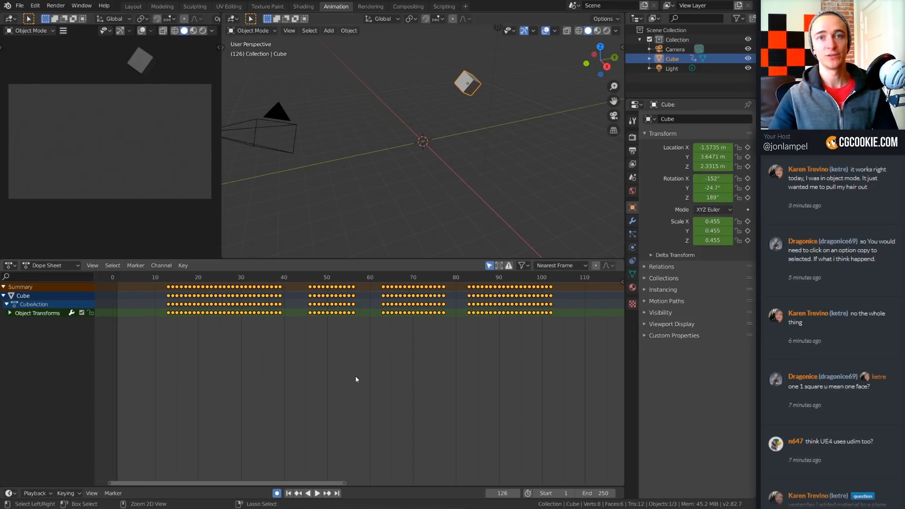
- Switch the cube animation's Dope Sheet to the Graph Editor and deselect all keyframes to inspect its curves
key("ctrl+Tab")
scroll(263, 361, "up", 3)
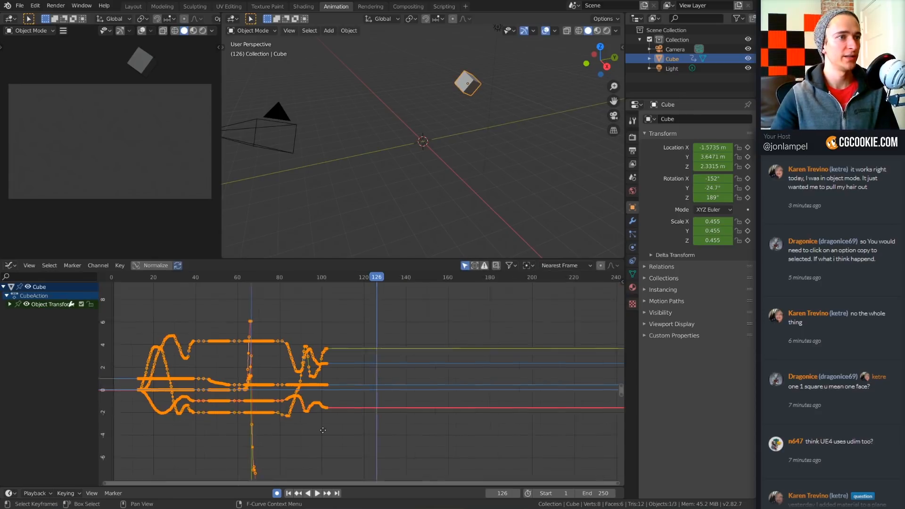
scroll(264, 361, "up", 4)
key("alt+a")
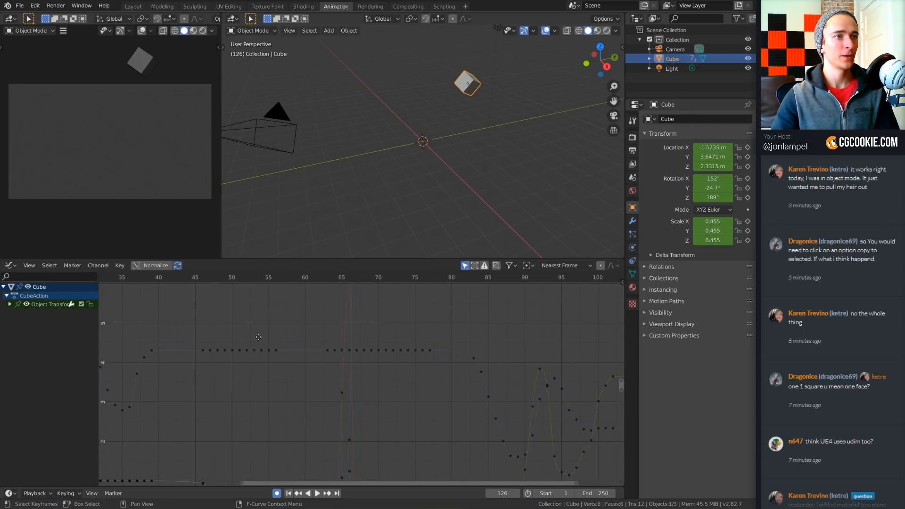
middle_click_drag(241, 362, 274, 354)
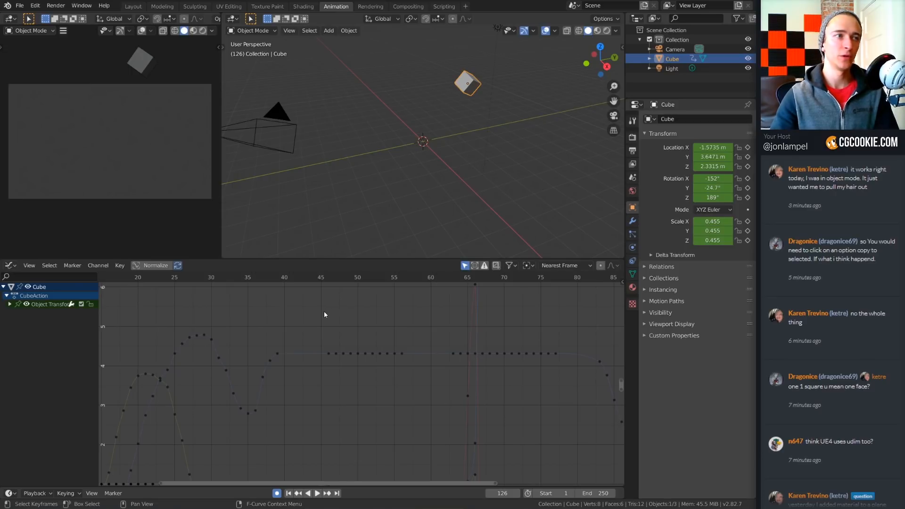
- Select only the keyframe at frame 39, where the cube's curve levels off at about 4.3
left_click(325, 353)
scroll(349, 382, "up", 7)
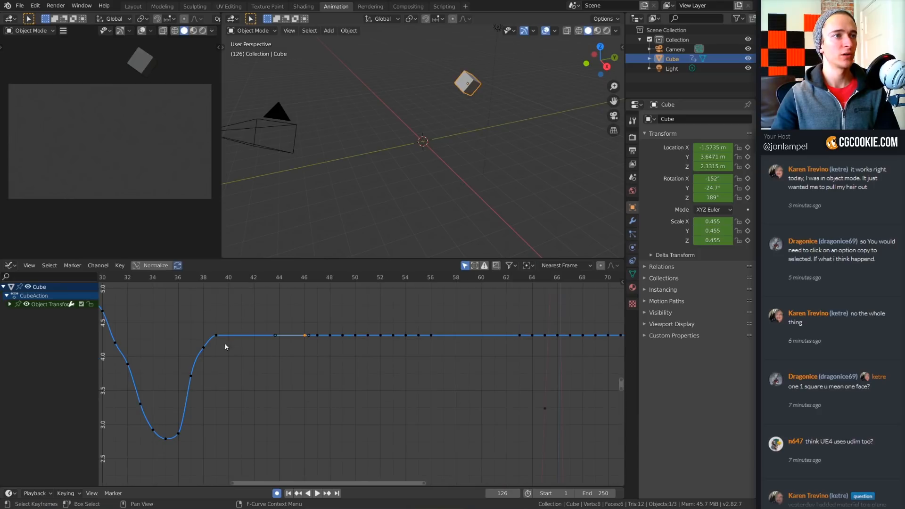
left_click(222, 335)
left_click(216, 335)
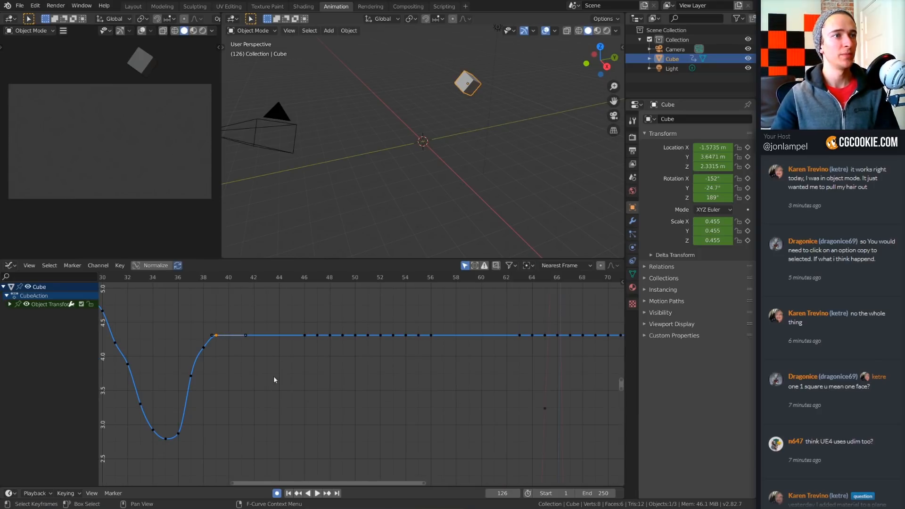
middle_click_drag(254, 357, 286, 357)
scroll(264, 360, "up", 2)
left_click(216, 345)
left_click(234, 333)
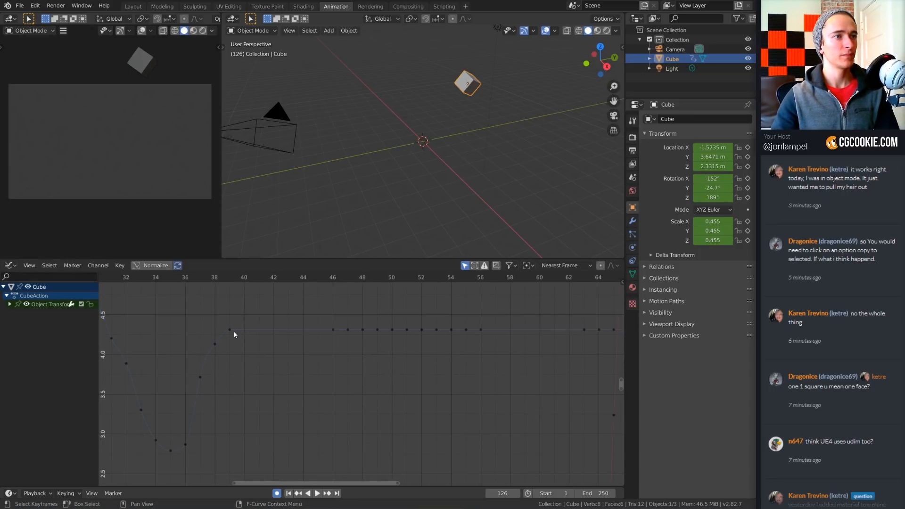
left_click(230, 330)
scroll(269, 332, "up", 2)
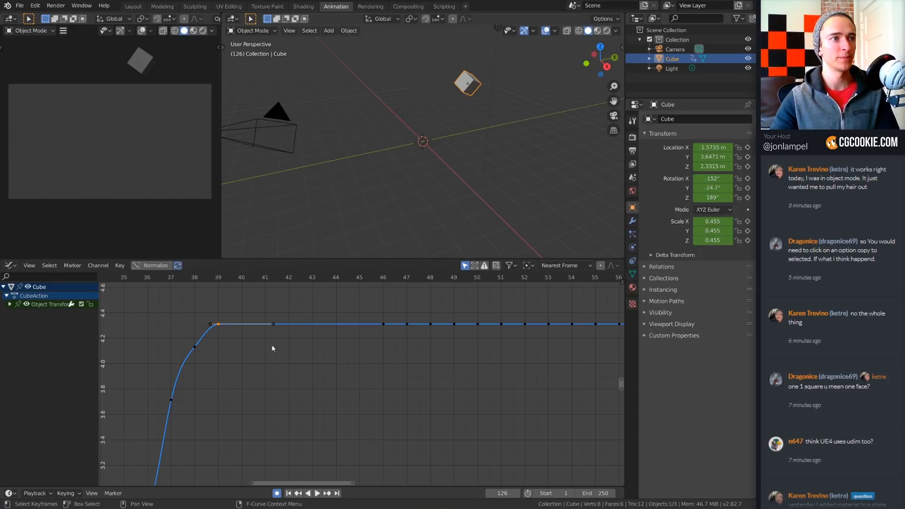
left_click(279, 359)
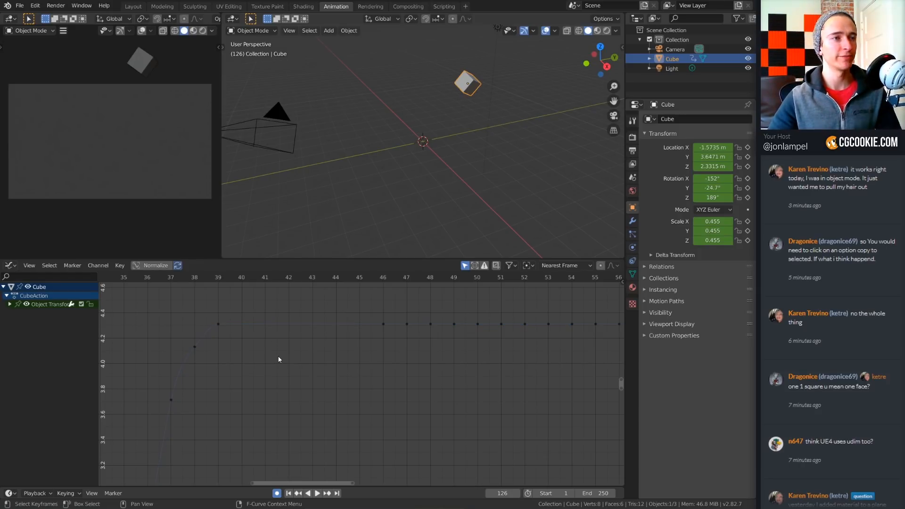
left_click(218, 324)
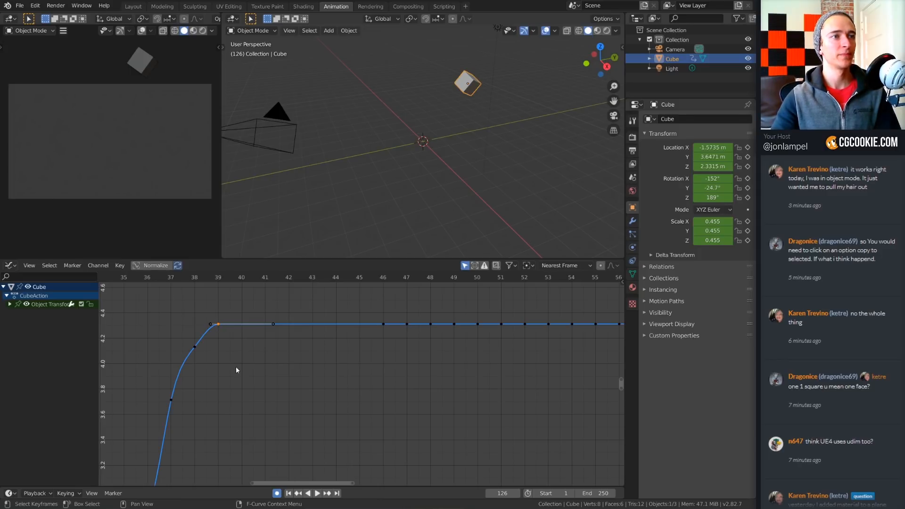
key("g")
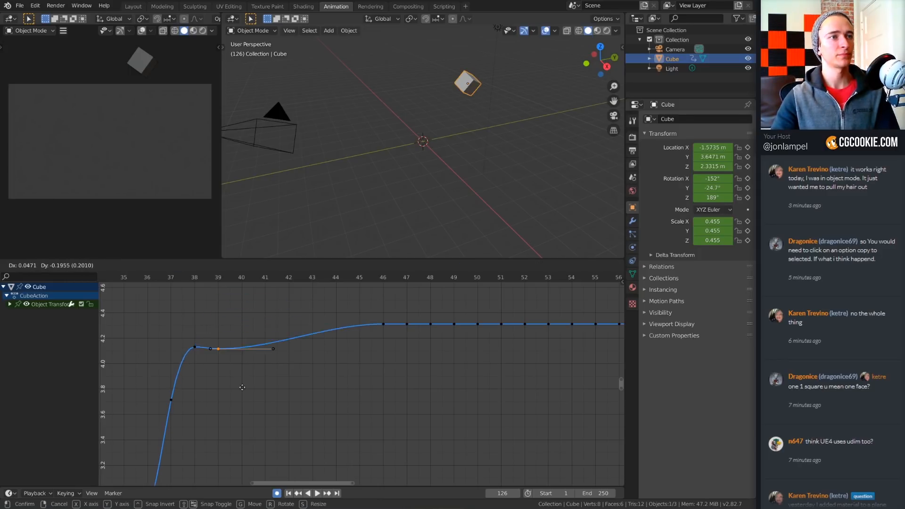
right_click(264, 352)
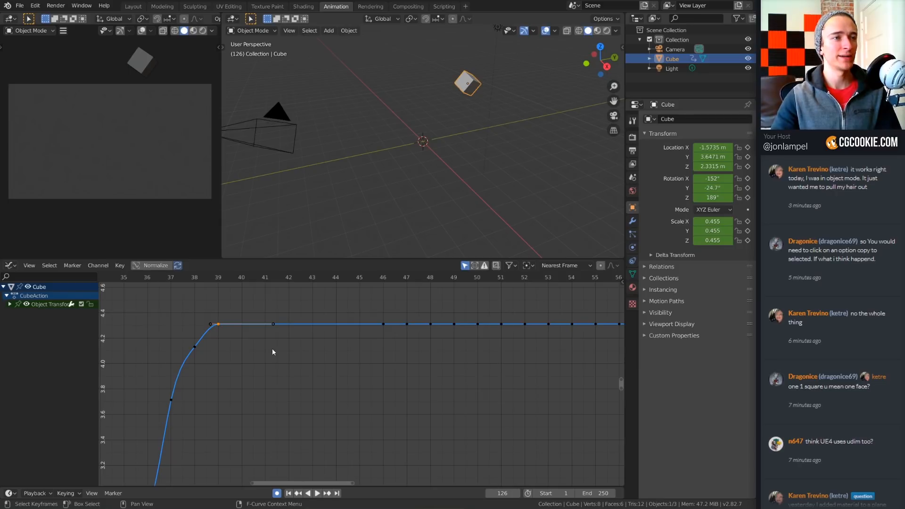
key("g")
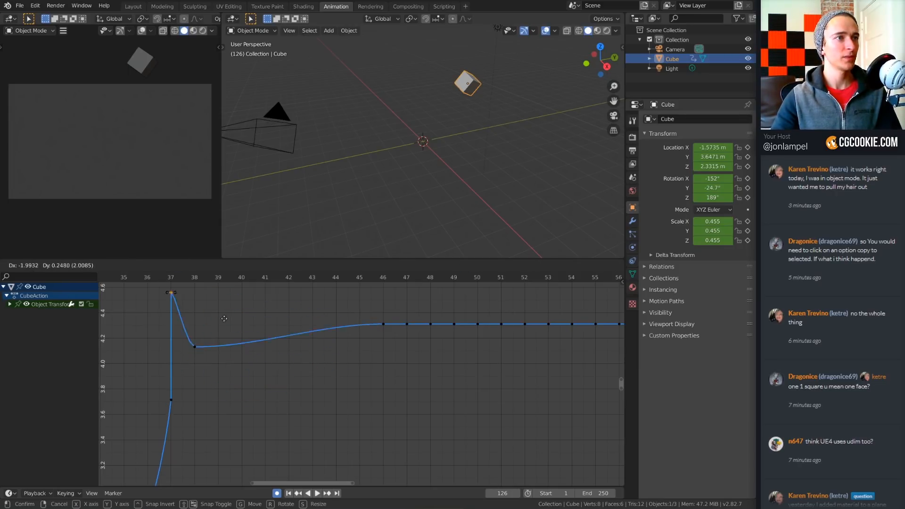
right_click(314, 346)
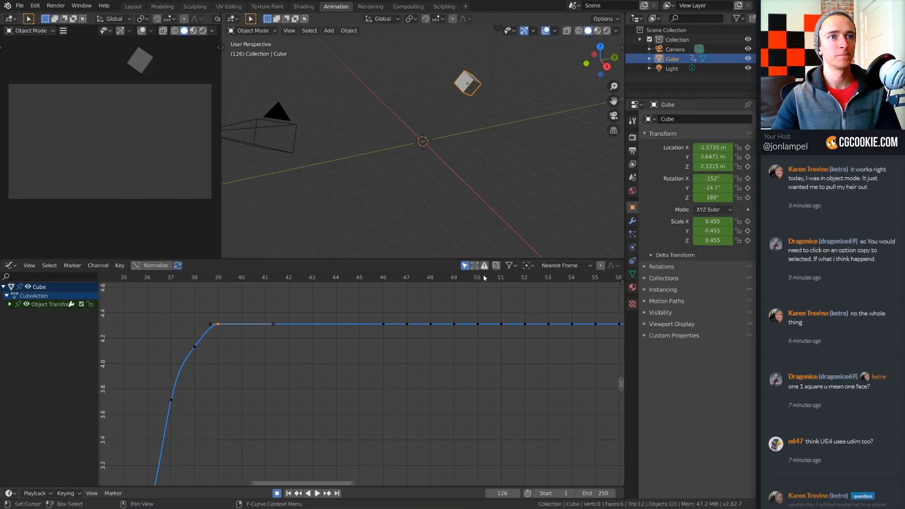
key("g")
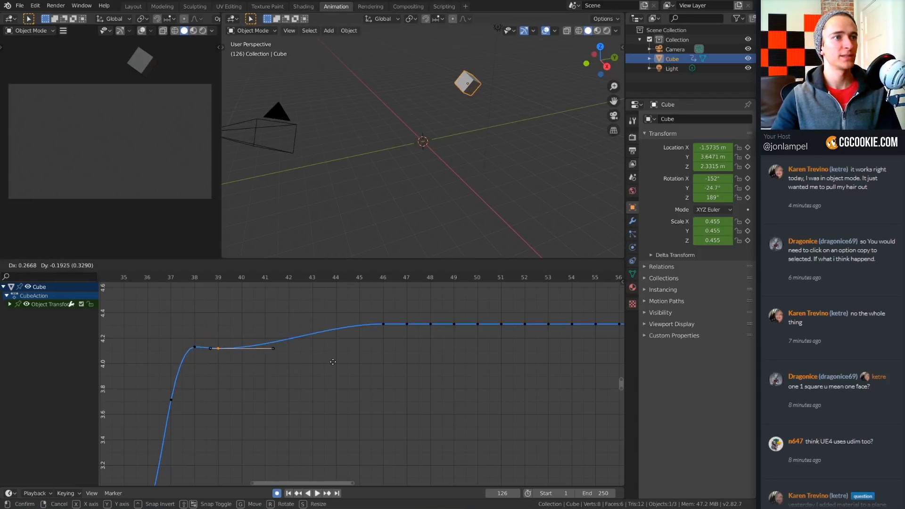
right_click(337, 366)
scroll(306, 344, "down", 3)
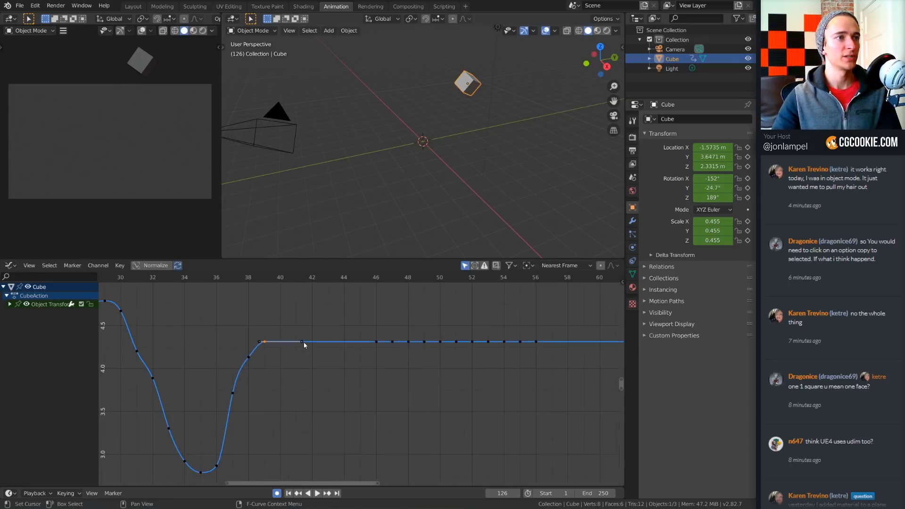
key("g")
right_click(284, 354)
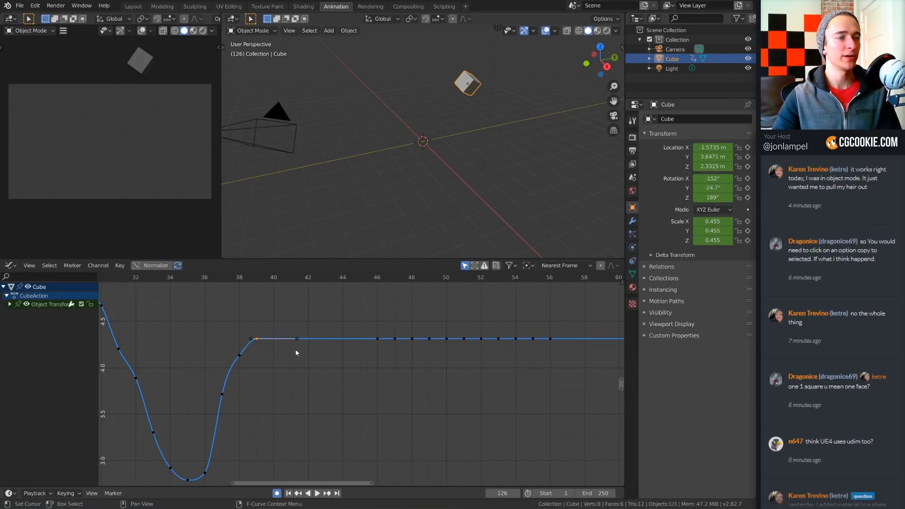
- Move the frame 39 keyframe to frame 40 at about 4.4, and the frame 46 keyframe to frame 44 at about 4.6
key("g")
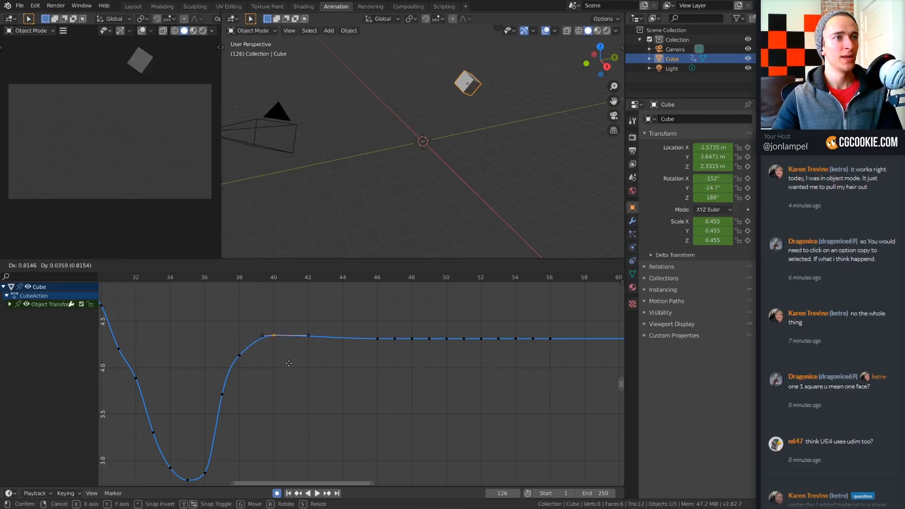
left_click(298, 361)
left_click(377, 339)
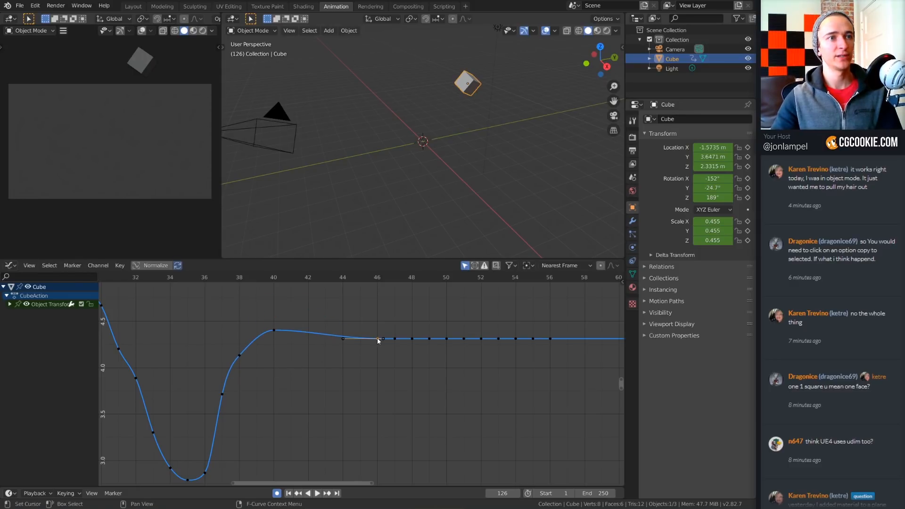
key("g")
left_click(341, 313)
scroll(430, 406, "down", 4)
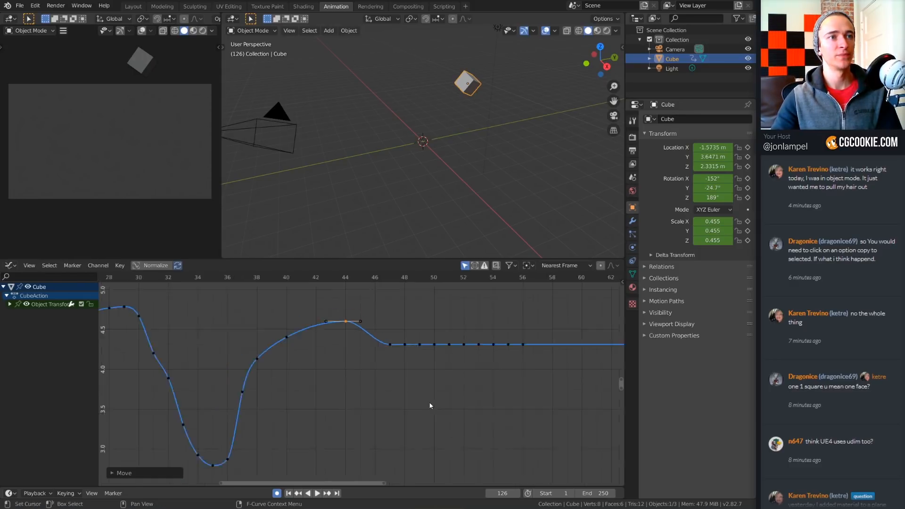
- Lower the keyframe at frame 47 to about 3.9, keeping it on the same frame
middle_click_drag(417, 400, 402, 395)
scroll(403, 396, "up", 1)
left_click(372, 340)
key("g")
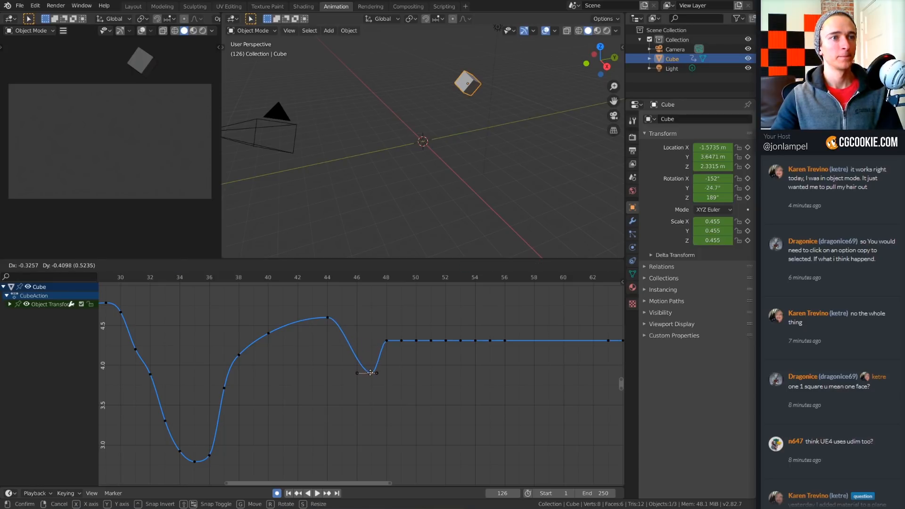
left_click(377, 376)
- Stretch the frame 47 keyframe's handles outward, the right one to about frame 49 and the left one to about frame 45
left_click(377, 374)
key("g")
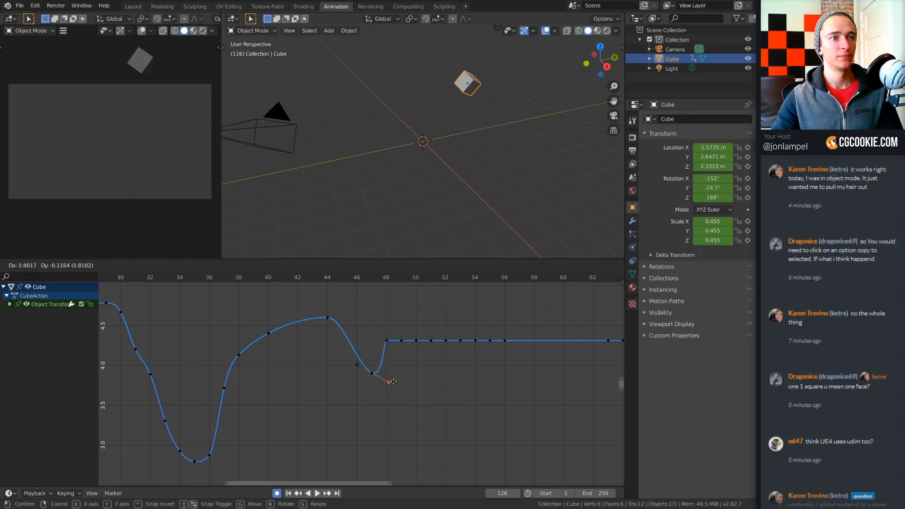
left_click(402, 378)
left_click(356, 372)
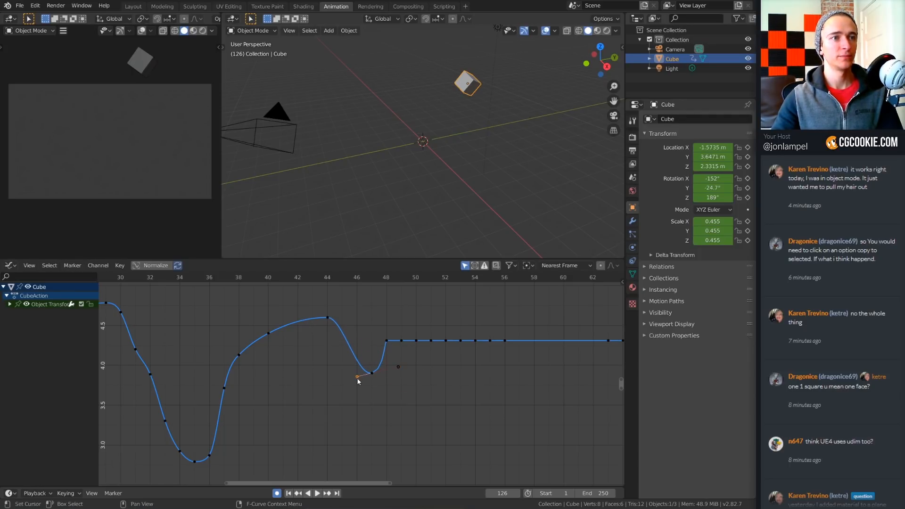
key("g")
left_click(338, 372)
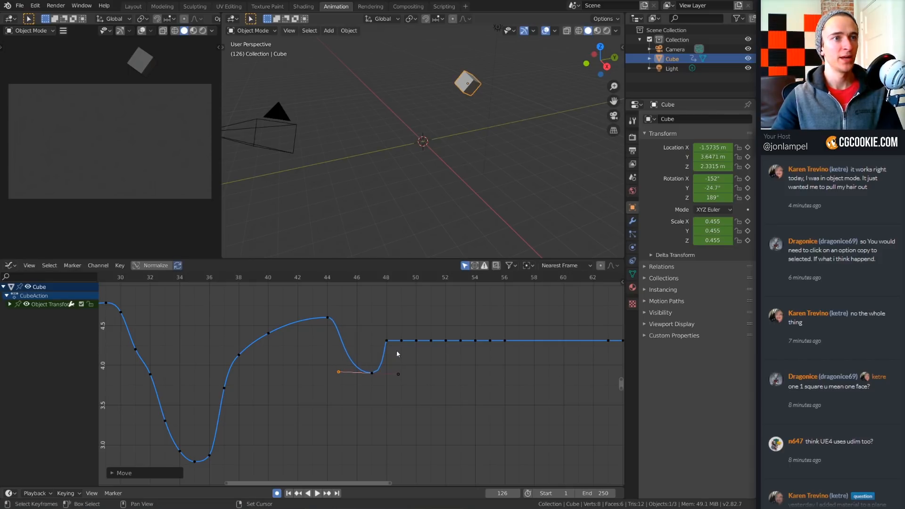
- Select the keyframes at frames 47, 48, 44 and 40 together, then select only the left handle of the frame 40 keyframe
left_click(373, 374)
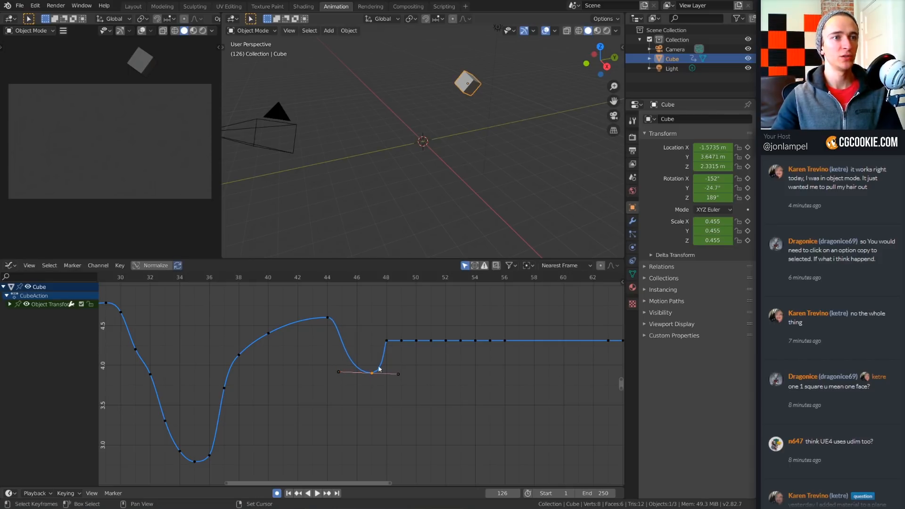
left_click(386, 341, "shift")
left_click(327, 317, "shift")
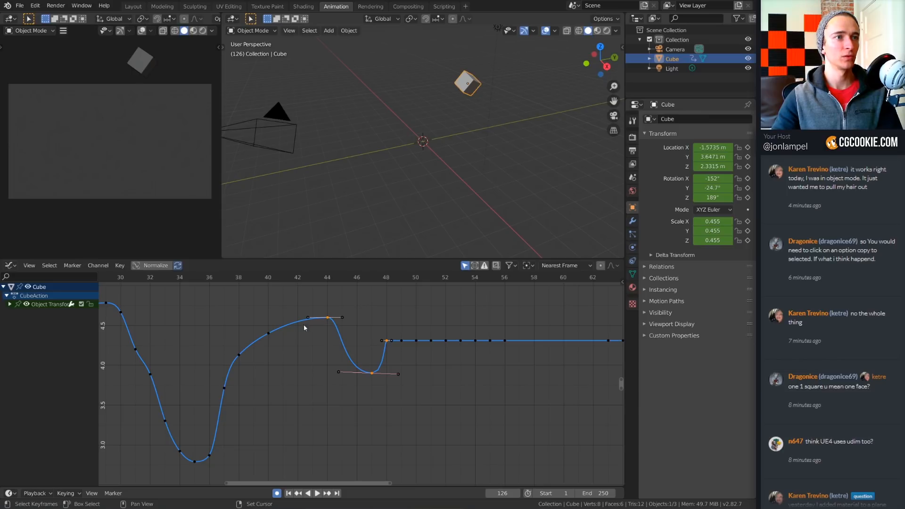
left_click(268, 333, "shift")
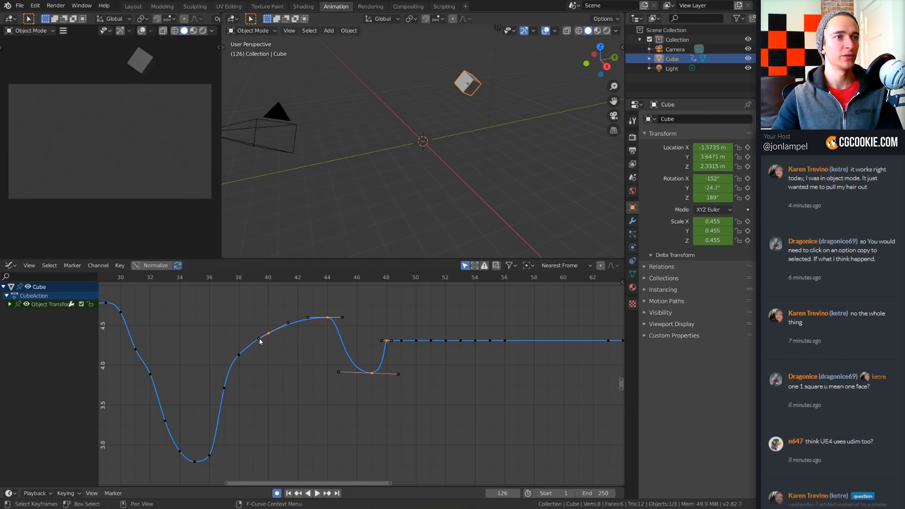
left_click(259, 339)
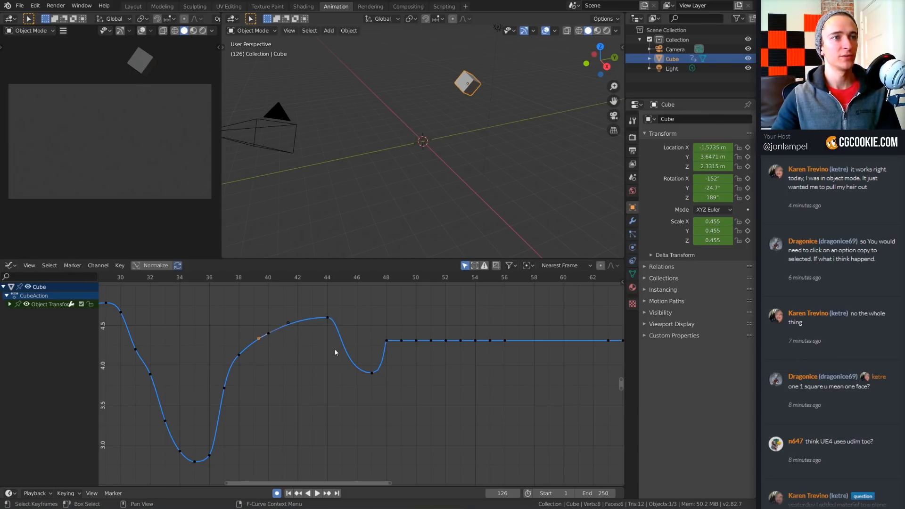
- Select the left handles of the keyframes at frames 48, 49 and 50 and move them together slightly upward and outward
left_click(387, 341)
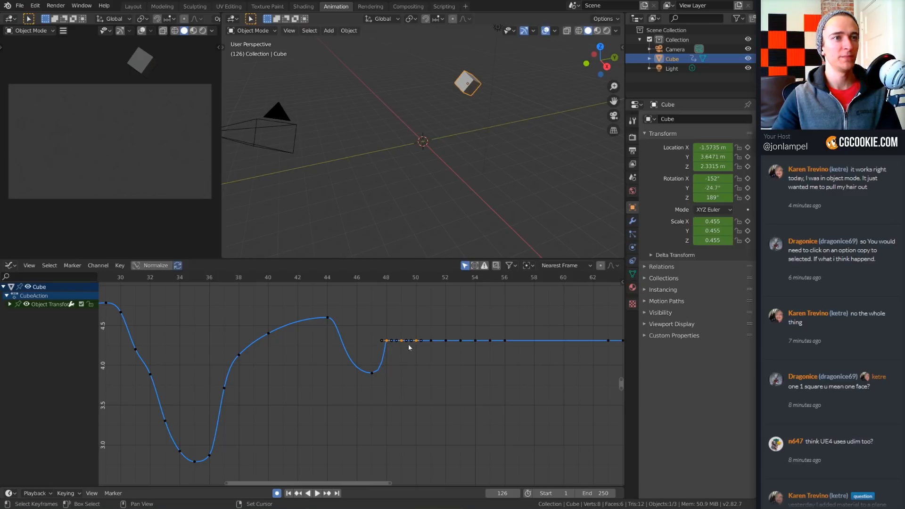
scroll(408, 346, "up", 3)
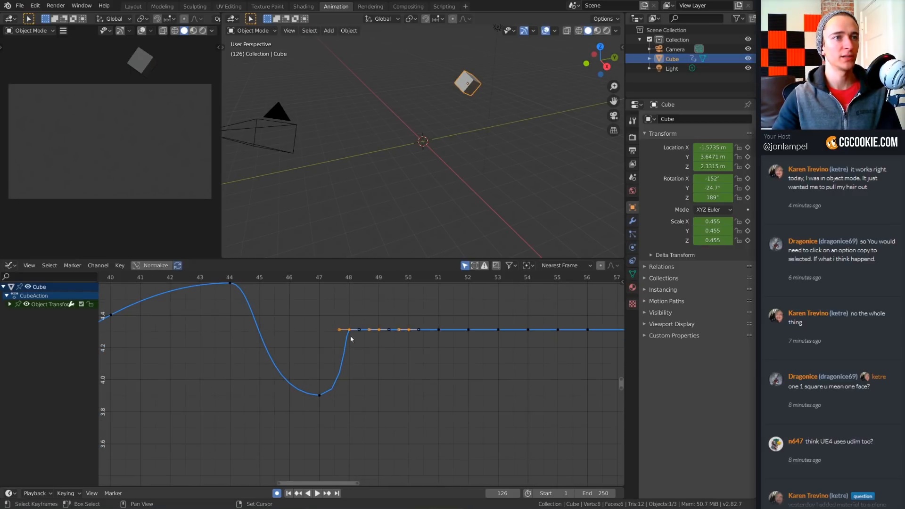
key("g")
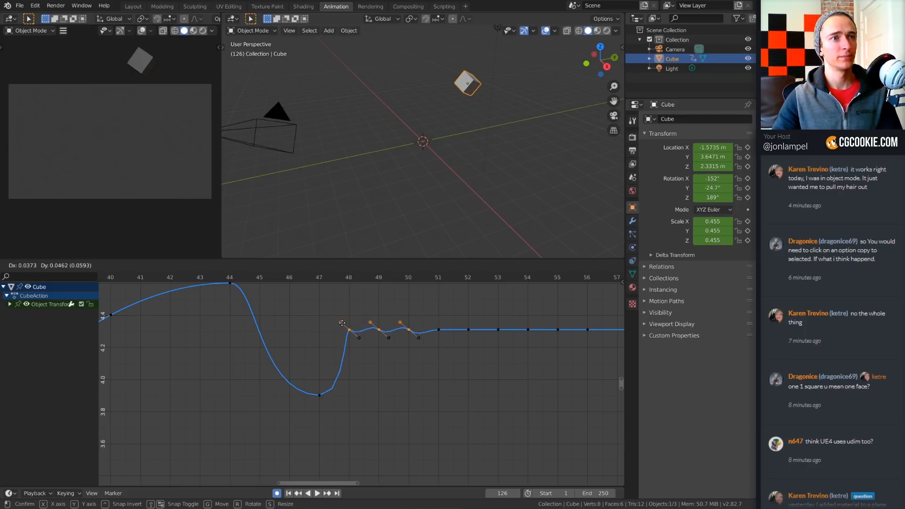
left_click(336, 324)
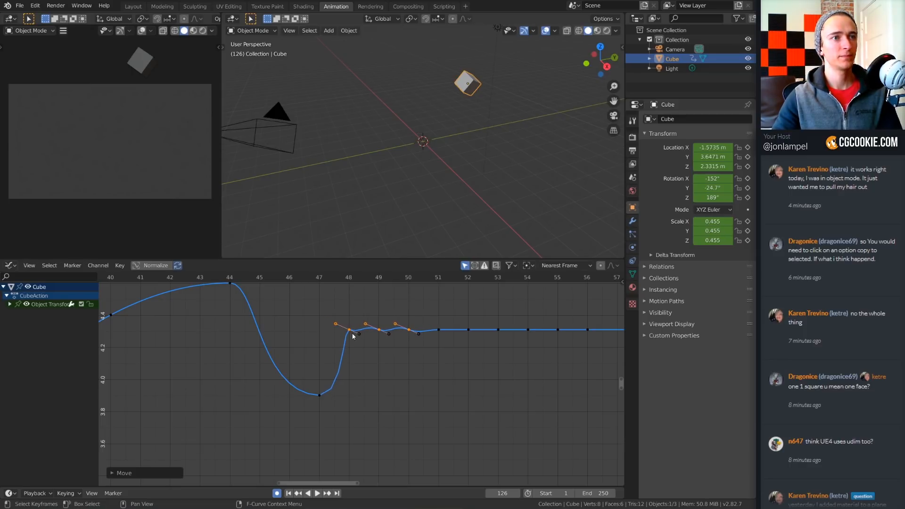
- Add the frame 51 keyframe to the selected keyframes and try moving the left handle at frame 50
left_click(384, 334)
left_click(409, 330, "shift")
left_click(431, 336, "shift")
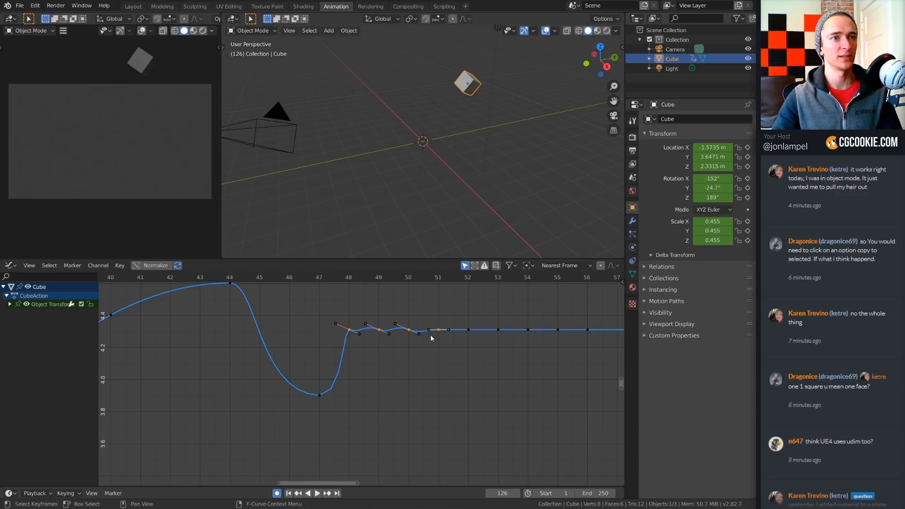
left_click(395, 324)
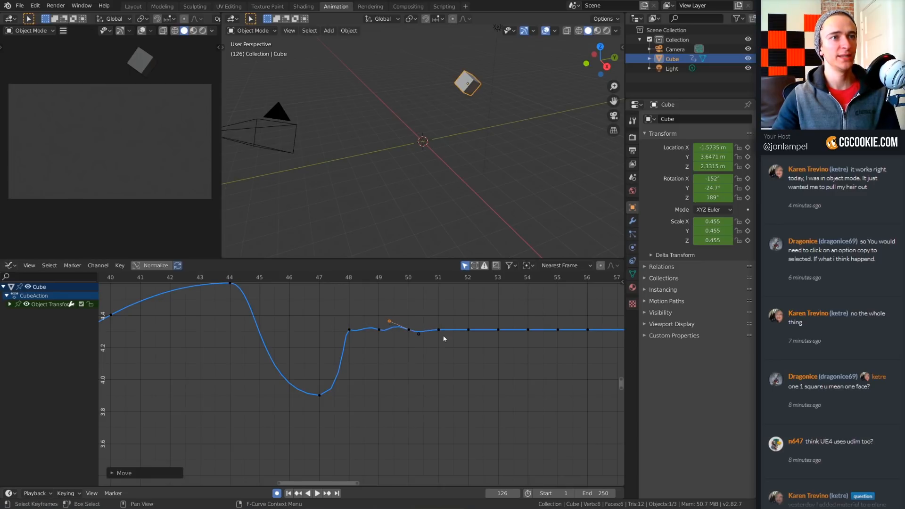
- Select the keyframes at frames 49, 50 and 48 one by one, adding their left handles to the selection
left_click(379, 329)
left_click(408, 329, "shift")
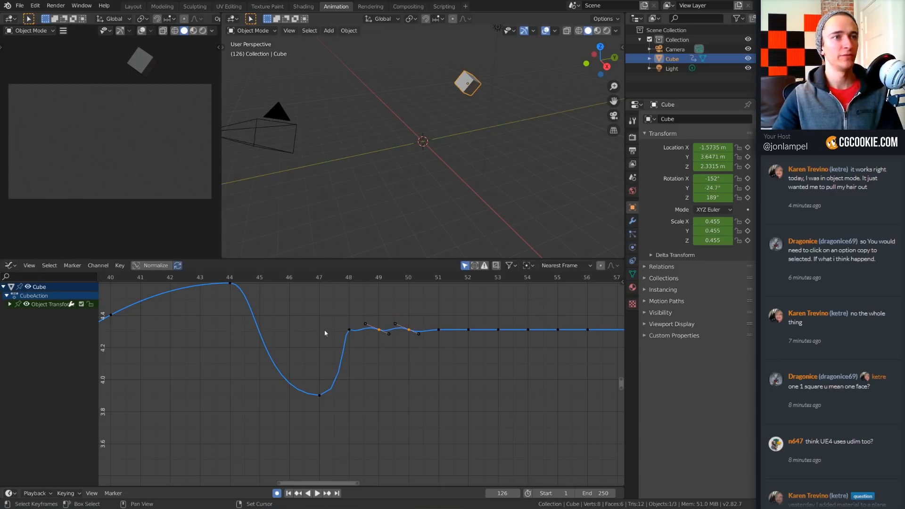
left_click(349, 329, "shift")
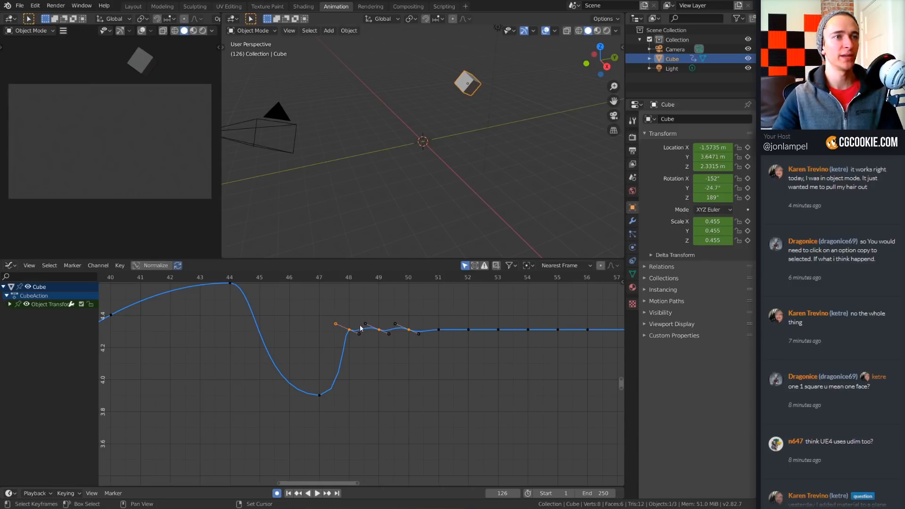
left_click(365, 324, "shift")
left_click(395, 323, "shift")
- Box-select the keyframes at frames 48, 49 and 50 together with all their handles, then deselect everything
key("b")
left_click_drag(295, 308, 402, 330)
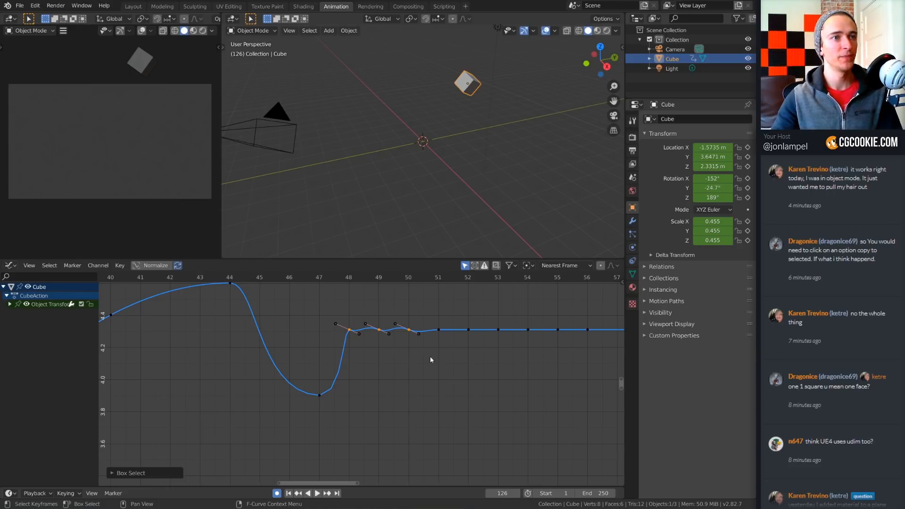
left_click(317, 297)
left_click_drag(317, 297, 432, 370)
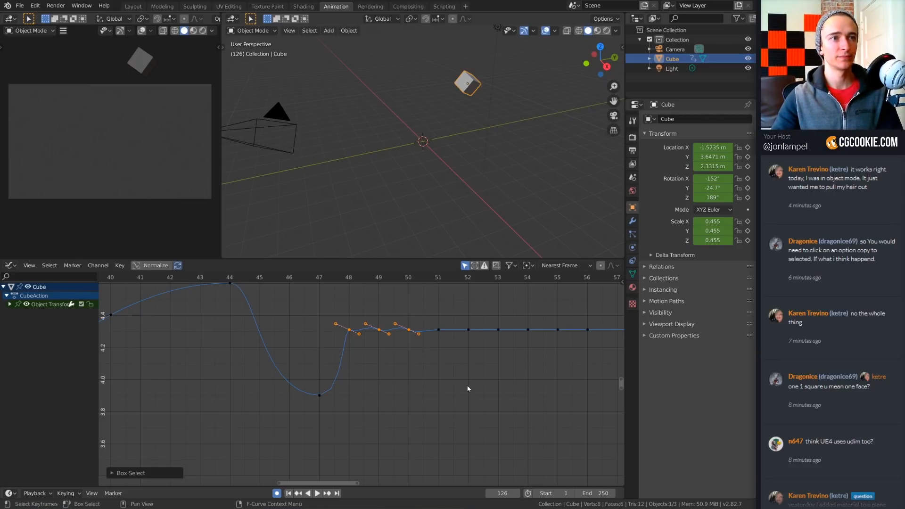
left_click(414, 368)
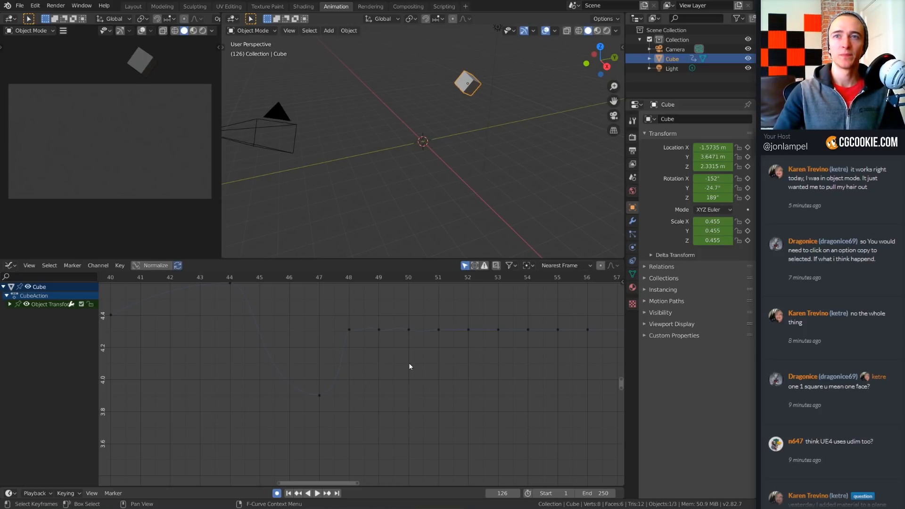
- Move the right handle of the frame 48 keyframe slightly outward and deselect everything
left_click(372, 335)
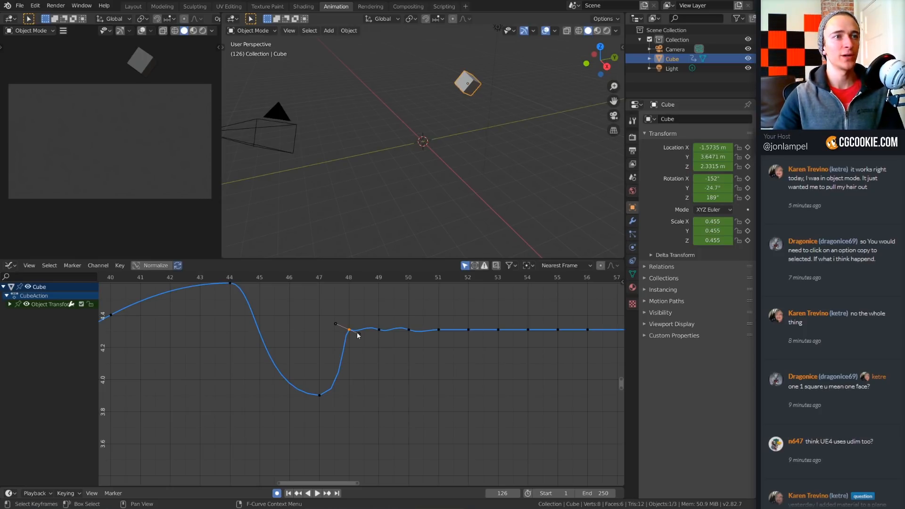
mouse_move(354, 336)
left_mouse_down()
mouse_move(371, 357)
mouse_move(372, 325)
mouse_move(361, 307)
mouse_move(366, 336)
left_mouse_up()
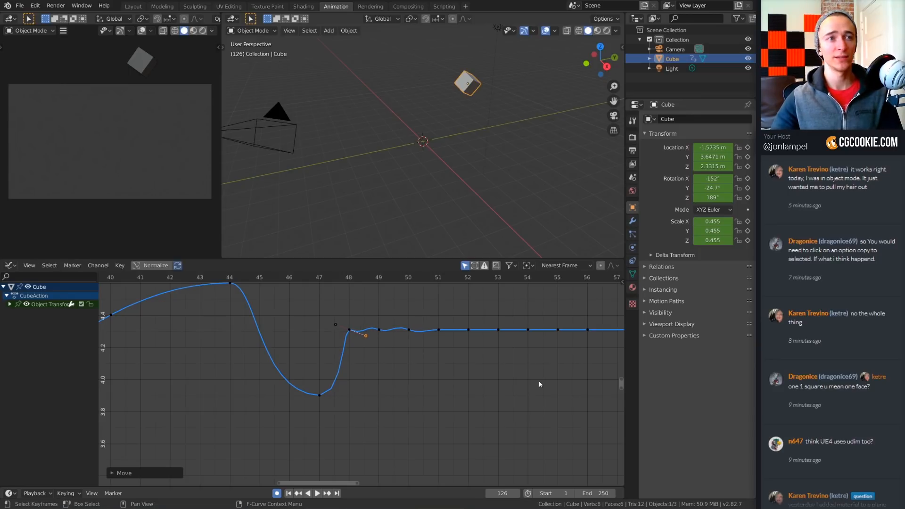
scroll(465, 398, "down", 2)
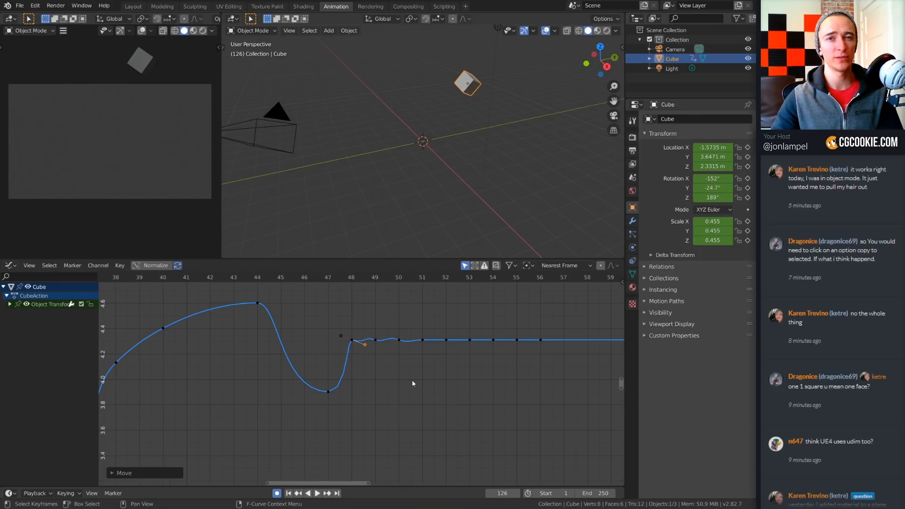
left_click(398, 388)
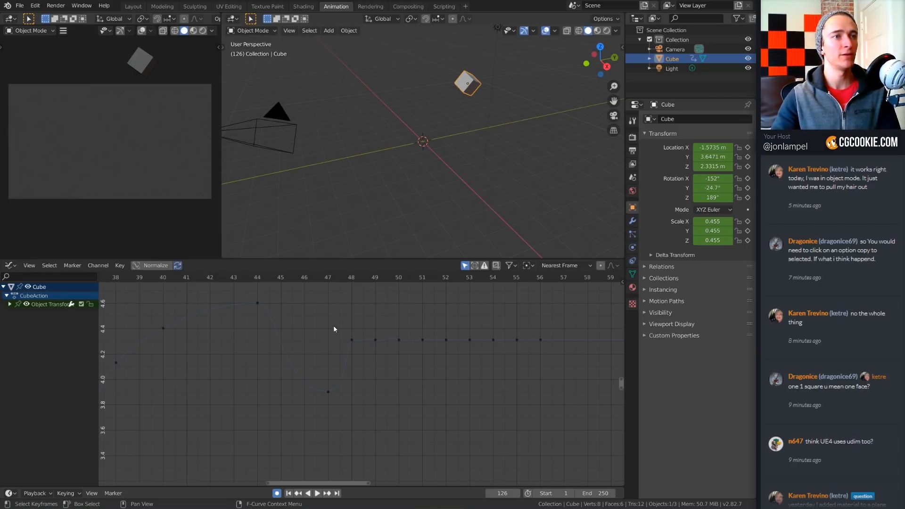
- Box-select the frame 48 keyframe with both handles, rotate it about -39 degrees, and select the frame 49 keyframe
left_click_drag(334, 328, 359, 347)
scroll(373, 351, "up", 1)
key("r")
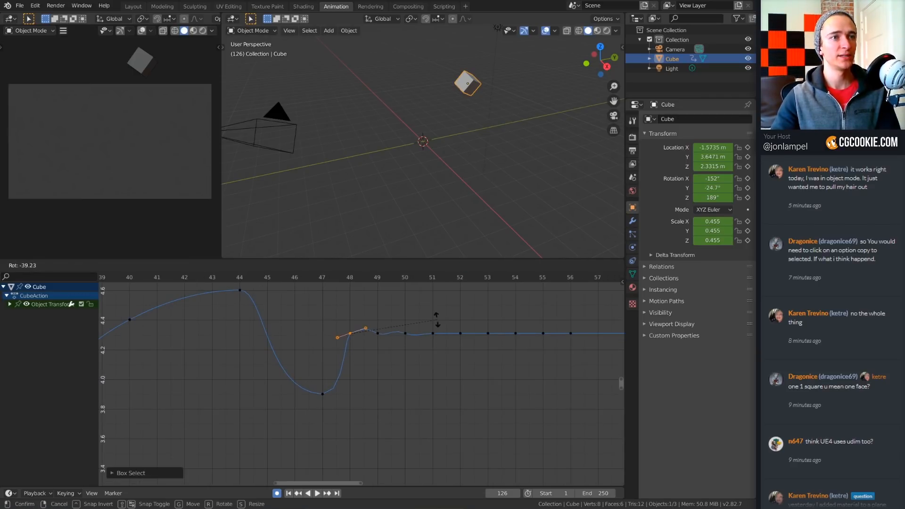
left_click(436, 319)
left_click(378, 332)
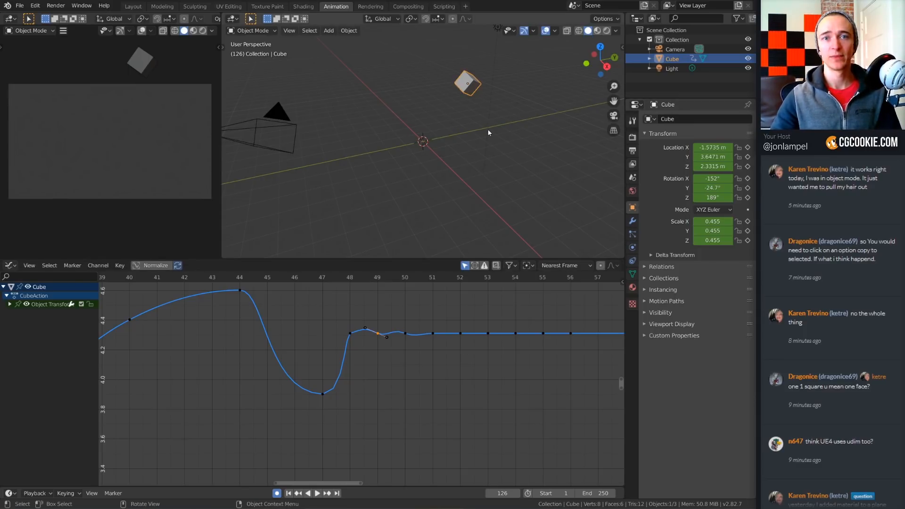
- Switch to the Layout workspace and delete the cube, the camera and the light
left_click(133, 7)
scroll(392, 329, "down", 3)
scroll(392, 329, "up", 1)
key("Delete")
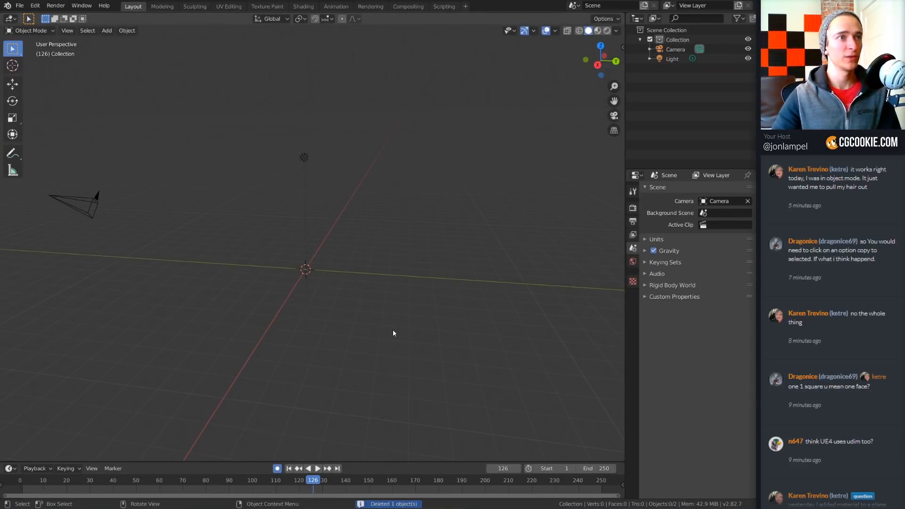
left_click_drag(64, 125, 390, 273)
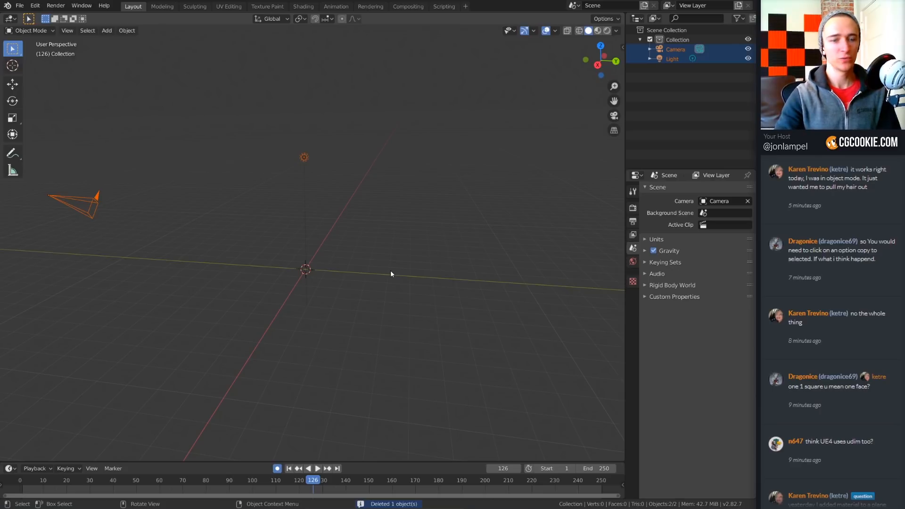
key("Delete")
- Add an armature at the world origin and enter Edit Mode on it
key("shift+a")
left_click(371, 332)
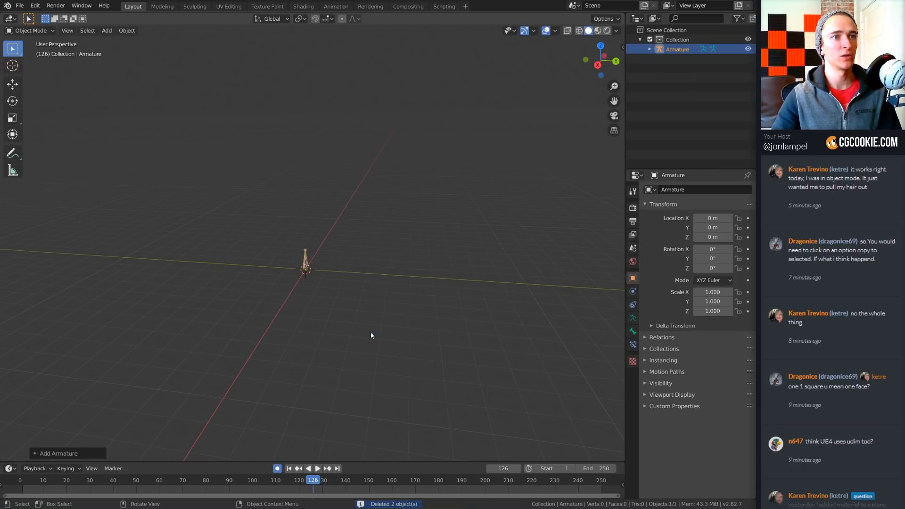
scroll(370, 330, "up", 5)
key("Tab")
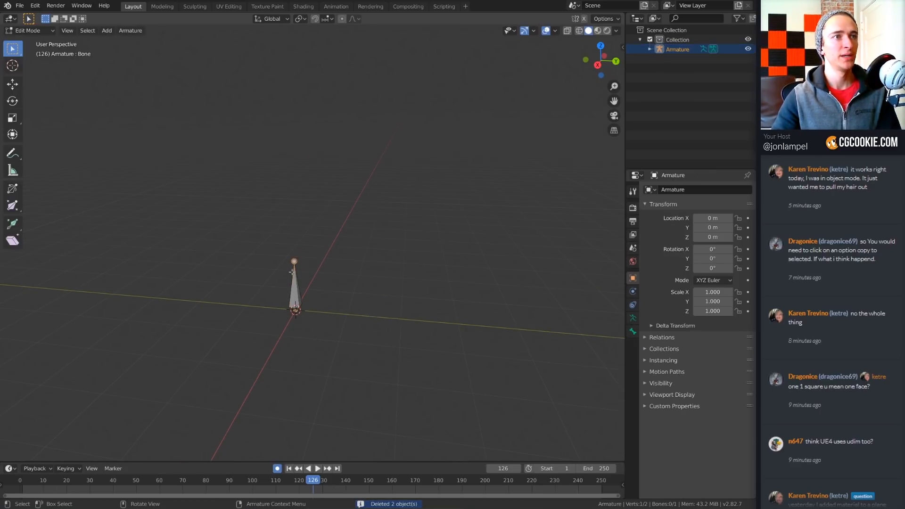
- Extrude two more bones in the side view, one diagonally upward and one nearly horizontal toward positive Y
middle_click_drag(292, 272, 313, 253)
key("KP_3")
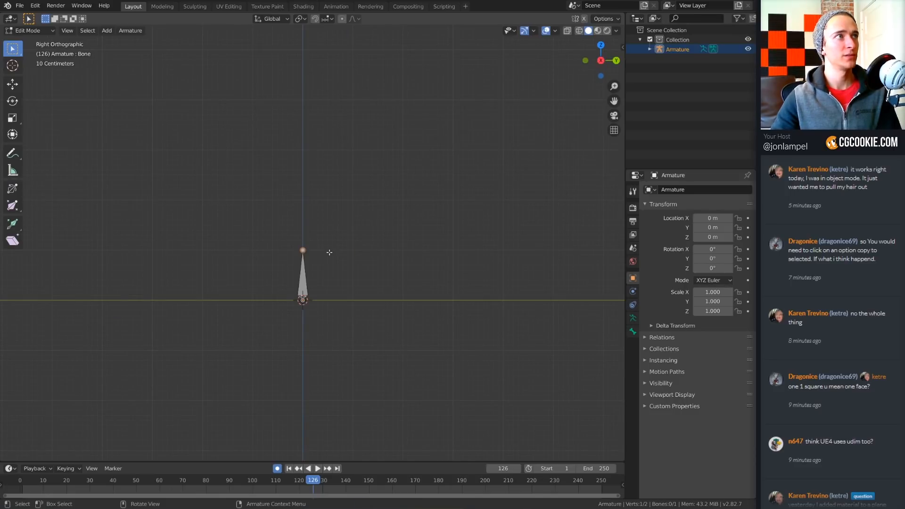
key("e")
left_click(334, 201)
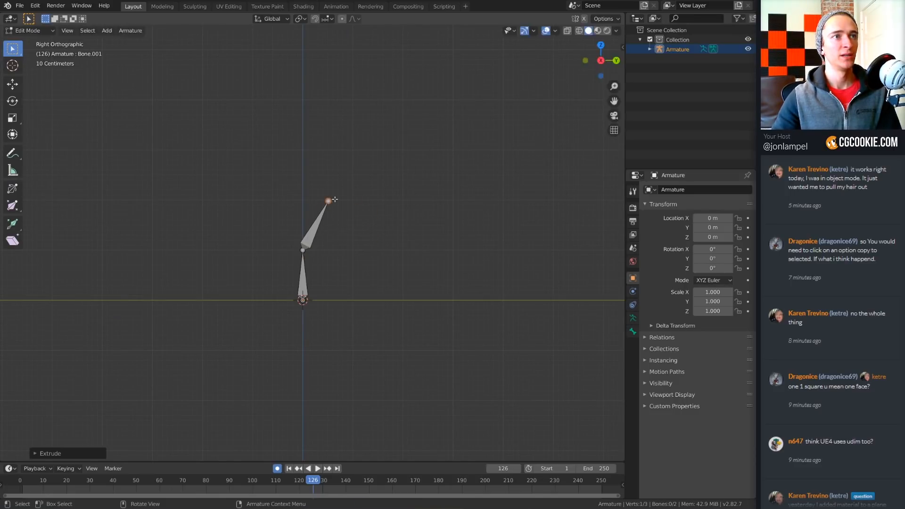
key("e")
left_click(425, 197)
- Move the joint between the upper two bones outward and slightly down, and lower the chain's end tip to match
left_click(328, 201)
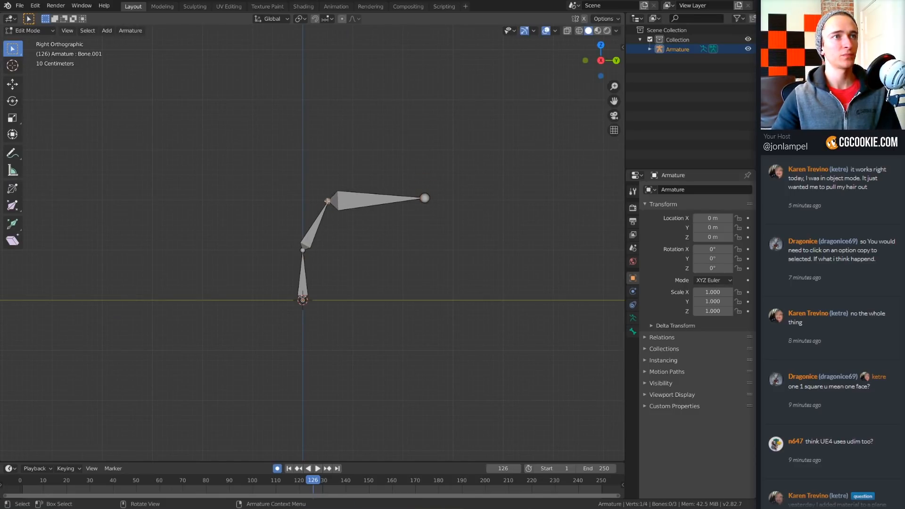
key("g")
left_click(342, 203)
left_click(425, 198)
key("g")
left_click(424, 207)
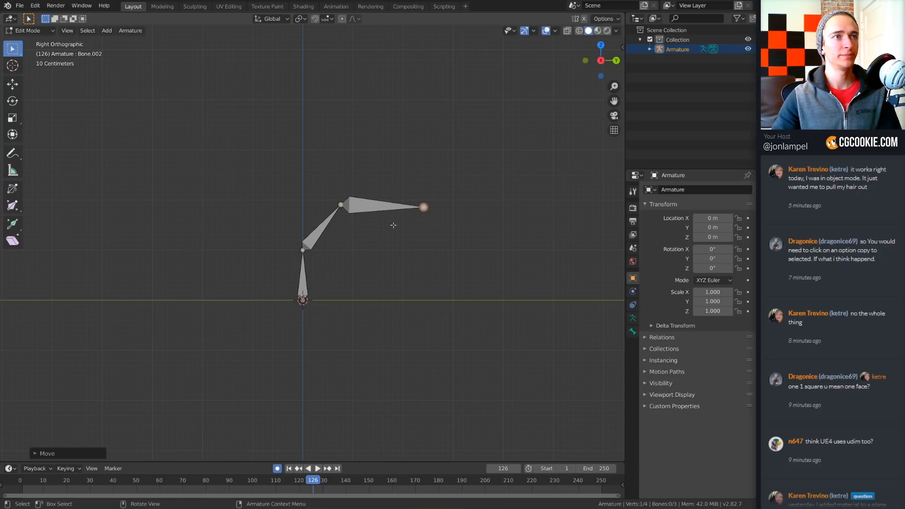
- Put the three-bone armature into Pose Mode
middle_click_drag(393, 285, 399, 308)
scroll(399, 308, "up", 2)
scroll(399, 309, "up", 1)
key("Tab")
scroll(360, 332, "down", 2)
key("Tab")
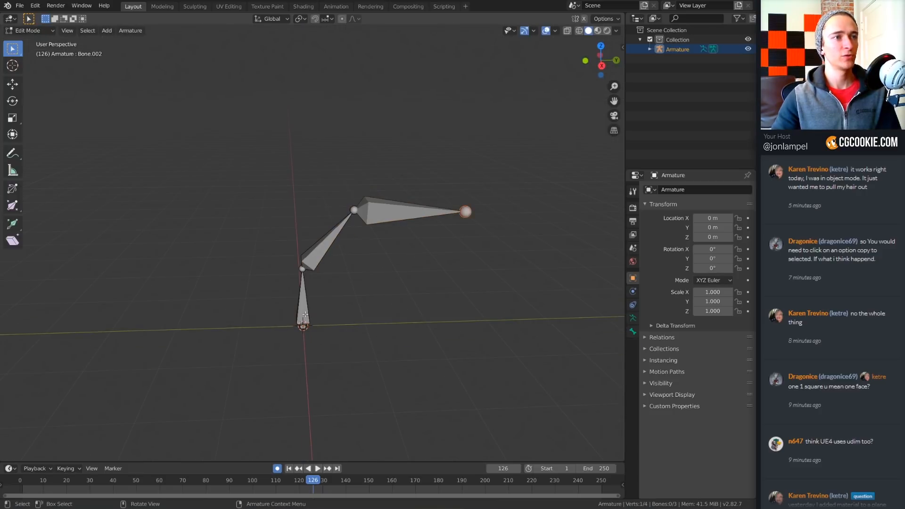
key("ctrl+Tab")
left_click(303, 367)
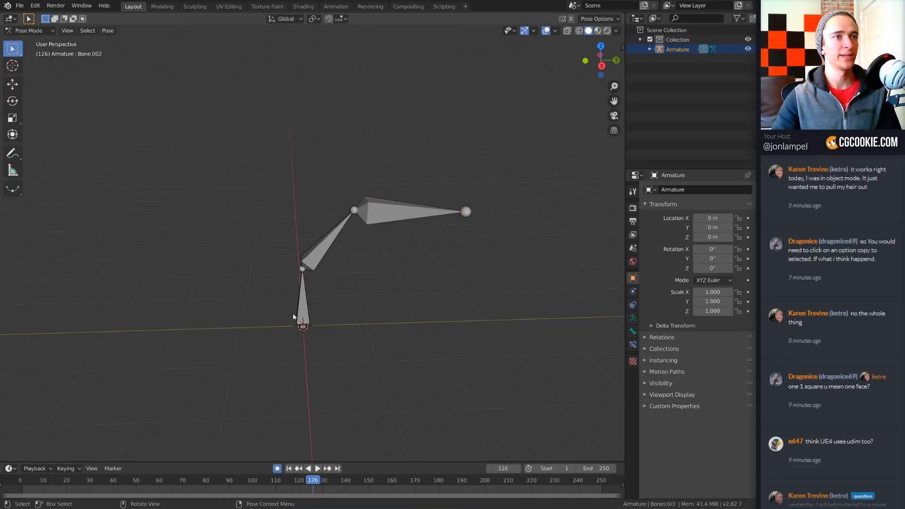
- Try scaling the base bone along the global Y axis, then cancel the transform
left_click(303, 307)
middle_click_drag(302, 307, 373, 315)
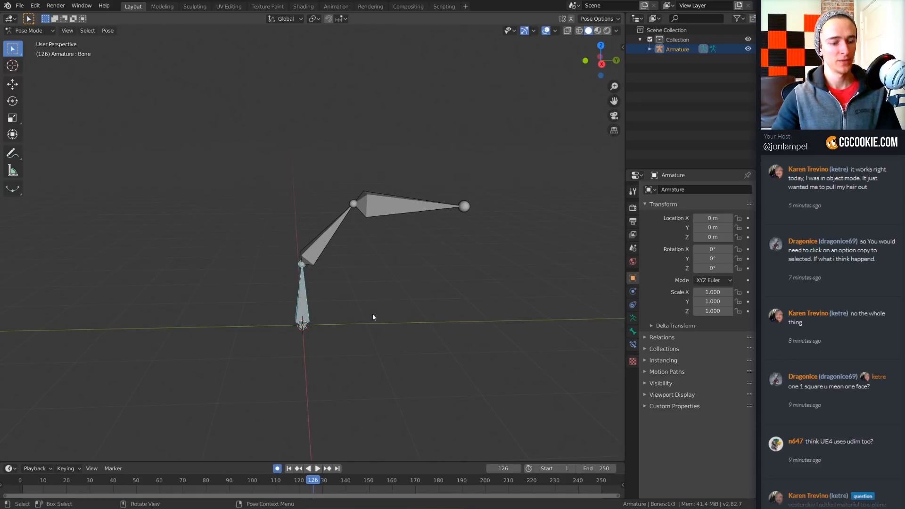
key("s")
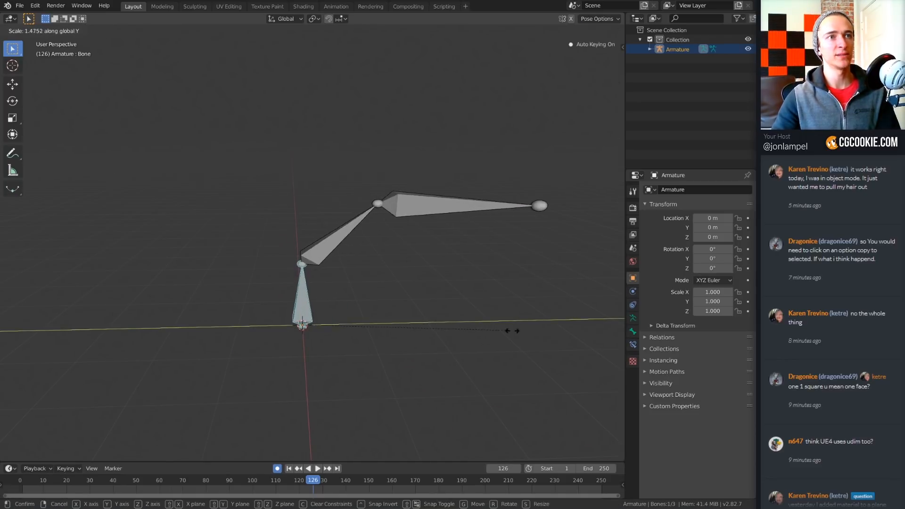
key("y")
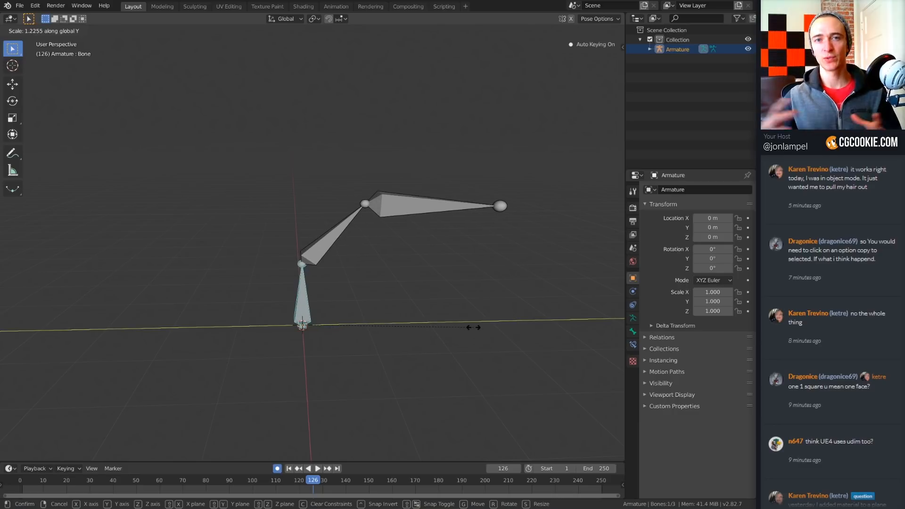
right_click(475, 343)
middle_click_drag(405, 286, 389, 285)
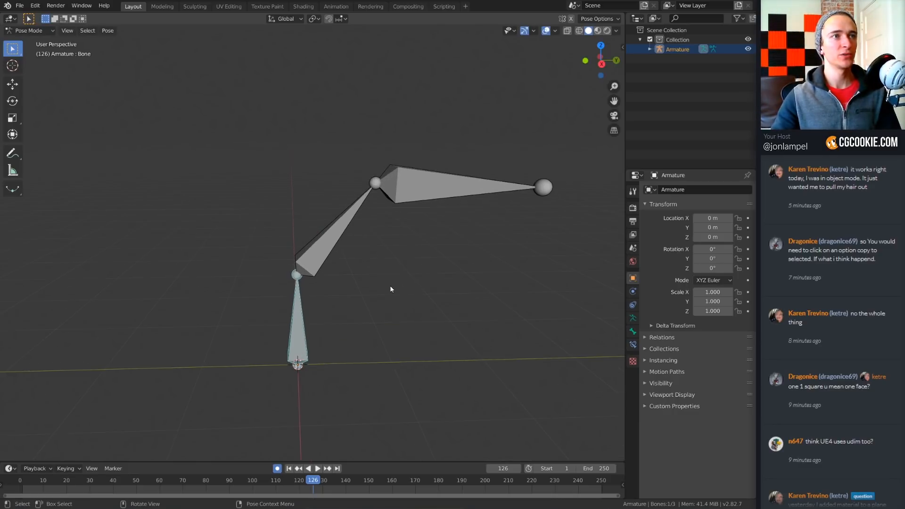
- Show the middle bone's Relations settings in the bone properties and enlarge the properties area
left_click(315, 249)
middle_click_drag(315, 250, 331, 253)
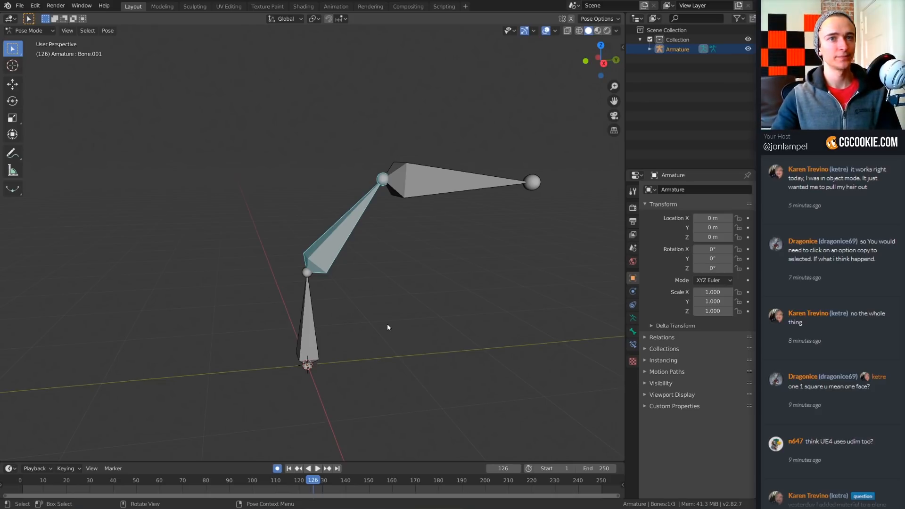
left_click(312, 314)
left_click(632, 331)
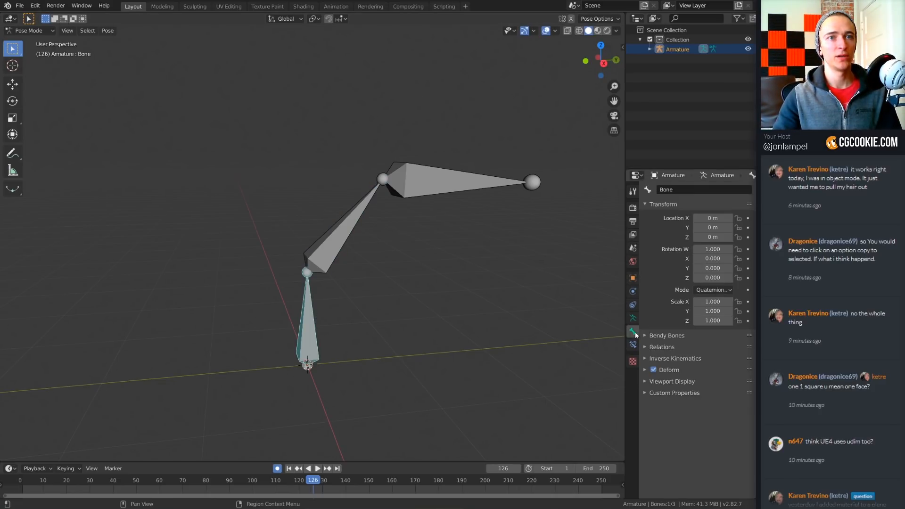
left_click(353, 237)
left_click(662, 347)
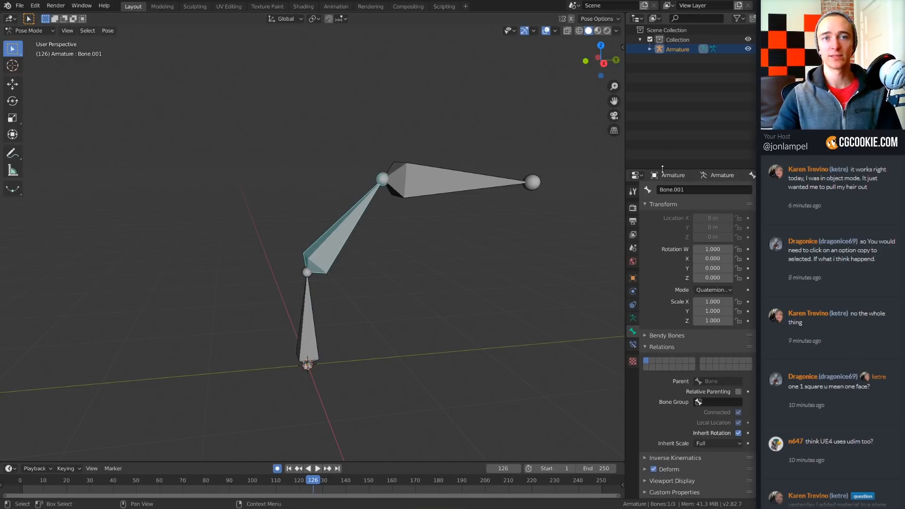
left_click_drag(662, 168, 662, 133)
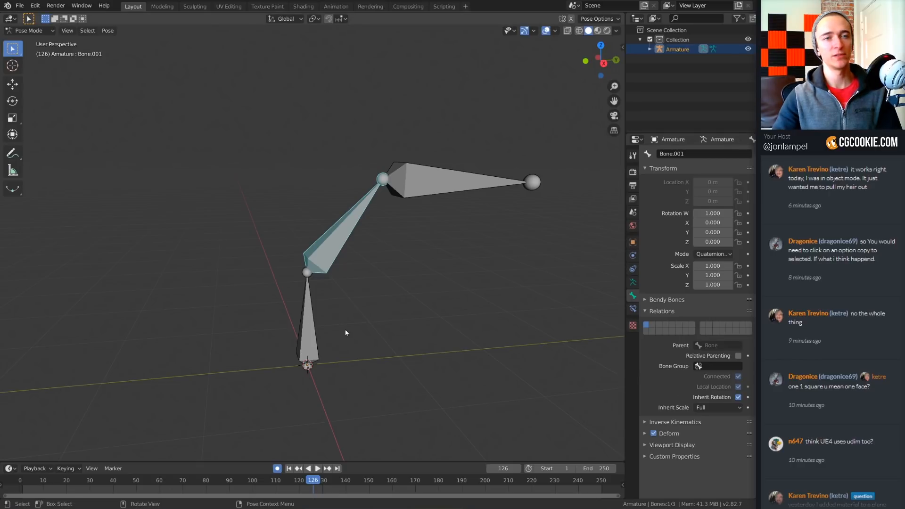
- Set Inherit Scale to Fix Shear for both the middle bone and the end bone
left_click(717, 408)
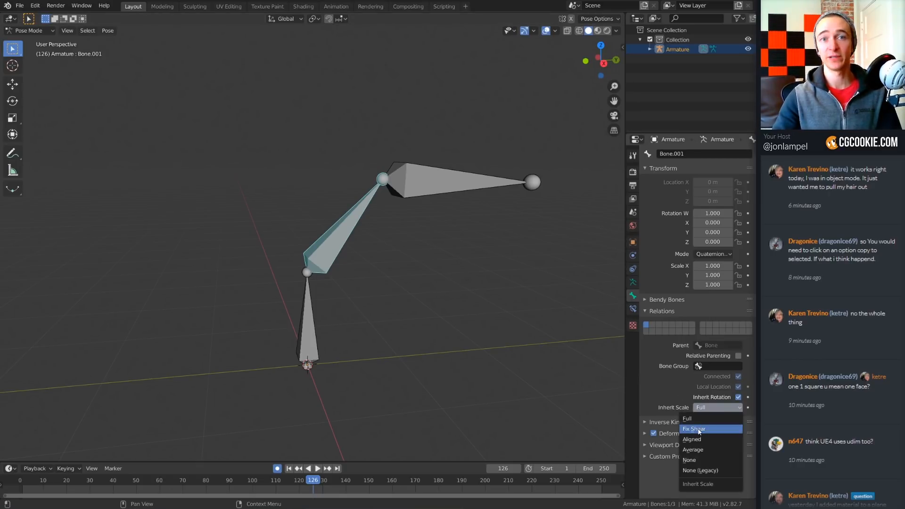
left_click(699, 430)
left_click(416, 185)
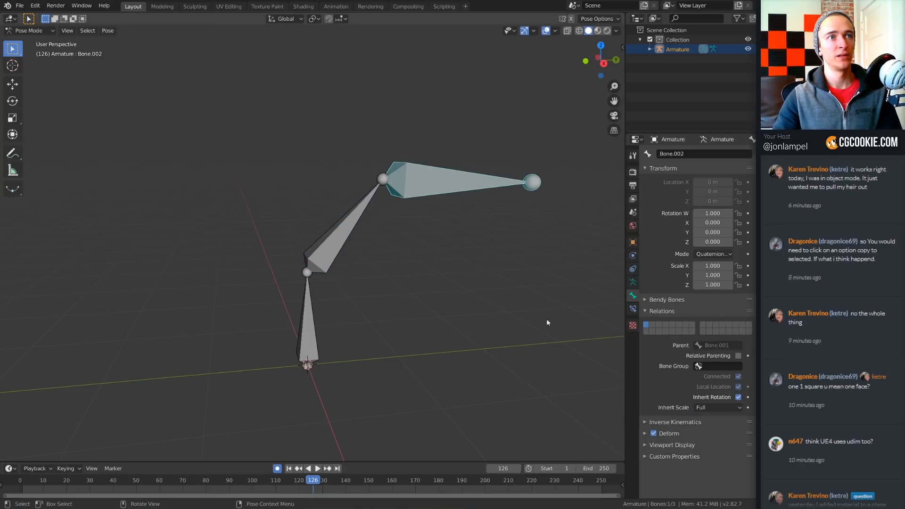
left_click(716, 407)
left_click(711, 428)
- Scale the base bone along the global Y axis to about 0.81
left_click(307, 335)
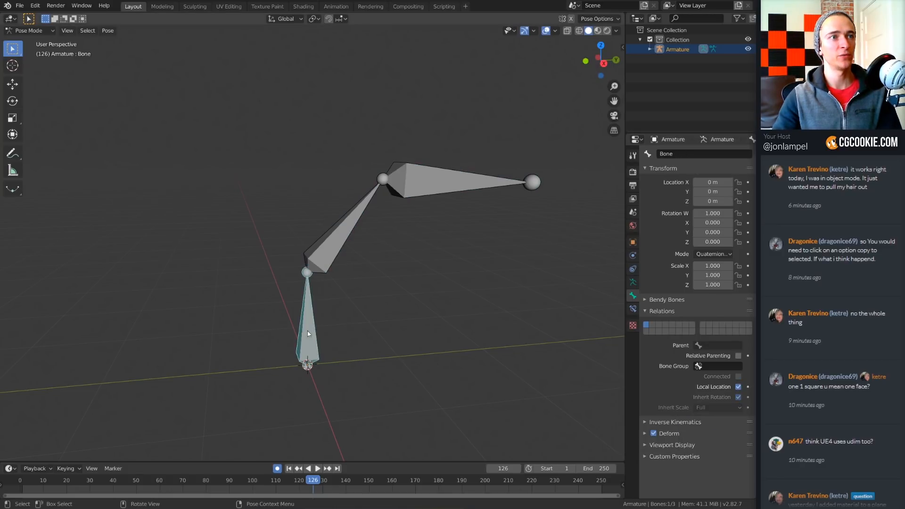
key("s")
key("y")
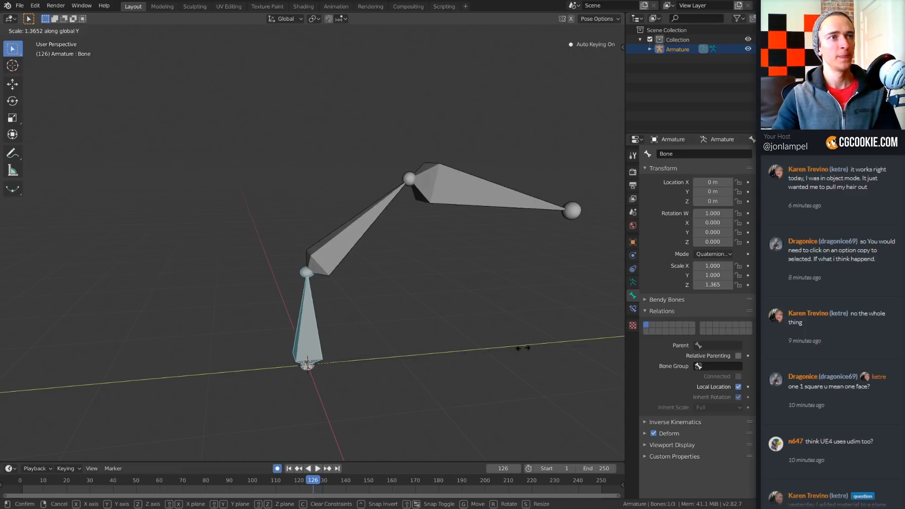
left_click(424, 346)
- Scale the base bone along the global X axis to about 1.92, then undo both scalings of that bone
middle_click_drag(370, 363, 444, 370)
key("s")
key("x")
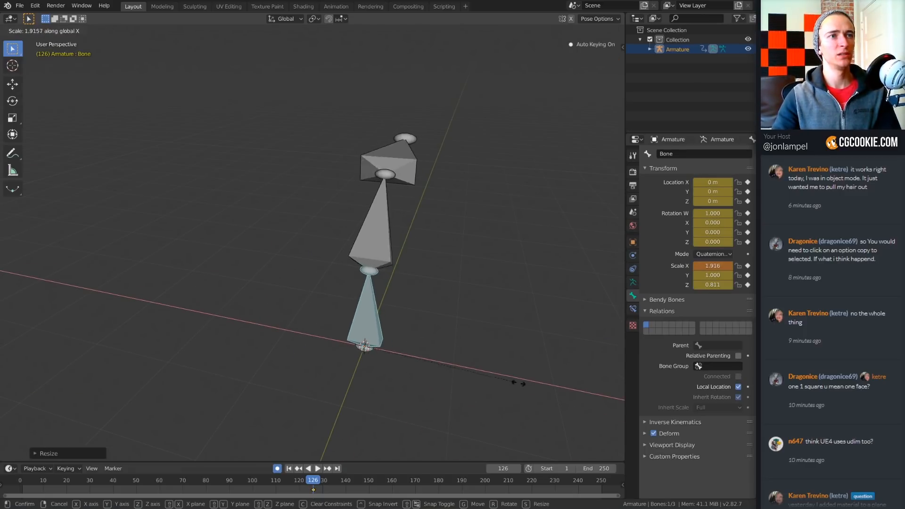
left_click(515, 380)
middle_click_drag(515, 379, 347, 340)
key("ctrl+z")
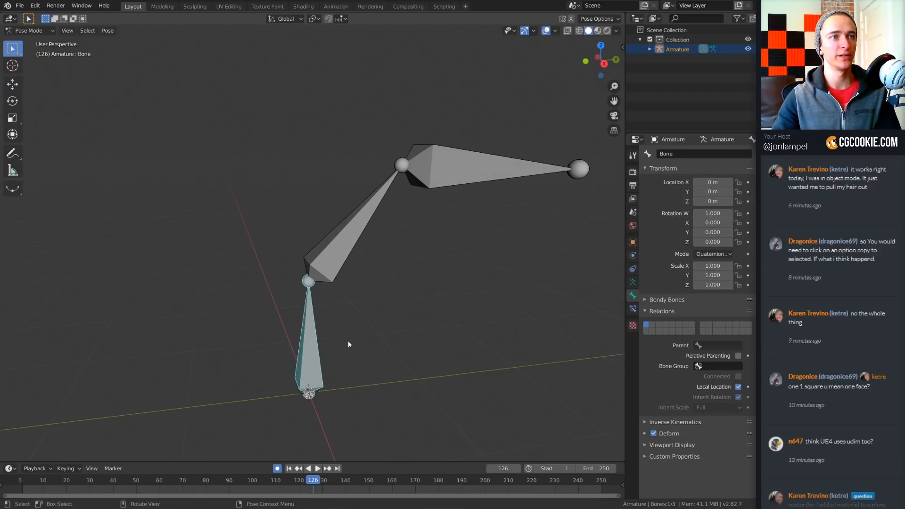
- Select the middle bone and the end bone together and set Inherit Scale to Aligned
left_click(337, 255)
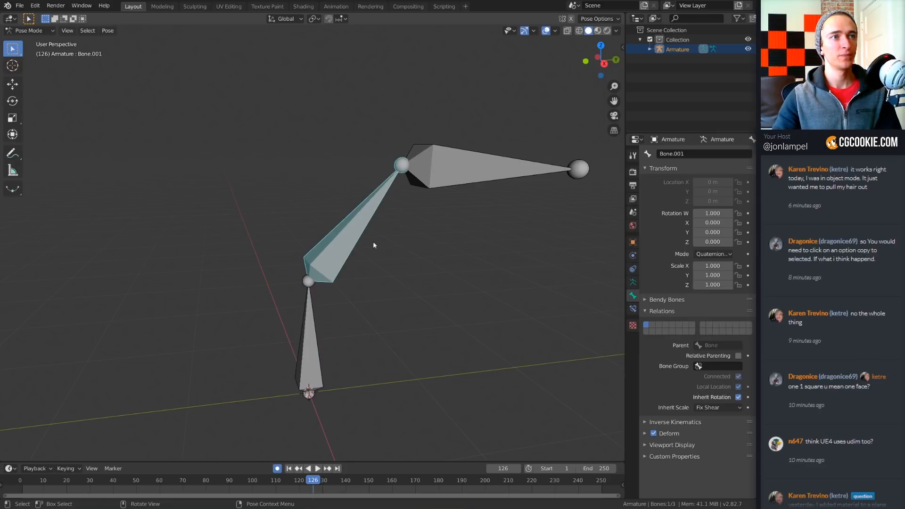
left_click(440, 172, "shift")
left_click(715, 407)
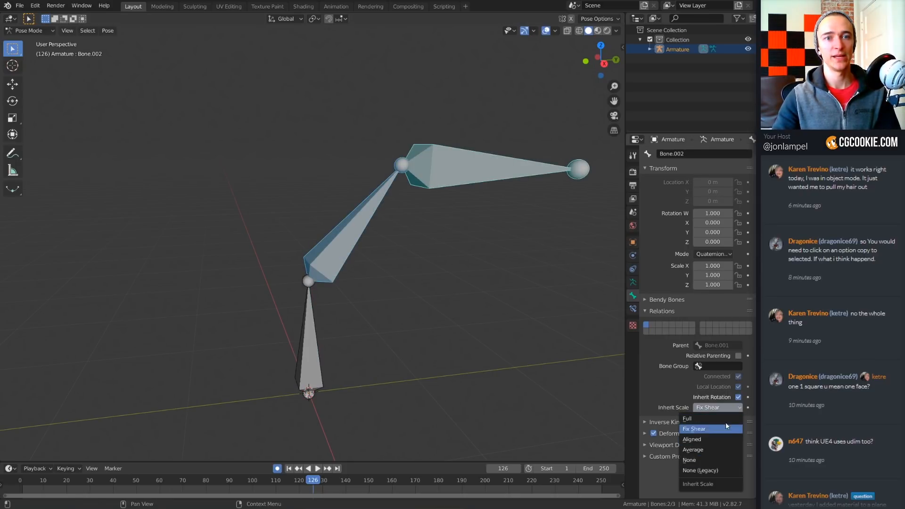
left_click(697, 440)
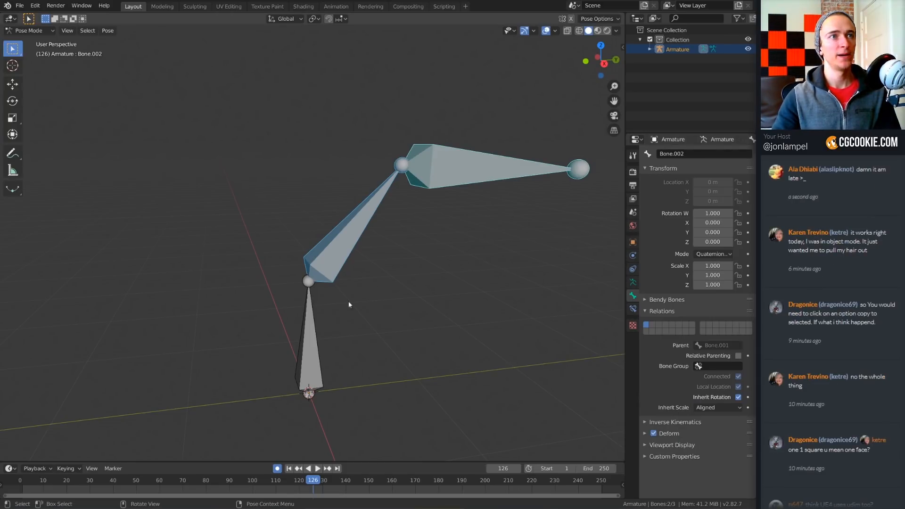
- Clear the joint selection, select only the middle bone and set its Inherit Scale to Aligned
left_click(518, 174)
left_click(376, 234)
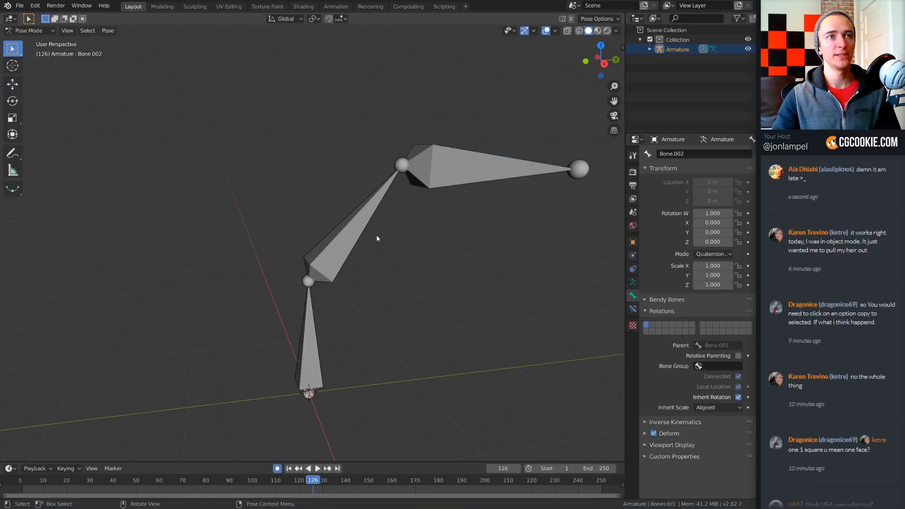
left_click(437, 182)
left_click(345, 246)
left_click(717, 407)
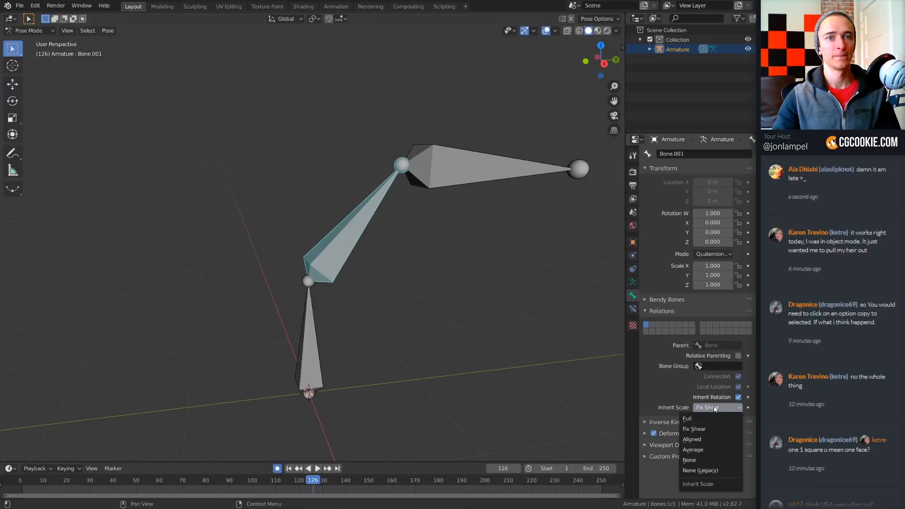
left_click(700, 439)
- Select the base bone and scale it along the global Y axis to about 1.46
left_click(298, 375)
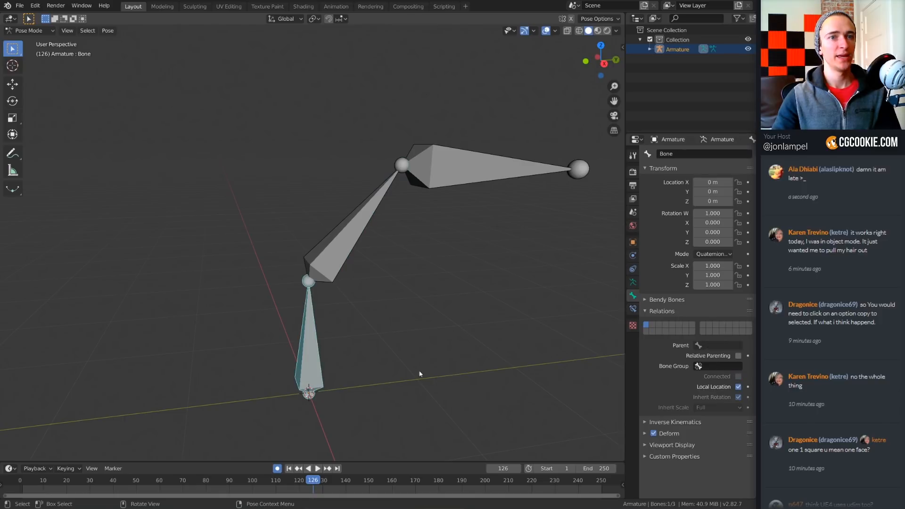
middle_click_drag(364, 372, 404, 375)
key("s")
key("y")
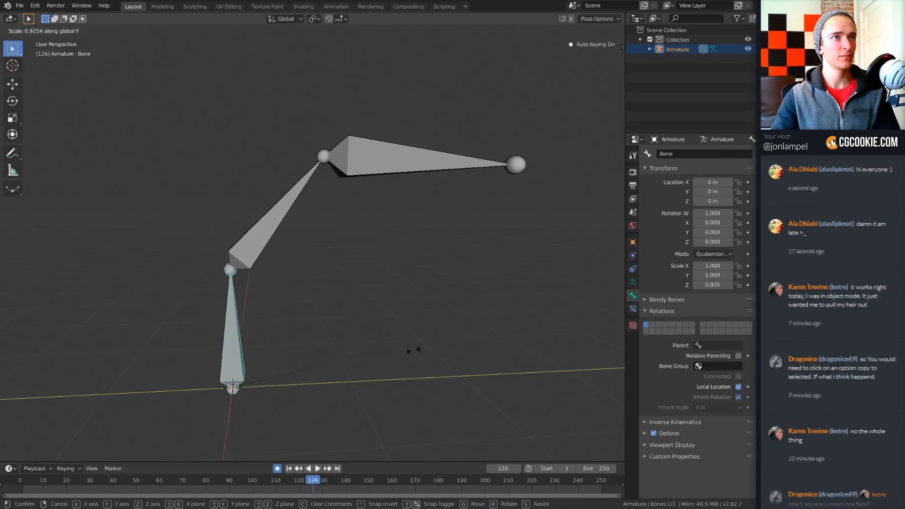
left_click(482, 351)
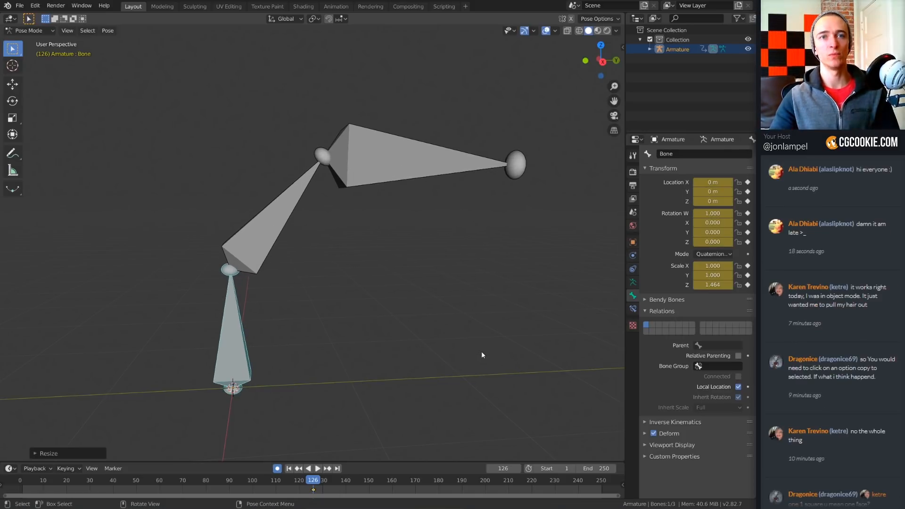
- Enlarge the base bone along the global X axis, and shrink it uniformly by a factor of about 0.87
middle_click_drag(439, 366, 296, 75)
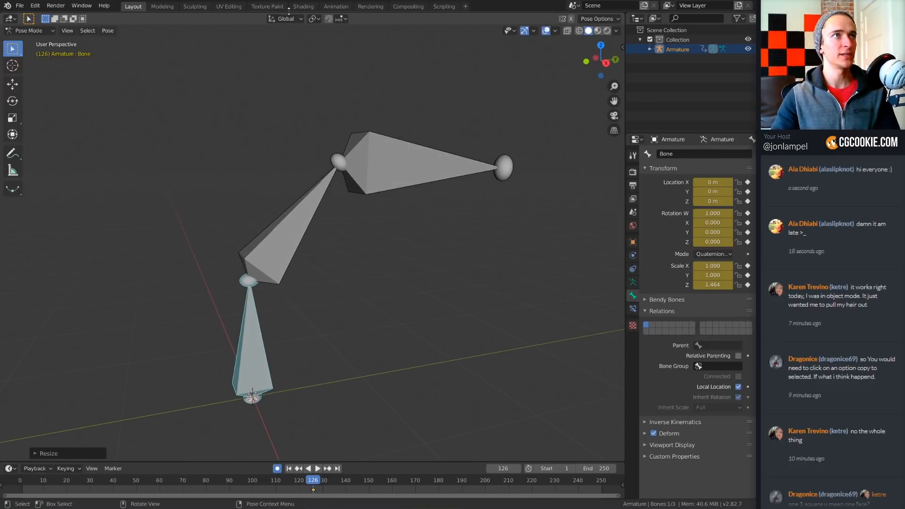
middle_click_drag(261, 131, 420, 356)
key("s")
key("x")
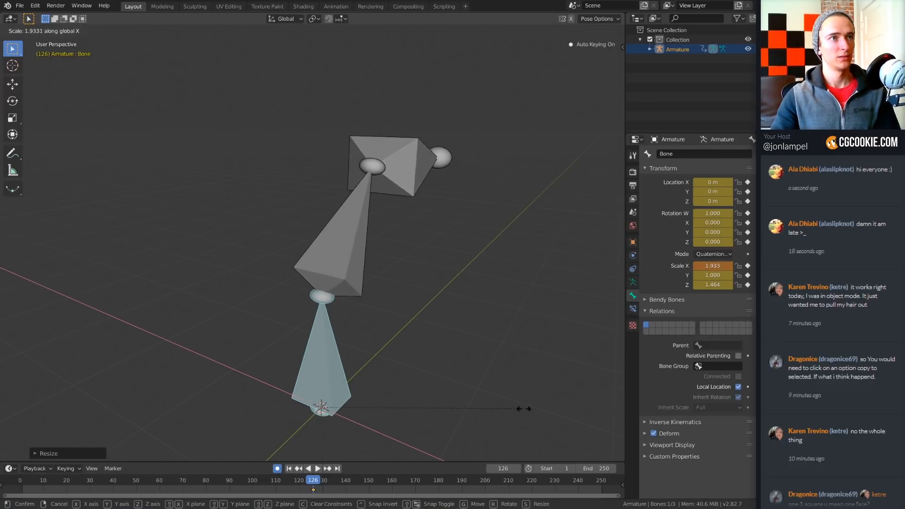
left_click(507, 408)
middle_click_drag(507, 408, 290, 335)
key("s")
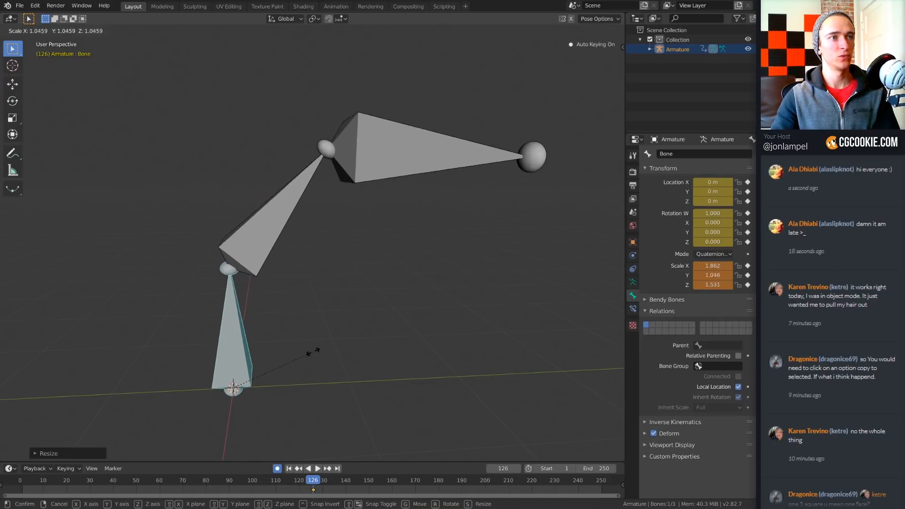
left_click(299, 357)
- Rescale the base bone along the global axes, bringing its X scale to about 1.30 and its Z scale to about 0.99
key("s")
key("x")
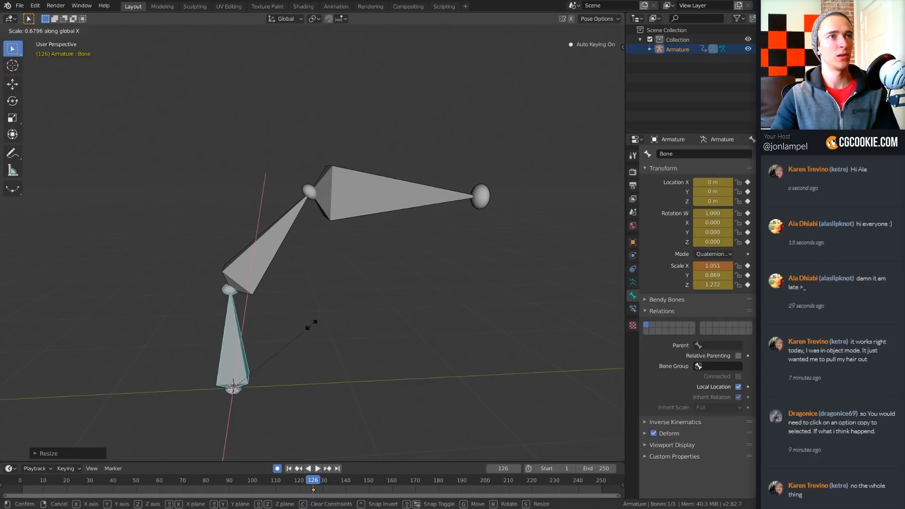
left_click(330, 328)
key("s")
key("y")
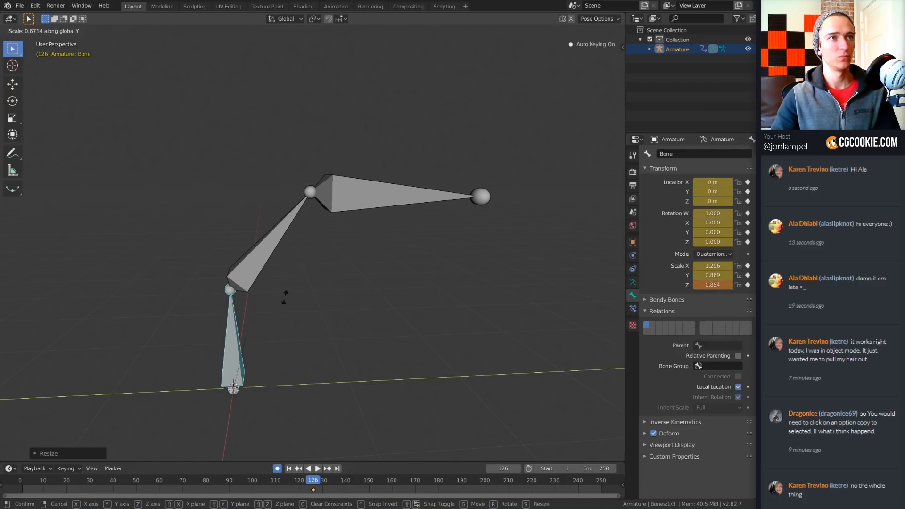
left_click(340, 351)
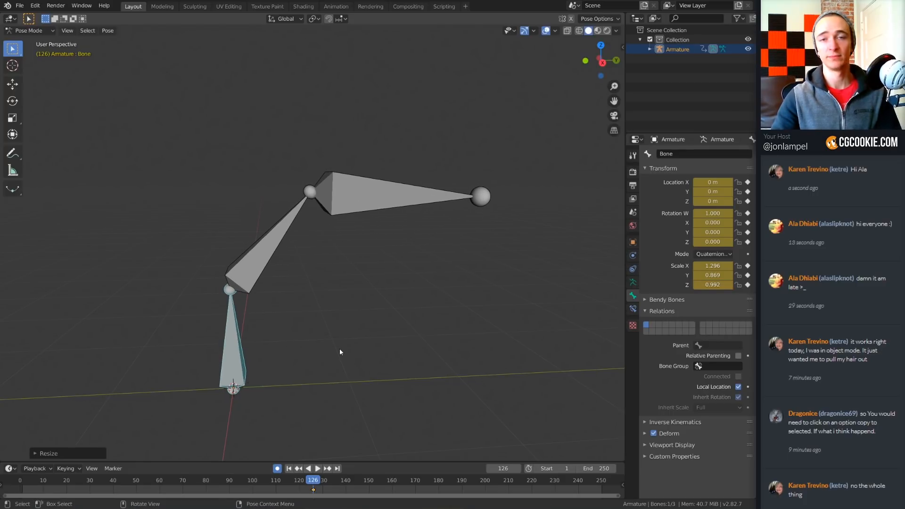
middle_click_drag(313, 369, 332, 357)
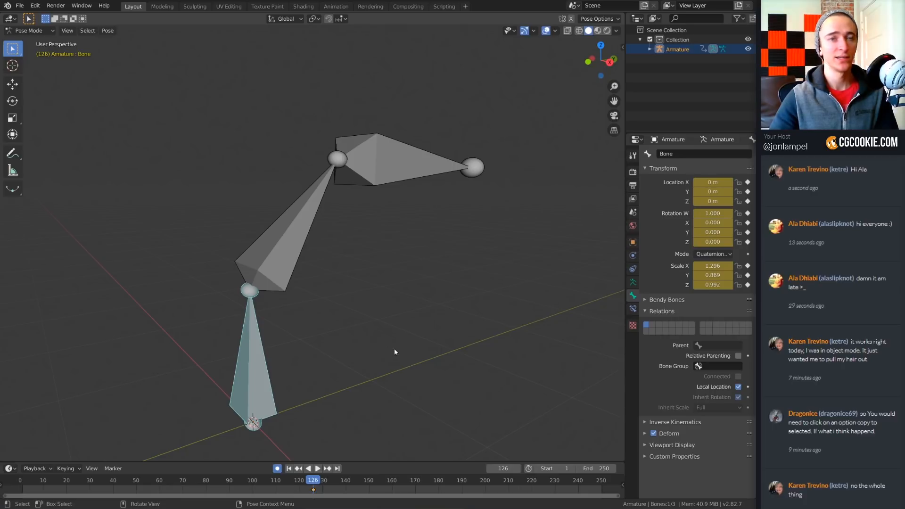
scroll(391, 349, "up", 2)
middle_click_drag(412, 280, 364, 315)
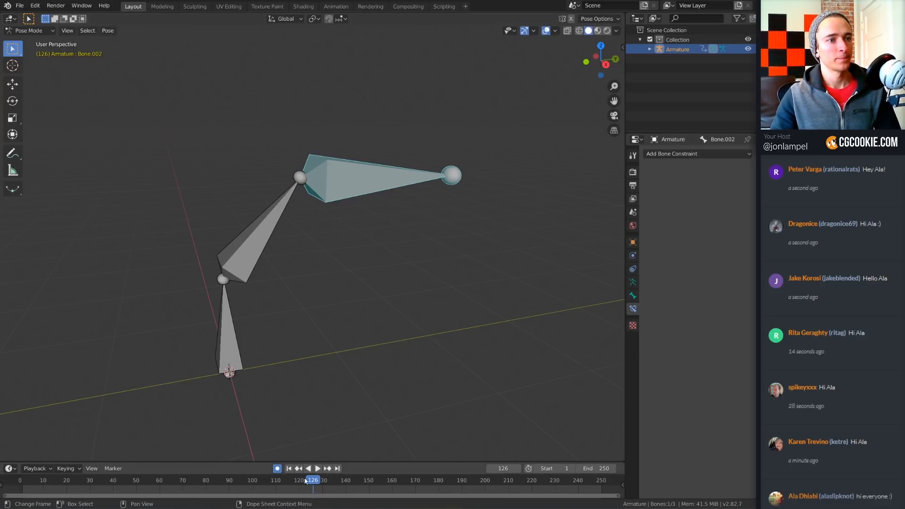
- Return to frame 1, select the end bone, and rotate it during playback with auto keying on to record keyframes
left_click_drag(308, 481, 231, 483)
left_click(288, 467)
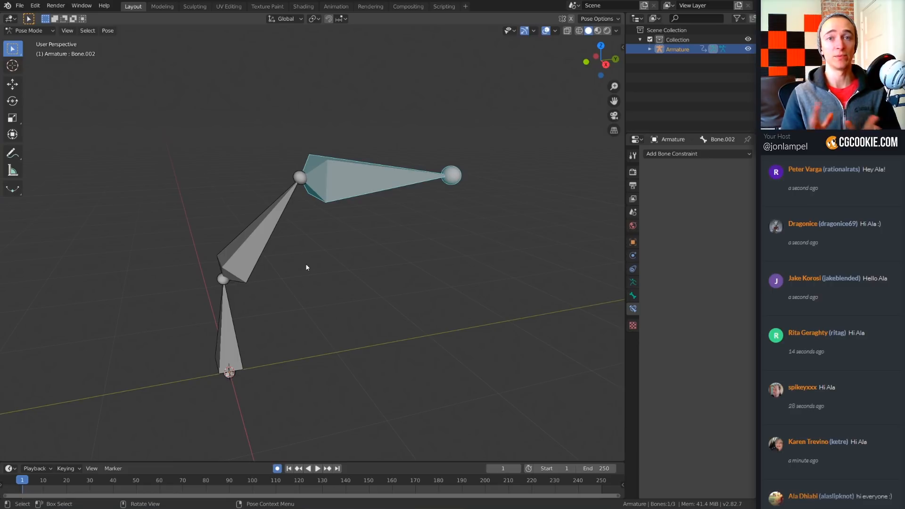
left_click(256, 236)
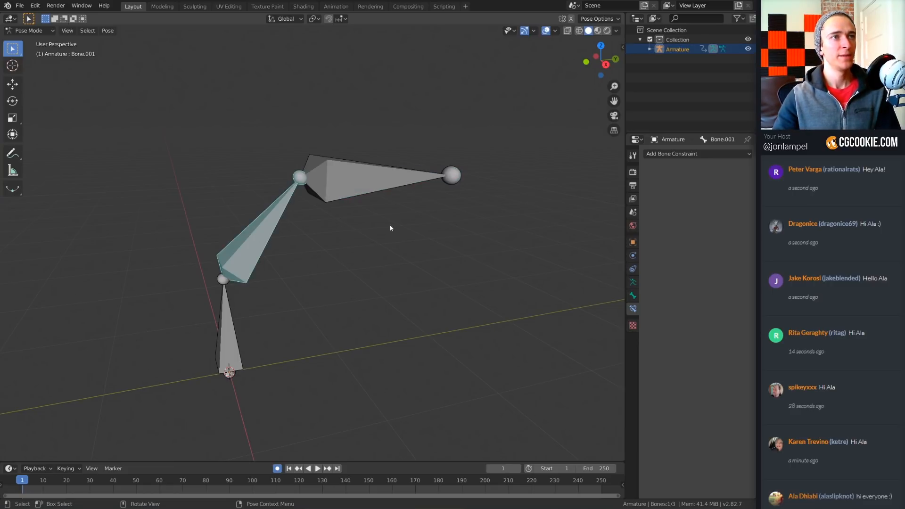
left_click(358, 186)
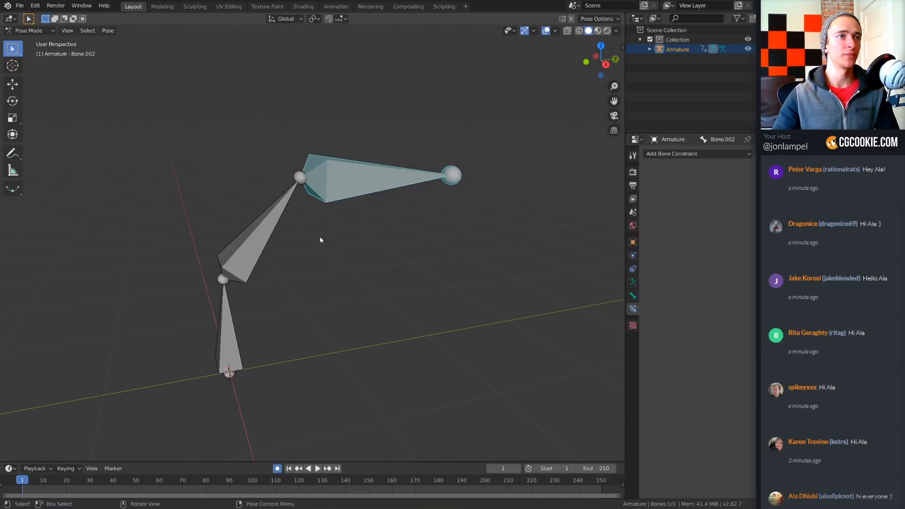
left_click(318, 468)
key("r")
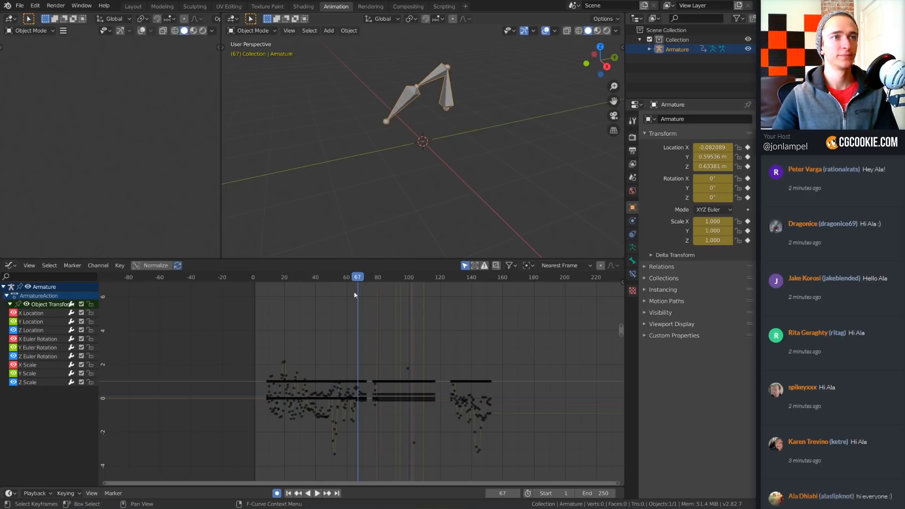
- Move the current frame to 0 and select all keyframes of the armature's curves in the Graph Editor
left_click(238, 275)
middle_click_drag(319, 357, 270, 338)
scroll(270, 338, "up", 2)
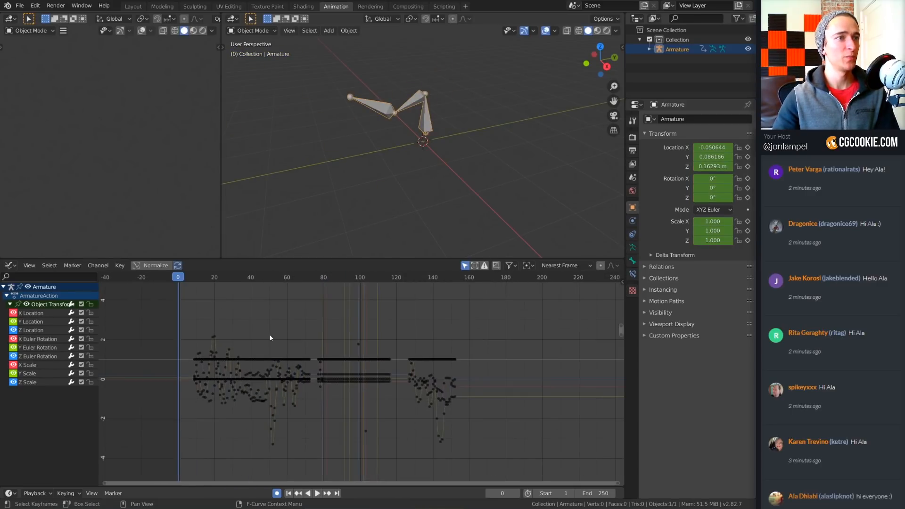
left_click_drag(192, 310, 521, 481)
- Decimate the selected keyframes by ratio, removing about 59 %
middle_click_drag(321, 351, 332, 333)
scroll(377, 343, "up", 4)
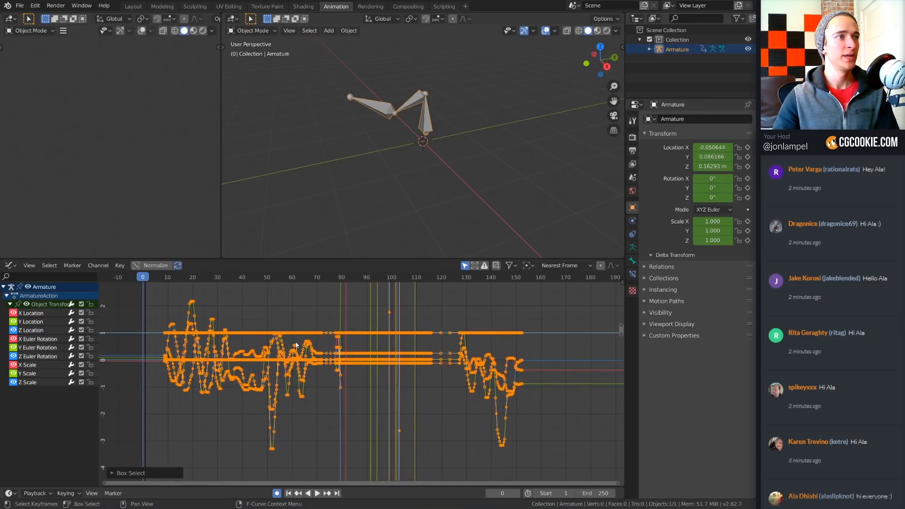
middle_click_drag(159, 297, 126, 298)
left_click(116, 266)
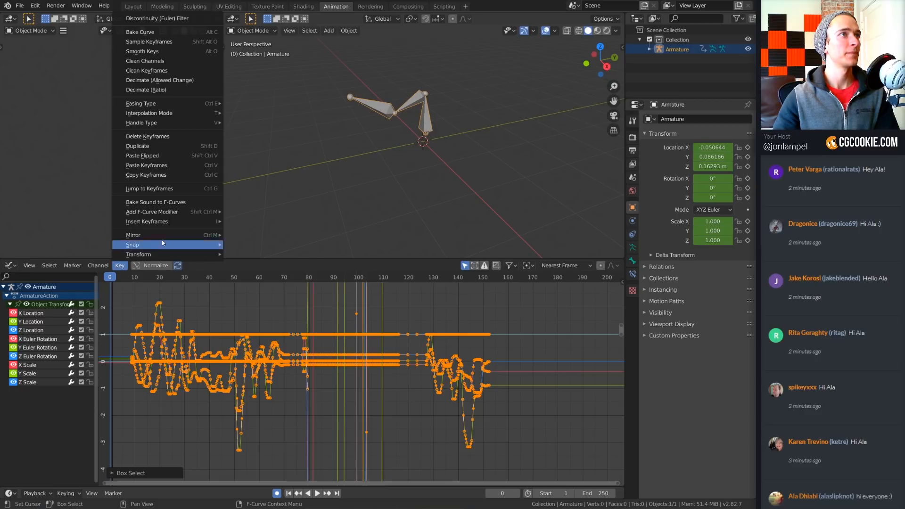
left_click(184, 89)
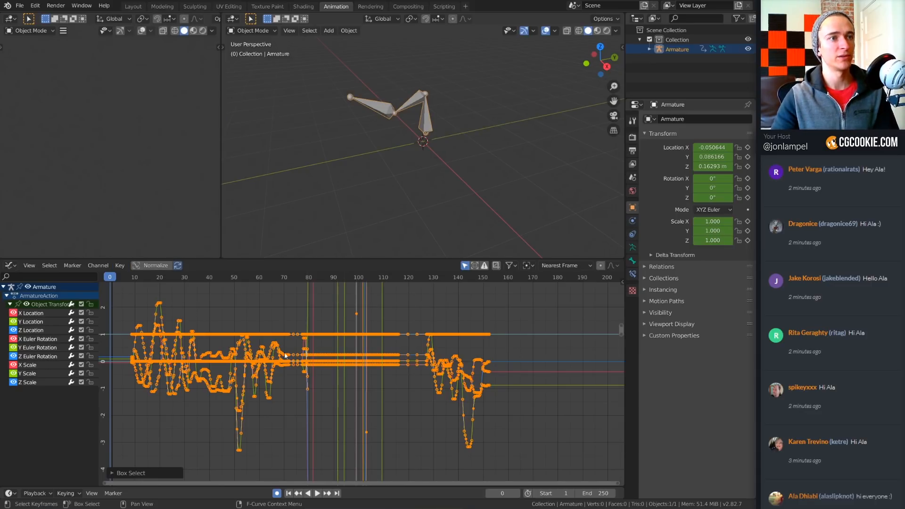
scroll(435, 353, "up", 3)
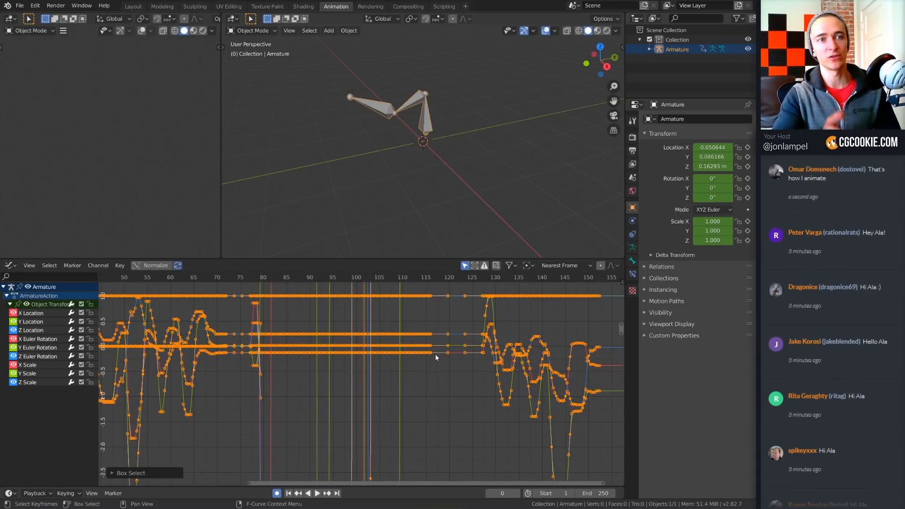
left_click(119, 266)
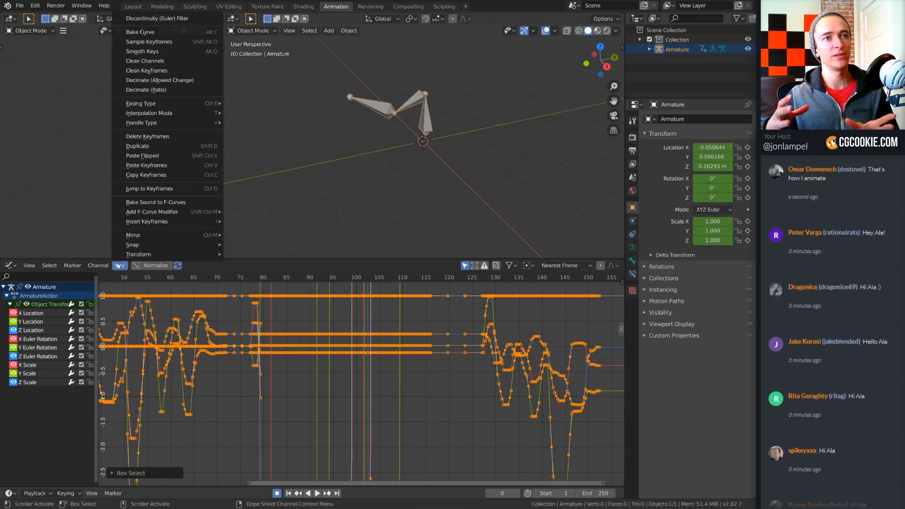
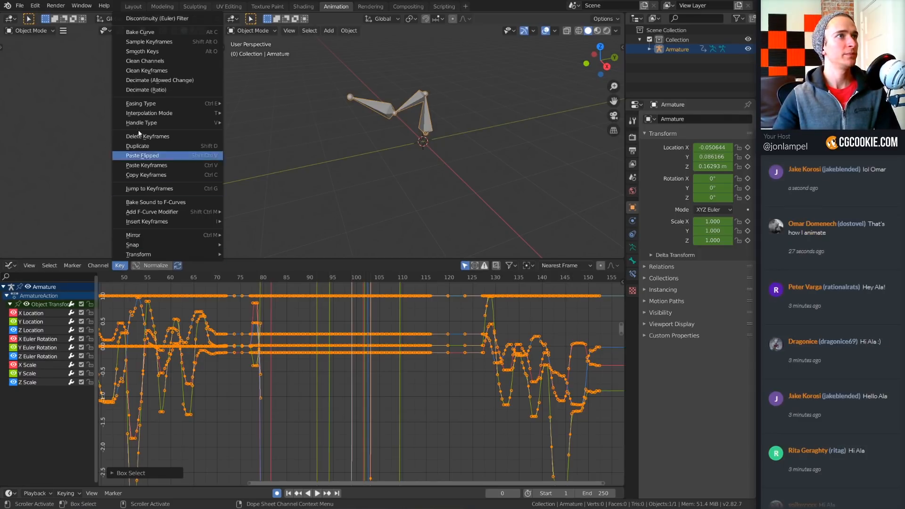
left_click(175, 90)
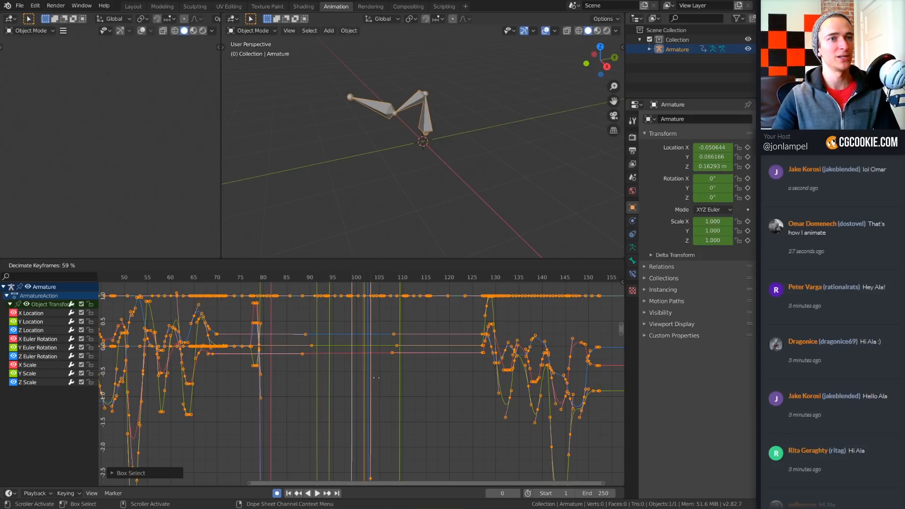
left_click(421, 377)
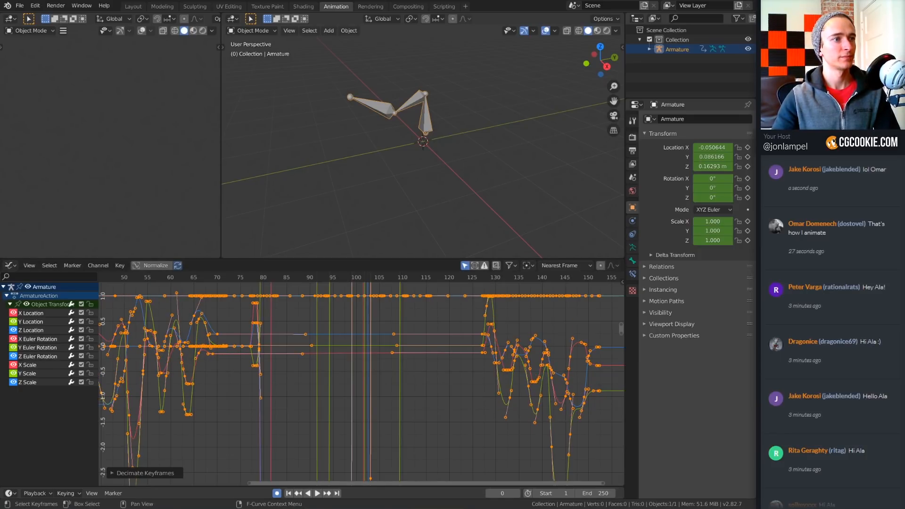
- Change the keyframe decimation mode to Error Margin with a Max Error Margin of 0.070, and deselect the keyframes
left_click(111, 473)
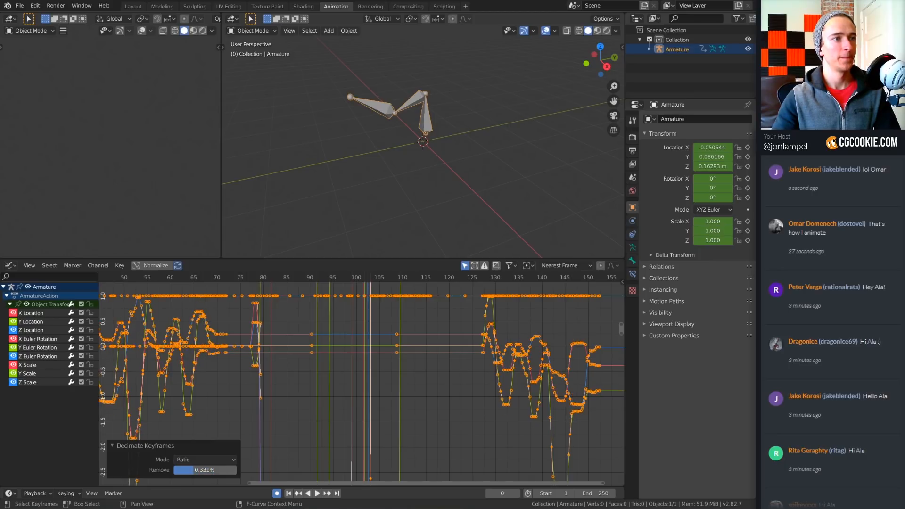
left_click(212, 459)
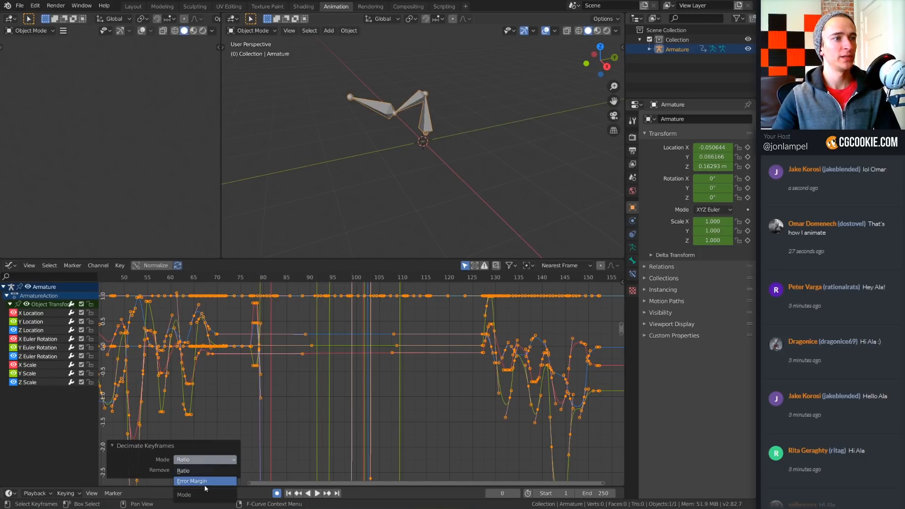
left_click(205, 481)
mouse_move(192, 471)
left_mouse_down()
mouse_move(226, 471)
mouse_move(192, 471)
mouse_move(224, 470)
mouse_move(209, 470)
left_mouse_up()
key("Home")
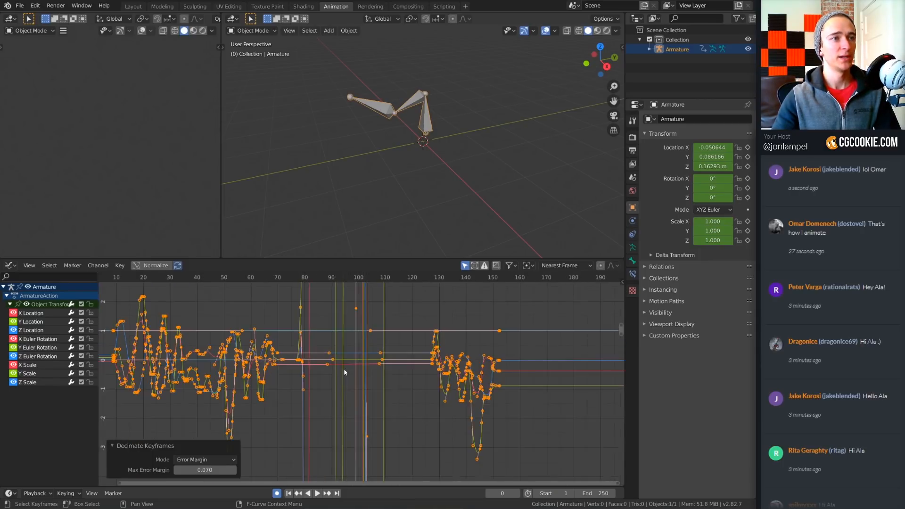
left_click(415, 379)
mouse_move(300, 387)
middle_mouse_down()
mouse_move(313, 390)
mouse_move(303, 391)
middle_mouse_up()
scroll(313, 390, "down", 5)
scroll(302, 391, "up", 5)
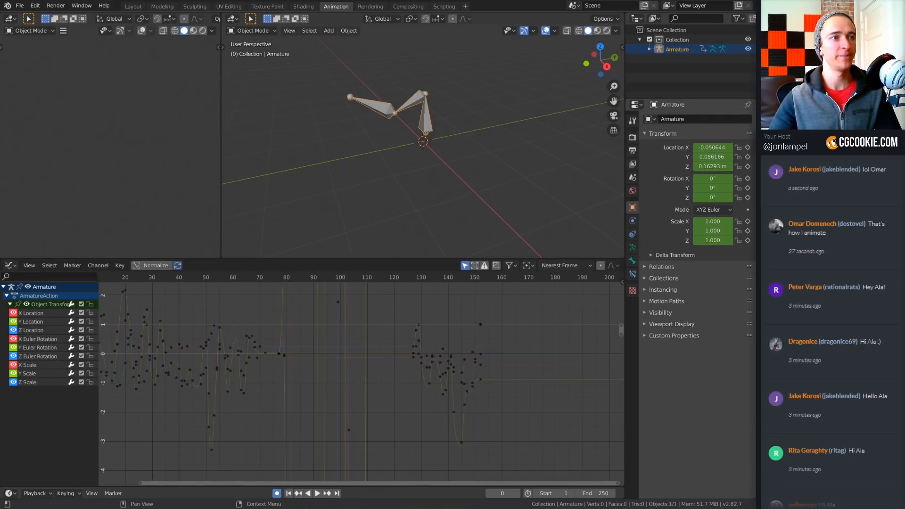
middle_click_drag(348, 338, 416, 362)
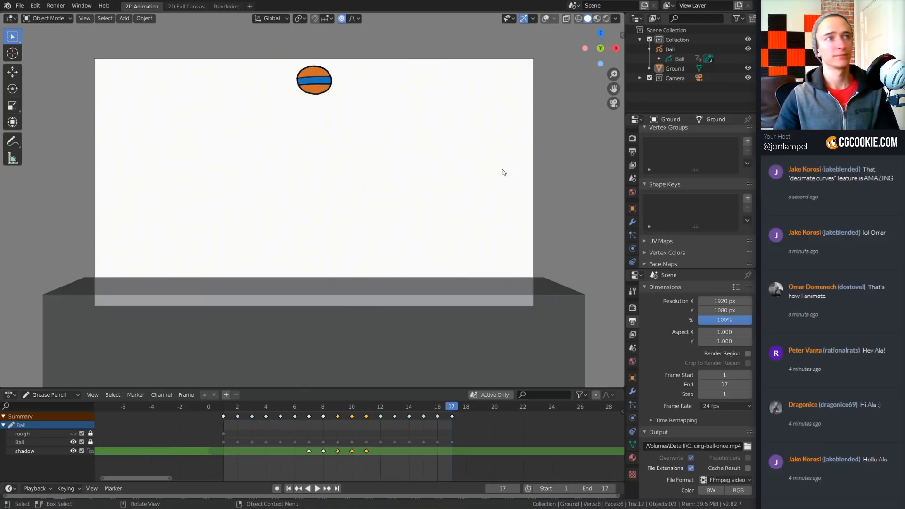
- Play back the Grease Pencil bouncing-ball animation and return to frame 1
key("space")
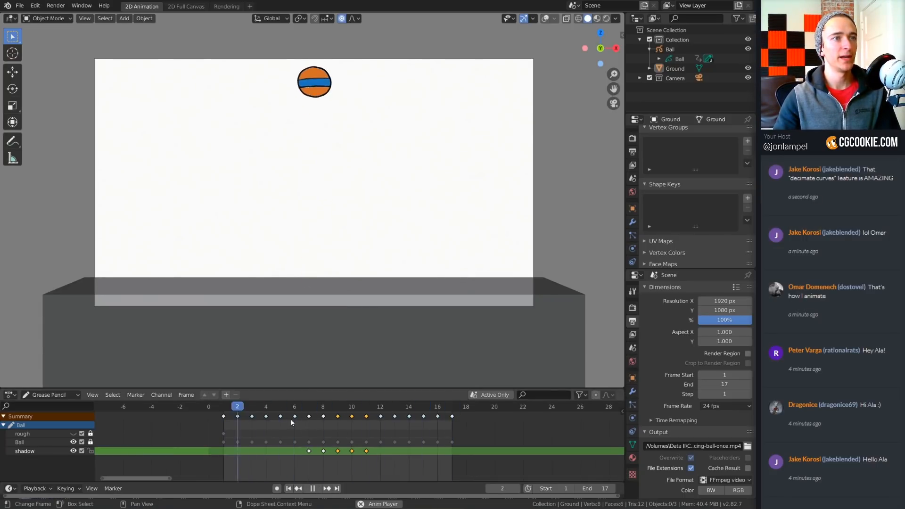
key("space")
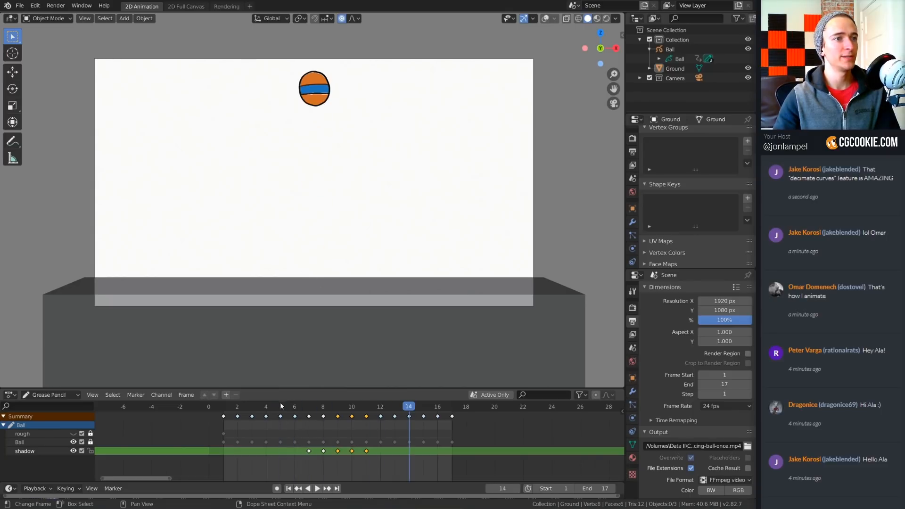
key("space")
left_click(227, 408)
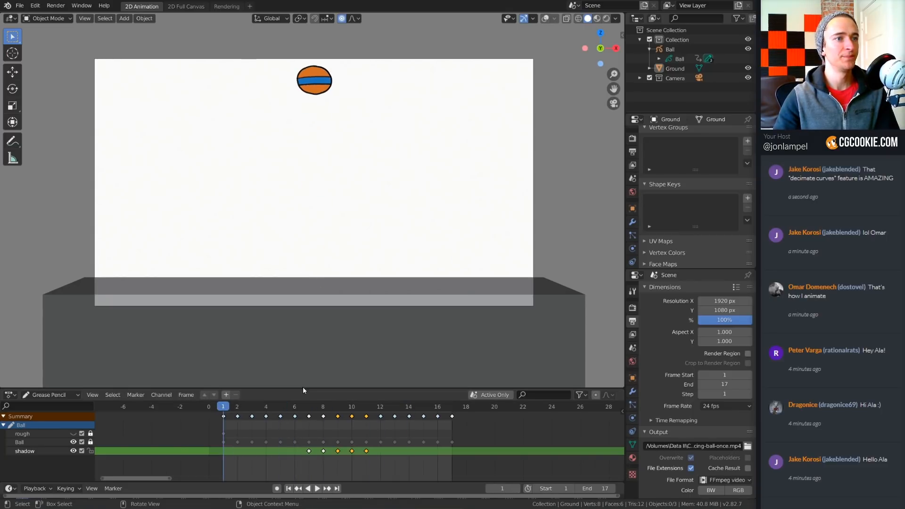
- Enlarge the Grease Pencil dope sheet, frame the keyframes from 1 to 17, and play back the animation
left_click_drag(302, 389, 297, 379)
scroll(296, 420, "up", 5)
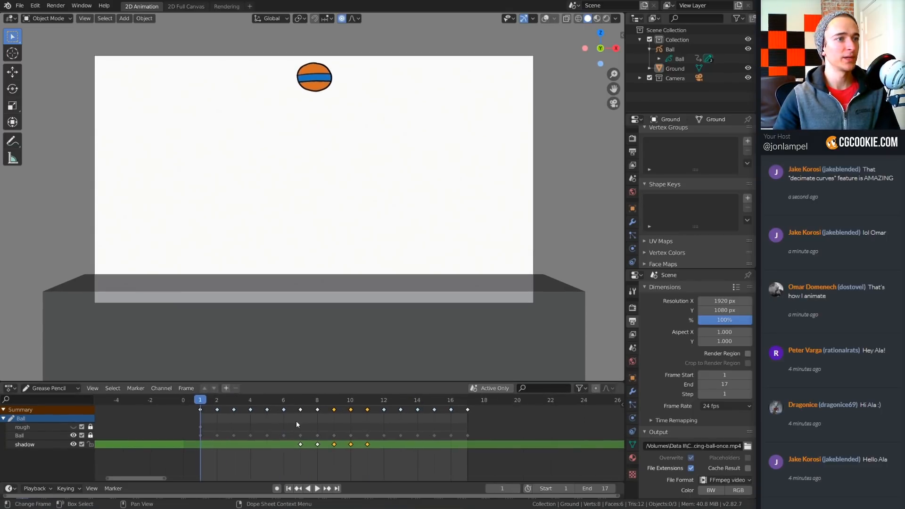
scroll(275, 429, "down", 5)
scroll(275, 428, "up", 4)
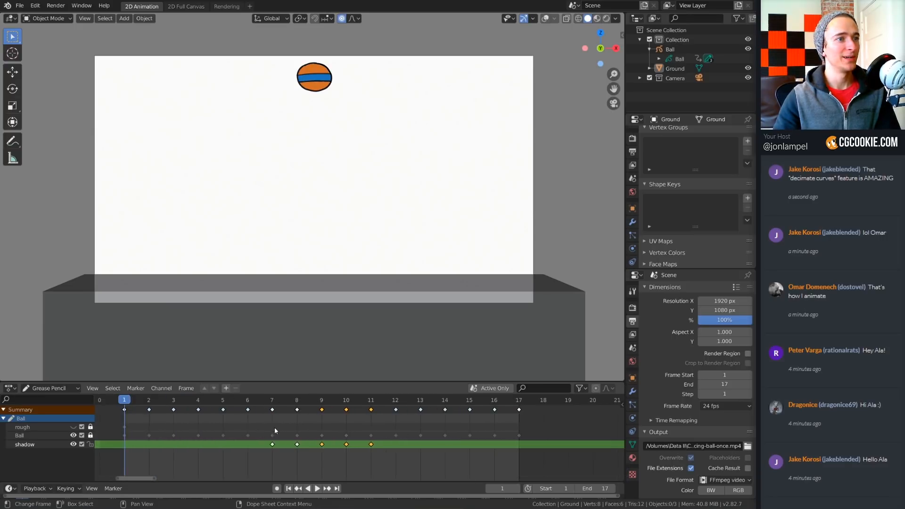
middle_click_drag(274, 427, 310, 427)
key("space")
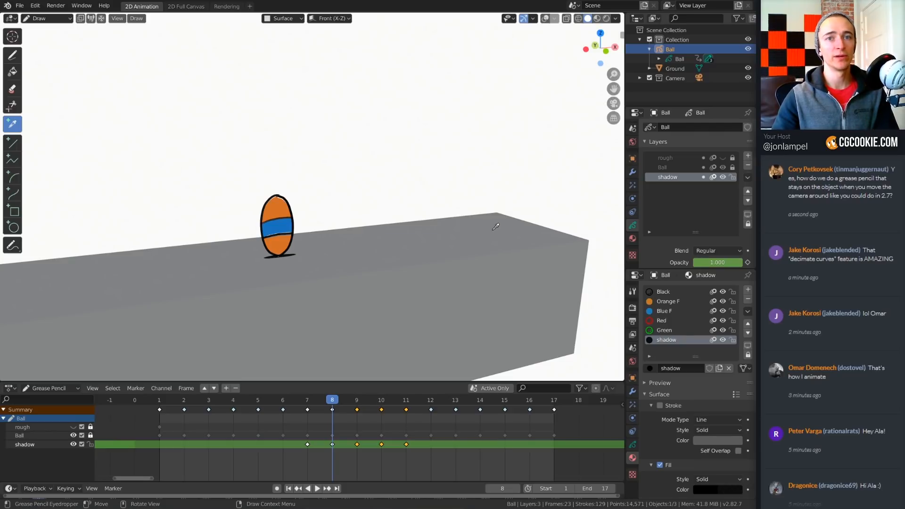
- Sample the grey of the ground with the Eyedropper as a new stroke material and draw a zigzag scribble with it beside the ball
left_click(498, 227)
left_click_drag(692, 357, 693, 366)
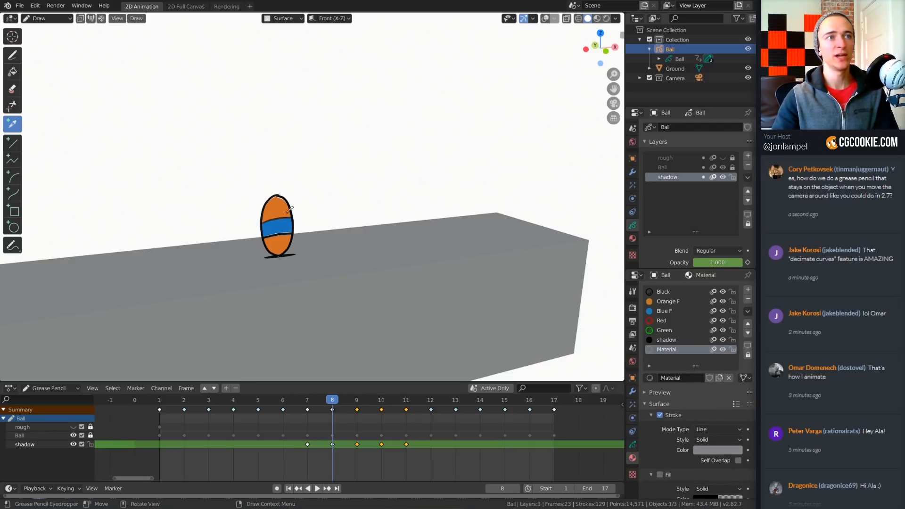
left_click(12, 55)
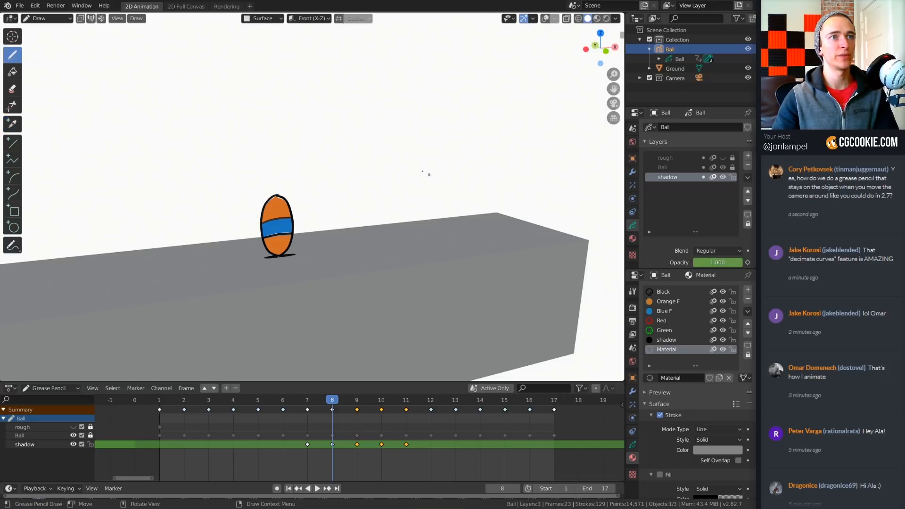
left_click_drag(417, 170, 409, 239)
mouse_move(408, 188)
left_mouse_down()
mouse_move(438, 135)
mouse_move(488, 115)
left_mouse_up()
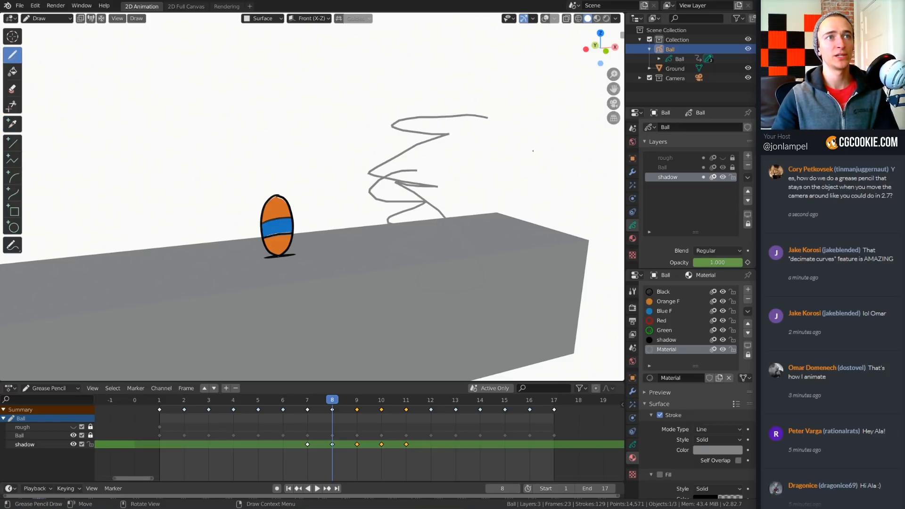
mouse_move(488, 116)
middle_mouse_down()
mouse_move(482, 157)
mouse_move(508, 176)
middle_mouse_up()
- Undo the grey scribble and the creation of the sampled grey stroke material
key("ctrl+z")
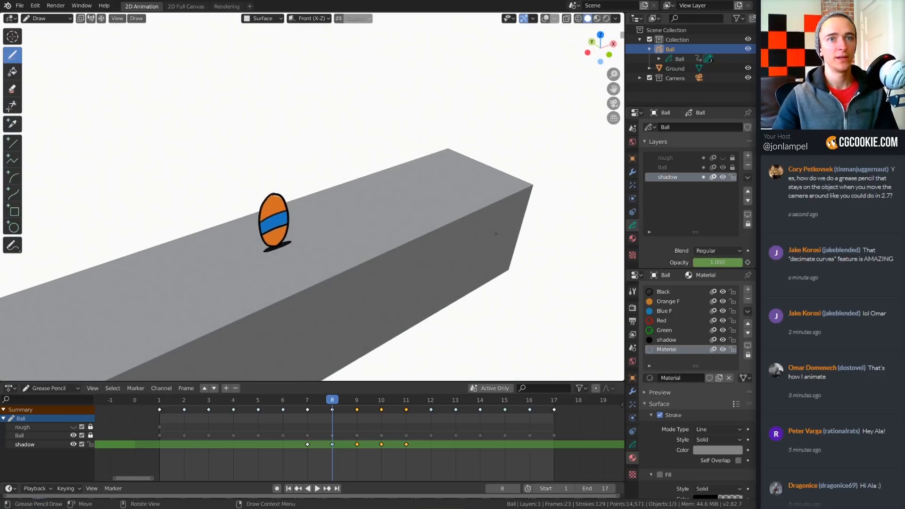
key("ctrl+z")
key("ctrl+z")
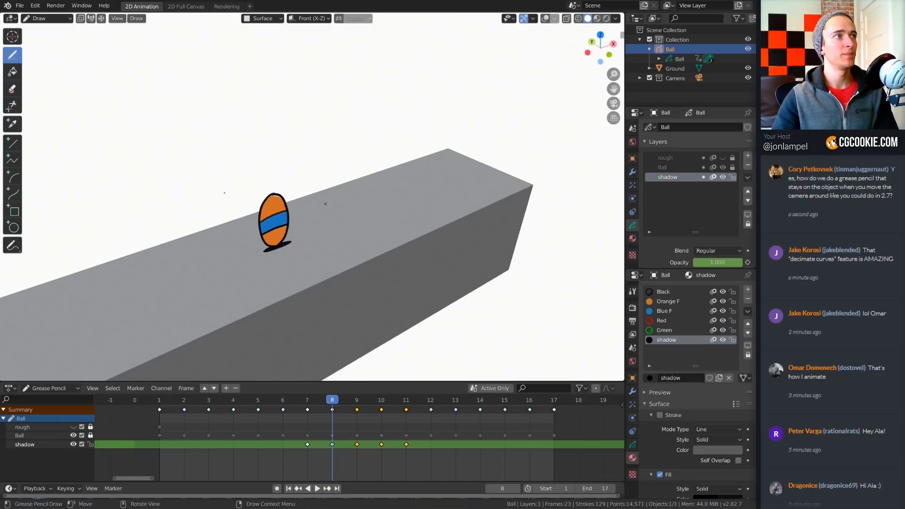
- Sample the white viewport background with the Eyedropper as a new fill-only material on the Ball object
left_click(12, 124)
mouse_move(489, 262)
middle_mouse_down()
mouse_move(468, 245)
mouse_move(478, 239)
middle_mouse_up()
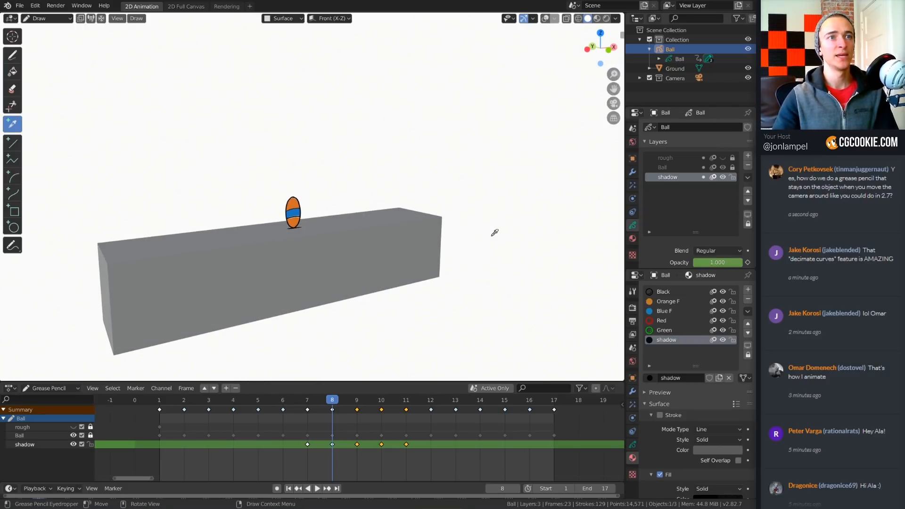
scroll(440, 177, "up", 3)
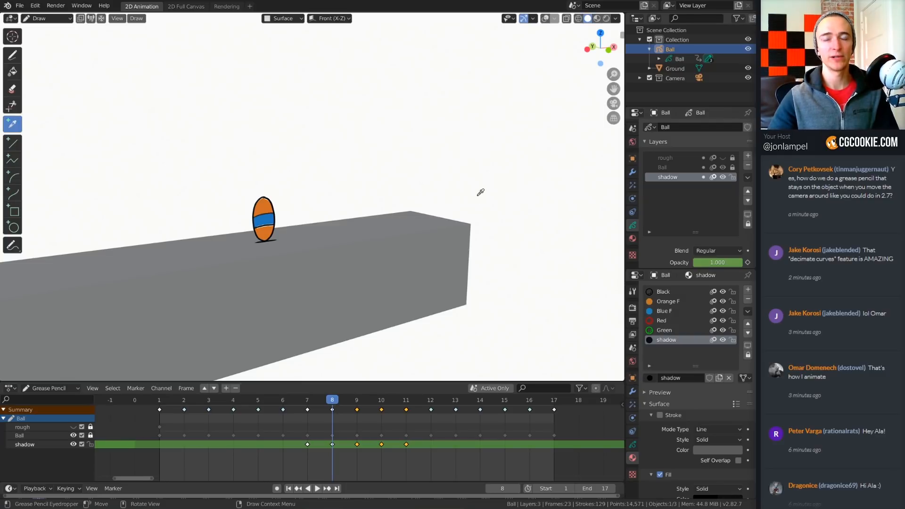
left_click(458, 134)
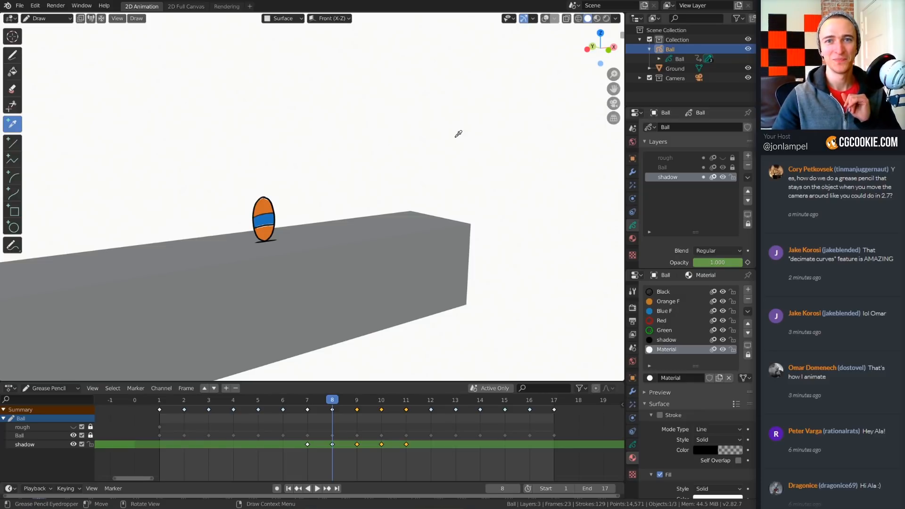
- Draw a freehand zigzag in the new white fill material over the front of the ground block and undo it
left_click(19, 56)
key("KP_1")
mouse_move(391, 270)
left_mouse_down()
mouse_move(363, 293)
mouse_move(426, 330)
left_mouse_up()
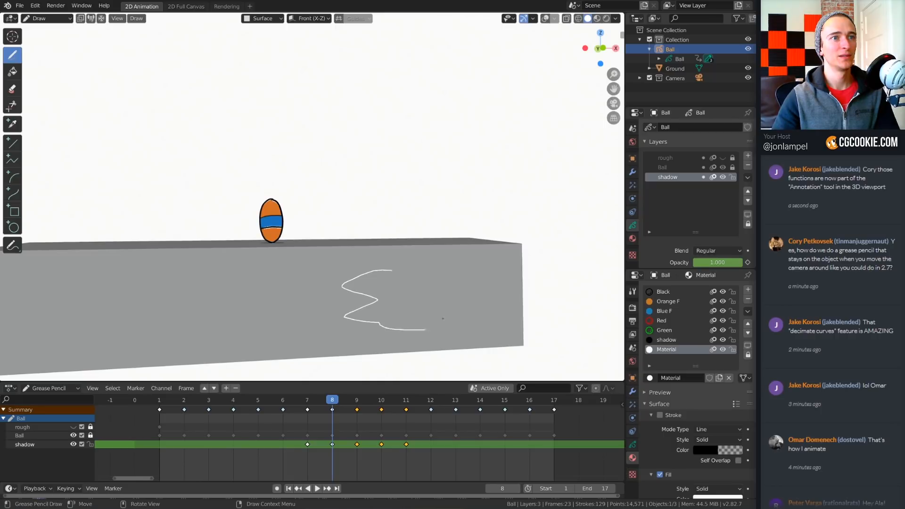
mouse_move(460, 287)
middle_mouse_down()
mouse_move(443, 311)
mouse_move(428, 285)
middle_mouse_up()
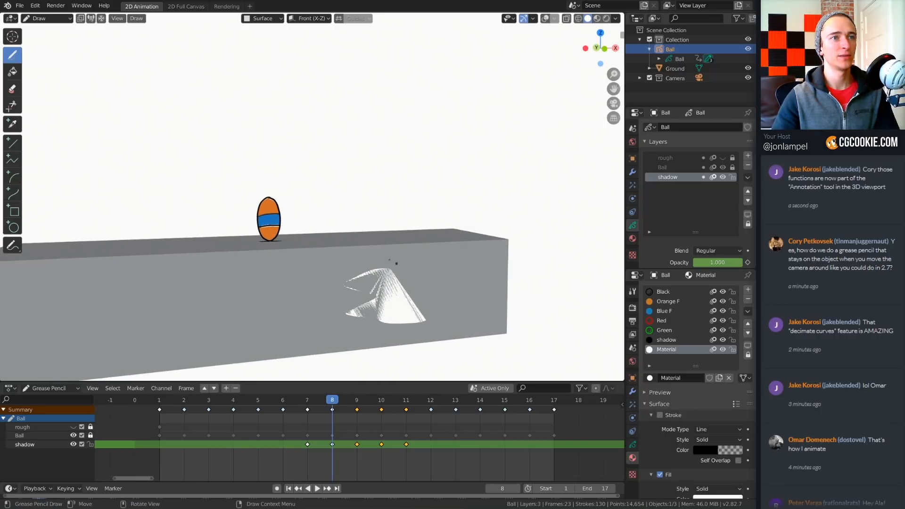
mouse_move(393, 262)
middle_mouse_down()
mouse_move(408, 231)
mouse_move(616, 61)
middle_mouse_up()
key("ctrl+z")
- Darken the viewport background colour from white to a light grey in the viewport shading settings
left_click(615, 19)
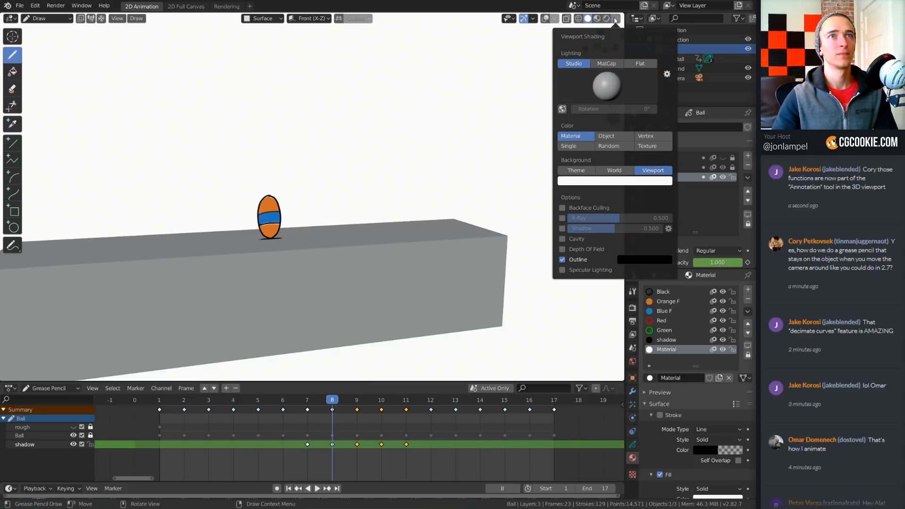
left_click(614, 182)
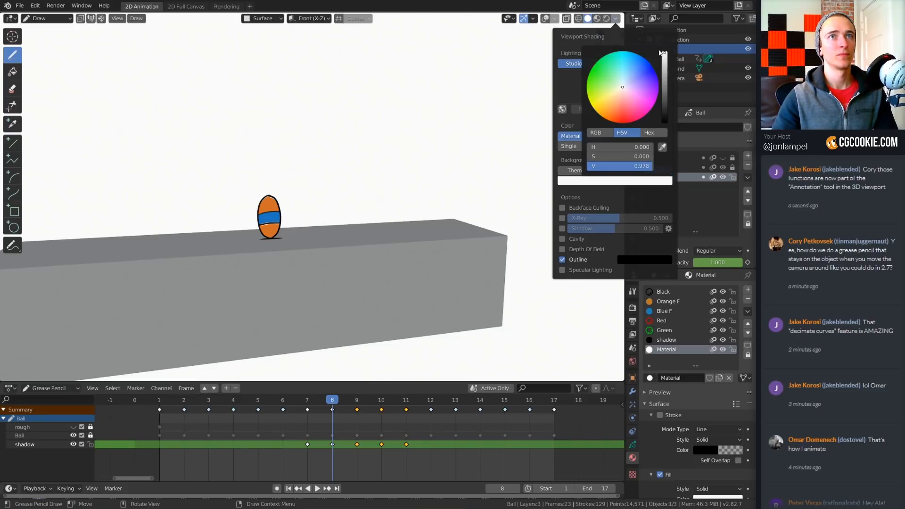
left_click_drag(662, 53, 662, 74)
- Draw a freehand white filled shape in the empty area above the ground, view it at an angle, and undo it
middle_click_drag(356, 195, 347, 185)
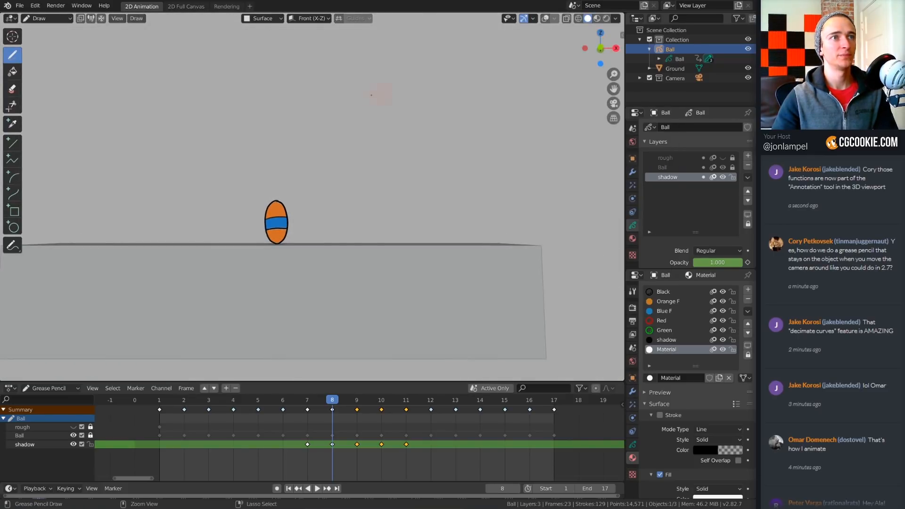
mouse_move(404, 71)
left_mouse_down()
mouse_move(373, 99)
mouse_move(471, 207)
mouse_move(445, 79)
mouse_move(398, 50)
left_mouse_up()
mouse_move(440, 147)
middle_mouse_down()
mouse_move(462, 187)
mouse_move(446, 138)
middle_mouse_up()
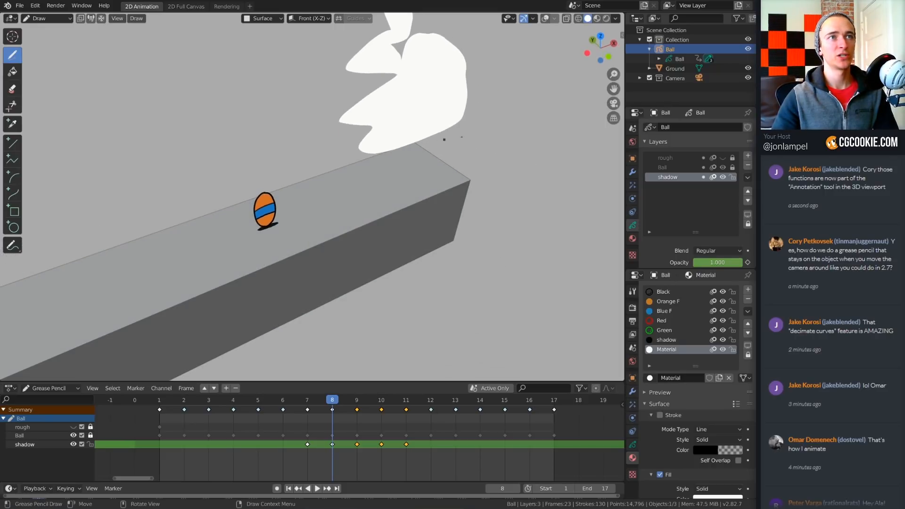
key("ctrl+z")
- Sample the ball's blue stripe with the Eyedropper as a new material with both stroke and fill
mouse_move(402, 206)
middle_mouse_down()
mouse_move(369, 196)
mouse_move(395, 219)
middle_mouse_up()
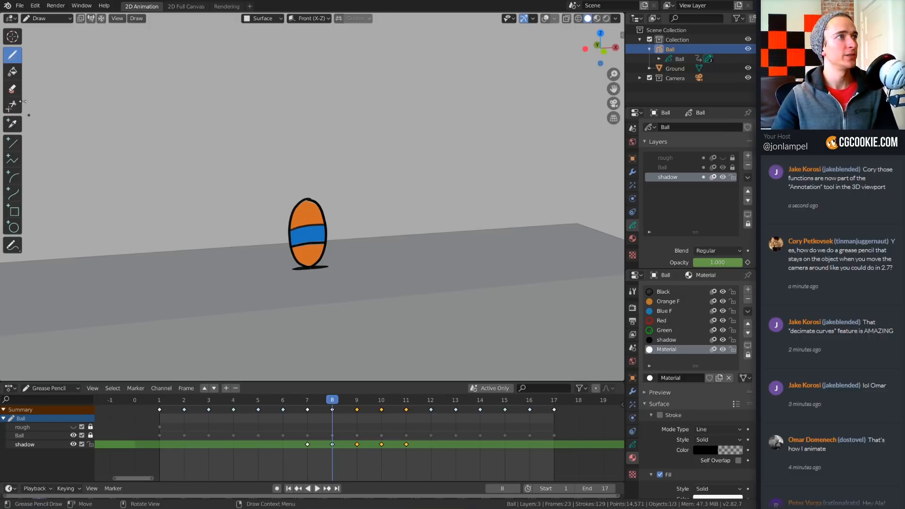
left_click(13, 124)
key("KP_1")
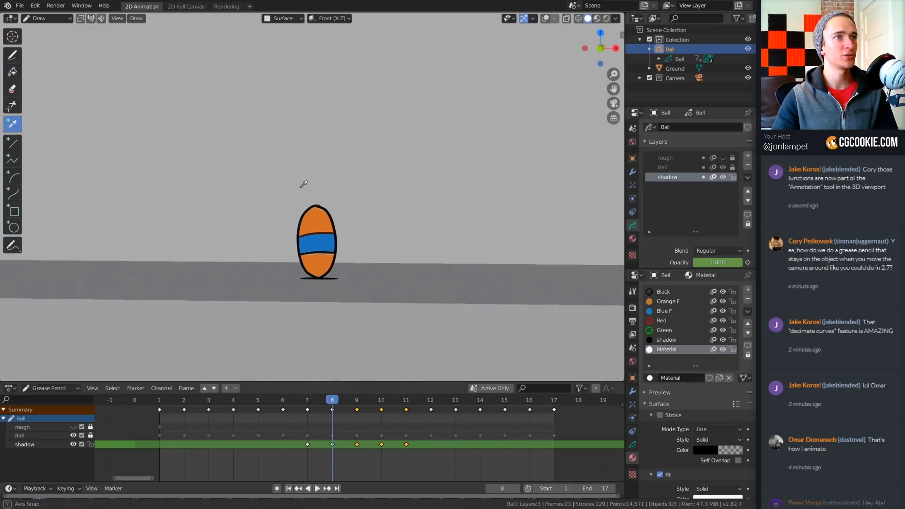
left_click(327, 241)
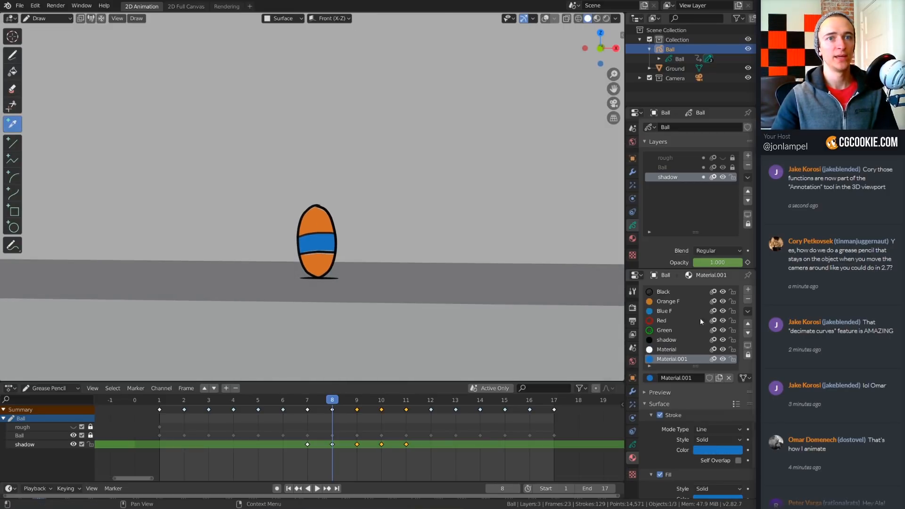
- Draw freehand shapes in the sampled blue stroke and fill material beside the ball and undo them
left_click(13, 56)
mouse_move(424, 107)
left_mouse_down()
mouse_move(426, 147)
mouse_move(507, 142)
mouse_move(424, 94)
mouse_move(422, 101)
left_mouse_up()
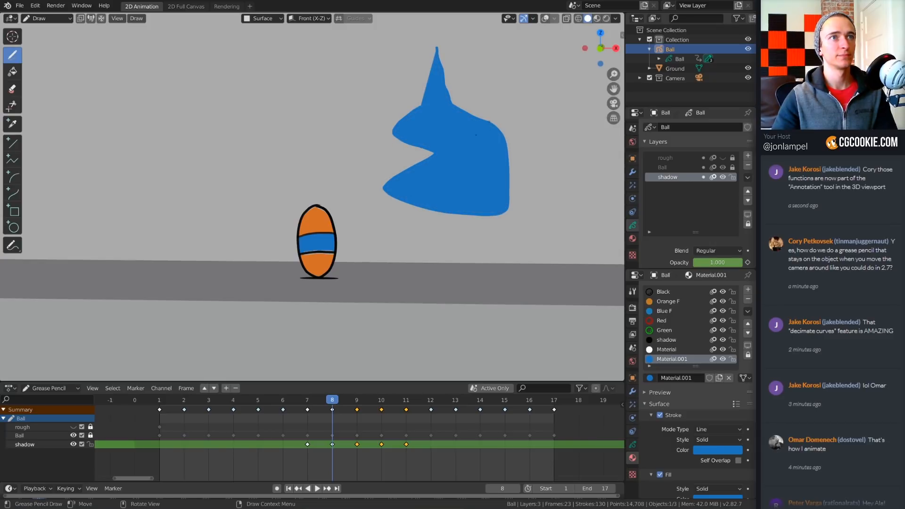
mouse_move(495, 76)
left_mouse_down()
mouse_move(547, 145)
mouse_move(502, 73)
mouse_move(495, 78)
left_mouse_up()
key("ctrl+z")
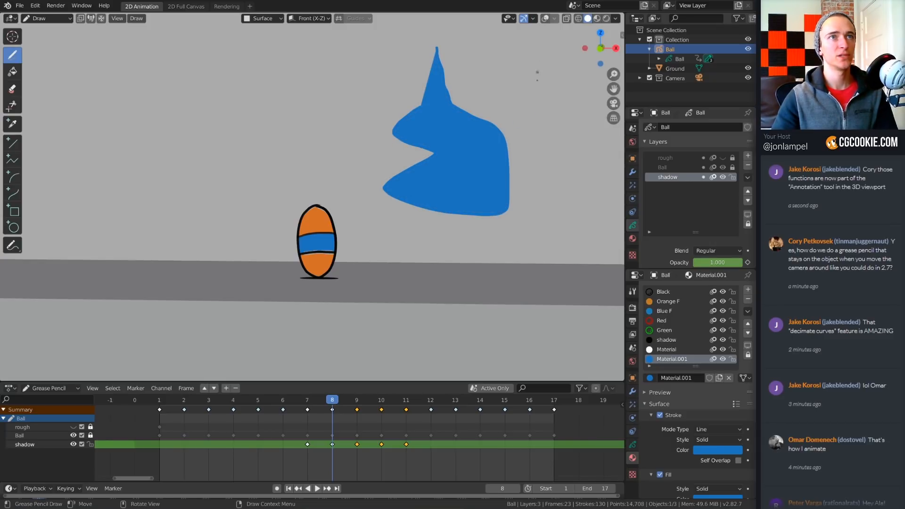
key("ctrl+z")
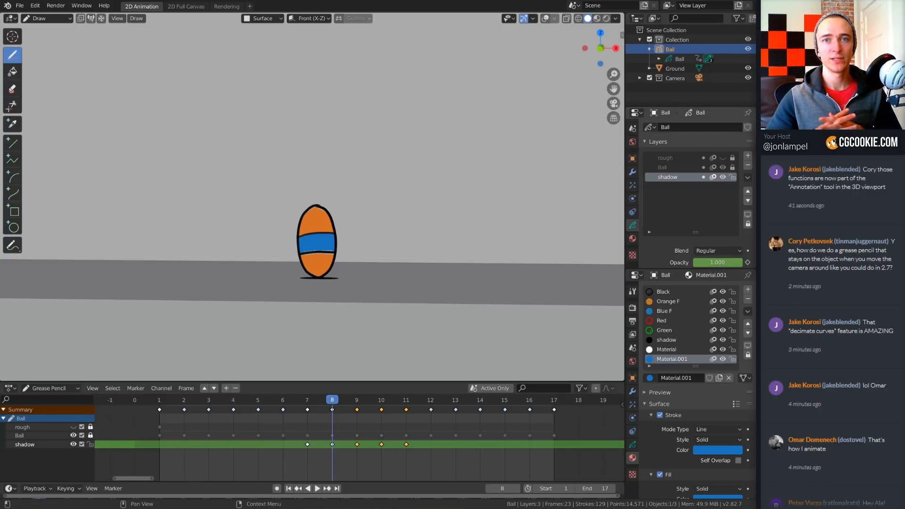
- Draw a blue filled six-corner zigzag polygon above the ball in front view with the Polyline tool
key("KP_1")
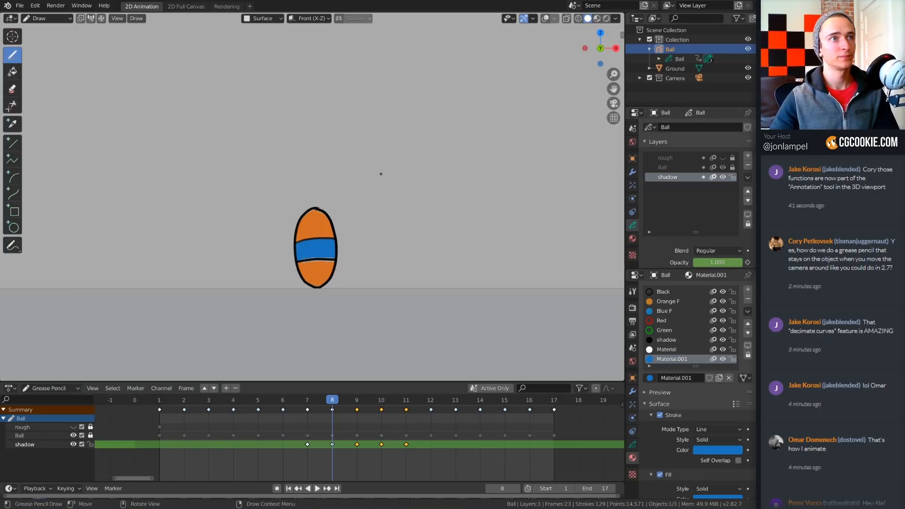
middle_click_drag(423, 223, 393, 209, "shift")
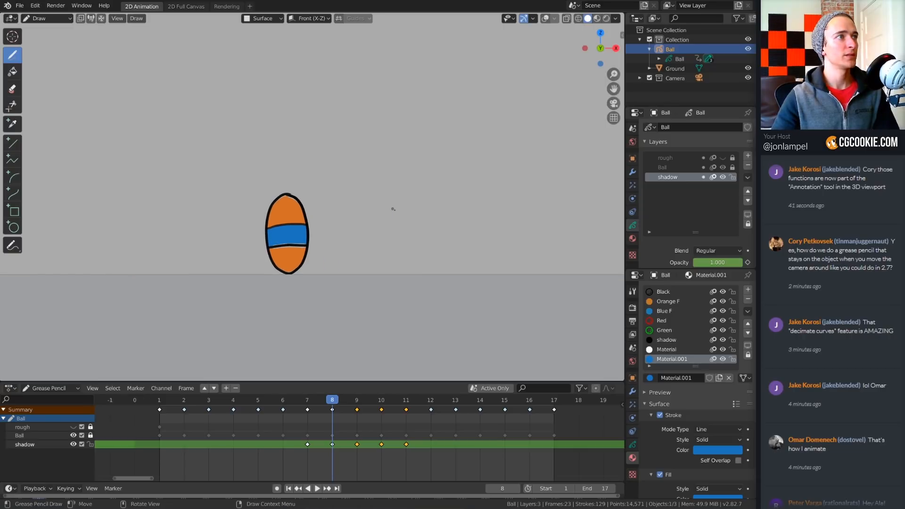
left_click(14, 154)
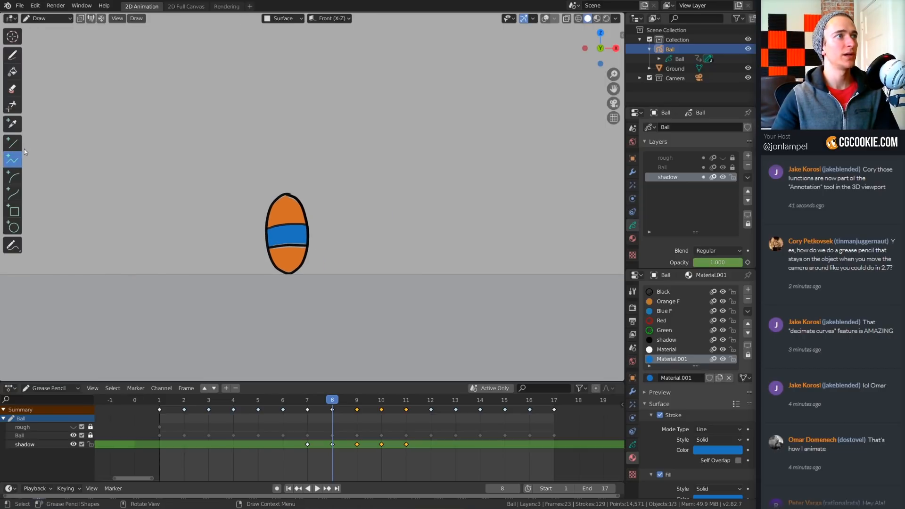
scroll(379, 165, "down", 2)
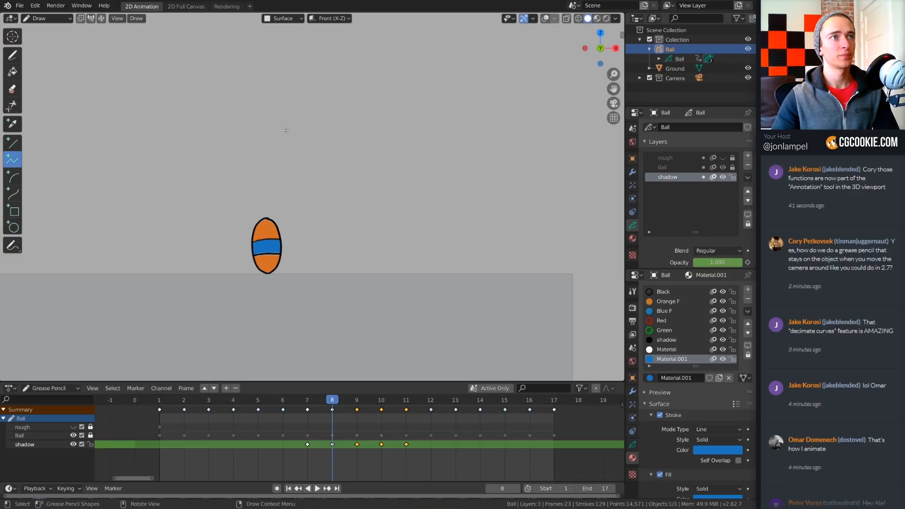
mouse_move(286, 130)
left_mouse_down()
mouse_move(418, 227)
mouse_move(466, 203)
left_mouse_up()
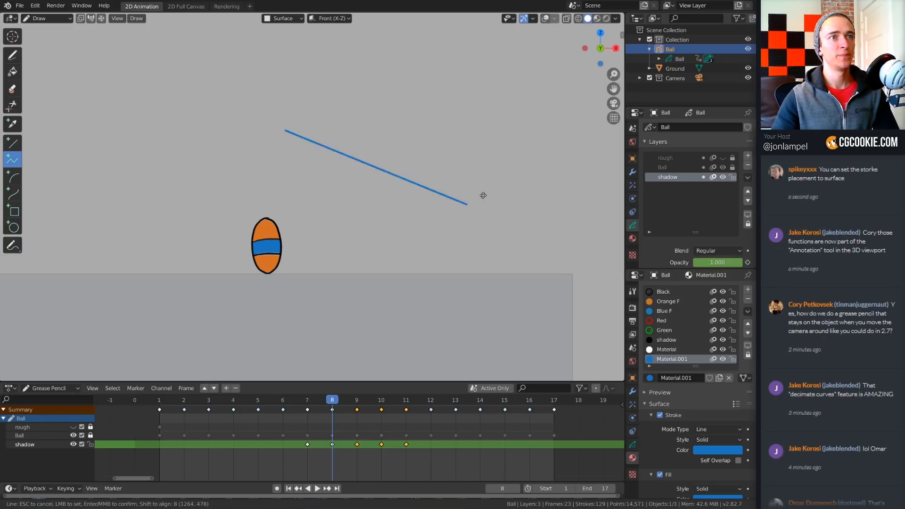
left_click(356, 240)
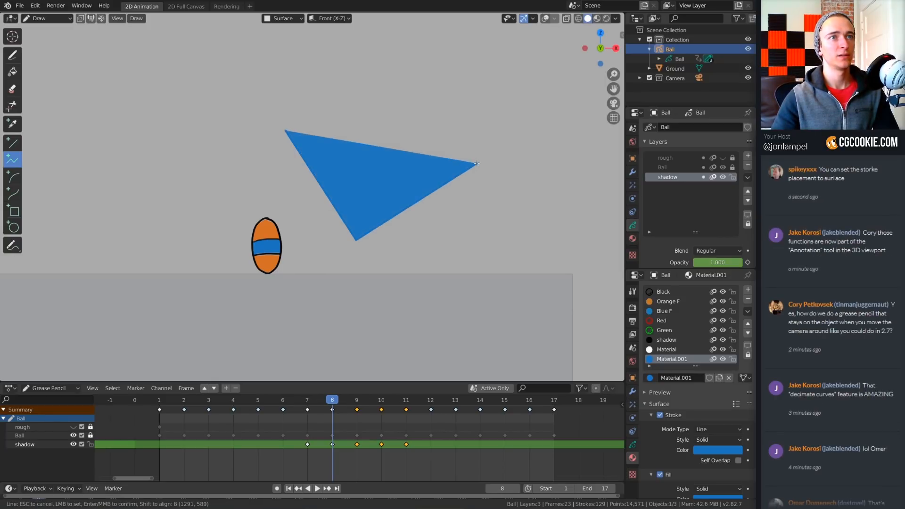
left_click(477, 163)
left_click(433, 107)
left_click(385, 166)
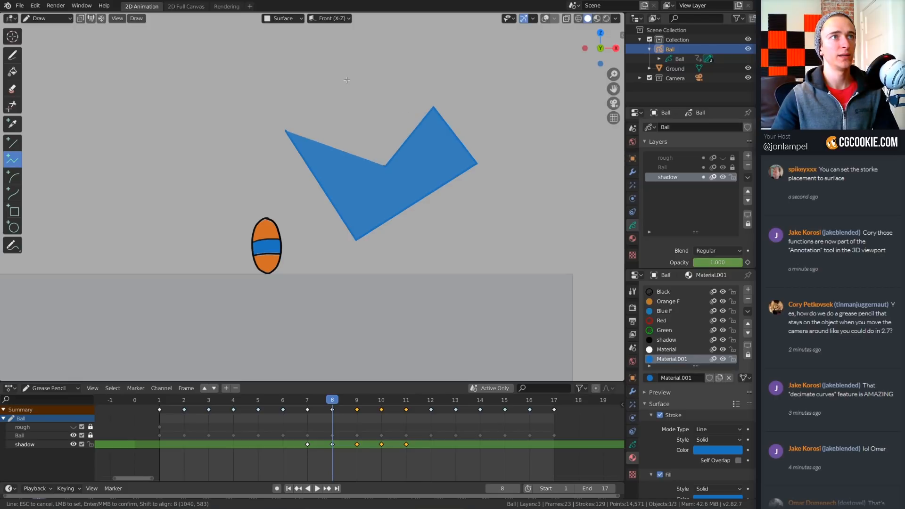
left_click(347, 80)
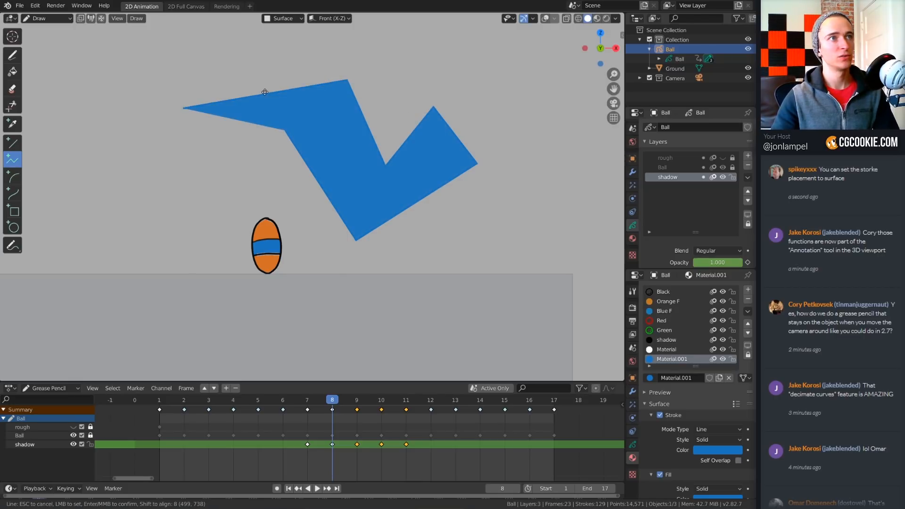
key("Return")
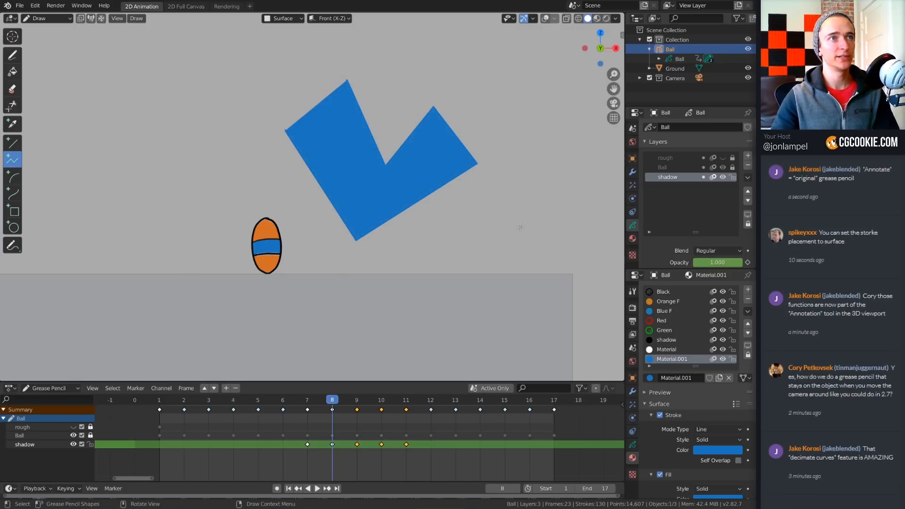
- Draw a second blue filled polygon beside the zigzag shape with the Polyline tool and undo both blue polygons
mouse_move(533, 174)
left_mouse_down()
mouse_move(504, 218)
mouse_move(511, 254)
mouse_move(546, 264)
left_mouse_up()
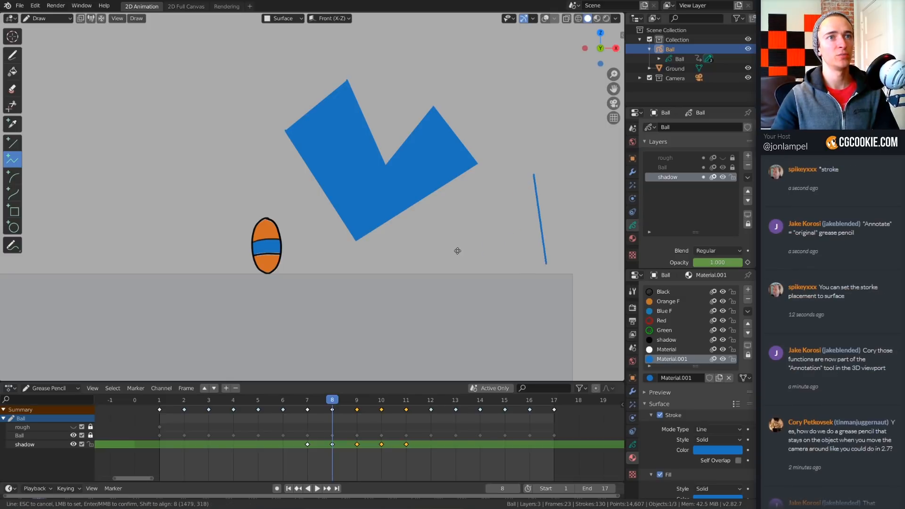
left_click(430, 239)
left_click(518, 269)
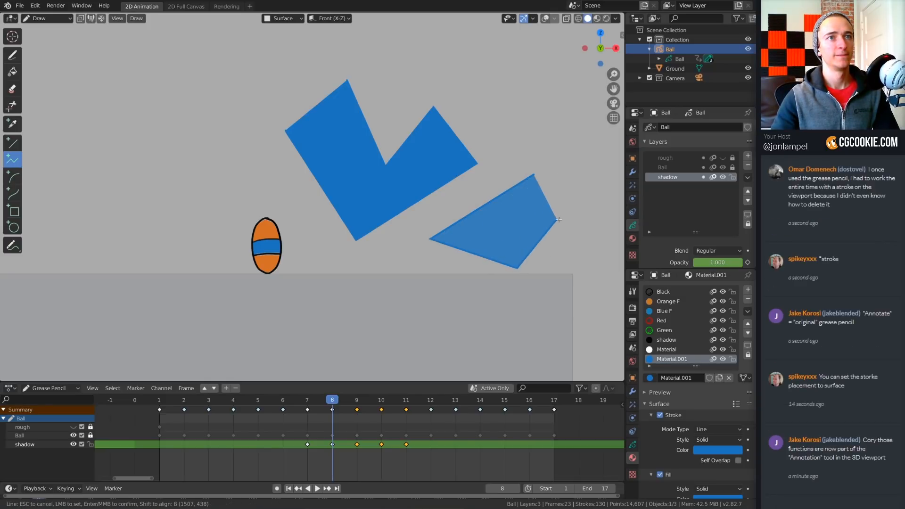
left_click(558, 219)
left_click(555, 190)
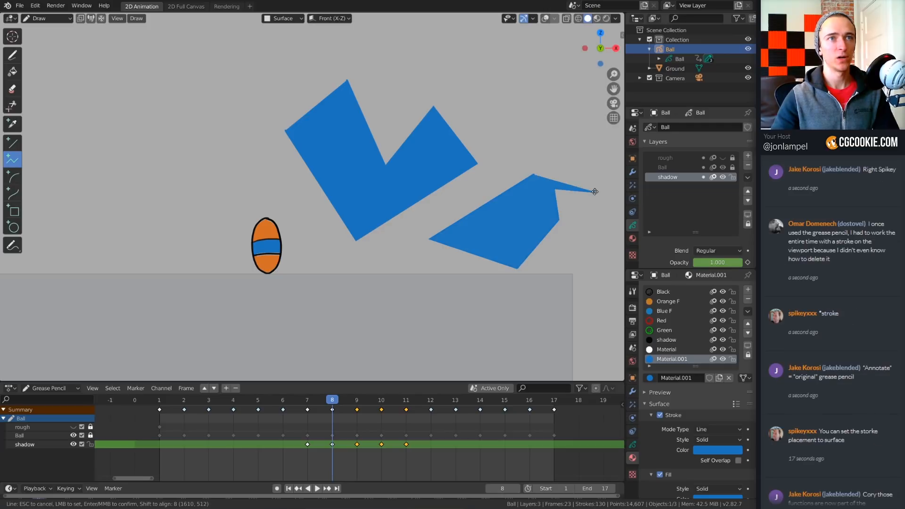
right_click(595, 192)
middle_click_drag(495, 208, 408, 237, "shift")
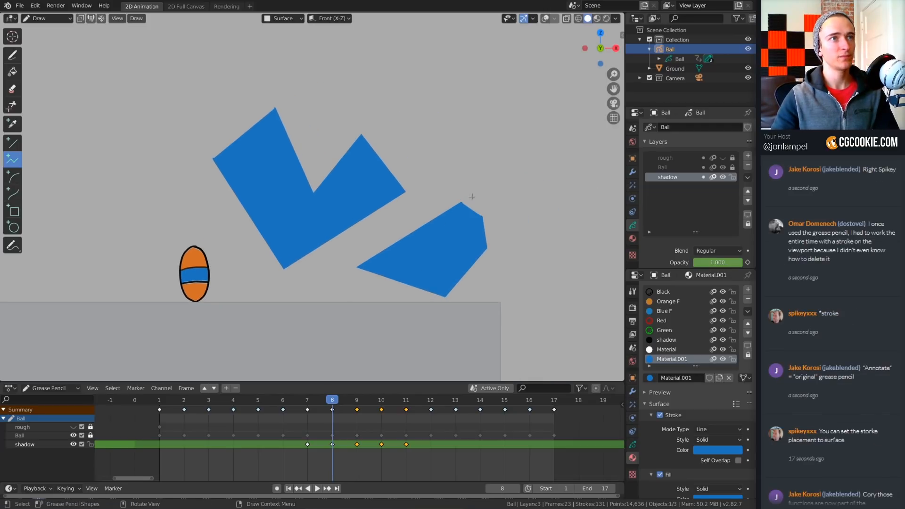
key("ctrl+z")
key("ctrl+z")
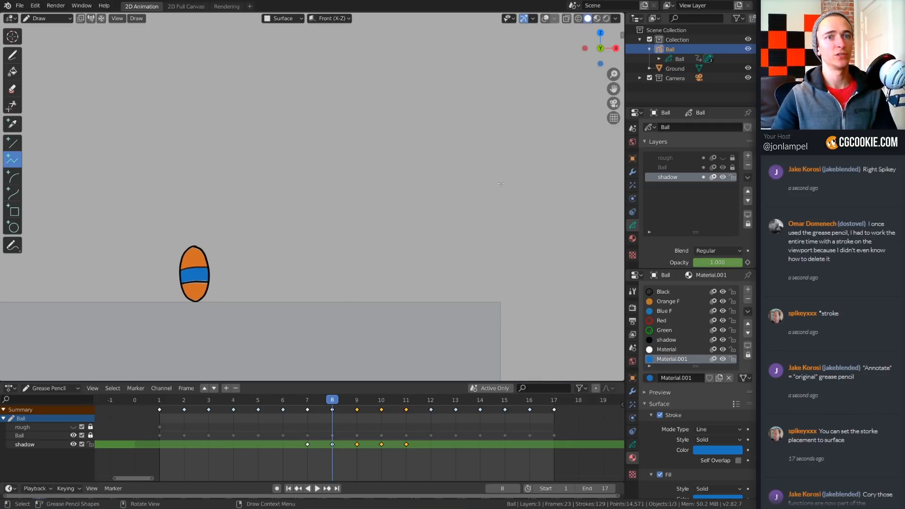
- Draw an open red zigzag polyline in the empty area above the ground, using the Red material
left_click(665, 321)
middle_click_drag(292, 158, 371, 174, "shift")
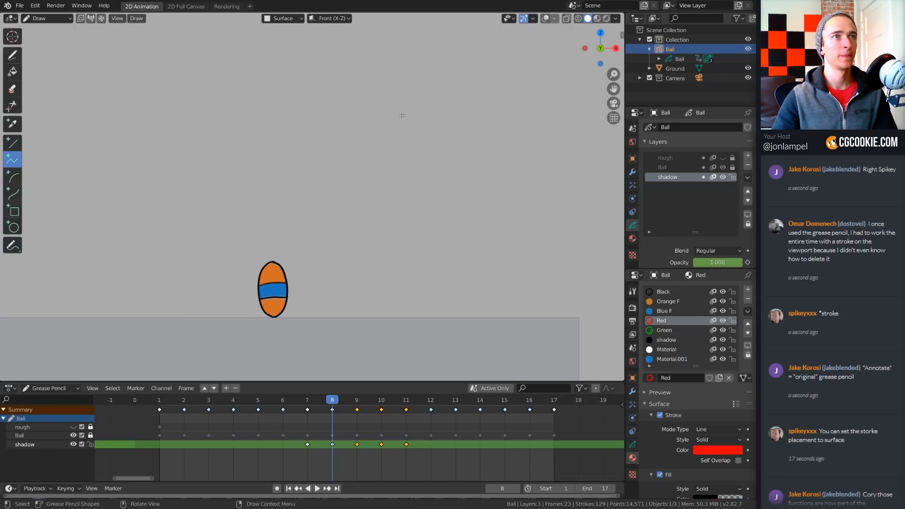
left_click_drag(426, 101, 335, 158)
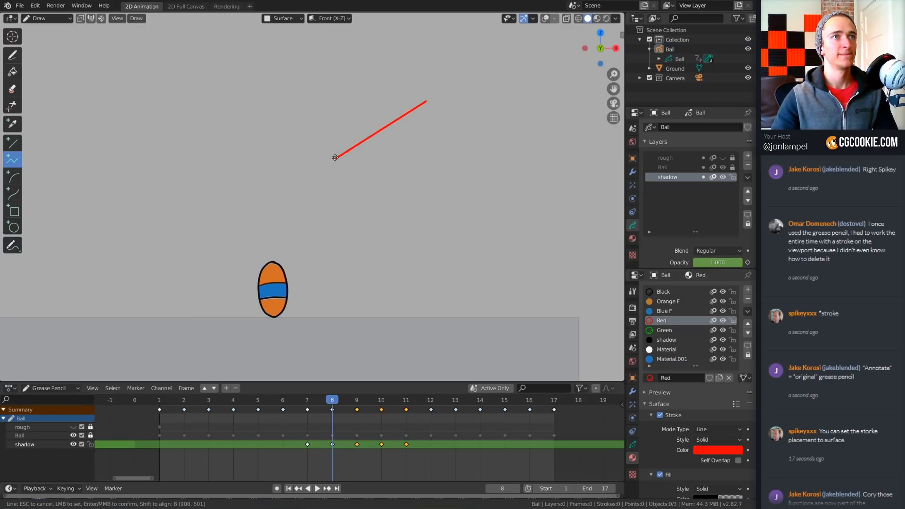
left_click(335, 158)
left_click(390, 254)
left_click(473, 228)
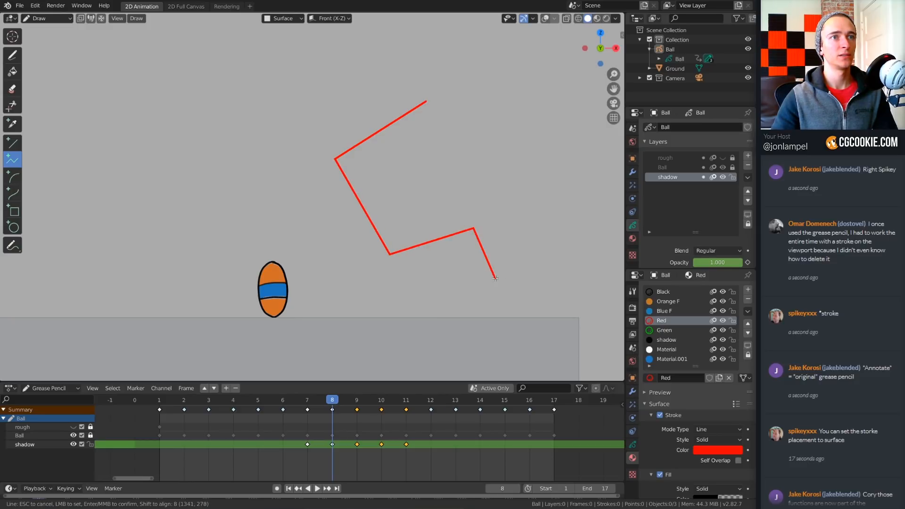
left_click(494, 278)
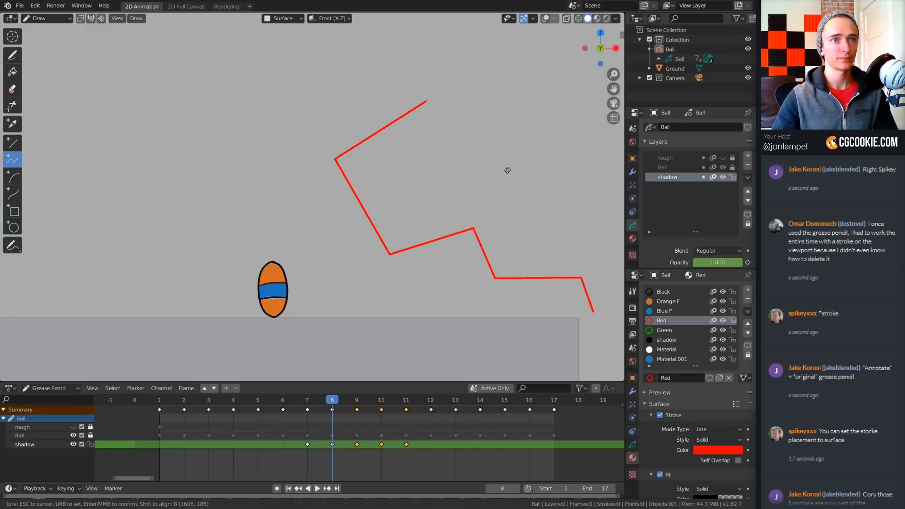
key("Return")
middle_click_drag(484, 189, 463, 190, "shift")
- Draw a separate straight red diagonal line beside the upper end of the zigzag with the Polyline tool
left_click(521, 166)
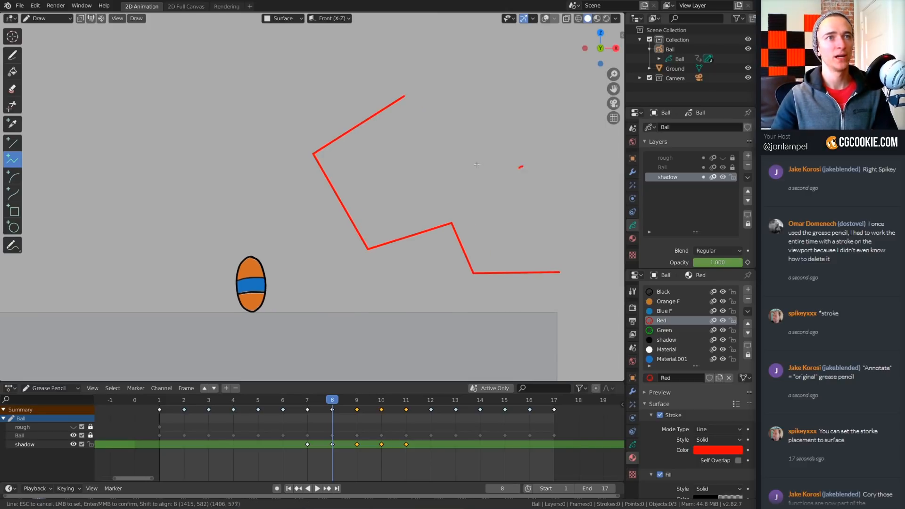
left_click(463, 78)
key("Return")
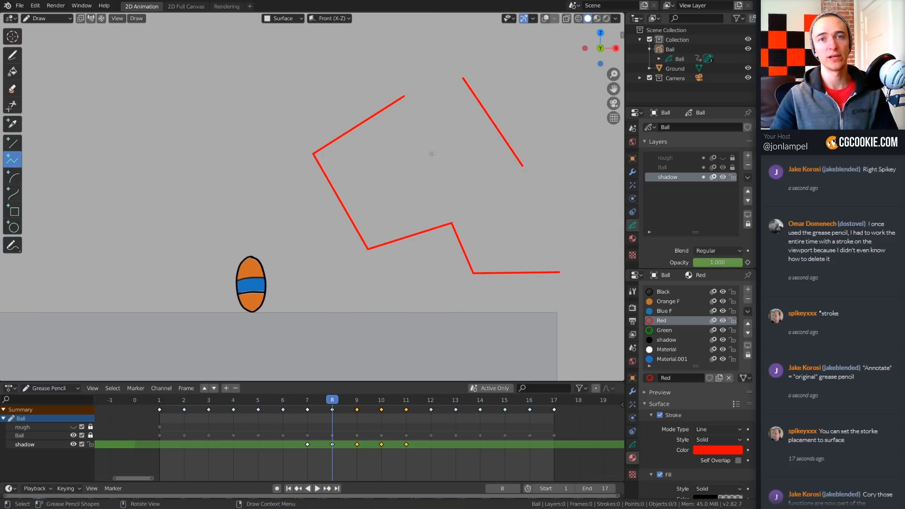
middle_click_drag(447, 225, 404, 231, "shift")
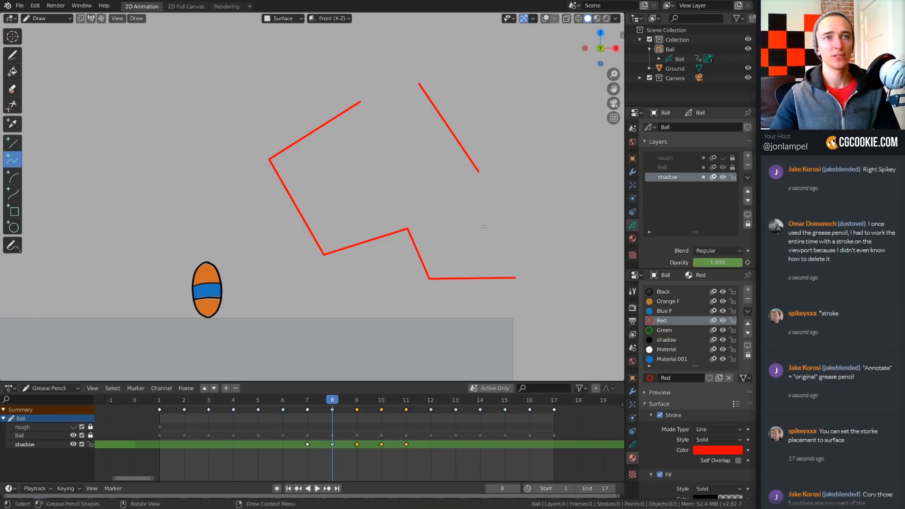
- Add a Multiple Strokes modifier to the Ball Grease Pencil object and view the duplicated strokes at an angle
left_click(632, 172)
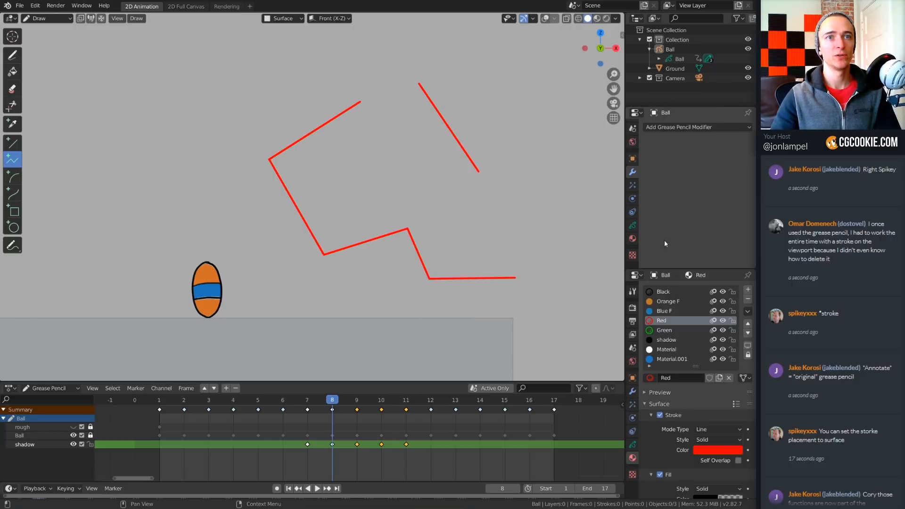
left_click_drag(662, 270, 663, 337)
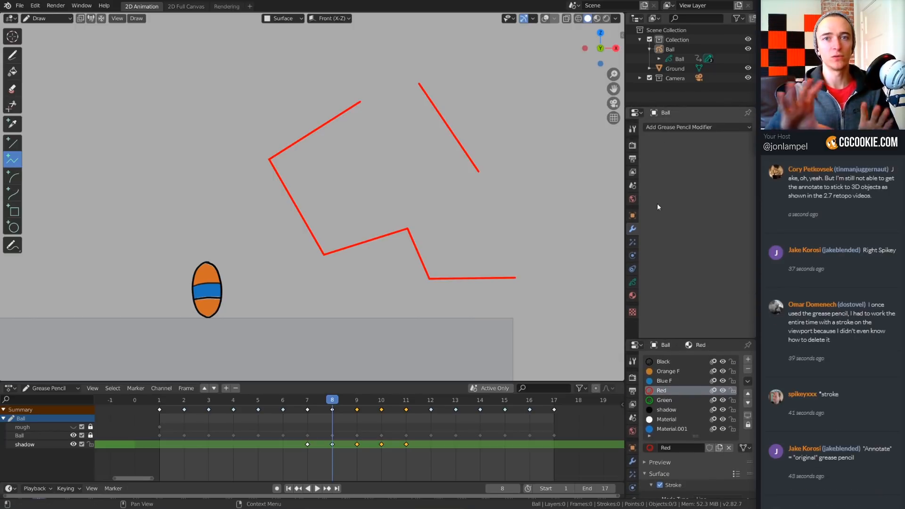
left_click(676, 127)
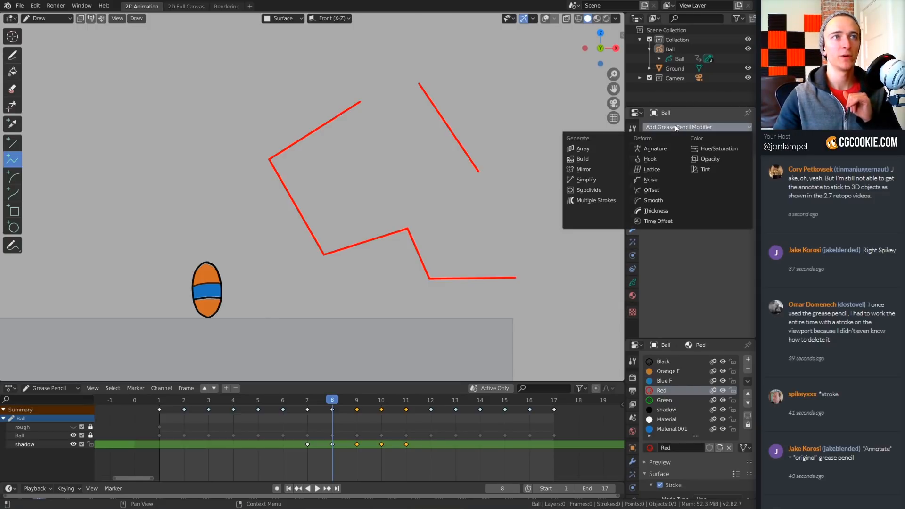
left_click(608, 201)
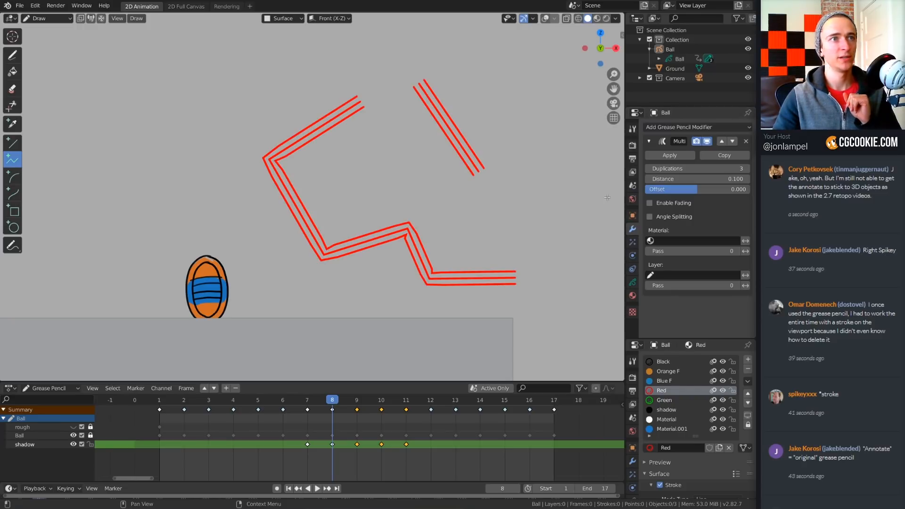
mouse_move(406, 217)
middle_mouse_down()
mouse_move(405, 198)
mouse_move(417, 222)
mouse_move(431, 218)
mouse_move(438, 198)
mouse_move(458, 196)
middle_mouse_up()
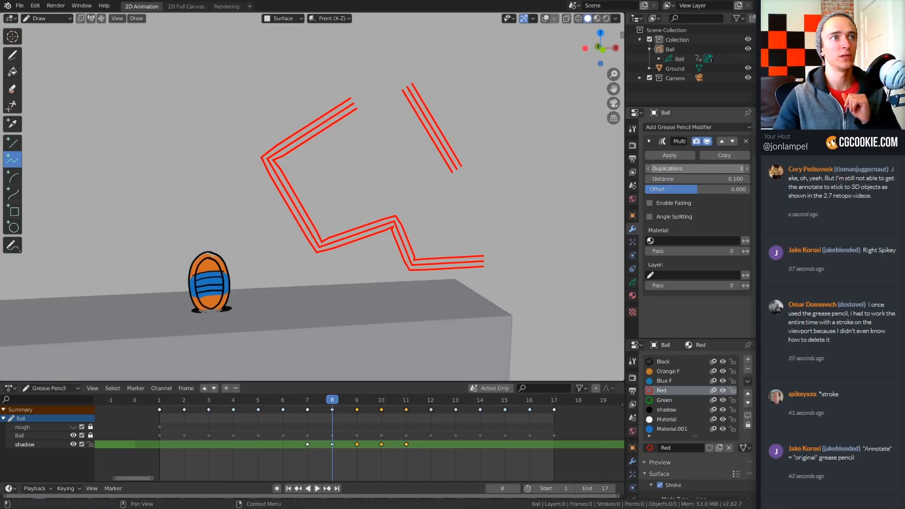
- Set the Multiple Strokes modifier to 4 duplications, a distance of 0.200 and an offset of 0
mouse_move(695, 168)
left_mouse_down()
mouse_move(721, 168)
mouse_move(679, 168)
mouse_move(735, 179)
mouse_move(693, 178)
mouse_move(721, 189)
mouse_move(679, 189)
mouse_move(707, 189)
mouse_move(696, 189)
left_mouse_up()
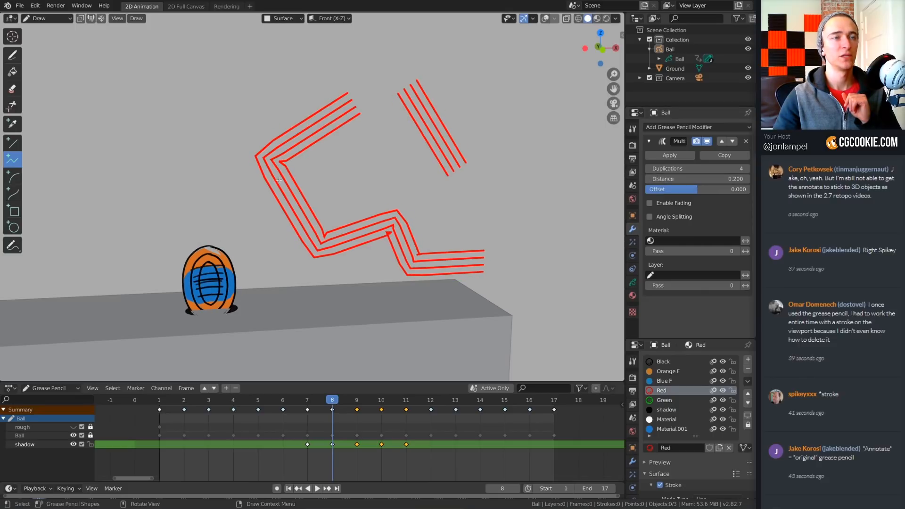
middle_click_drag(386, 117, 395, 113)
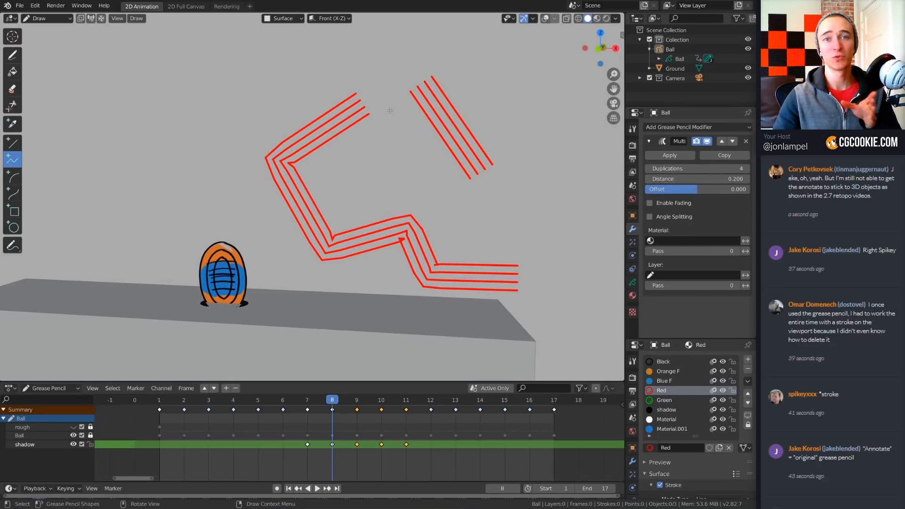
mouse_move(399, 253)
middle_mouse_down()
mouse_move(264, 252)
mouse_move(292, 252)
mouse_move(282, 252)
middle_mouse_up()
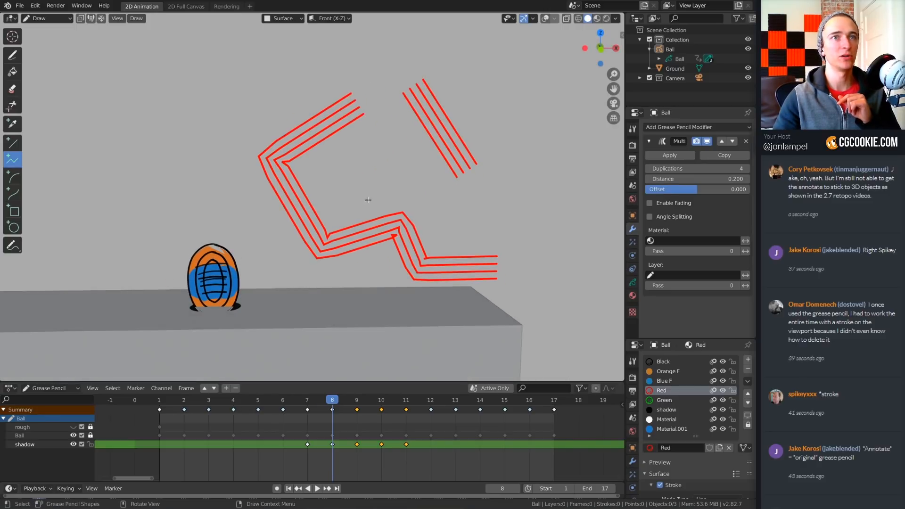
mouse_move(700, 189)
left_mouse_down()
mouse_move(685, 189)
mouse_move(729, 189)
mouse_move(701, 189)
left_mouse_up()
left_click(701, 189)
type("0")
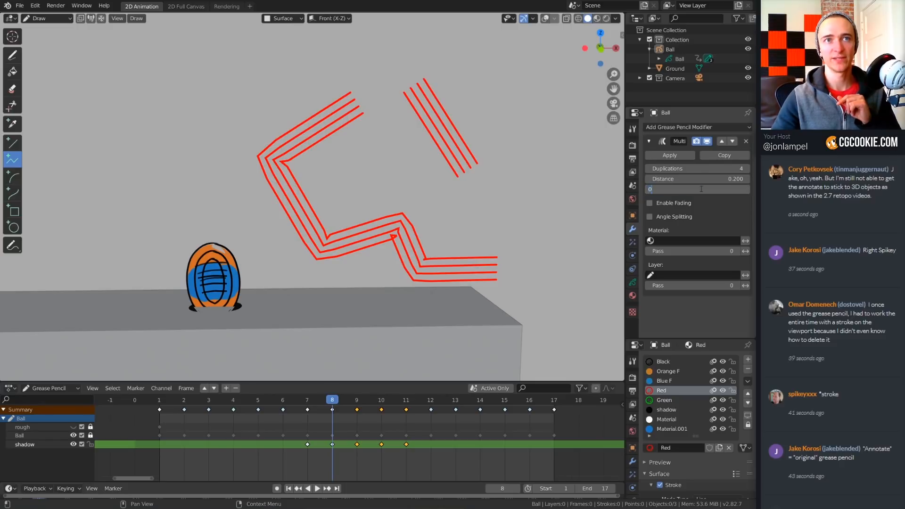
key("Return")
- Enable fading in the Multiple Strokes modifier with center 1.000, thickness 0.587 and opacity 0.762
left_click(649, 203)
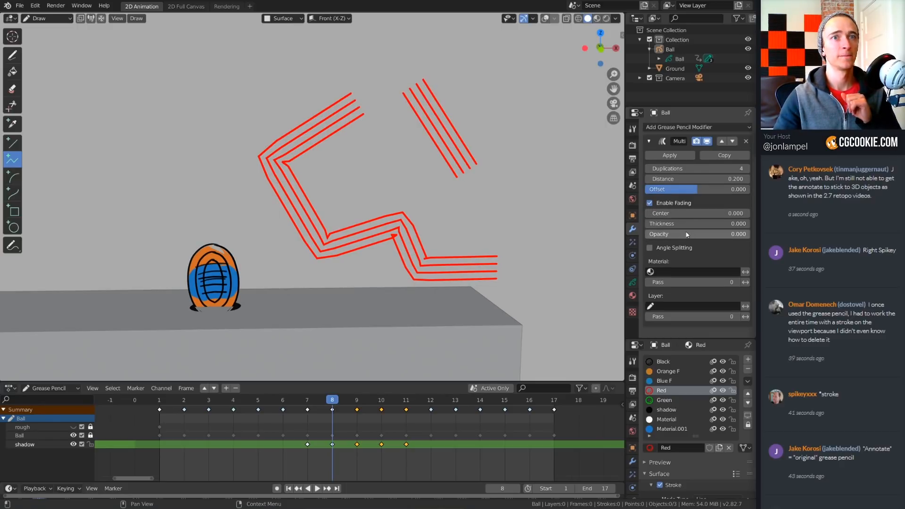
mouse_move(660, 234)
left_mouse_down()
mouse_move(724, 235)
mouse_move(689, 222)
mouse_move(789, 223)
mouse_move(655, 224)
mouse_move(734, 224)
mouse_move(690, 215)
mouse_move(719, 215)
left_mouse_up()
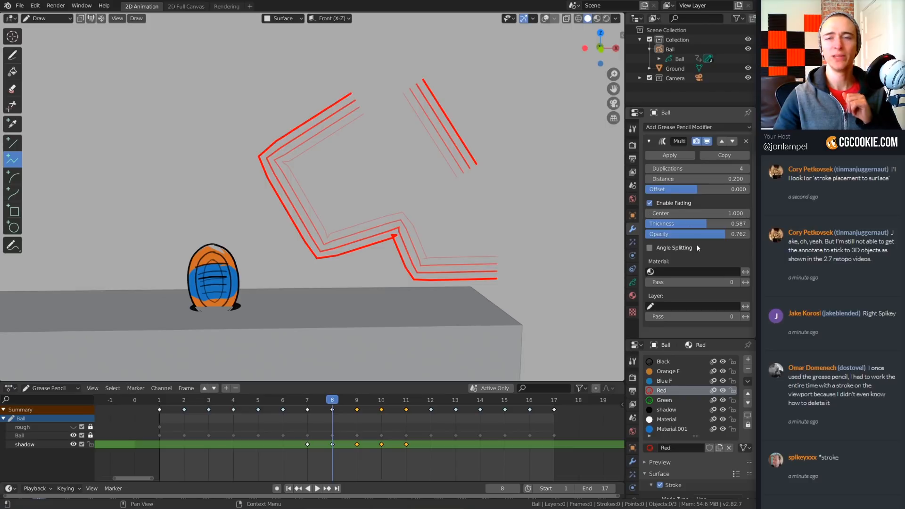
- Enable Angle Splitting in the Multiple Strokes modifier with an angle of 3.142 and examine the broken-up strokes from several angles
left_click(649, 248)
left_click(649, 248)
left_click(649, 248)
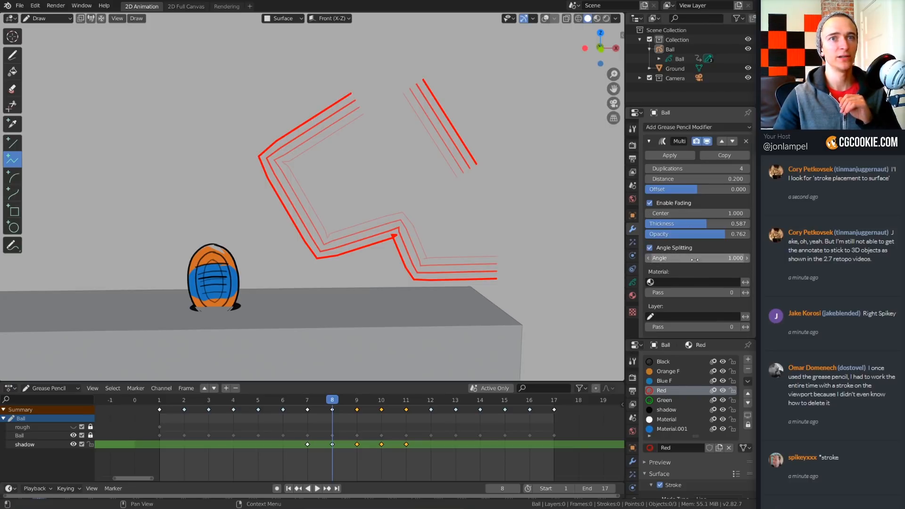
left_click_drag(688, 258, 726, 258)
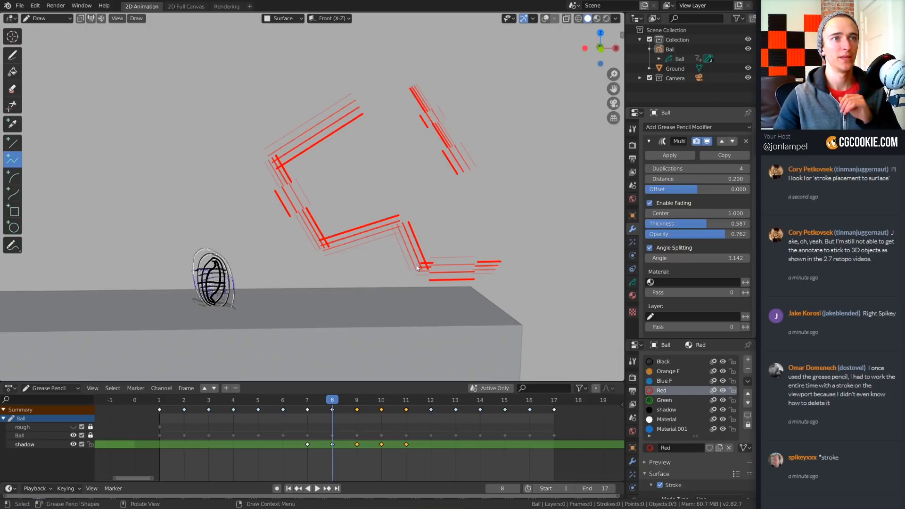
mouse_move(424, 259)
middle_mouse_down()
mouse_move(478, 264)
mouse_move(414, 258)
mouse_move(409, 283)
middle_mouse_up()
mouse_move(697, 258)
left_mouse_down()
mouse_move(678, 258)
mouse_move(726, 257)
left_mouse_up()
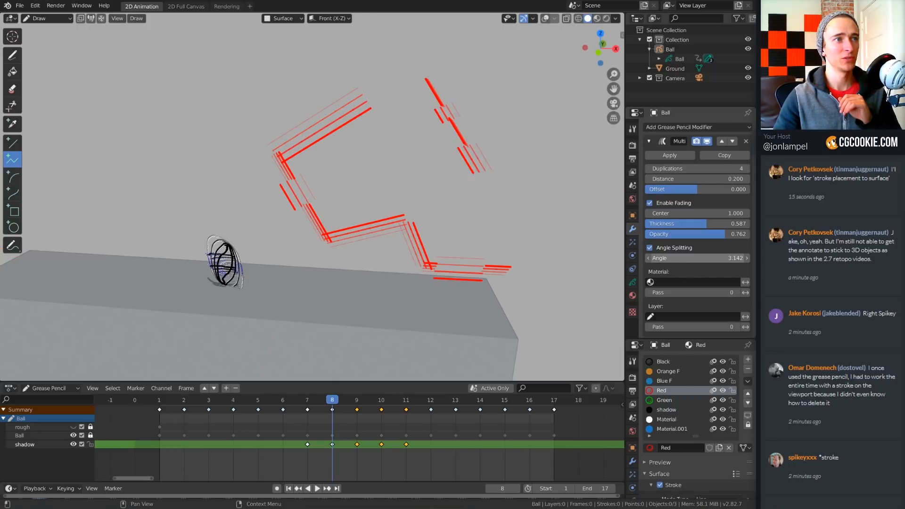
middle_click_drag(280, 216, 430, 159)
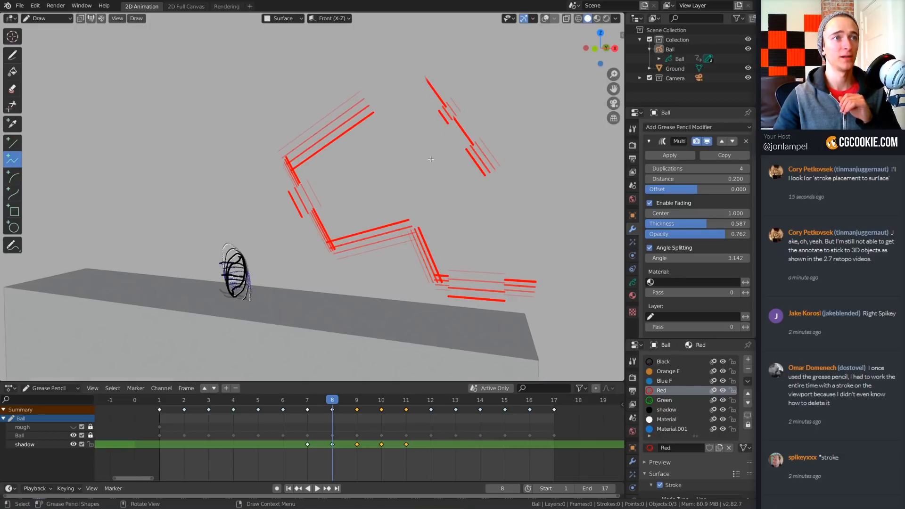
middle_click_drag(339, 213, 361, 215)
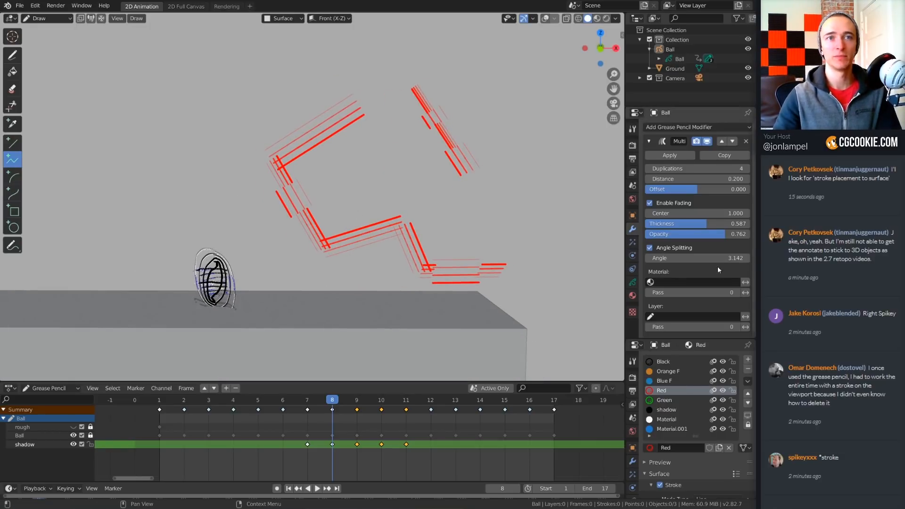
- Try Black as the Multiple Strokes modifier's material filter, and restrict the modifier to the Red material instead
scroll(717, 271, "down", 1)
left_click(714, 278)
left_click(692, 290)
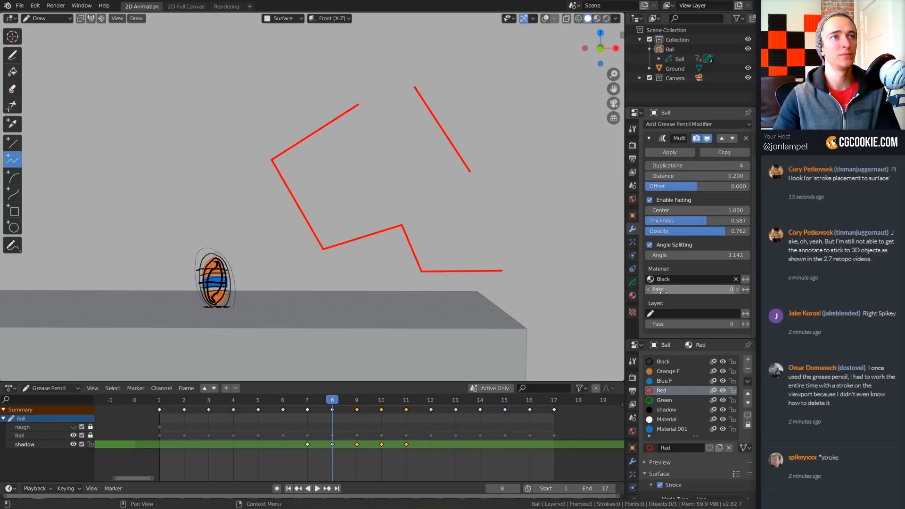
left_click(688, 278)
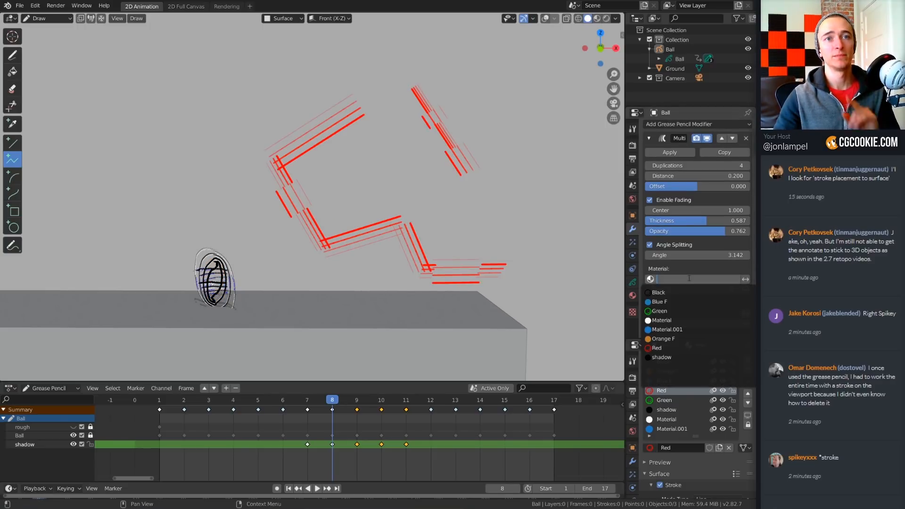
left_click(673, 345)
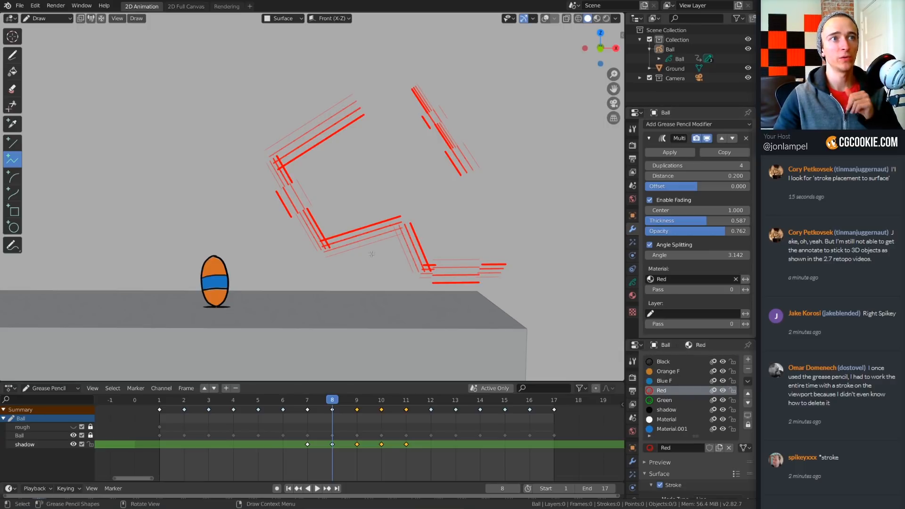
mouse_move(371, 254)
middle_mouse_down()
mouse_move(483, 249)
mouse_move(390, 254)
mouse_move(409, 256)
middle_mouse_up()
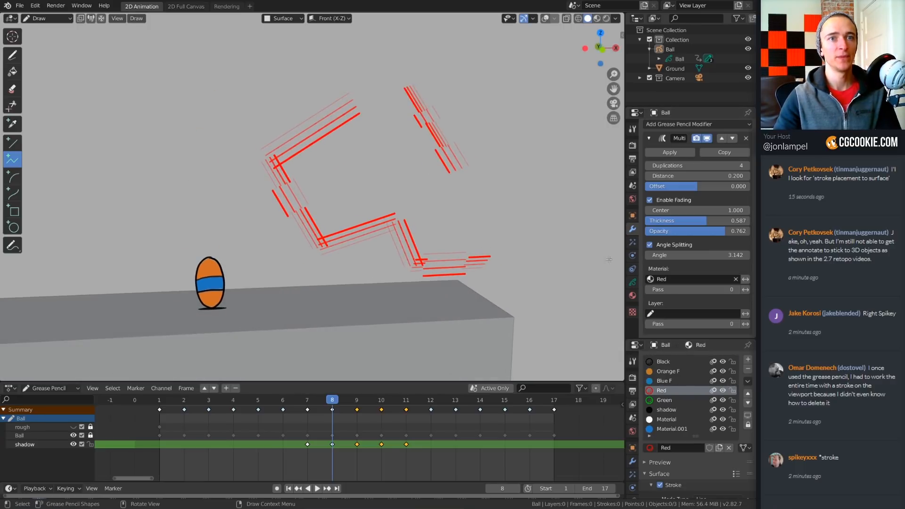
middle_click_drag(456, 198, 495, 203)
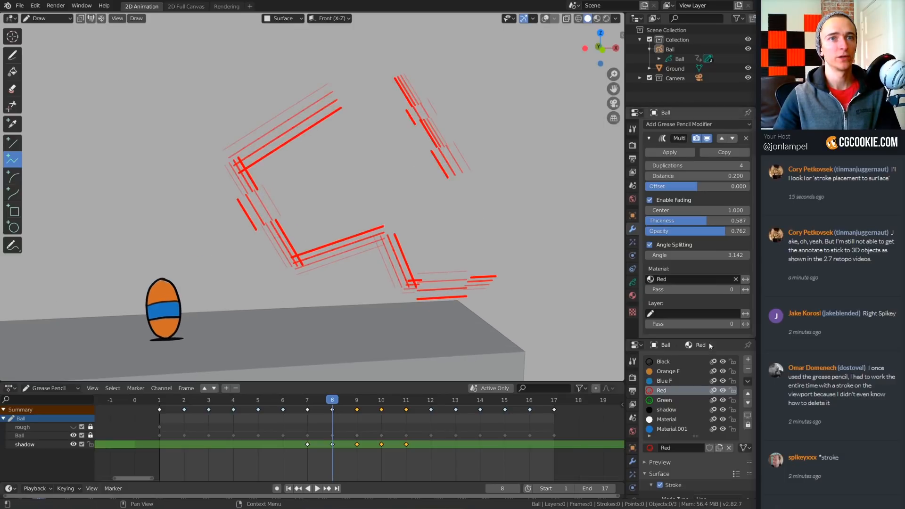
left_click(678, 312)
left_click(689, 299)
scroll(490, 250, "down", 3)
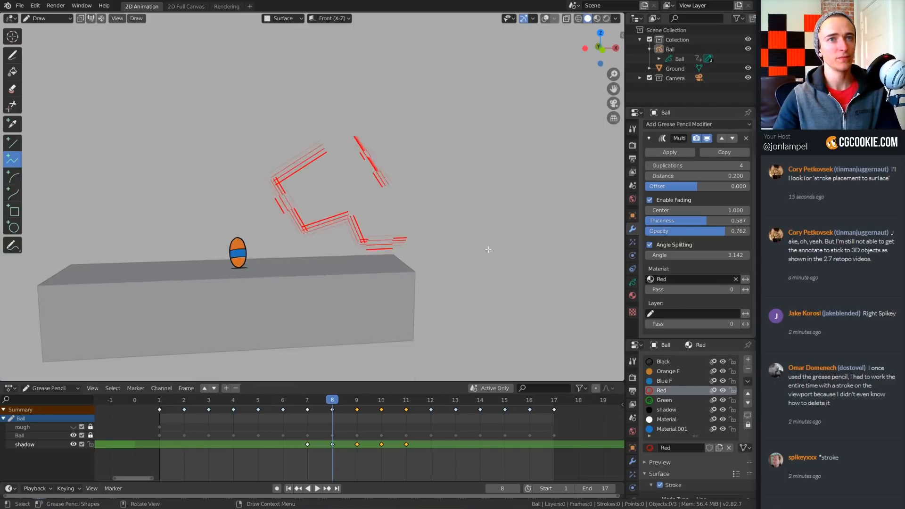
scroll(491, 250, "up", 3)
middle_click_drag(490, 250, 467, 244)
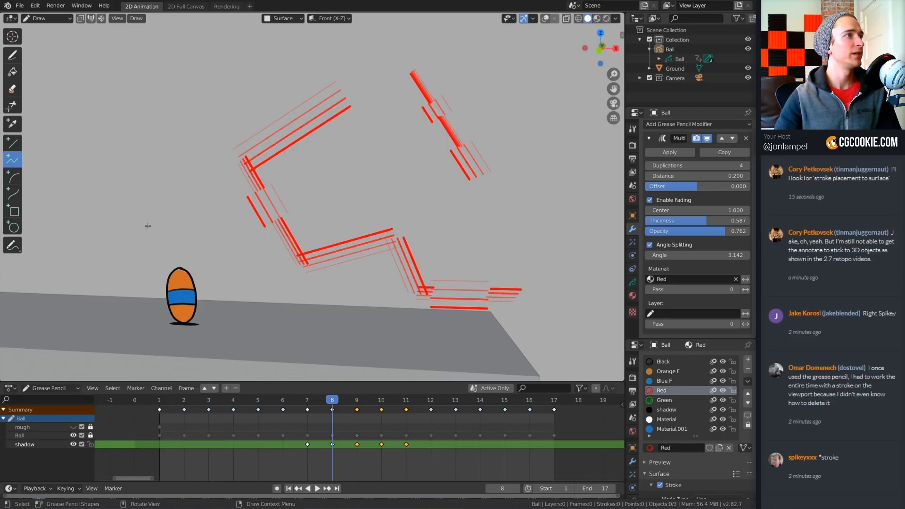
middle_click_drag(148, 226, 283, 208)
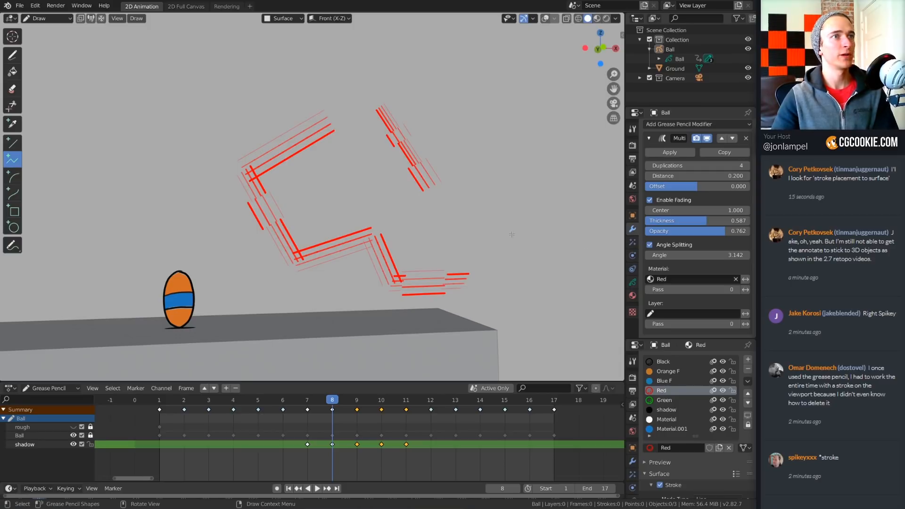
middle_click_drag(329, 155, 306, 186)
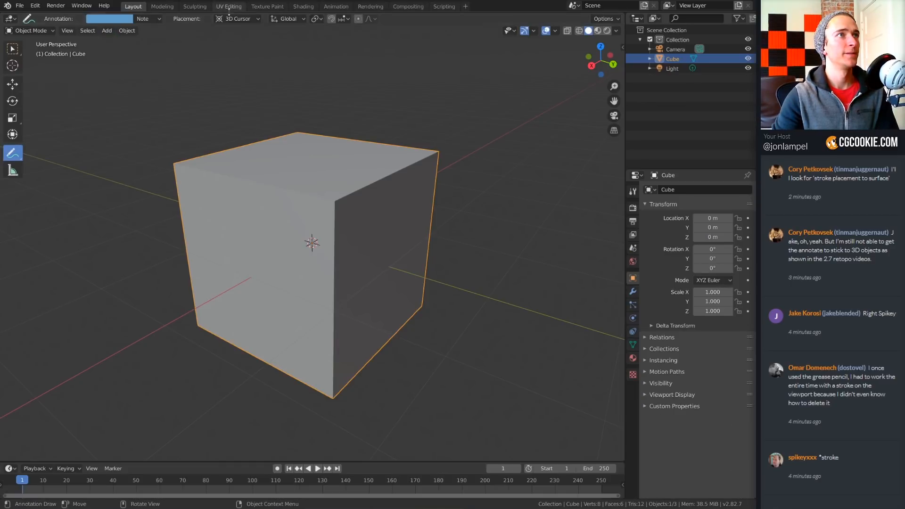
- Set the annotation placement to Surface and draw an annotation stroke across the cube's top face and down its side
left_click(238, 19)
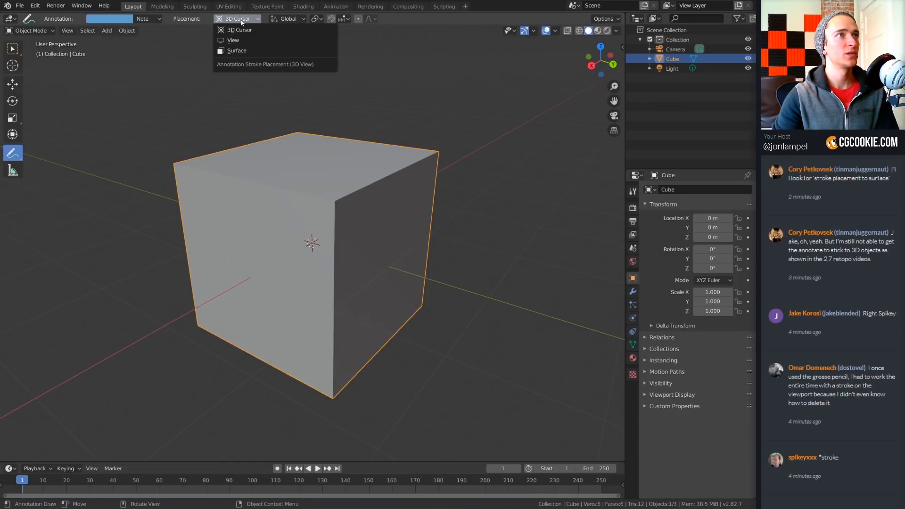
left_click(236, 50)
mouse_move(322, 162)
left_mouse_down()
mouse_move(277, 184)
mouse_move(270, 245)
left_mouse_up()
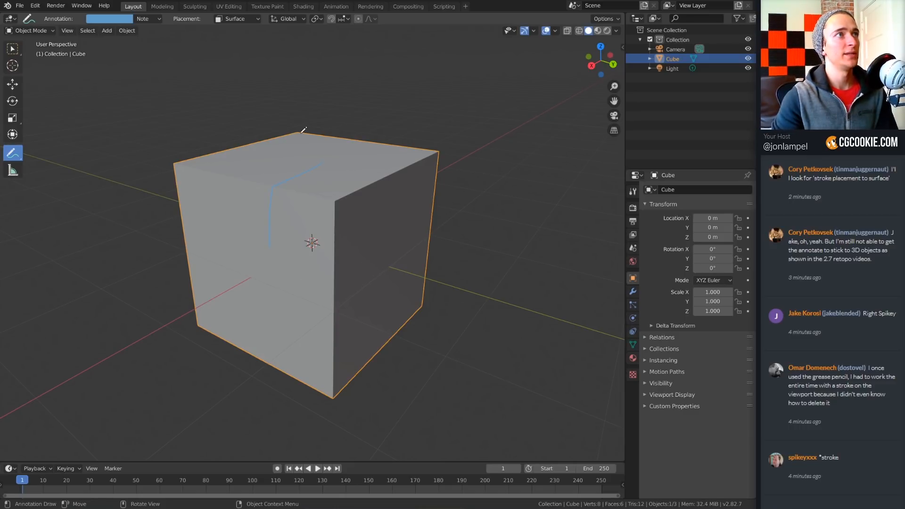
- Darken the annotation colour to nearly black and draw a second stroke over the cube's top edge onto another side face
left_click(126, 23)
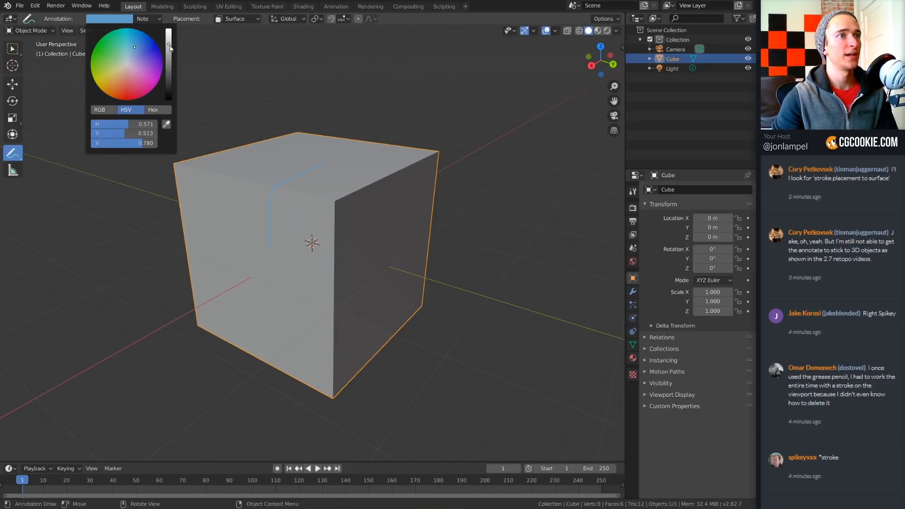
left_click_drag(170, 48, 169, 100)
middle_click_drag(410, 137, 443, 127)
mouse_move(346, 163)
left_mouse_down()
mouse_move(375, 175)
mouse_move(365, 248)
left_mouse_up()
middle_click_drag(364, 249, 385, 248)
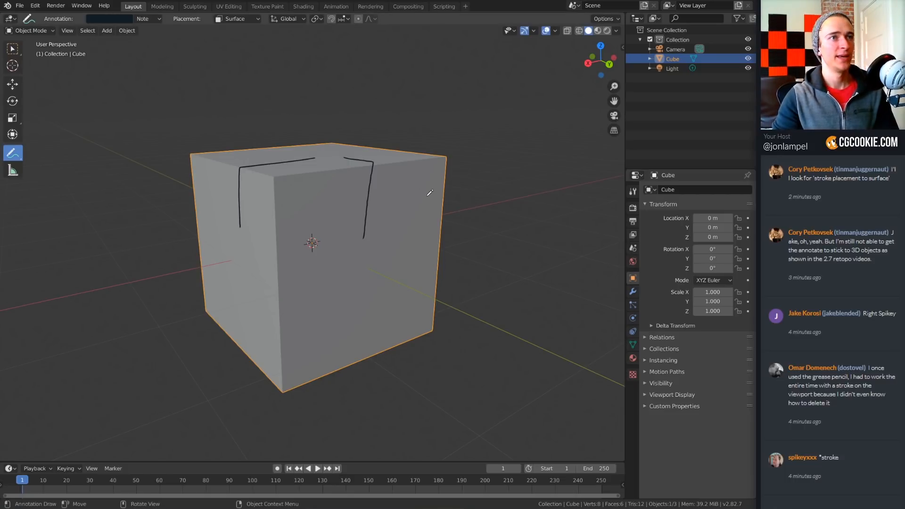
- View the annotations in Edit Mode, return to Object Mode and erase both annotation strokes from the cube
right_click(519, 190)
key("Tab")
key("Tab")
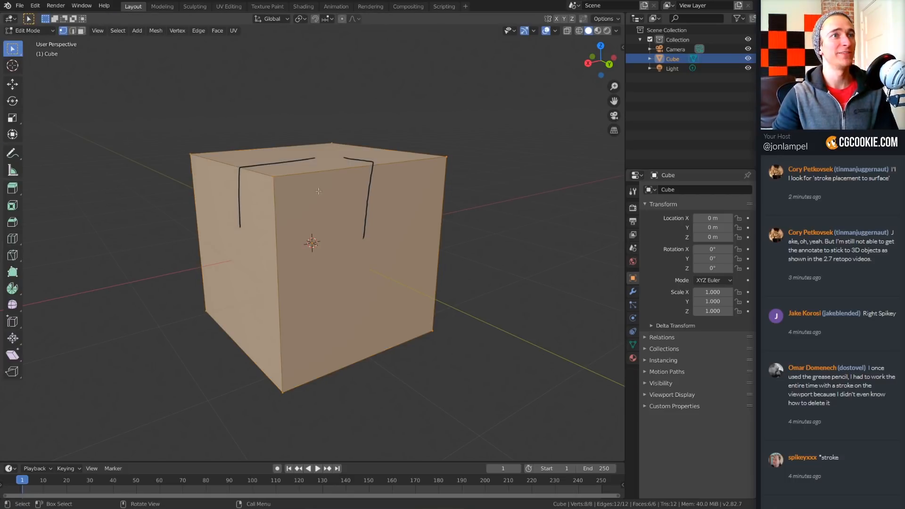
mouse_move(264, 163)
left_mouse_down("ctrl")
mouse_move(369, 157)
mouse_move(253, 164)
mouse_move(236, 281)
mouse_move(370, 210)
mouse_move(342, 120)
left_mouse_up("ctrl")
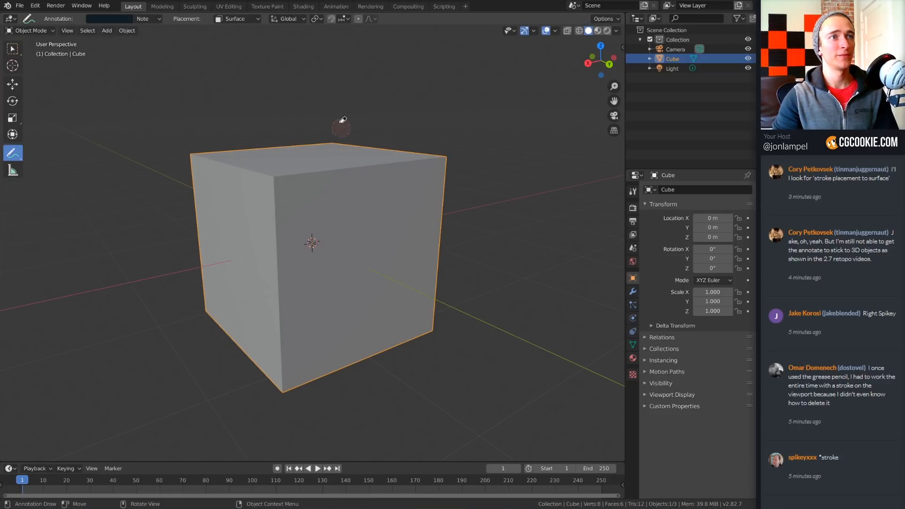
- Switch from the annotation tool to the selection tool and delete the cube
scroll(458, 290, "down", 2)
scroll(454, 269, "up", 3)
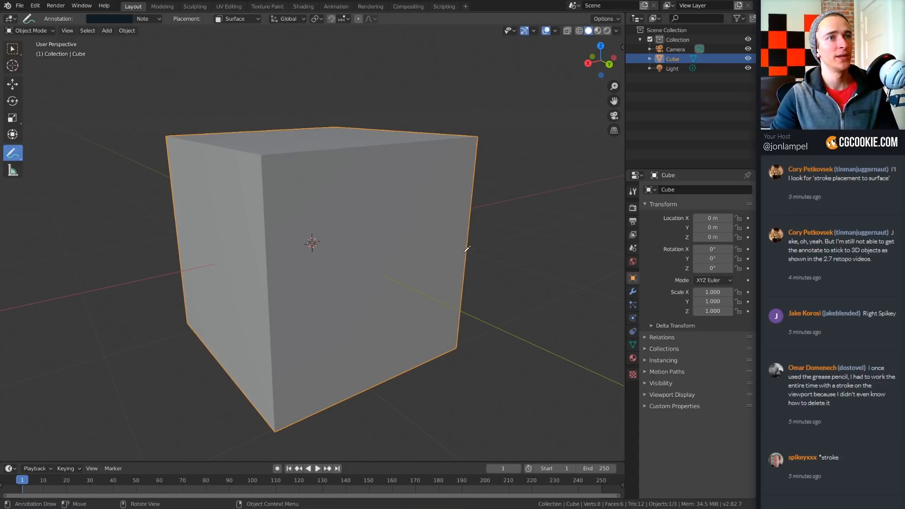
mouse_move(467, 249)
middle_mouse_down()
mouse_move(429, 239)
mouse_move(444, 247)
middle_mouse_up()
left_click(12, 50)
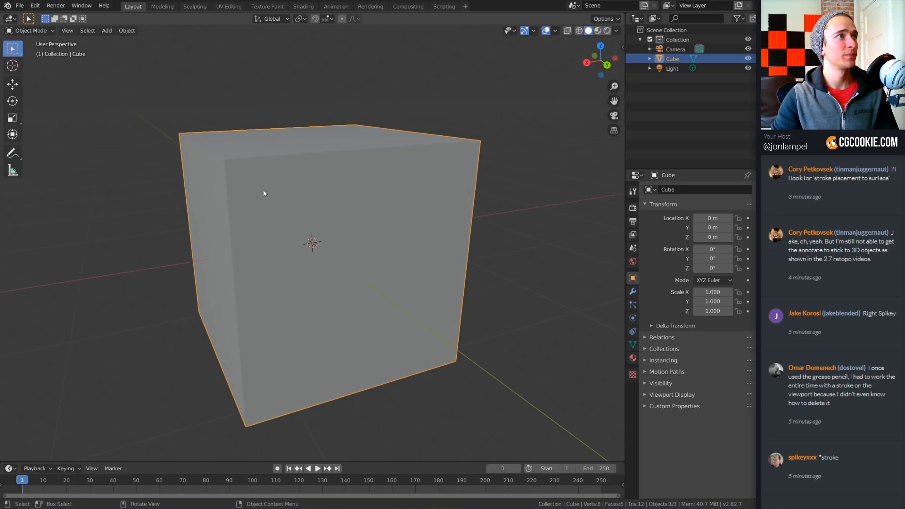
mouse_move(368, 215)
middle_mouse_down("shift")
mouse_move(402, 231)
mouse_move(358, 226)
mouse_move(388, 271)
mouse_move(391, 238)
mouse_move(407, 296)
mouse_move(400, 275)
middle_mouse_up("shift")
key("Delete")
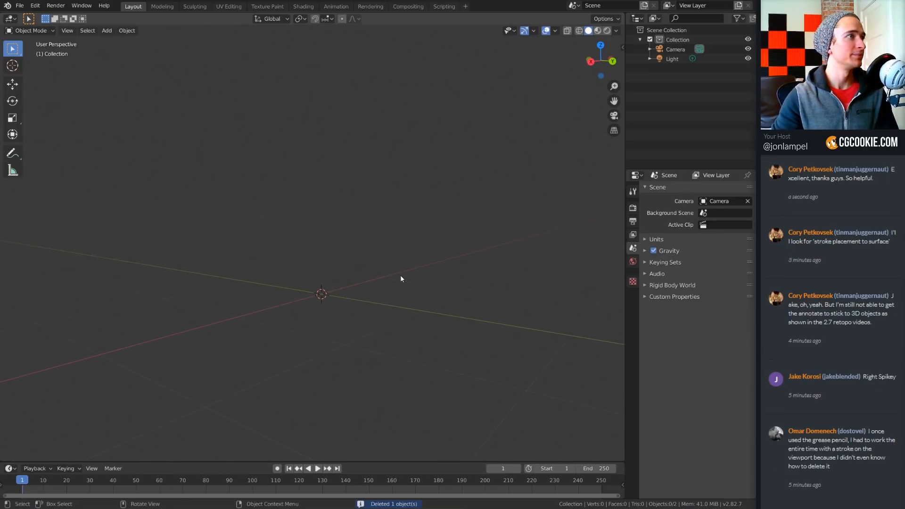
- Add a new mesh cube to the empty scene and view it from a distance
key("shift+a")
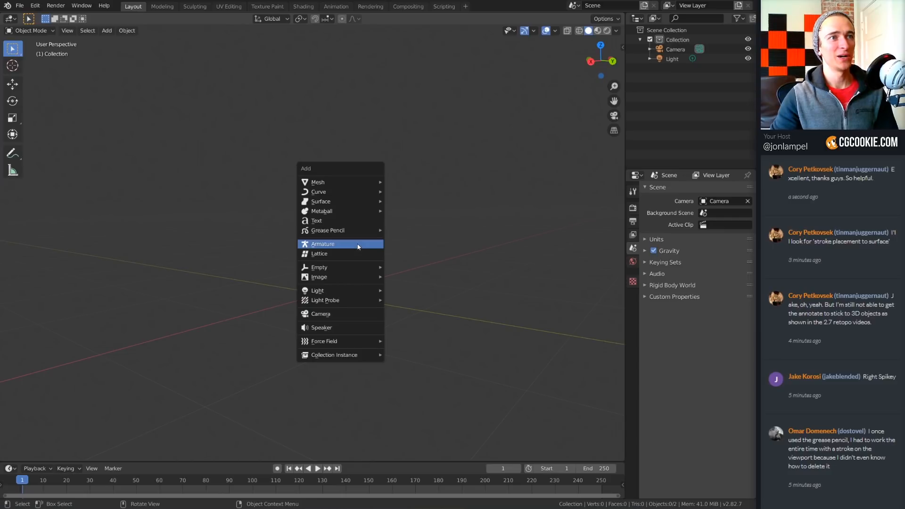
mouse_move(330, 182)
left_click(410, 193)
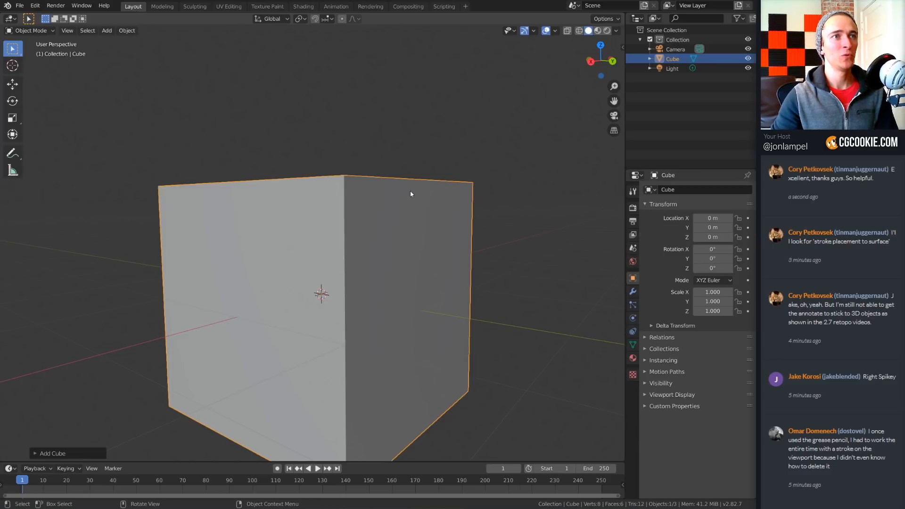
scroll(414, 198, "down", 4)
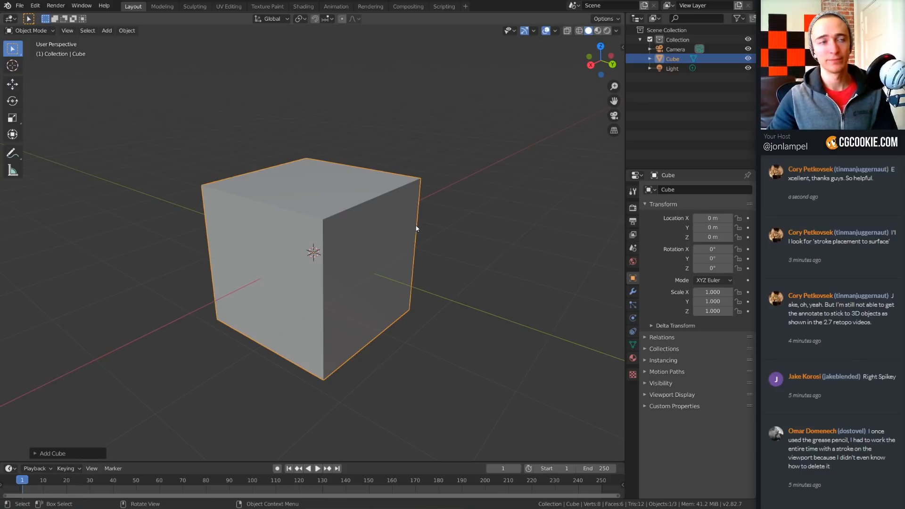
middle_click_drag(400, 228, 396, 237)
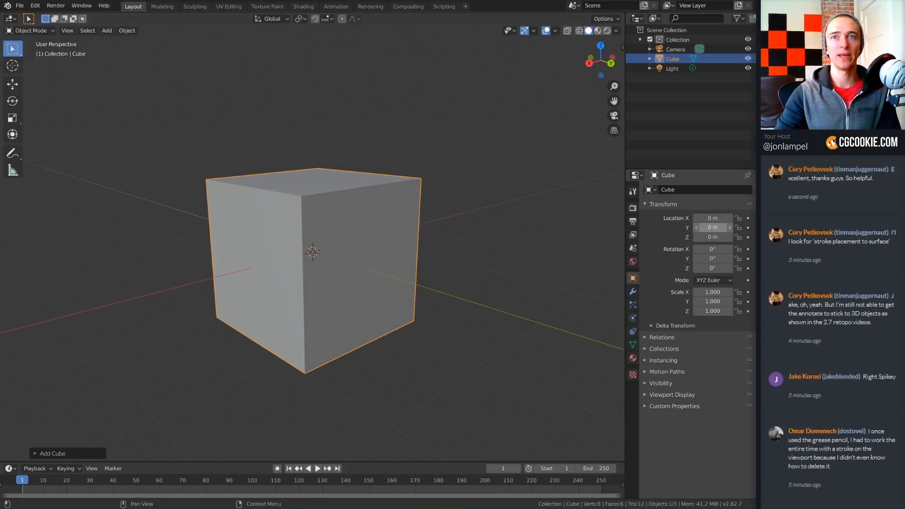
key("shift+a")
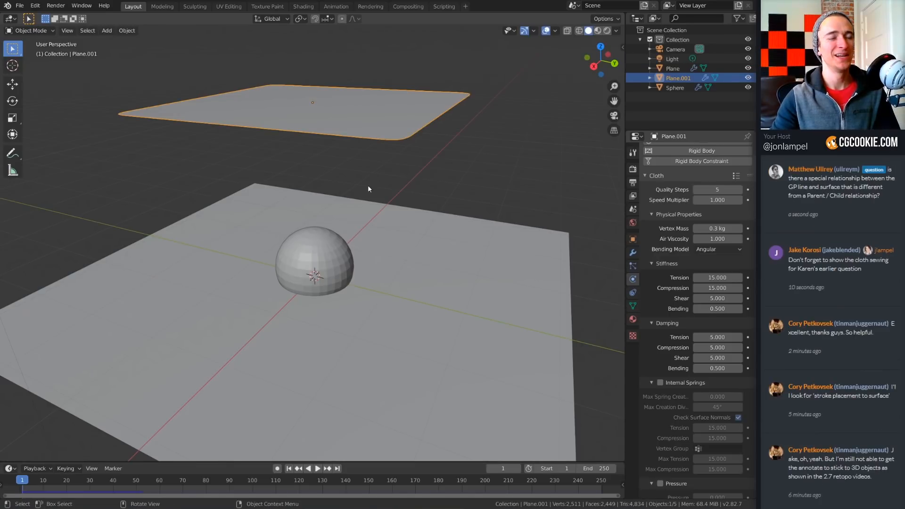
- Extrude the whole cloth plane Plane.001 downward by 0.52 m into a thick, closed slab
key("Tab")
middle_click_drag(410, 159, 393, 154)
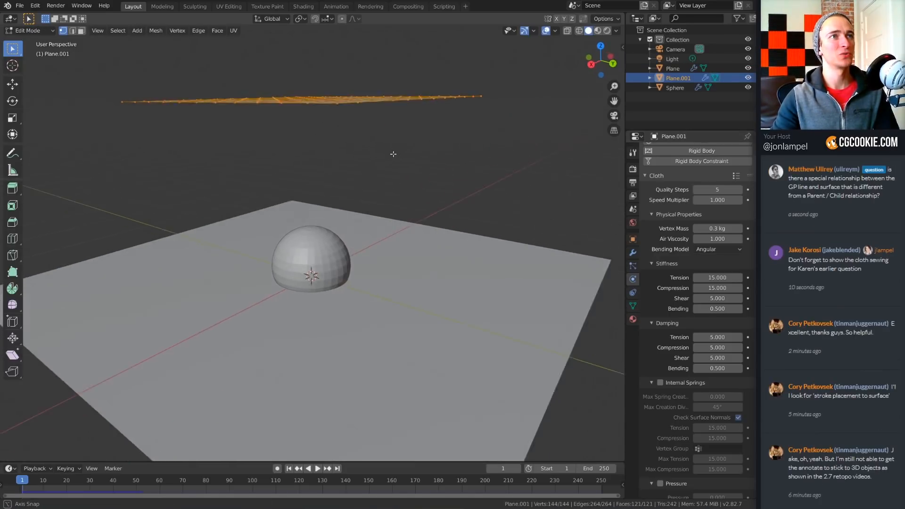
key("e")
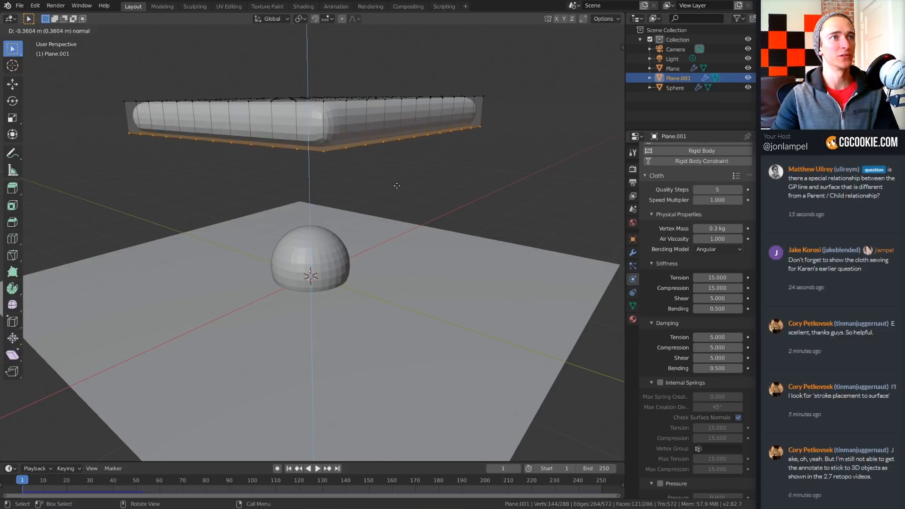
left_click(396, 196)
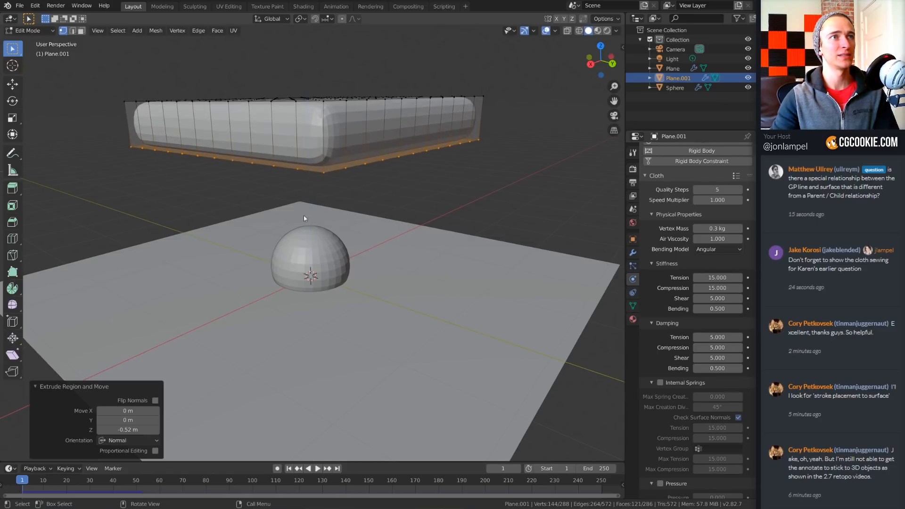
key("Tab")
- Play the cloth simulation of the slab falling over the sphere up to about frame 50, and return to frame 1
middle_click_drag(436, 224, 417, 220)
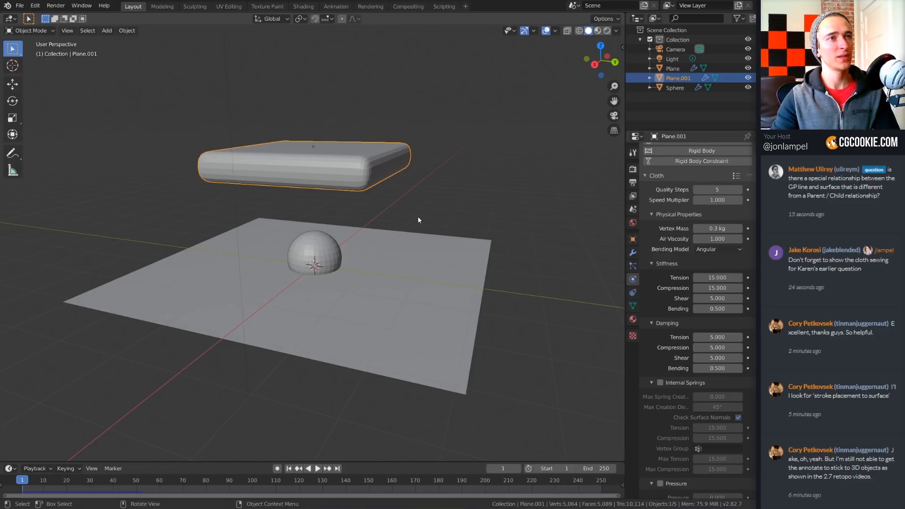
key("shift+z")
mouse_move(417, 220)
middle_mouse_down()
mouse_move(317, 213)
mouse_move(343, 457)
middle_mouse_up()
key("shift+z")
scroll(343, 457, "up", 4)
left_click(318, 468)
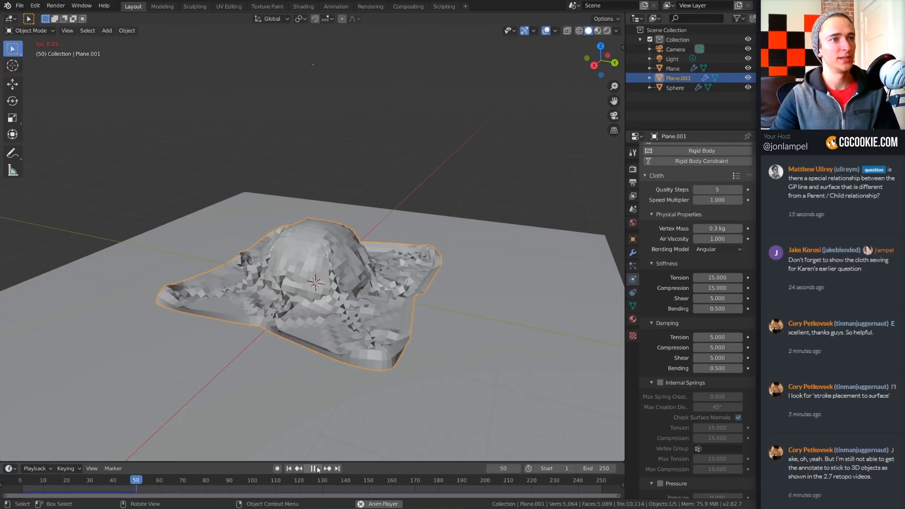
left_click(318, 468)
key("shift+Left")
middle_click_drag(405, 292, 414, 305)
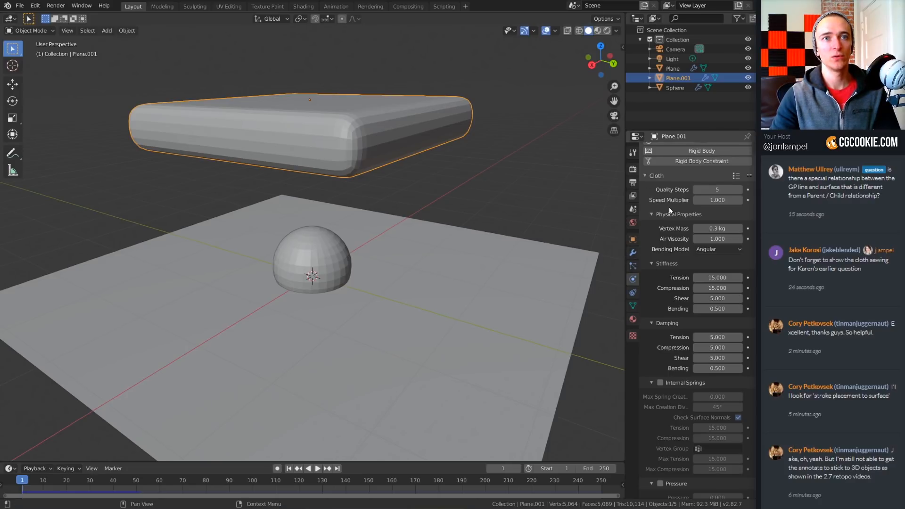
- Enable Internal Springs in the Cloth physics settings of Plane.001
scroll(669, 210, "down", 5)
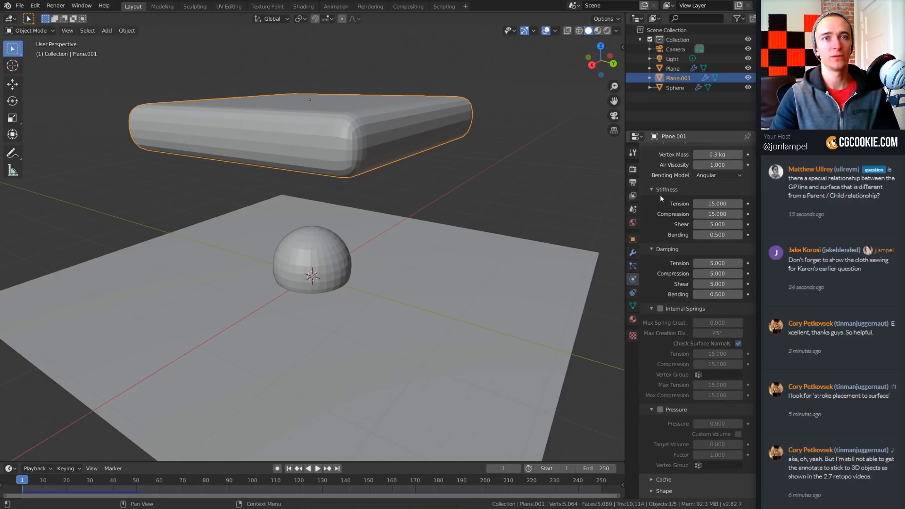
scroll(669, 260, "down", 2)
left_click(660, 279)
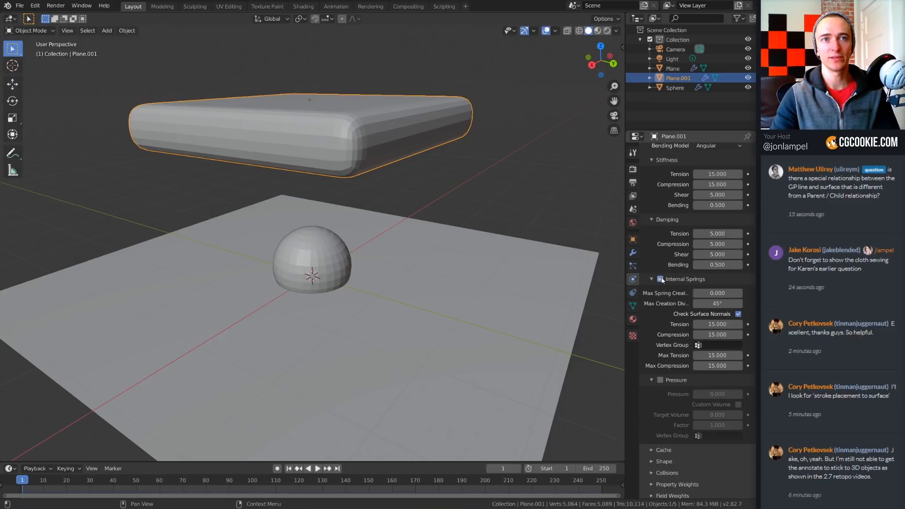
middle_click_drag(426, 289, 430, 290)
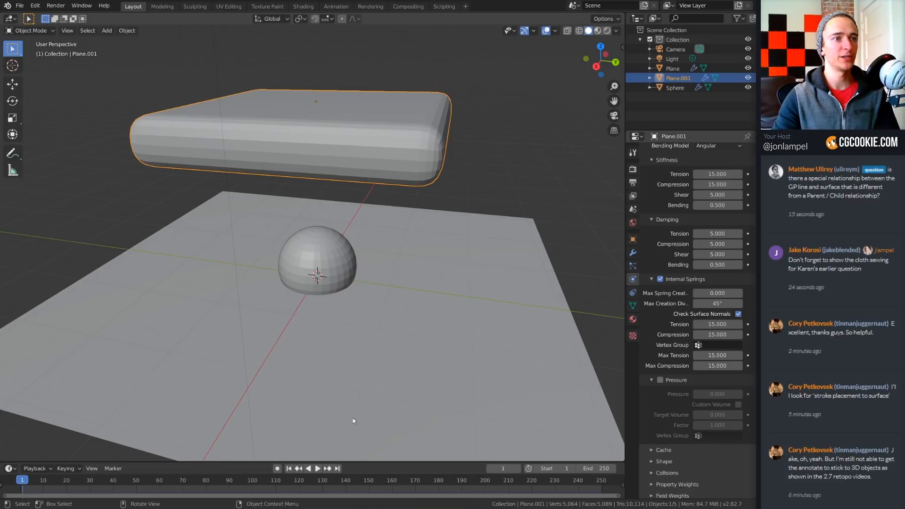
- Play the cloth simulation with Internal Springs, stop it at frame 39 and return to frame 1
left_click(318, 468)
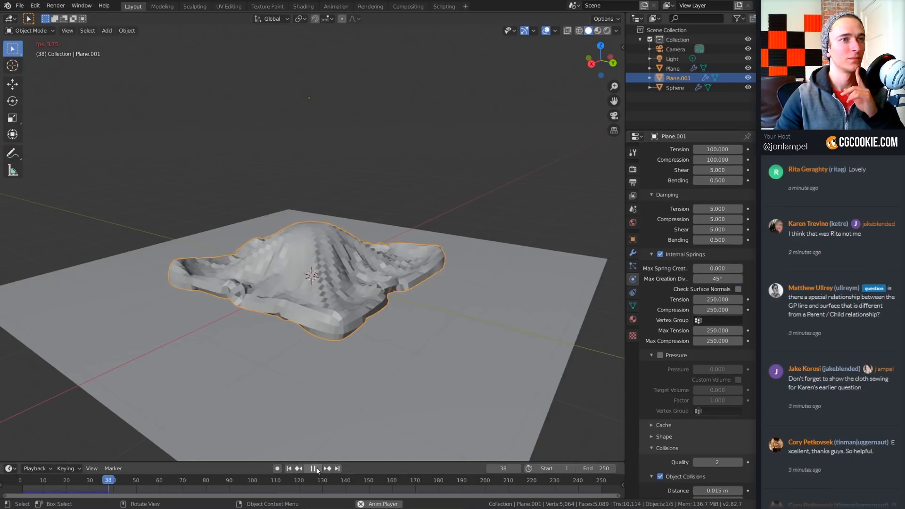
left_click(314, 468)
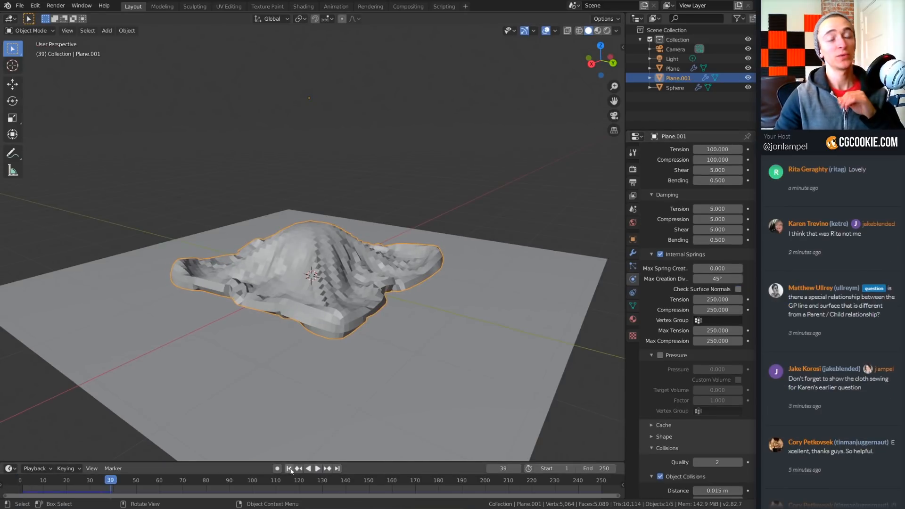
left_click(289, 468)
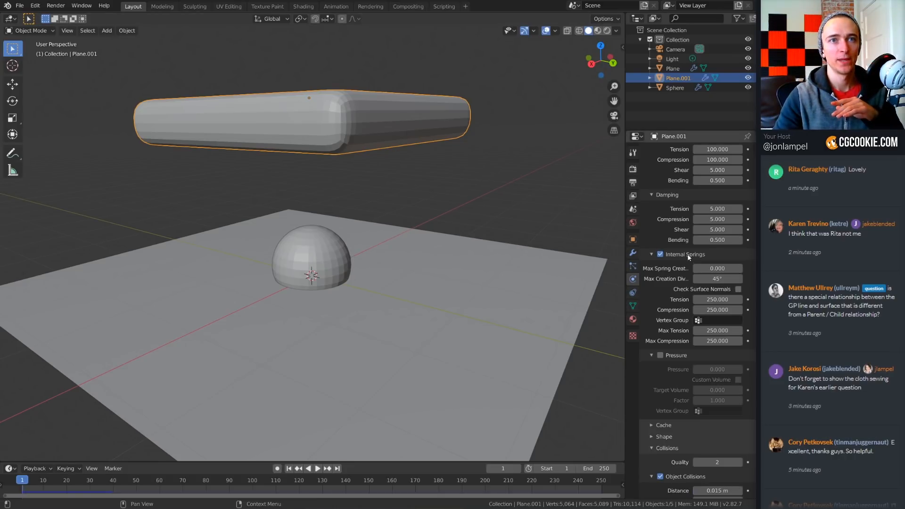
- Set the cloth's damping tension, compression, shear and bending to 5.000
scroll(687, 255, "down", 2)
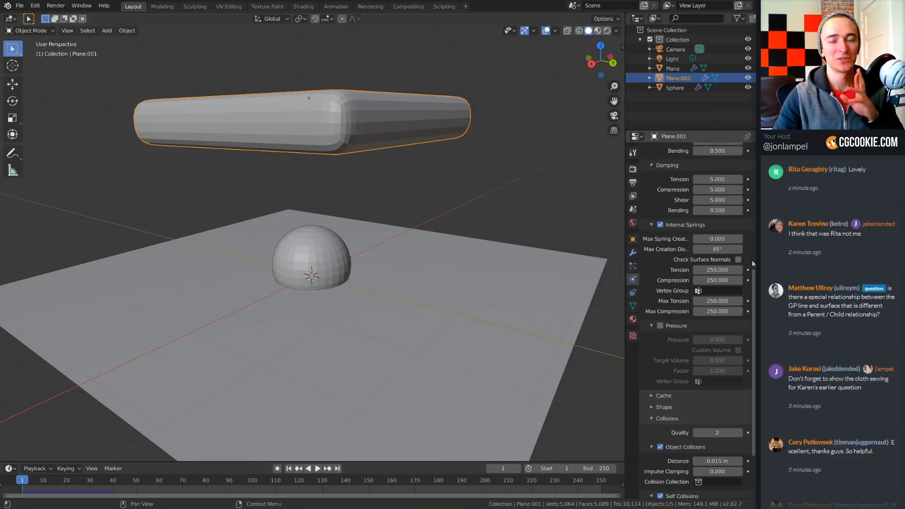
scroll(751, 259, "down", 2)
scroll(751, 259, "up", 3)
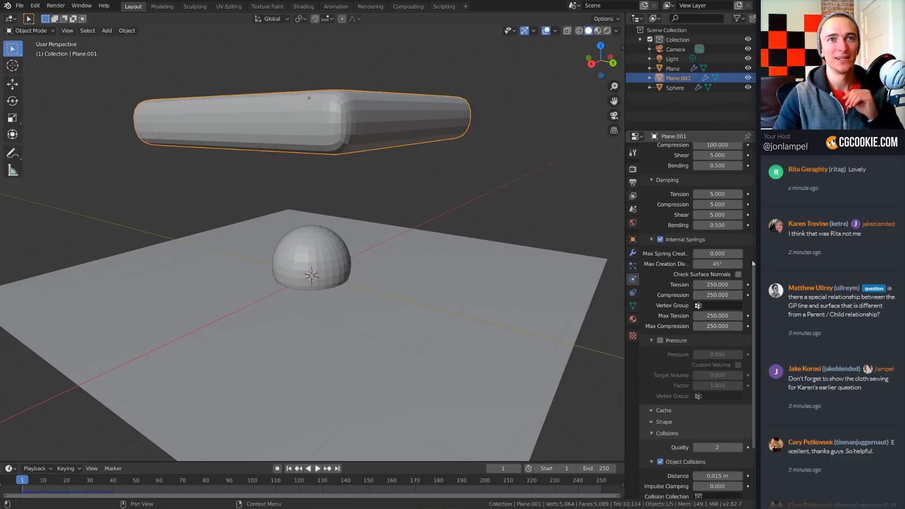
scroll(752, 263, "up", 3)
left_click_drag(717, 238, 716, 259)
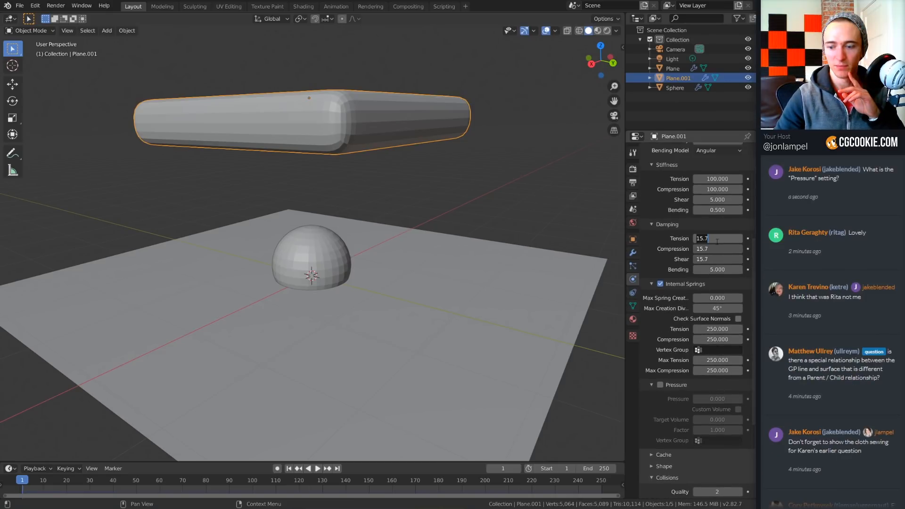
type("5")
key("Return")
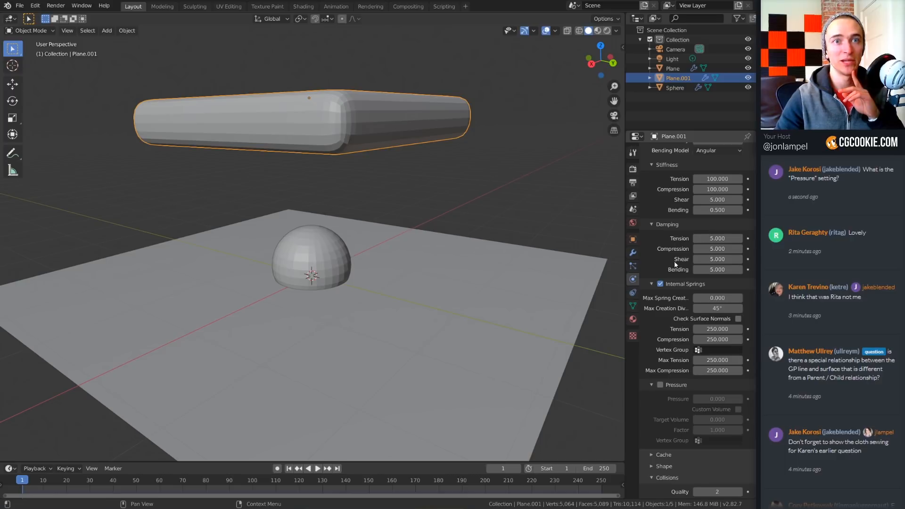
- Disable the cloth's Internal Springs, collapse their settings and enable Pressure instead
left_click(662, 285)
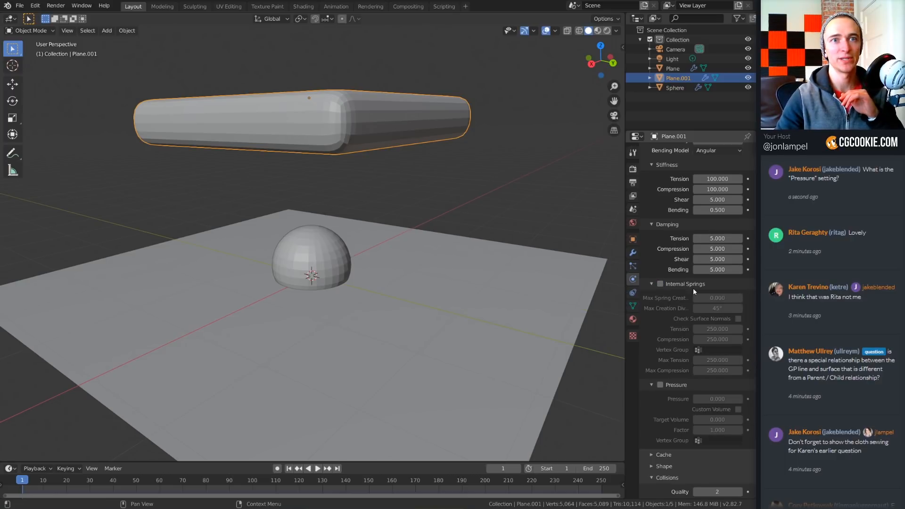
left_click(693, 286)
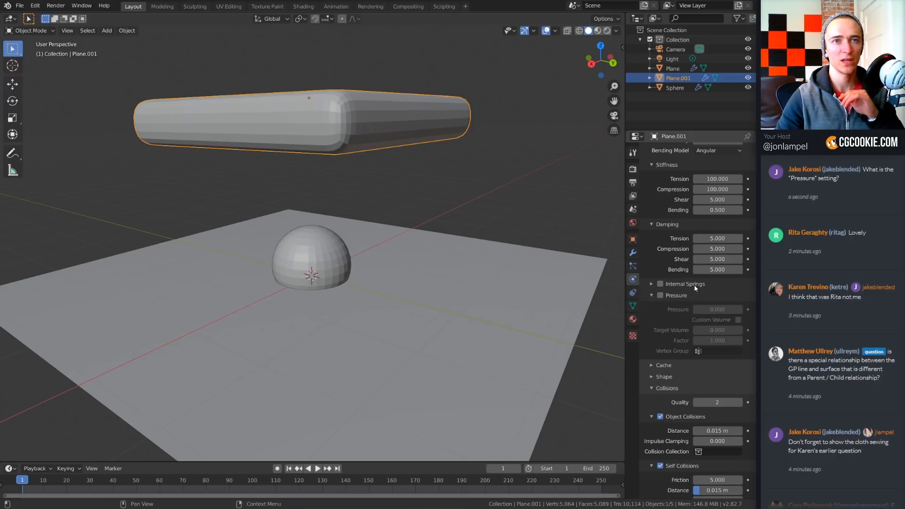
left_click(659, 295)
middle_click_drag(508, 309, 490, 312)
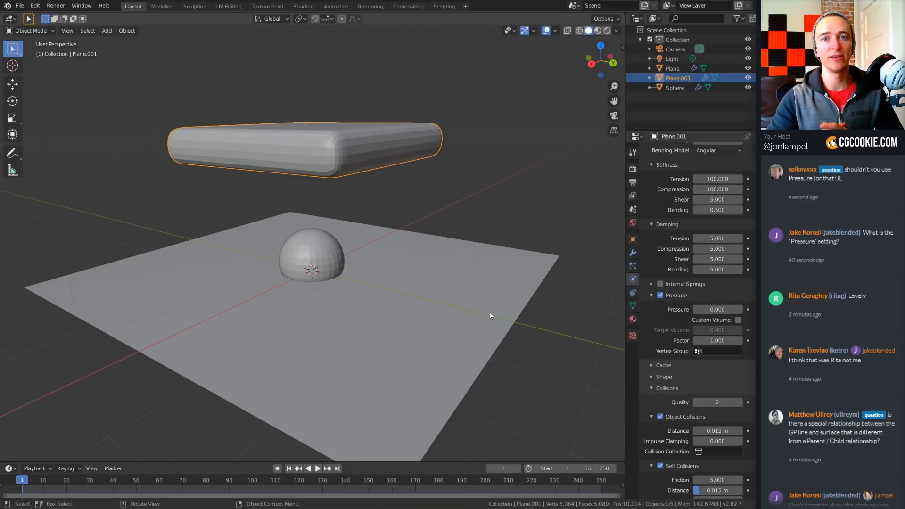
- Set the cloth pressure of Plane.001 to 100.000
left_click_drag(709, 309, 712, 309)
left_click(713, 309)
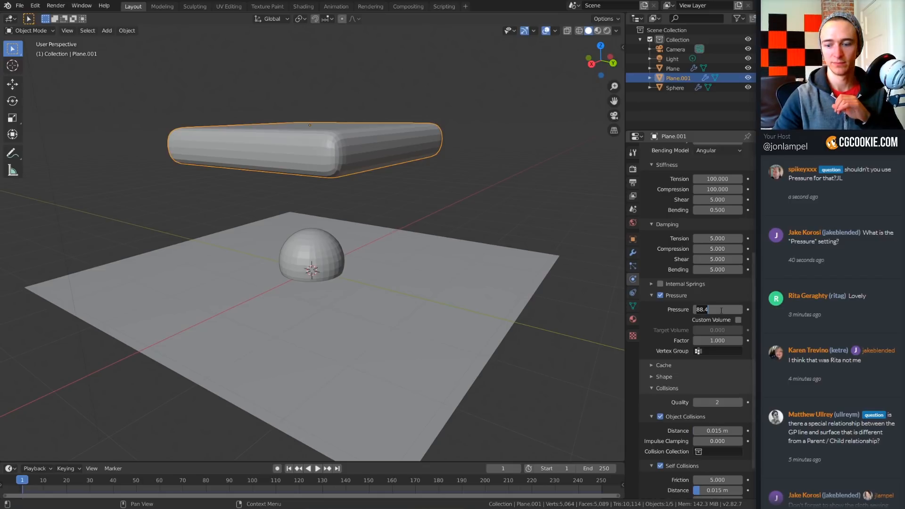
type("100.000")
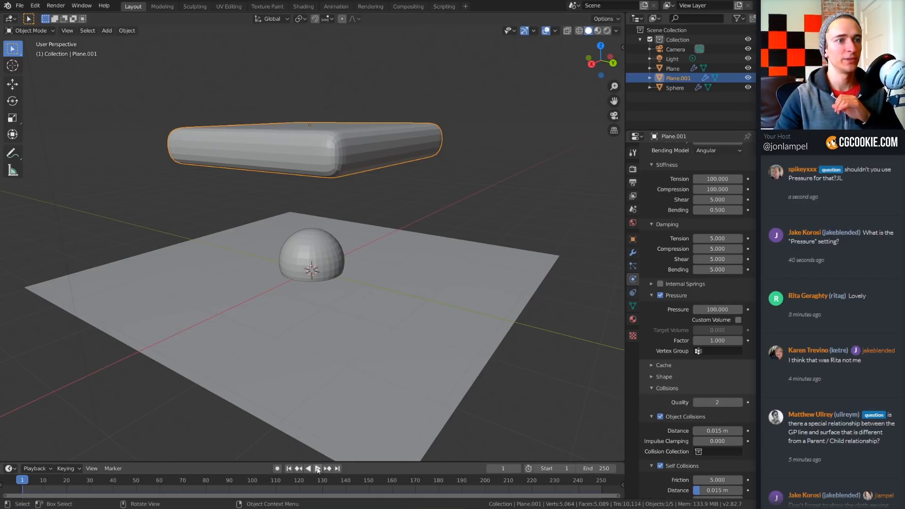
- Play the pressurised cloth simulation, inspect the inflated shape, stop it at frame 86 and return to frame 1
left_click(317, 468)
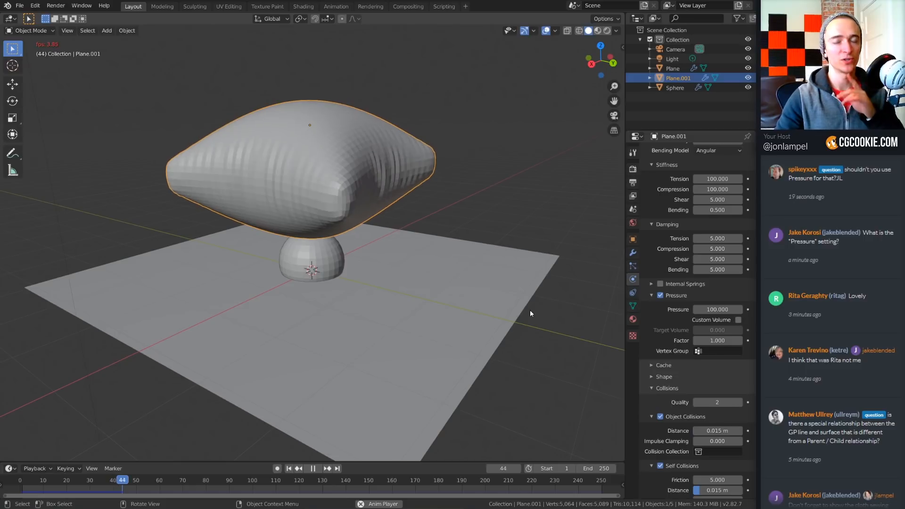
middle_click_drag(428, 326, 367, 386)
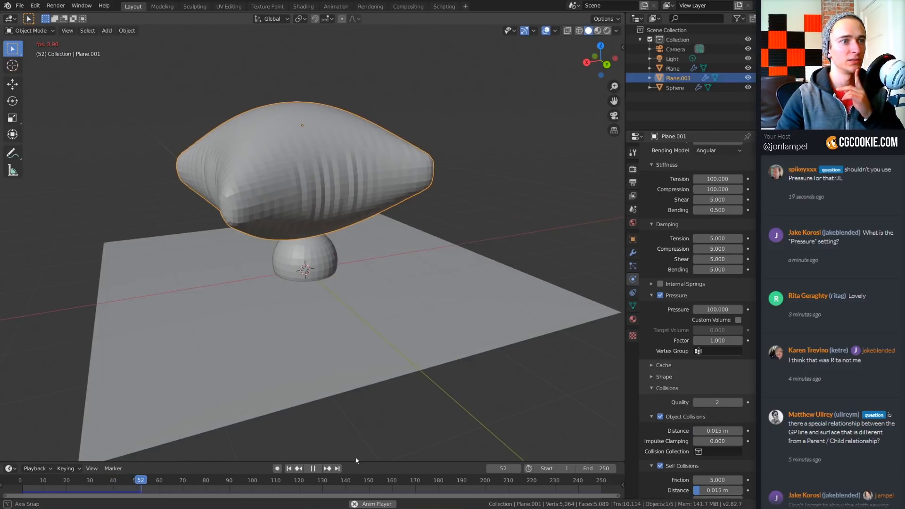
left_click(313, 468)
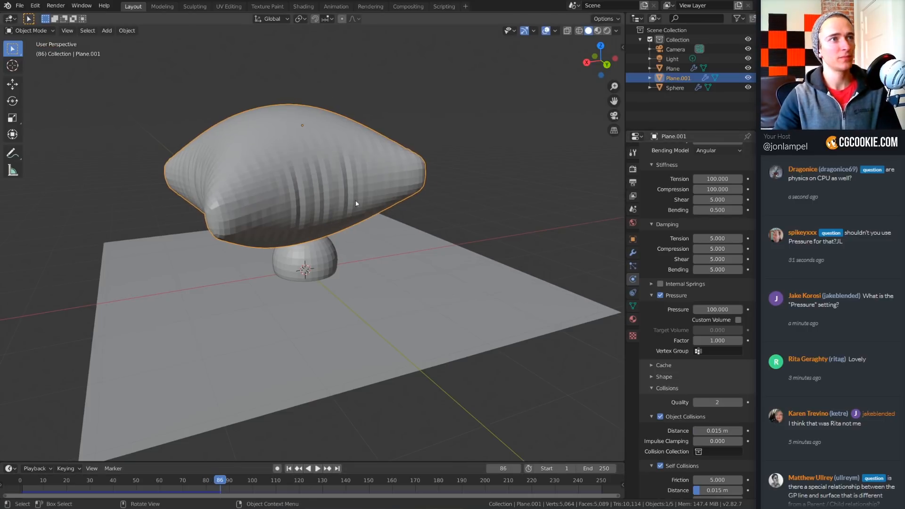
middle_click_drag(356, 203, 393, 243)
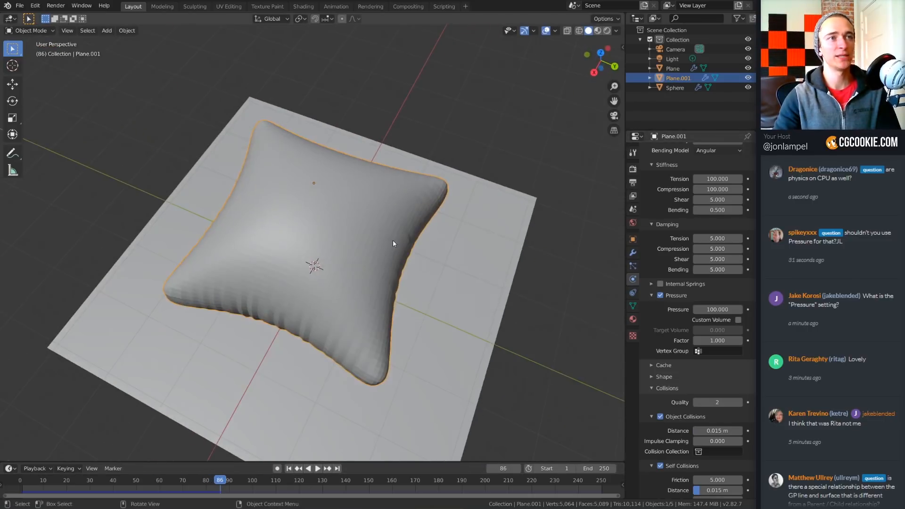
left_click(288, 468)
- Set the cloth's pressure to 50.000 and play the simulation
left_click(705, 306)
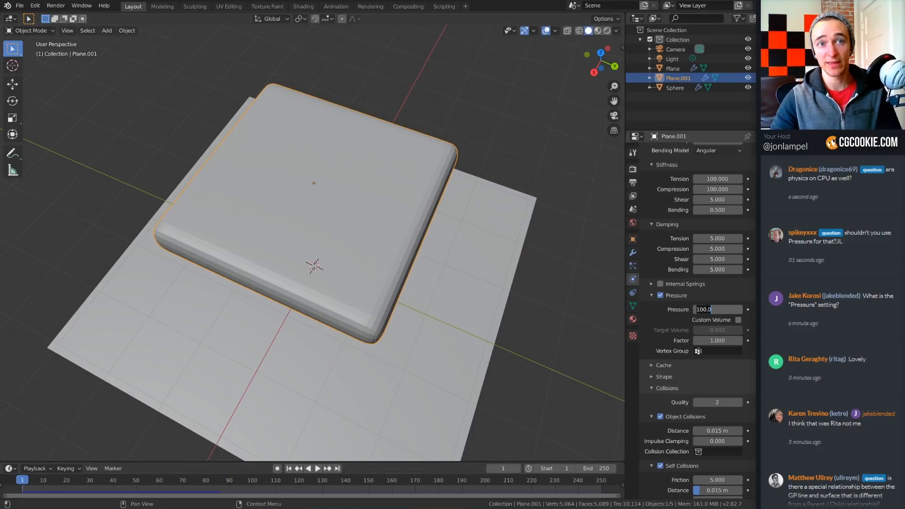
type("50")
key("Return")
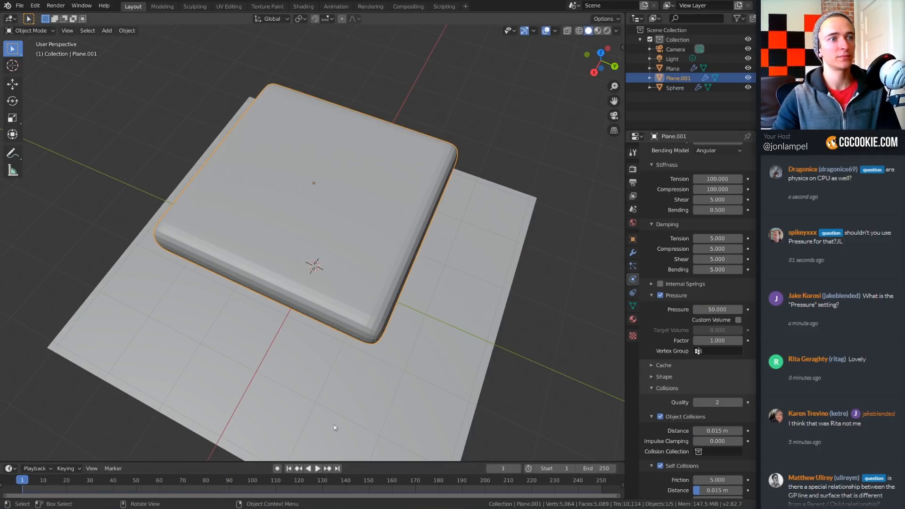
left_click(317, 468)
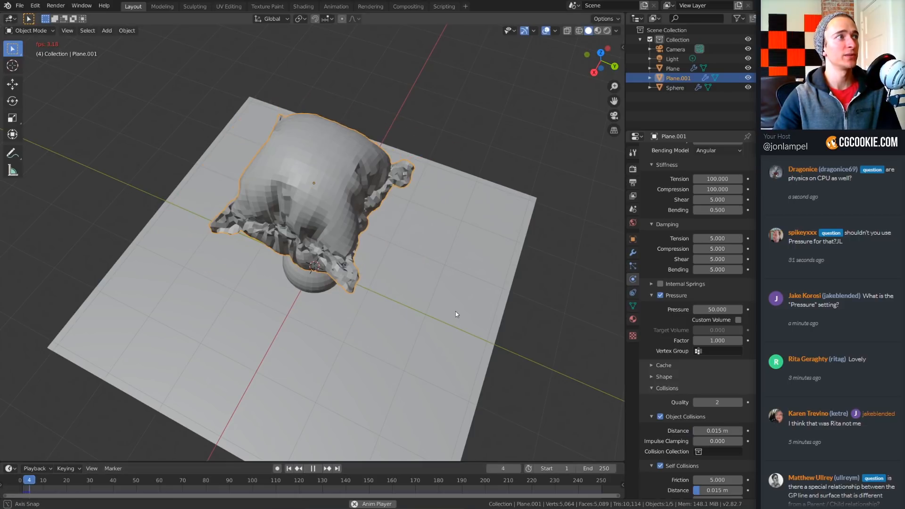
middle_click_drag(456, 311, 445, 319)
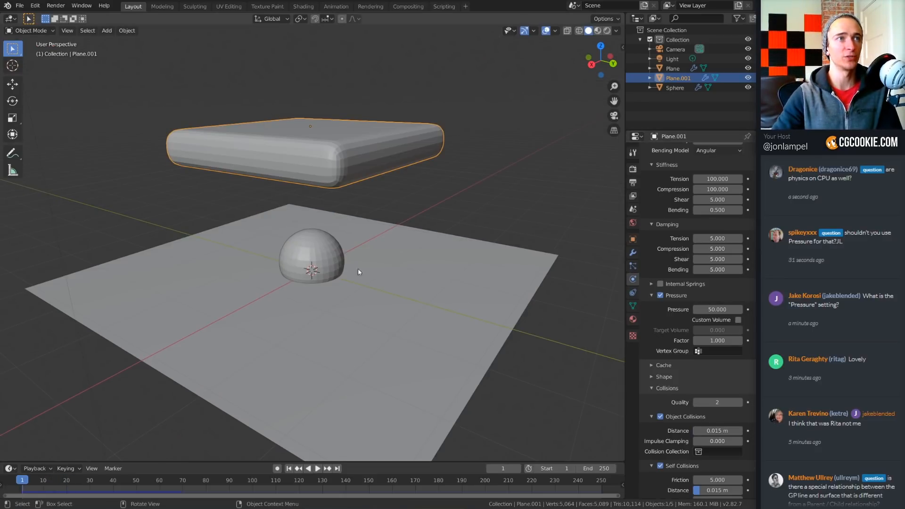
- Move the bottom vertices of the Plane.001 mesh straight down along Z to make the cloth box much taller
middle_click_drag(360, 255, 333, 202)
key("Tab")
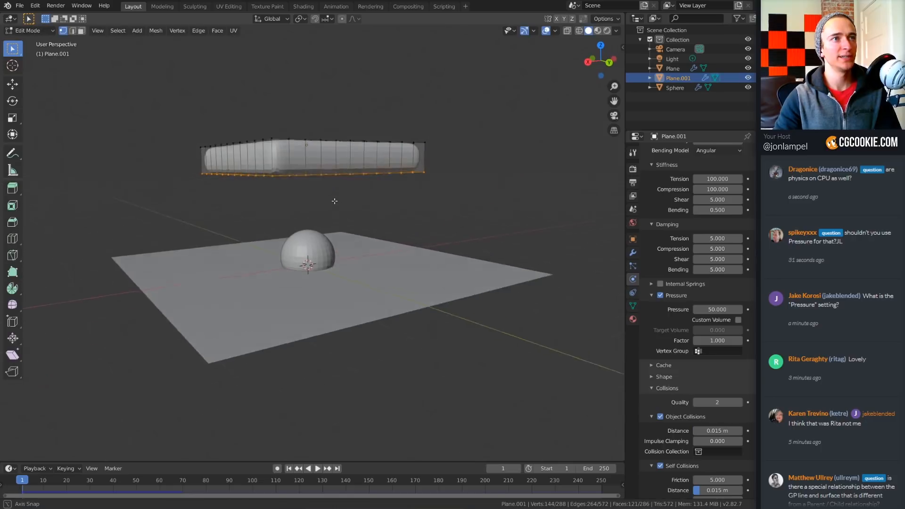
key("g")
key("z")
left_click(373, 257)
key("Tab")
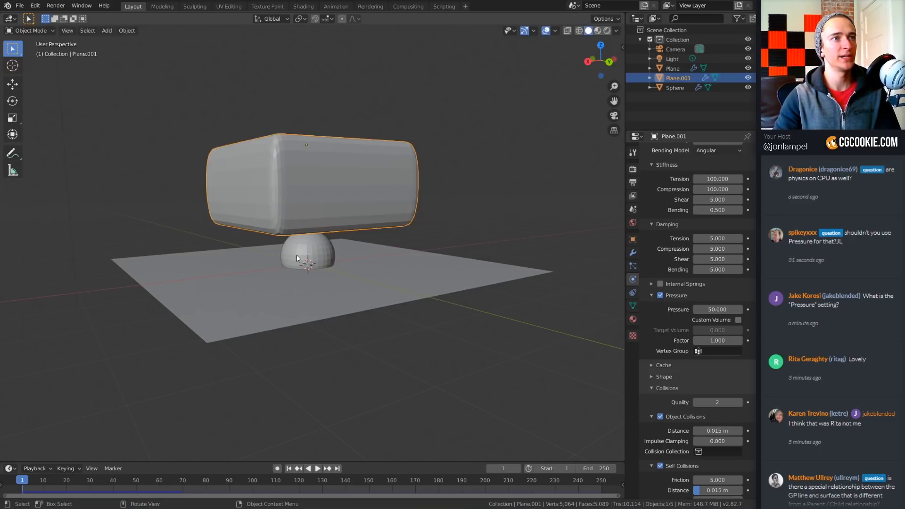
- Raise the sphere 1.4 m along Z so it sits inside the cloth box
left_click(318, 251)
key("g")
key("z")
left_click(326, 179)
- Show the scene in wireframe and replace the sphere with a monkey mesh scaled down from its default size
key("z")
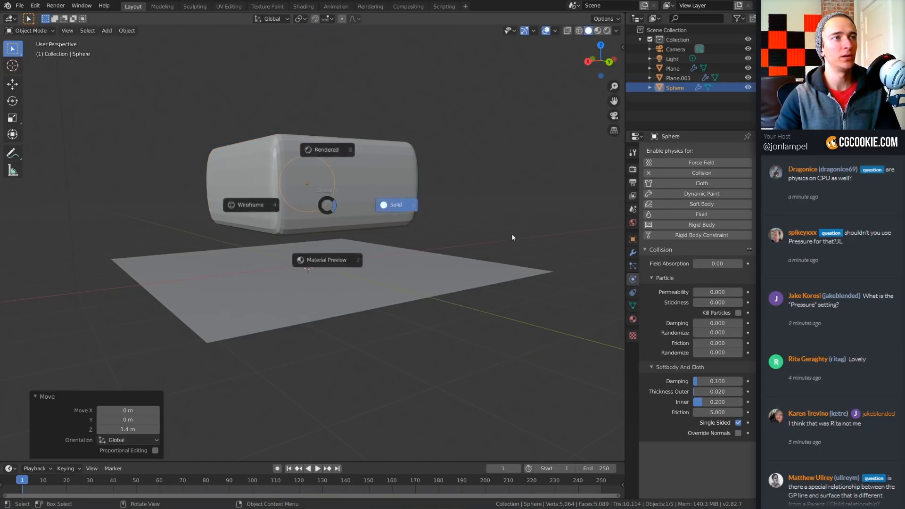
middle_click_drag(356, 208, 405, 219)
key("z")
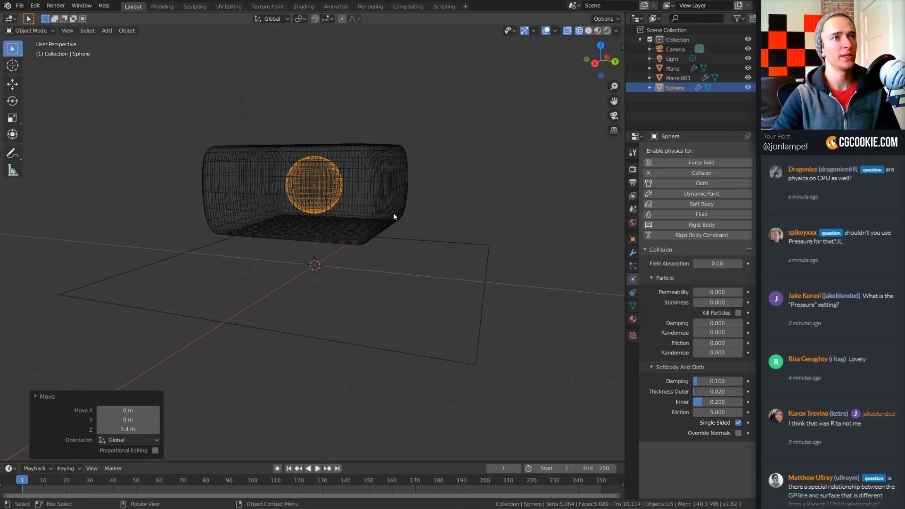
key("Delete")
key("shift+a")
mouse_move(401, 213)
left_click(440, 305)
key("s")
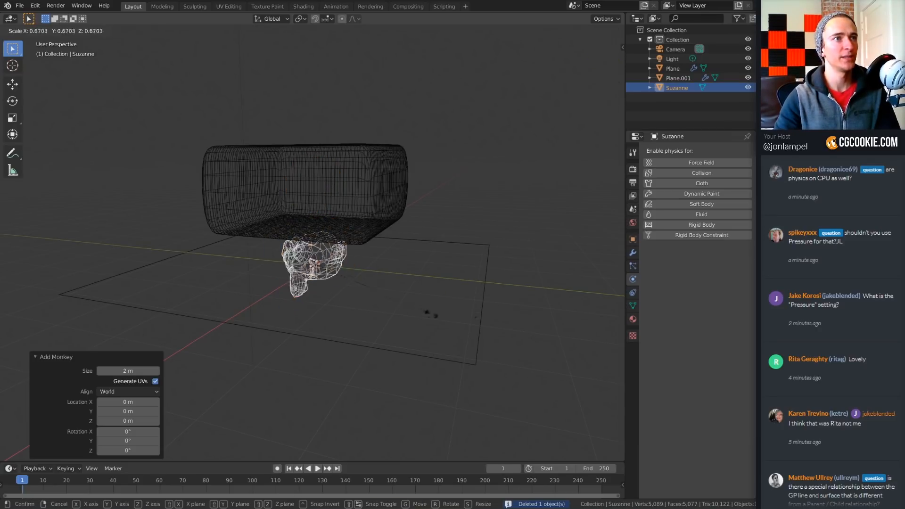
left_click(393, 294)
- Move the monkey head up into the cloth box, enlarge it slightly and adjust its position there
key("g")
left_click(399, 225)
key("s")
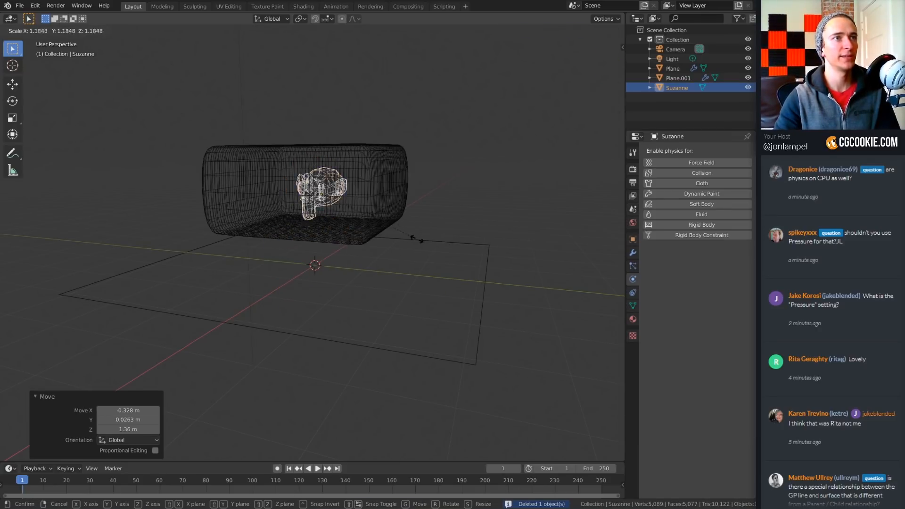
left_click(415, 240)
key("g")
left_click(417, 234)
- Enable Collision physics on the monkey head and check its placement inside the cloth box
middle_click_drag(369, 243, 490, 261)
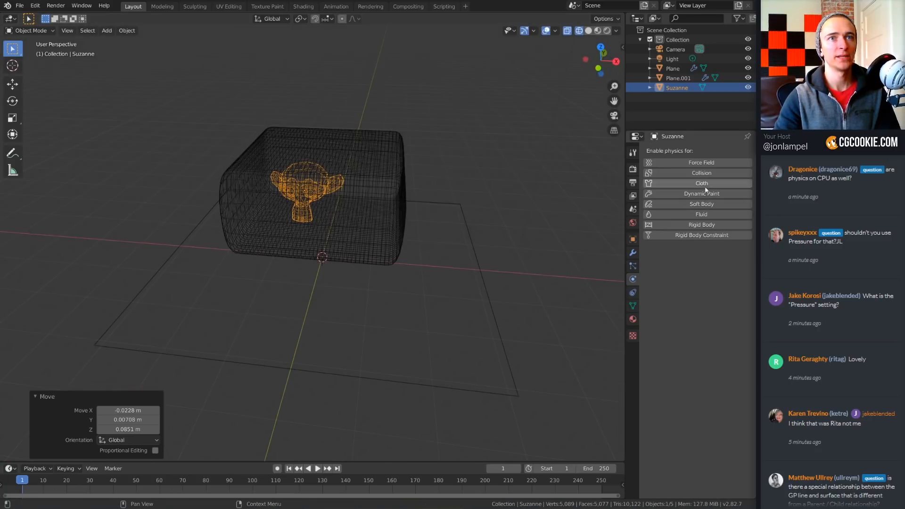
left_click(701, 172)
scroll(354, 258, "up", 3)
key("g")
middle_click_drag(355, 259, 391, 235)
left_click(370, 227)
- Return to solid shading and set the cloth pressure of Plane.001 to -100.000
left_click(415, 224)
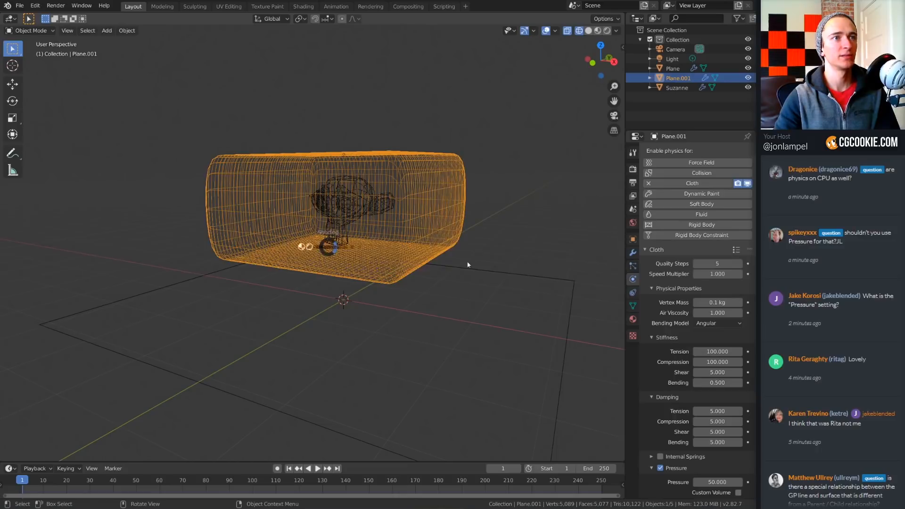
key("shift+z")
middle_click_drag(318, 256, 313, 346)
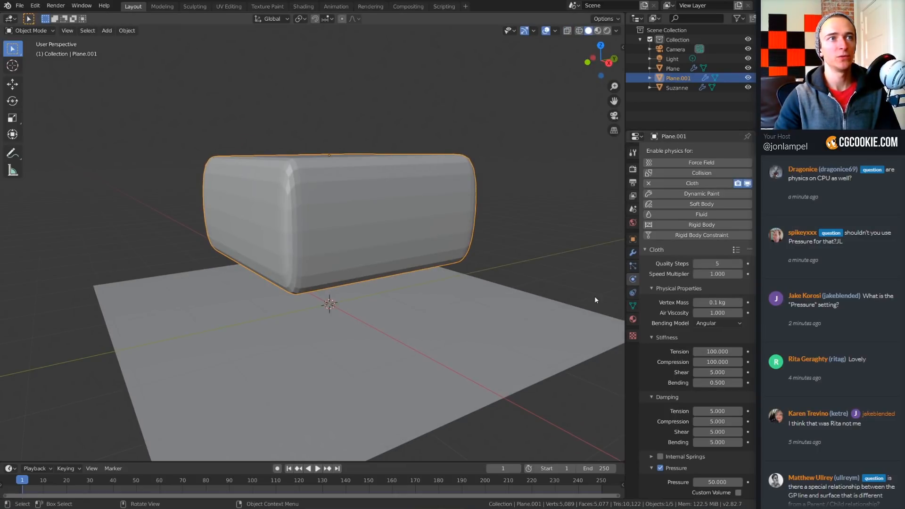
scroll(741, 395, "down", 5)
left_click(727, 379)
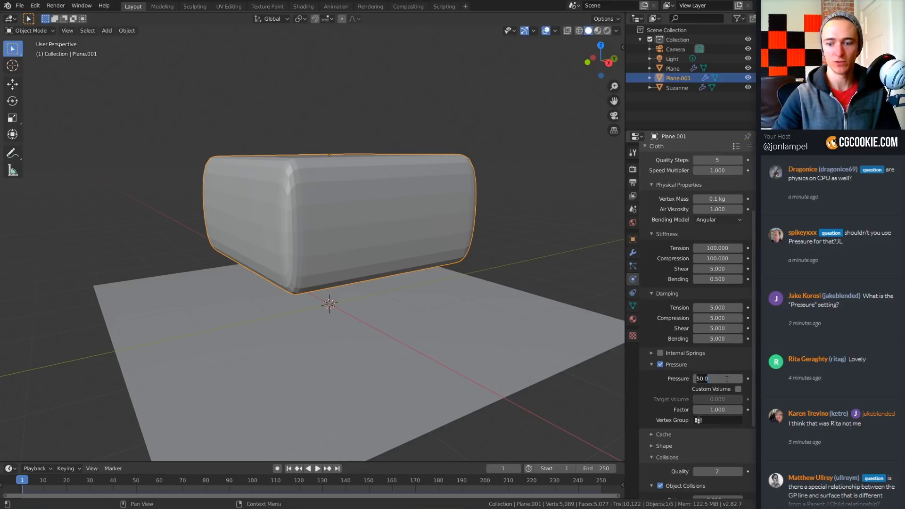
type("-100")
key("Return")
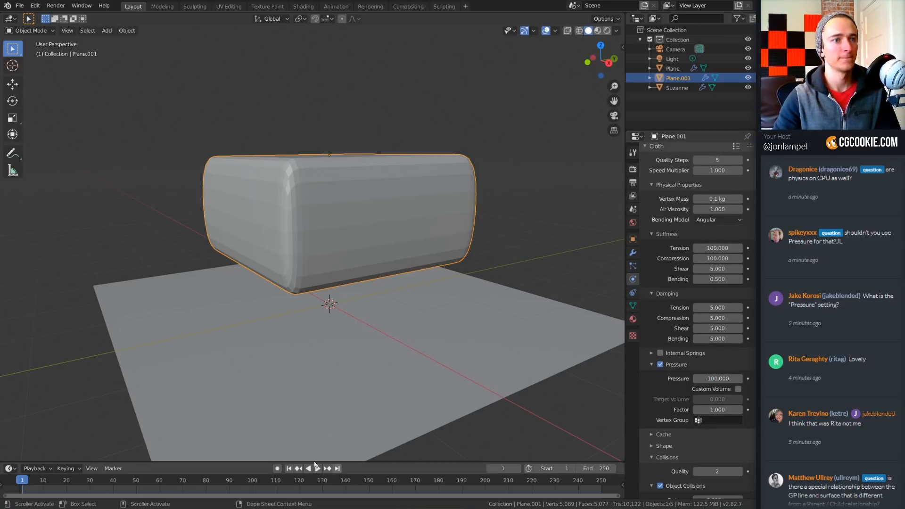
- Play the cloth simulation around the monkey head, stop it at about frame 10 and return to frame 1
left_click(317, 468)
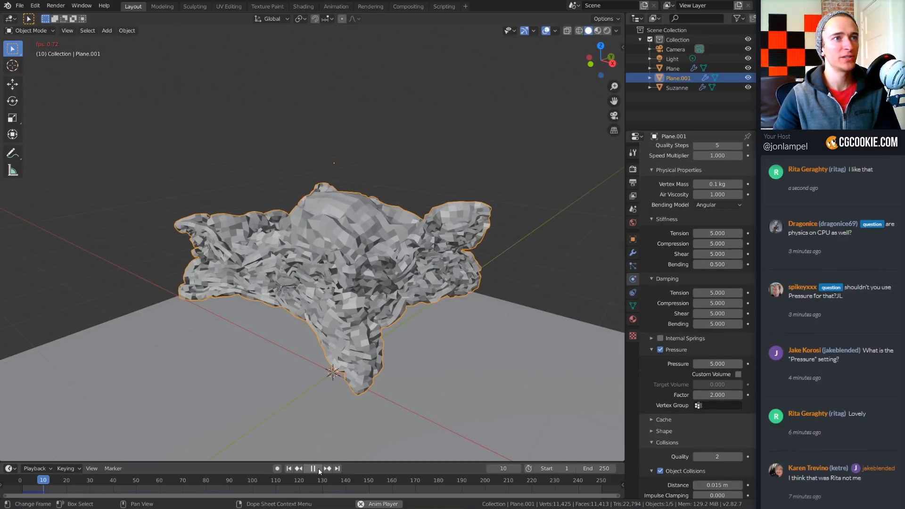
left_click(312, 468)
left_click(288, 468)
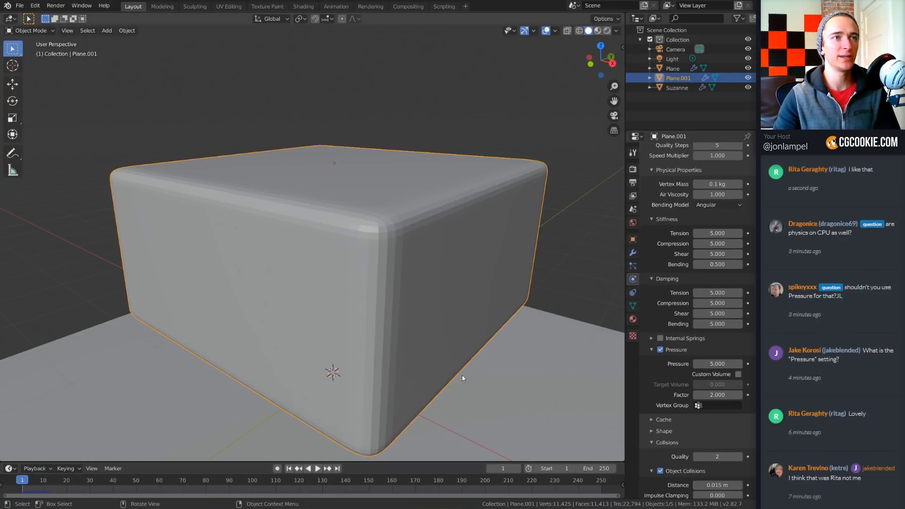
- Set the cloth's pressure to 1.000 and play the simulation up to frame 22
left_click(711, 363)
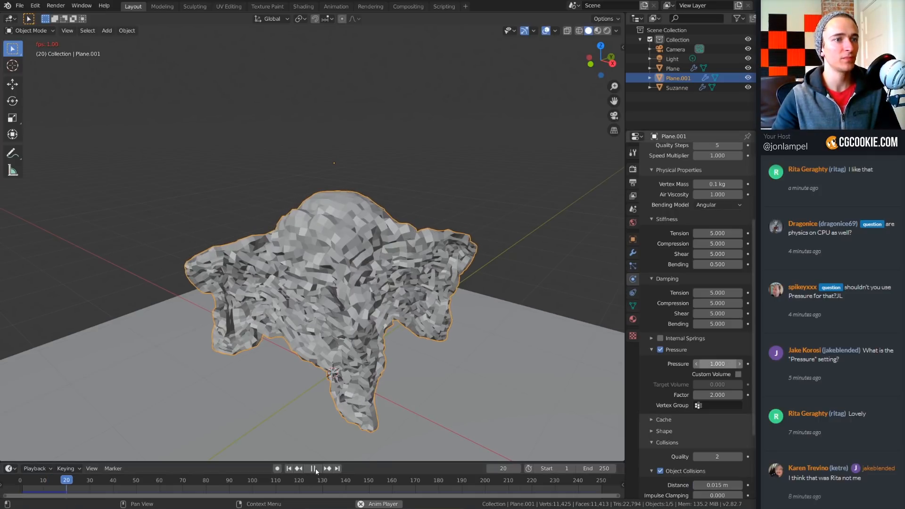
key("space")
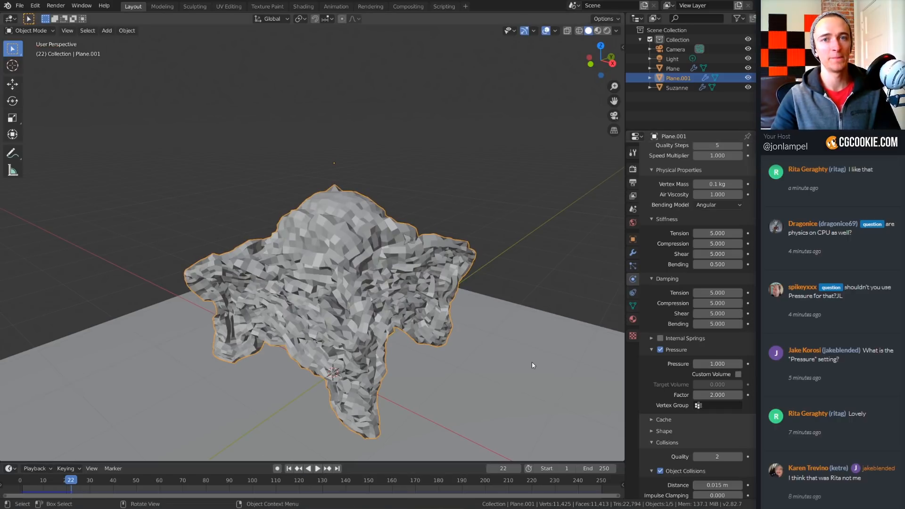
- Set the cloth's pressure to 50.000 and replay the simulation from frame 1
left_click(714, 364)
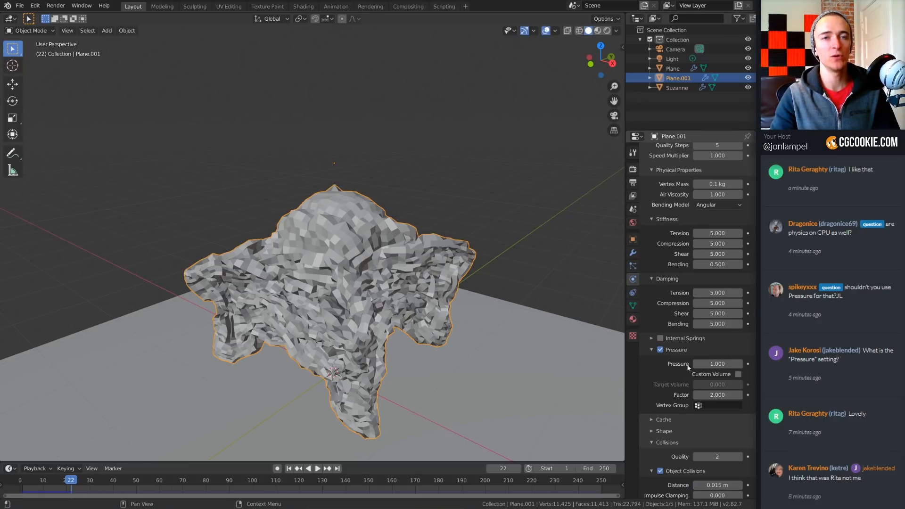
type("1.0")
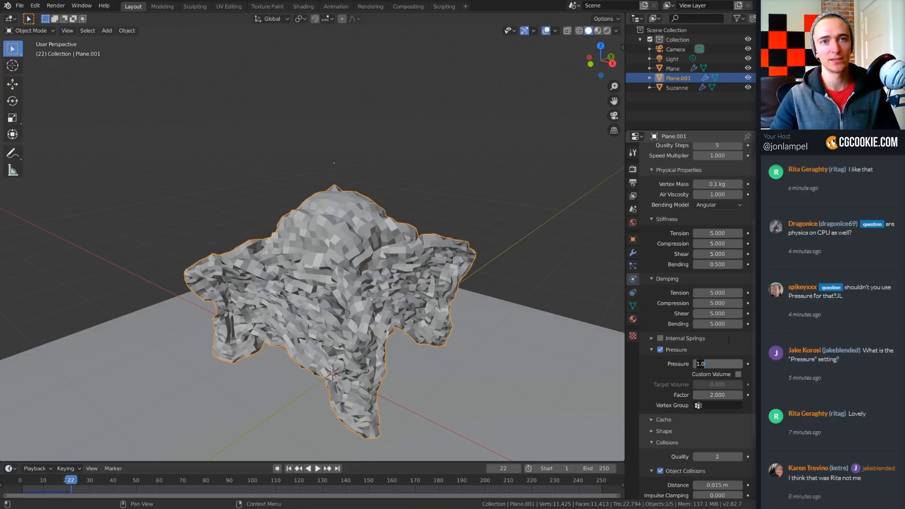
type("50")
key("Return")
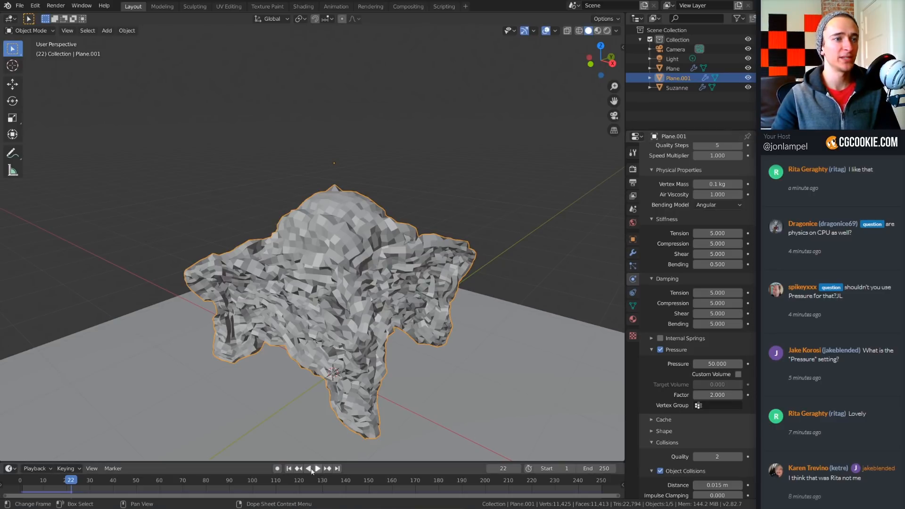
left_click(289, 468)
left_click(318, 469)
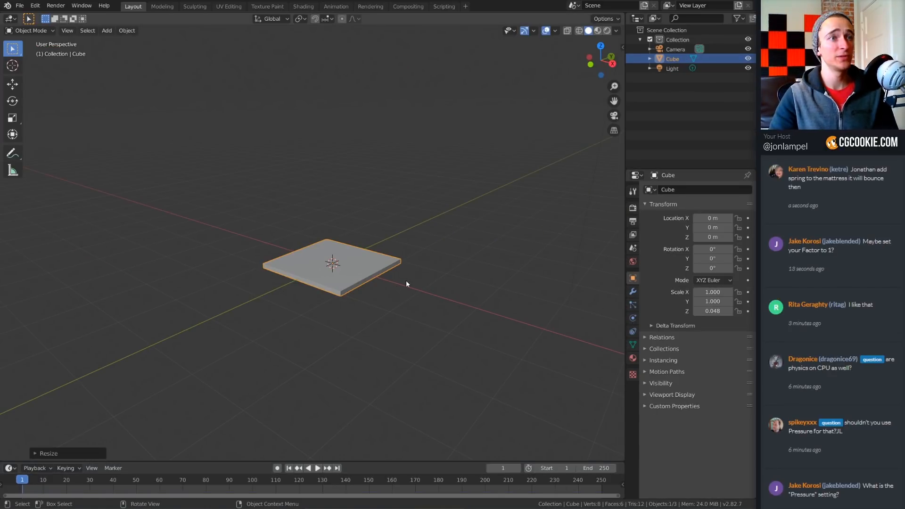
- Raise the flattened cube along Z to a height of about 2.36 m
key("g")
key("z")
left_click(359, 204)
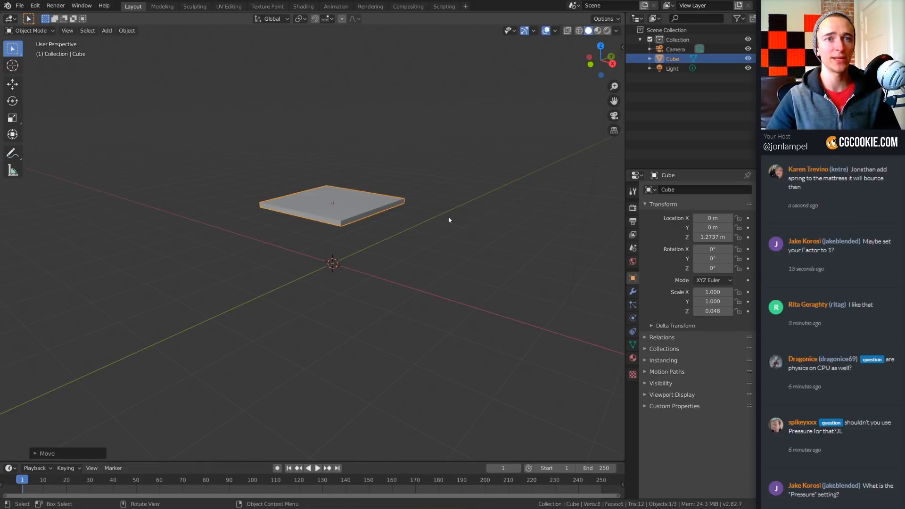
key("g")
key("z")
left_click(399, 171)
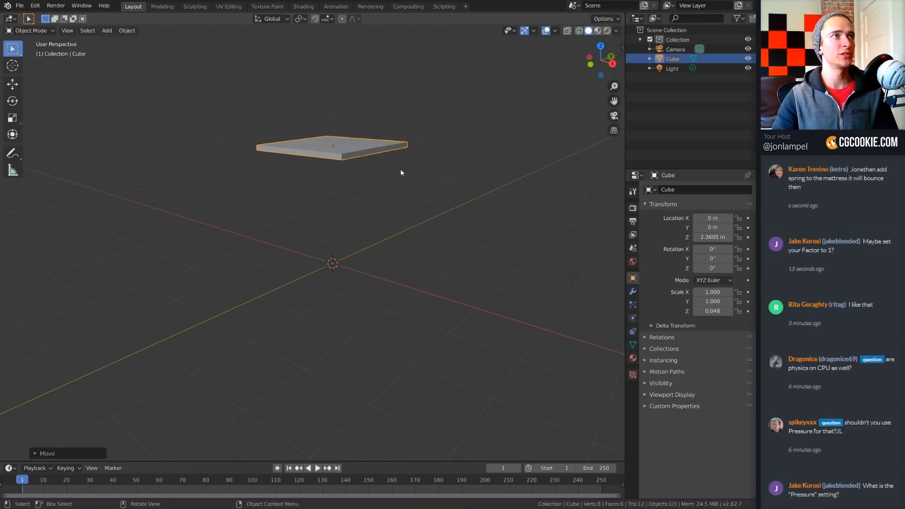
- Apply the Quick Liquid effect to the flattened cube
left_click(126, 30)
mouse_move(151, 267)
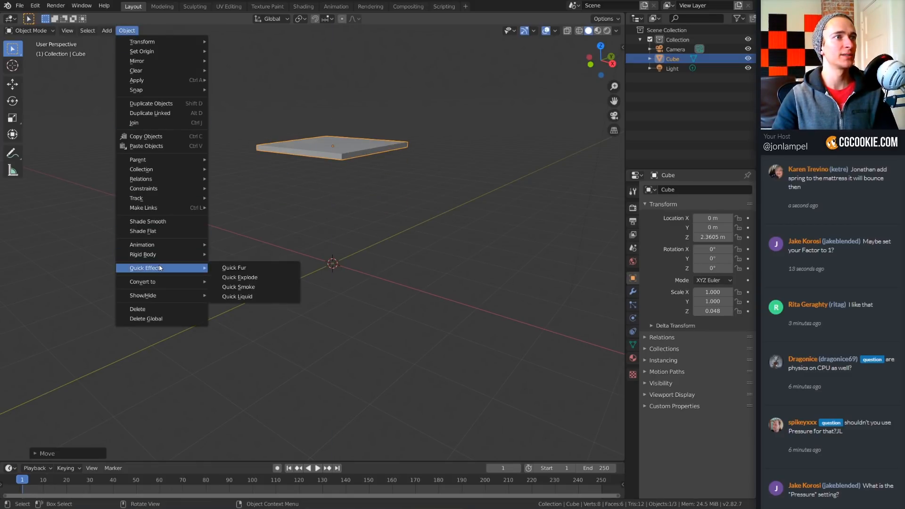
left_click(255, 296)
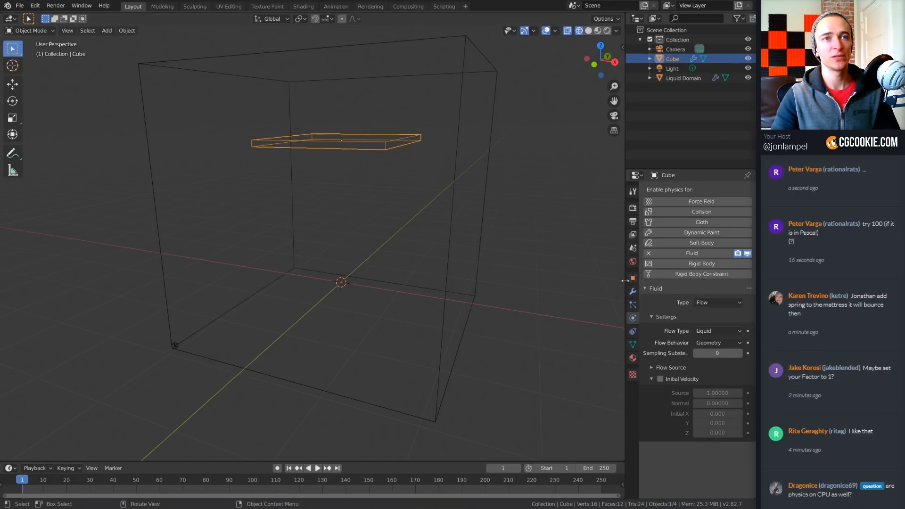
- Compare the fluid settings of the liquid domain and the flattened flow cube, including the available domain types
left_click_drag(624, 281, 626, 281)
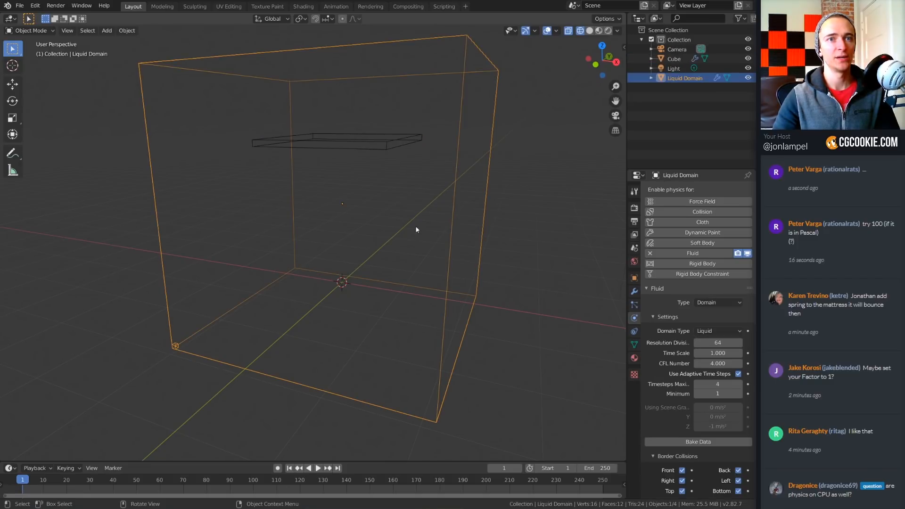
middle_click_drag(416, 230, 432, 226)
left_click(720, 331)
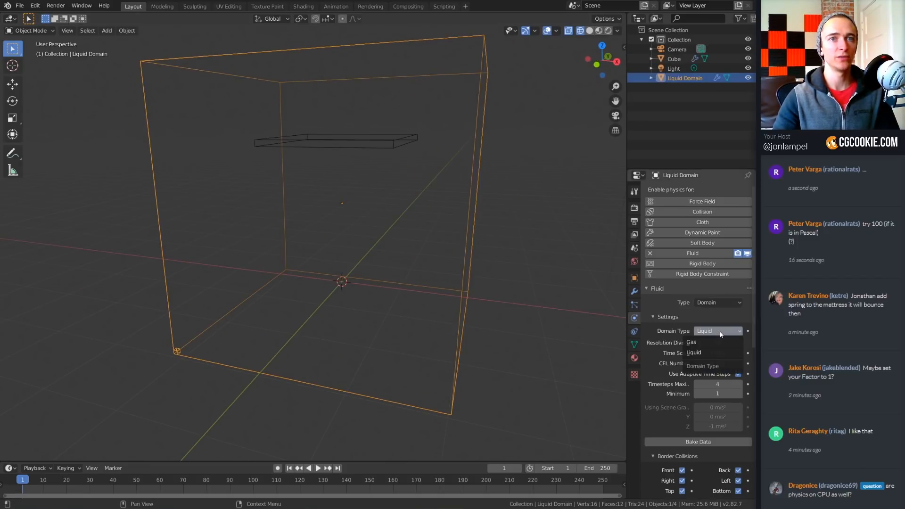
key("r")
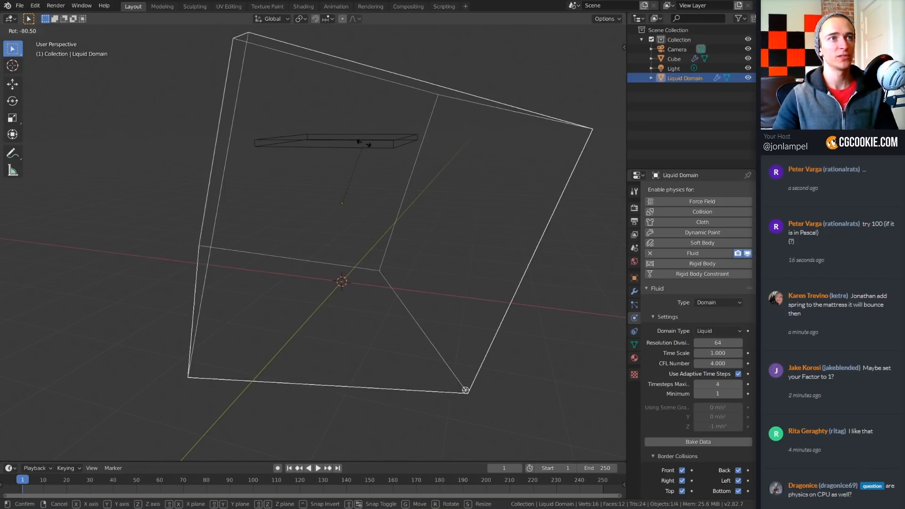
right_click(363, 144)
left_click(373, 137)
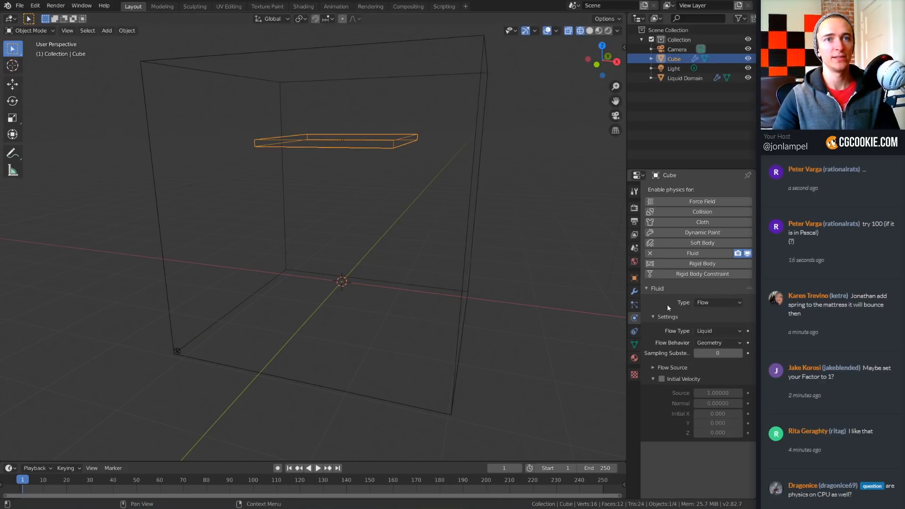
left_click(471, 254)
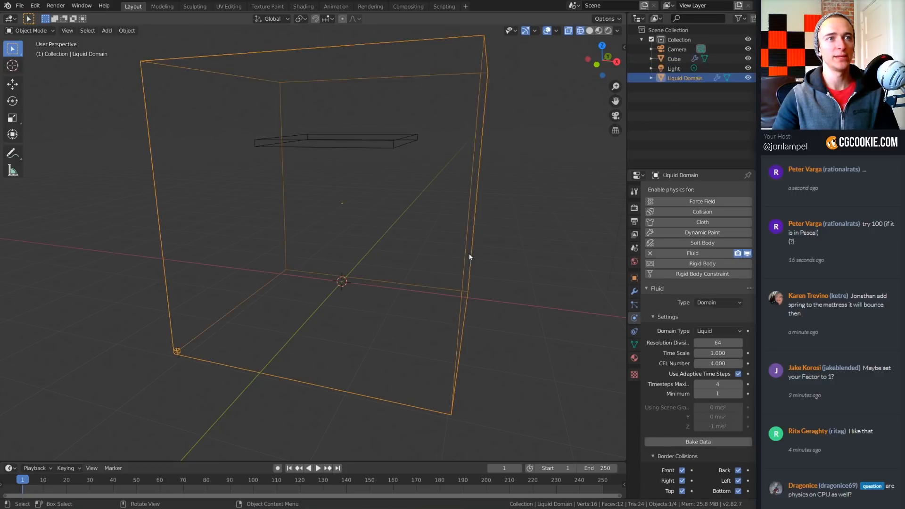
- Set the liquid domain's fluid cache type to Replay
left_click(674, 317)
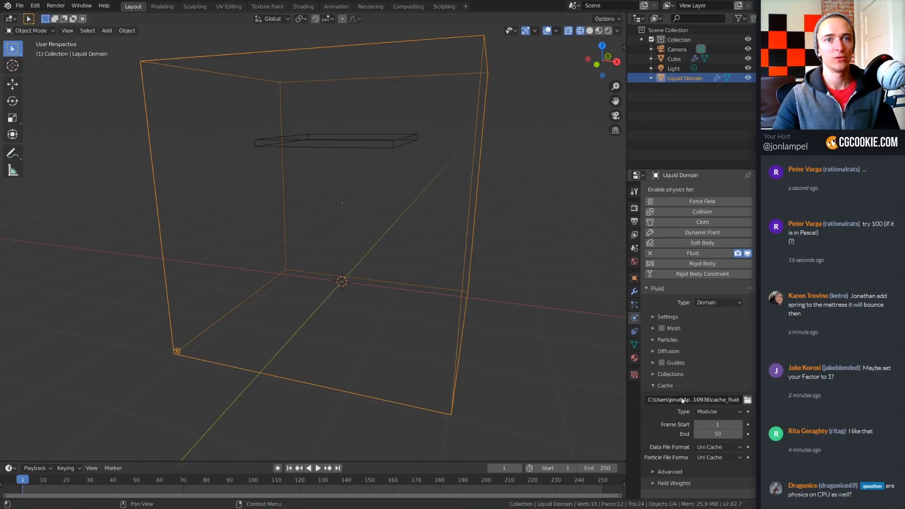
left_click(681, 383)
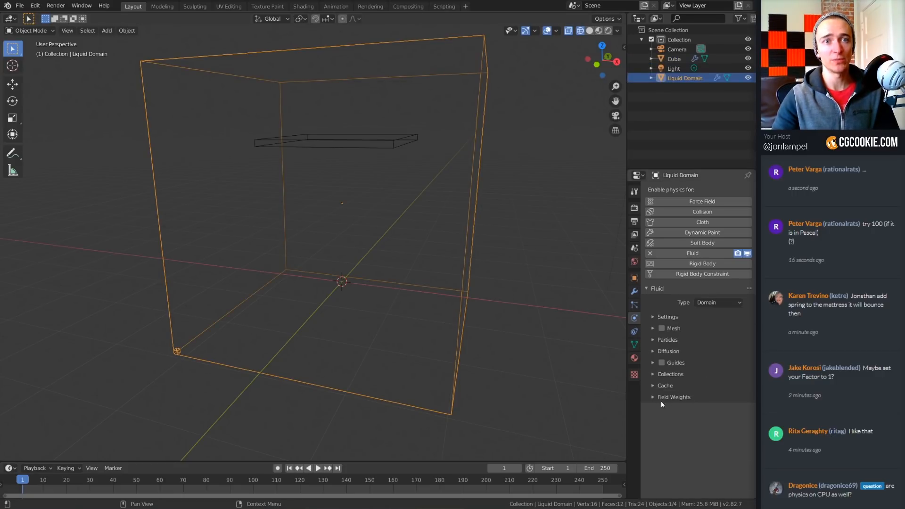
left_click(678, 387)
left_click(711, 412)
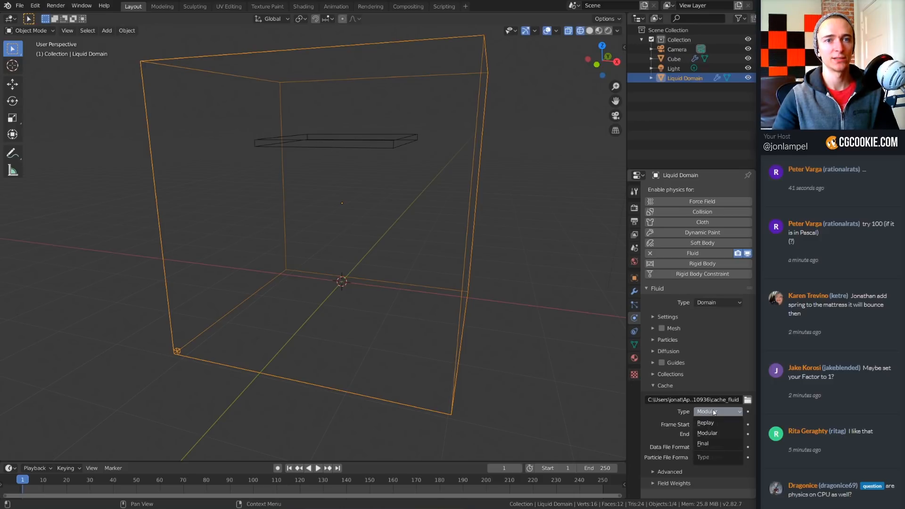
left_click(710, 423)
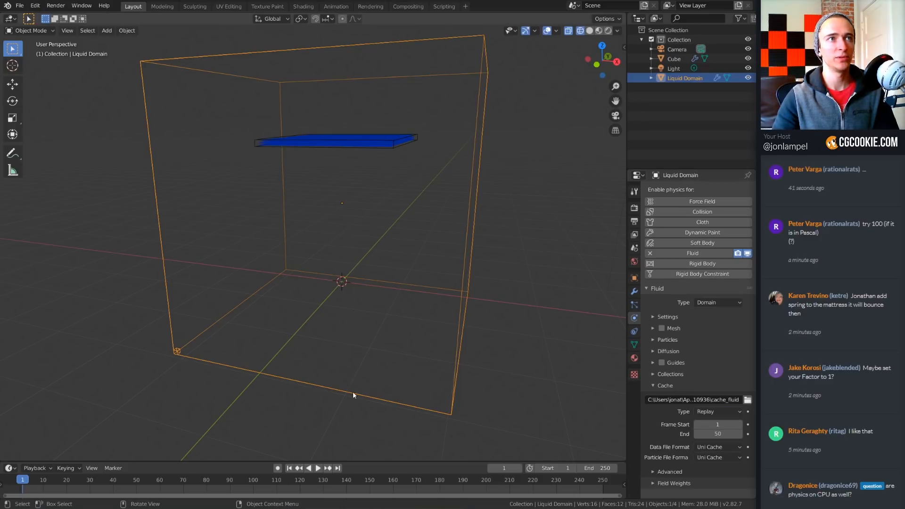
- Play the liquid simulation up to about frame 35, view it from several angles, and return to frame 1
left_click(318, 469)
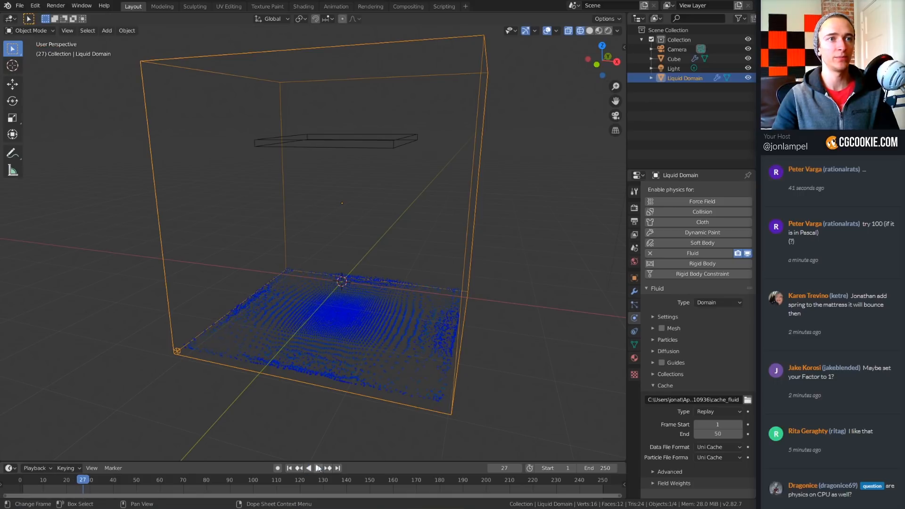
key("space")
middle_click_drag(496, 296, 298, 411)
left_click(318, 468)
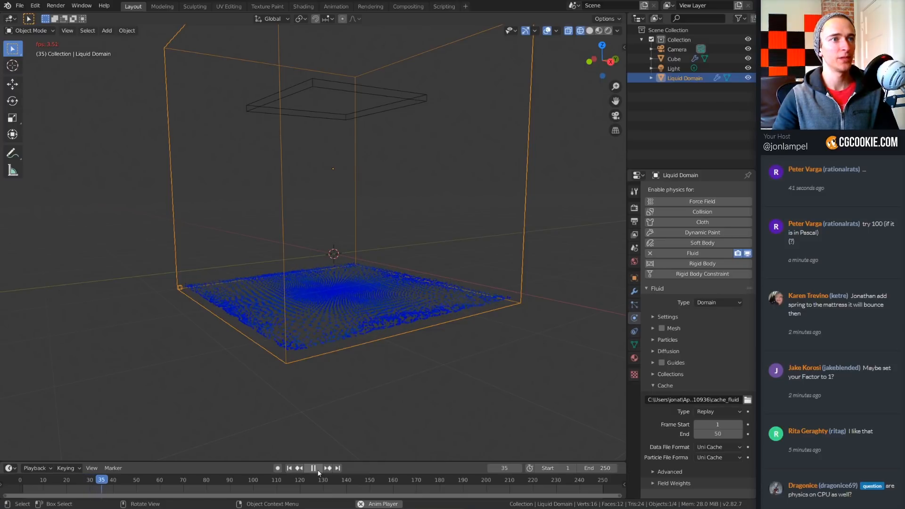
left_click(313, 468)
middle_click_drag(303, 307, 297, 450)
left_click(289, 468)
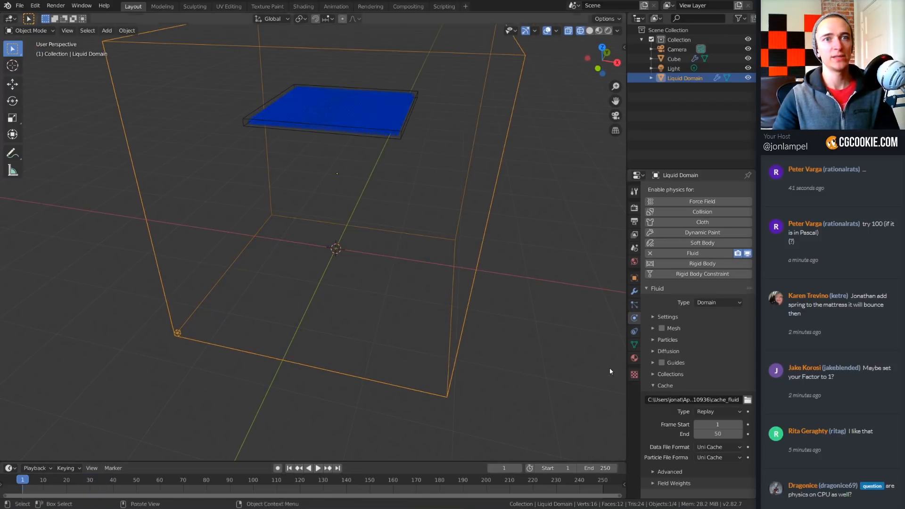
- Examine the liquid domain's resolution, time step, border collision and FLIP liquid settings, widening the properties area to read the full labels
left_click(679, 316)
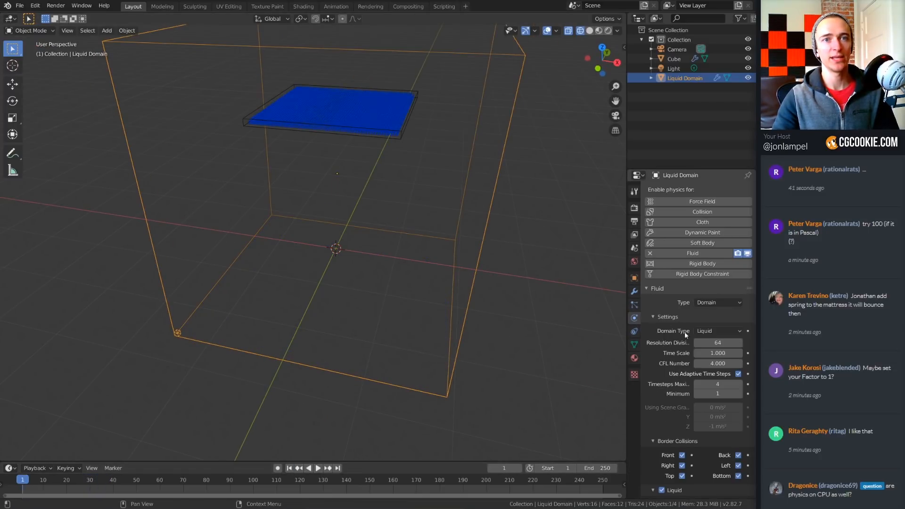
scroll(684, 334, "down", 2)
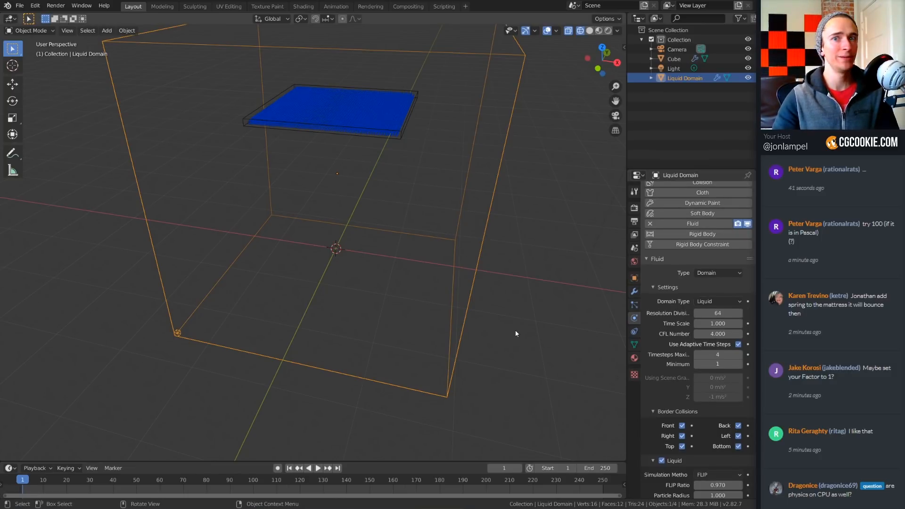
scroll(675, 296, "down", 2)
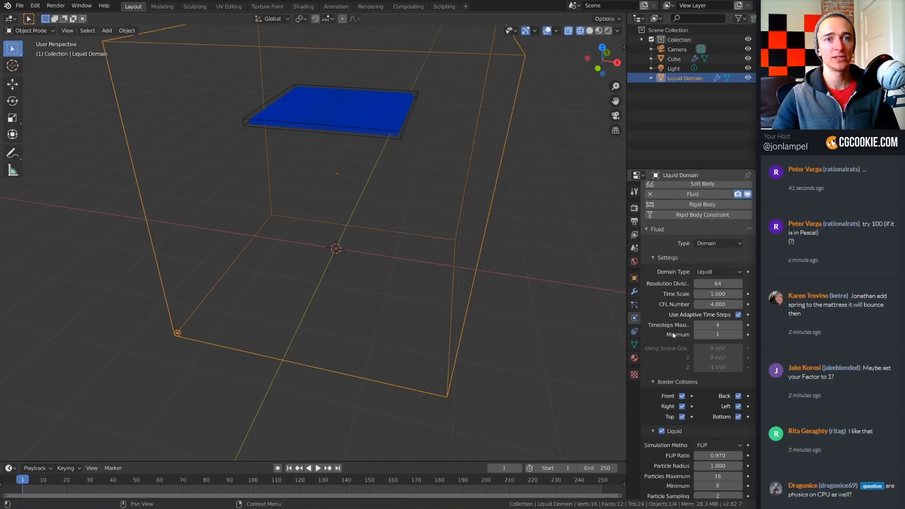
scroll(689, 306, "down", 3)
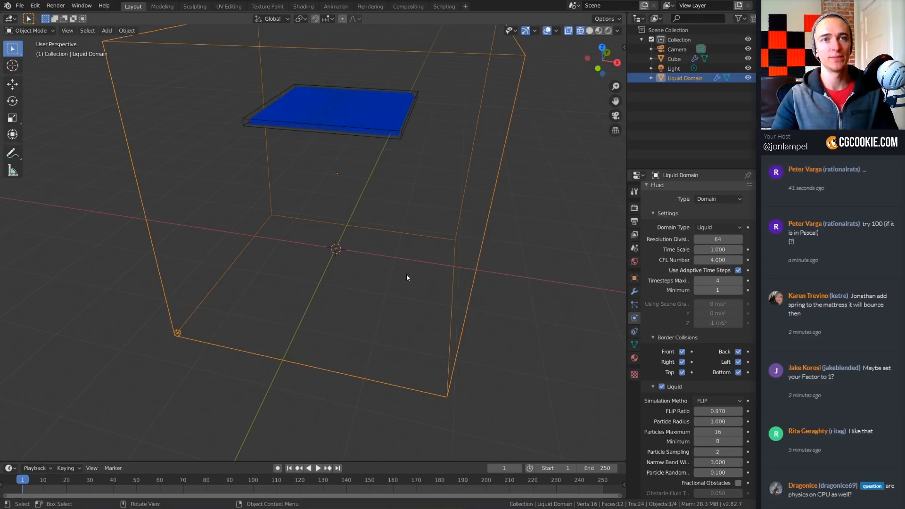
left_click(683, 338)
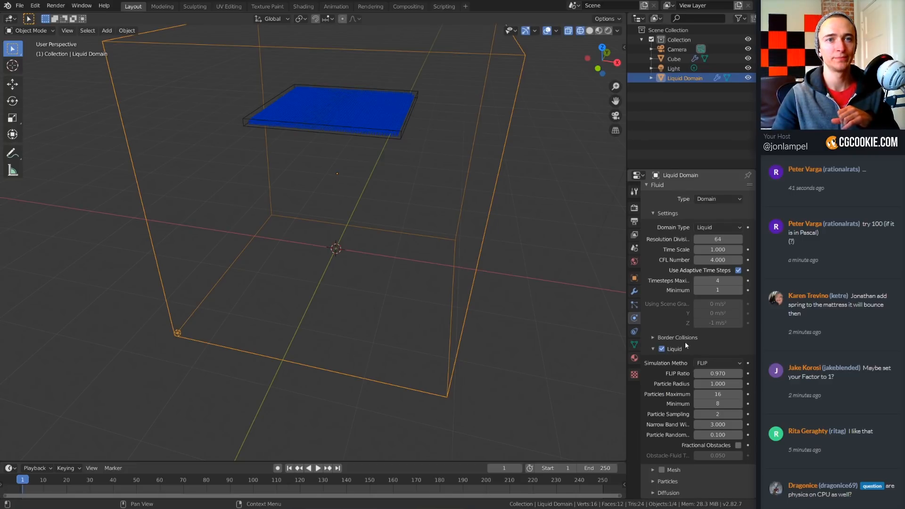
scroll(685, 341, "down", 2)
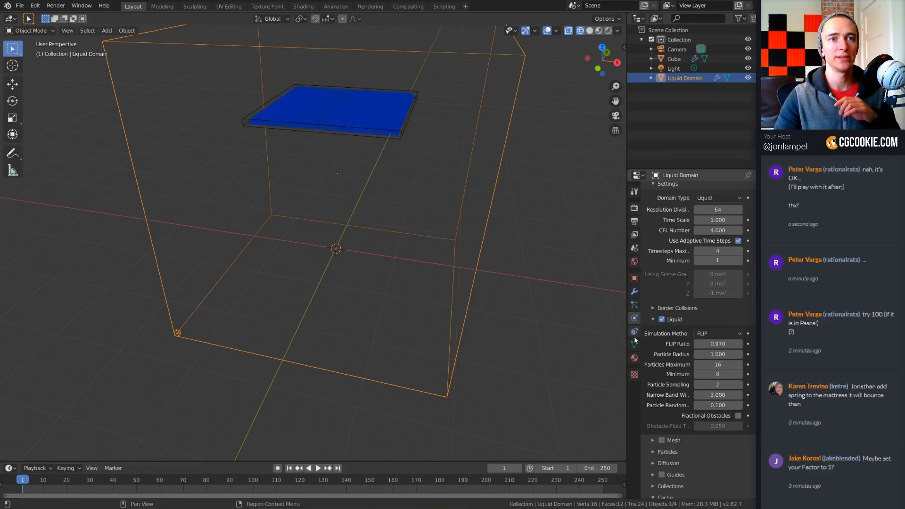
left_click_drag(626, 341, 598, 336)
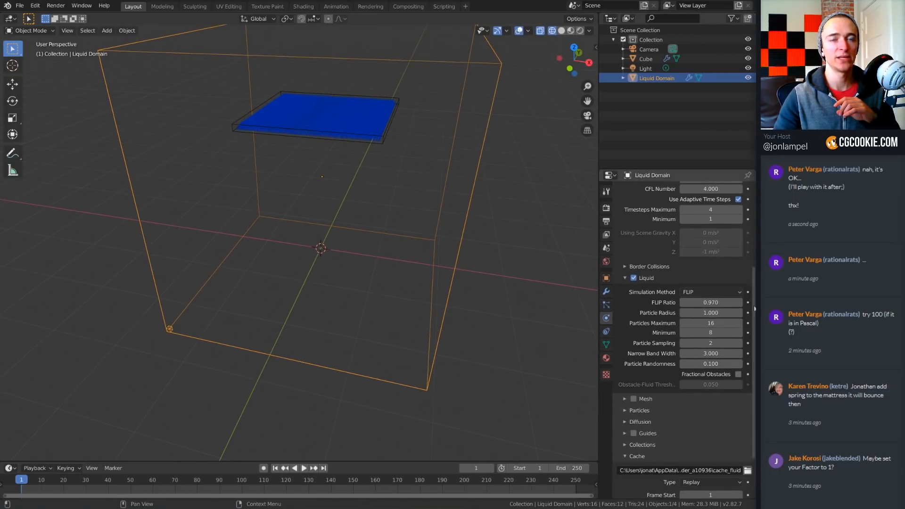
left_click(660, 279)
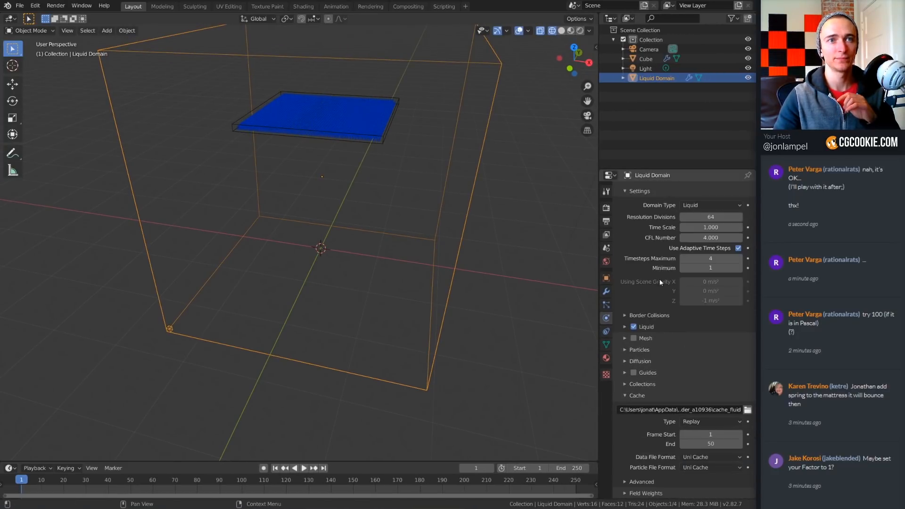
left_click(660, 326)
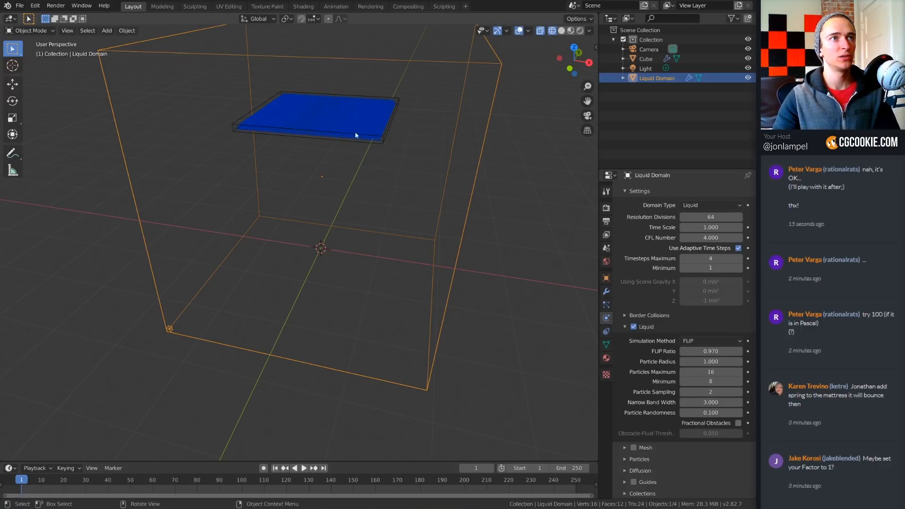
- Shrink the flow cube uniformly and stretch it along Z by a factor of about 27.5 into a taller block
left_click(376, 141)
middle_click_drag(379, 140, 441, 155)
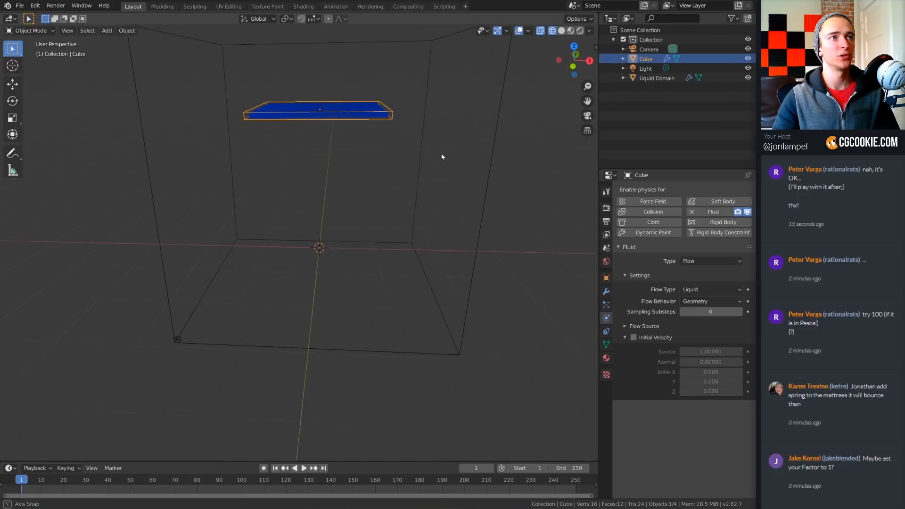
key("s")
left_click(405, 146)
key("s")
key("z")
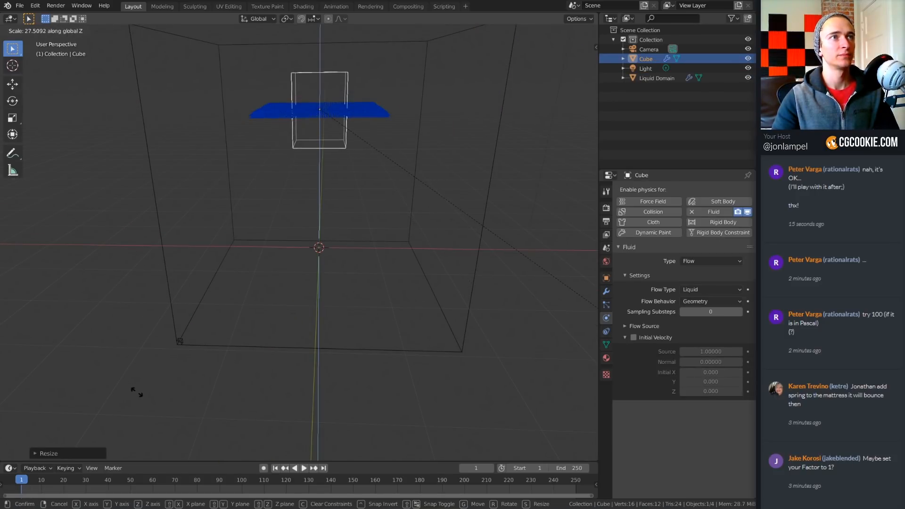
- Stretch the flow cube along the Z axis into a tall column and lower it inside the liquid domain
left_click(42, 218)
key("g")
key("z")
left_click(304, 369)
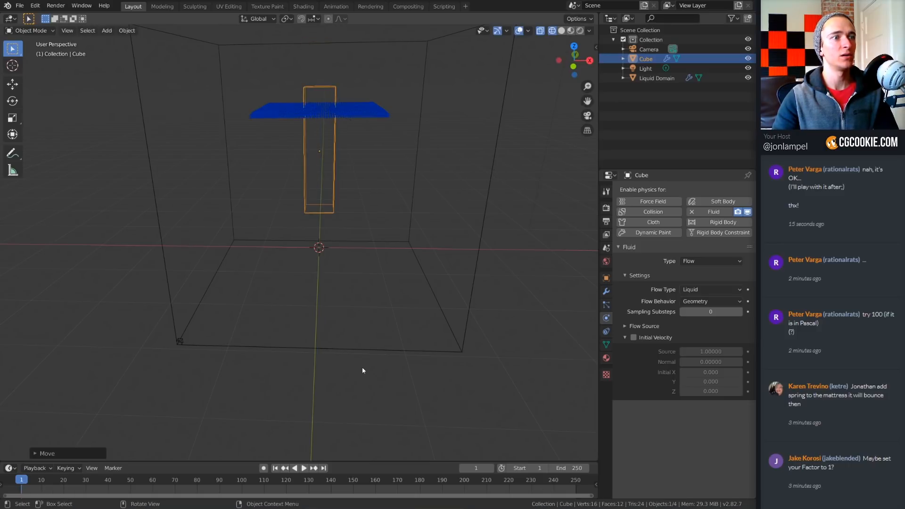
- Play the fluid simulation from frame 1 to check the reshaped flow object, and return to the first frame
key("space")
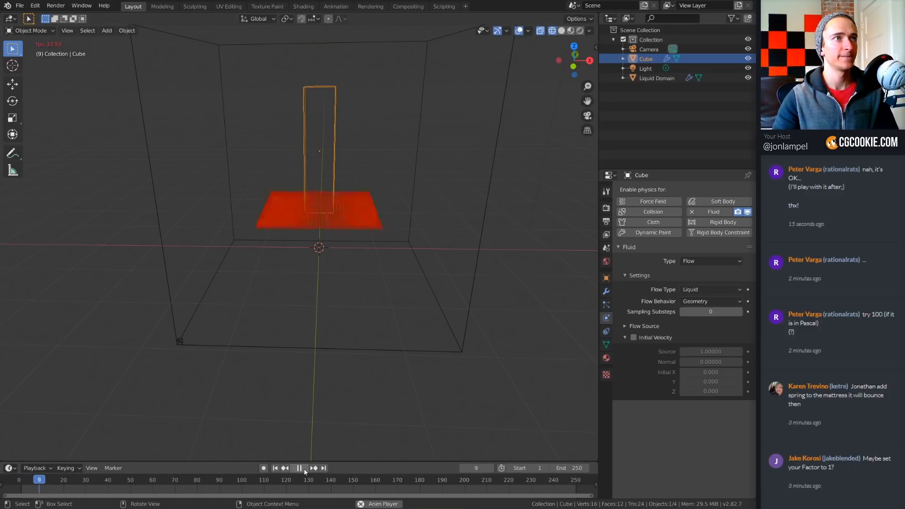
left_click(276, 468)
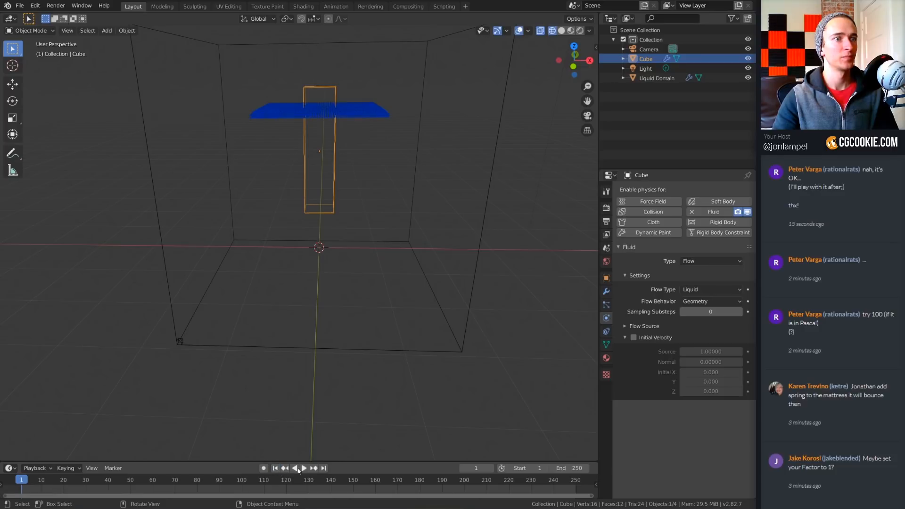
left_click(304, 469)
left_click(305, 469)
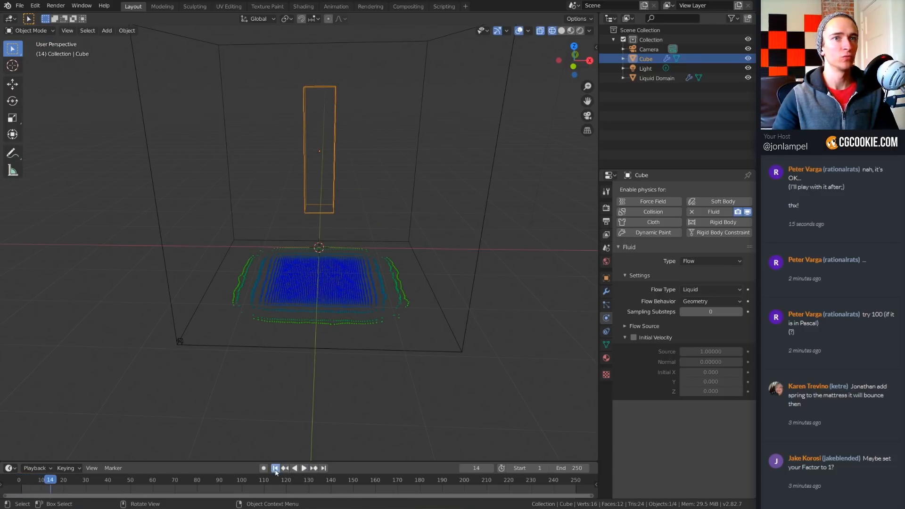
left_click(275, 468)
- Refresh the liquid domain's simulation by changing its Resolution Divisions and returning the value to 64
left_click(490, 185)
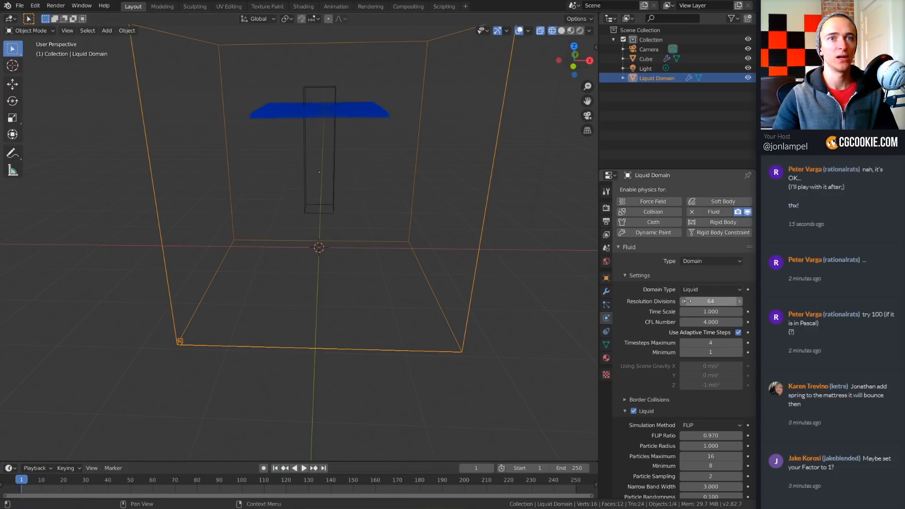
double_click(711, 301)
type("62")
key("Return")
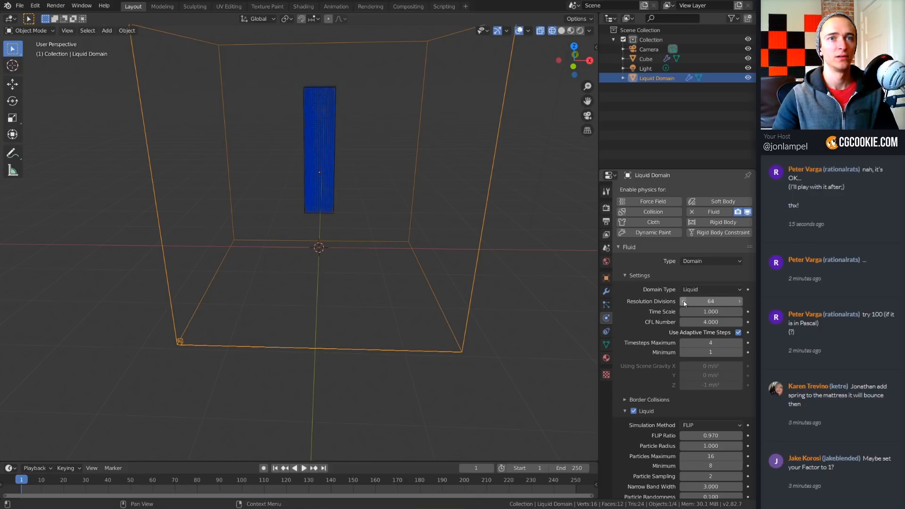
left_click(739, 301)
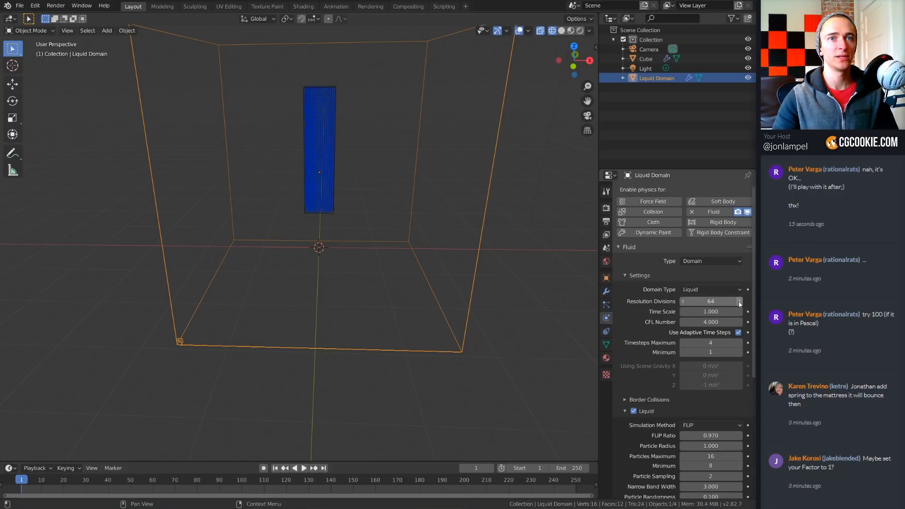
left_click(739, 302)
left_click(684, 301)
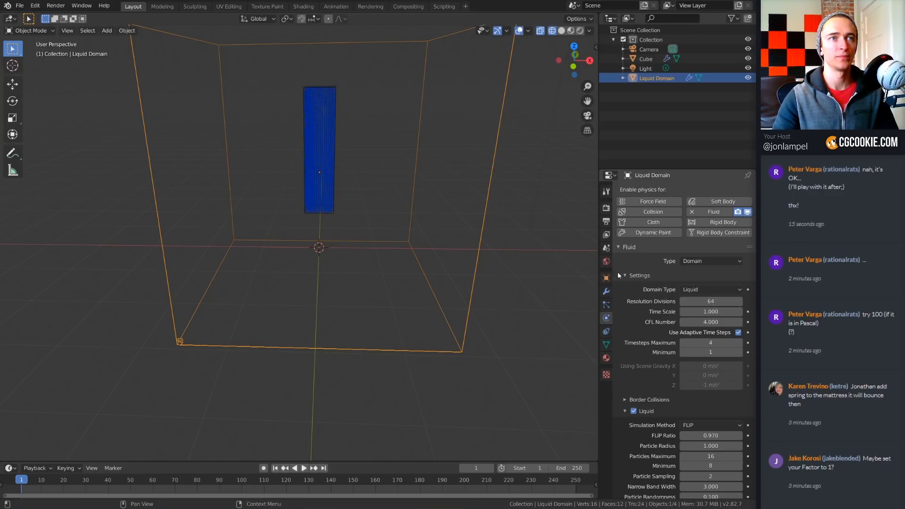
- Play the refreshed simulation to frame 20 and inspect the splashing particles from several angles
left_click(303, 468)
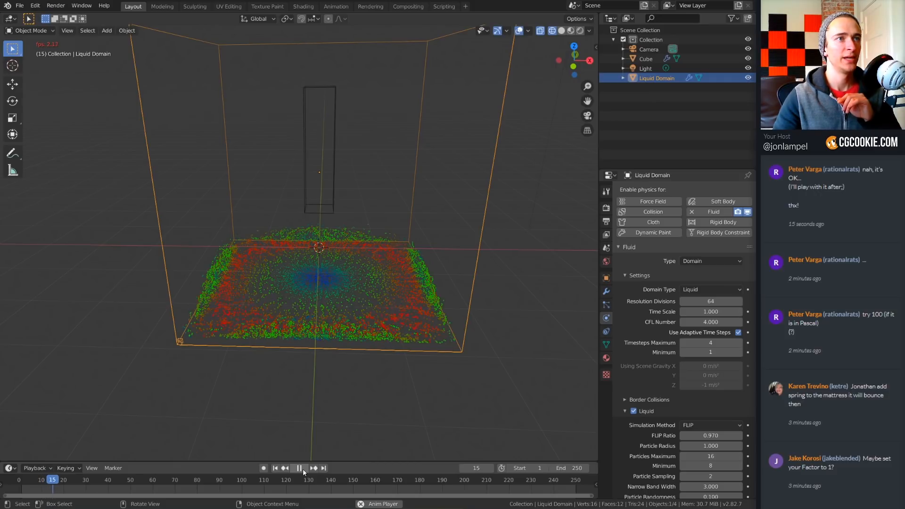
left_click(303, 468)
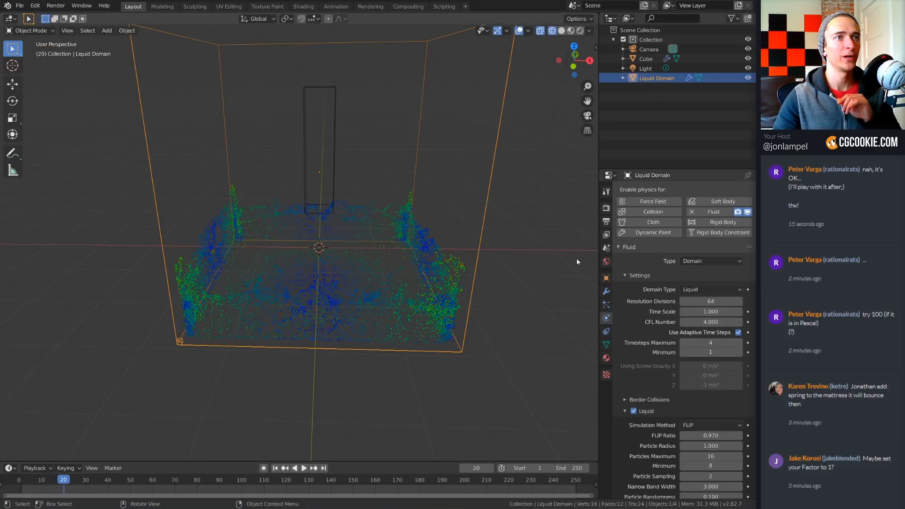
middle_click_drag(575, 258, 414, 318)
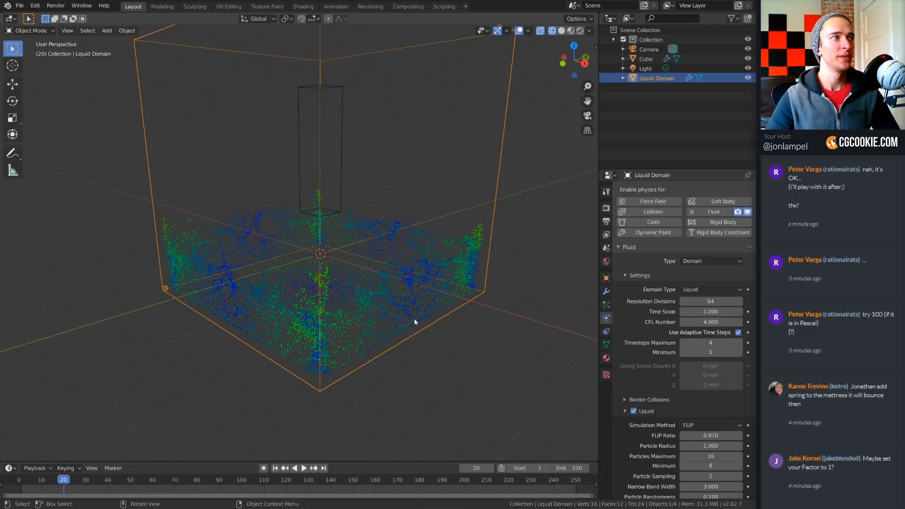
middle_click_drag(460, 299, 445, 287)
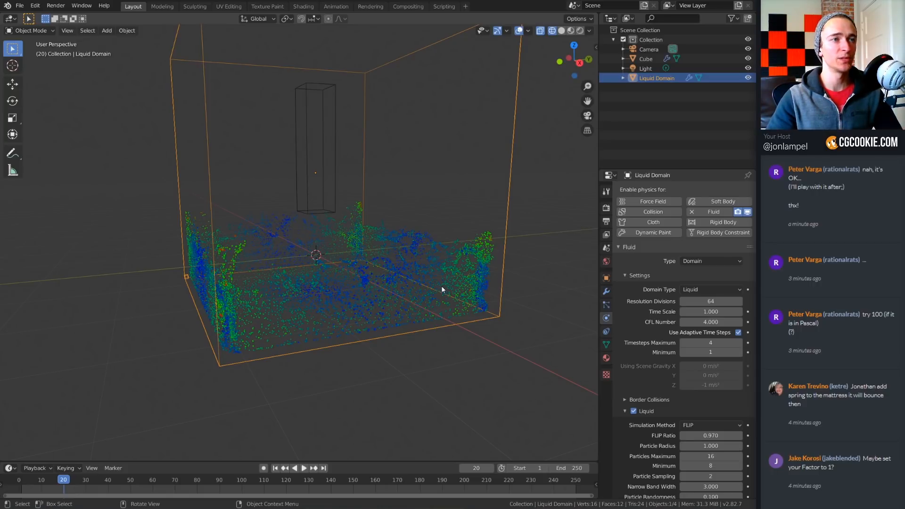
middle_click_drag(446, 299, 474, 310)
scroll(474, 311, "up", 2)
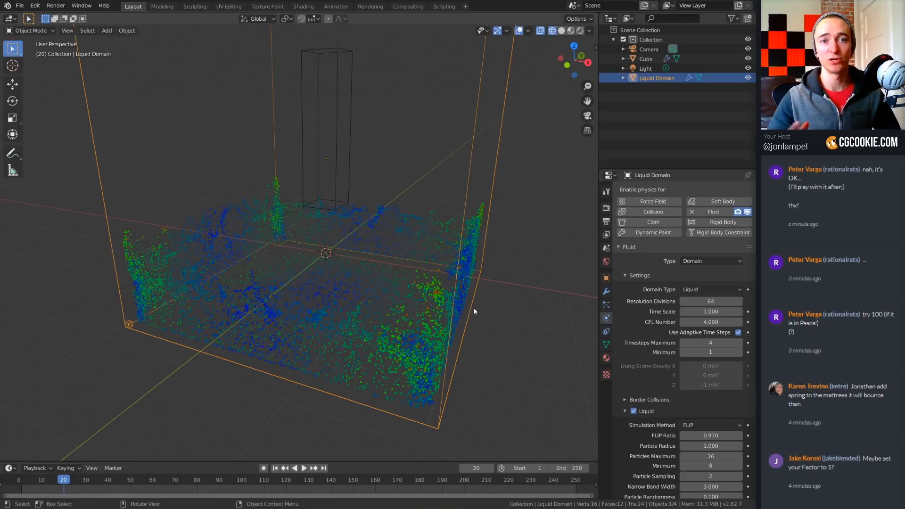
- Set the liquid domain's cache type to Modular
scroll(653, 334, "down", 2)
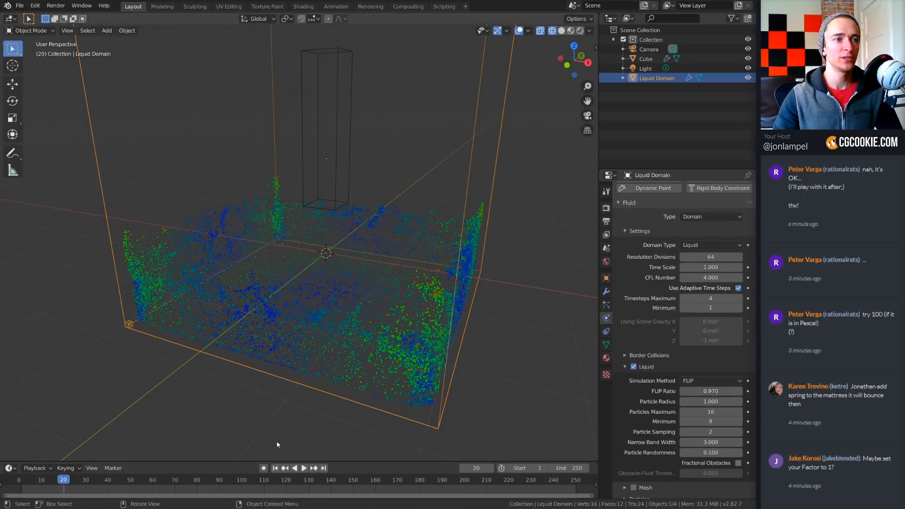
scroll(658, 465, "down", 2)
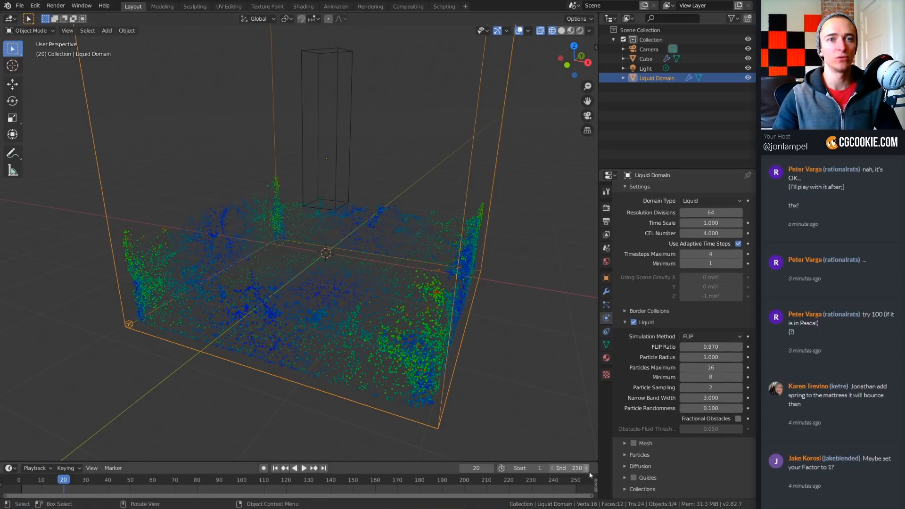
scroll(657, 477, "up", 4)
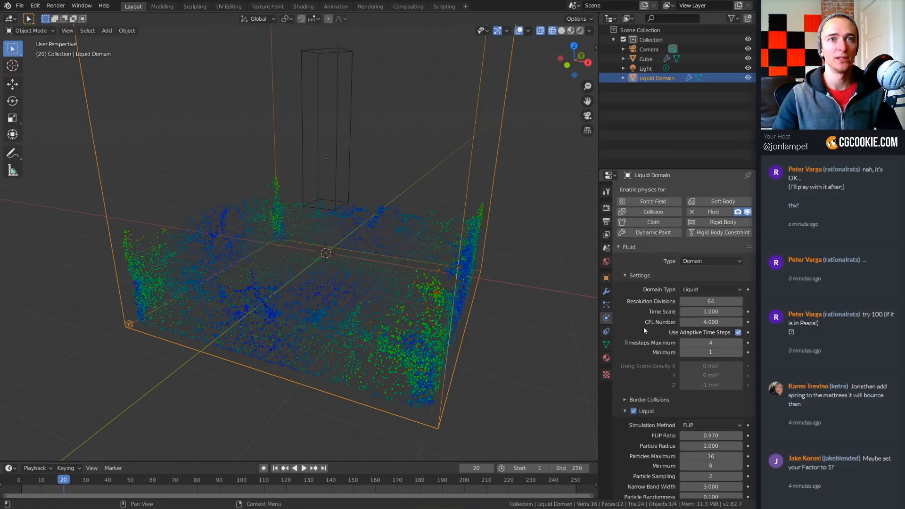
scroll(657, 296, "down", 8)
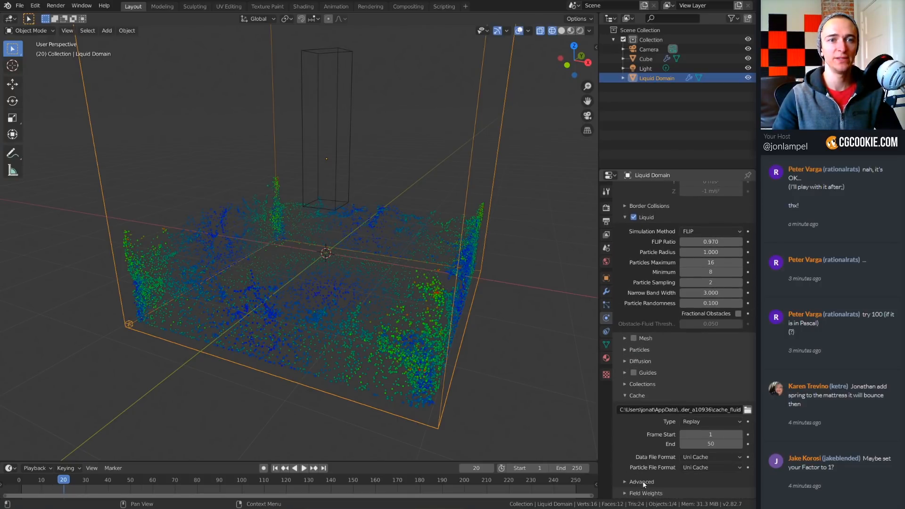
scroll(663, 368, "up", 8)
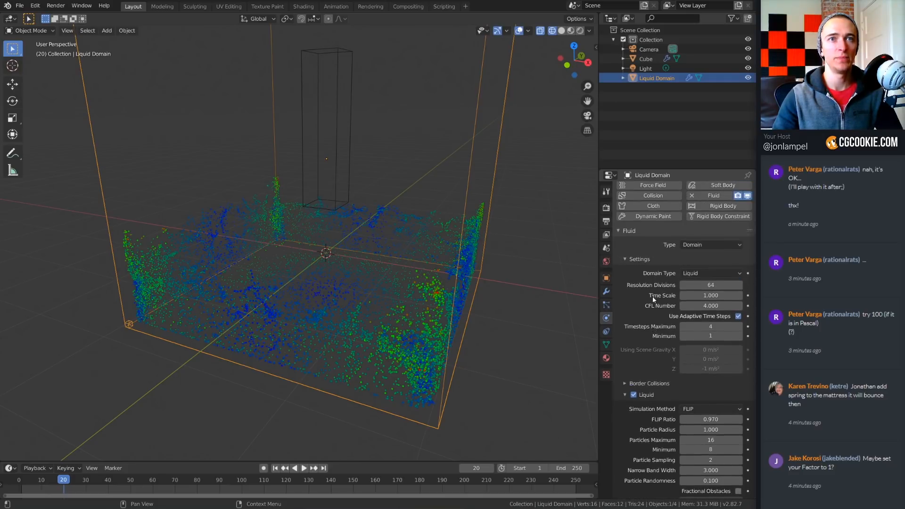
scroll(658, 311, "down", 8)
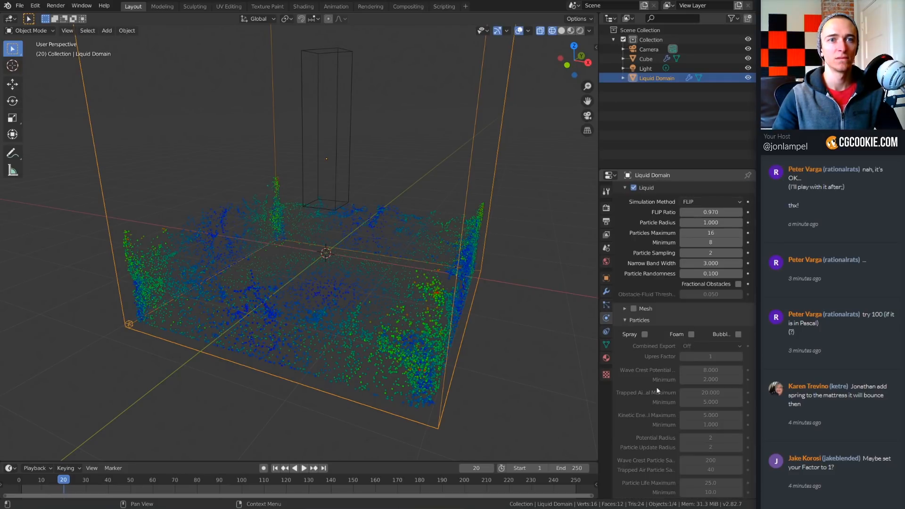
scroll(660, 333, "up", 8)
scroll(661, 332, "down", 8)
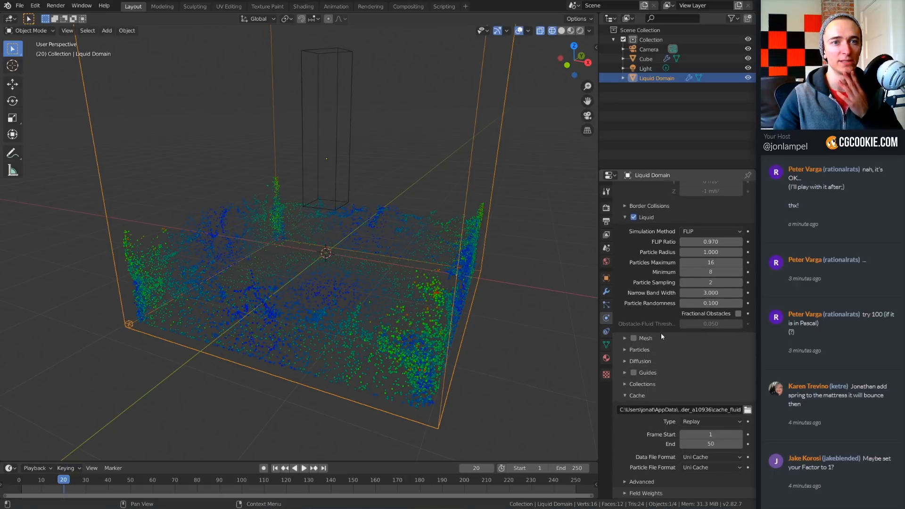
left_click(711, 421)
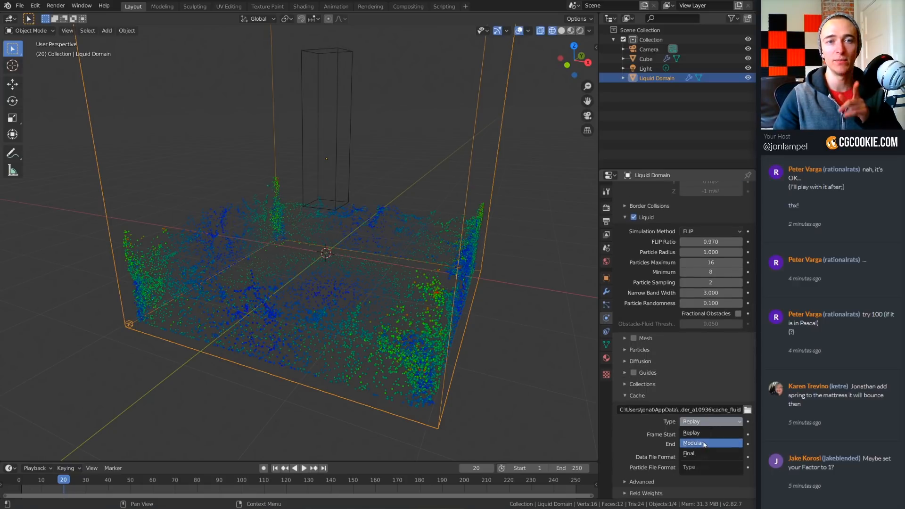
left_click(704, 436)
- Bake the liquid domain's simulation data and pause the bake at frame 24
scroll(693, 330, "up", 5)
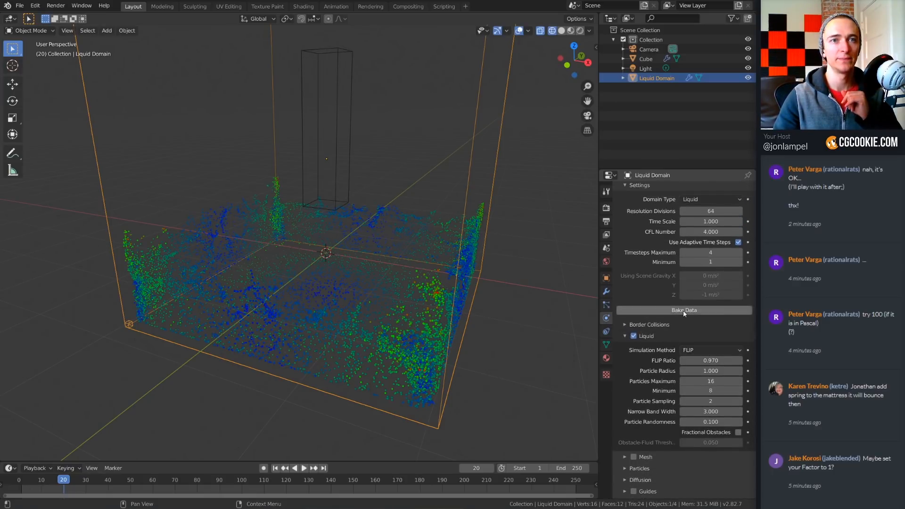
left_click(682, 310)
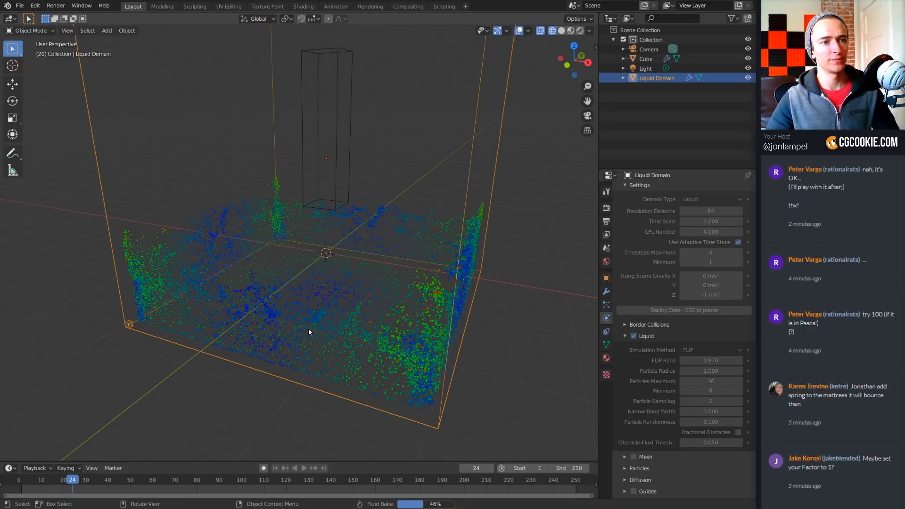
key("Escape")
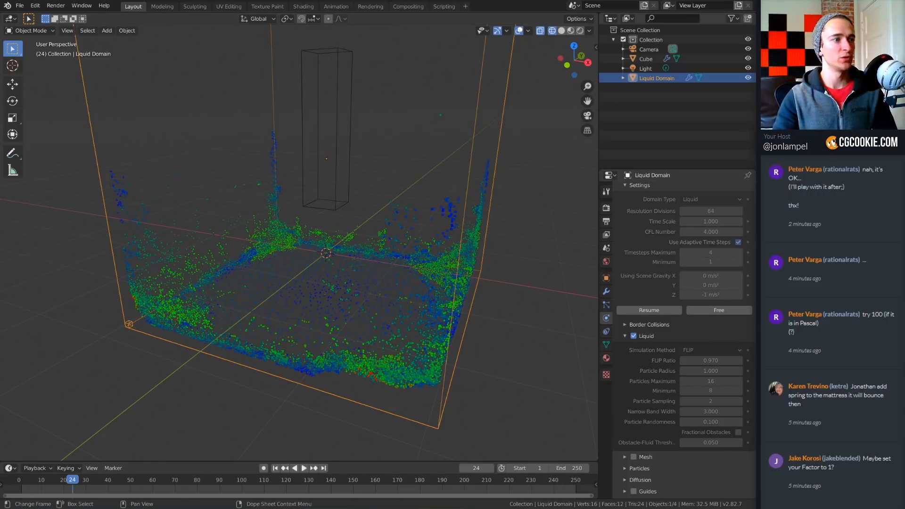
- Review the baked liquid by playing it from the first frame and scrubbing the timeline to frame 19
left_click_drag(125, 460, 125, 458)
left_click_drag(73, 477, 51, 480)
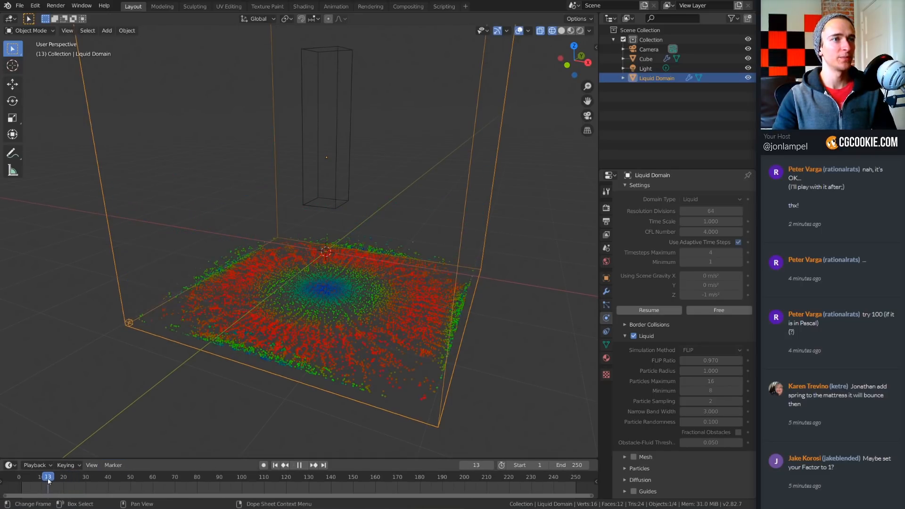
left_click(300, 465)
left_click(299, 466)
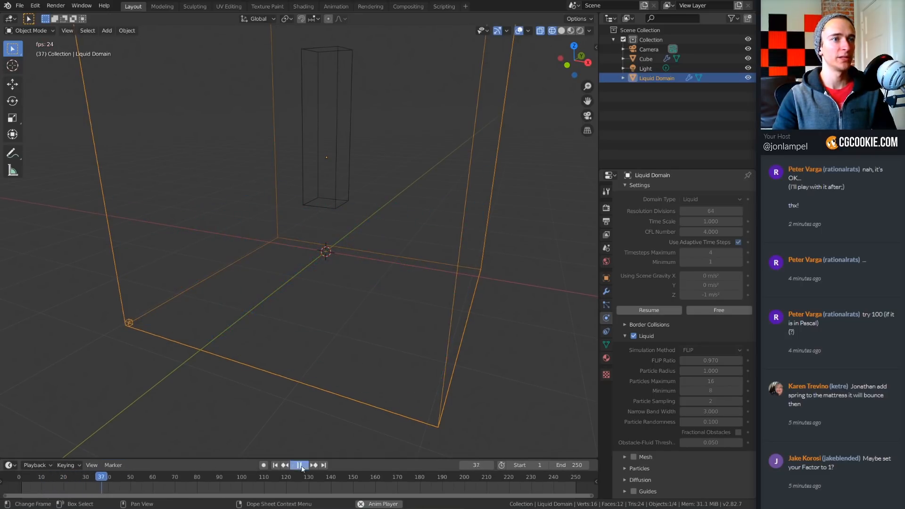
left_click(276, 465)
left_click(306, 464)
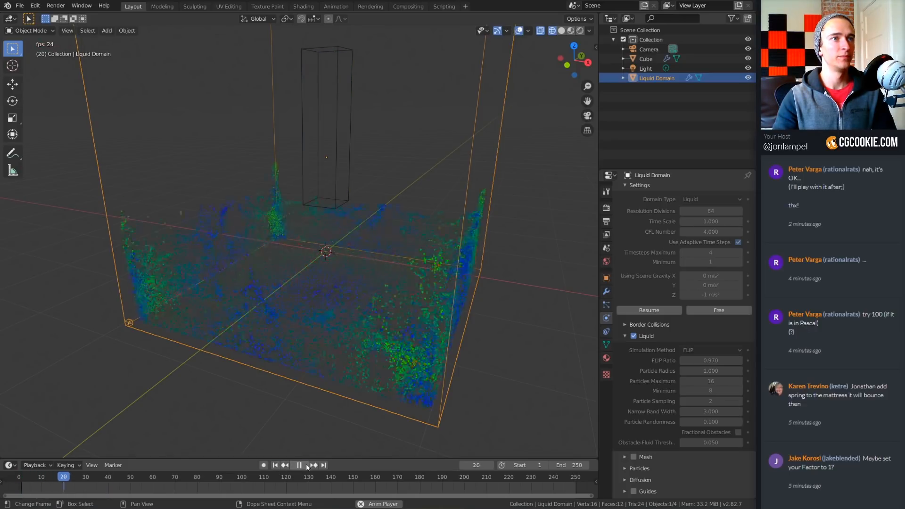
left_click(307, 466)
left_click(276, 465)
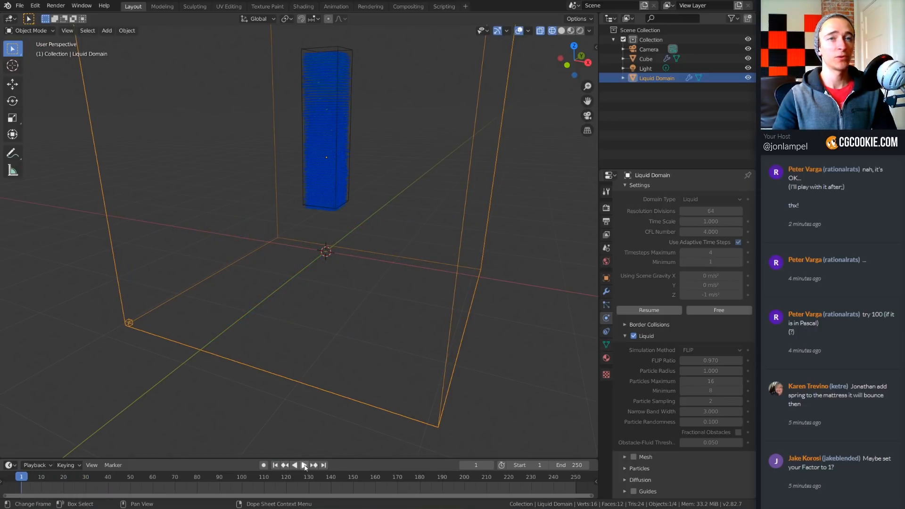
left_click(305, 465)
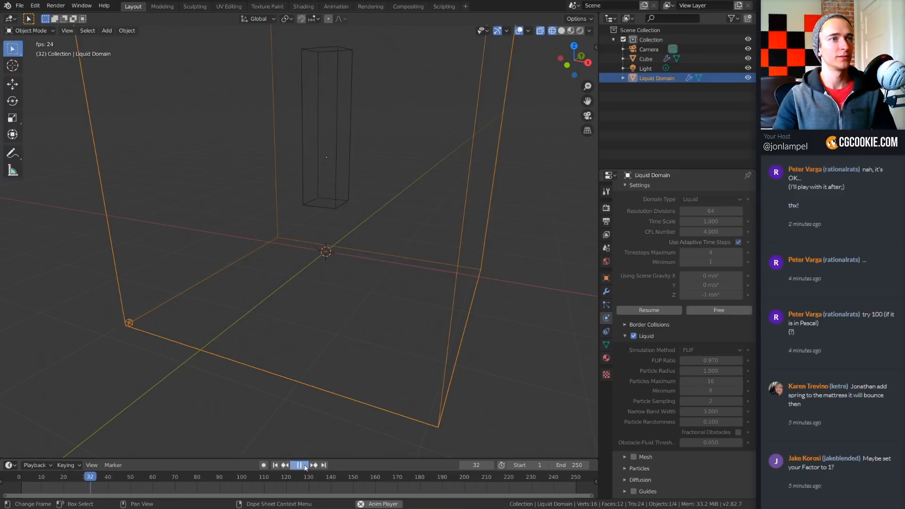
mouse_move(45, 478)
left_mouse_down()
mouse_move(37, 480)
mouse_move(62, 480)
left_mouse_up()
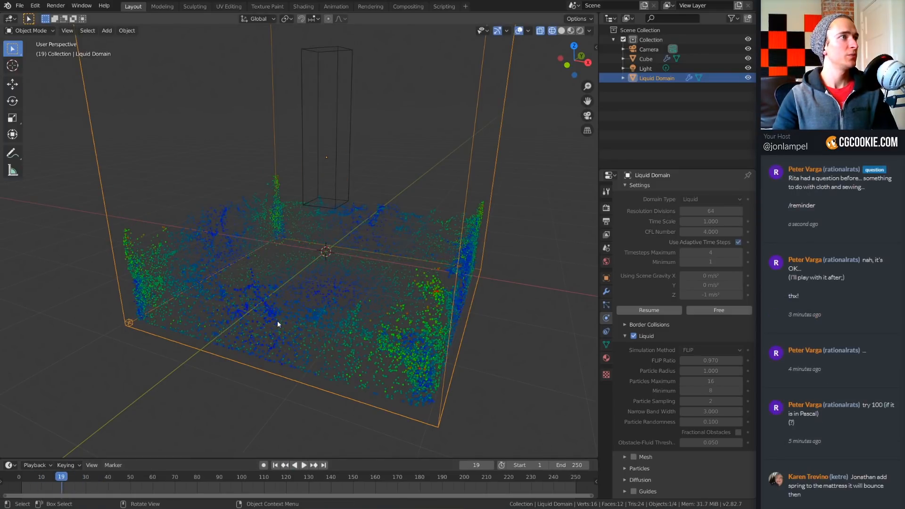
- Enable the liquid domain's Mesh option with an Upres Factor of 1 and bake the mesh
scroll(683, 333, "down", 1)
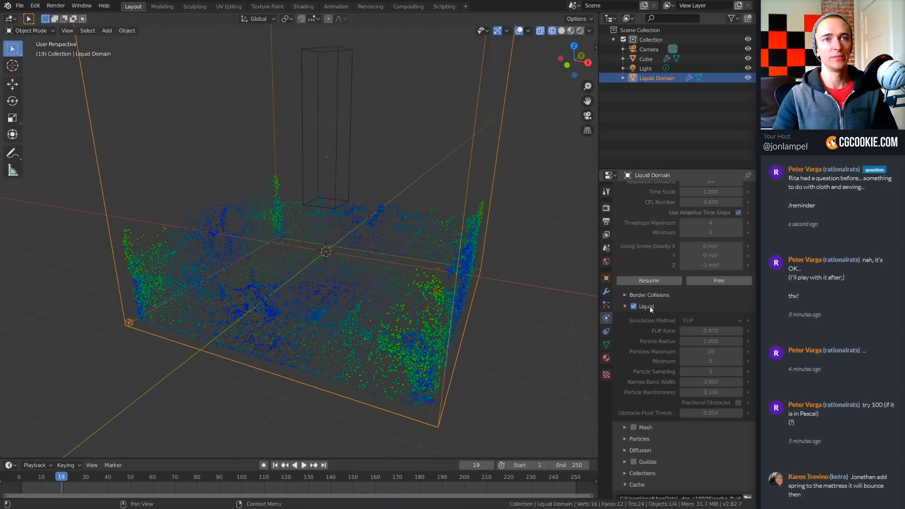
left_click(654, 325)
left_click(633, 338)
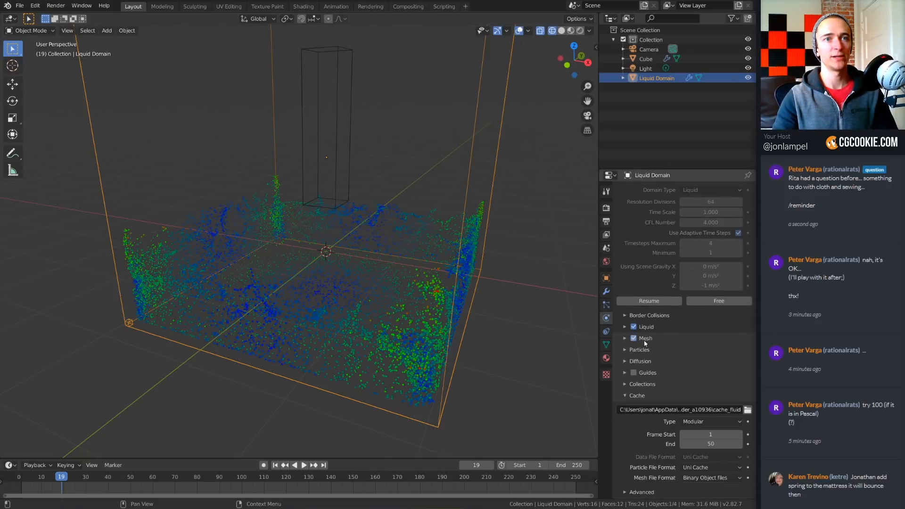
left_click(662, 337)
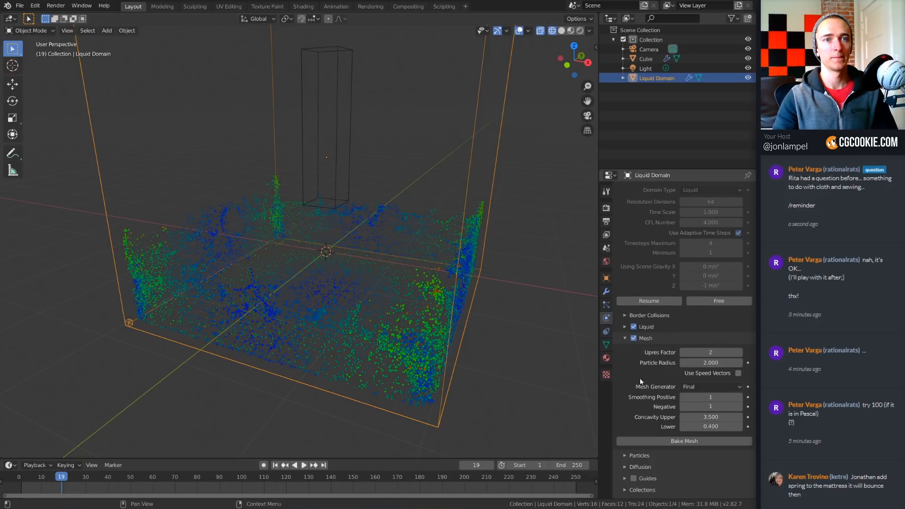
left_click(682, 352)
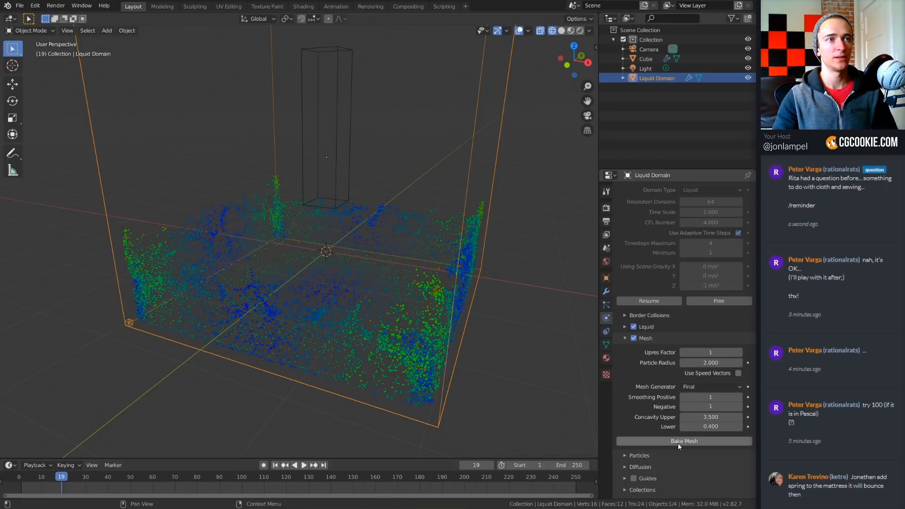
left_click(678, 444)
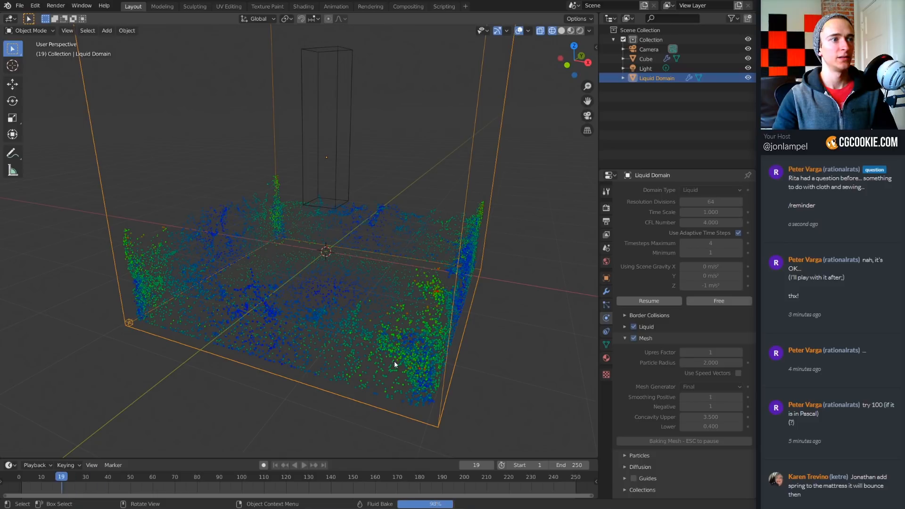
- Show the baked liquid mesh in solid shading and play it from the first frame
middle_click_drag(341, 303, 326, 310)
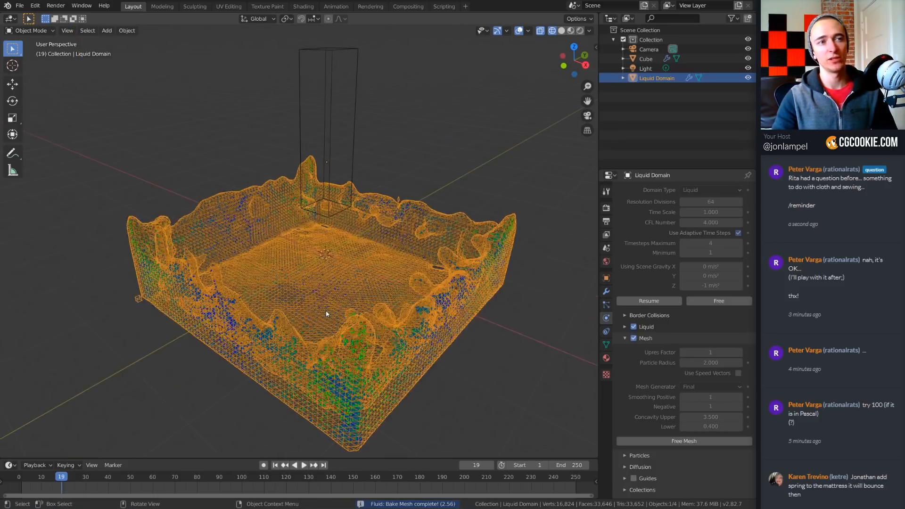
key("z")
left_click(328, 291)
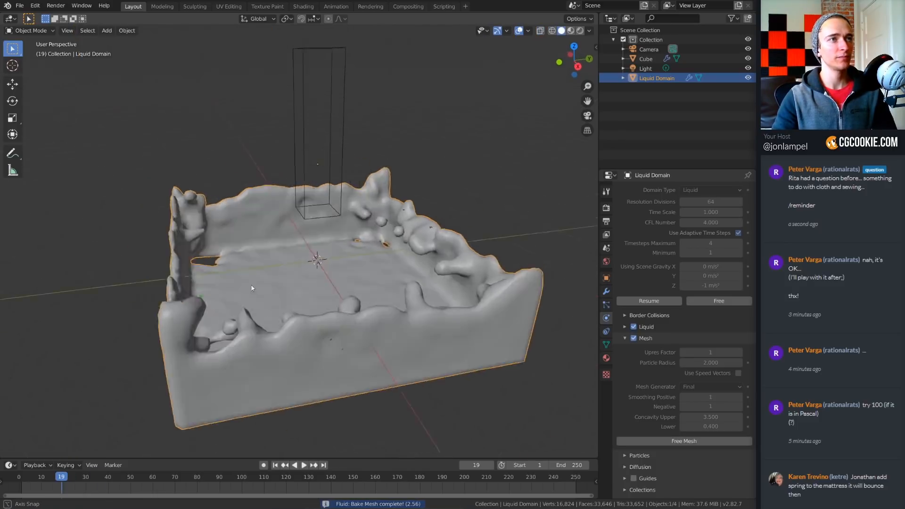
mouse_move(64, 481)
left_mouse_down()
mouse_move(24, 480)
mouse_move(75, 479)
mouse_move(53, 479)
left_mouse_up()
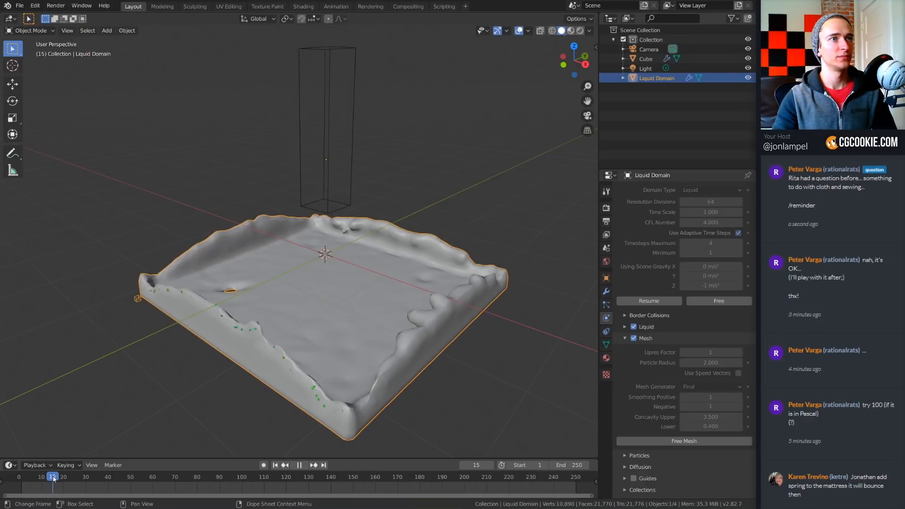
left_click(277, 465)
left_click(304, 465)
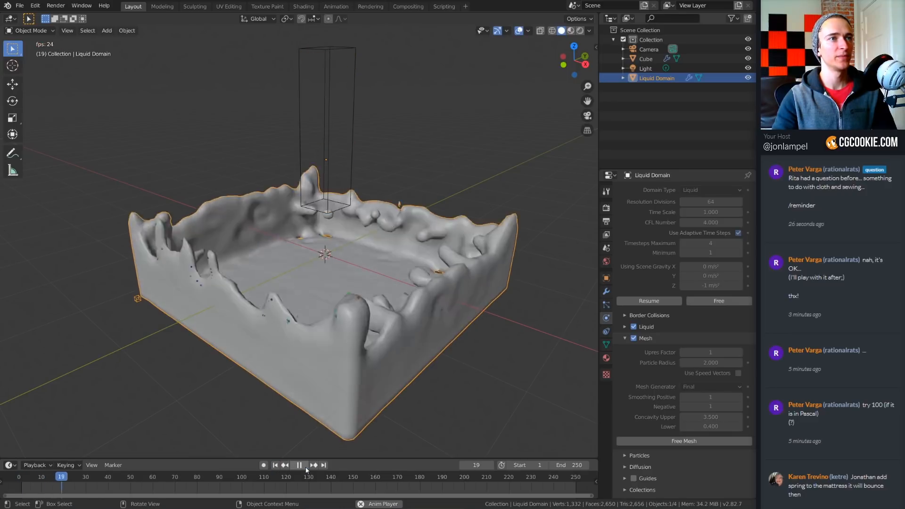
- Examine the splashing liquid mesh from another angle at frame 23 and go back to frame 19
middle_click_drag(325, 254, 302, 250)
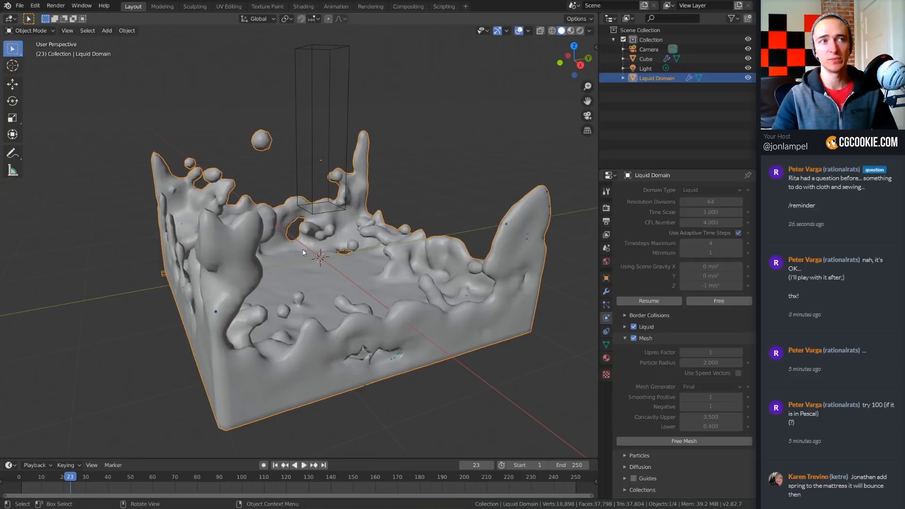
middle_click_drag(364, 251, 347, 252)
middle_click_drag(305, 297, 291, 300, "shift")
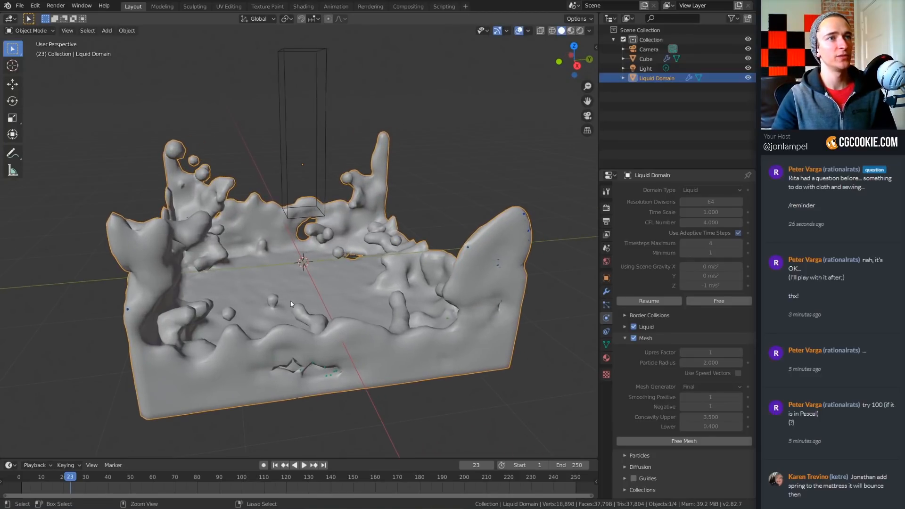
scroll(290, 300, "up", 4, "alt")
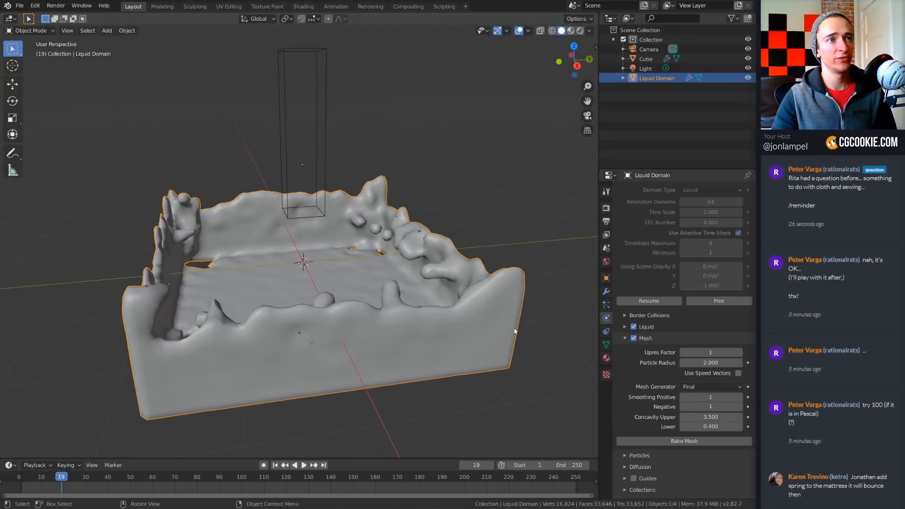
- Replay the liquid mesh from the first frame to frame 27 and scrub back to frame 13
key("ctrl+z")
left_click(276, 467)
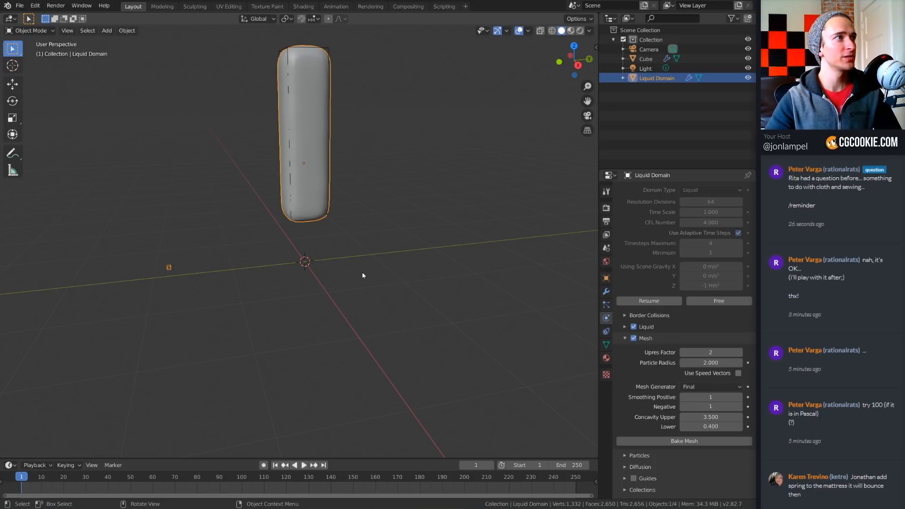
middle_click_drag(405, 270, 349, 398)
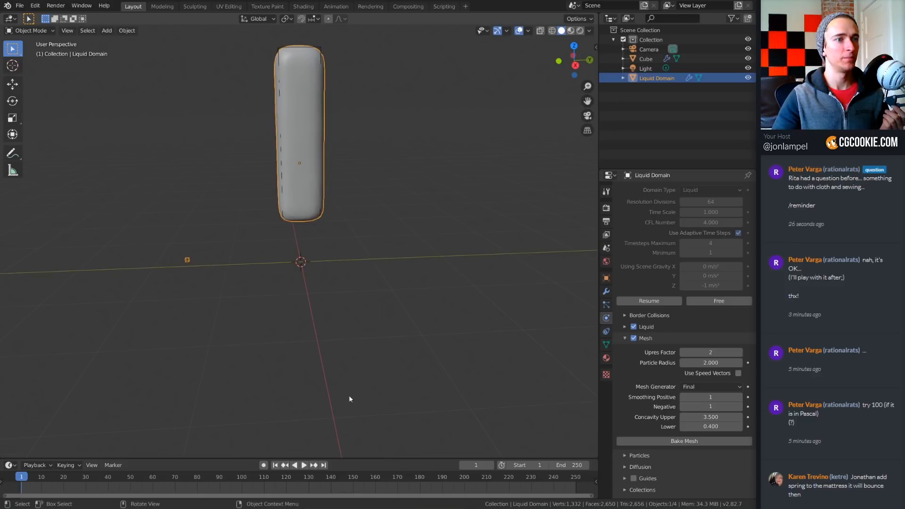
left_click(305, 469)
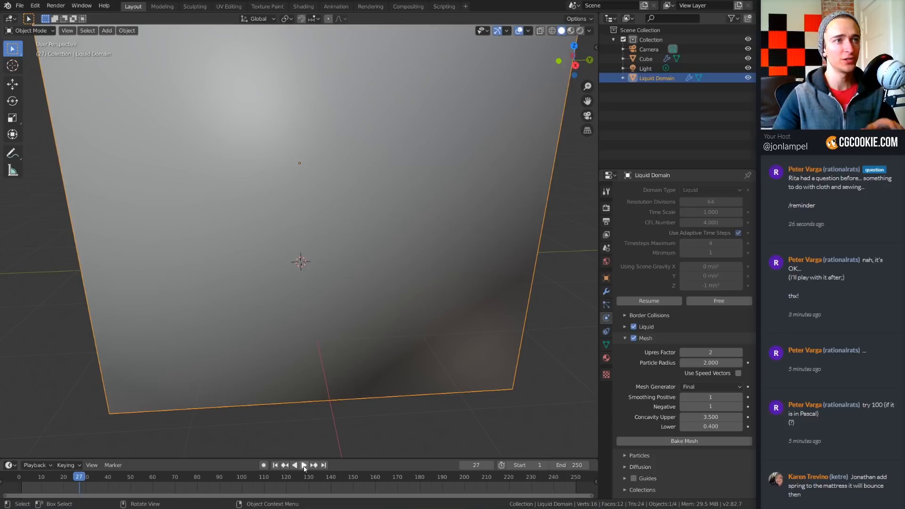
left_click(304, 466)
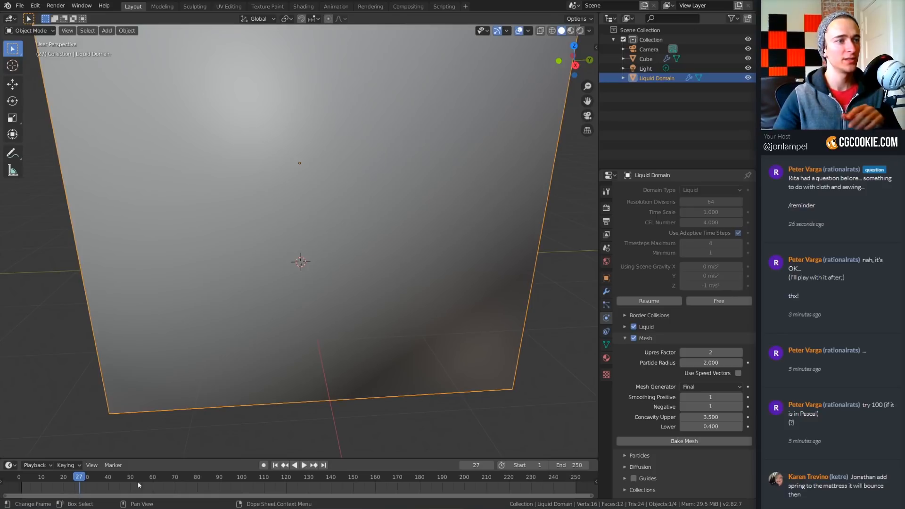
left_click_drag(81, 479, 48, 482)
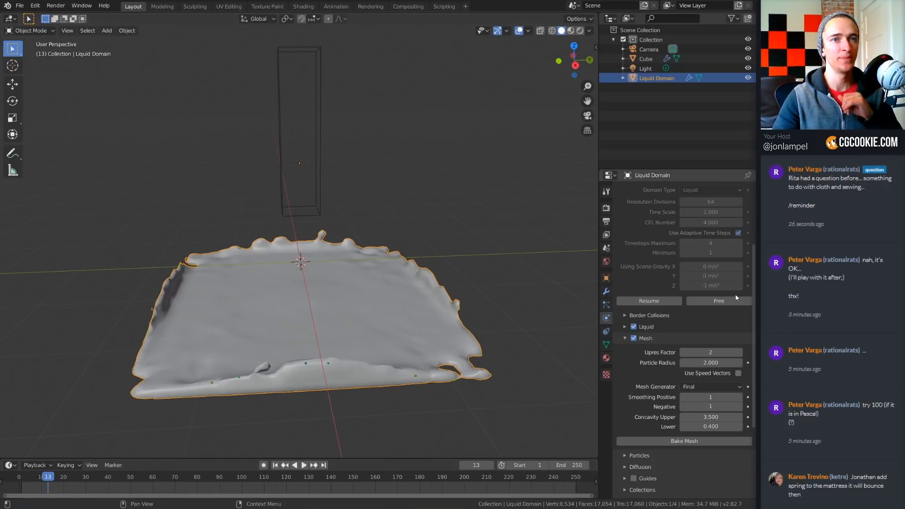
- Review the liquid domain's Mesh settings and its Spray, Foam and Bubbles particle settings
scroll(674, 330, "down", 2)
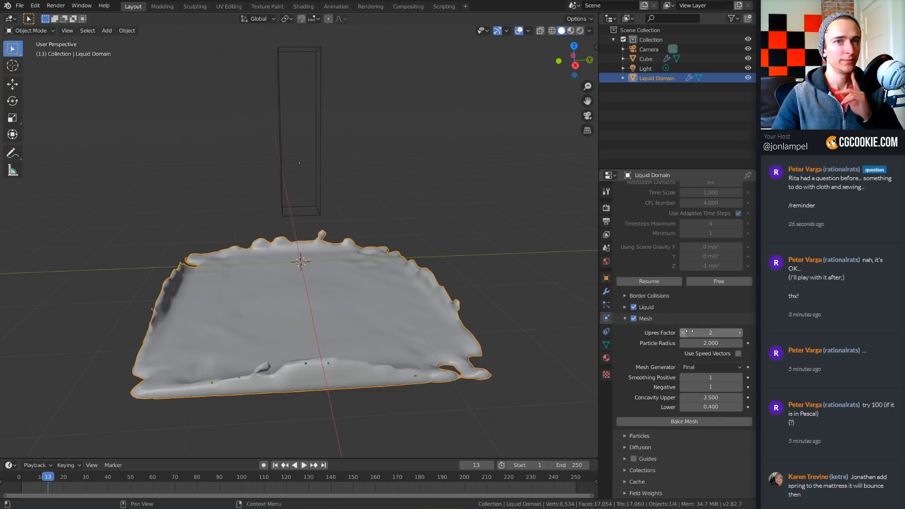
middle_click_drag(386, 318, 408, 315)
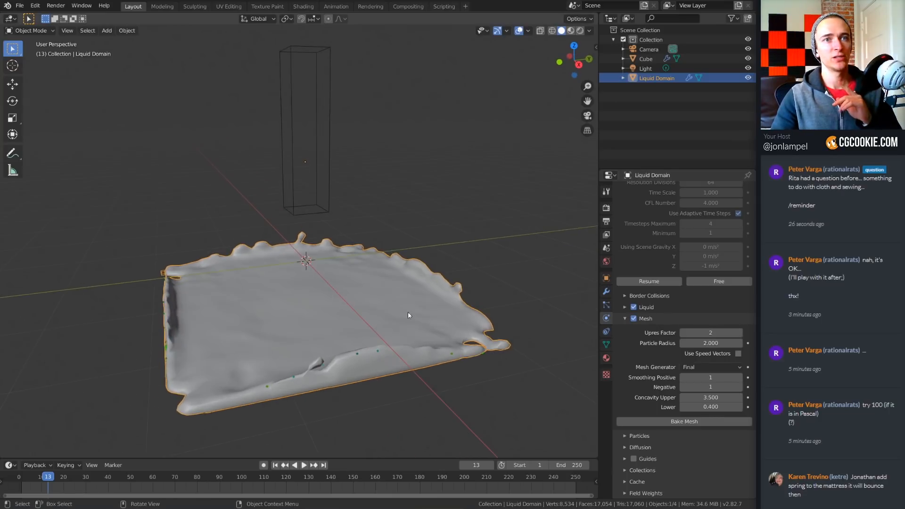
left_click(655, 317)
left_click(637, 433)
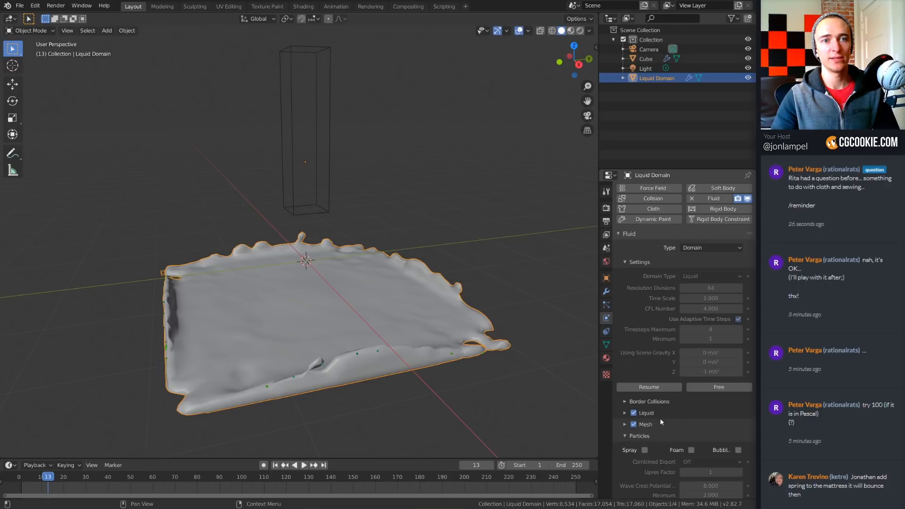
scroll(660, 417, "down", 6)
scroll(641, 306, "down", 2)
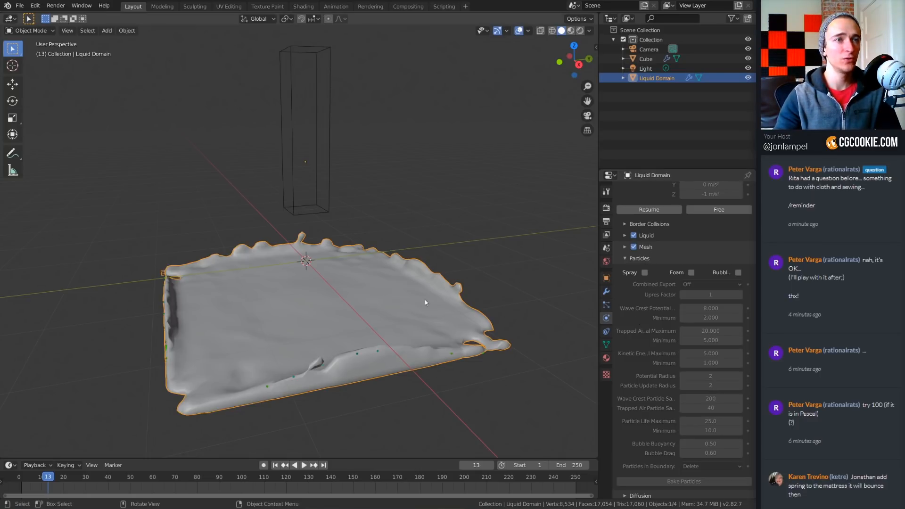
scroll(716, 324, "down", 3)
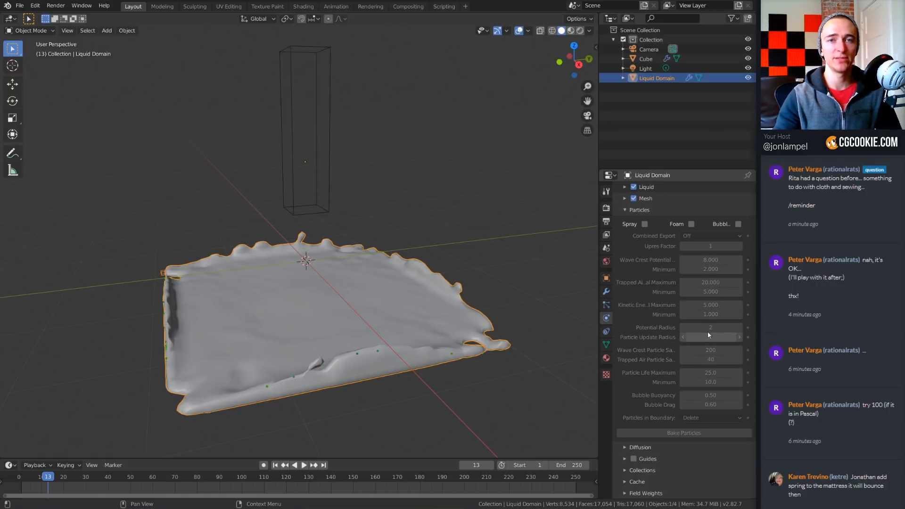
left_click(646, 212)
- Review the liquid domain's Diffusion viscosity settings and its Guides settings
left_click(650, 447)
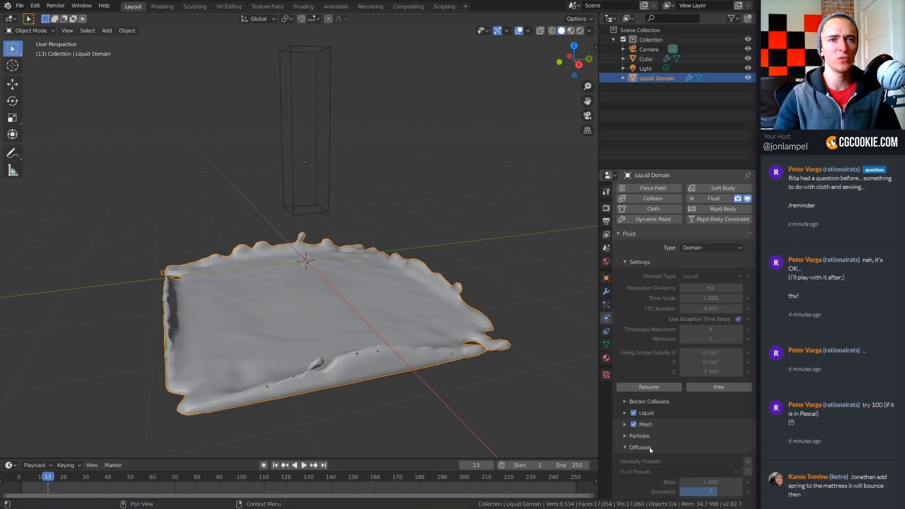
scroll(651, 449, "down", 4)
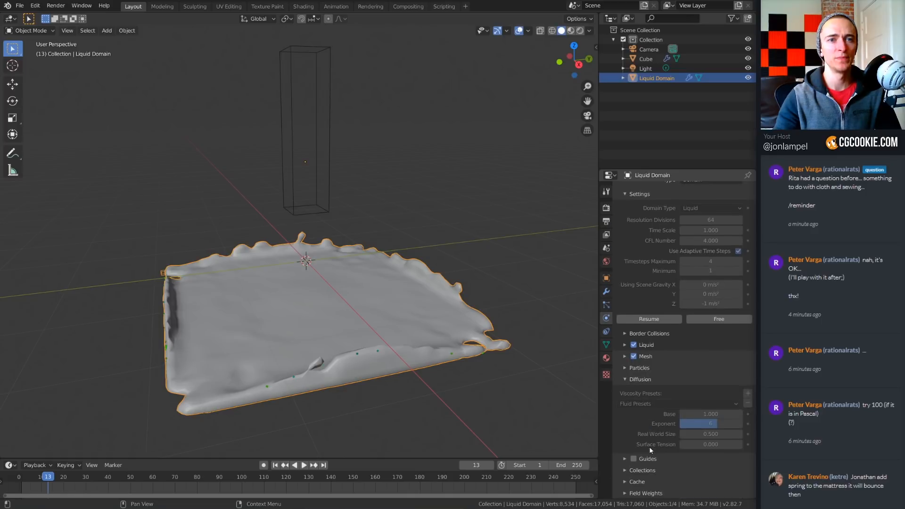
left_click(662, 378)
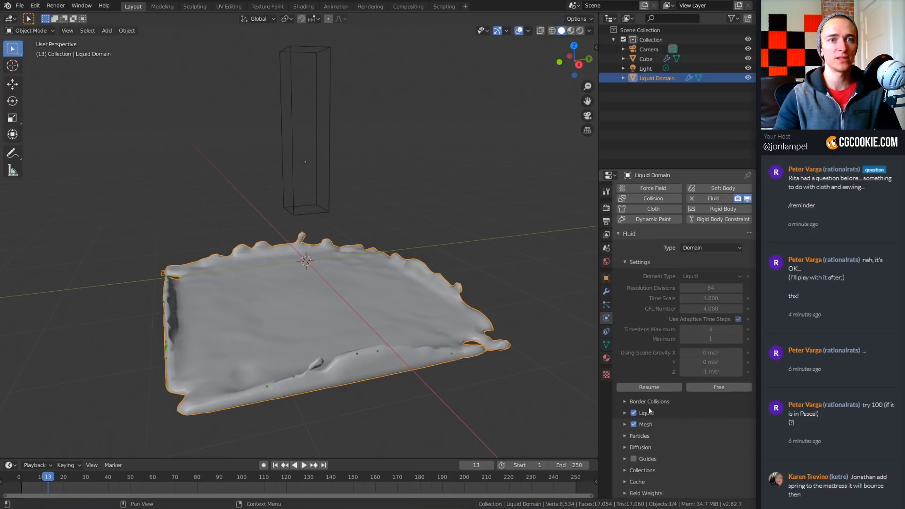
left_click(658, 453)
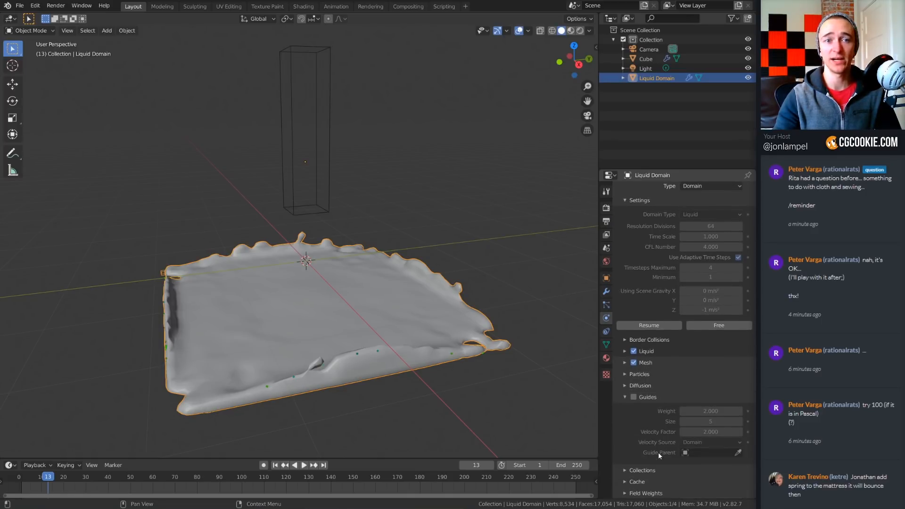
left_click(681, 399)
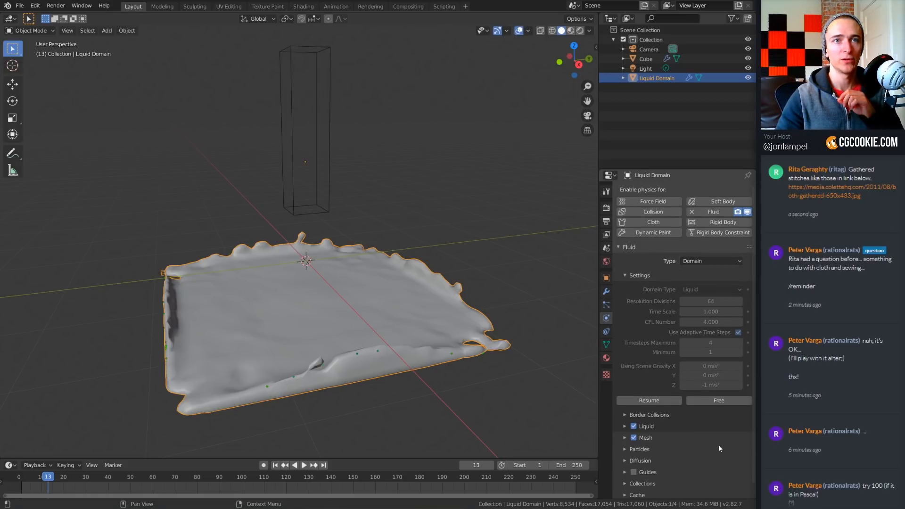
- Undo the liquid domain's mesh changes until its Mesh option is off, and switch the viewport to wireframe shading
key("ctrl+z")
key("ctrl+z")
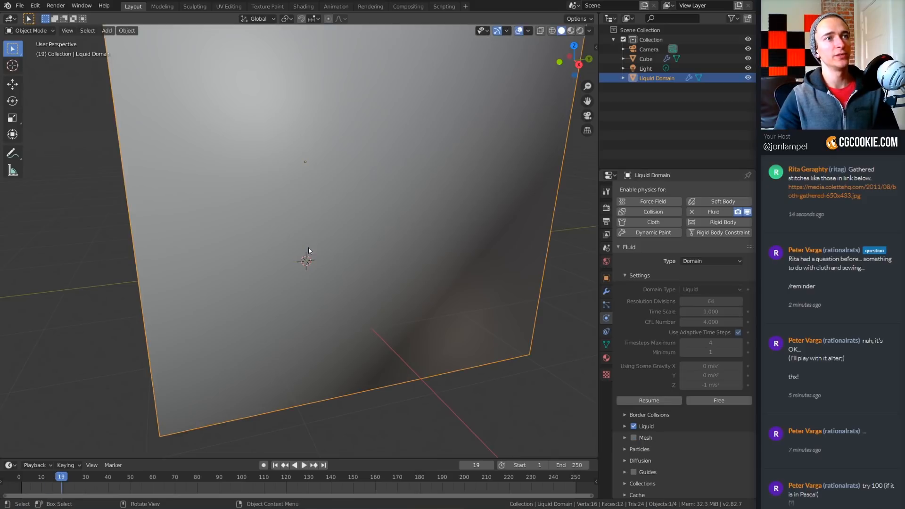
scroll(308, 251, "down", 5)
key("z")
left_click(188, 288)
middle_click_drag(349, 322, 288, 297)
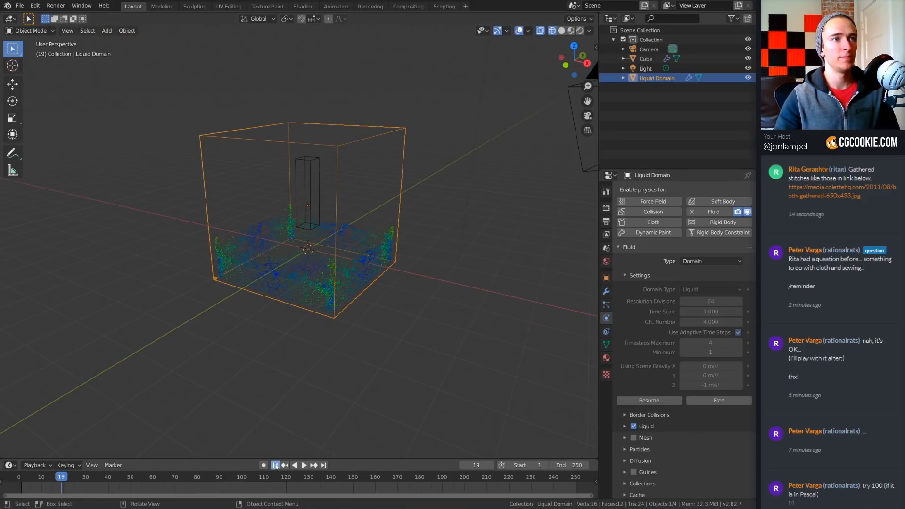
- Return to the first frame and free the liquid domain's baked simulation data
left_click(276, 465)
middle_click_drag(325, 307, 326, 306)
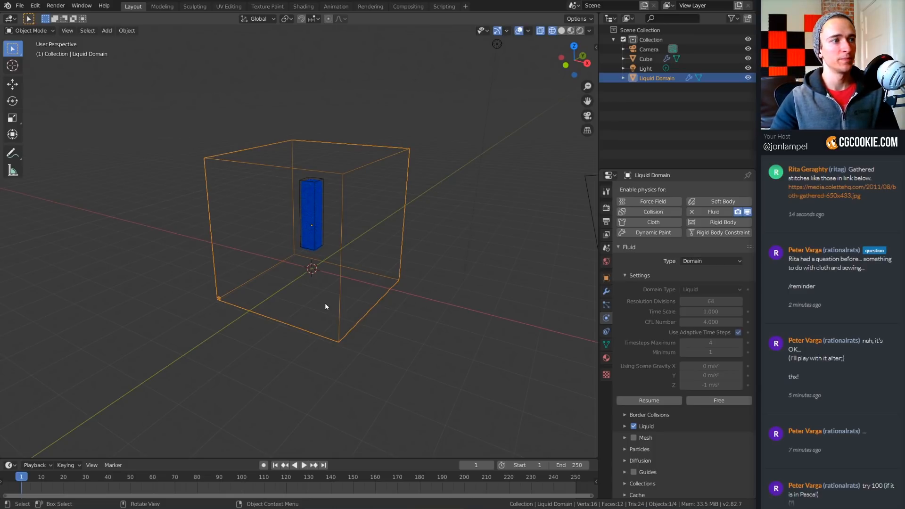
scroll(327, 302, "up", 4)
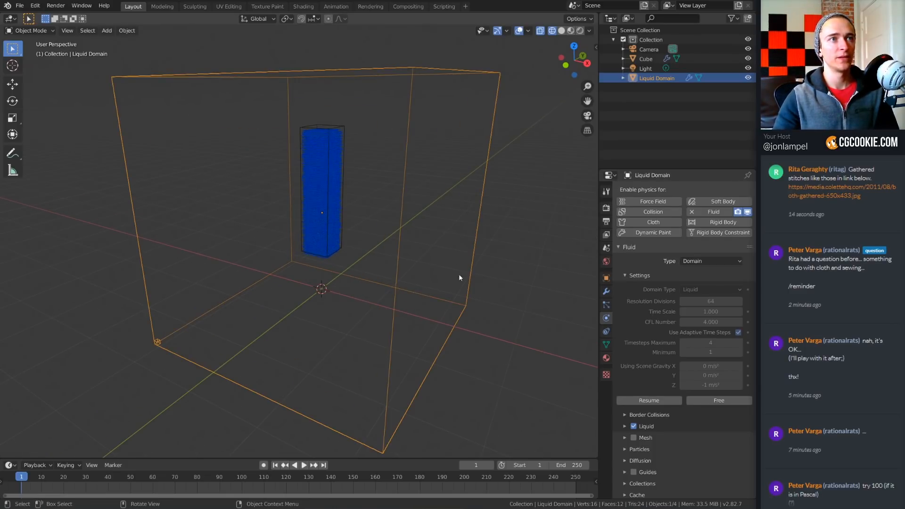
left_click(324, 254)
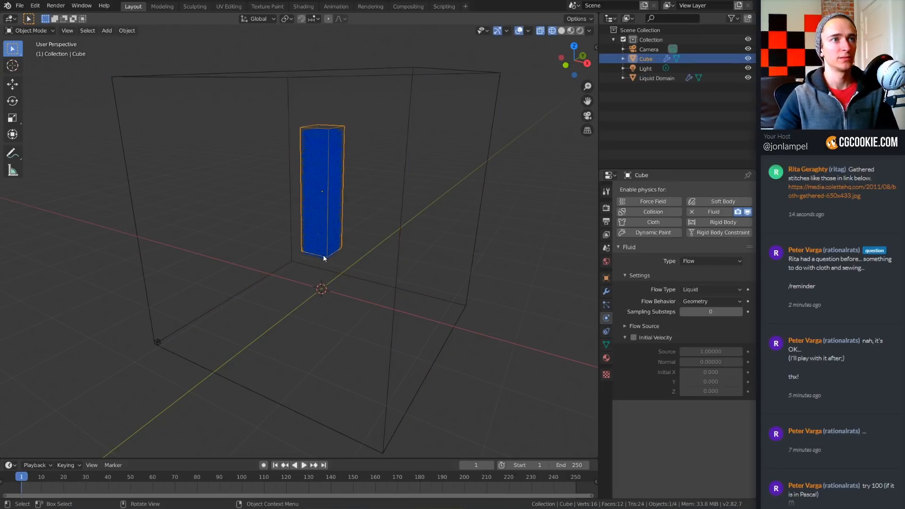
left_click(397, 261)
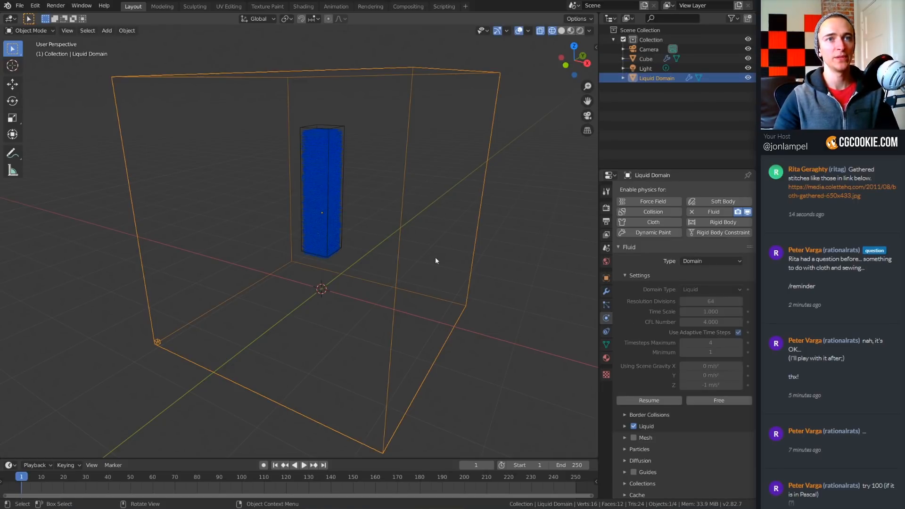
left_click(729, 401)
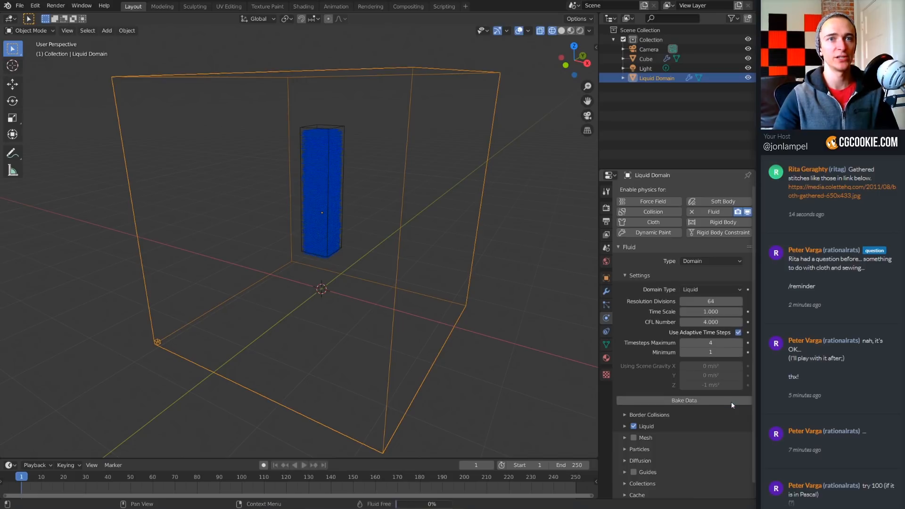
- Set the domain's type to Gas and the tall column's flow type to Fire + Smoke
left_click(700, 289)
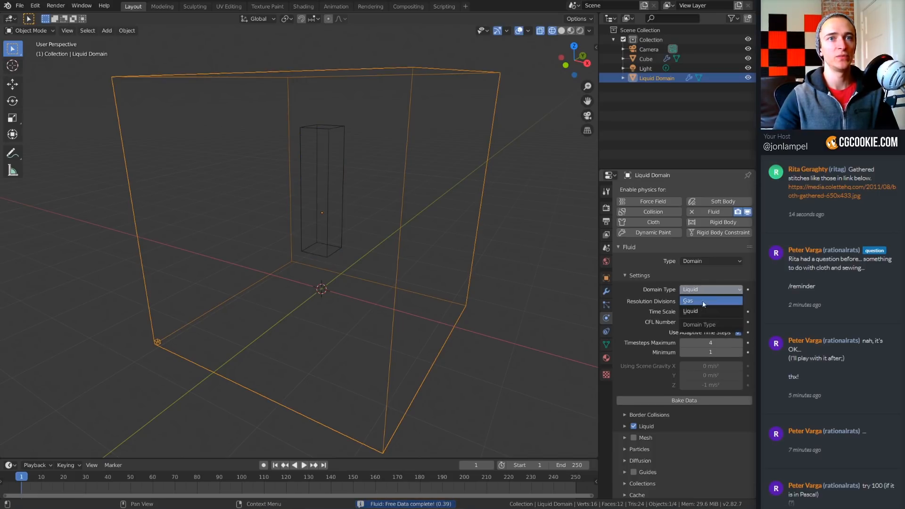
left_click(703, 302)
left_click(304, 168)
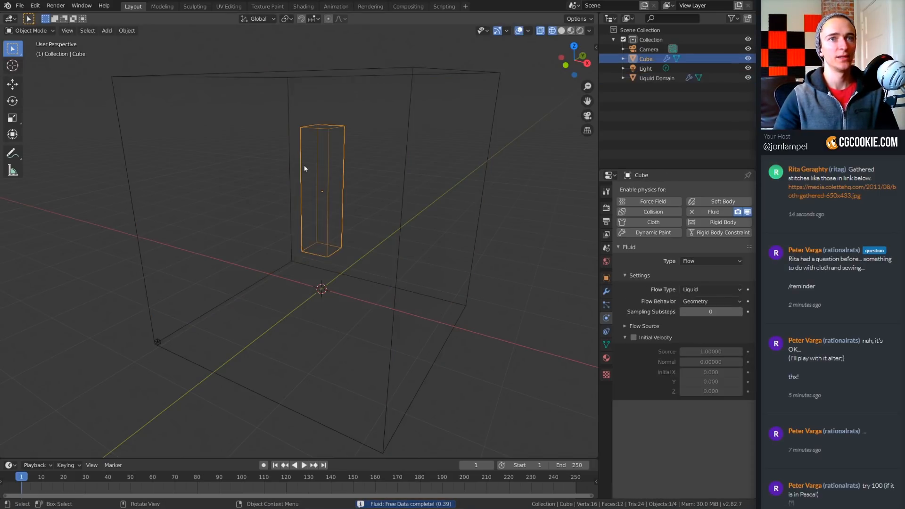
left_click(701, 289)
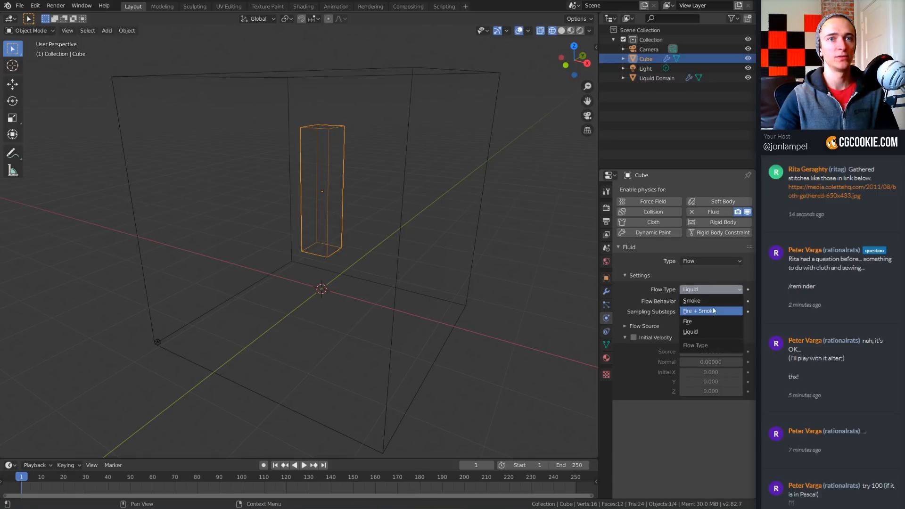
left_click(711, 311)
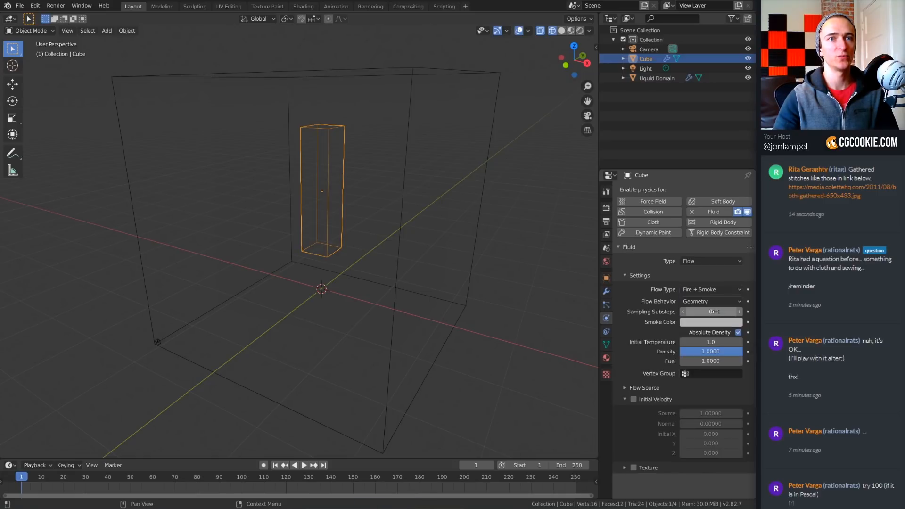
- Set the gas domain's cache type to Replay
left_click(398, 269)
scroll(654, 350, "down", 3)
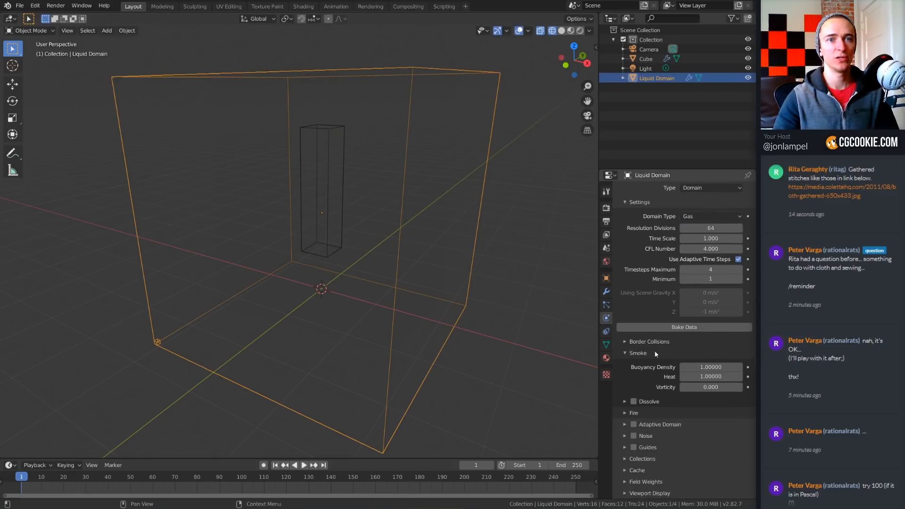
left_click(668, 469)
scroll(655, 465, "down", 4)
left_click(717, 422)
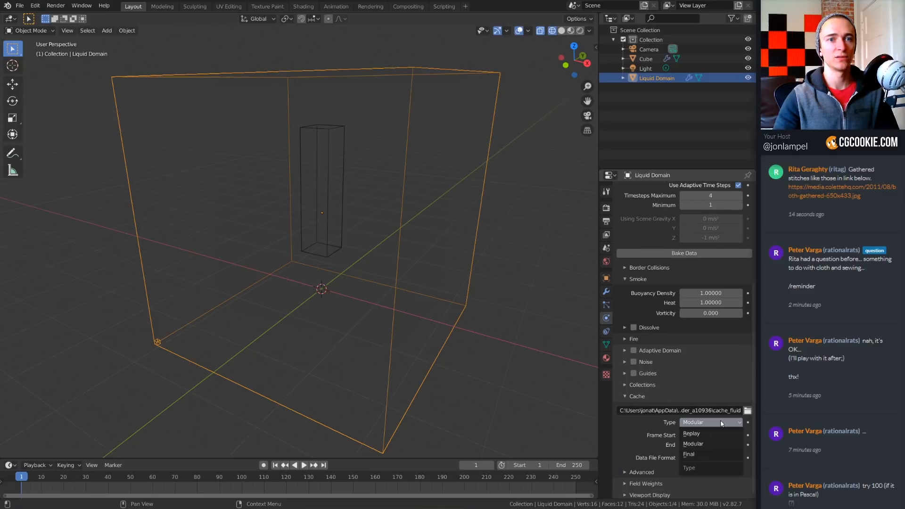
left_click(711, 431)
- Play the gas simulation from the first frame and pause it at about frame 14
middle_click_drag(449, 408, 358, 443)
left_click(304, 465)
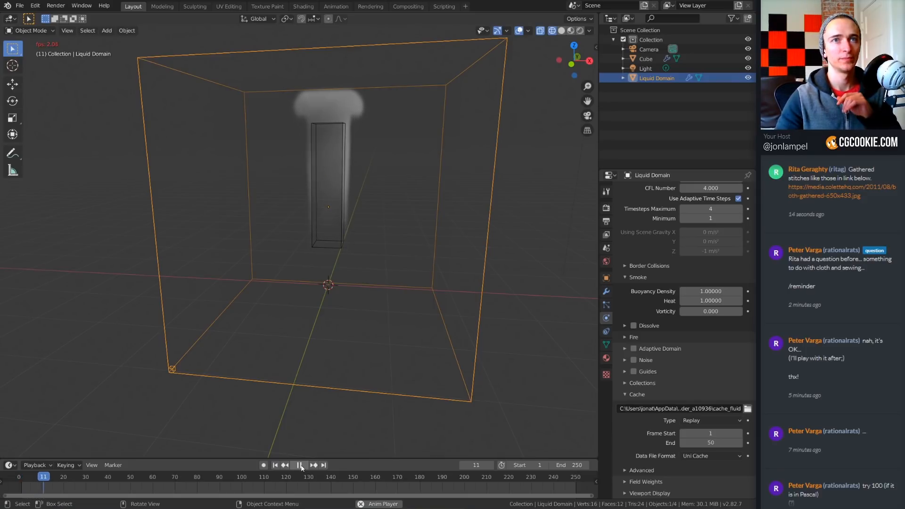
left_click(301, 466)
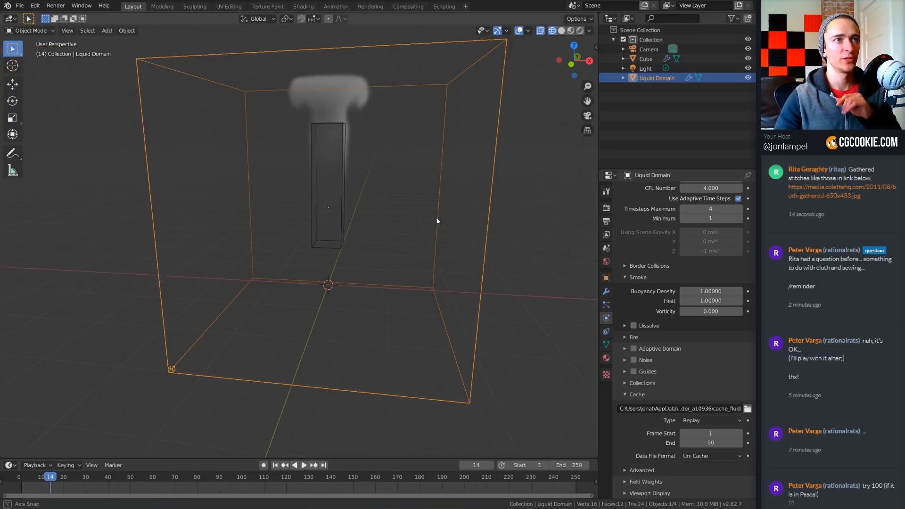
middle_click_drag(438, 218, 356, 229)
- Review the column's flow settings, resume playback briefly, and return to the first frame
left_click(335, 255)
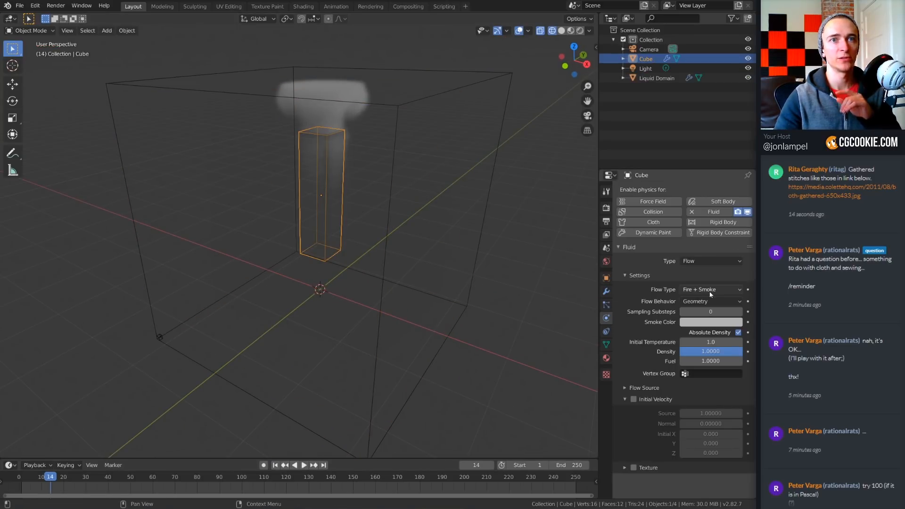
middle_click_drag(262, 245, 325, 397)
left_click(304, 465)
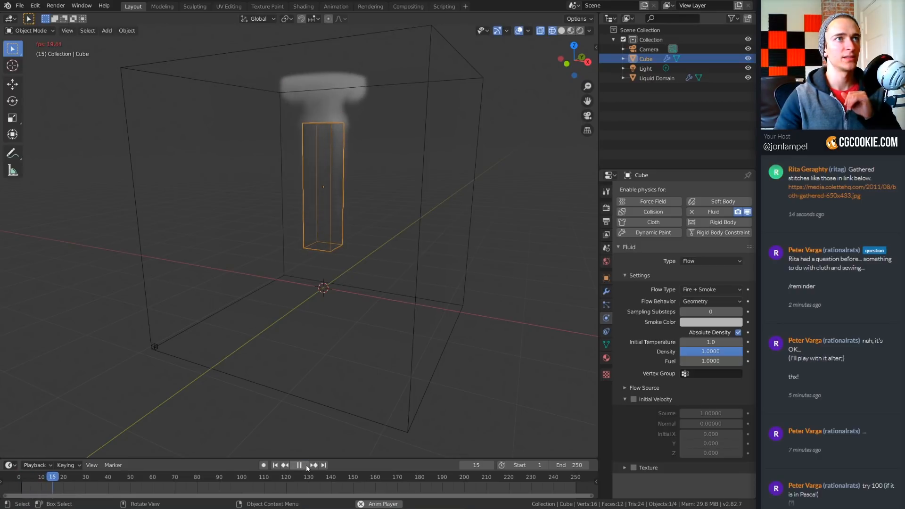
key("Escape")
- Shorten the column vertically and lower it toward the domain's floor
key("s")
key("z")
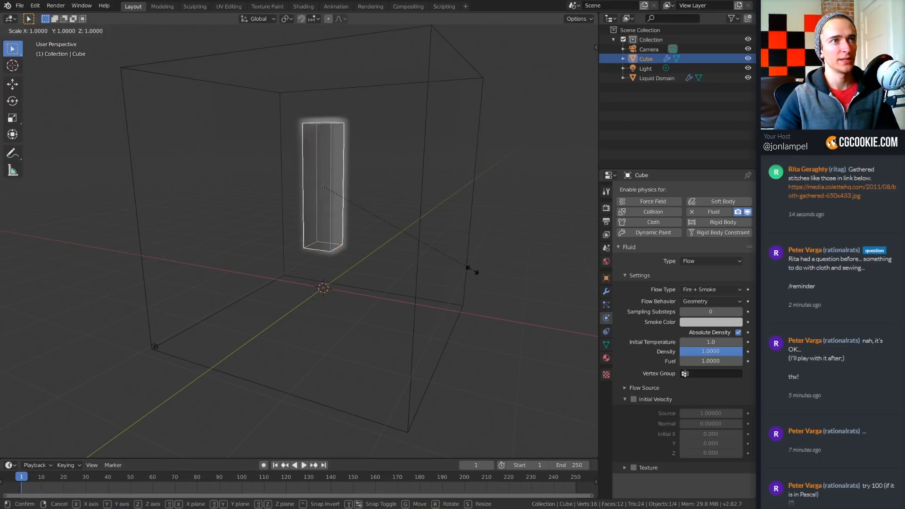
left_click(405, 237)
key("g")
key("z")
left_click(402, 280)
middle_click_drag(359, 224, 402, 218)
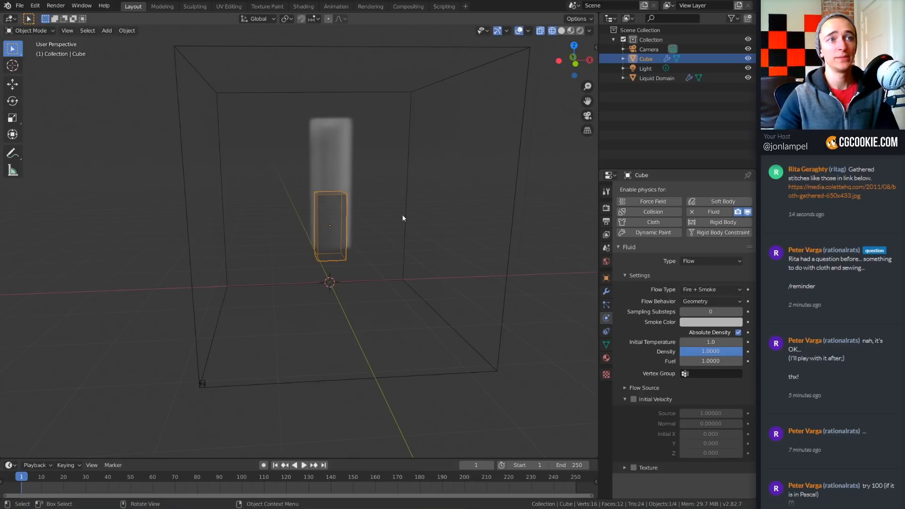
- Bake the gas domain's data with Adaptive Domain enabled and the cache type set to Modular, and play back the result
left_click(408, 209)
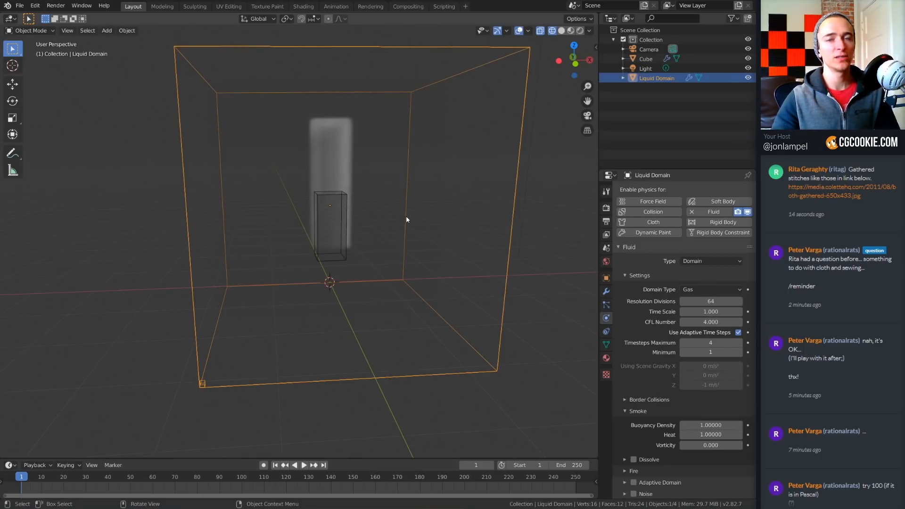
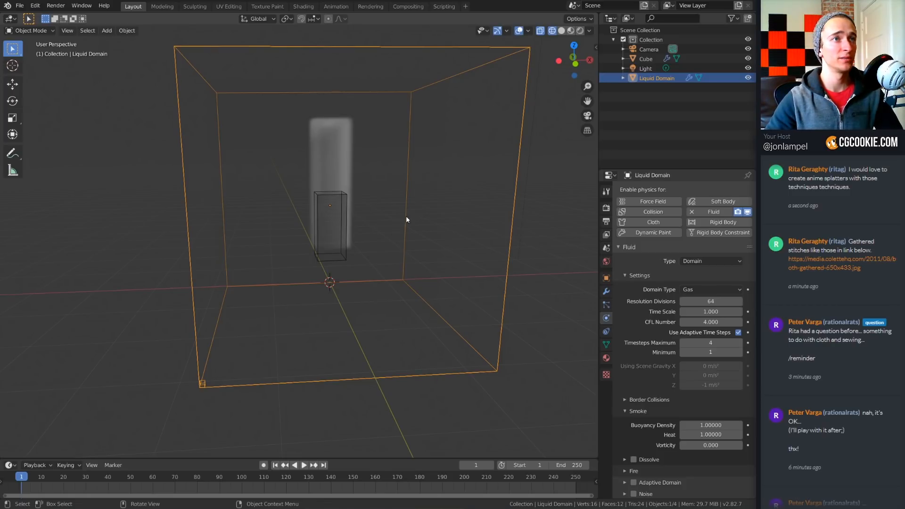
left_click(639, 411)
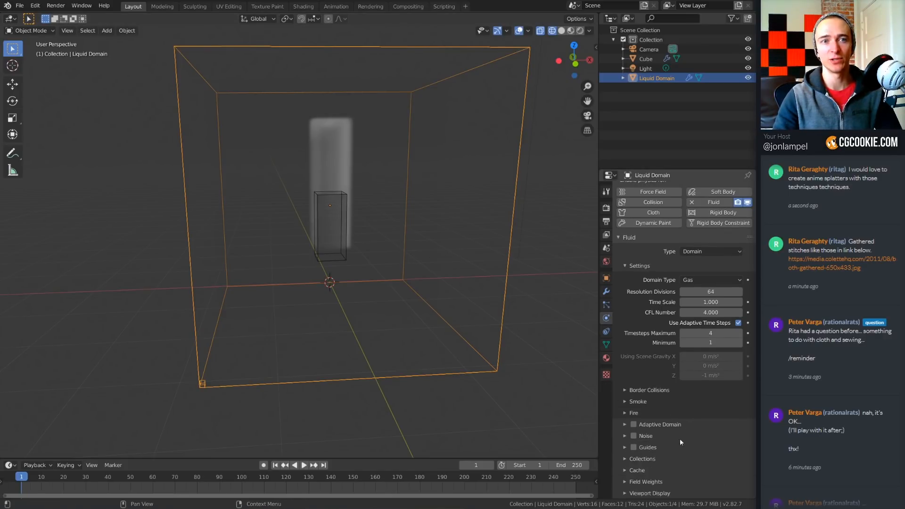
left_click(661, 437)
scroll(662, 437, "down", 3)
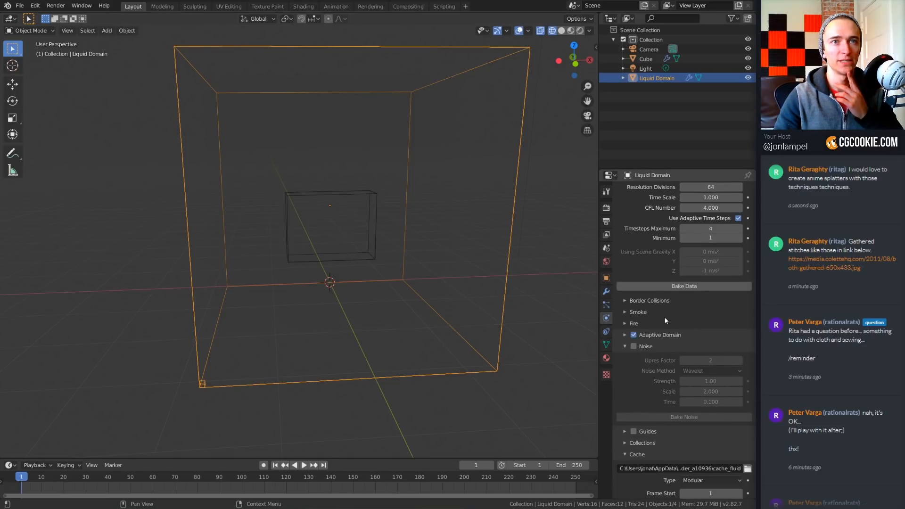
scroll(665, 319, "up", 3)
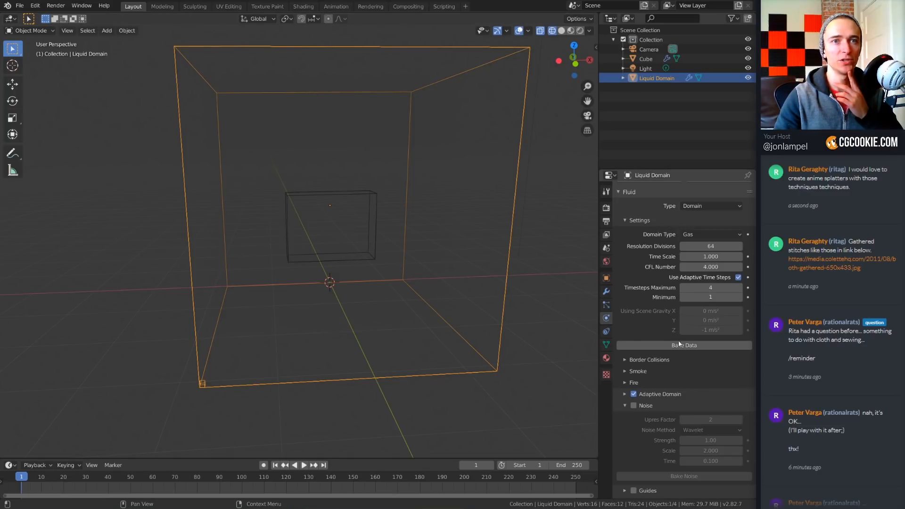
left_click(679, 344)
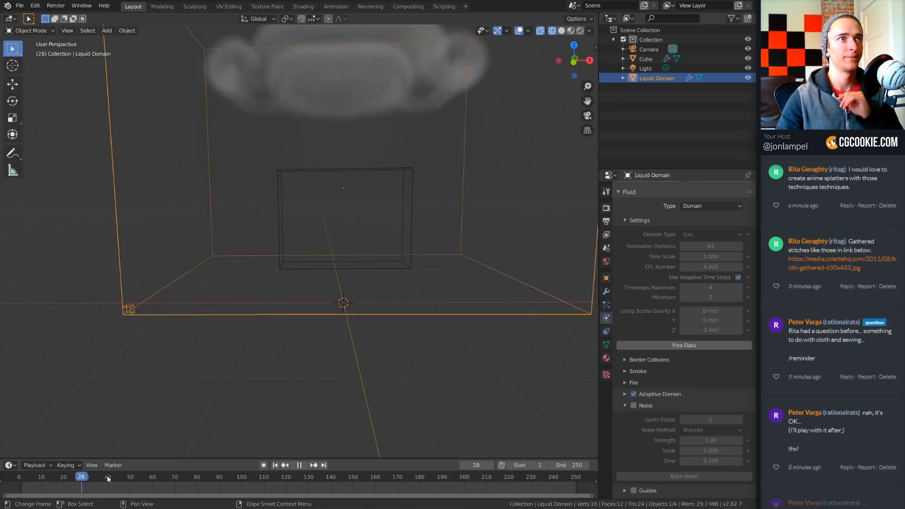
key("Escape")
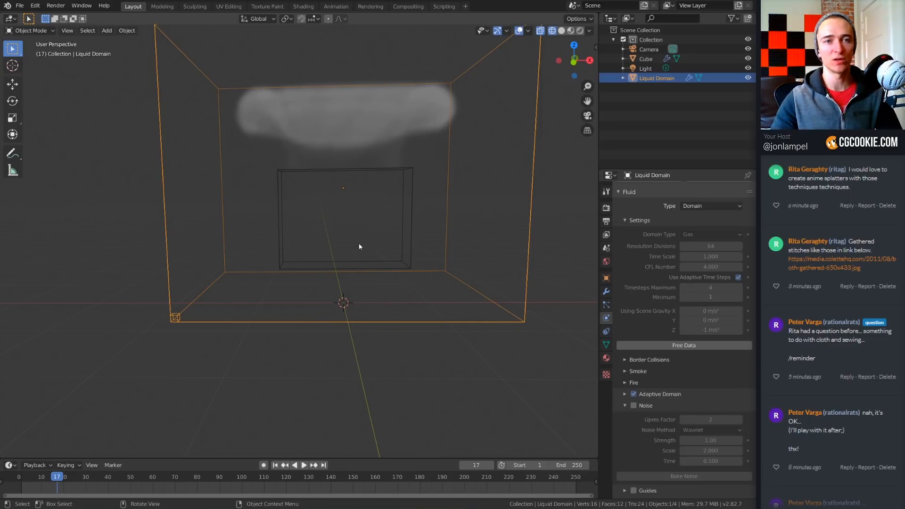
- Enable the domain's Noise with an Upres Factor of 1 and review the available noise methods
scroll(656, 404, "down", 2)
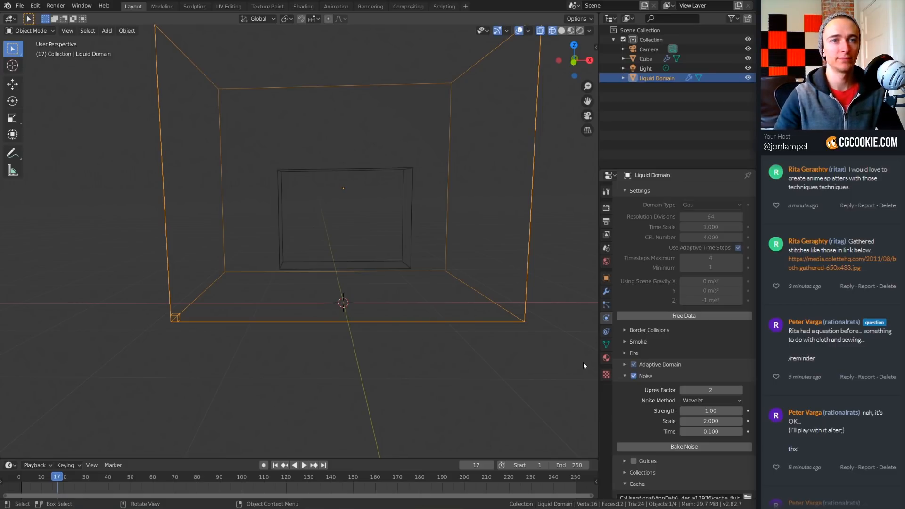
middle_click_drag(583, 366, 556, 349)
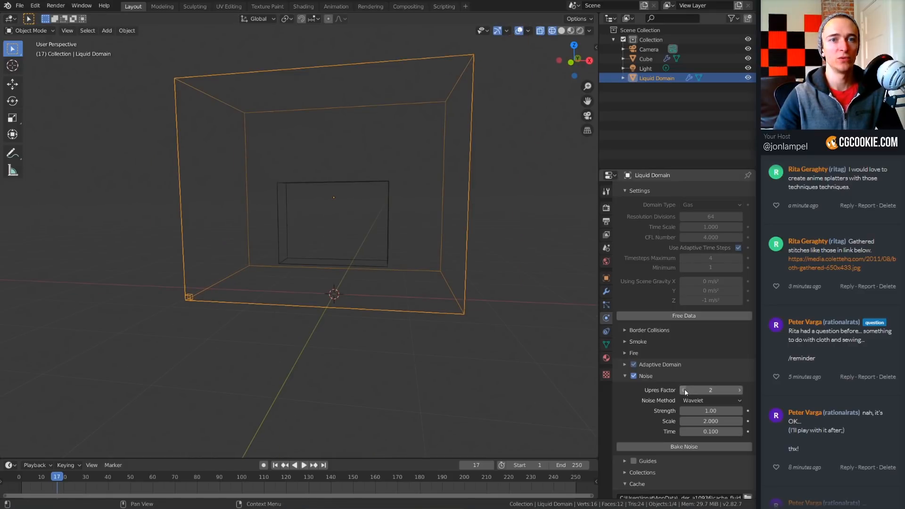
left_click(683, 390)
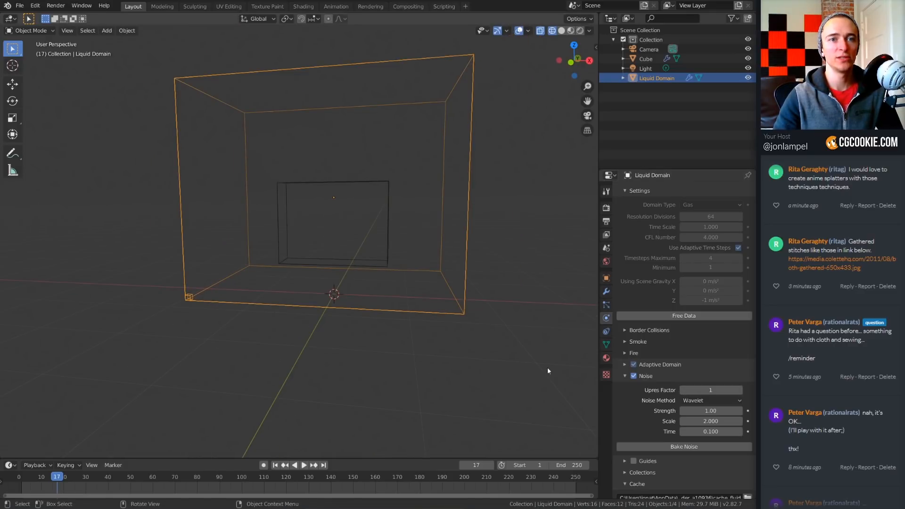
left_click(706, 401)
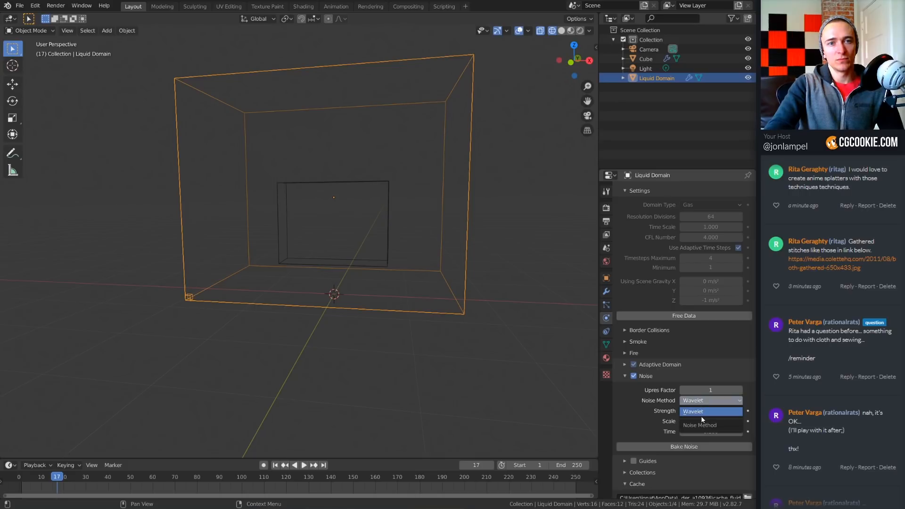
left_click(712, 401)
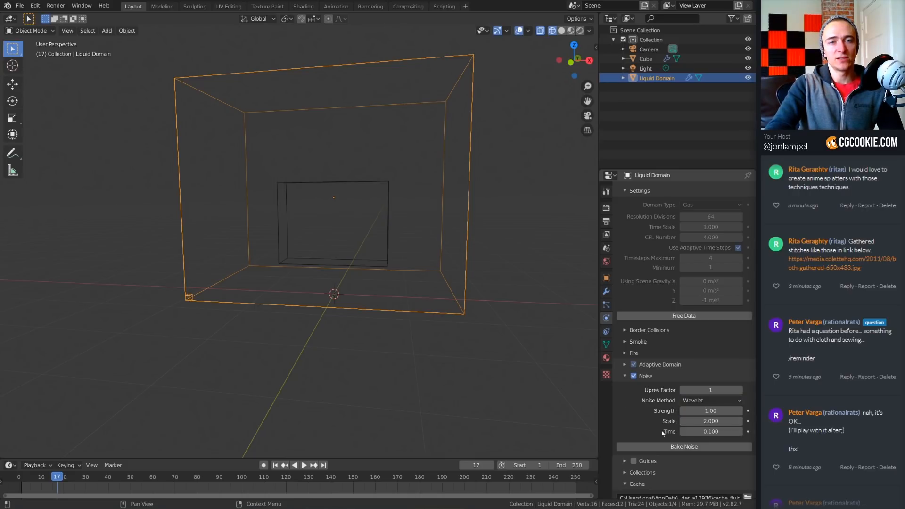
scroll(659, 405, "down", 2)
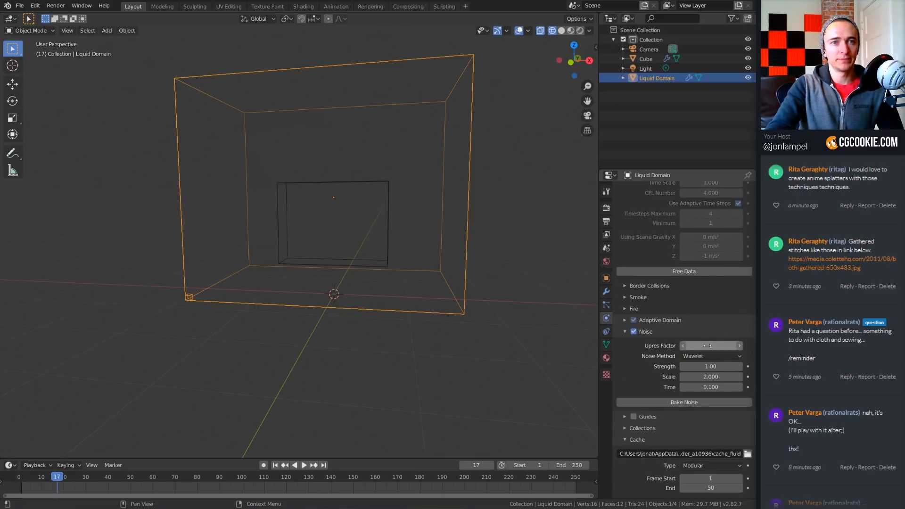
middle_click_drag(542, 330, 504, 313)
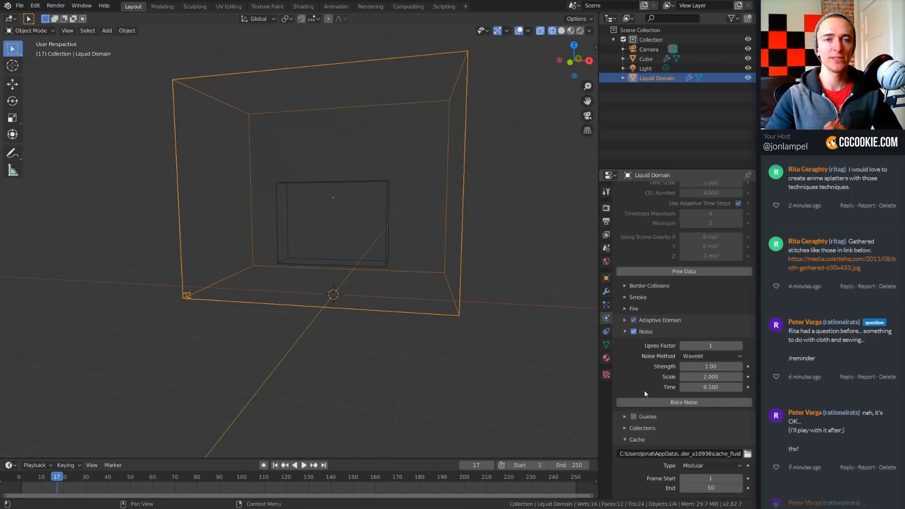
- Set the noise's Upres Factor to 2 and its Scale to 3, and bake the noise, pausing before the last frames
left_click(738, 345)
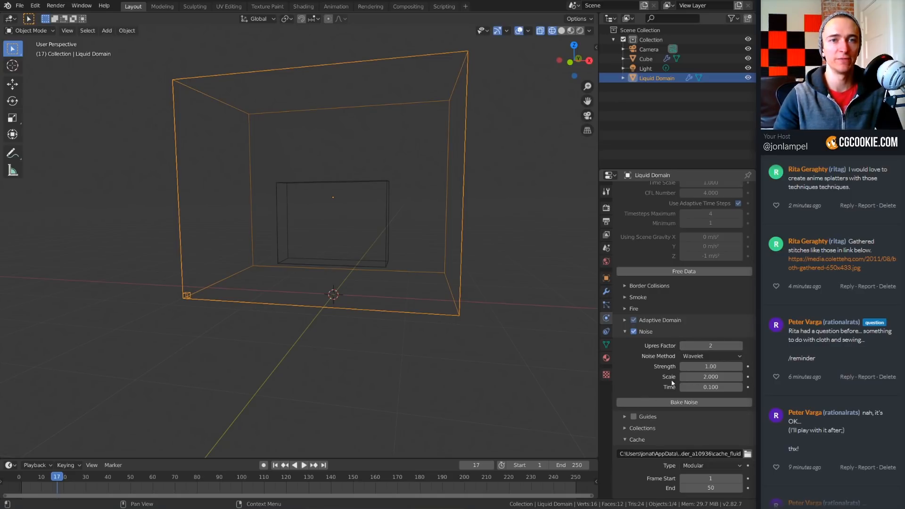
left_click(712, 377)
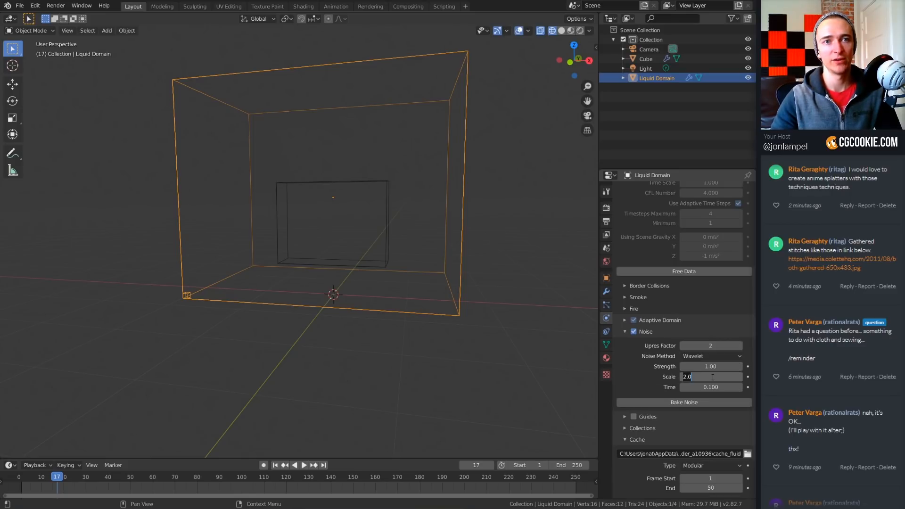
type("3")
key("Return")
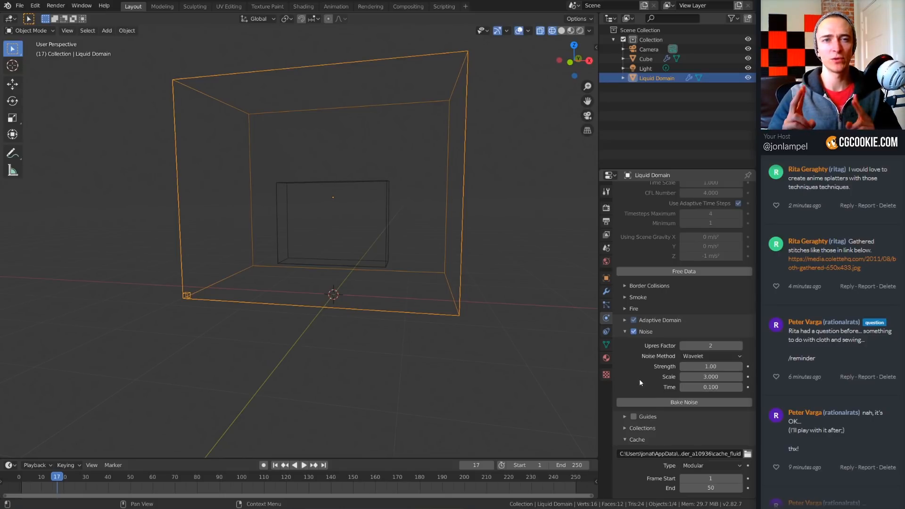
left_click(660, 402)
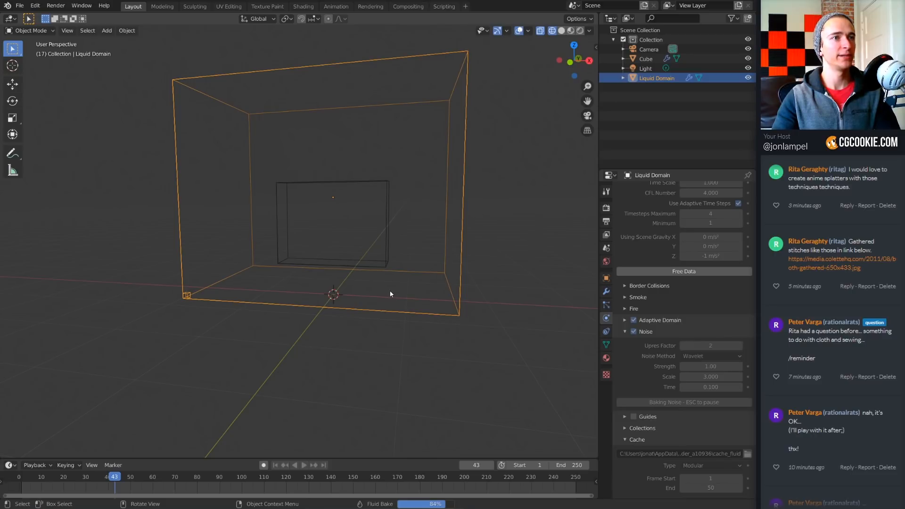
key("Escape")
- Scrub back to frame 32 to examine the smoke with baked noise
middle_click_drag(349, 285, 316, 287)
left_click_drag(113, 479, 90, 479)
scroll(220, 211, "down", 2)
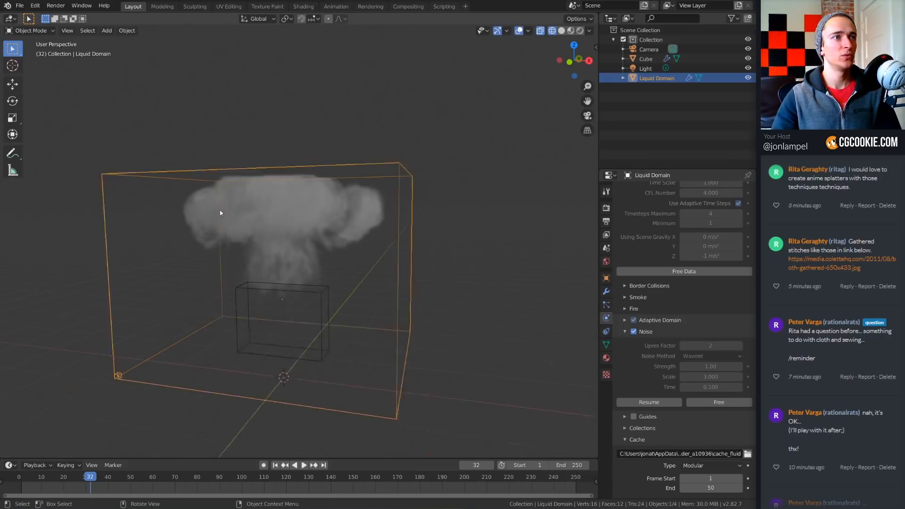
- Delete all objects in the scene and add a plane
middle_click_drag(354, 259, 389, 278)
key("a")
key("Delete")
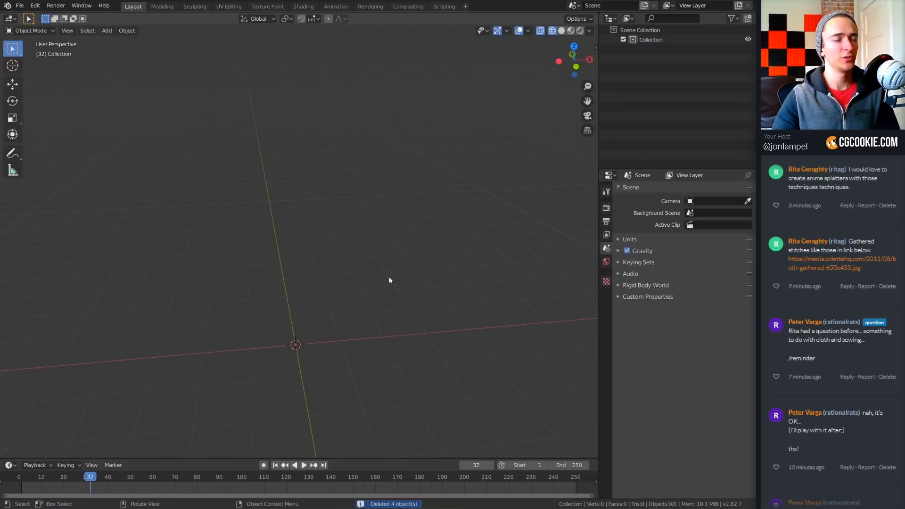
key("shift+a")
mouse_move(388, 277)
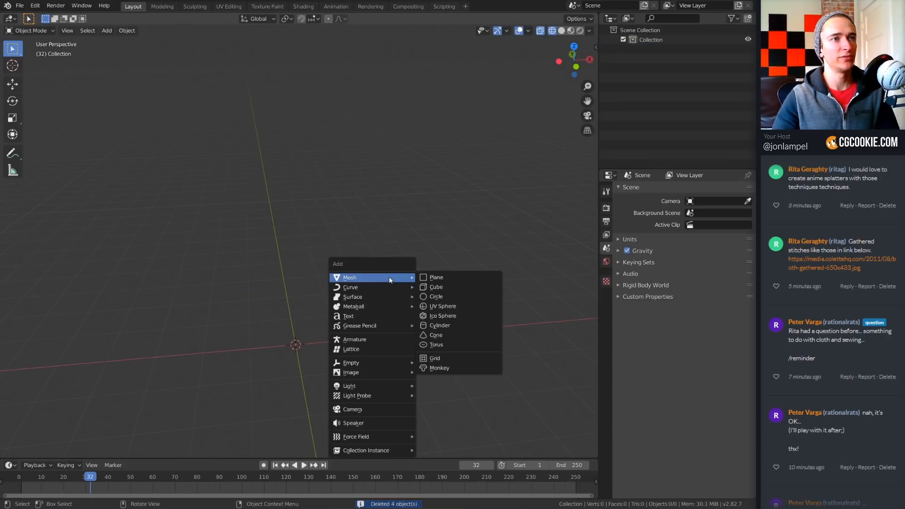
left_click(456, 279)
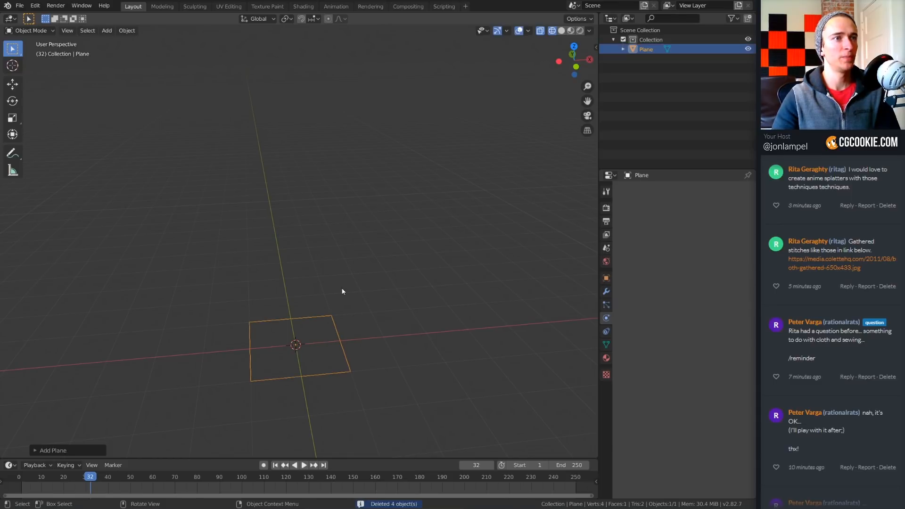
- Scale the plane up into a large floor and give it Collision physics
middle_click_drag(381, 348, 360, 329)
key("s")
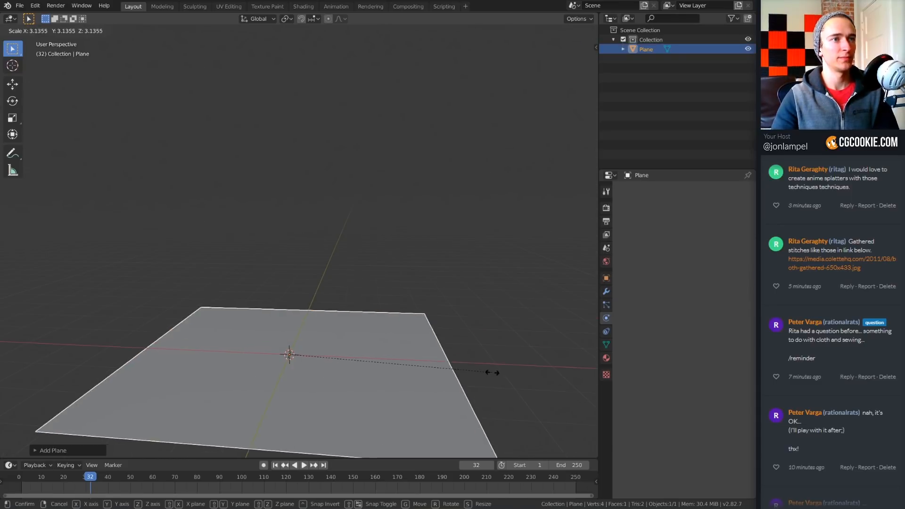
left_click(441, 361)
middle_click_drag(473, 379, 456, 323, "shift")
key("s")
left_click(530, 353)
left_click(649, 212)
- Add a cube and raise it along Z until it floats above the plane
key("shift+a")
mouse_move(352, 193)
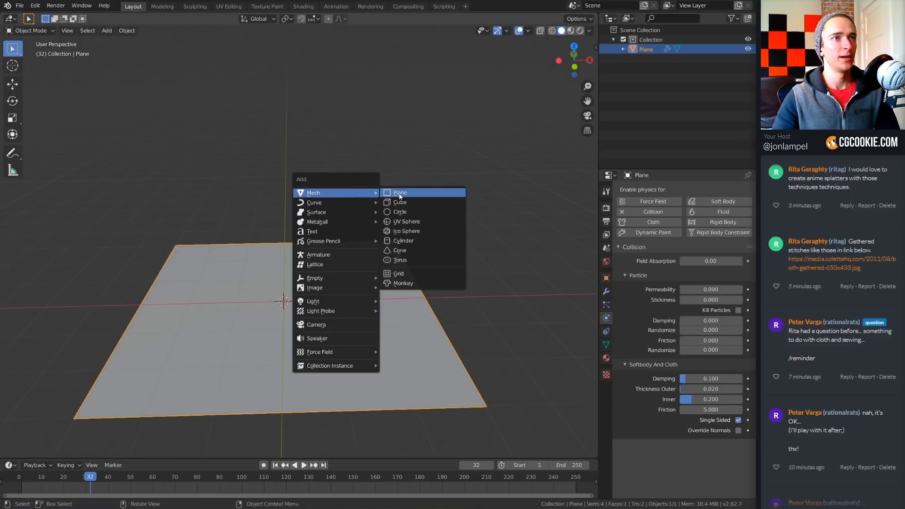
left_click(408, 204)
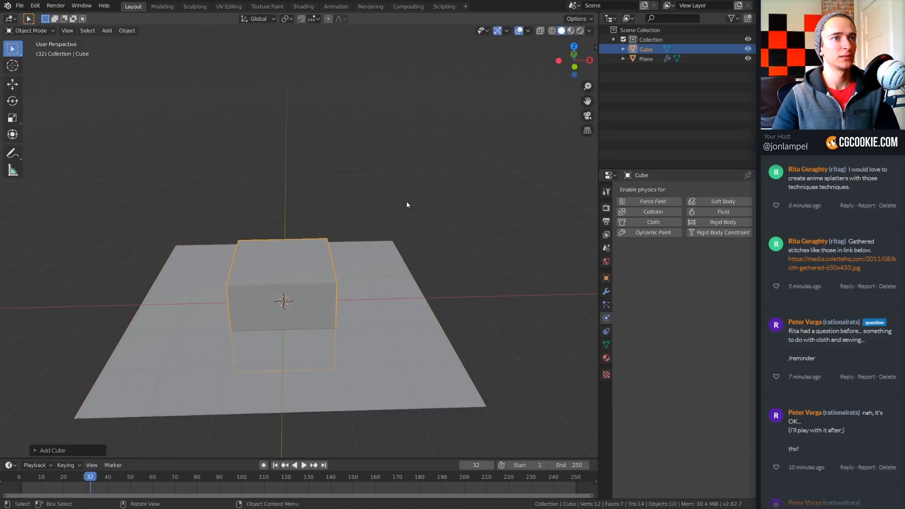
middle_click_drag(406, 202, 406, 313)
key("g")
key("z")
left_click(413, 207)
- Subdivide all of the cube's faces with 10 cuts
key("Tab")
right_click(458, 180)
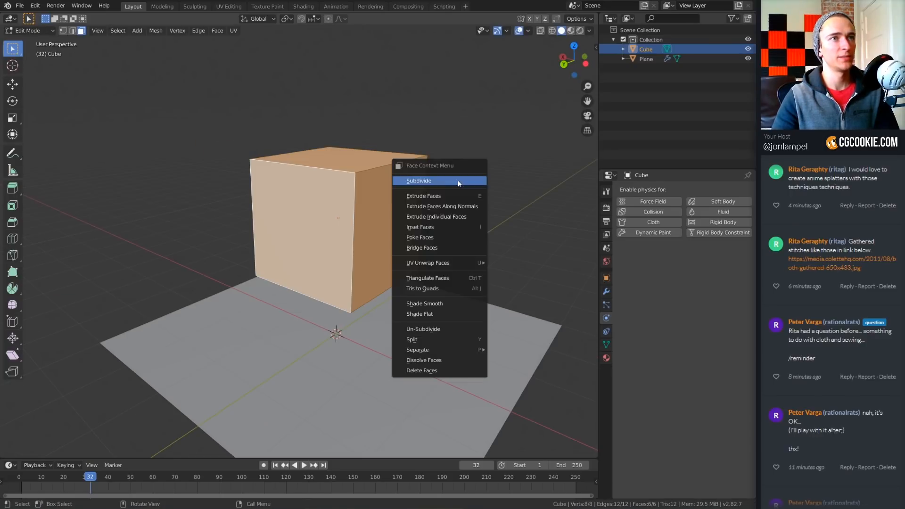
left_click(458, 180)
left_click(127, 386)
type("10")
key("Return")
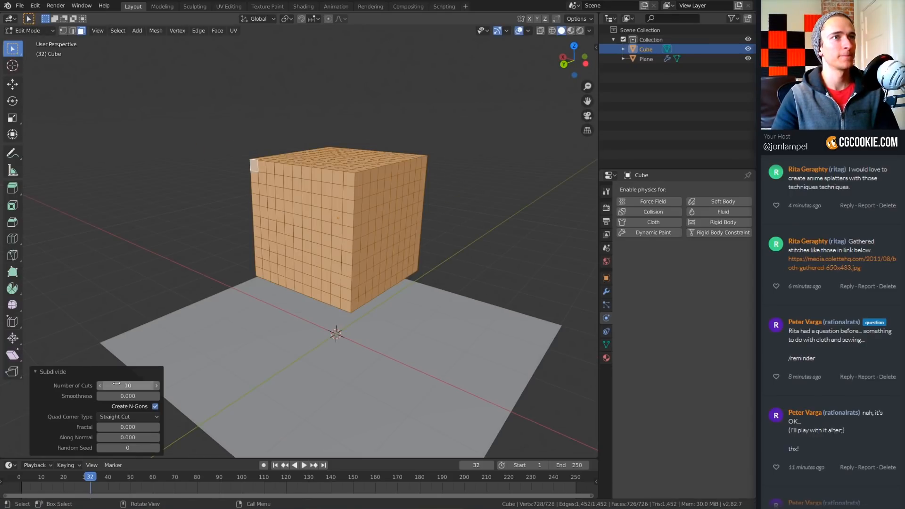
- Subdivide all of the cube's faces again with one cut
right_click(485, 252)
left_click(485, 251)
middle_click_drag(475, 245, 444, 225)
- From the right side wireframe view, delete the faces between two opposite sides of the cube, leaving only two parallel gridded walls
key("KP_3")
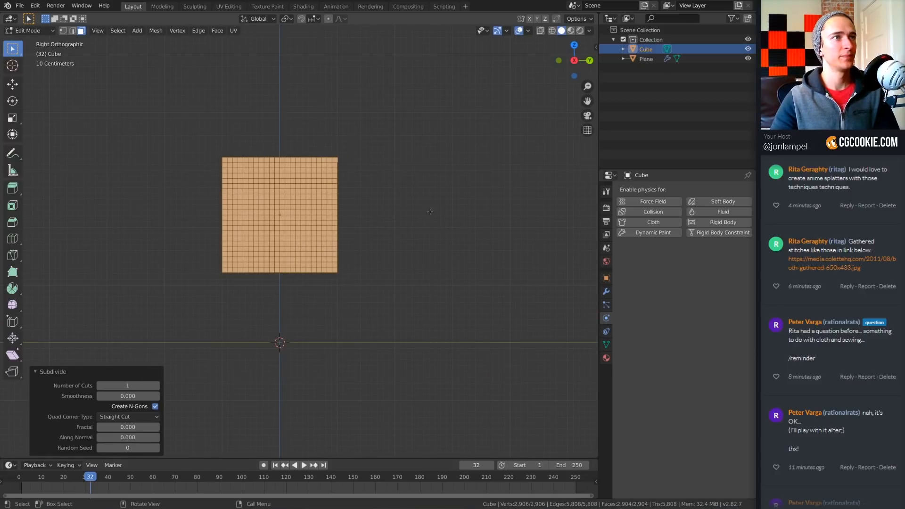
key("shift+z")
middle_click_drag(362, 206, 394, 230, "shift")
scroll(394, 231, "up", 1)
scroll(395, 231, "up", 1)
left_click(202, 149)
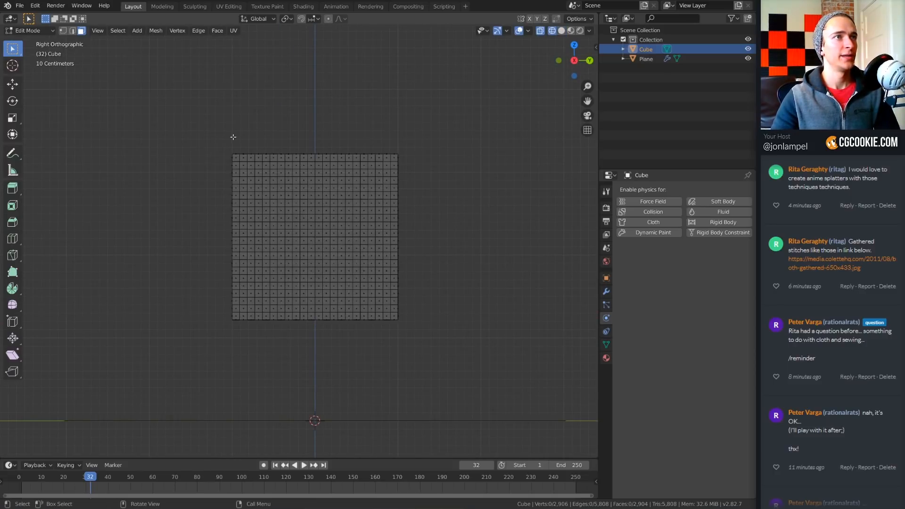
left_click_drag(232, 137, 396, 383)
key("x")
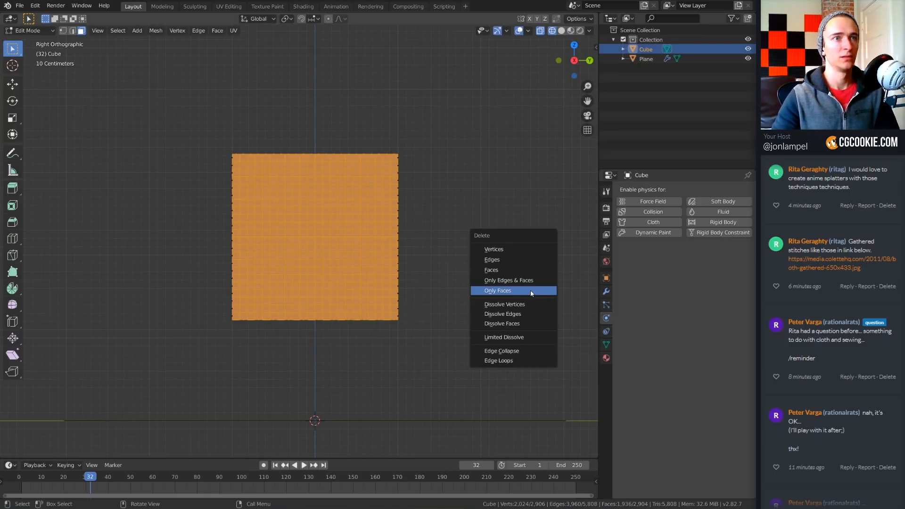
left_click(521, 266)
- Connect the facing lower corner vertices of the two gridded walls with a single edge
middle_click_drag(521, 267, 440, 359)
key("1")
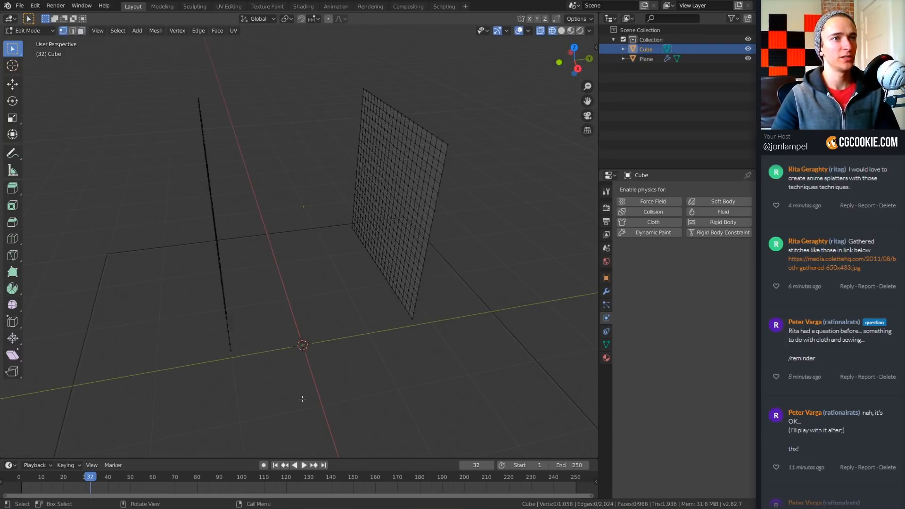
middle_click_drag(299, 398, 341, 377)
left_click(285, 375)
left_click(378, 295, "shift")
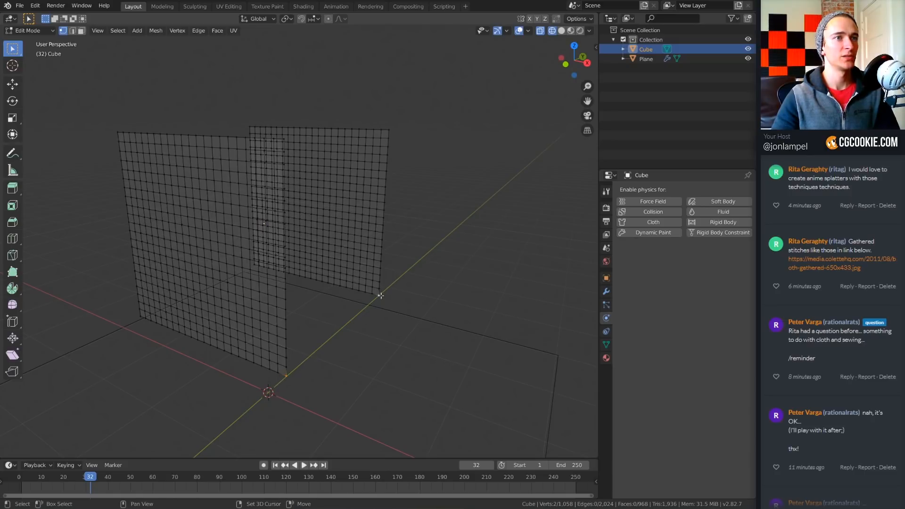
key("f")
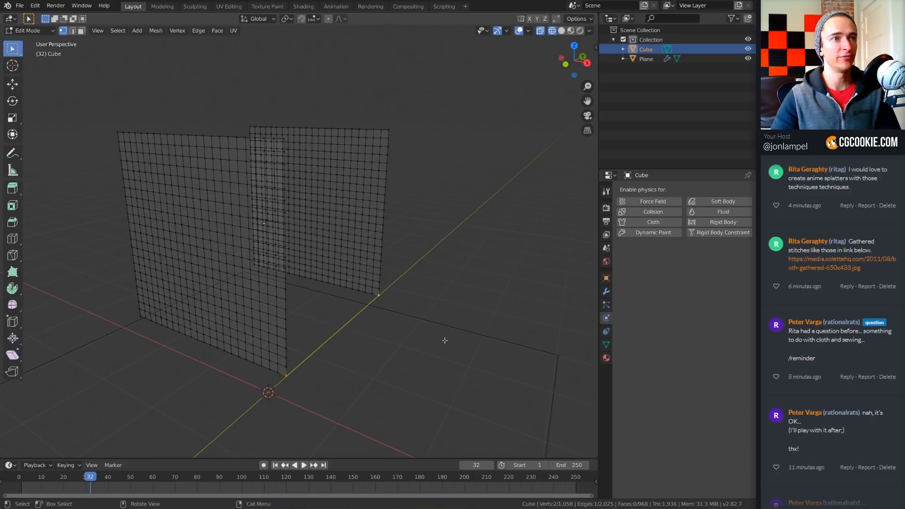
middle_click_drag(394, 320, 386, 302)
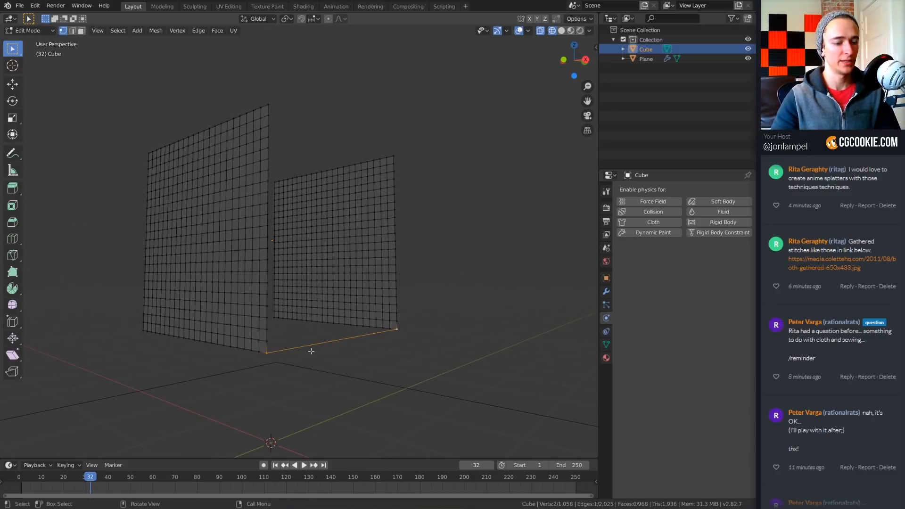
key("e")
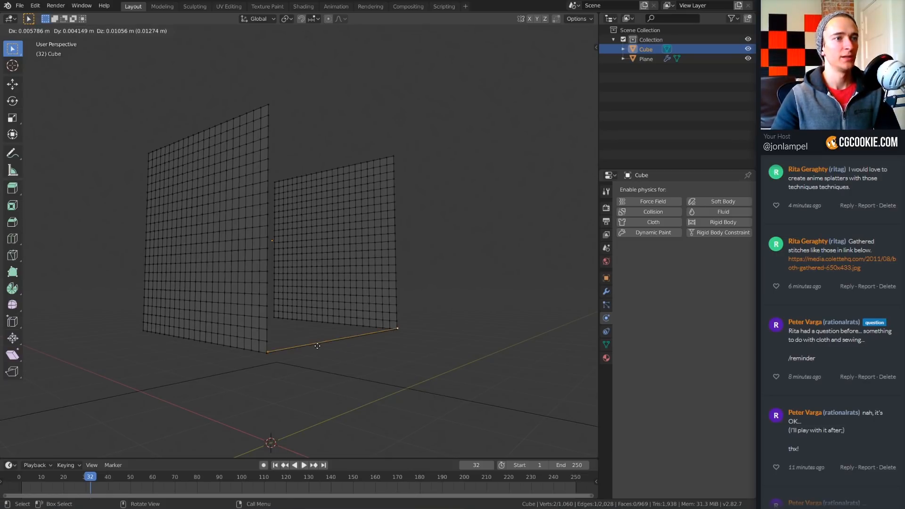
left_click(349, 346)
key("ctrl+z")
key("ctrl+z")
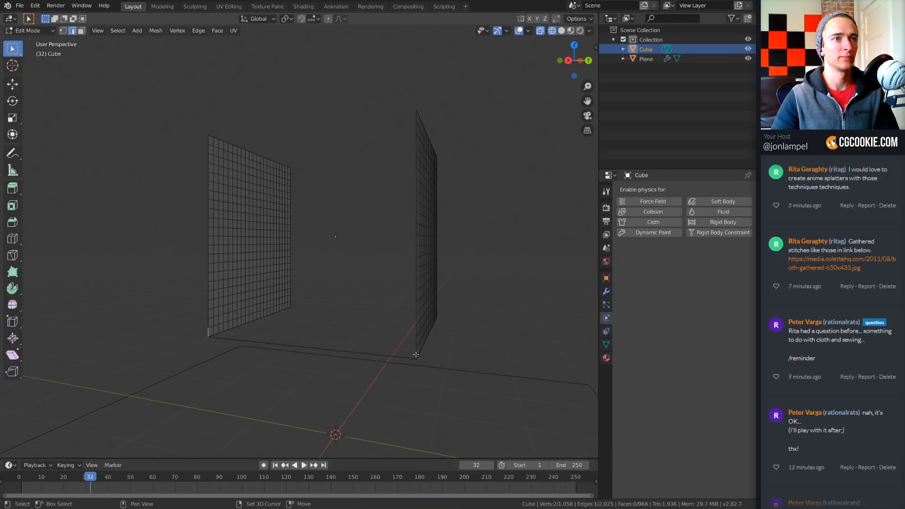
- Fill faces one after another between the two walls' border edges, starting at a lower corner, until the whole perimeter is bridged
left_click(416, 353, "shift")
key("f")
key("f")
key("f")
key("f")
key("f")
key("f")
key("f")
key("f")
key("f")
key("f")
key("f")
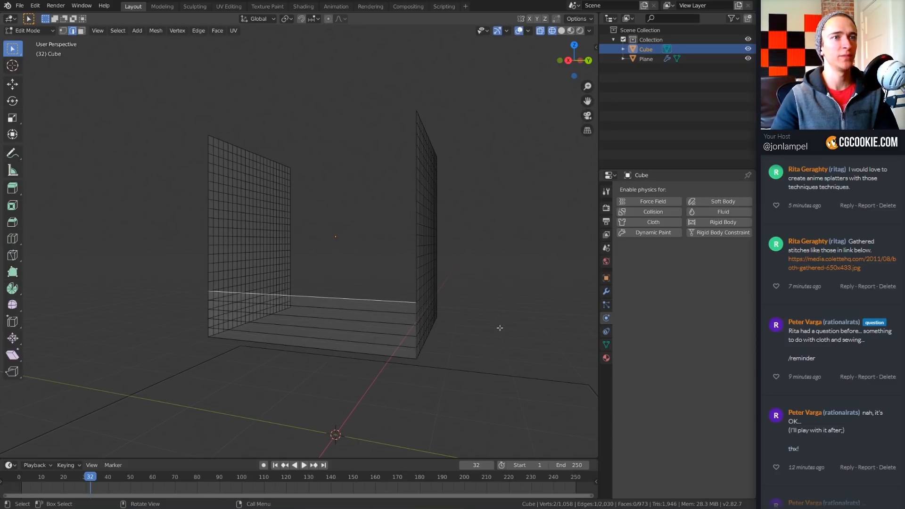
key("f")
key("f")
key("f")
key("f")
key("f")
key("f")
key("f")
key("f")
key("f")
key("f")
key("f")
key("f")
key("f")
key("f")
key("f")
key("f")
key("f")
key("f")
key("f")
key("f")
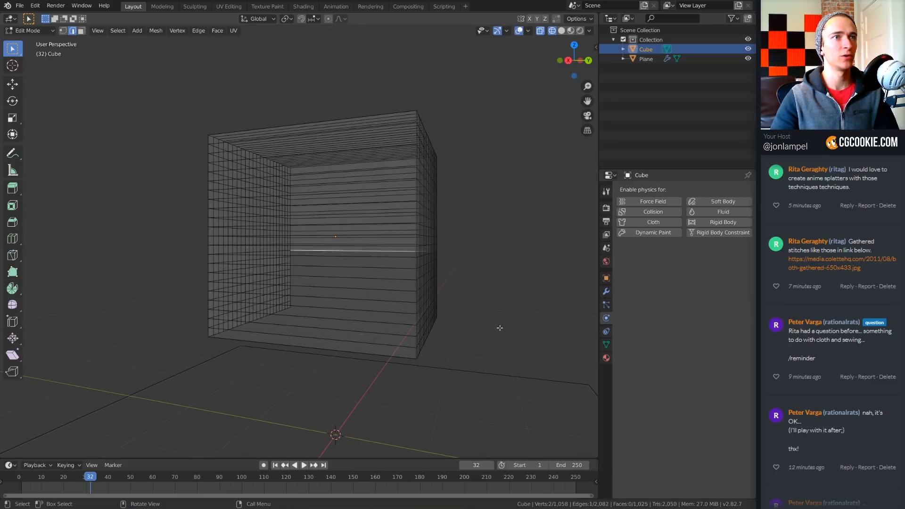
key("f")
key("f")
key("f")
key("f")
key("f")
key("f")
key("f")
key("f")
key("f")
key("f")
key("f")
key("f")
key("f")
key("f")
key("f")
key("f")
- Delete only the faces bridging the two walls, keeping their connecting edges, and return to Object Mode in solid shading
scroll(490, 325, "down", 4)
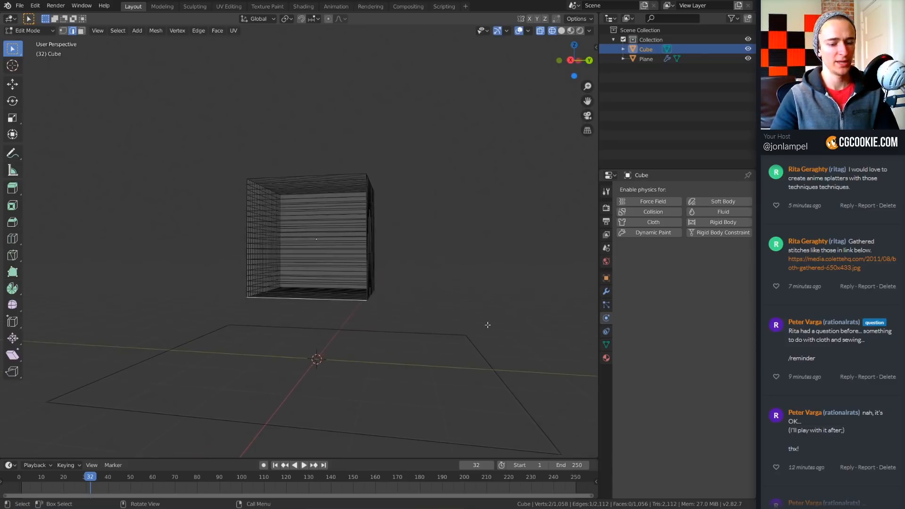
key("3")
middle_click_drag(412, 256, 443, 256)
left_click_drag(274, 141, 330, 352)
middle_click_drag(429, 298, 412, 272)
scroll(448, 264, "up", 2)
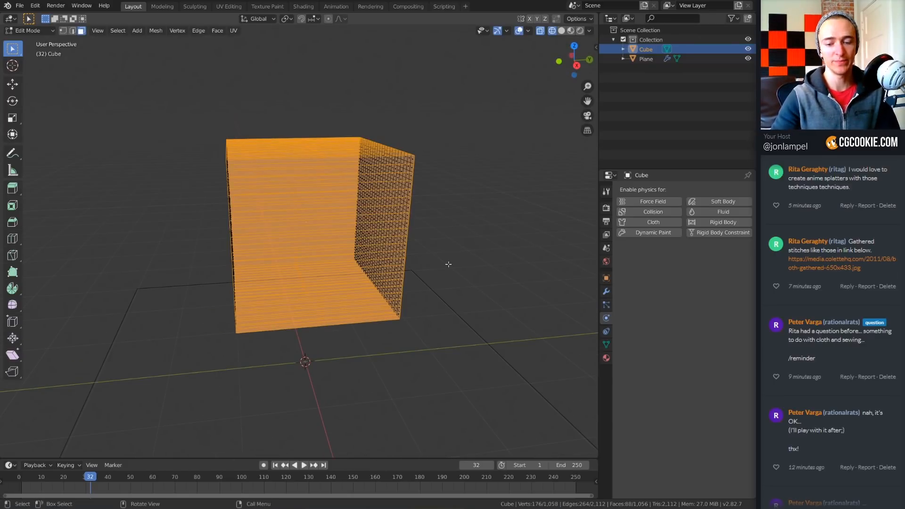
key("x")
left_click(427, 286)
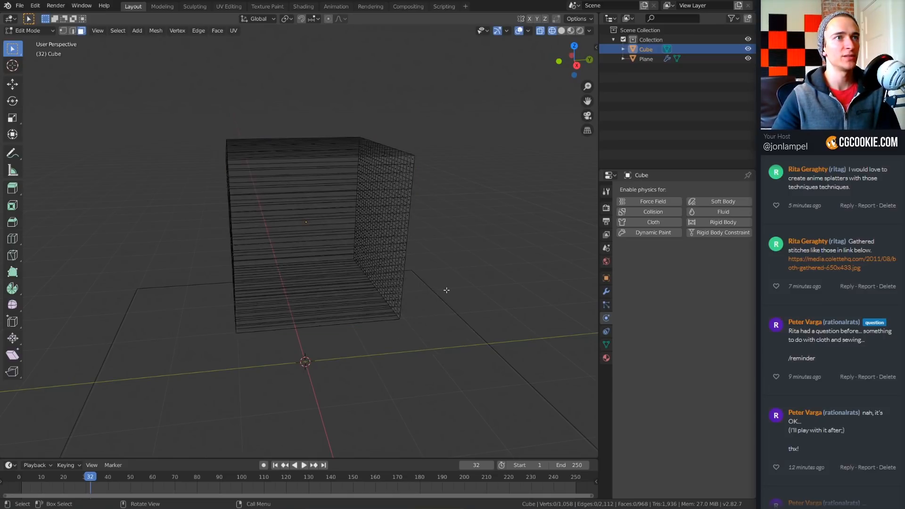
mouse_move(444, 288)
middle_mouse_down()
mouse_move(366, 268)
mouse_move(443, 281)
middle_mouse_up()
key("shift+z")
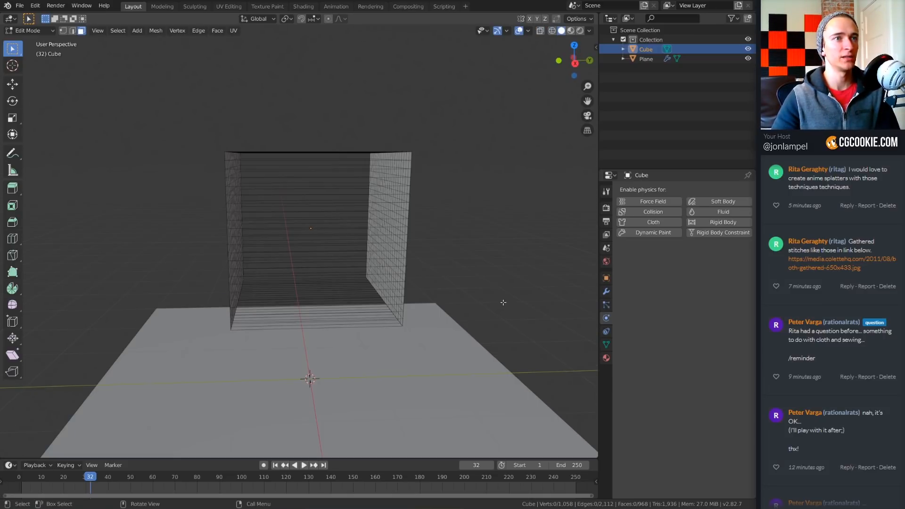
middle_click_drag(295, 278, 493, 280)
key("Tab")
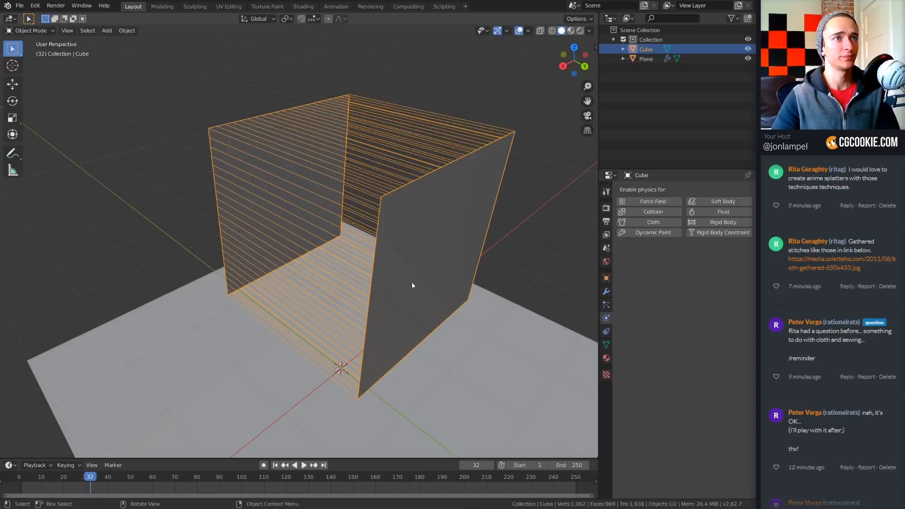
- Add a UV sphere and scale it down to about 0.615
scroll(411, 281, "down", 4)
middle_click_drag(411, 282, 388, 210)
key("shift+a")
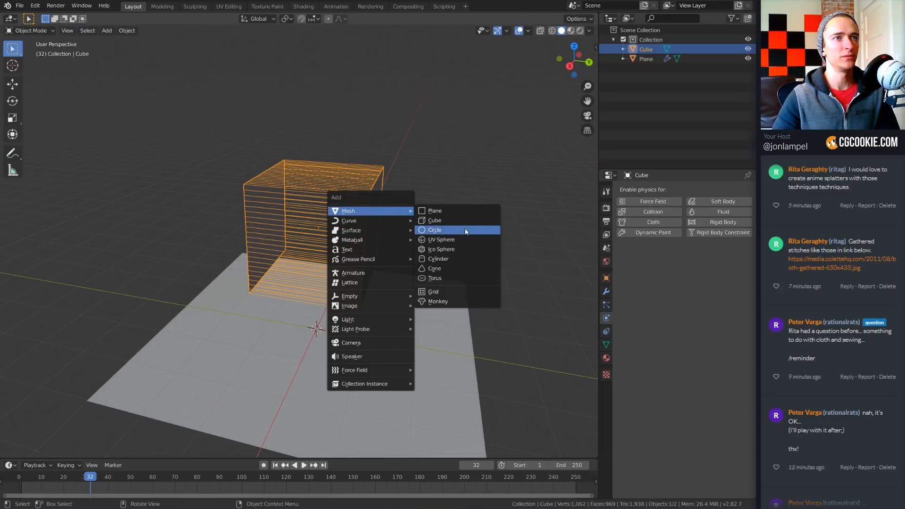
left_click(458, 238)
key("s")
left_click(448, 359)
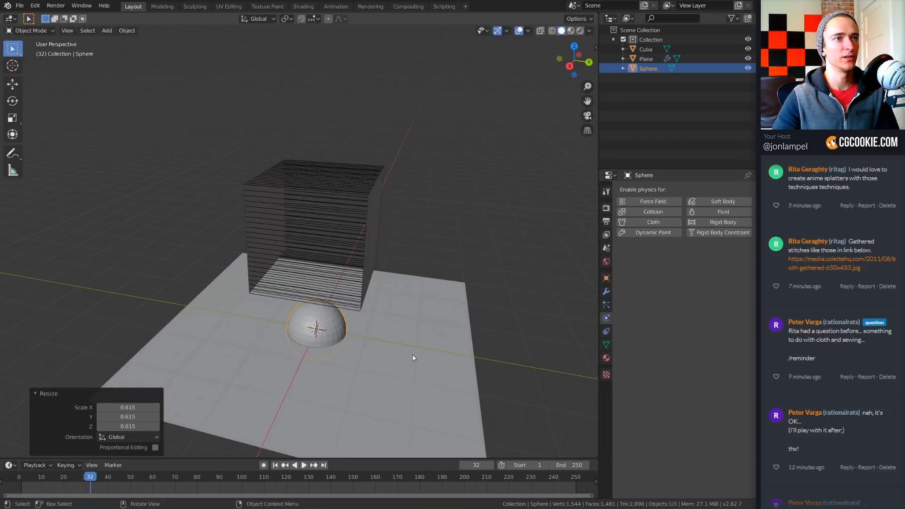
- Raise the sphere along Z into the middle of the cube and give it Collision physics
key("g")
key("z")
left_click(428, 263)
middle_click_drag(428, 262, 460, 261)
key("g")
left_click(452, 259)
left_click(652, 211)
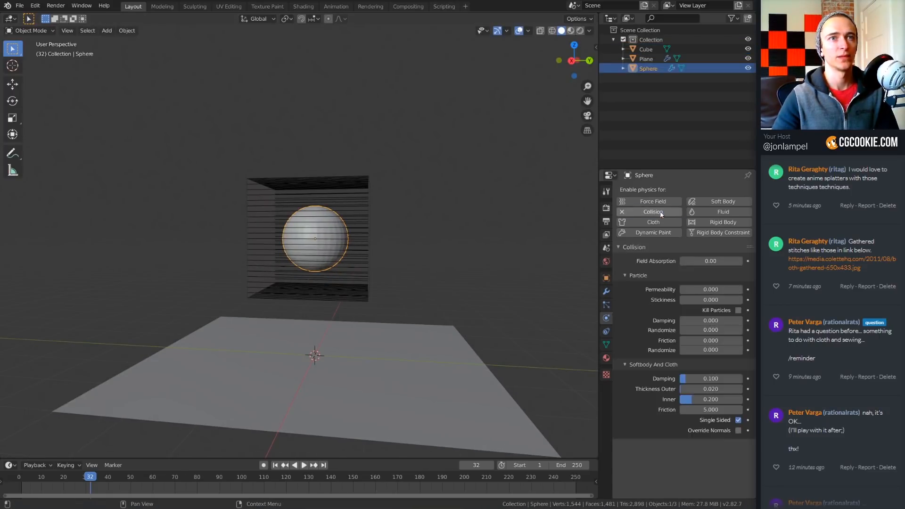
- Enable Cloth physics on the cube, enlarge the properties area, and return the animation to its first frame
mouse_move(518, 235)
middle_mouse_down()
mouse_move(356, 238)
mouse_move(380, 222)
mouse_move(519, 226)
middle_mouse_up()
left_click(380, 222)
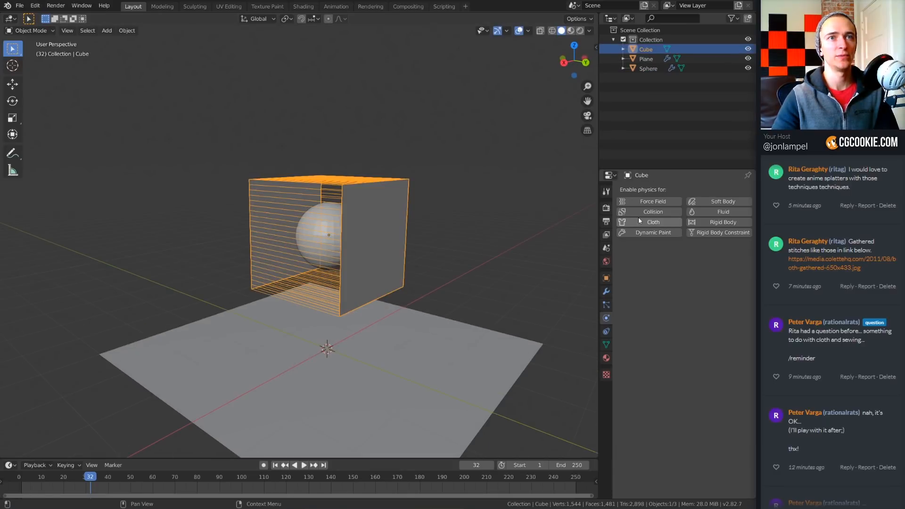
left_click(653, 222)
left_click_drag(655, 168, 652, 123)
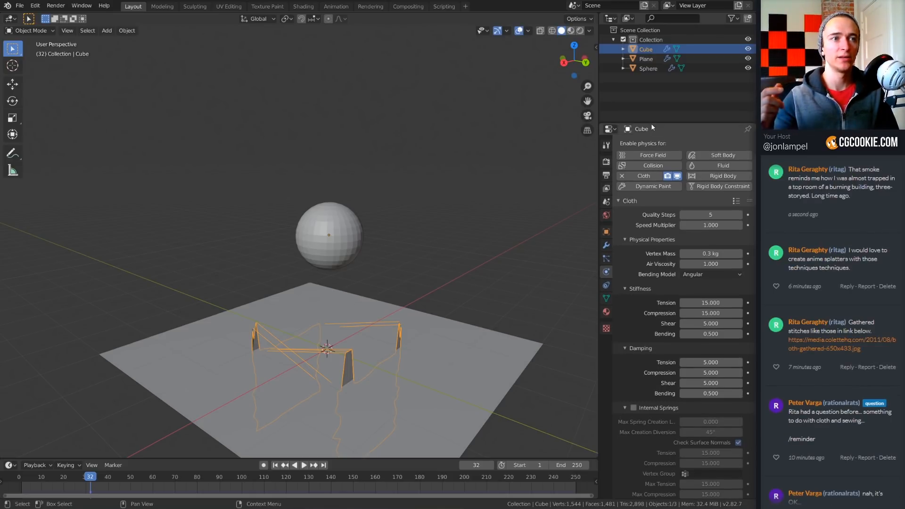
left_click(274, 465)
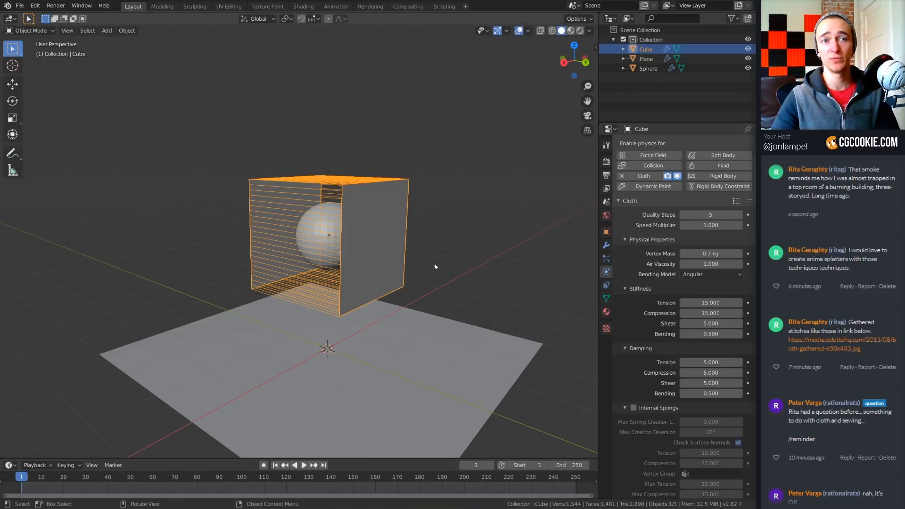
- Collapse the unneeded cloth settings and enable Sewing in the cube's Shape settings
left_click(651, 288)
left_click(649, 300)
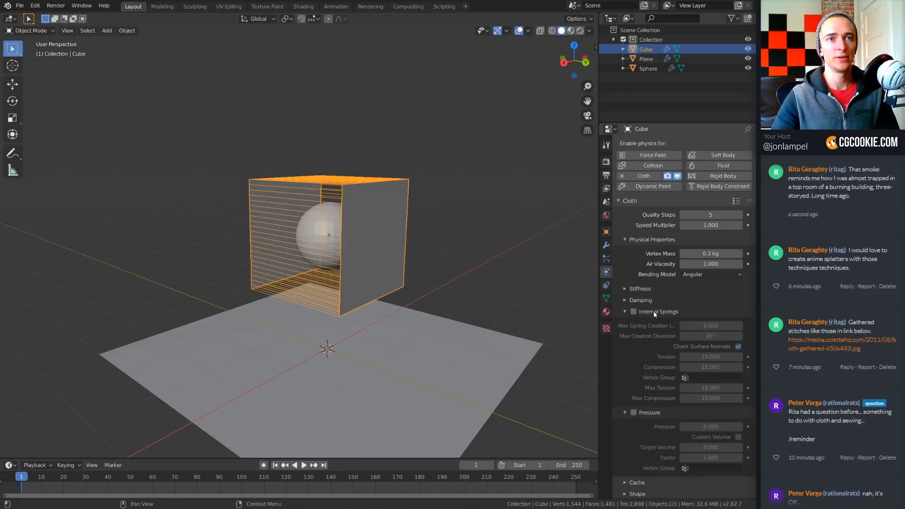
left_click(654, 312)
left_click(657, 325)
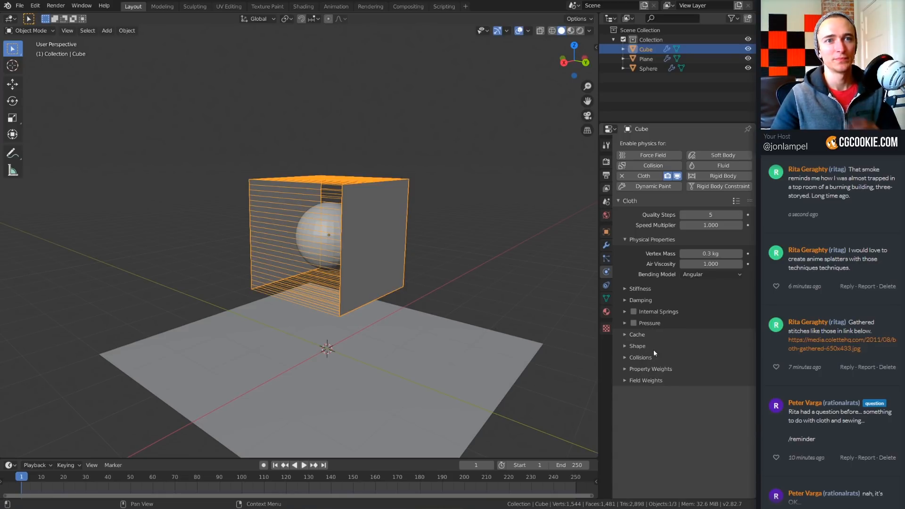
left_click(653, 348)
middle_click_drag(585, 330, 537, 316)
left_click(738, 382)
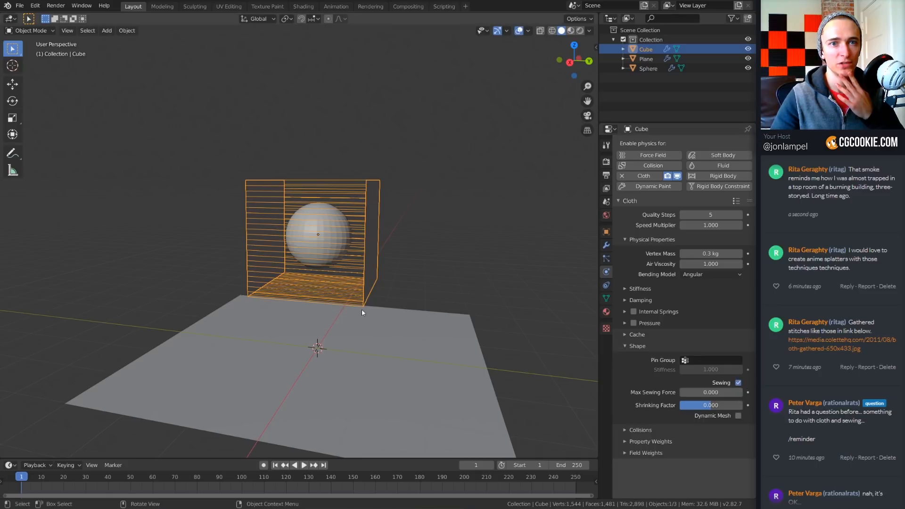
- Play the sewing cloth simulation to check how the cube's walls pull together around the sphere
mouse_move(362, 312)
middle_mouse_down()
mouse_move(373, 314)
mouse_move(348, 321)
middle_mouse_up()
left_click(304, 465)
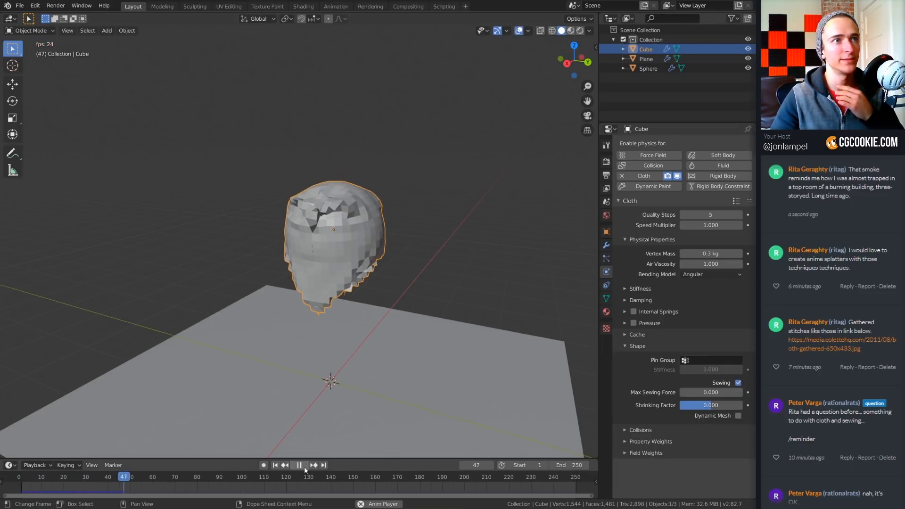
key("Escape")
scroll(332, 249, "up", 2)
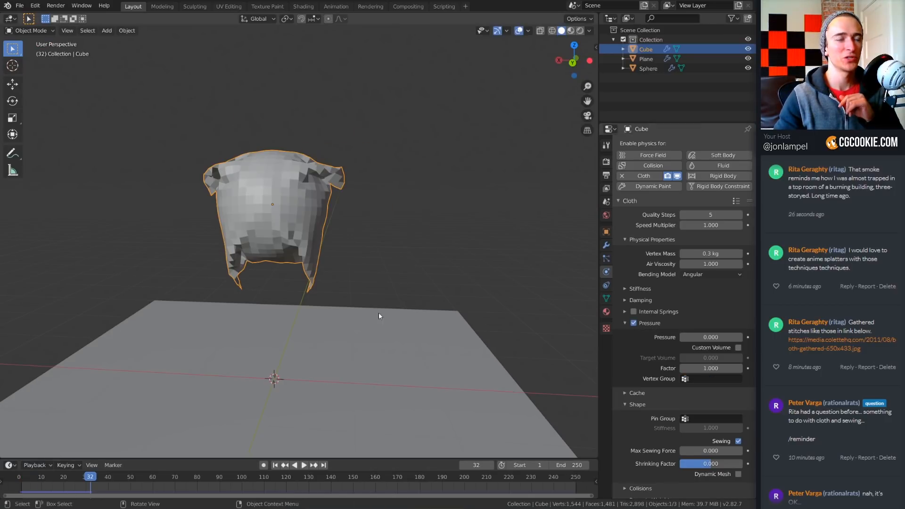
- Set the cube's cloth Pressure to 50
middle_click_drag(378, 312, 398, 320)
left_click(714, 337)
left_click(714, 338)
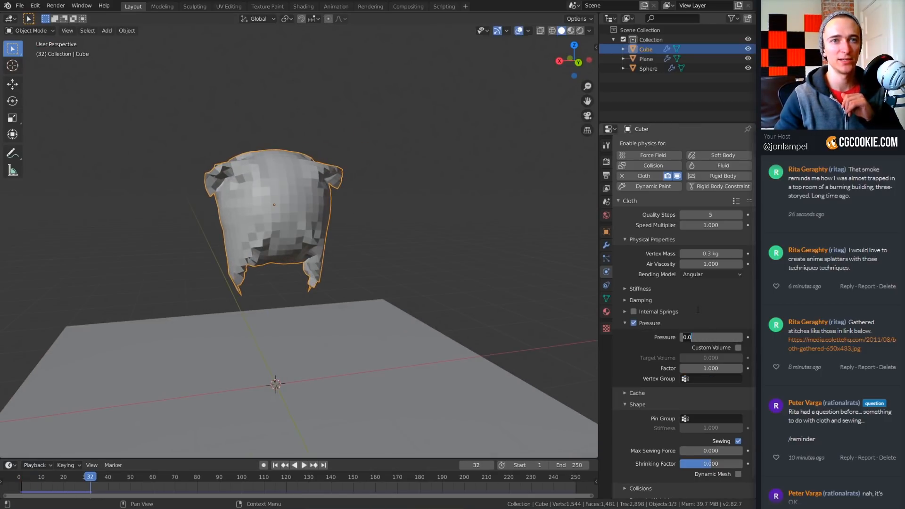
key("BackSpace")
key("BackSpace")
key("BackSpace")
type("50")
key("Return")
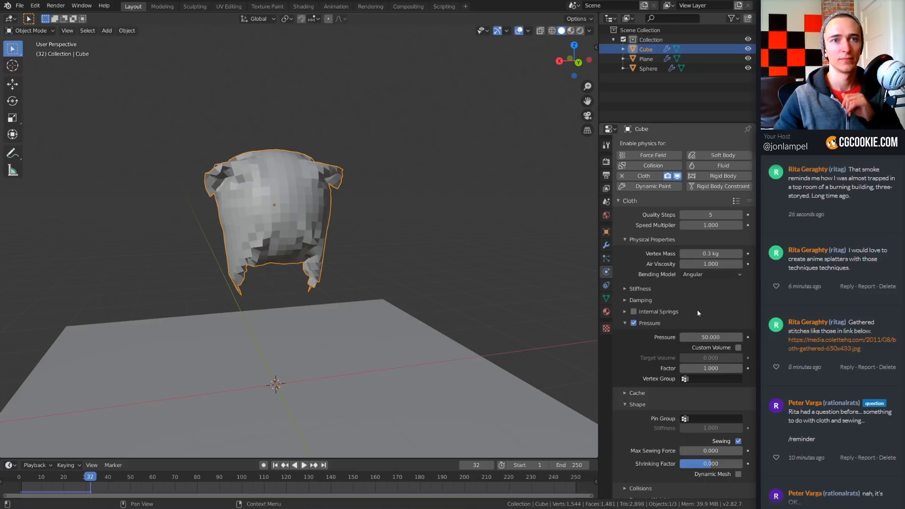
- Play the simulation from the first frame to check the effect of the cloth pressure, and stop it
left_click(275, 465)
left_click(304, 465)
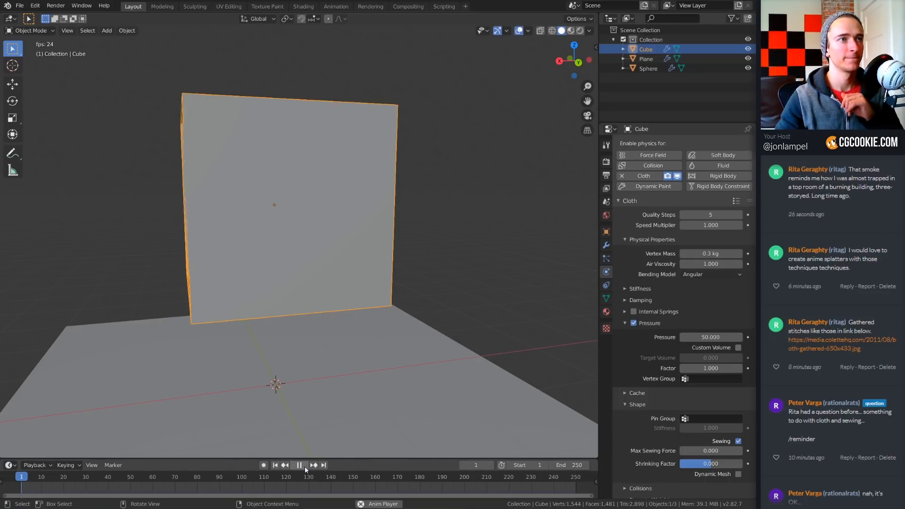
middle_click_drag(315, 400, 322, 351)
left_click(301, 464)
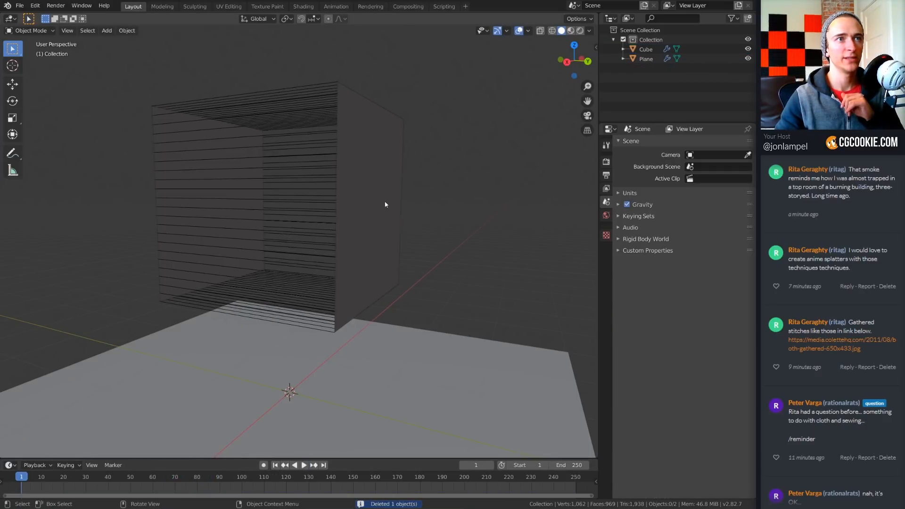
- Turn off Pressure on the cube's cloth and expand the Internal Springs settings
left_click(386, 204)
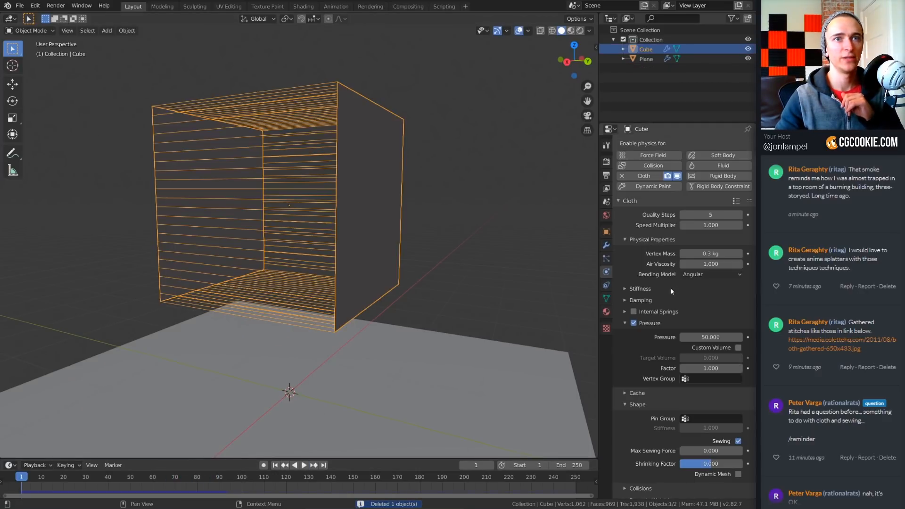
left_click(634, 323)
left_click(655, 323)
left_click(660, 311)
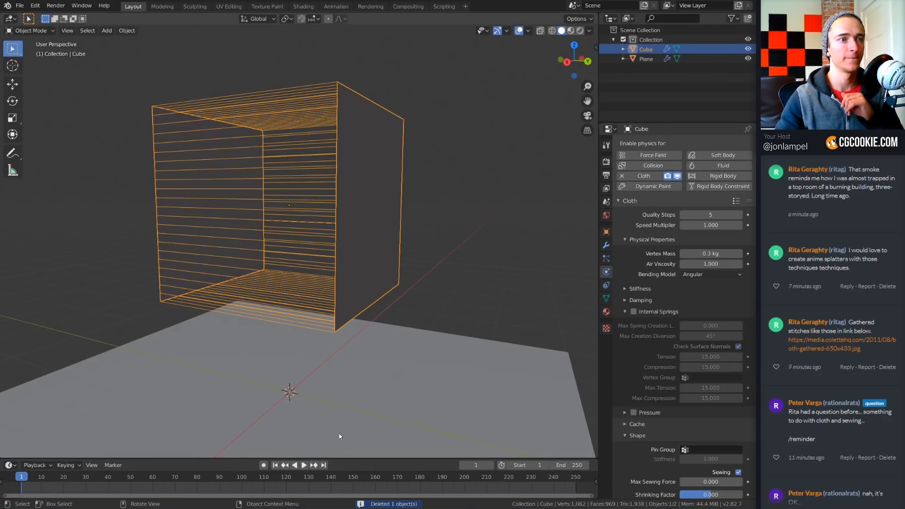
- Play the cloth falling onto the floor without pressure, stop it, and return to the first frame
left_click(304, 465)
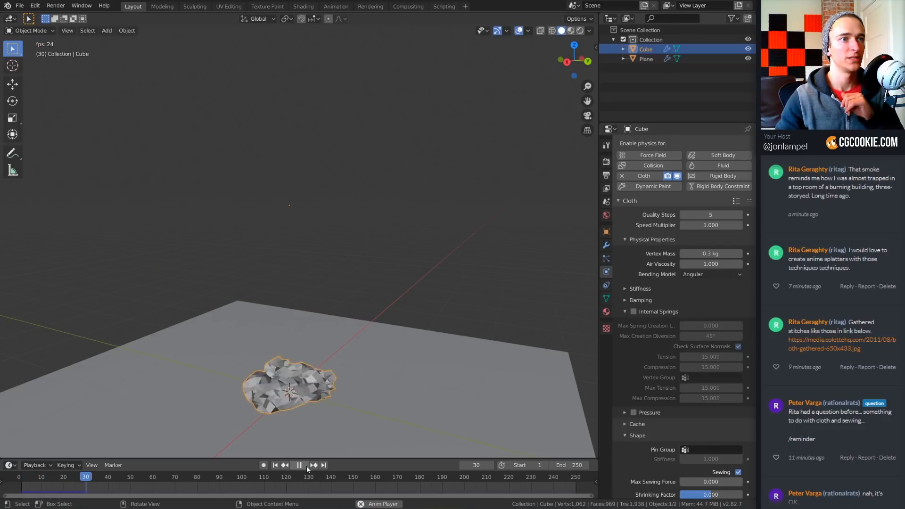
left_click(305, 465)
left_click(275, 465)
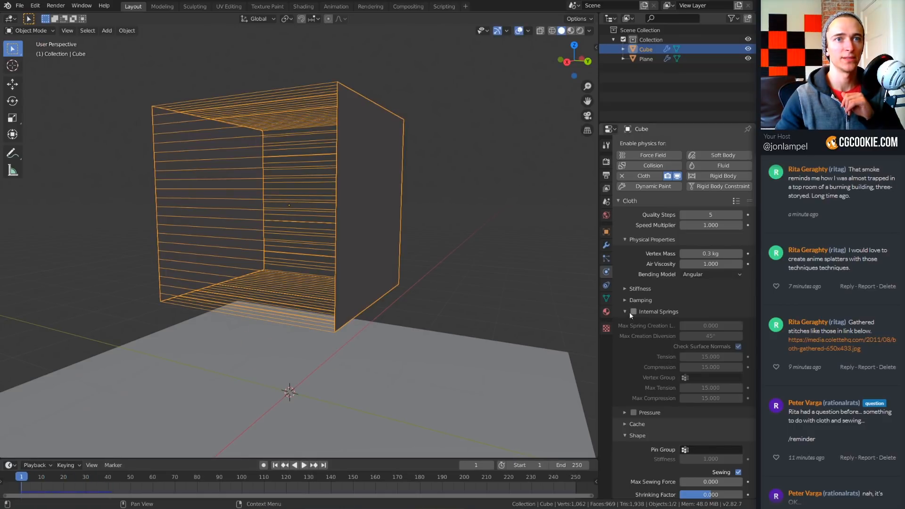
- Enable Internal Springs on the cube's cloth, and play the simulation to check their effect before stopping it
left_click(633, 312)
middle_click_drag(409, 321, 355, 386)
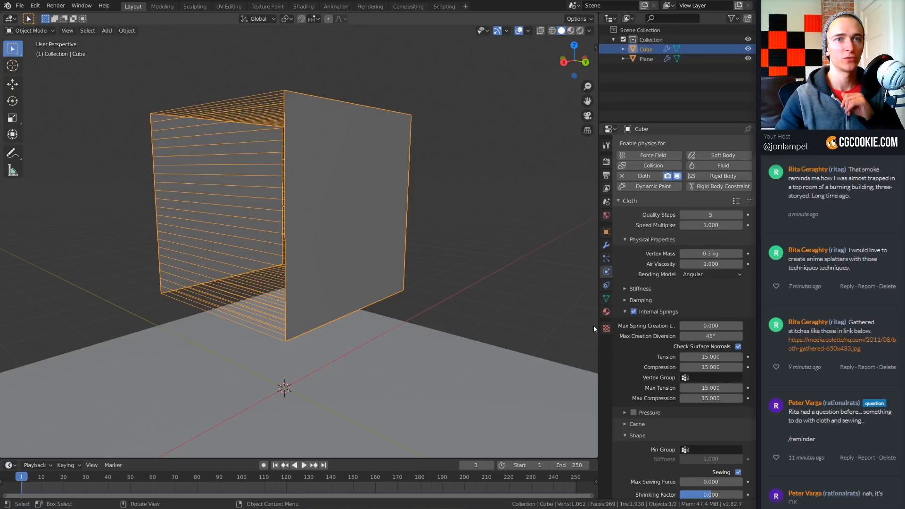
left_click(304, 466)
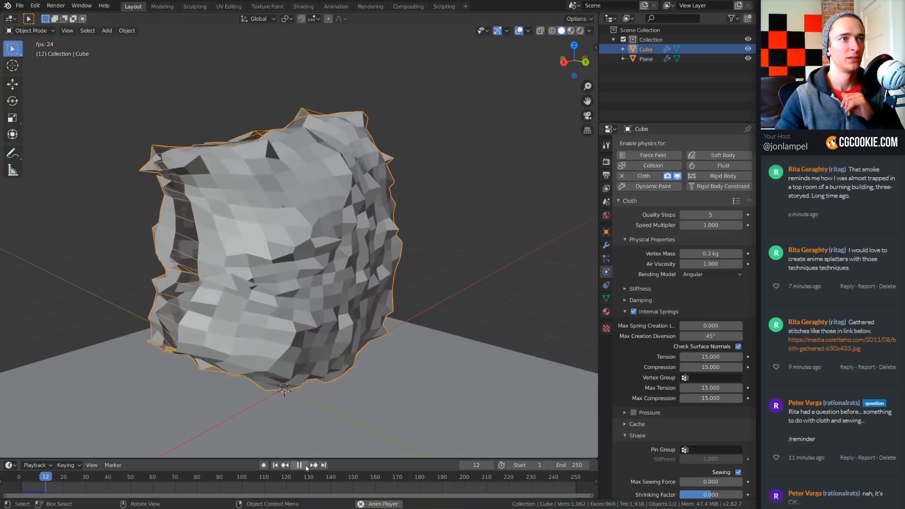
scroll(381, 326, "down", 4)
mouse_move(380, 327)
middle_mouse_down()
mouse_move(363, 319)
mouse_move(448, 315)
mouse_move(374, 329)
middle_mouse_up()
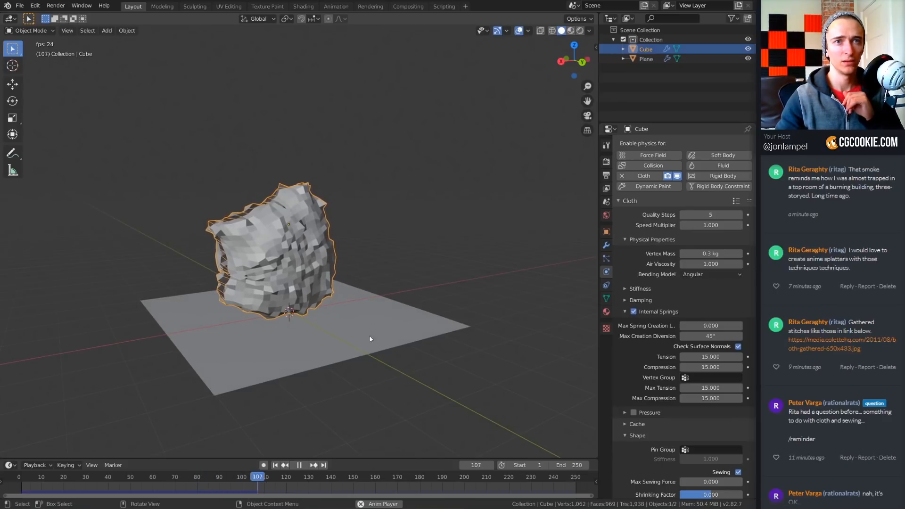
key("Escape")
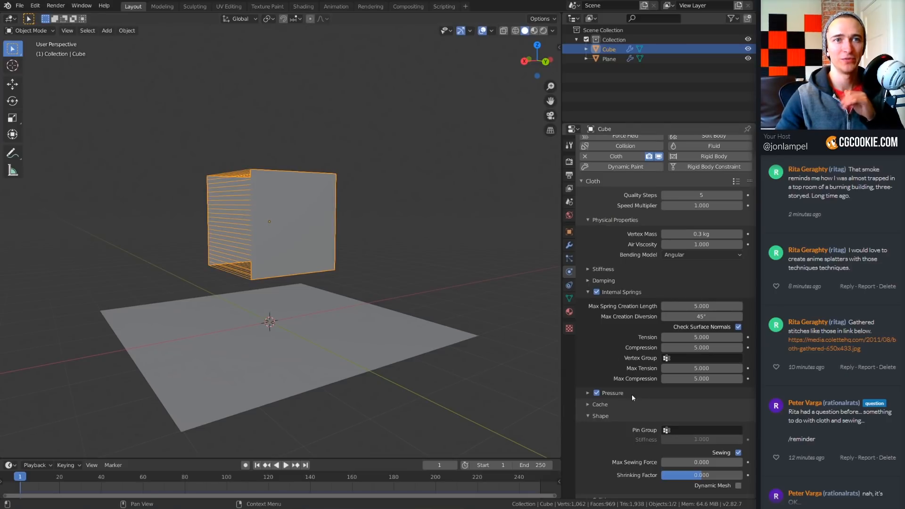
- Expand the cloth's Pressure settings and play the simulation with pressure and internal springs combined, stop it, and return to the first frame
left_click(632, 388)
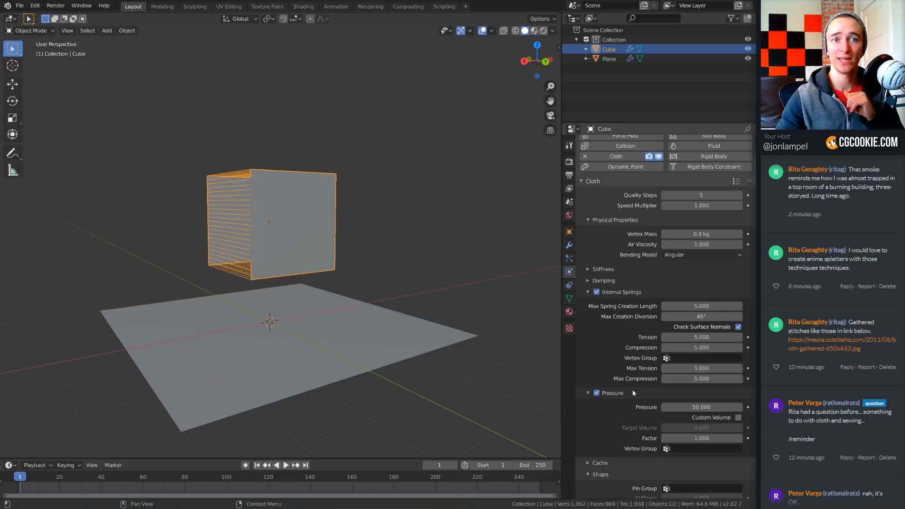
left_click(286, 466)
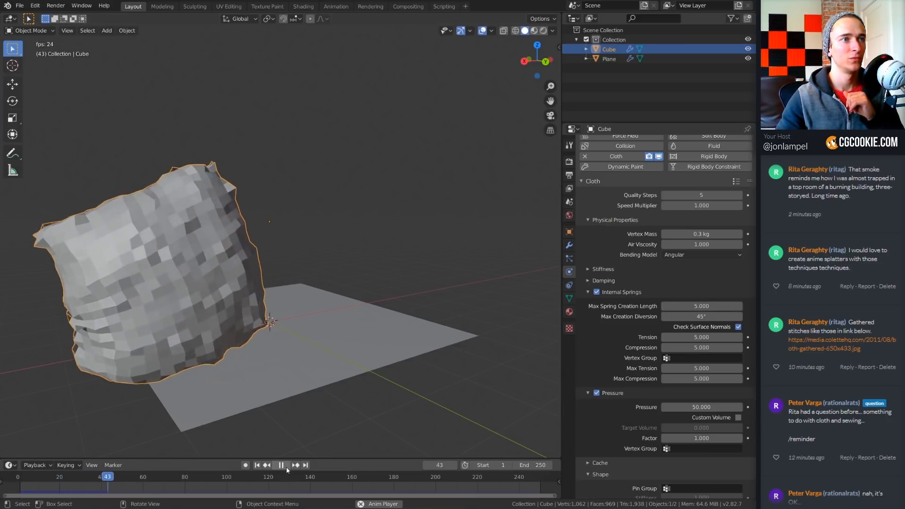
scroll(325, 316, "down", 6)
middle_click_drag(325, 316, 238, 344)
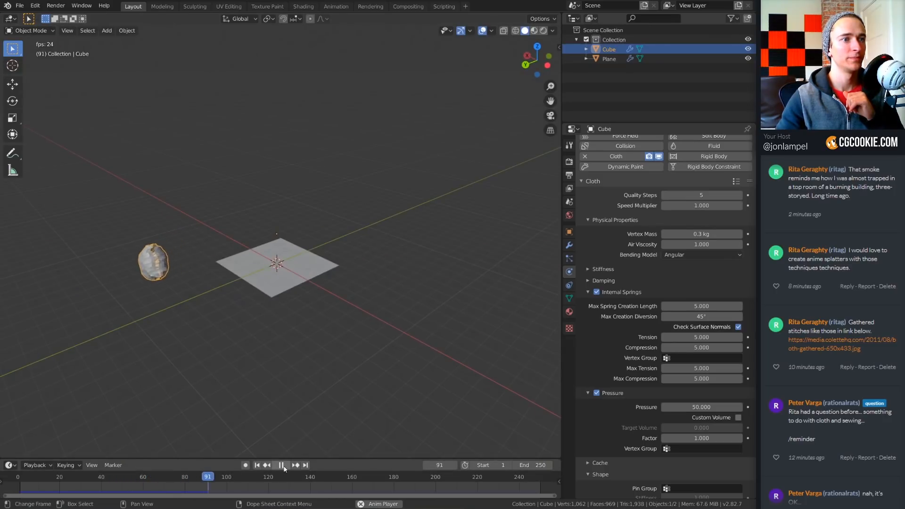
left_click(284, 468)
left_click(257, 465)
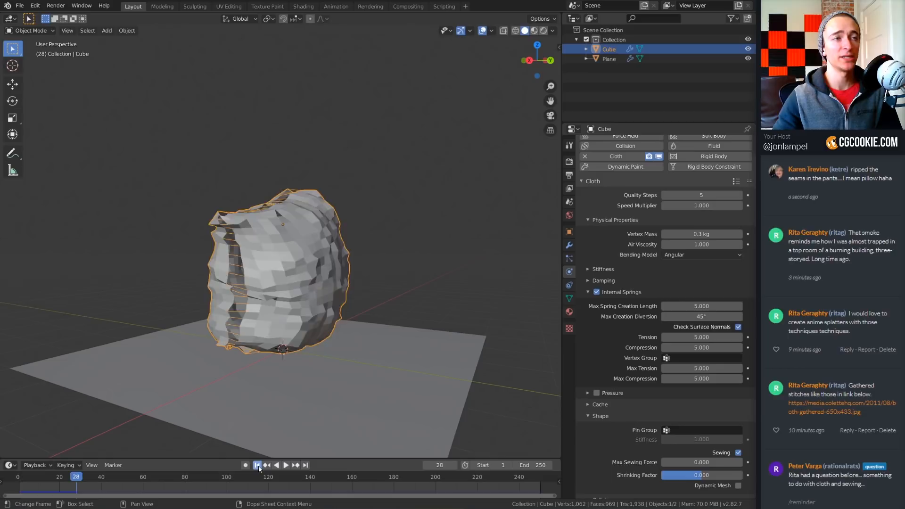
- Replay the cloth from the first frame with internal springs but no pressure, and inspect the sewn seam from several sides
left_click(257, 465)
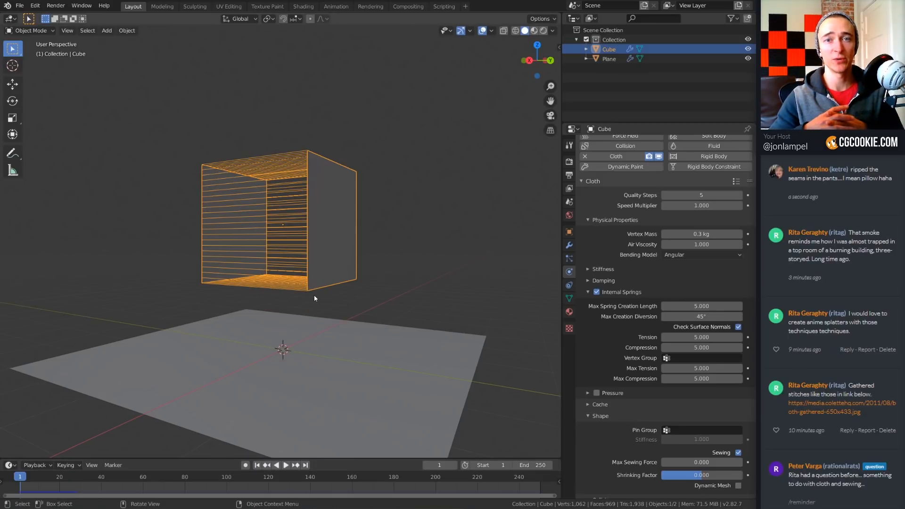
key("space")
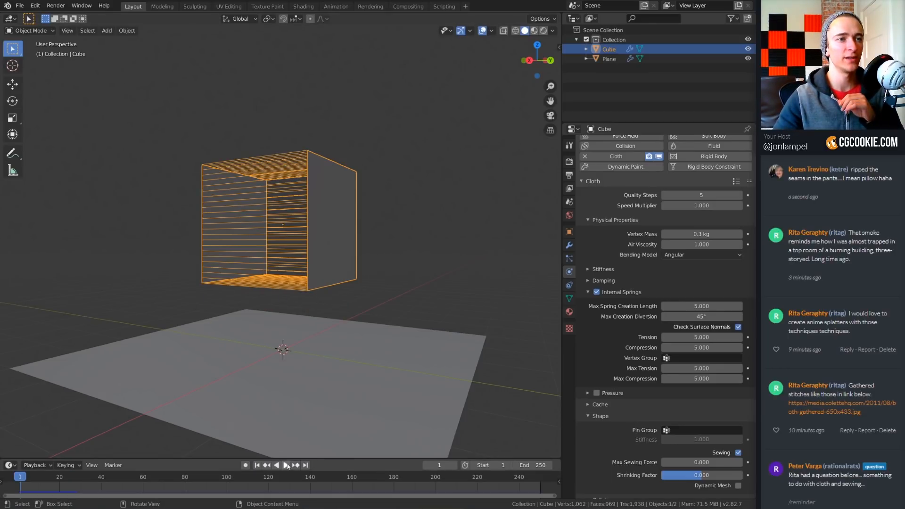
middle_click_drag(355, 410, 408, 307)
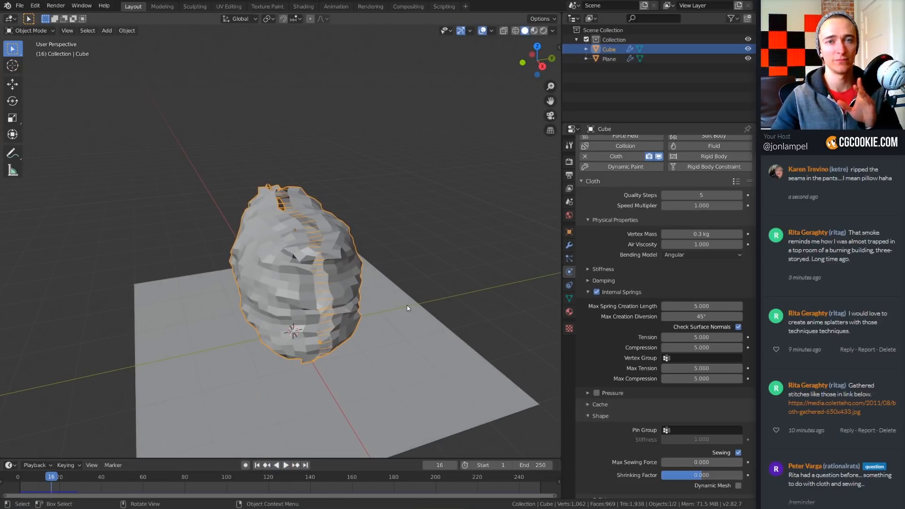
middle_click_drag(408, 307, 377, 307)
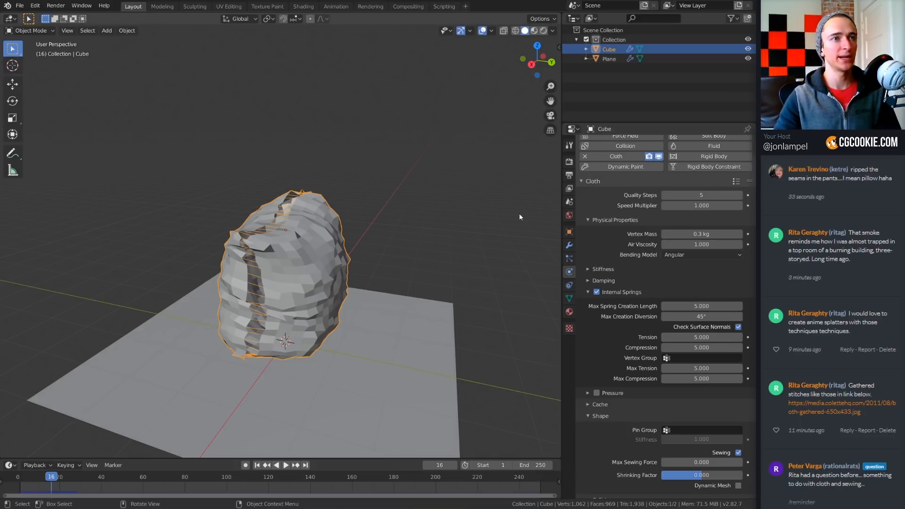
- Delete the sewn cloth cube from the scene and keep the floor plane
middle_click_drag(519, 213, 307, 257)
key("Delete")
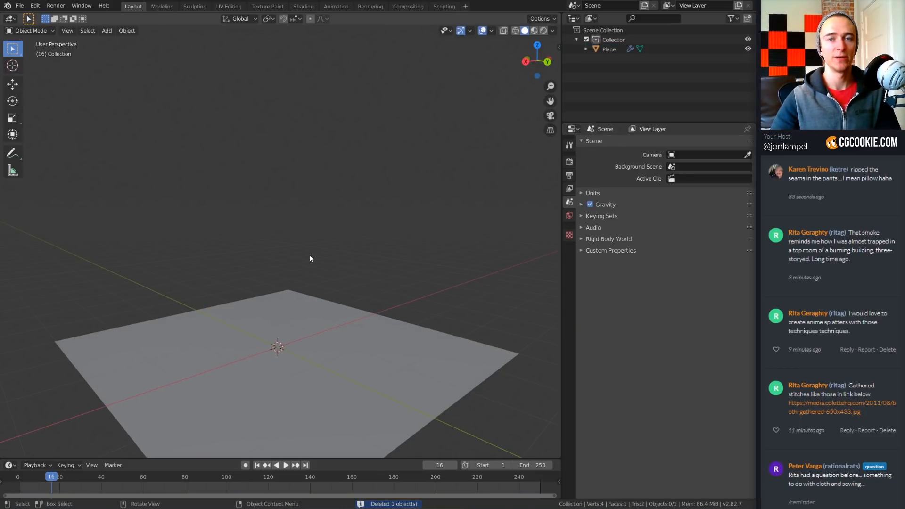
scroll(321, 325, "down", 3)
middle_click_drag(326, 331, 299, 309)
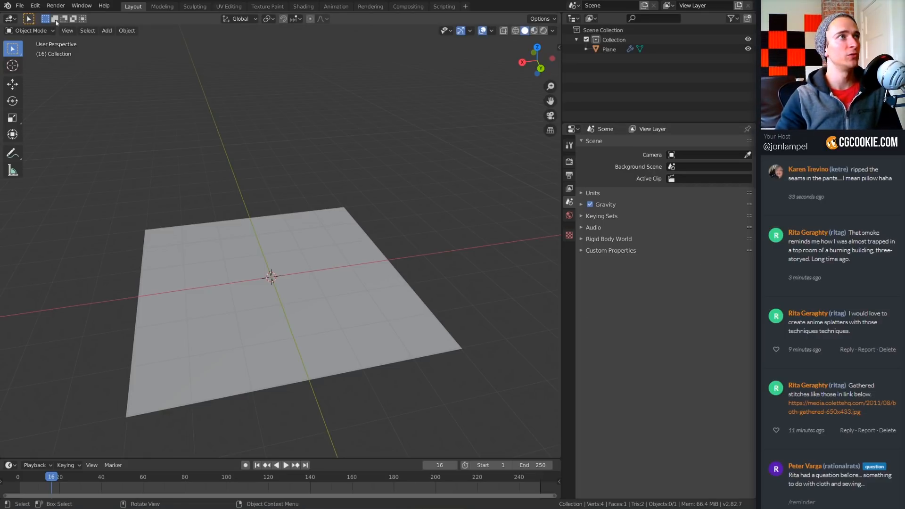
- Check the OptiX option for Cycles render devices in the System preferences, set the device back to None, and close the preferences
left_click(20, 6)
mouse_move(39, 7)
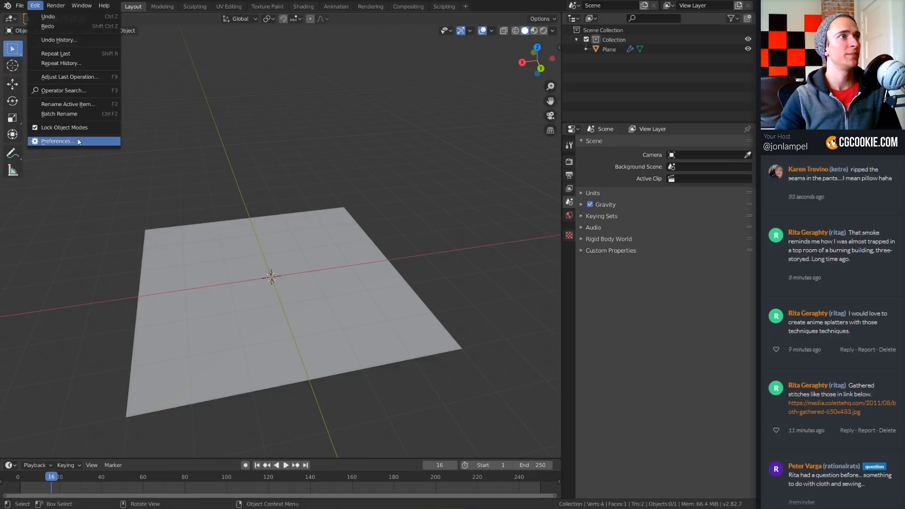
left_click(57, 141)
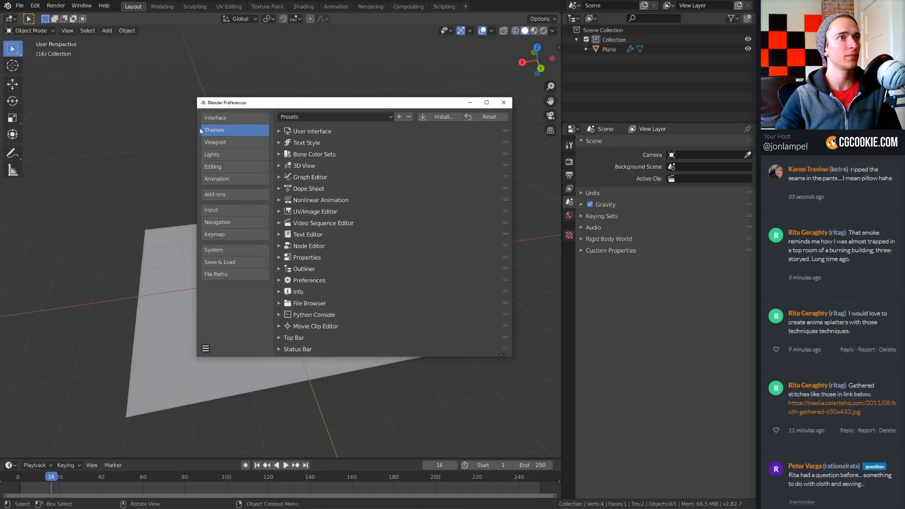
left_click(221, 250)
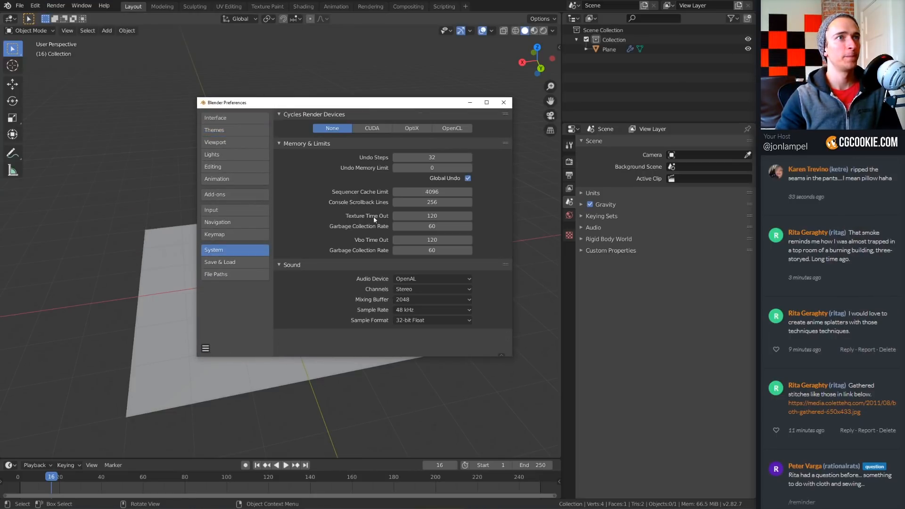
left_click(404, 129)
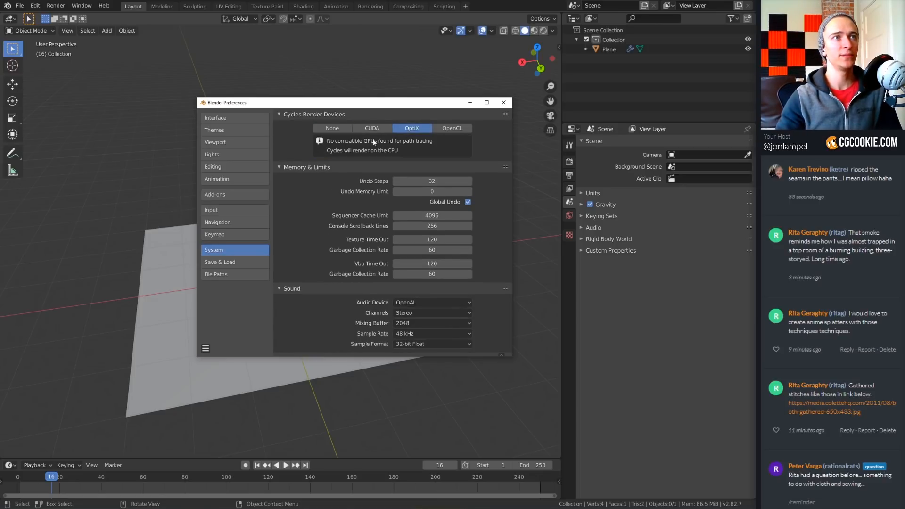
left_click(335, 129)
left_click_drag(350, 104, 320, 120)
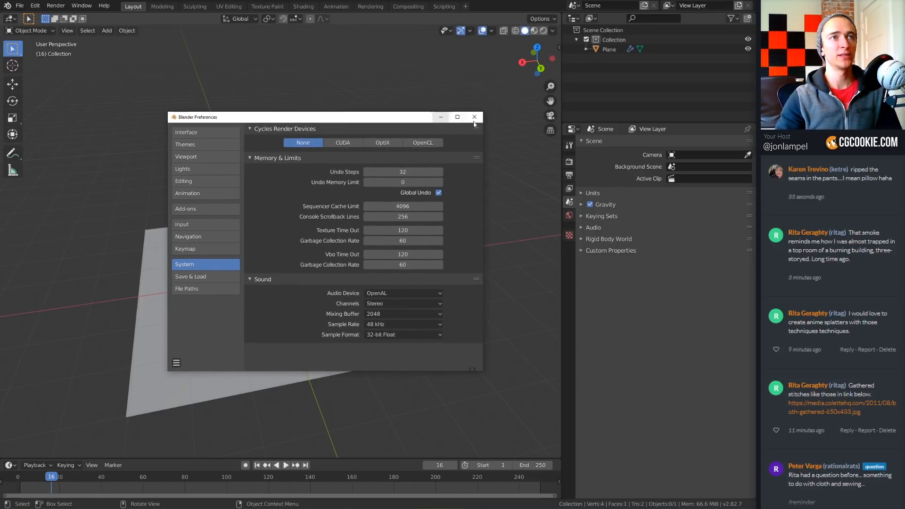
left_click(479, 119)
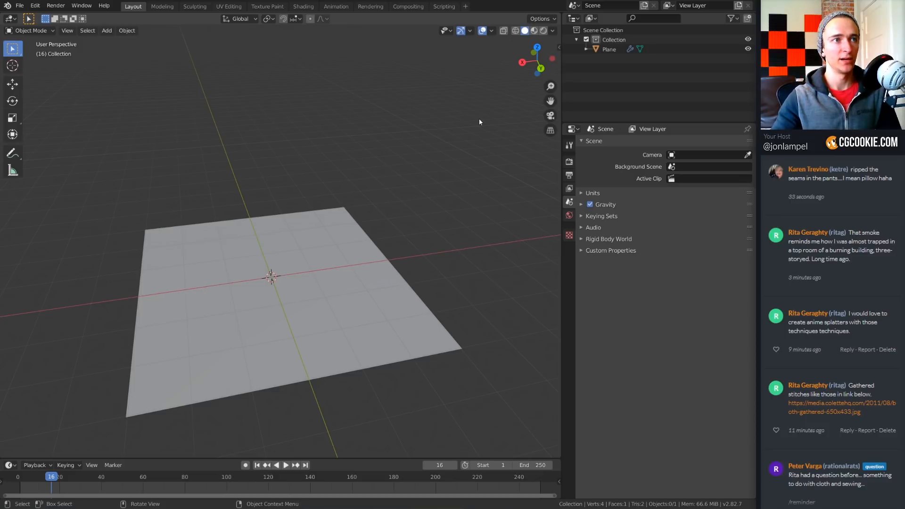
mouse_move(278, 278)
middle_mouse_down()
mouse_move(271, 288)
mouse_move(290, 286)
middle_mouse_up()
scroll(289, 287, "up", 2)
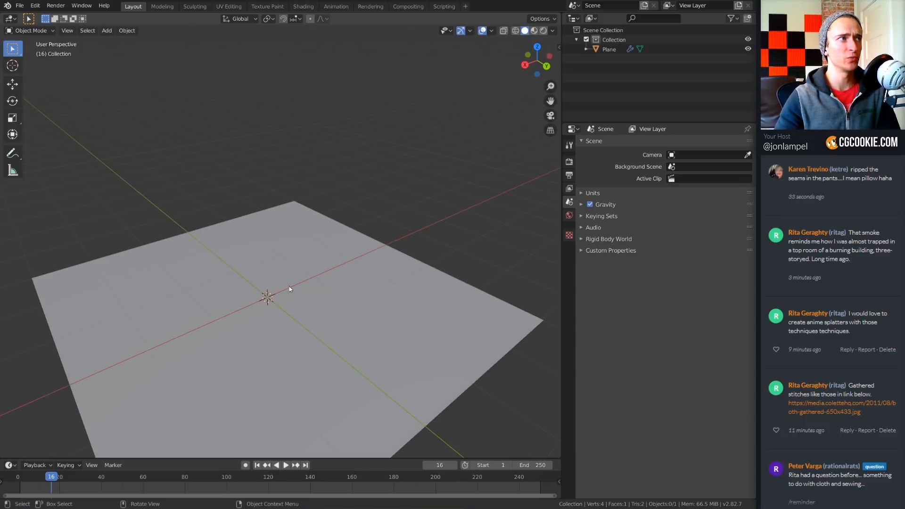
middle_click_drag(326, 338, 330, 275, "shift")
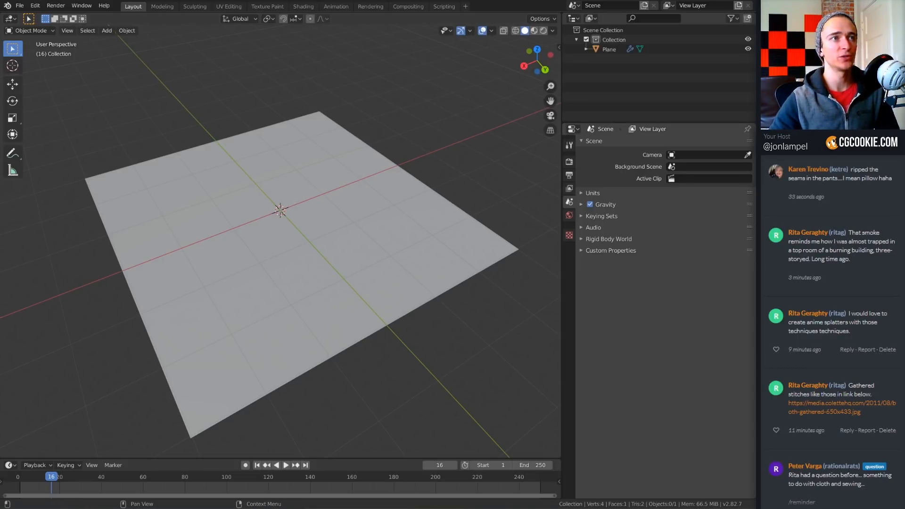
middle_click_drag(417, 253, 400, 262)
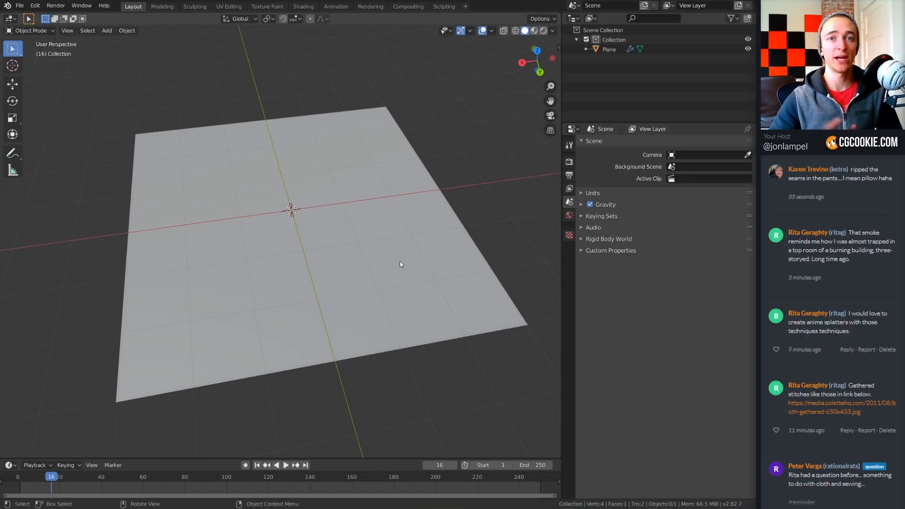
middle_click_drag(389, 241, 378, 265)
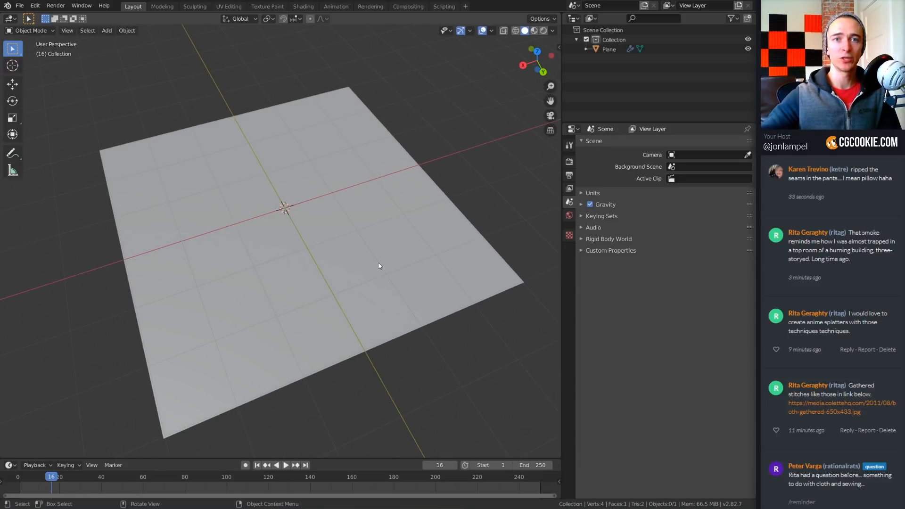
- Select the floor plane, switch to the Shading workspace, and set the render engine to Cycles
left_click(235, 211)
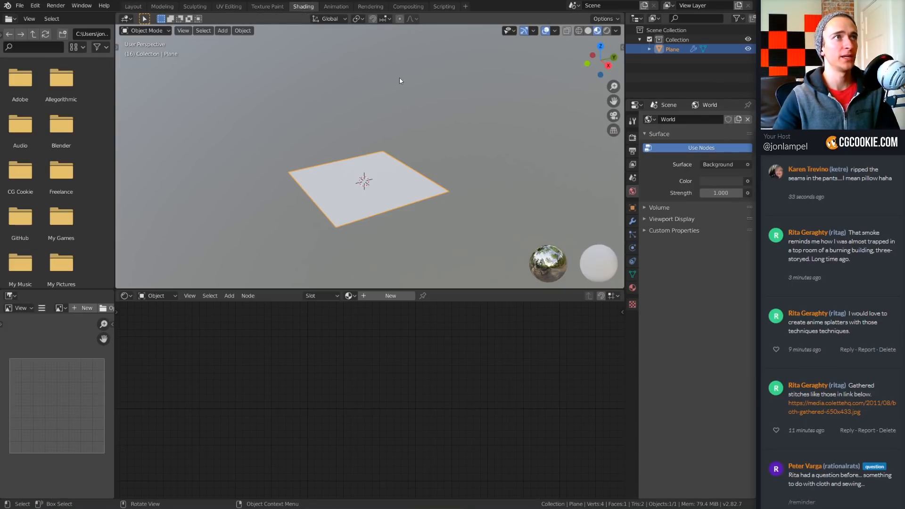
left_click(632, 137)
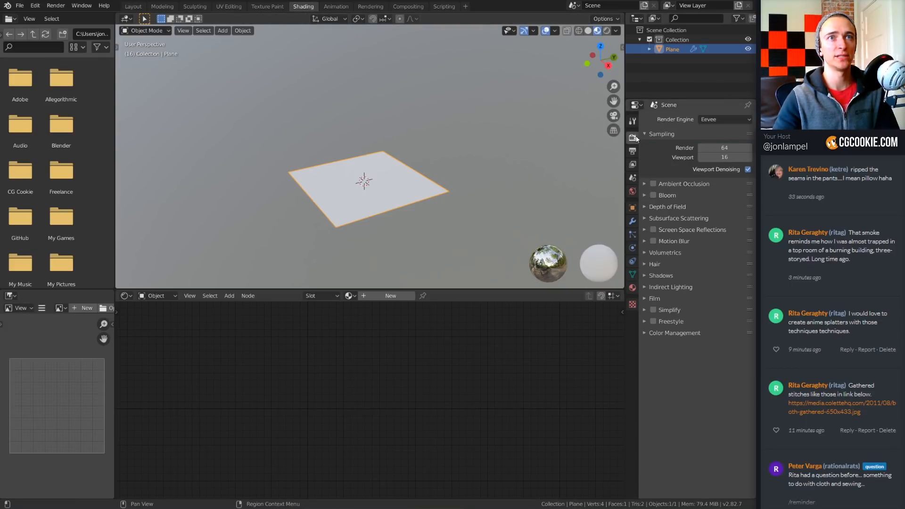
left_click(717, 119)
left_click(715, 152)
middle_click_drag(469, 163, 450, 202)
scroll(463, 175, "up", 2)
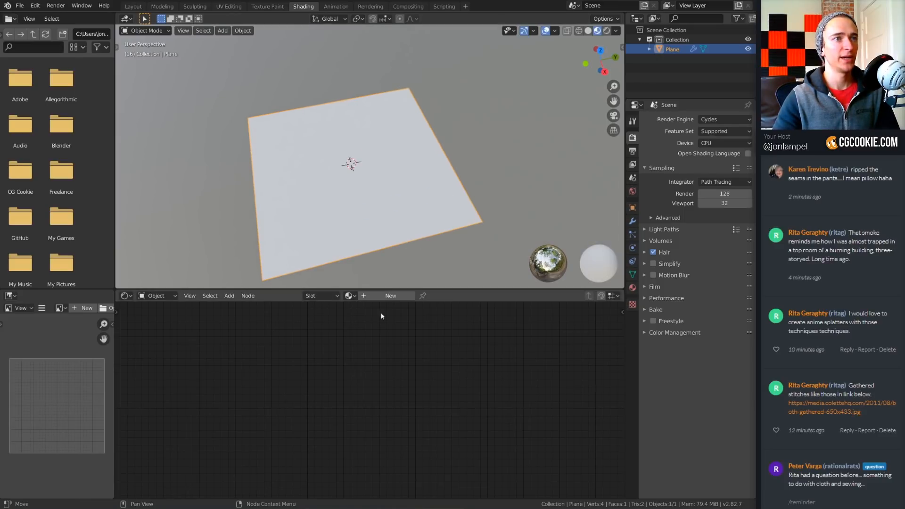
- Create a new material on the plane and connect a Brick Texture's Color output to the Principled BSDF's Base Color
left_click(390, 295)
key("shift+a")
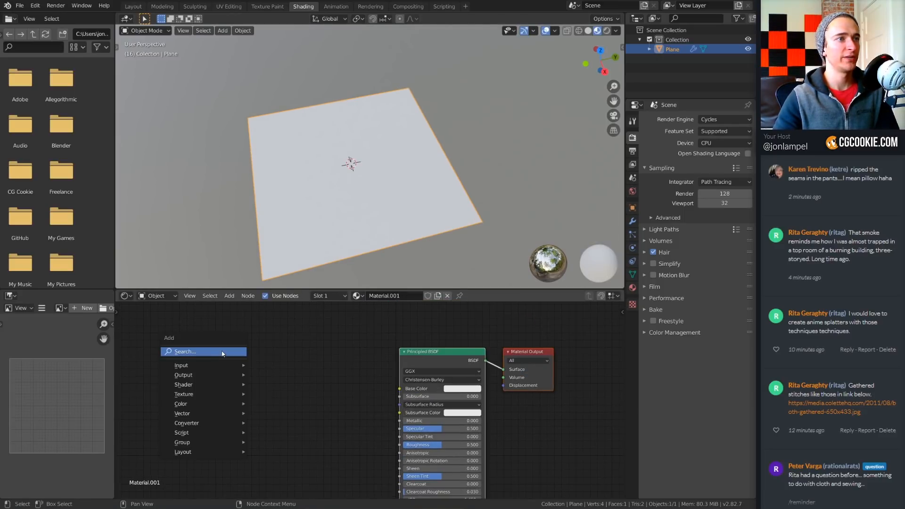
mouse_move(233, 394)
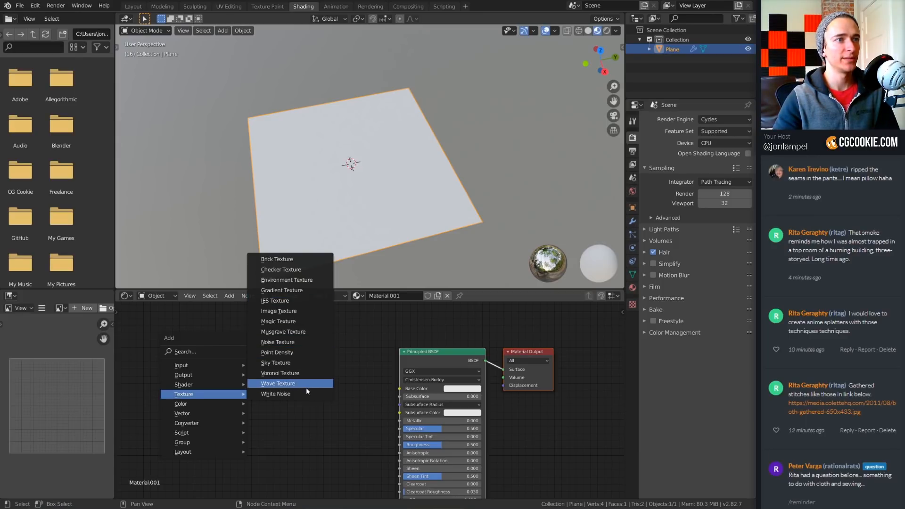
left_click(283, 259)
left_click(220, 365)
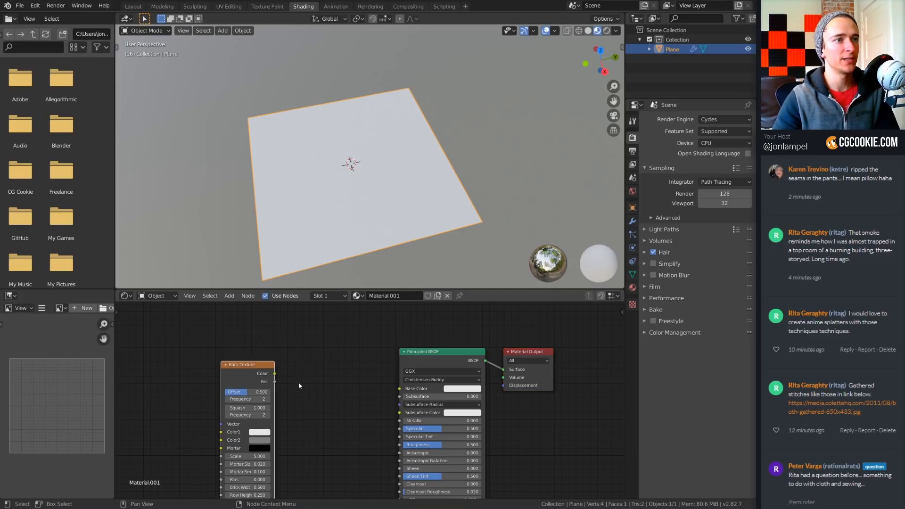
left_click_drag(275, 373, 400, 389)
mouse_move(359, 238)
middle_mouse_down()
mouse_move(401, 254)
mouse_move(379, 223)
mouse_move(358, 254)
middle_mouse_up()
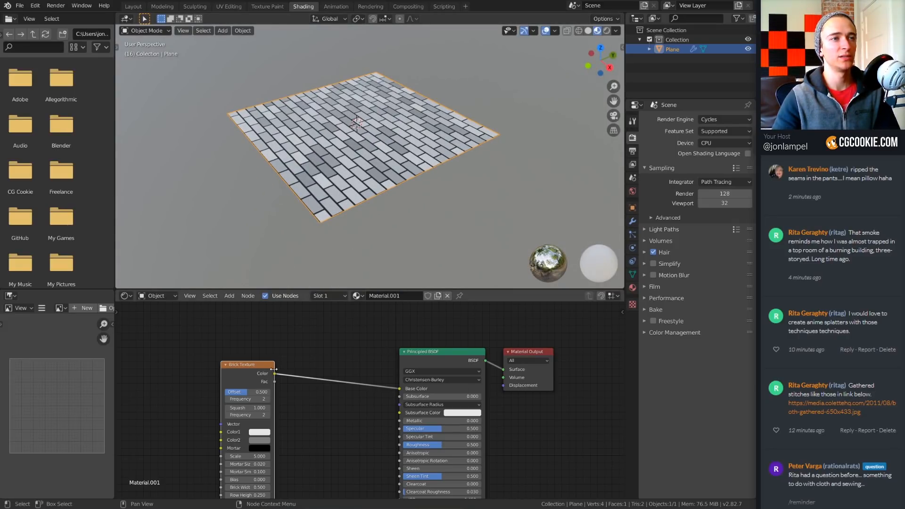
- Widen the Brick Texture node and space it and the Principled BSDF node farther from the Material Output
left_click_drag(273, 369, 309, 369)
middle_click_drag(264, 378, 258, 332)
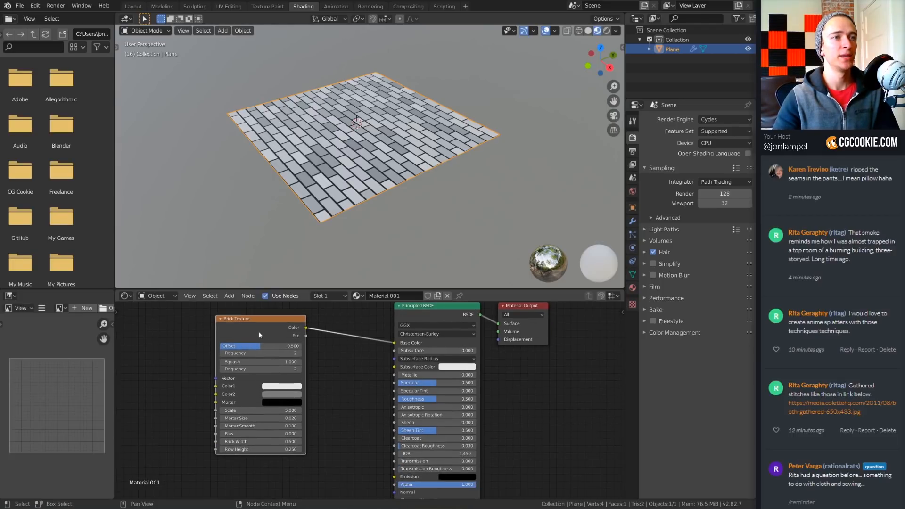
left_click_drag(258, 332, 237, 342)
left_click_drag(436, 306, 380, 308)
mouse_move(329, 172)
middle_mouse_down()
mouse_move(324, 161)
mouse_move(330, 179)
middle_mouse_up()
left_click_drag(249, 344, 193, 346)
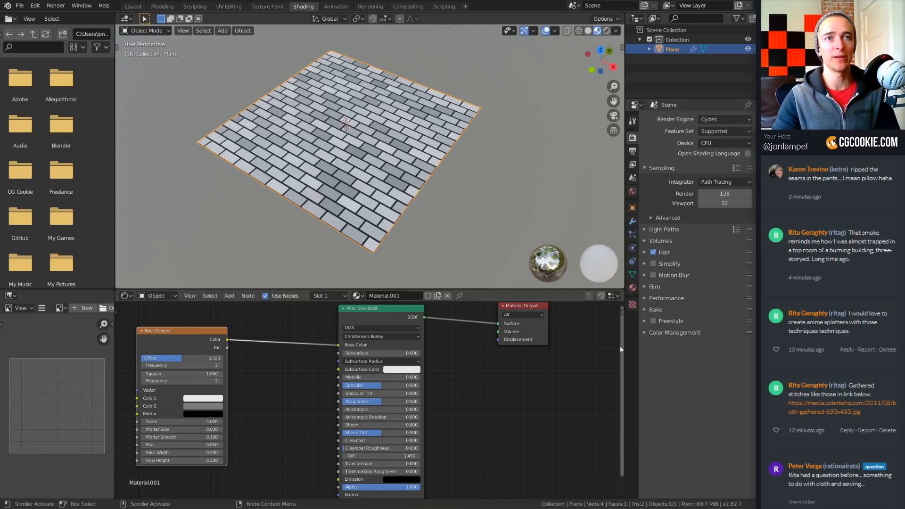
- Show the view layer settings and collapse the View Layer, Data, Light and Cryptomatte sections to reach the Shader AOV list
left_click(632, 164)
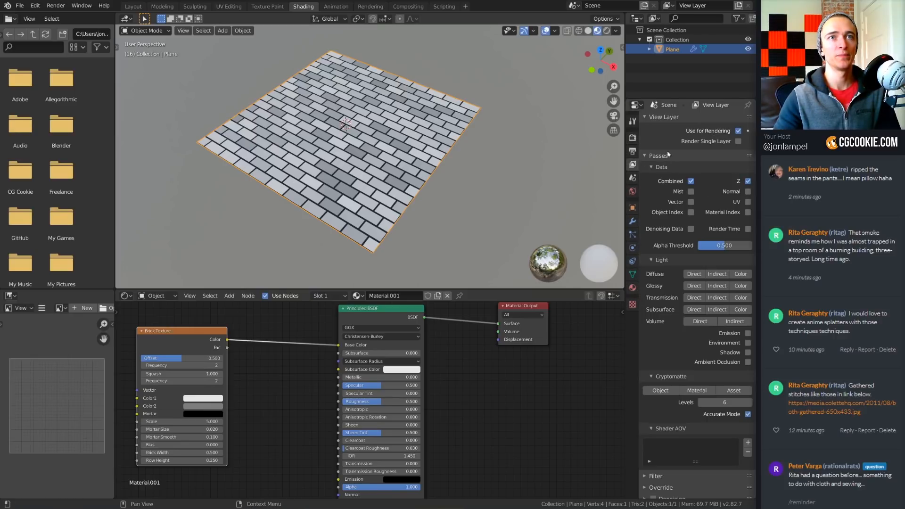
left_click(666, 117)
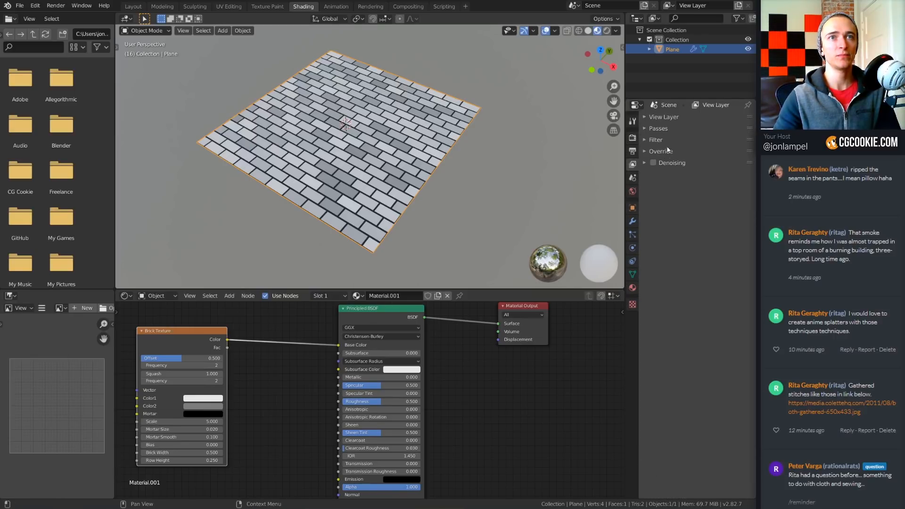
left_click(658, 129)
left_click(662, 139)
left_click(668, 151)
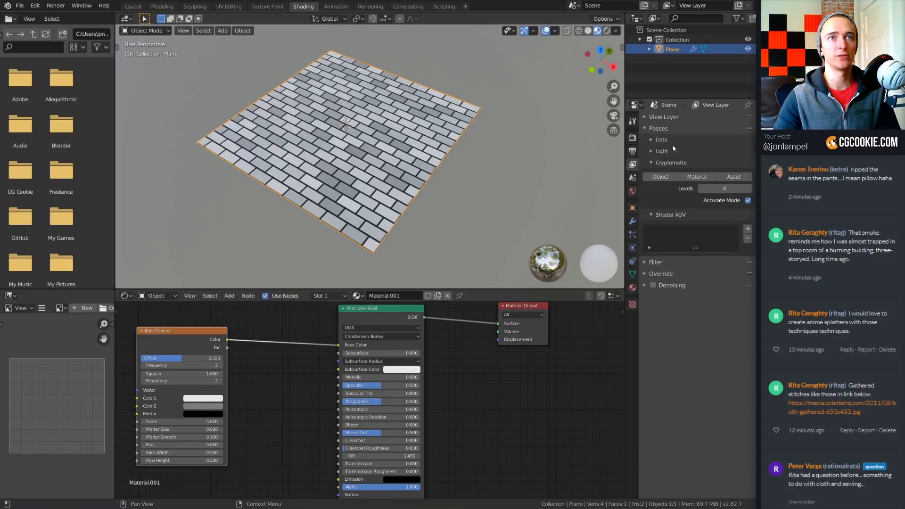
left_click(677, 162)
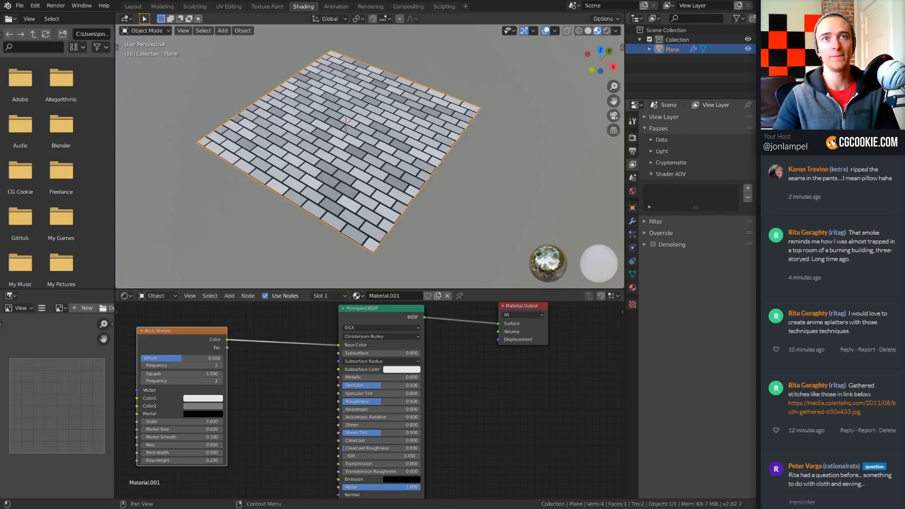
- Add a Color shader AOV pass to the view layer and name it Bricks
left_click(748, 188)
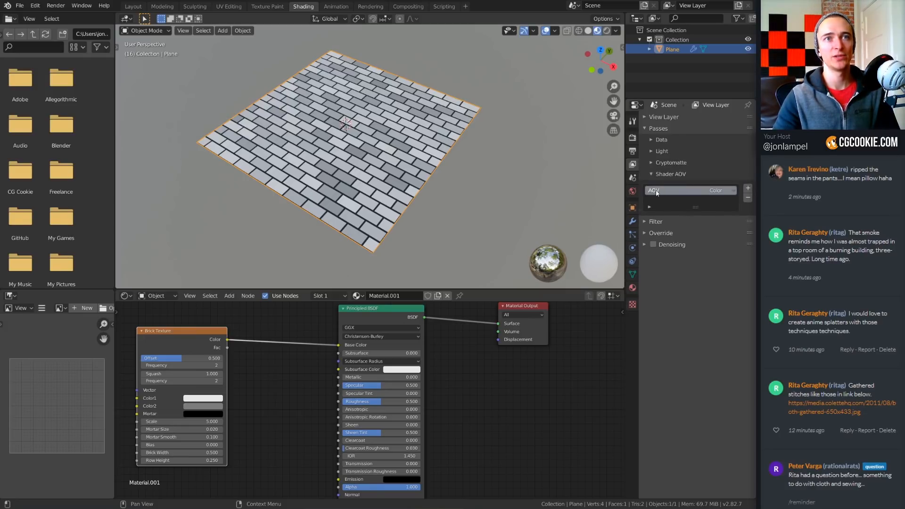
double_click(693, 190)
type("b")
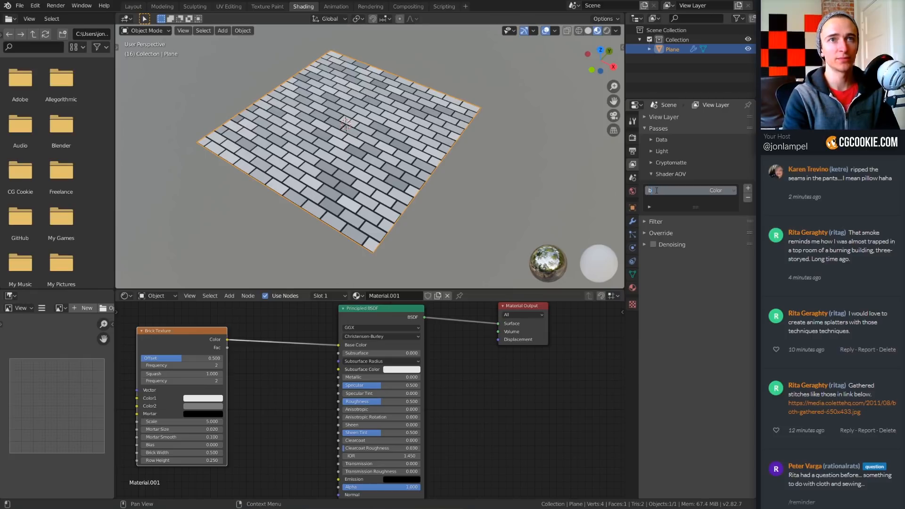
key("BackSpace")
key("BackSpace")
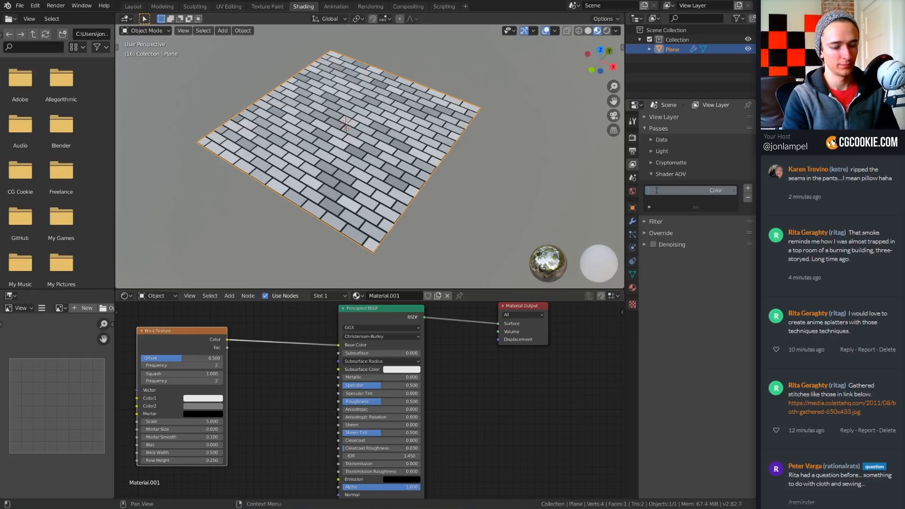
type("Bricks")
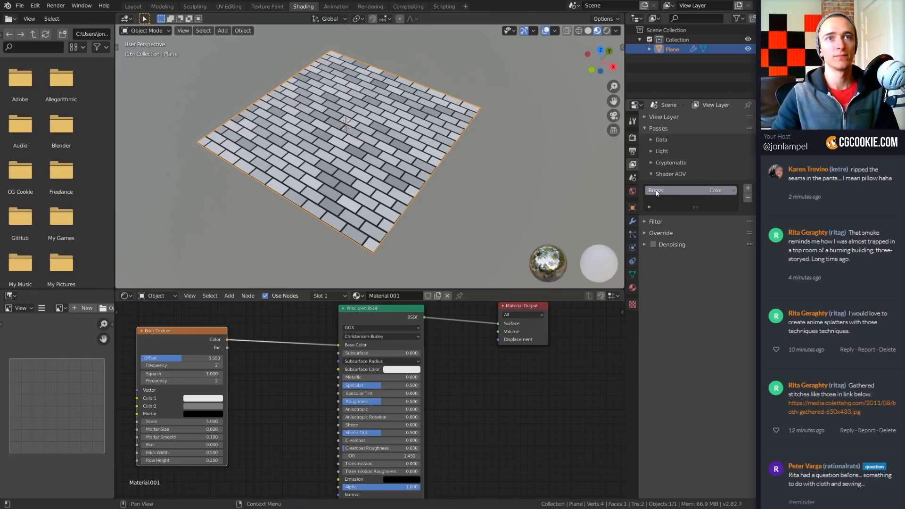
key("Return")
- Add an AOV Output node below the Material Output and set its name to Bricks
middle_click_drag(475, 365, 516, 367)
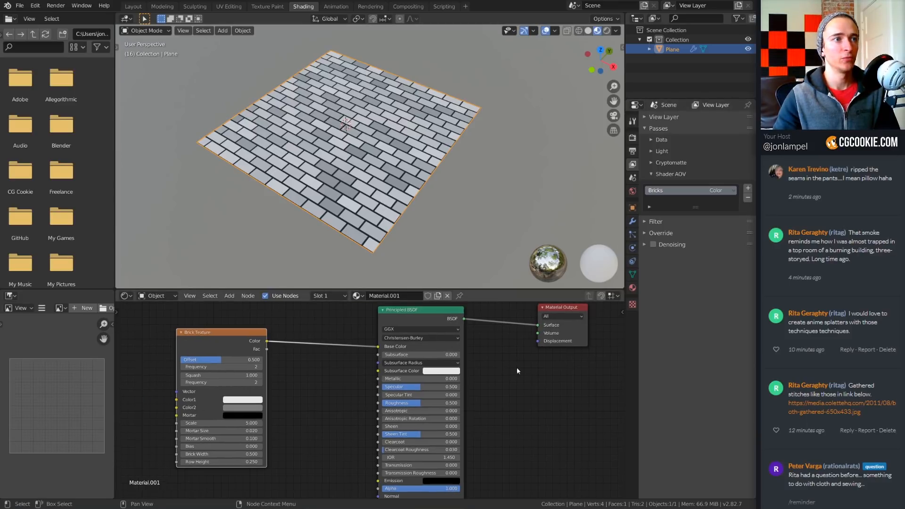
middle_click_drag(311, 358, 283, 353)
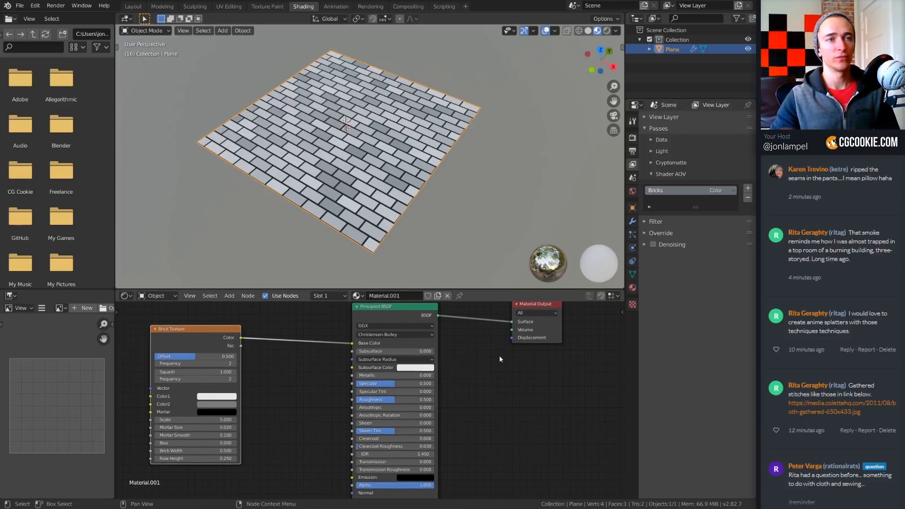
key("shift+a")
mouse_move(482, 336)
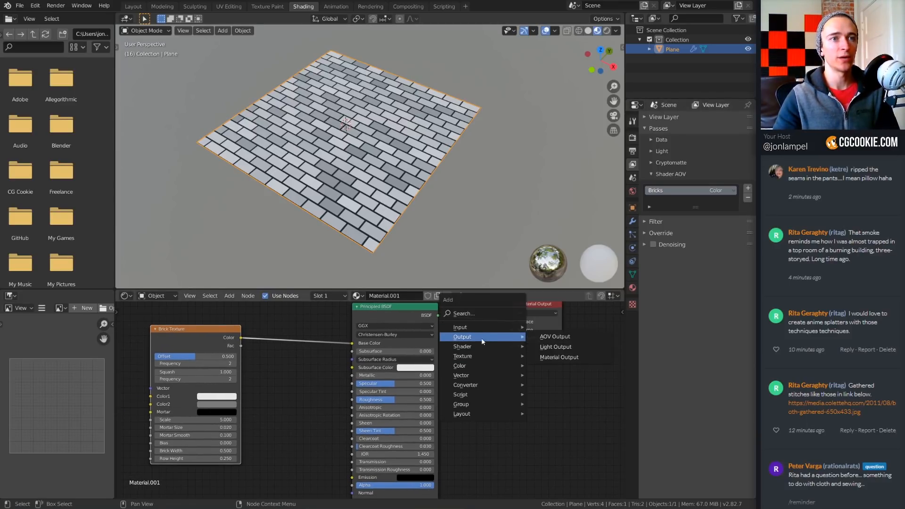
left_click(552, 337)
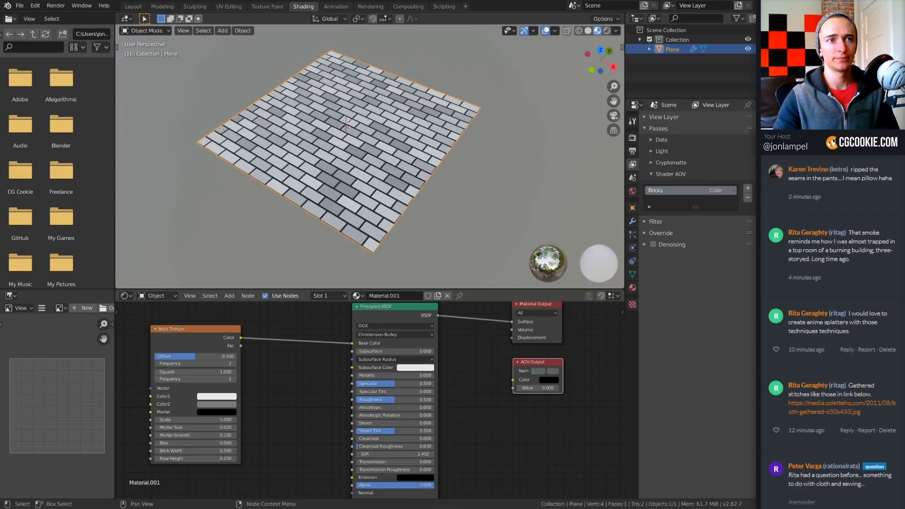
type("B")
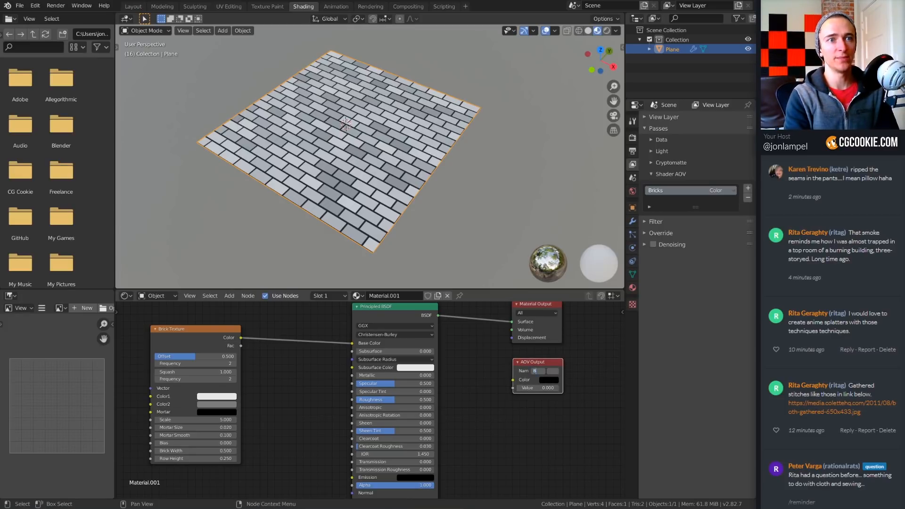
type("ricks")
key("Return")
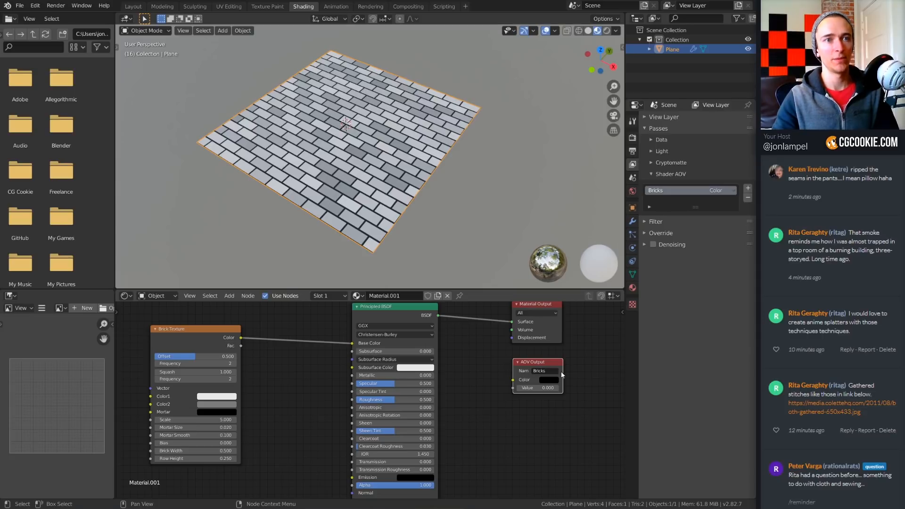
- Widen the AOV Output node and connect the Brick Texture's Color output to its Color input
left_click_drag(562, 369, 544, 358)
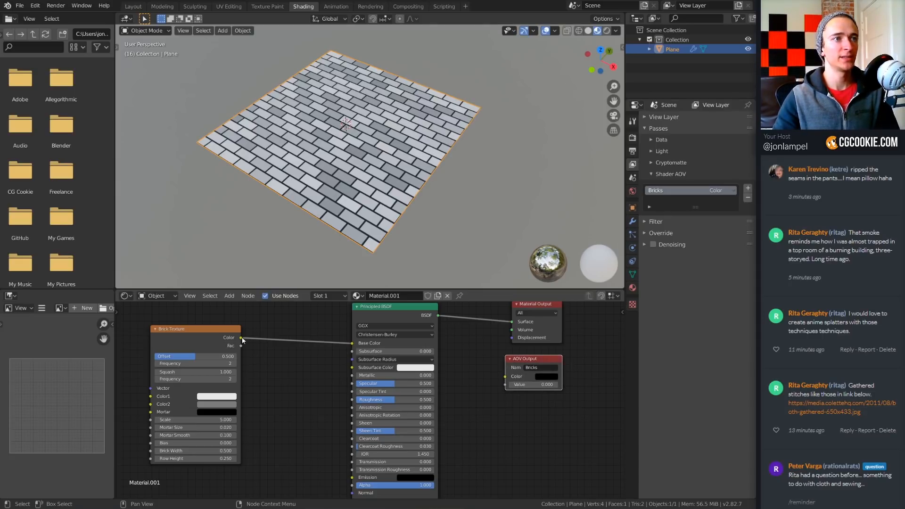
left_click_drag(241, 338, 506, 375)
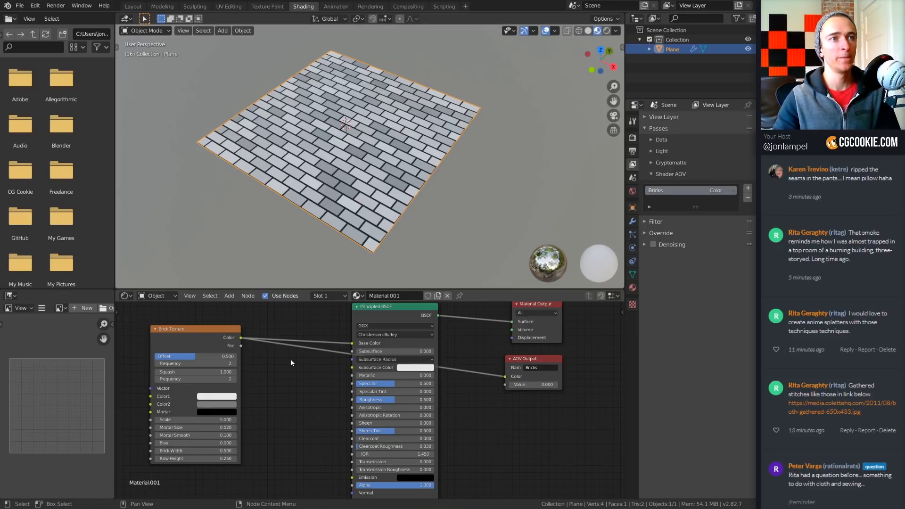
scroll(293, 357, "down", 1)
middle_click_drag(377, 198, 396, 179)
- Set the Cycles render samples to 1 and render the image
left_click(633, 137)
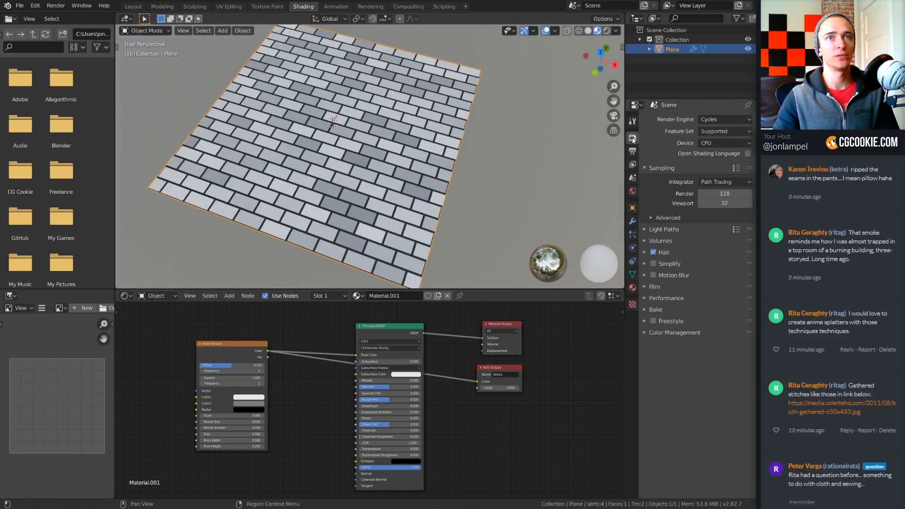
left_click(718, 193)
type("1")
key("Return")
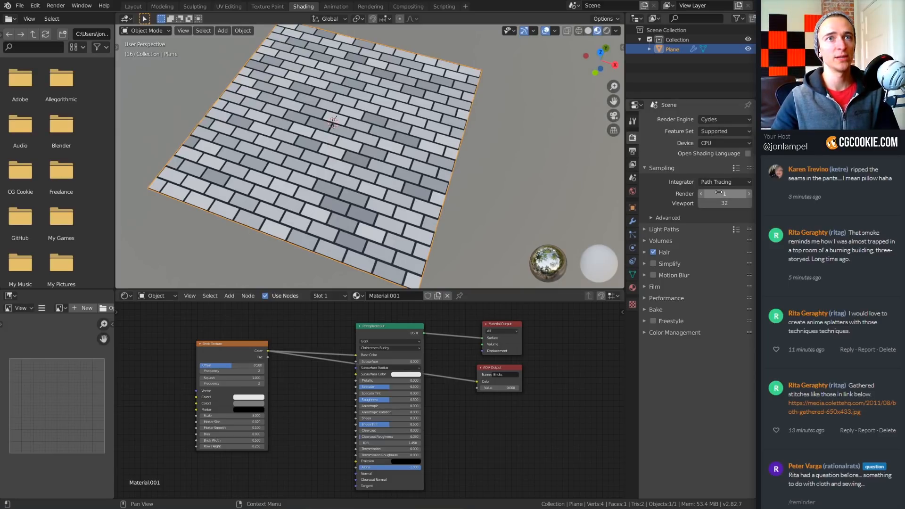
key("F12")
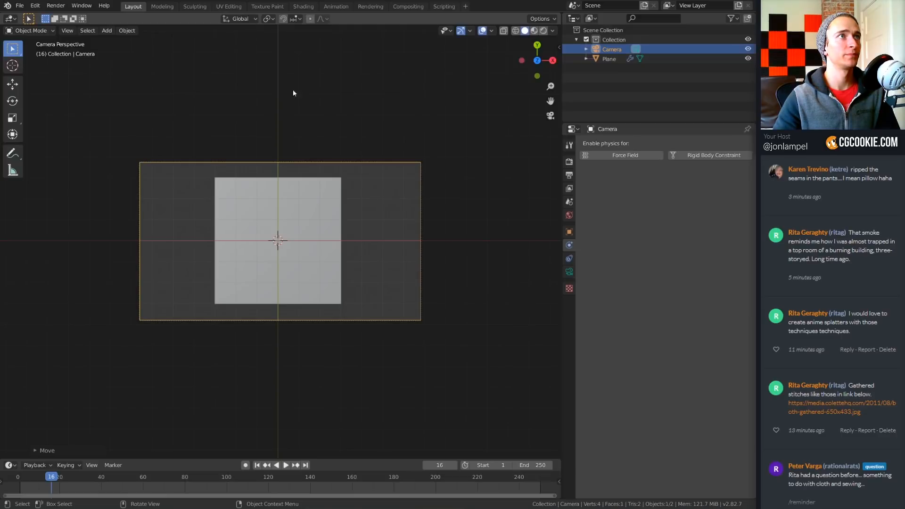
- Enable compositing nodes in the Compositing workspace, feed the rendered Image into a Viewer node, and spread the nodes apart
left_click(409, 6)
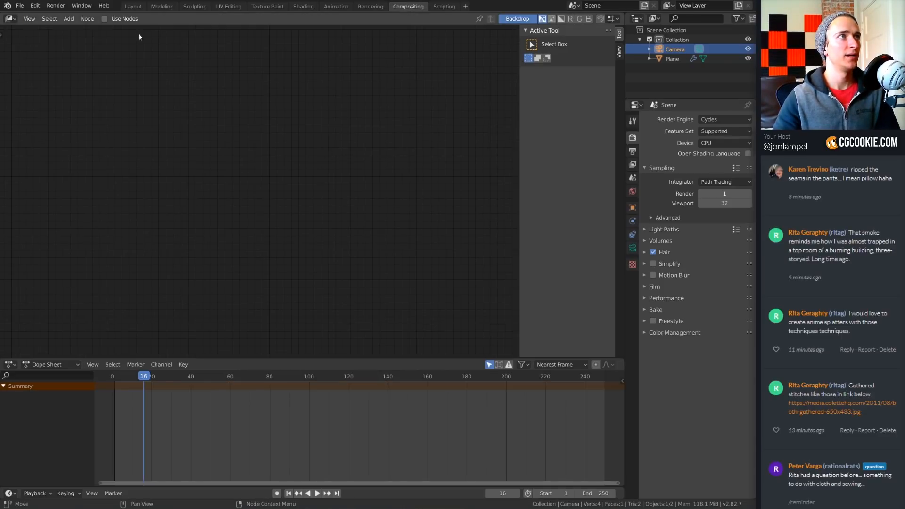
left_click(104, 18)
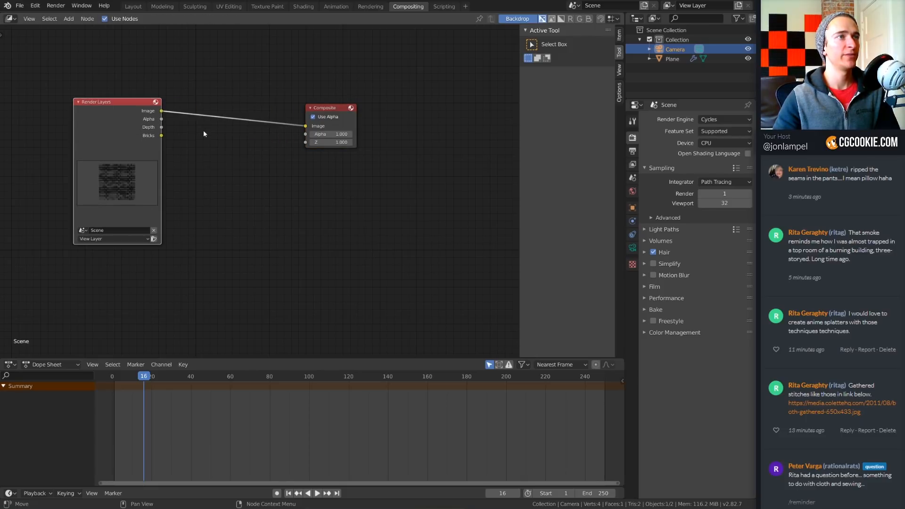
left_click(98, 131, "ctrl+shift")
left_click_drag(193, 70, 420, 171)
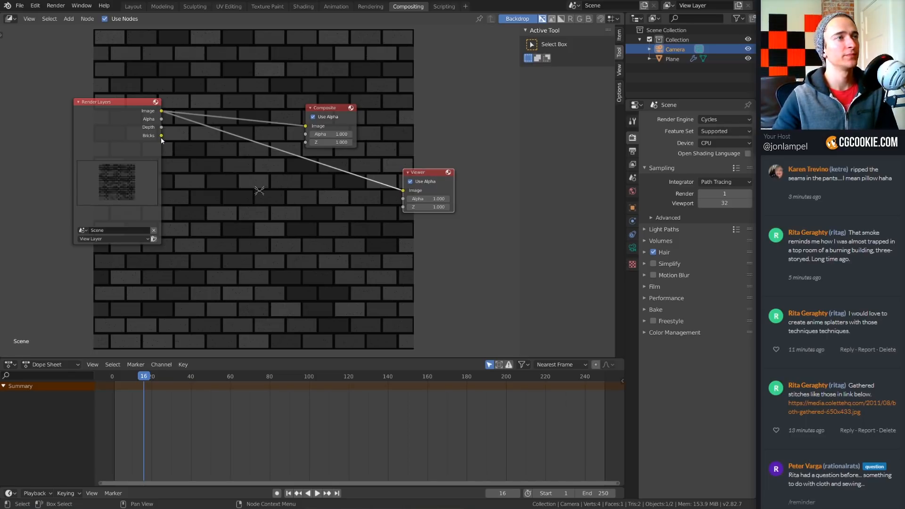
left_click_drag(120, 126, 38, 133)
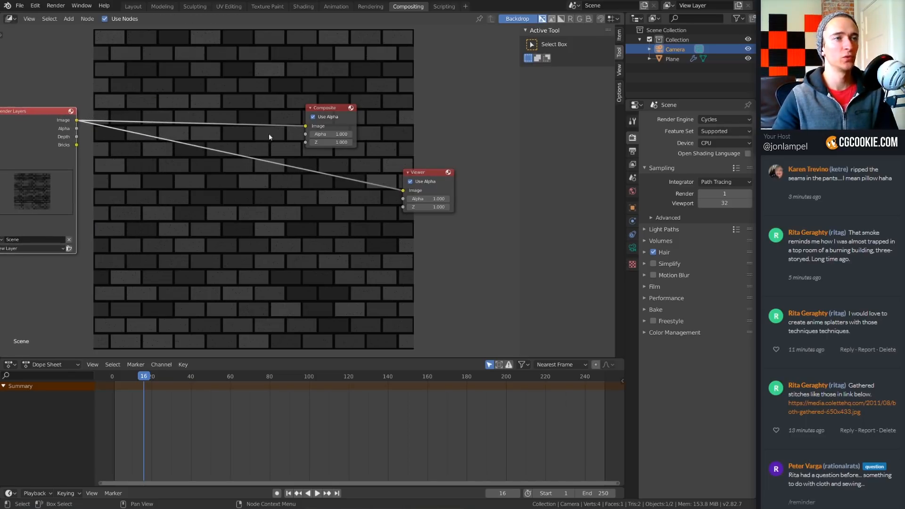
key("Home")
- Switch the Viewer node's input to the Render Layers' Bricks pass and inspect it in the backdrop
left_click(63, 134, "ctrl+shift")
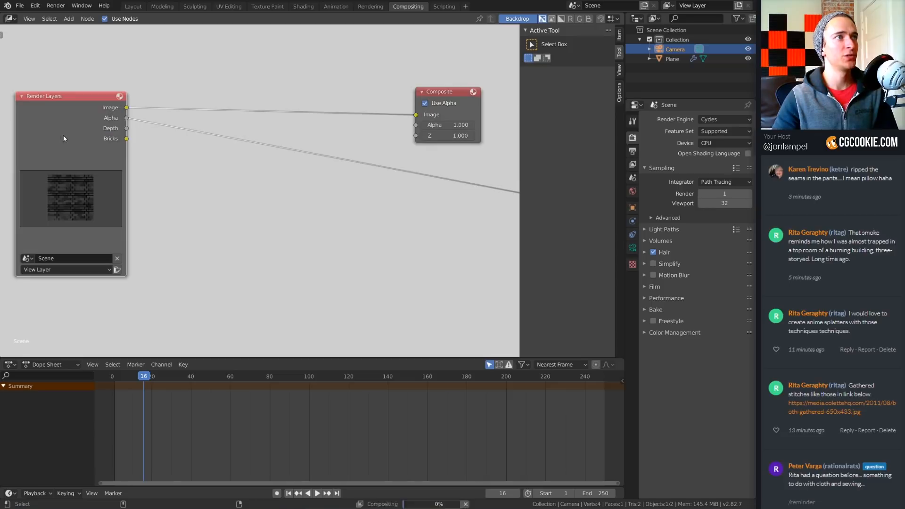
left_click(63, 135, "ctrl+shift")
left_click(63, 134, "ctrl+shift")
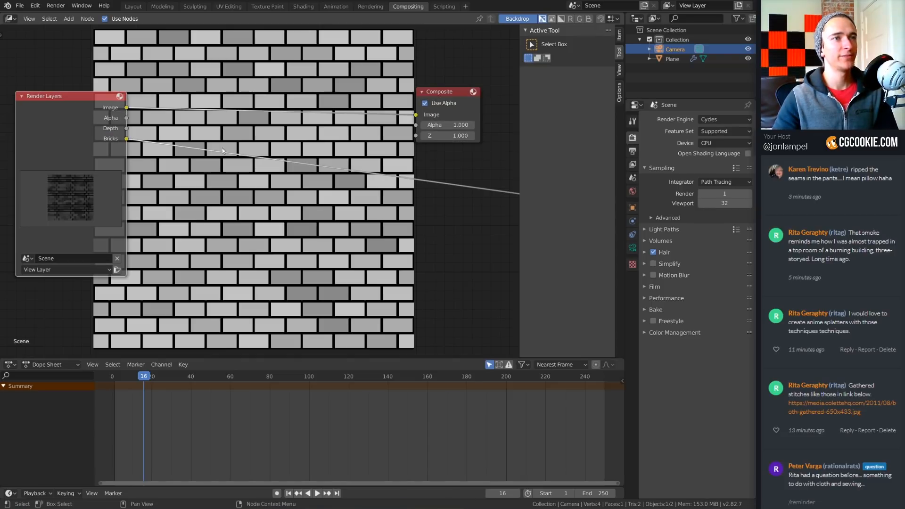
middle_click_drag(222, 148, 190, 146)
mouse_move(264, 255)
middle_mouse_down("alt")
mouse_move(279, 265)
mouse_move(263, 259)
middle_mouse_up("alt")
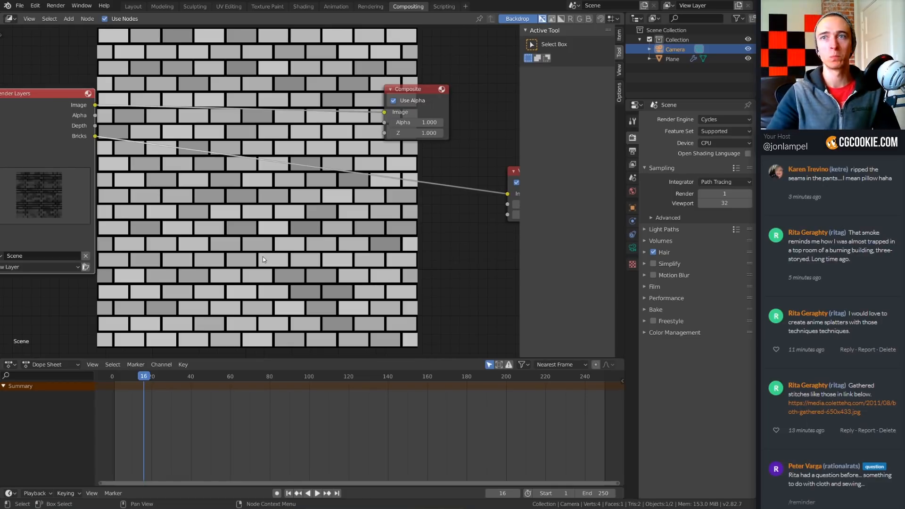
- Return to the Shading workspace, select the plane, and delete its Brick Texture and AOV Output nodes
left_click(303, 6)
left_click(372, 213)
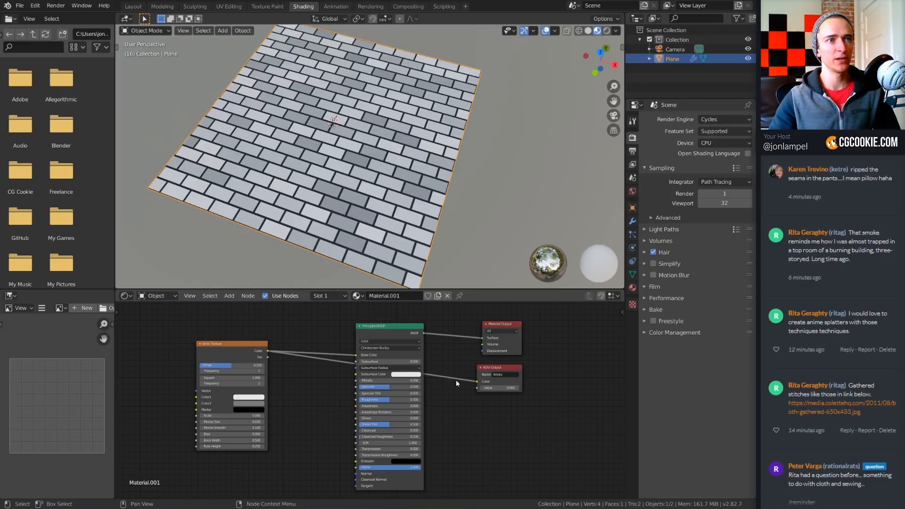
left_click(244, 351)
key("x")
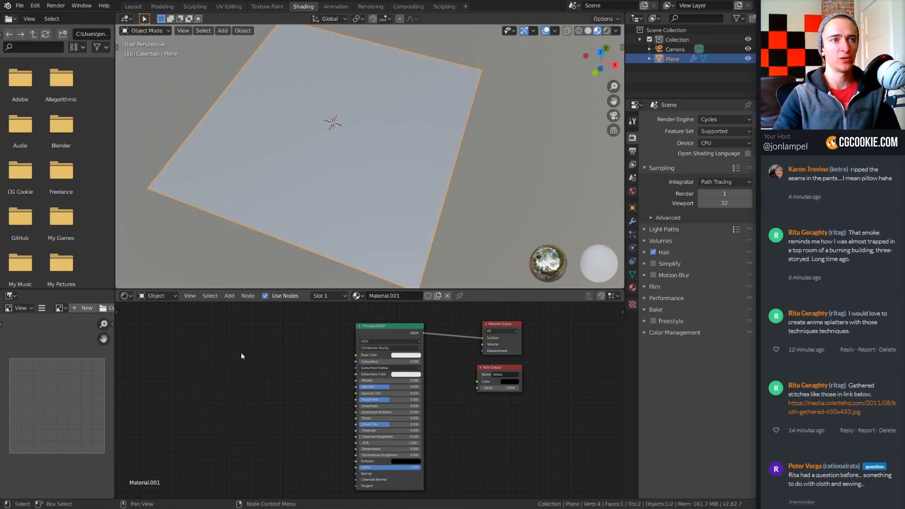
left_click(493, 373)
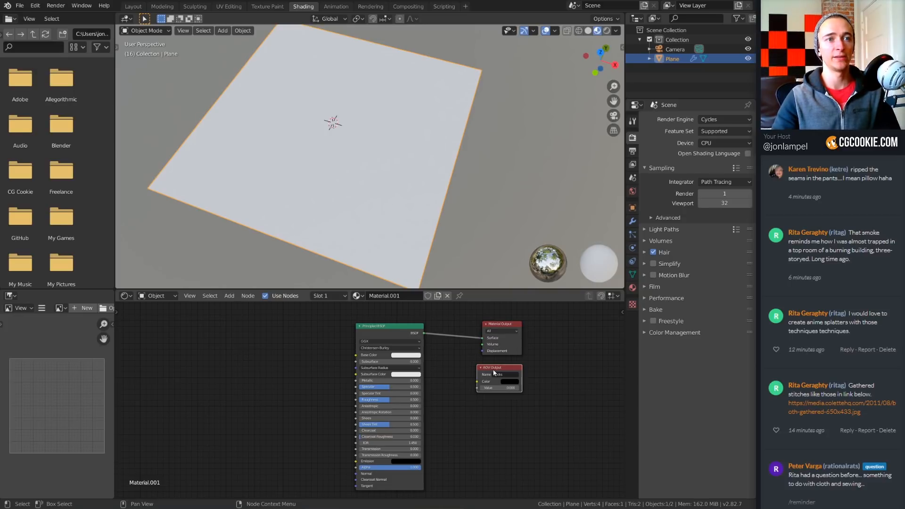
key("x")
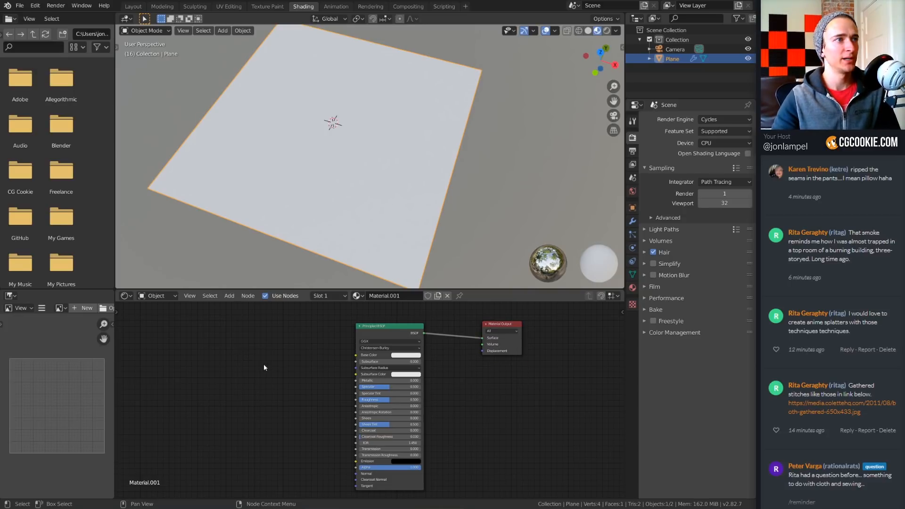
- Extend the shader editor over the neighbouring image editor and slightly narrow the file browser
left_click_drag(118, 291, 75, 372)
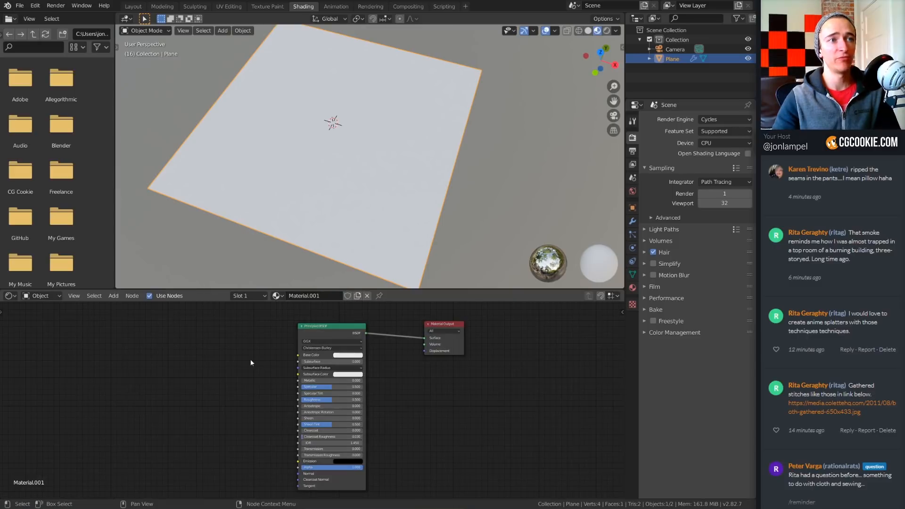
scroll(199, 377, "up", 2)
middle_click_drag(199, 376, 314, 406)
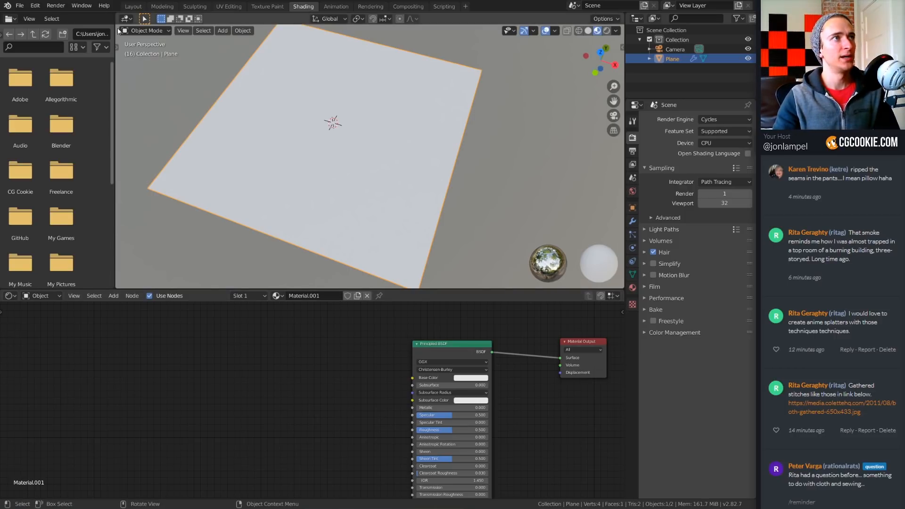
left_click_drag(114, 29, 111, 29)
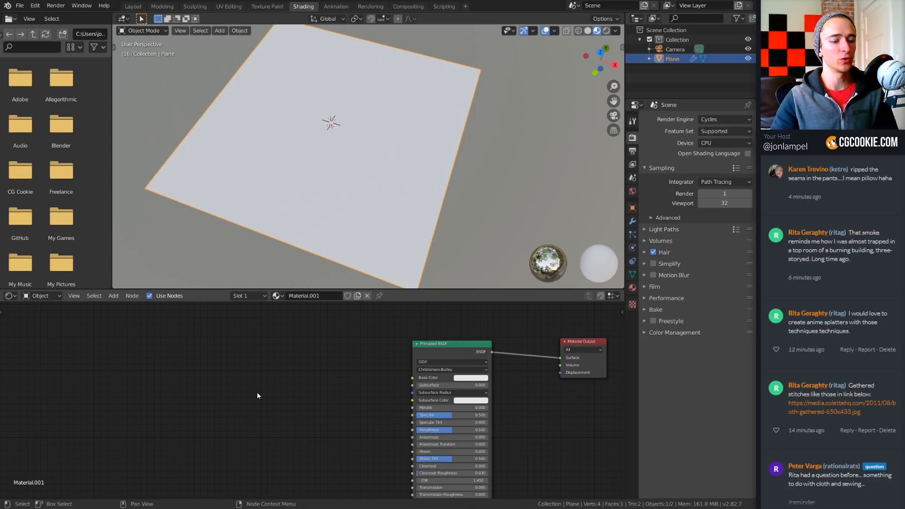
- Add a Gradient Texture node well before the Principled BSDF in the plane's material
key("shift+a")
mouse_move(234, 449)
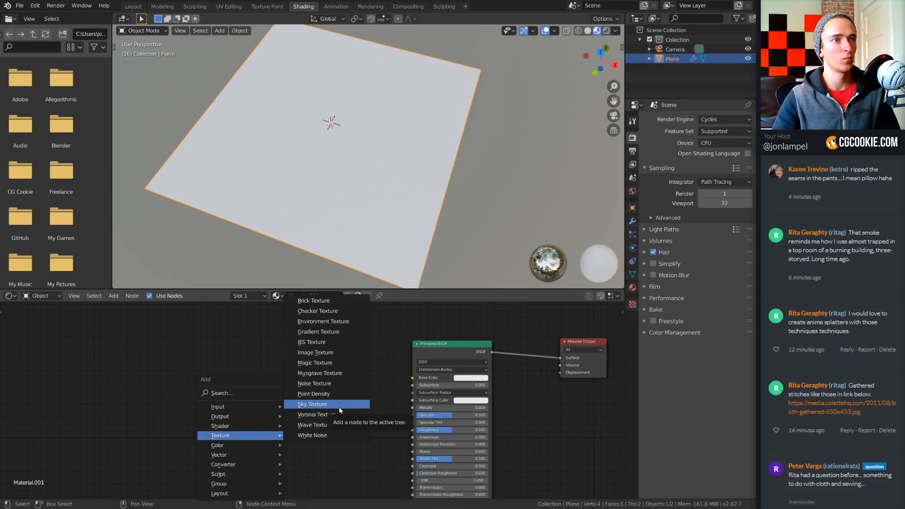
left_click(324, 332)
left_click(126, 391)
scroll(149, 366, "up", 1)
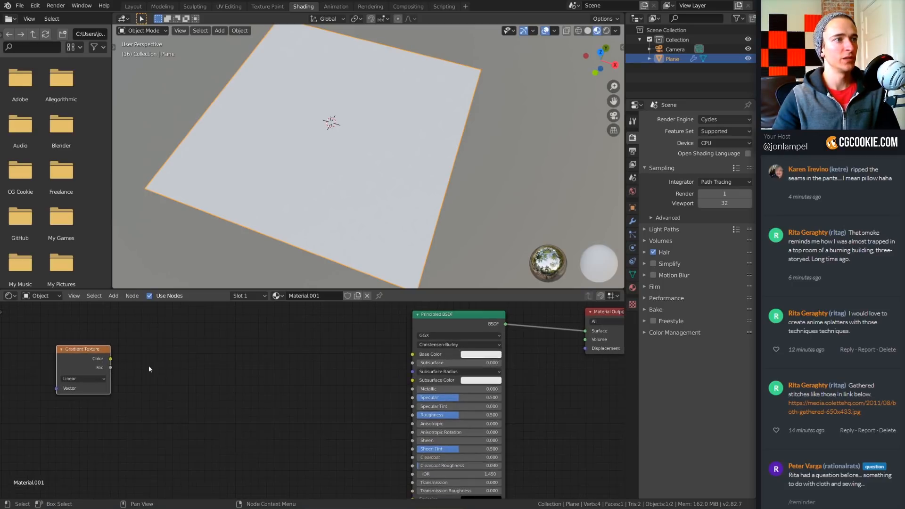
- Connect the Gradient Texture's Color output to the Principled BSDF's Base Color and view the plane from above
left_click_drag(110, 358, 412, 354)
middle_click_drag(241, 371, 236, 382)
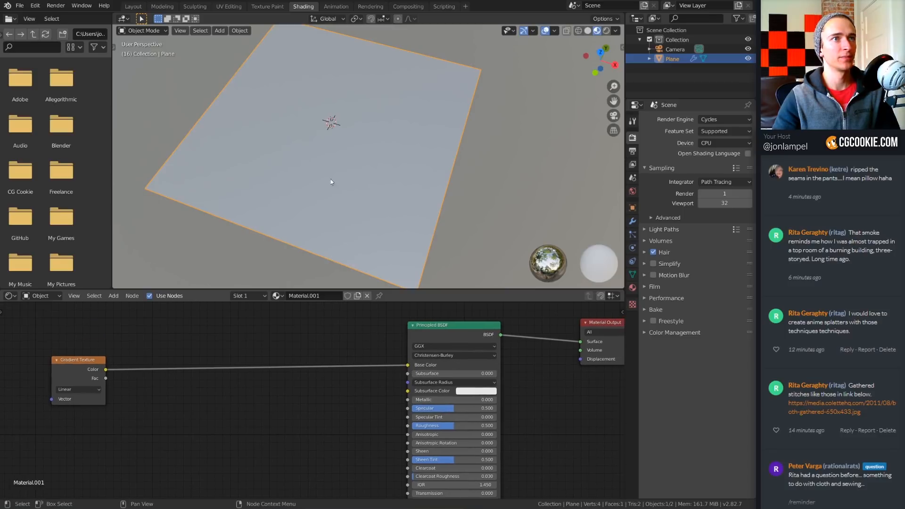
middle_click_drag(331, 182, 333, 227)
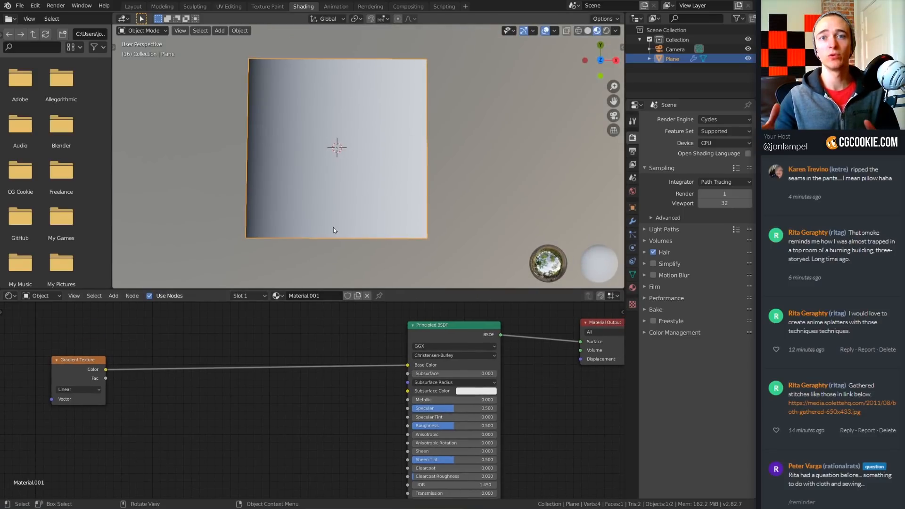
- Insert a Map Range node on the link between the Gradient Texture and the Principled BSDF, and widen the node
key("shift+a")
mouse_move(228, 366)
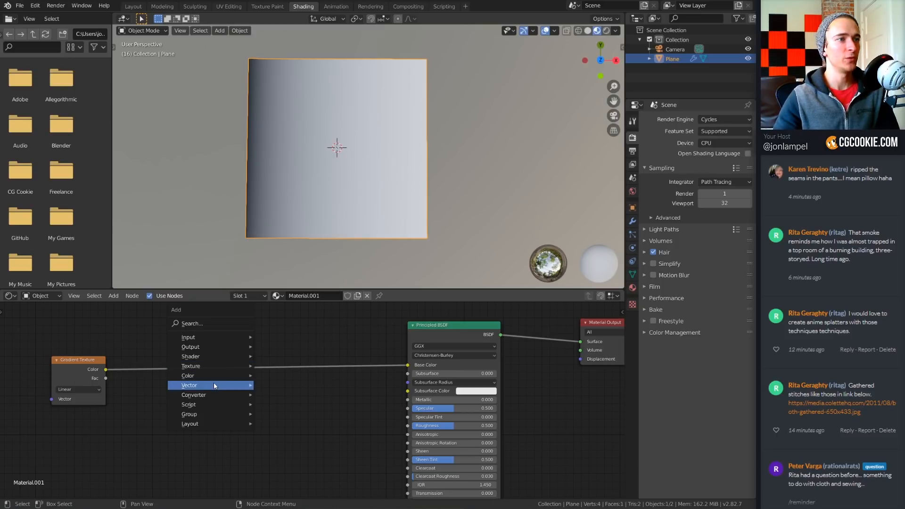
mouse_move(210, 396)
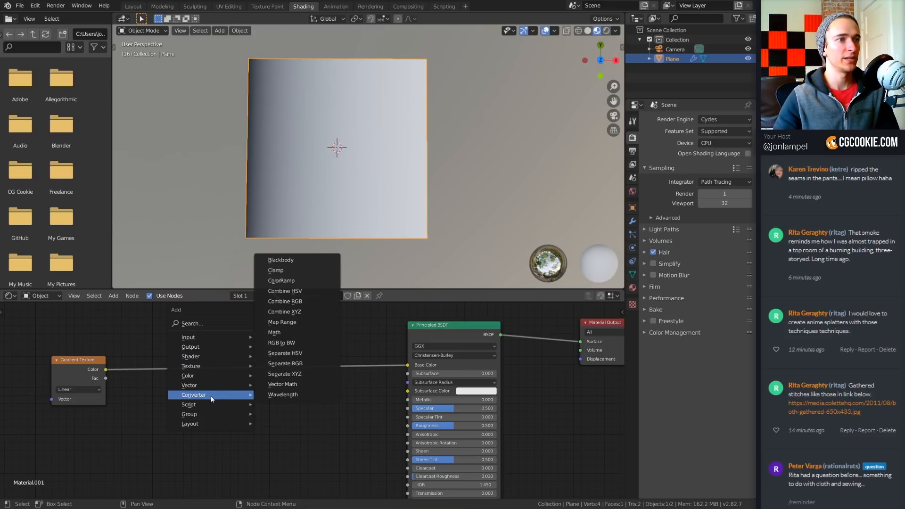
left_click(285, 325)
left_click(210, 333)
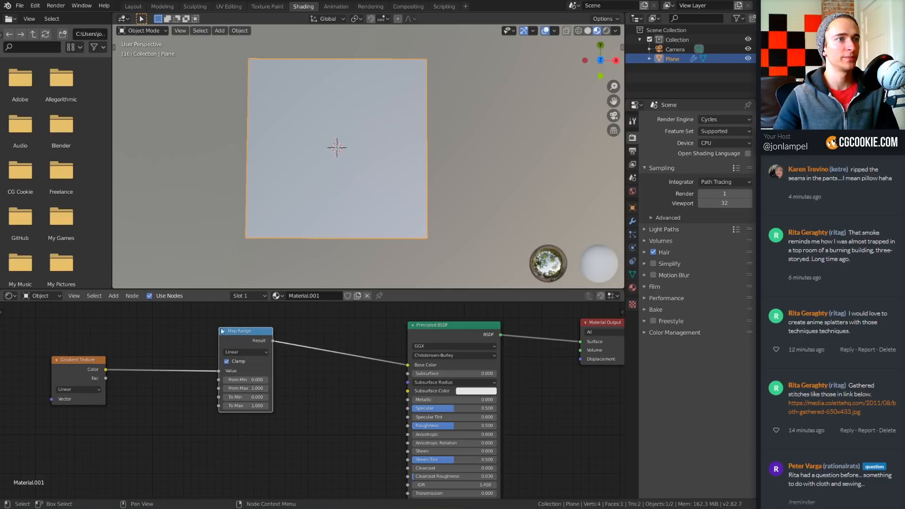
middle_click_drag(316, 392, 356, 400)
middle_click_drag(313, 215, 374, 222)
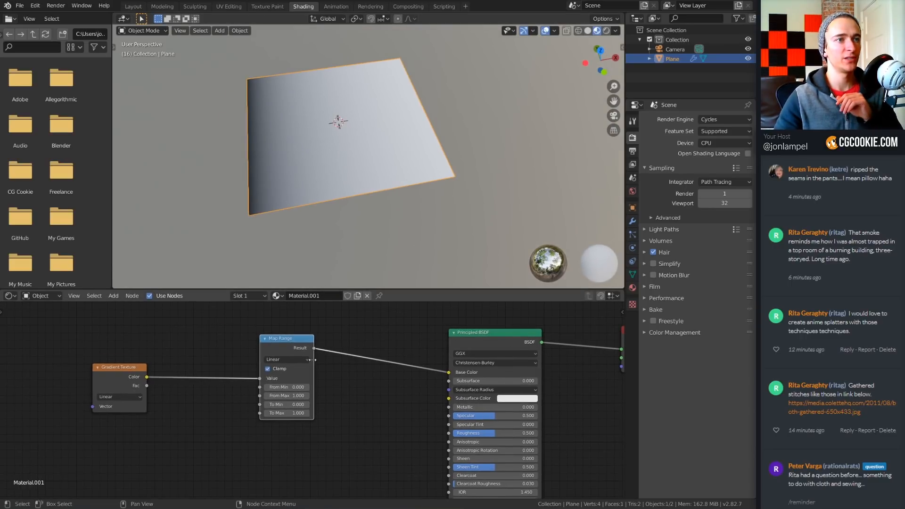
left_click_drag(315, 358, 336, 358)
scroll(358, 320, "up", 1)
- Try a From Min of 0.4 on the Map Range node, then reset it to 0
left_click_drag(292, 405, 327, 405)
middle_click_drag(376, 261, 325, 202)
left_click(280, 405)
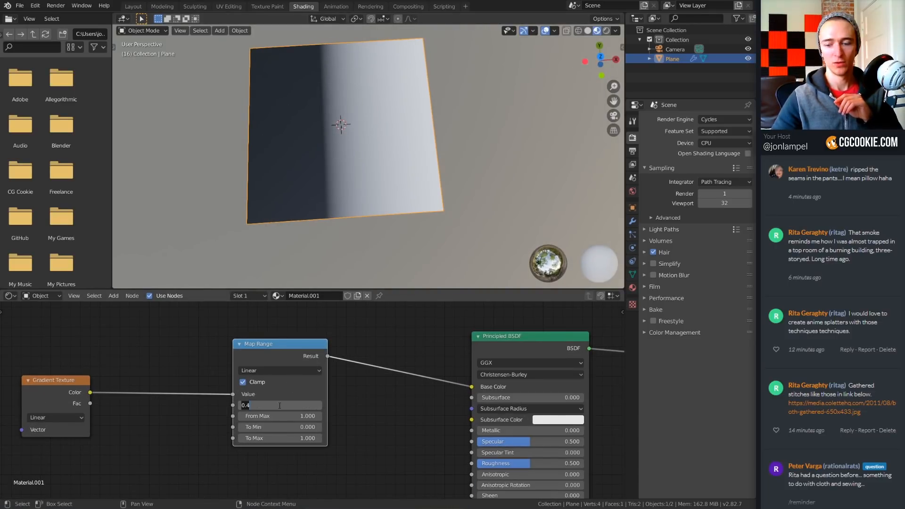
type("0")
key("Return")
- Try raising the Map Range node's To Min to 0.3, then step it back down to 0
left_click(319, 427)
left_click(319, 427)
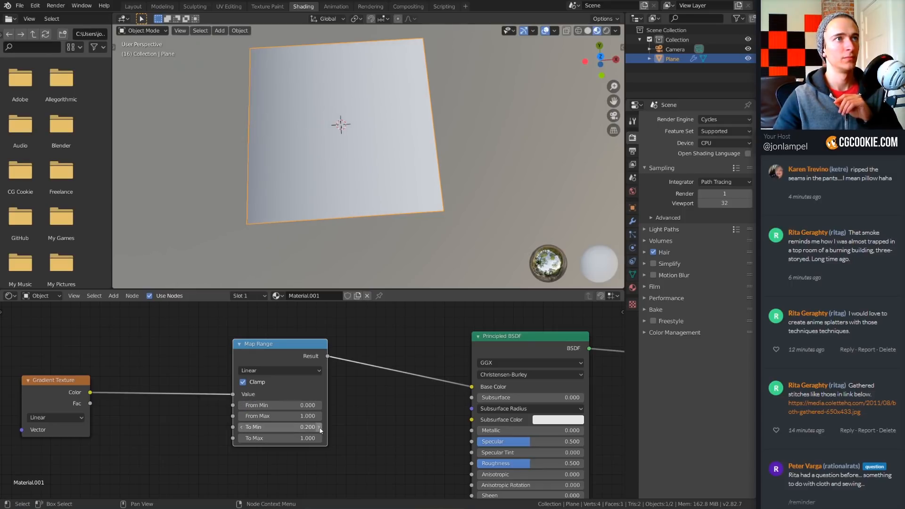
left_click(320, 426)
middle_click_drag(312, 189, 316, 165)
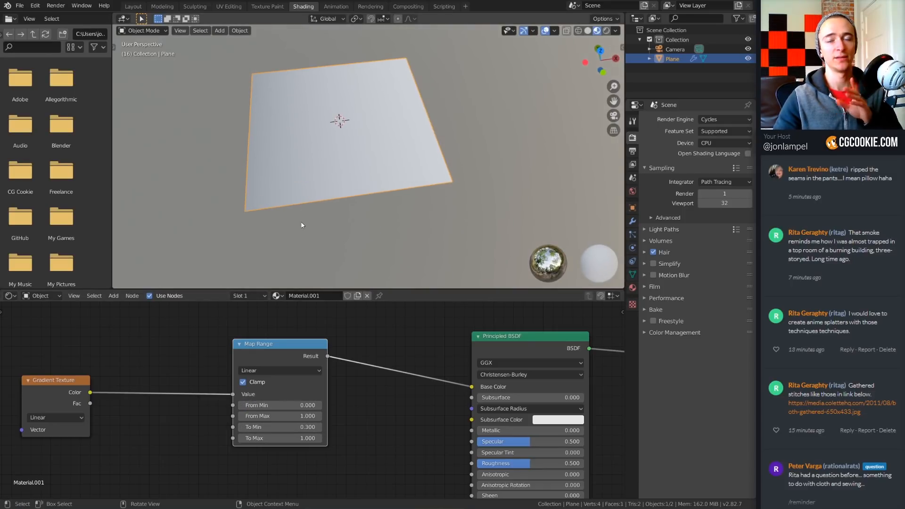
left_click(242, 427)
left_click(241, 427)
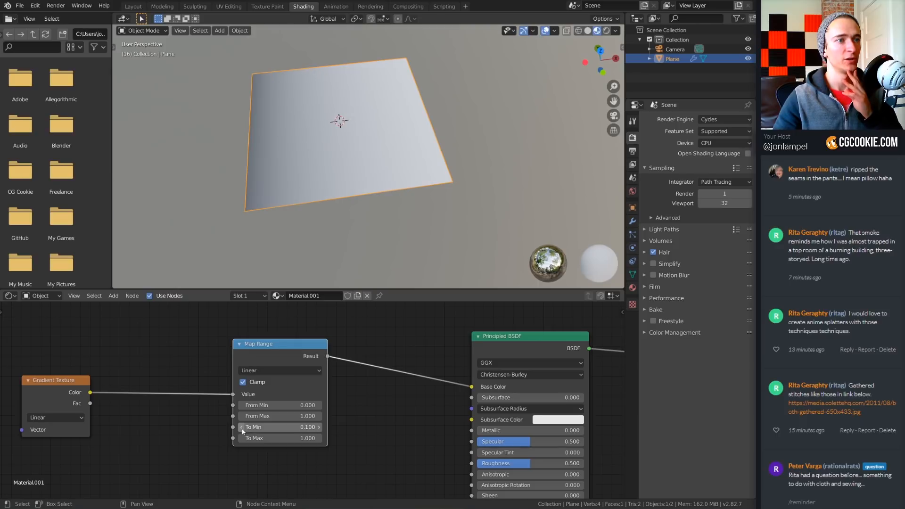
left_click(242, 427)
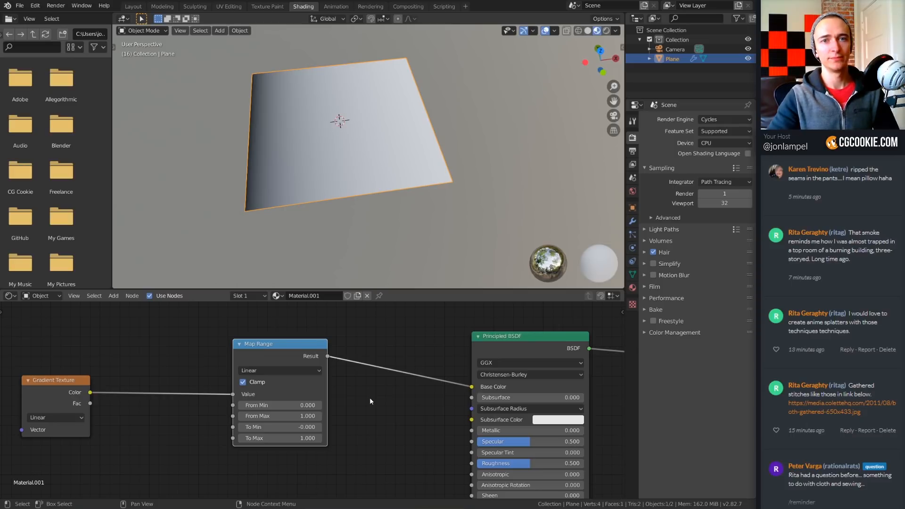
- Try Stepped Linear interpolation on the Map Range node with Steps raised to 7.5
left_click(299, 370)
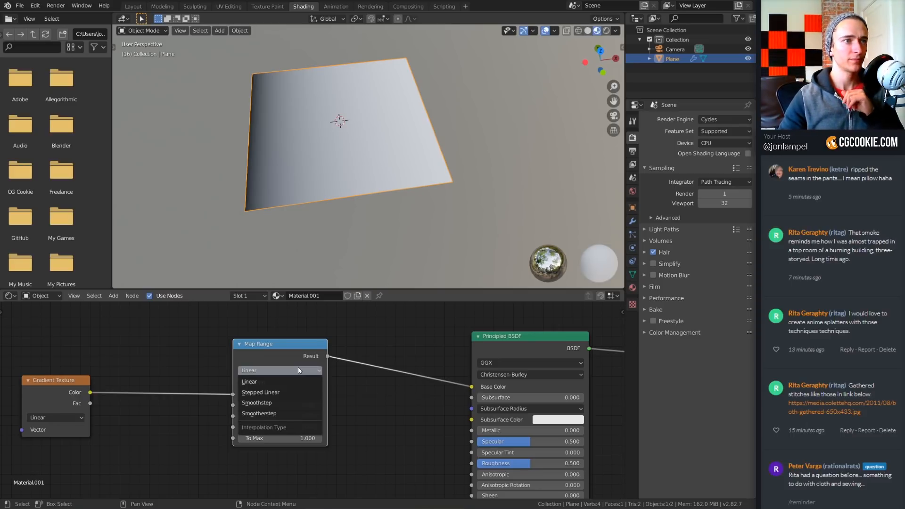
left_click(274, 392)
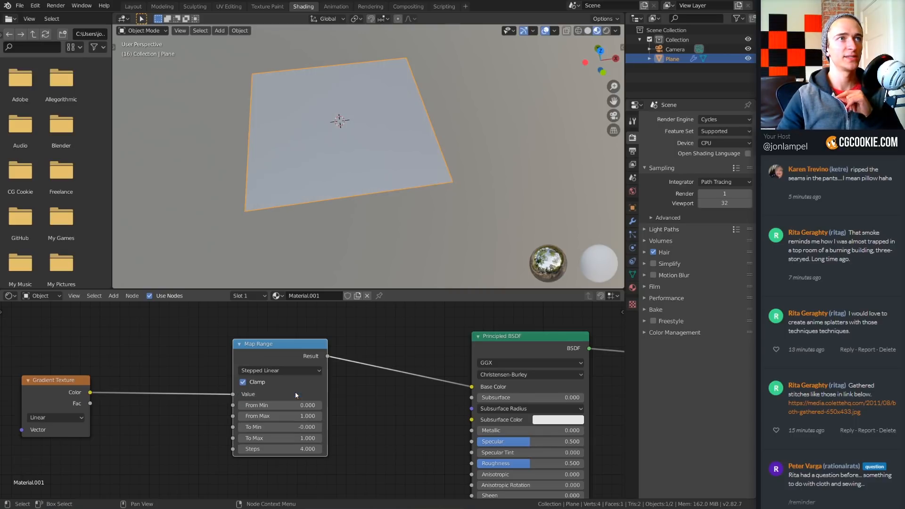
mouse_move(357, 150)
middle_mouse_down()
mouse_move(360, 137)
mouse_move(369, 148)
middle_mouse_up()
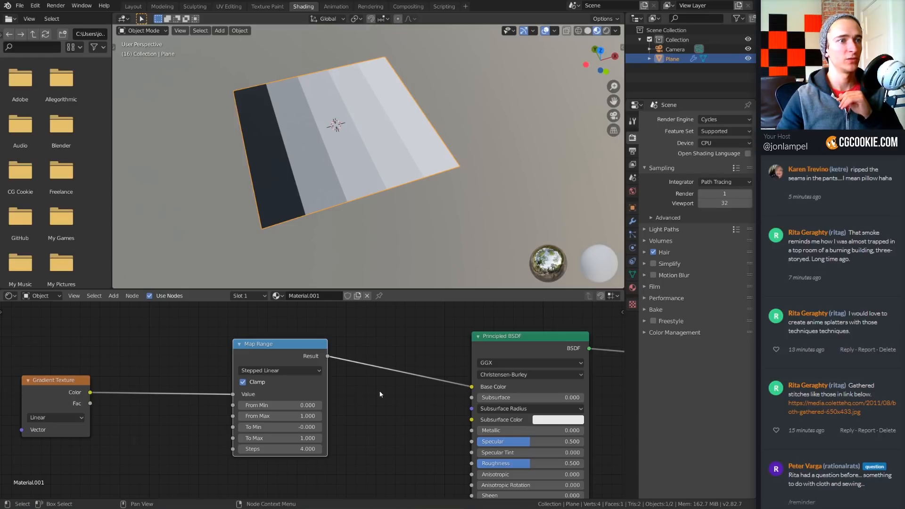
left_click_drag(283, 449, 320, 448)
- Try Smoothstep interpolation on the Map Range node and view the plane straight from above
left_click(280, 371)
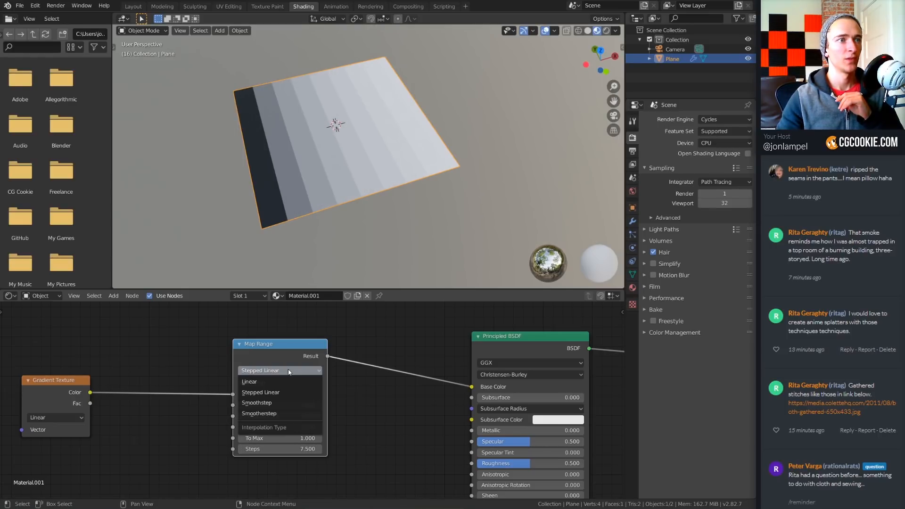
left_click(272, 407)
middle_click_drag(340, 198, 352, 151)
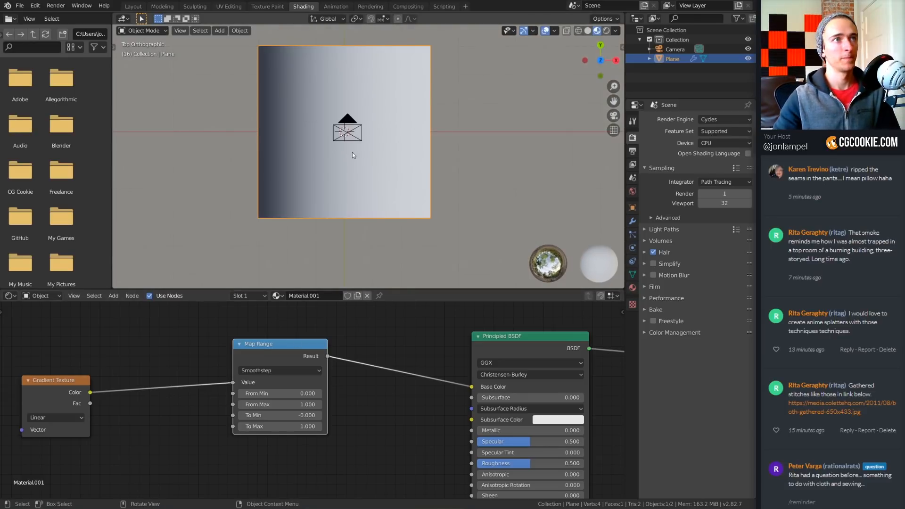
middle_click_drag(345, 115, 340, 133, "shift")
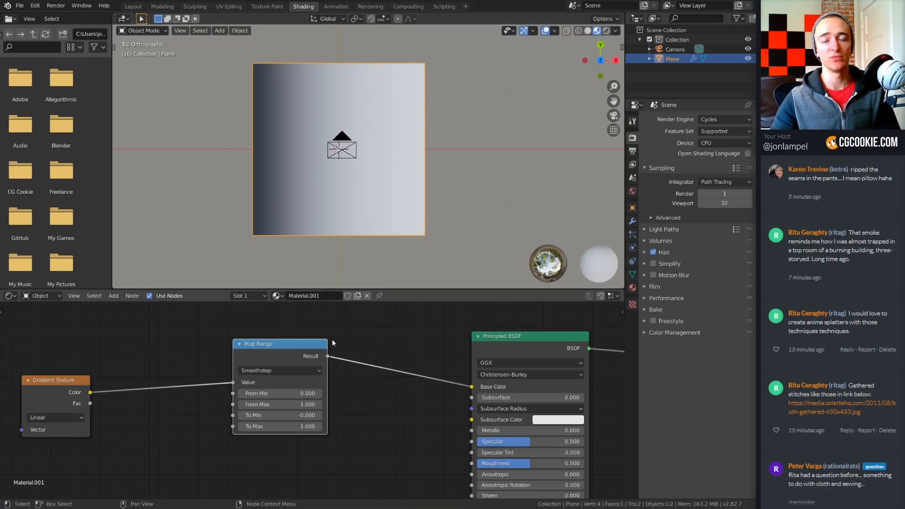
- Set the Map Range node's interpolation to Smootherstep and check the gradient on the plane
left_click(302, 369)
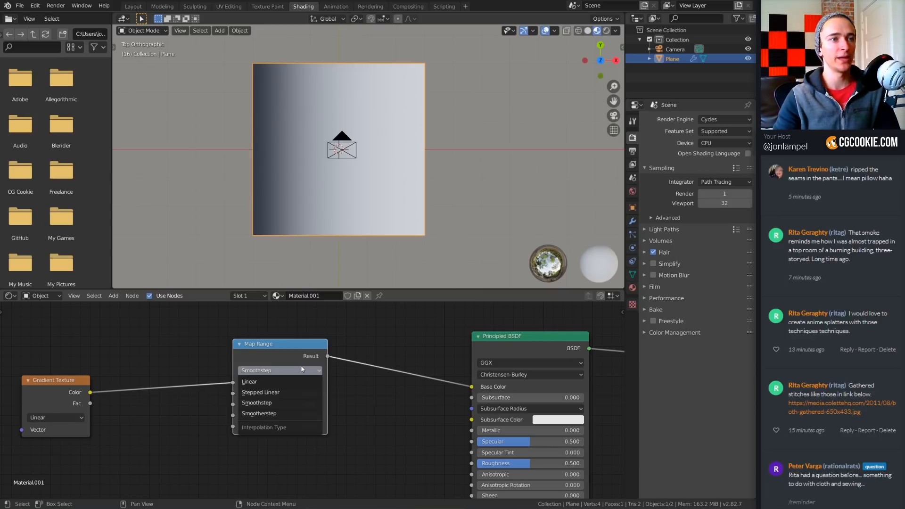
left_click(290, 412)
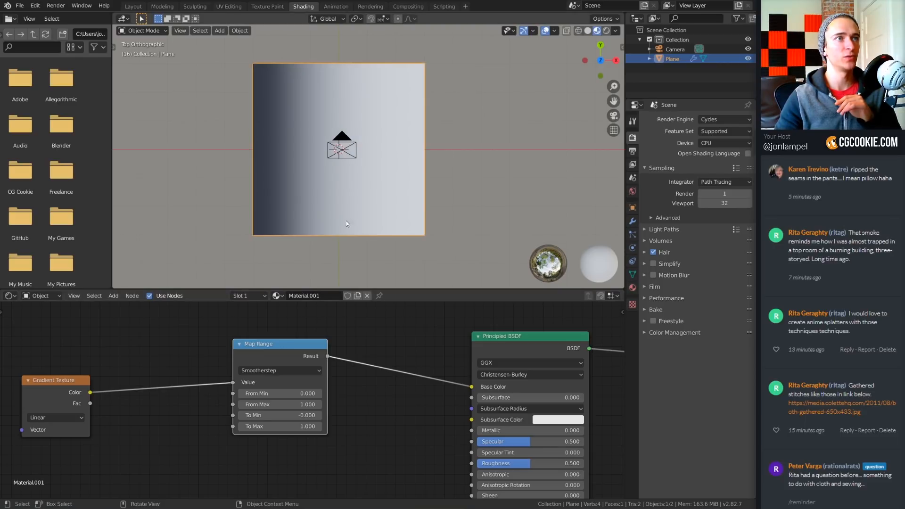
middle_click_drag(347, 224, 366, 219)
key("KP_7")
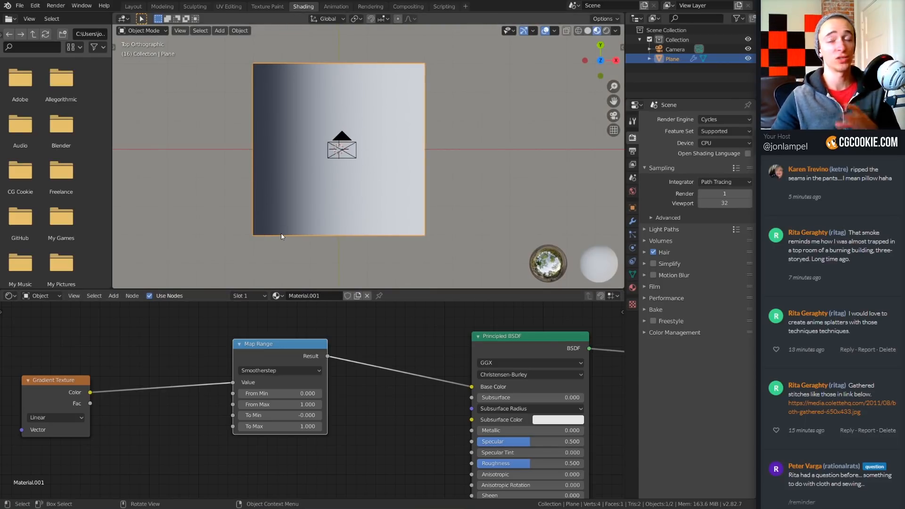
- Duplicate the plane, place the copy right beside the original along X, and give it its own single-user material
scroll(341, 168, "down", 4)
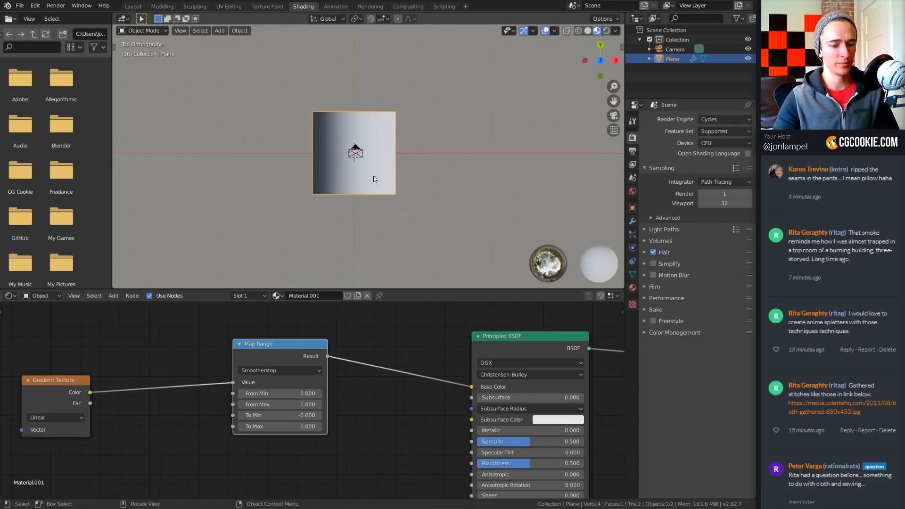
key("shift+d")
left_click(462, 178)
scroll(498, 174, "up", 3)
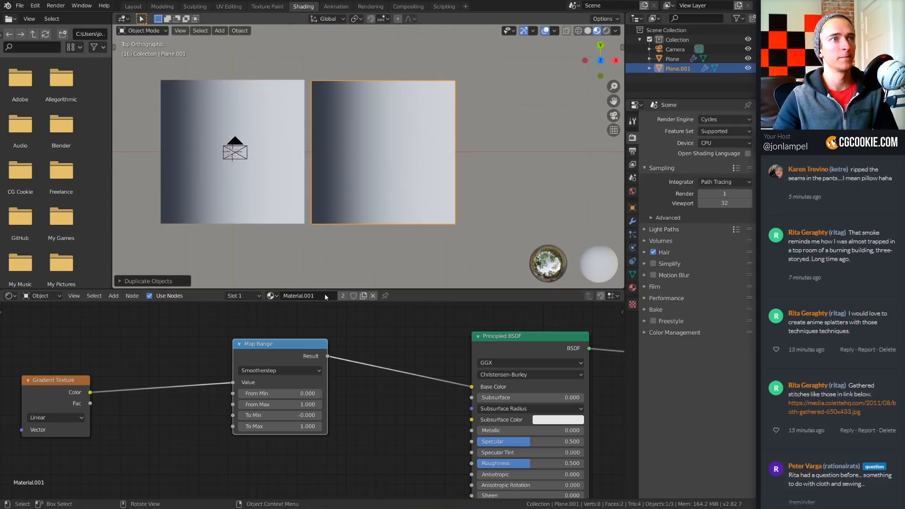
left_click(343, 296)
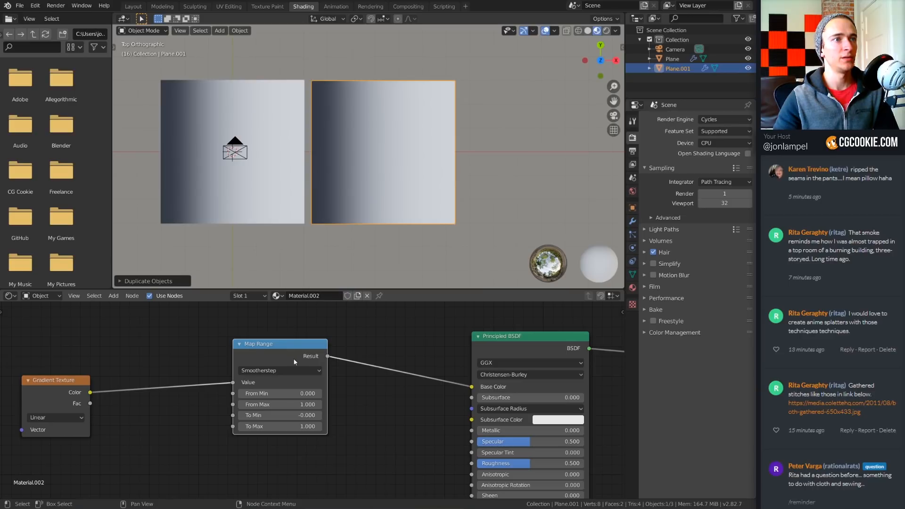
- Set the duplicated plane's Map Range interpolation to Linear and compare both gradients from above
left_click(294, 371)
left_click(266, 382)
middle_click_drag(303, 189, 441, 215, "shift")
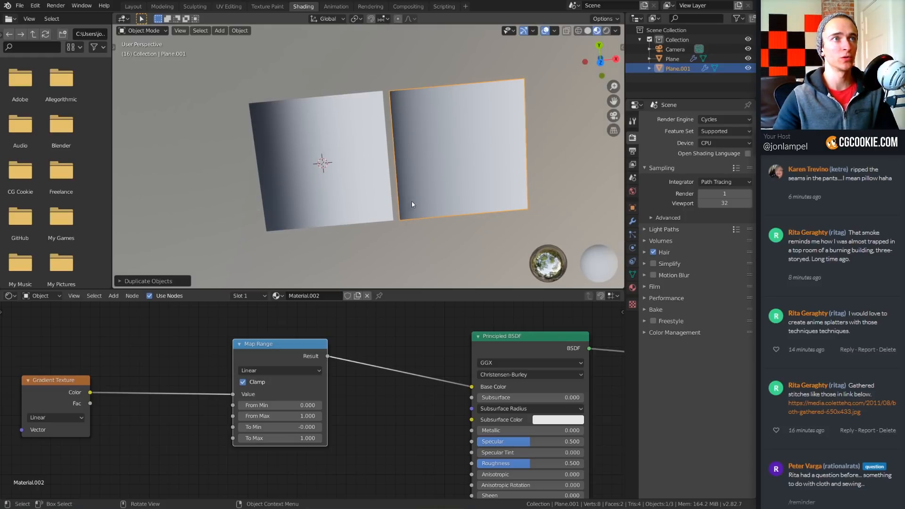
middle_click_drag(277, 189, 364, 190)
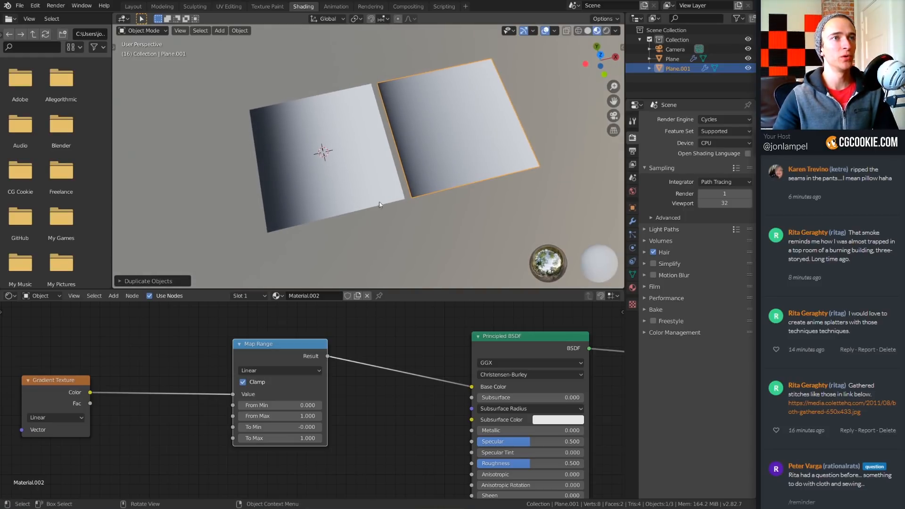
key("KP_7")
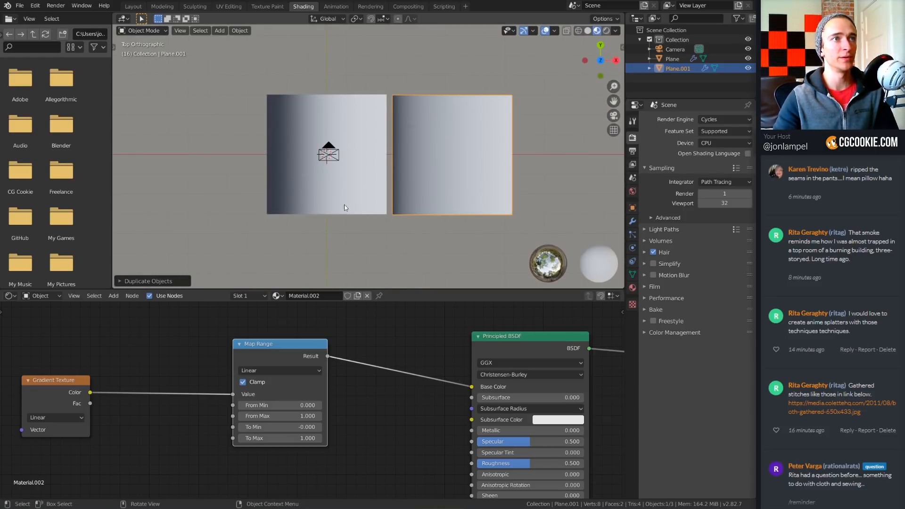
scroll(296, 198, "up", 2)
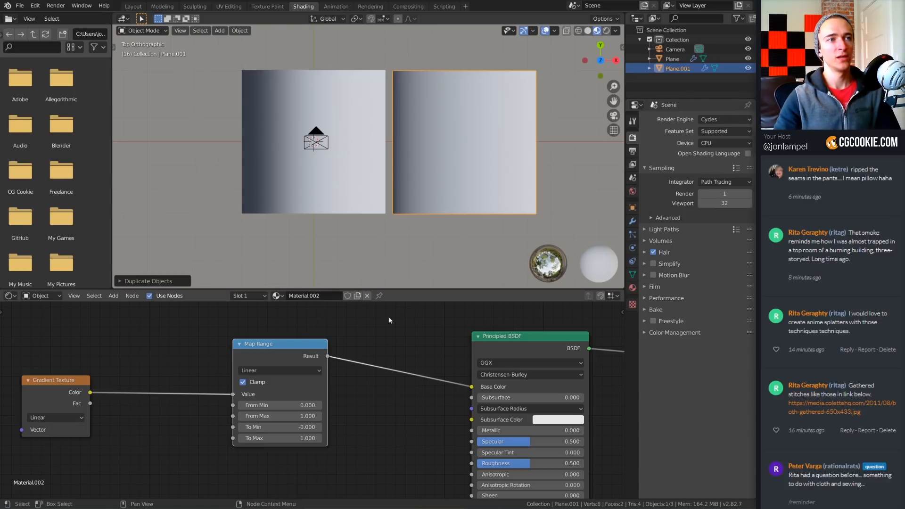
- Shift the Map Range node toward the Gradient Texture and add an unconnected Math node before the Principled BSDF
left_click_drag(305, 344, 269, 343)
key("shift+a")
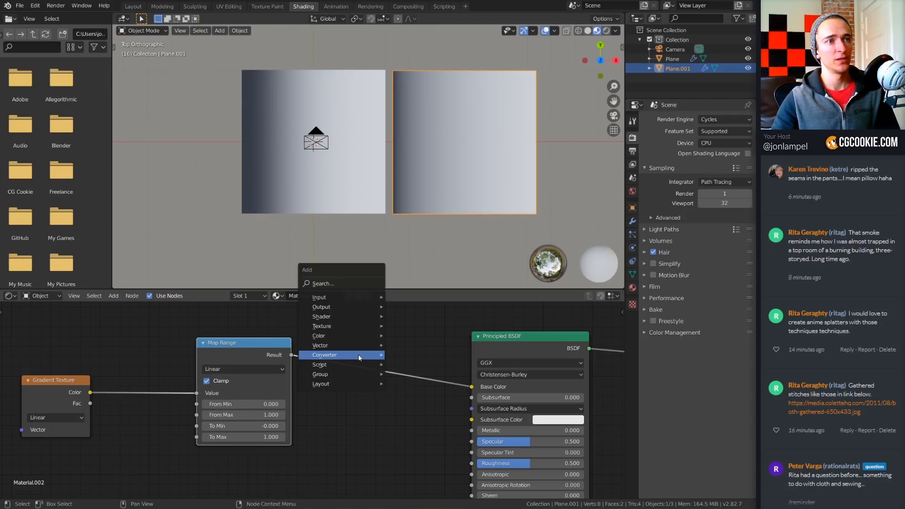
mouse_move(351, 339)
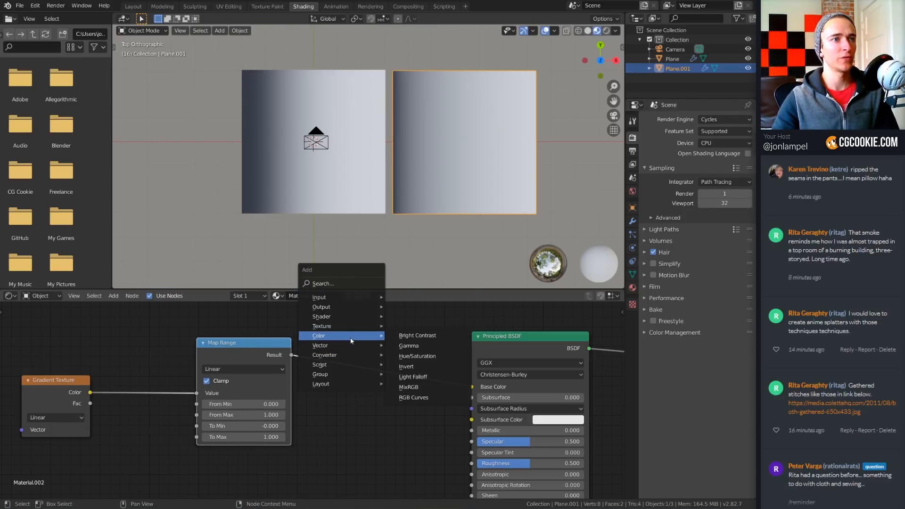
mouse_move(343, 357)
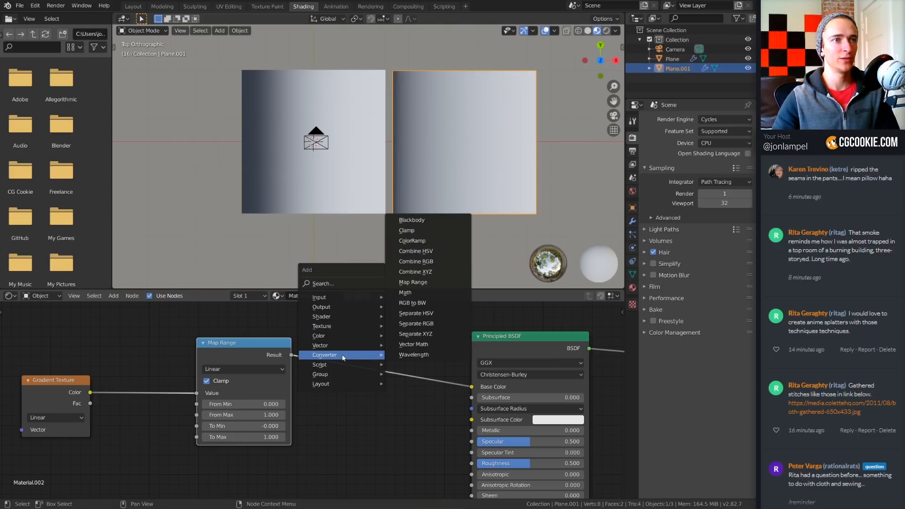
left_click(417, 293)
left_click(335, 415)
scroll(413, 414, "down", 1)
key("Home")
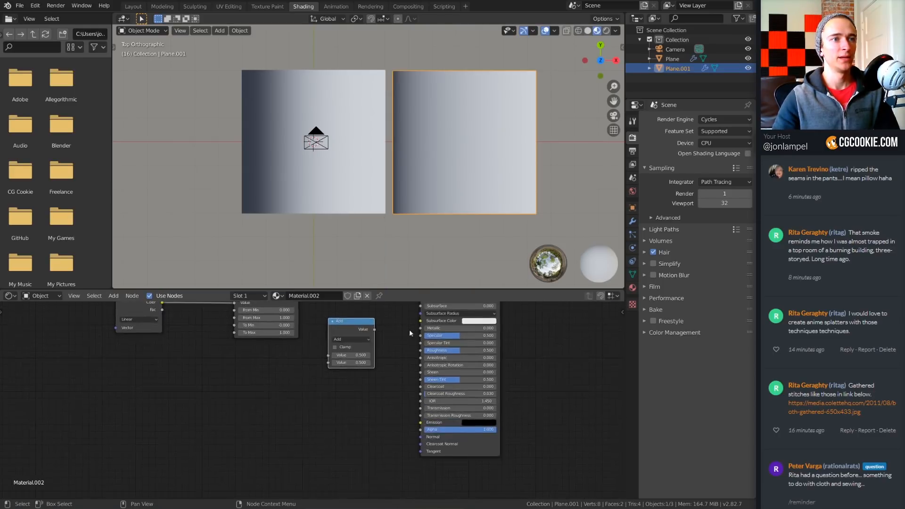
left_click(354, 376)
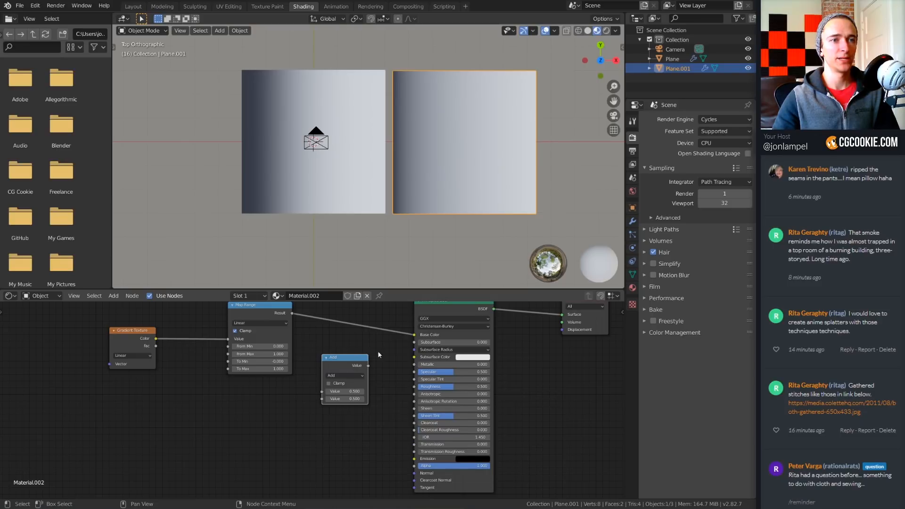
scroll(378, 351, "up", 2)
- Review the Math node's available operations and set it to Truncate
left_click(322, 349)
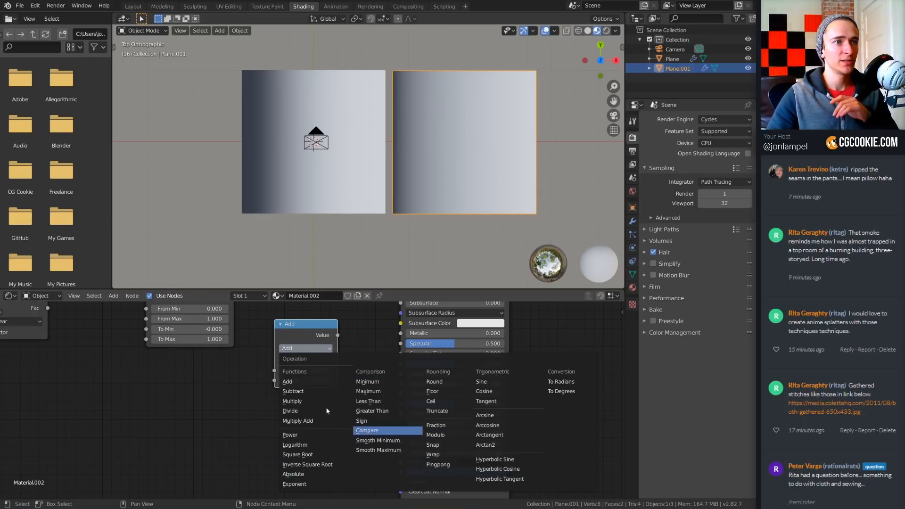
left_click(312, 348)
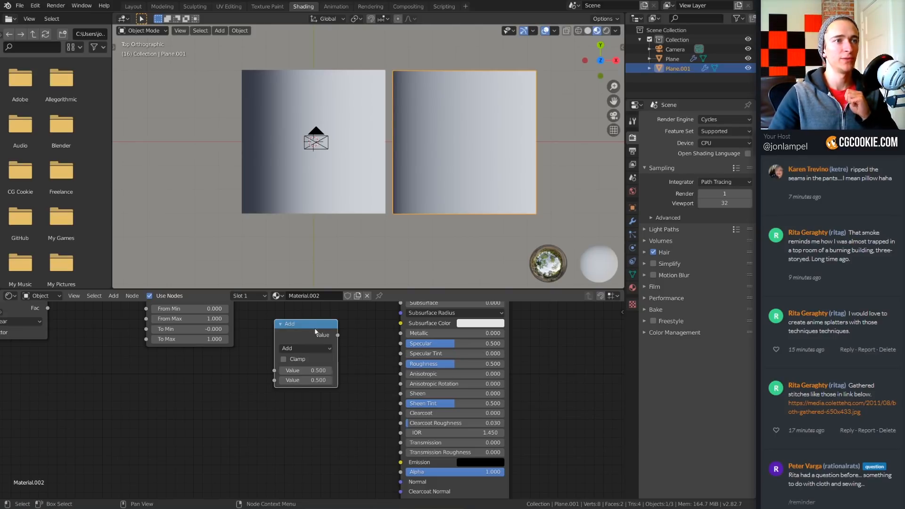
left_click_drag(315, 331, 324, 336)
left_click(319, 353)
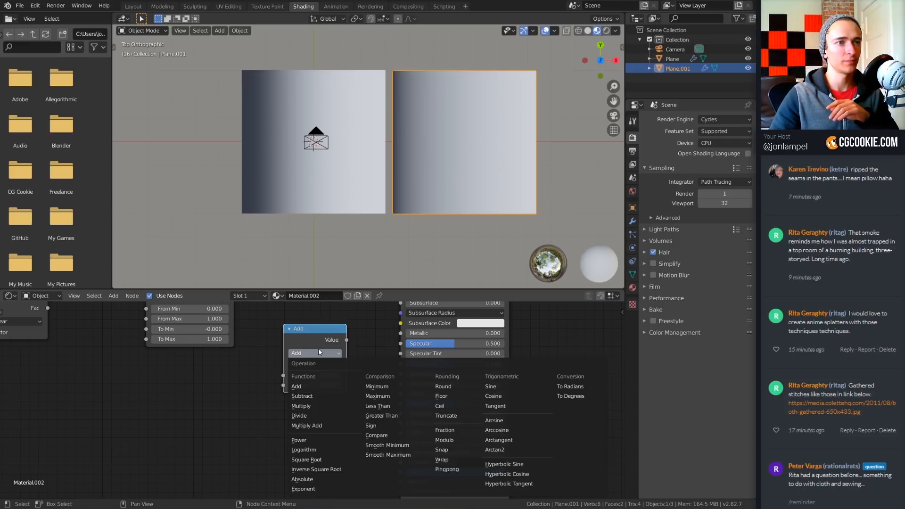
left_click(455, 415)
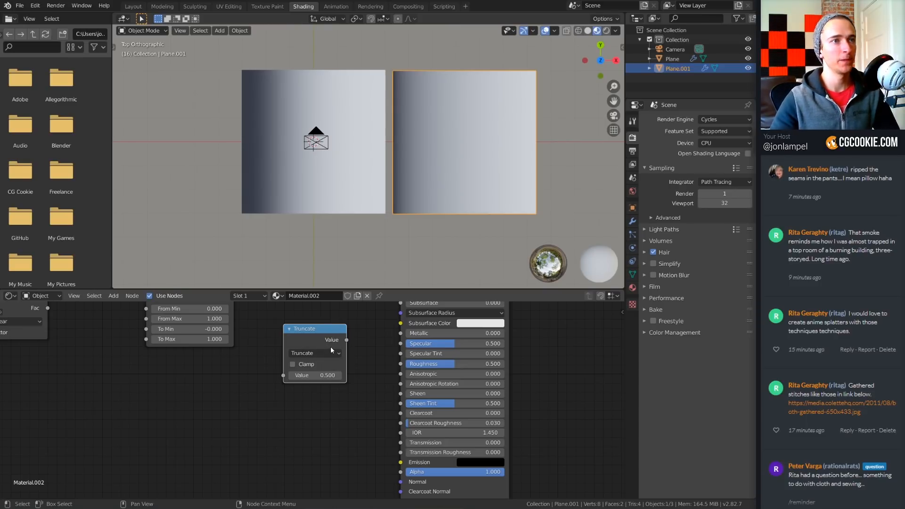
- Delete the unconnected Math node from the material's node tree
left_click_drag(330, 347, 326, 352)
middle_click_drag(321, 340, 331, 372)
scroll(315, 347, "down", 3)
scroll(331, 372, "down", 4)
scroll(331, 373, "up", 3)
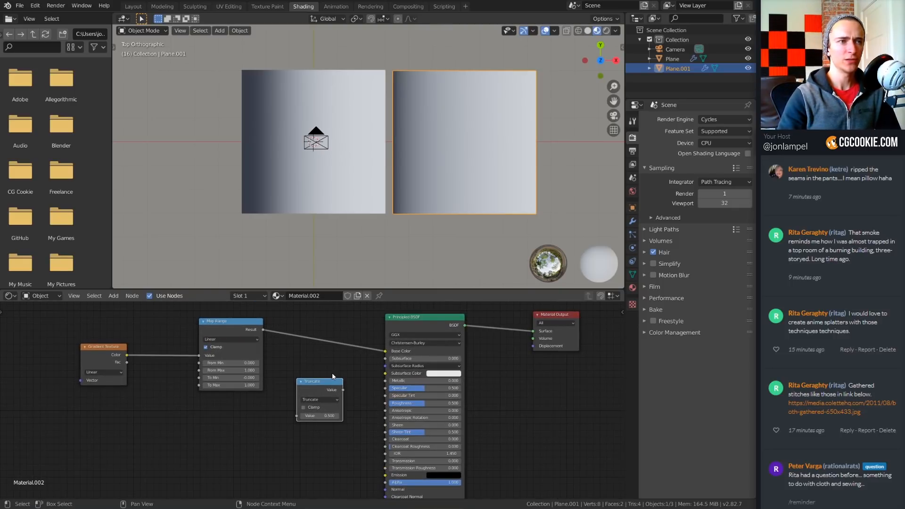
key("x")
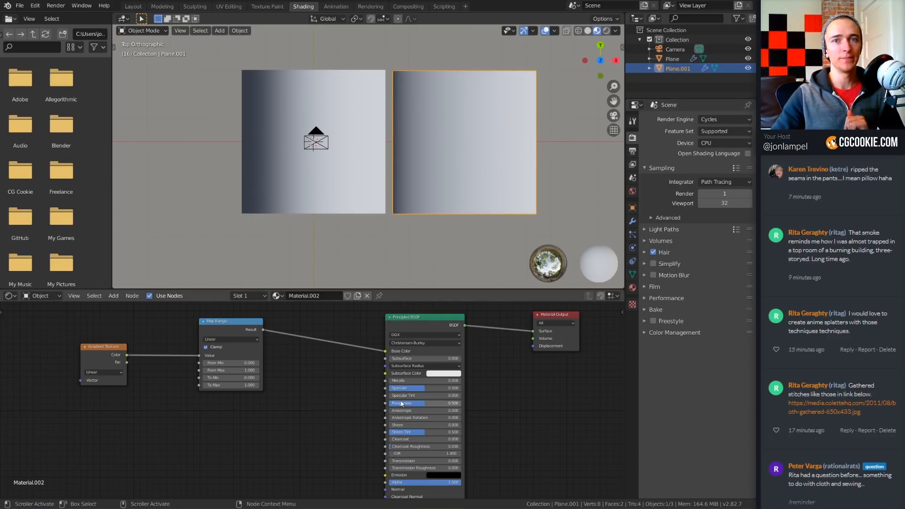
- Add a Noise Texture node in front of the Principled BSDF and widen it to show its full labels
middle_click_drag(306, 376, 315, 381)
scroll(316, 382, "up", 1)
key("shift+a")
mouse_move(317, 384)
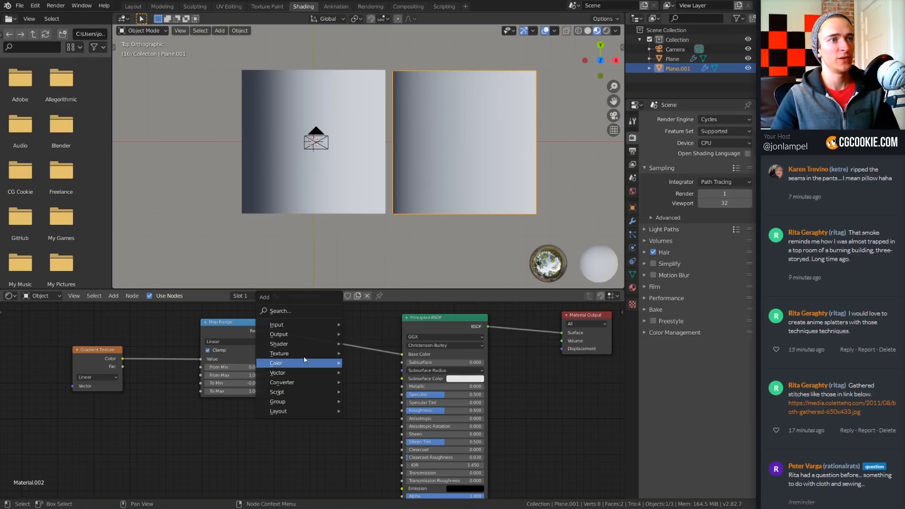
mouse_move(303, 352)
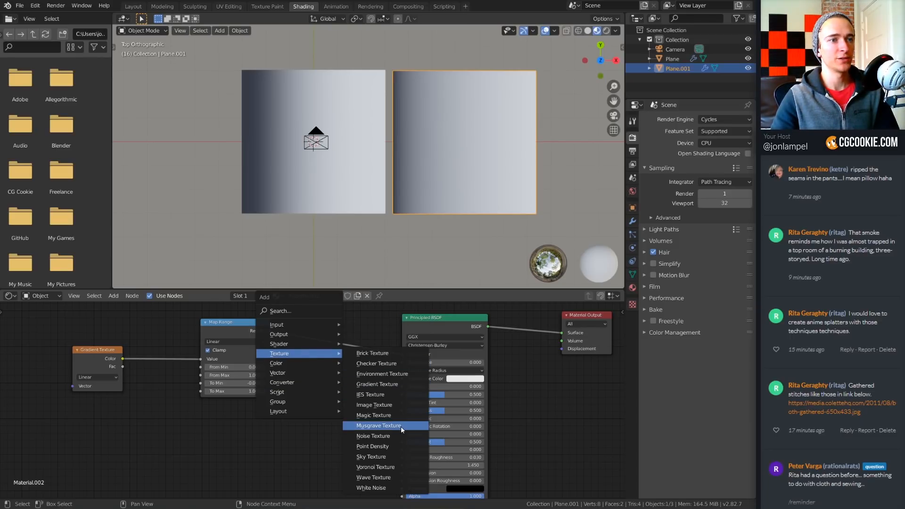
left_click(391, 436)
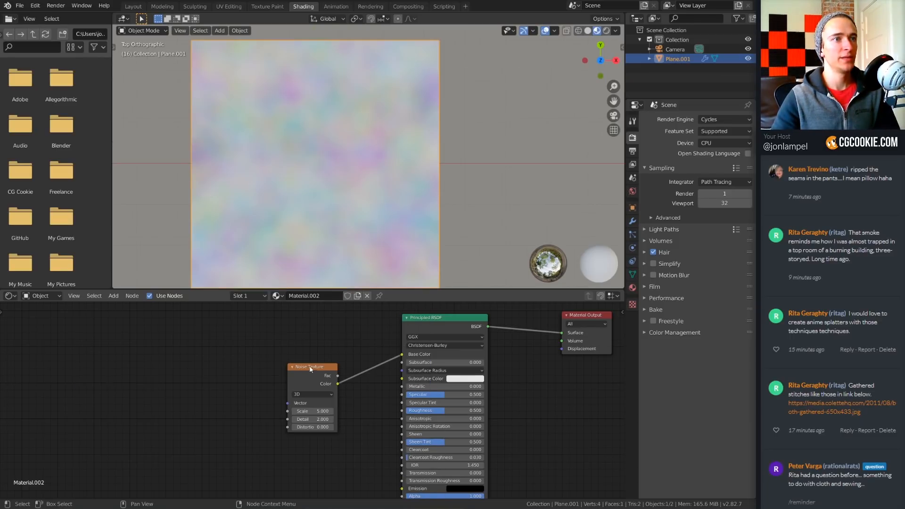
left_click(262, 424)
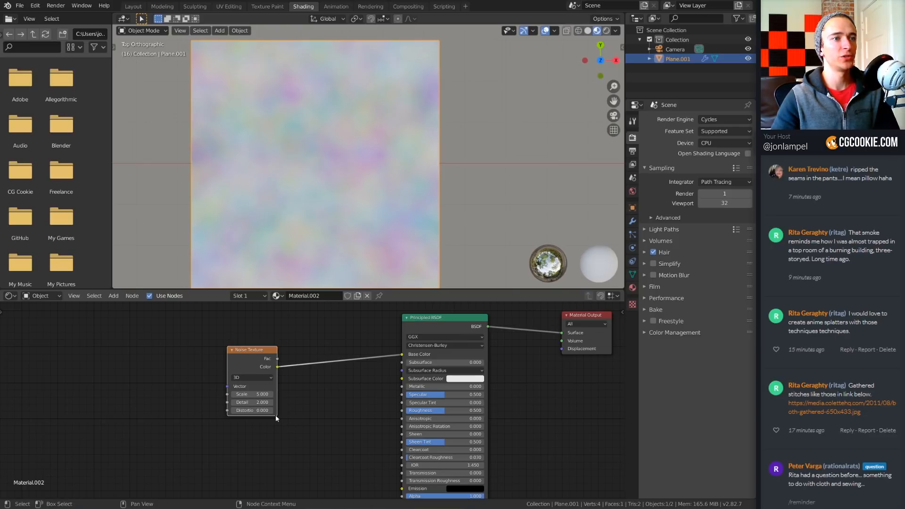
left_click_drag(275, 413, 310, 412)
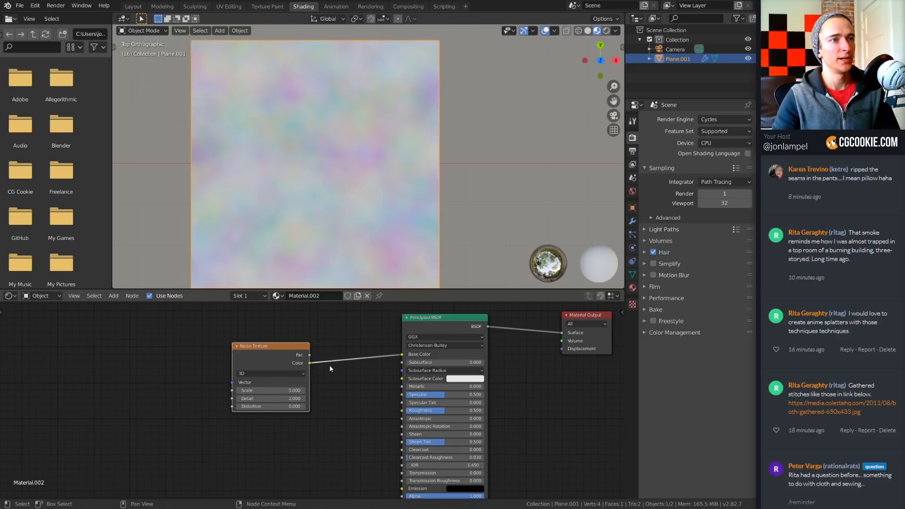
- Connect the Noise Texture's Fac output to Base Color and vary its Distortion between about 3.2 and 4.1
left_click_drag(309, 354, 401, 354)
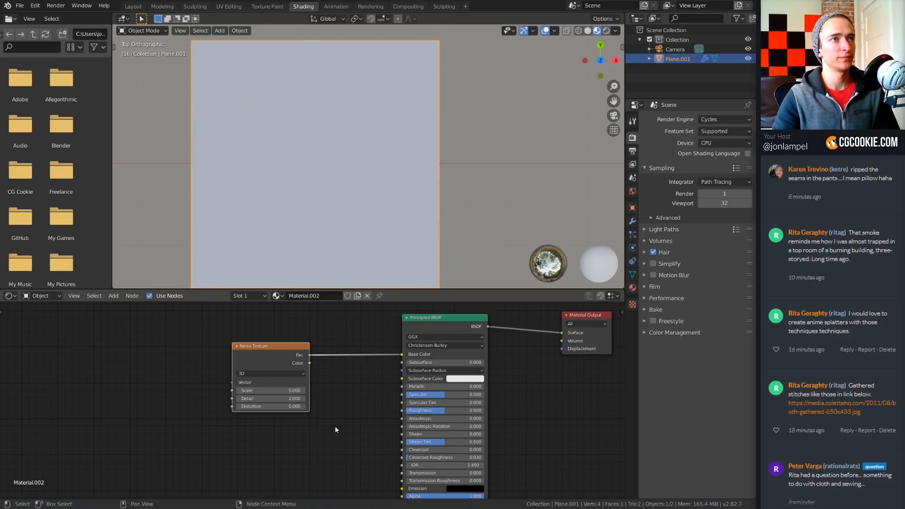
middle_click_drag(347, 230, 362, 220, "shift")
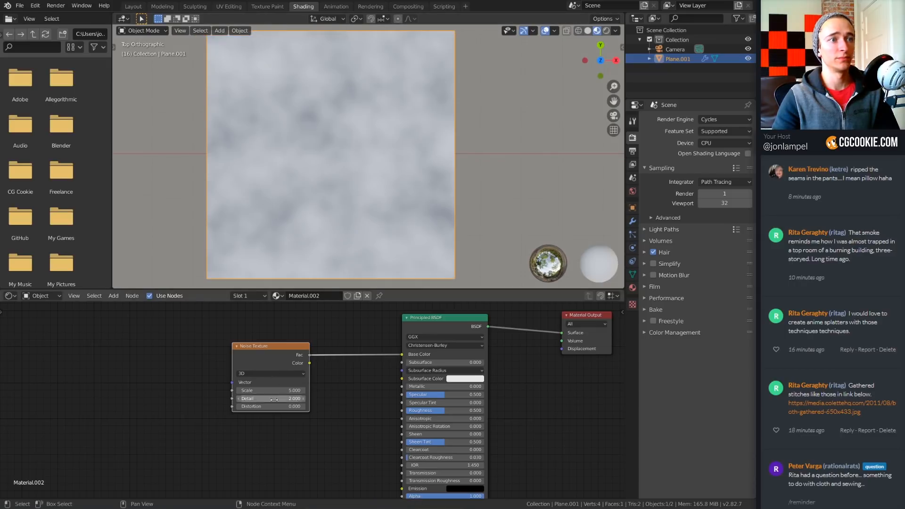
left_click_drag(271, 406, 354, 408)
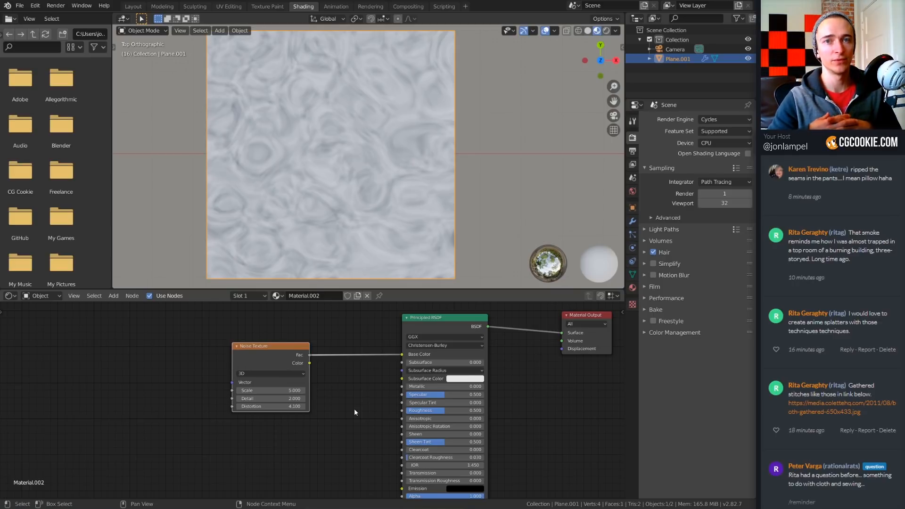
left_click_drag(302, 406, 269, 406)
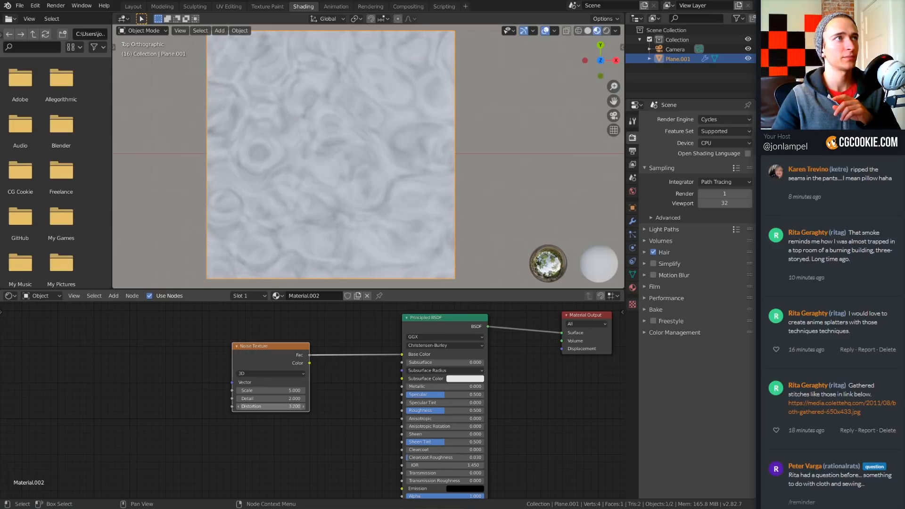
- Switch to the Blender 2.81 window with the default cube and open its Shading workspace
key("alt+Tab")
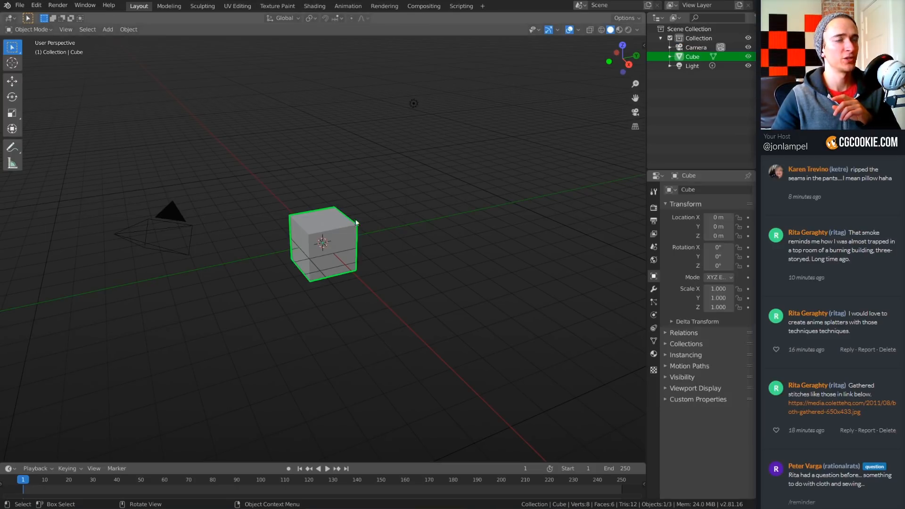
mouse_move(371, 141)
middle_mouse_down()
mouse_move(374, 180)
mouse_move(378, 147)
middle_mouse_up()
scroll(378, 149, "up", 3)
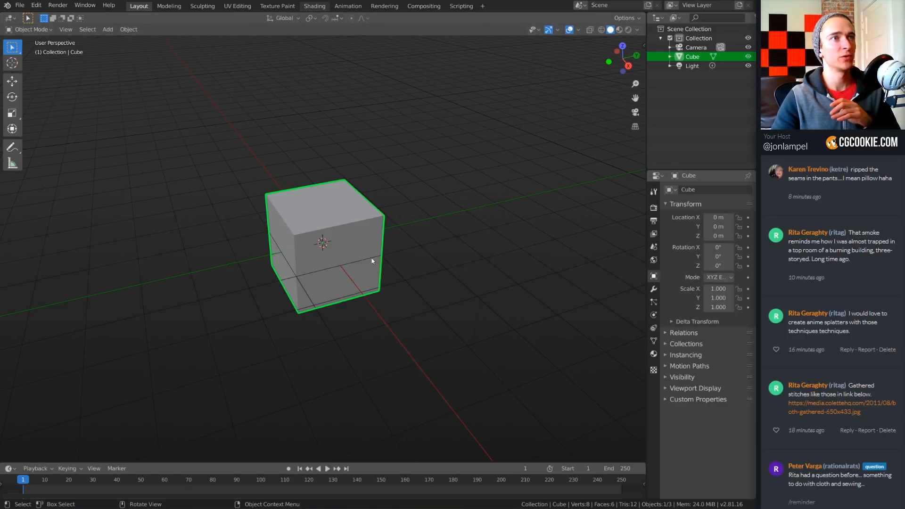
left_click(315, 6)
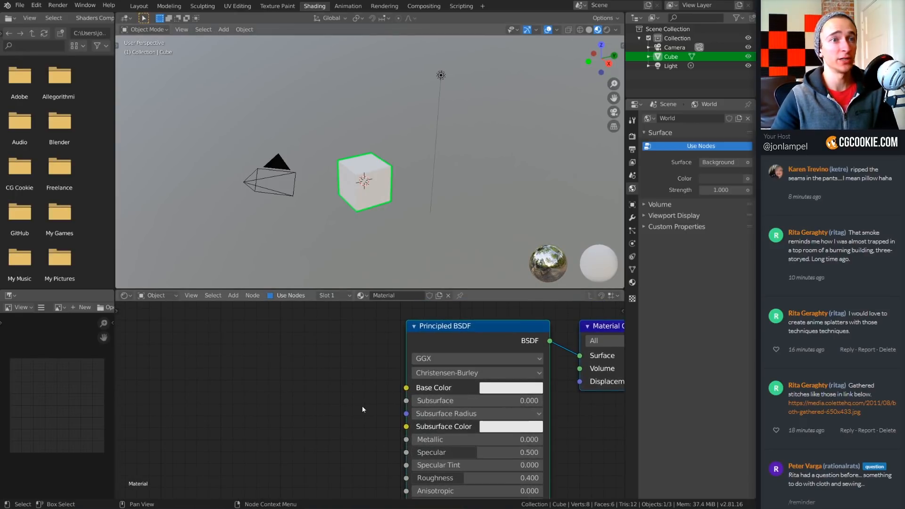
- Add a Noise Texture to the cube's material and connect its Fac output to the Principled BSDF's Base Color
key("shift+a")
mouse_move(325, 441)
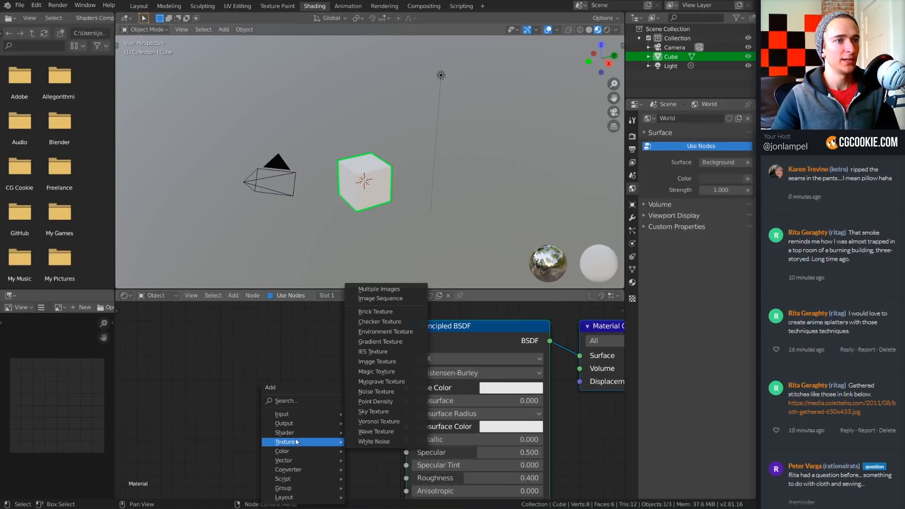
left_click(376, 391)
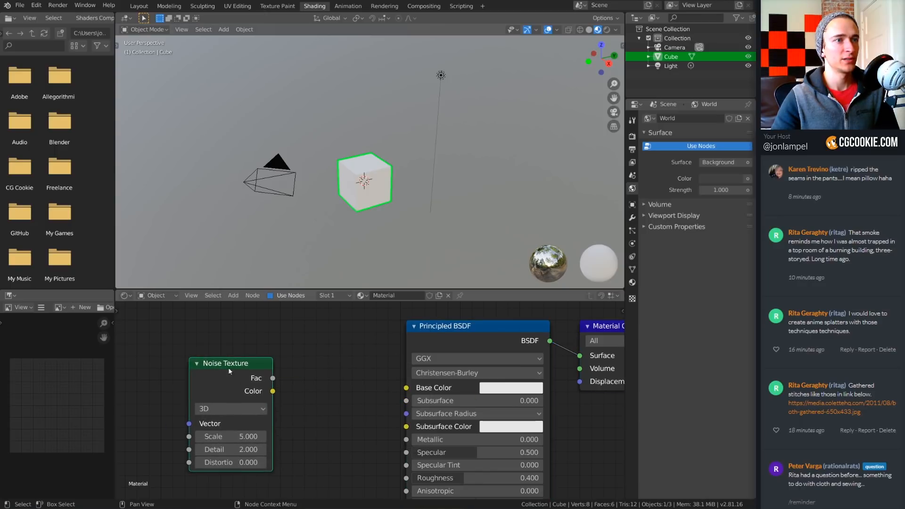
left_click_drag(273, 378, 406, 388)
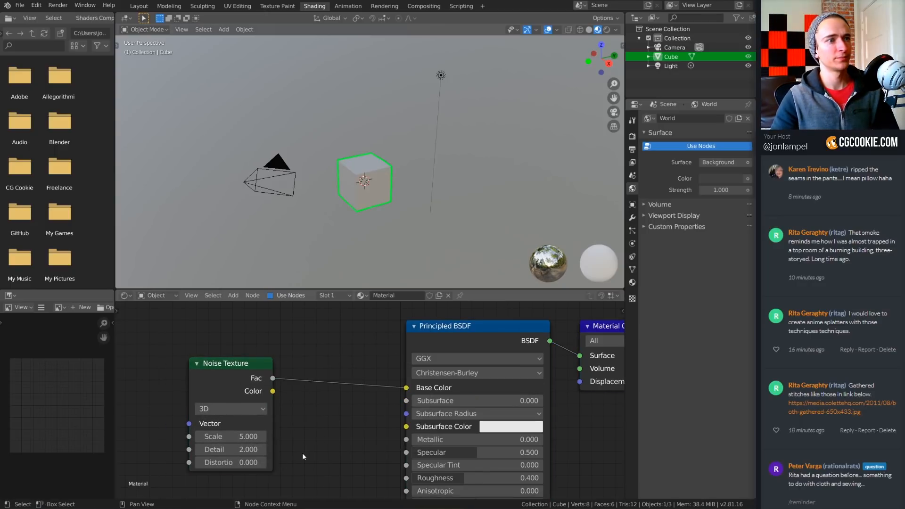
- Adjust the Noise Texture's Distortion while examining the pattern on the cube up close
mouse_move(340, 205)
middle_mouse_down()
mouse_move(360, 239)
mouse_move(421, 149)
middle_mouse_up()
scroll(360, 238, "up", 8)
mouse_move(244, 463)
left_mouse_down()
mouse_move(311, 462)
mouse_move(236, 462)
left_mouse_up()
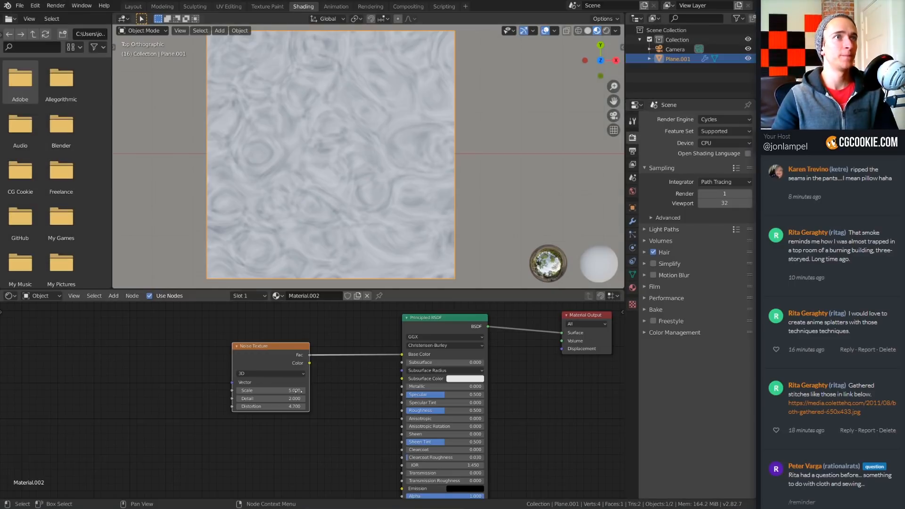
- In the Blender 2.82 window, set the plane's Noise Texture Distortion to 1 and delete the node
mouse_move(294, 407)
left_mouse_down()
mouse_move(252, 407)
mouse_move(289, 406)
left_mouse_up()
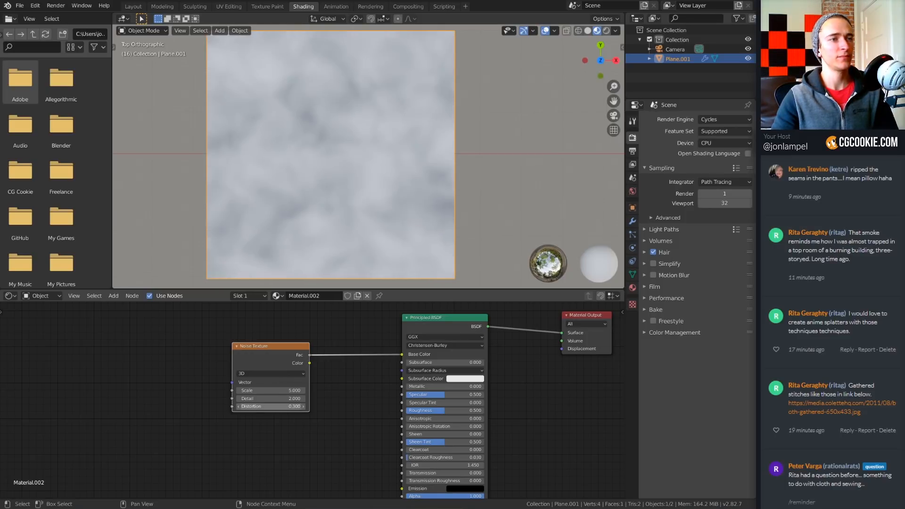
left_click(289, 406)
type("1")
key("Return")
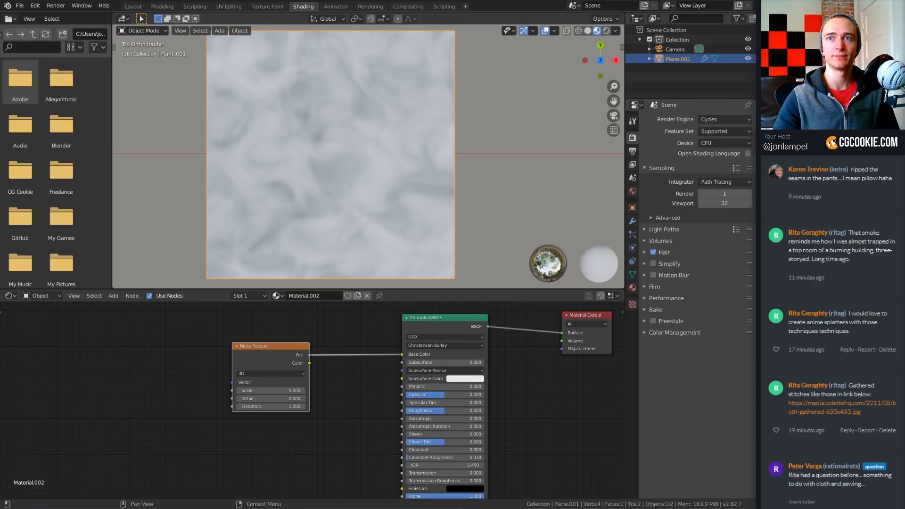
key("x")
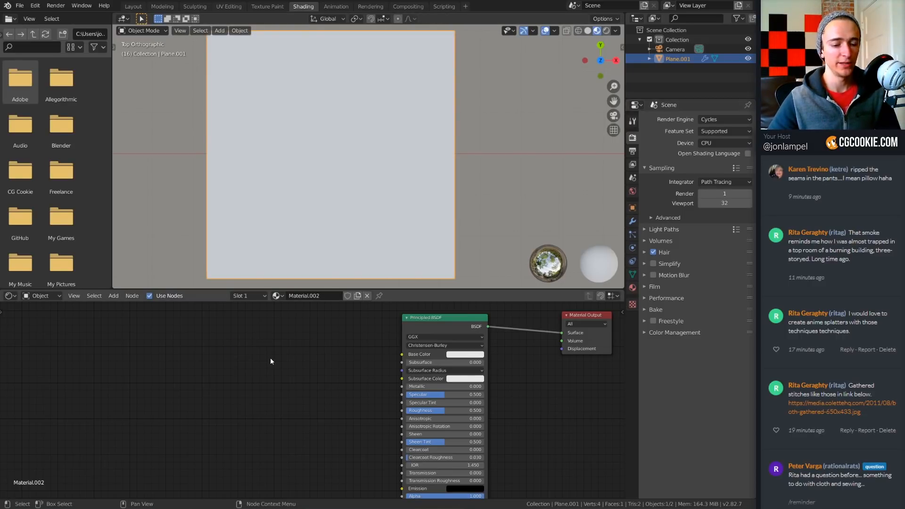
- Duplicate the plane four times, spacing the copies in a loose grid beside and behind the original
scroll(385, 196, "down", 3)
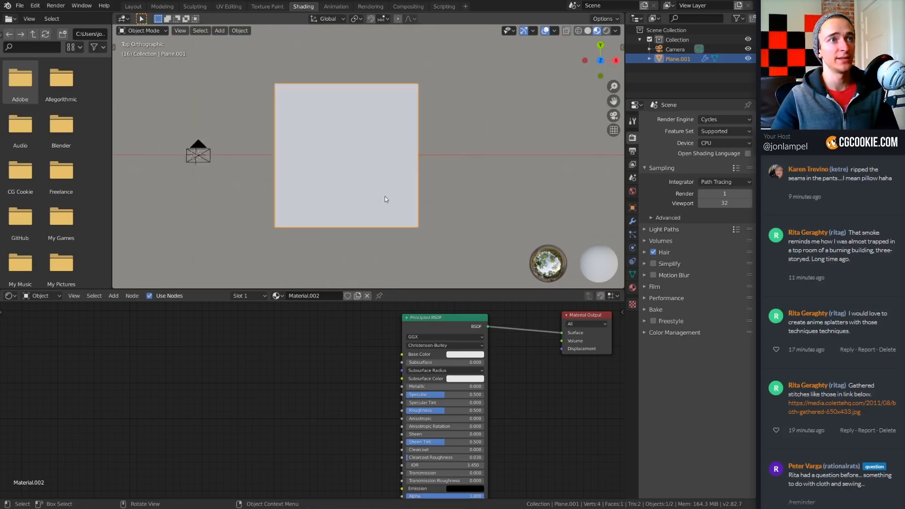
middle_click_drag(385, 196, 391, 161)
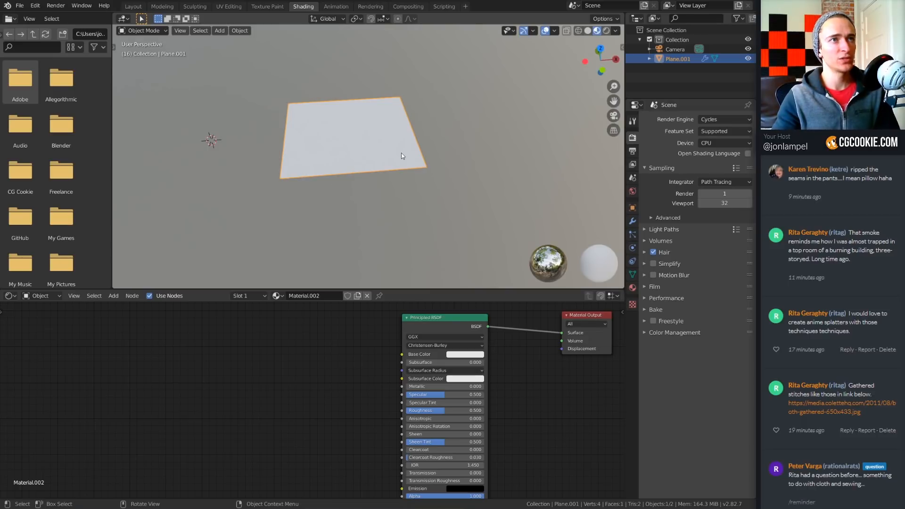
middle_click_drag(401, 156, 396, 175)
key("shift+d")
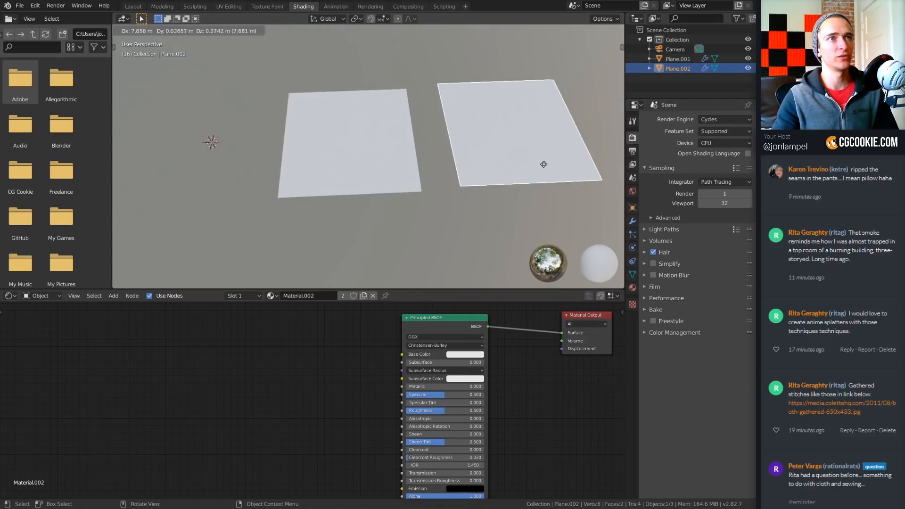
left_click(538, 162)
middle_click_drag(538, 161, 500, 122)
key("shift+d")
left_click(484, 81)
key("shift+d")
left_click(257, 88)
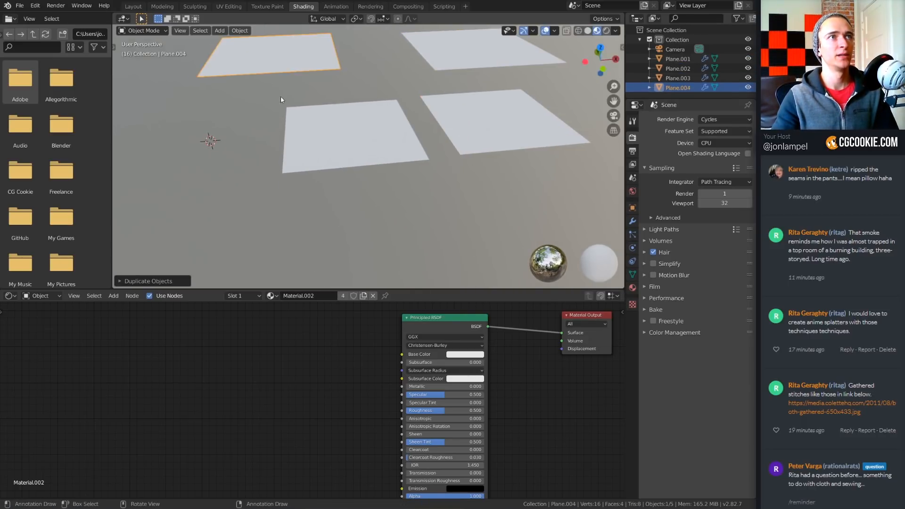
key("shift+d")
left_click(203, 191)
middle_click_drag(345, 186, 409, 186)
- Add a ColorRamp node to the planes' shared material and connect its Color output to Base Color
middle_click_drag(310, 367, 326, 364)
key("shift+a")
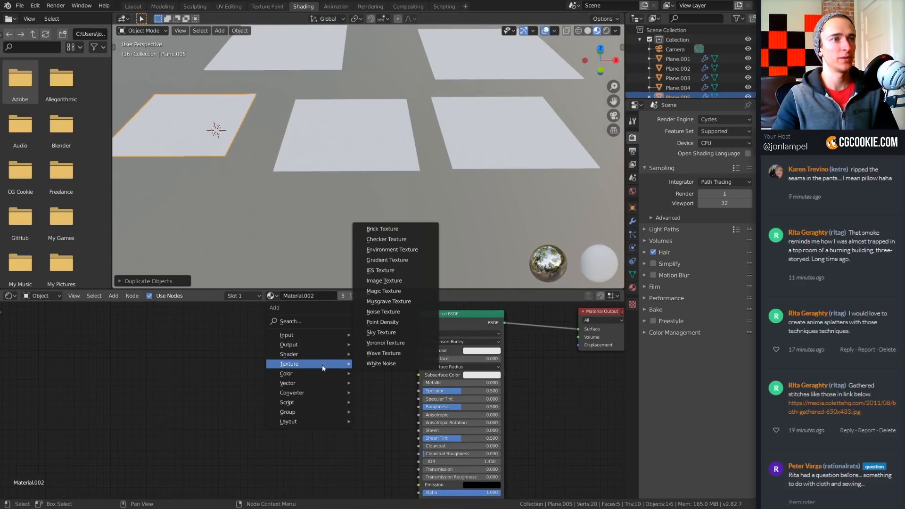
mouse_move(309, 376)
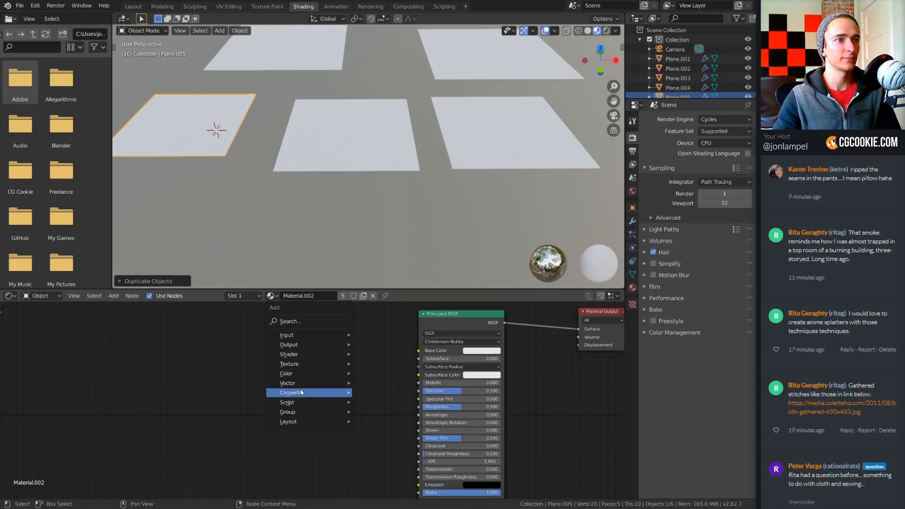
mouse_move(301, 393)
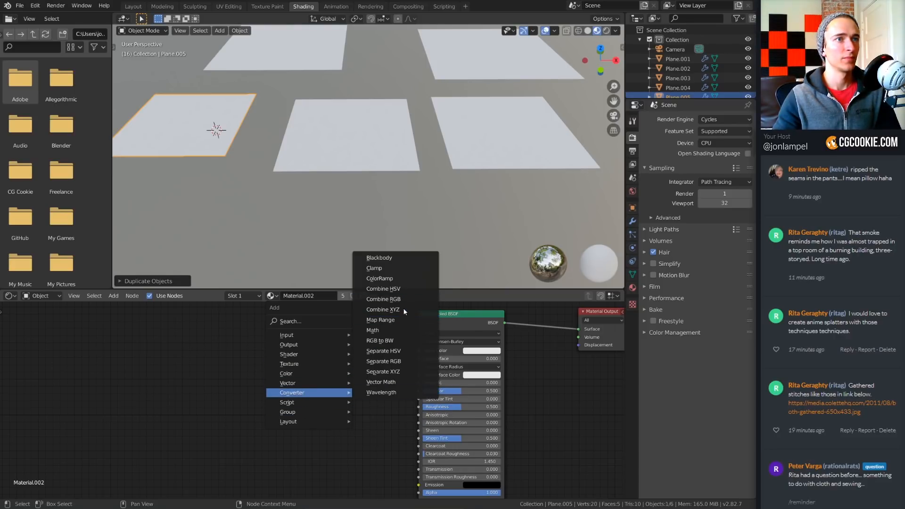
left_click(395, 279)
left_click(323, 377)
mouse_move(330, 369)
left_mouse_down()
mouse_move(407, 344)
mouse_move(427, 351)
left_mouse_up()
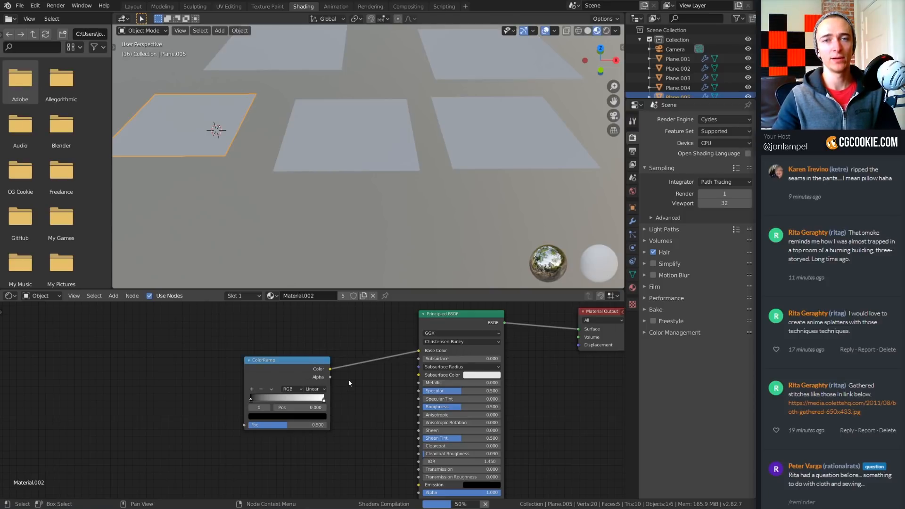
- Set the ColorRamp's color mode to HSL with Far interpolation
scroll(344, 381, "up", 2)
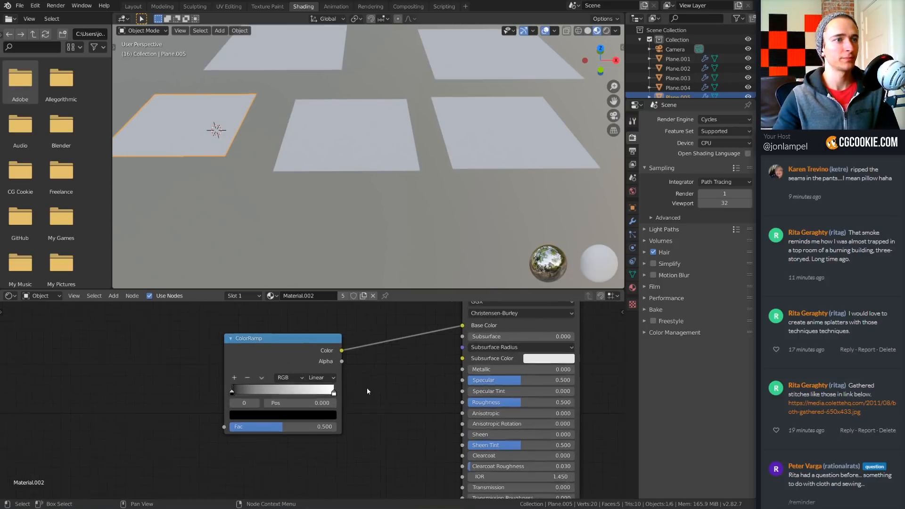
left_click(281, 380)
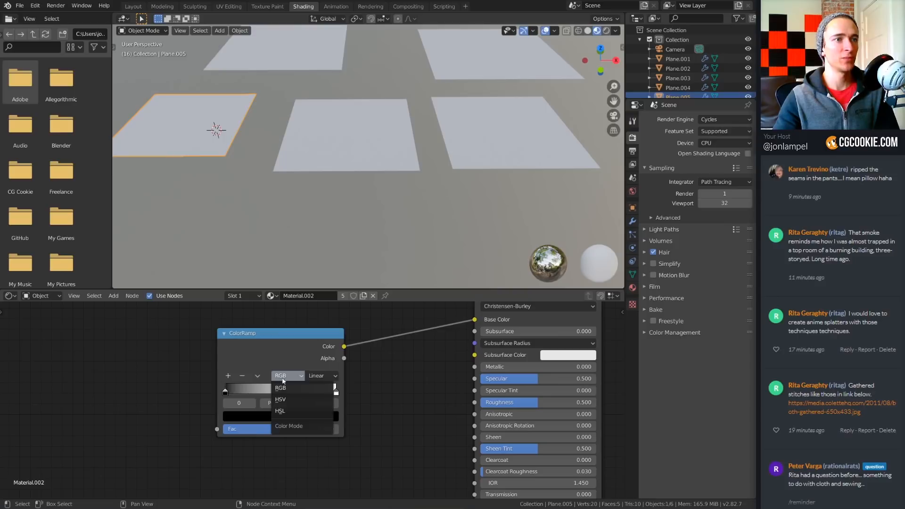
left_click(291, 415)
left_click(322, 376)
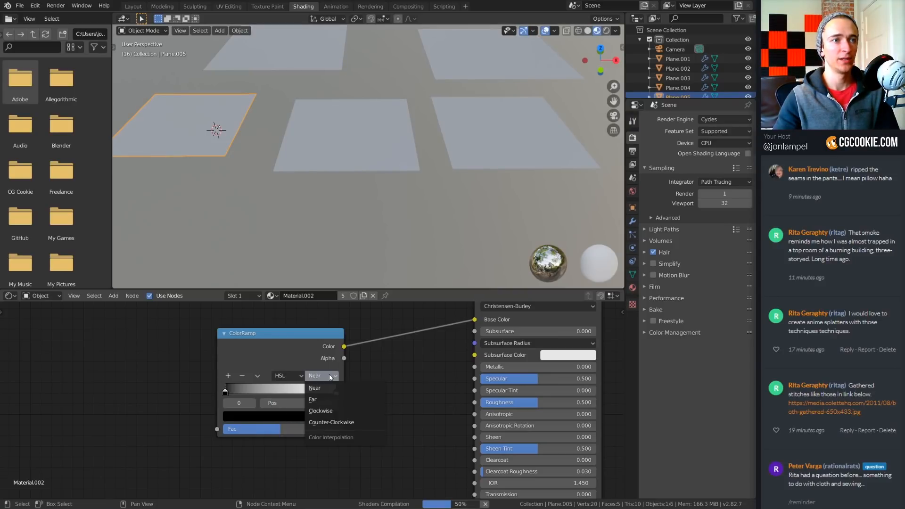
left_click(324, 399)
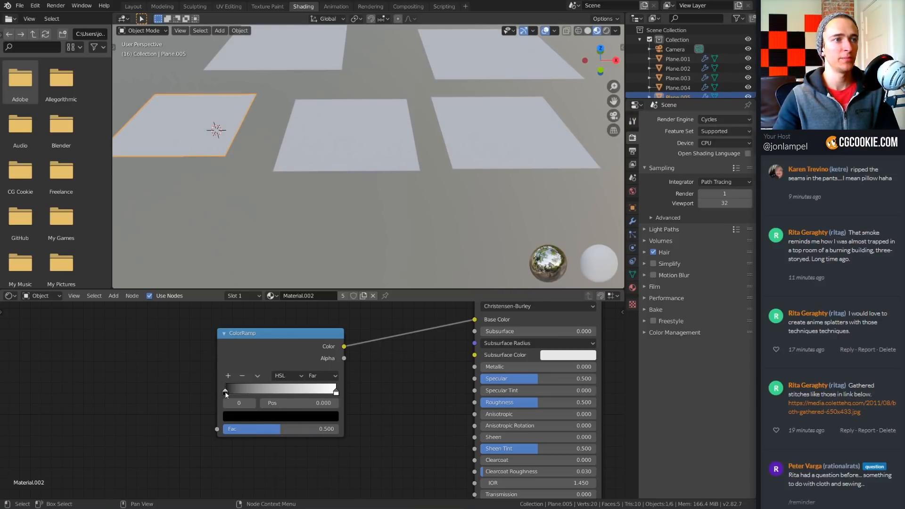
- Make both ColorRamp end stops pure red, with R at 1 on the first stop, to form a rainbow gradient
left_click(245, 415)
left_click(237, 352)
left_click(258, 368)
type("1")
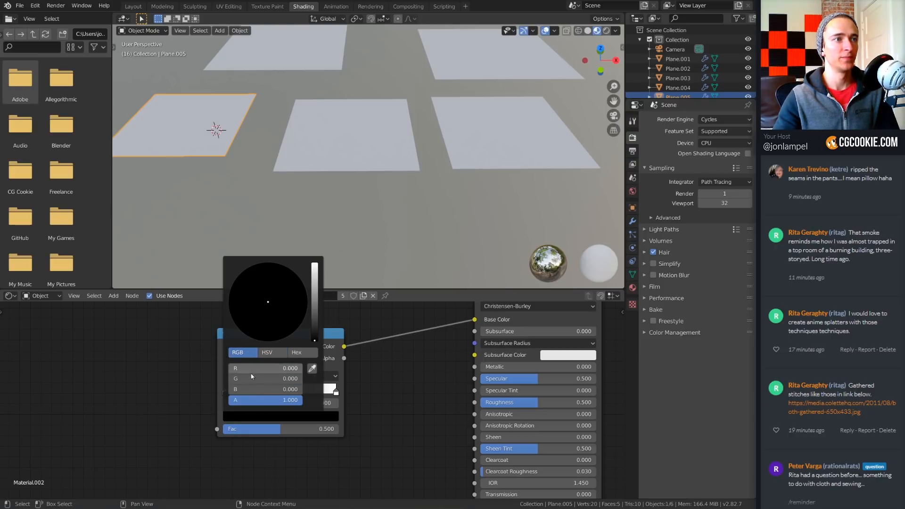
key("Return")
left_click(336, 392)
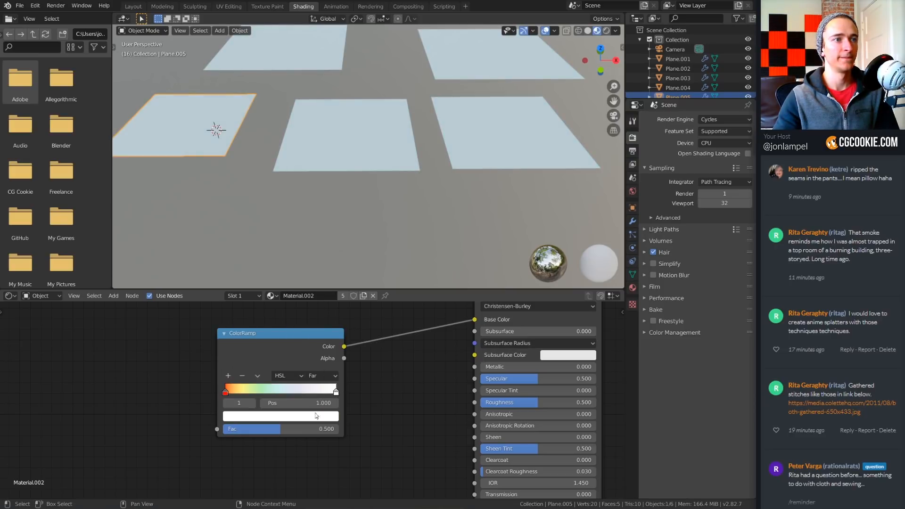
left_click(317, 415)
left_click_drag(281, 378, 203, 389)
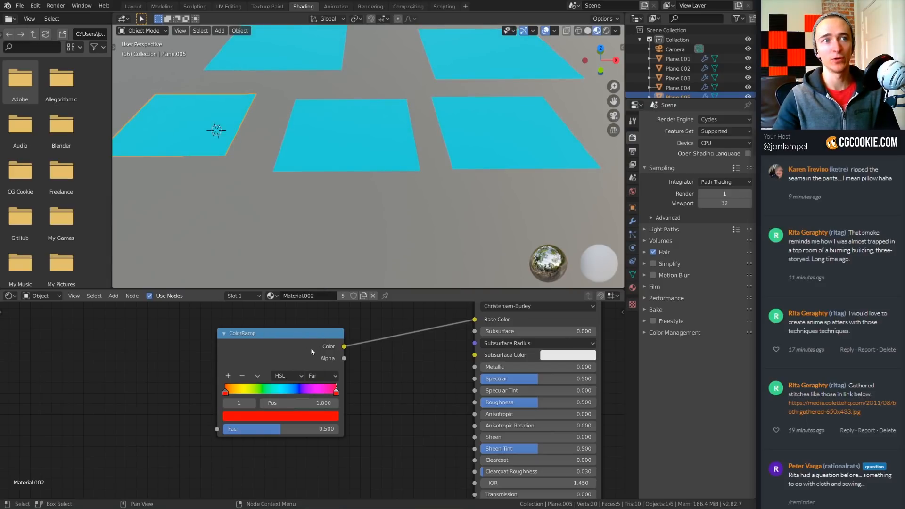
- Add an Object Info node and connect its Random output to the ColorRamp's Fac
left_click_drag(311, 352, 345, 332)
scroll(422, 379, "down", 4)
middle_click_drag(412, 380, 421, 389)
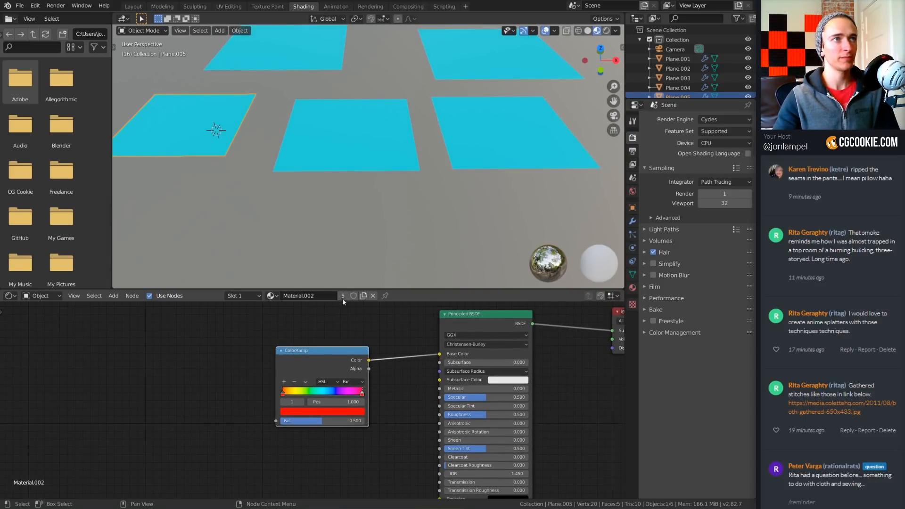
key("shift+a")
mouse_move(199, 315)
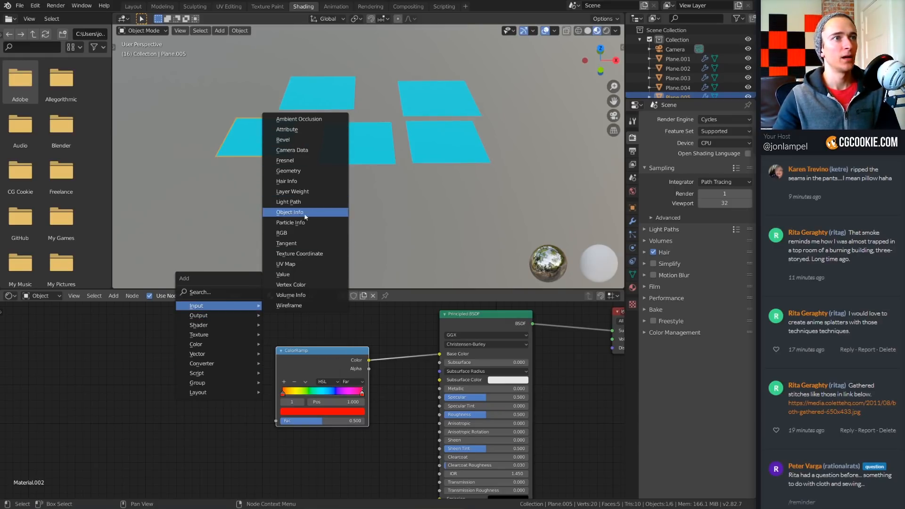
left_click(289, 212)
left_click(198, 390)
left_click_drag(198, 391, 276, 420)
middle_click_drag(339, 207, 354, 172)
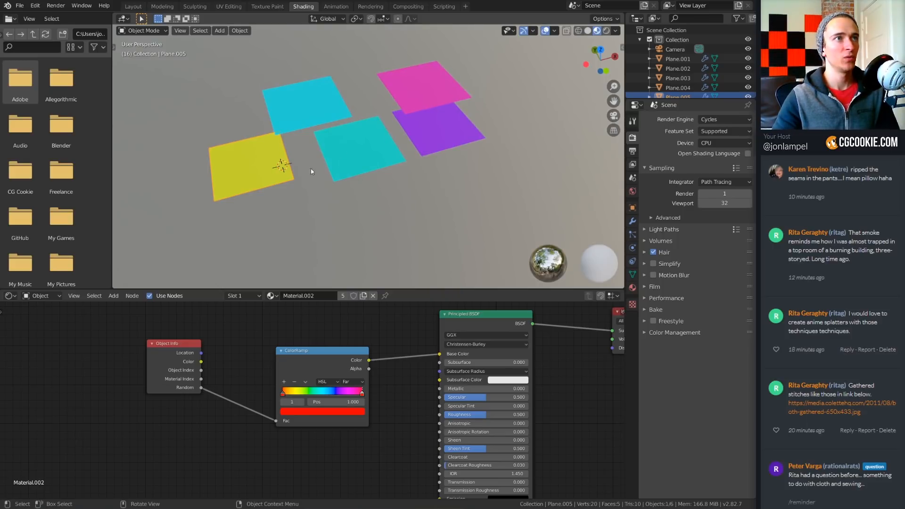
- Select all five planes and join them into a single object
left_click(332, 151, "shift")
left_click(321, 115, "shift")
left_click(430, 84, "shift")
left_click(450, 145, "shift")
middle_click_drag(361, 189, 274, 186)
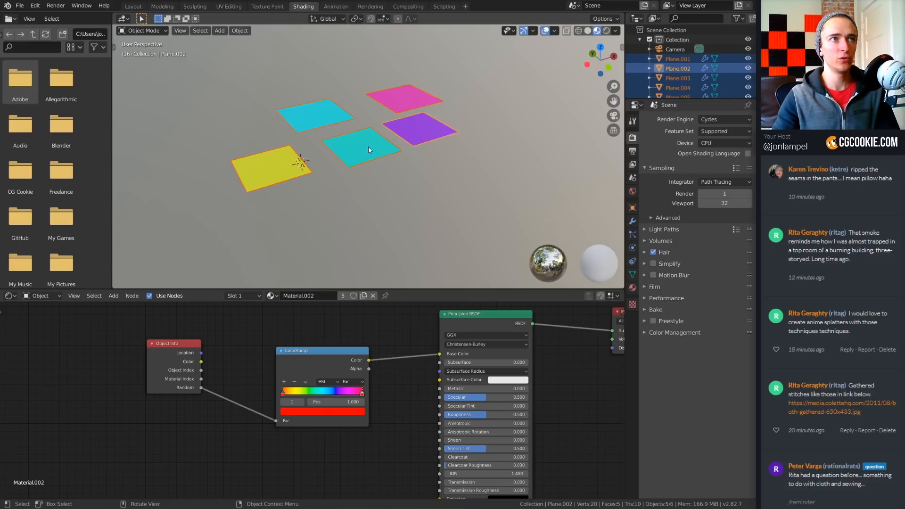
middle_click_drag(368, 150, 366, 160)
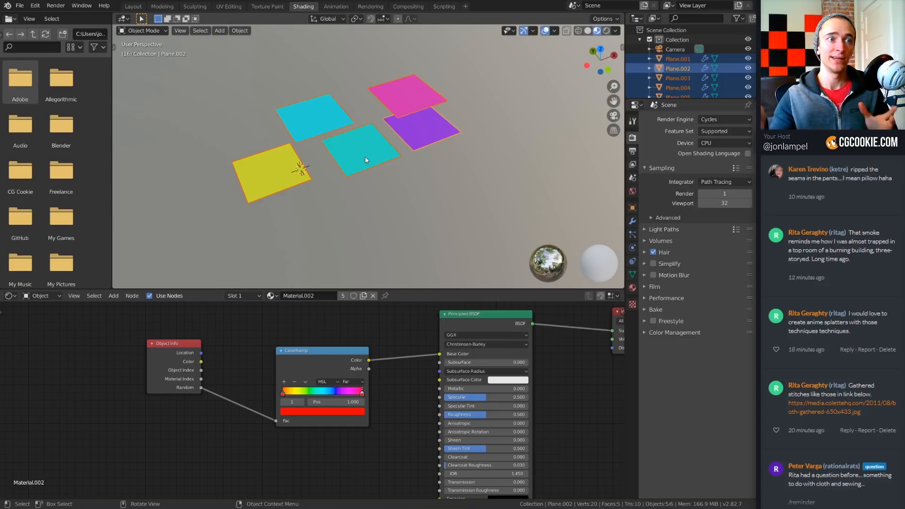
middle_click_drag(391, 162, 394, 168)
key("ctrl+j")
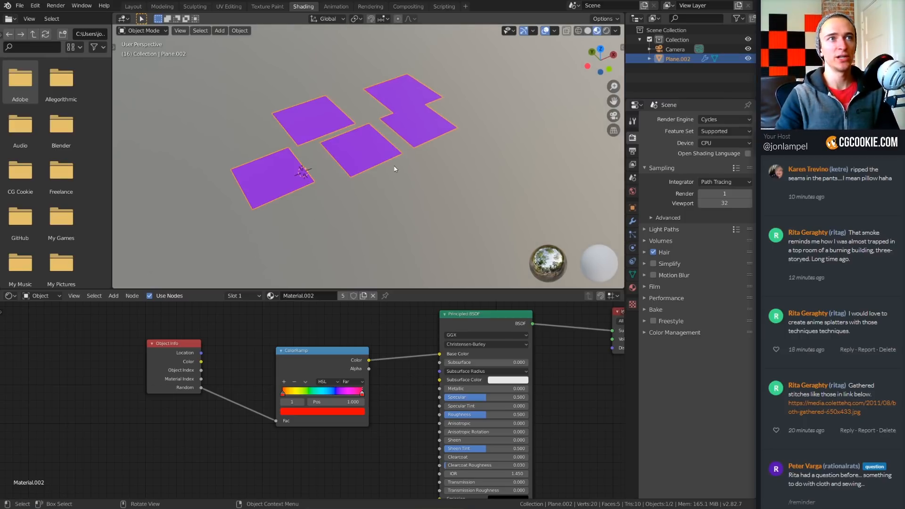
- Replace the Object Info node with a Geometry node and connect Random Per Island to the ColorRamp's Fac
left_click(171, 379)
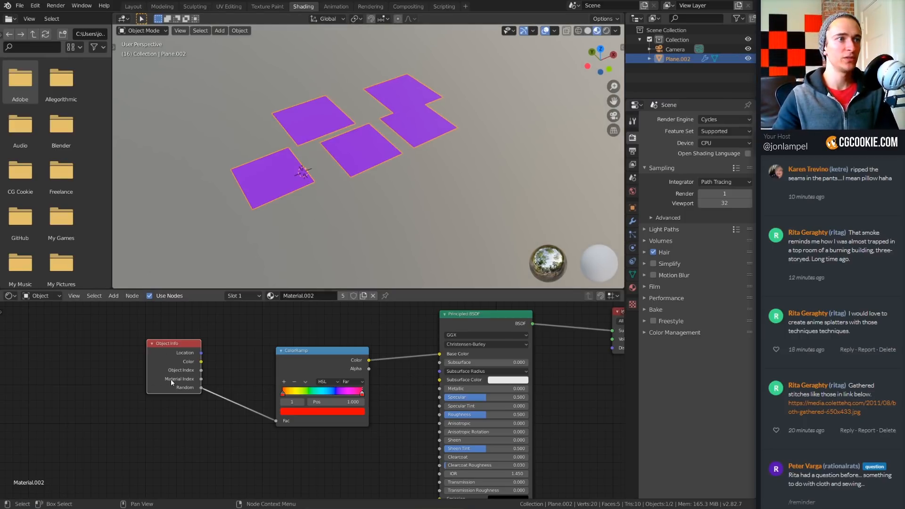
key("x")
key("shift+a")
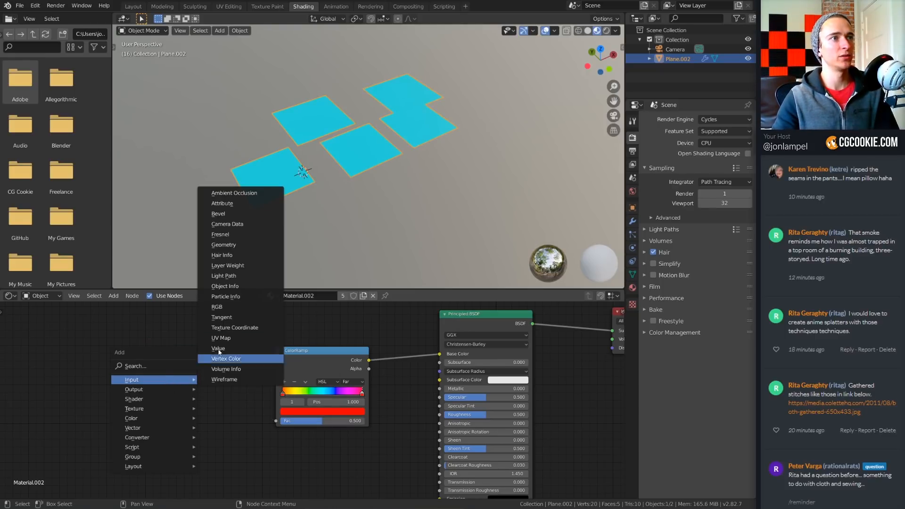
left_click(231, 245)
left_click(107, 331)
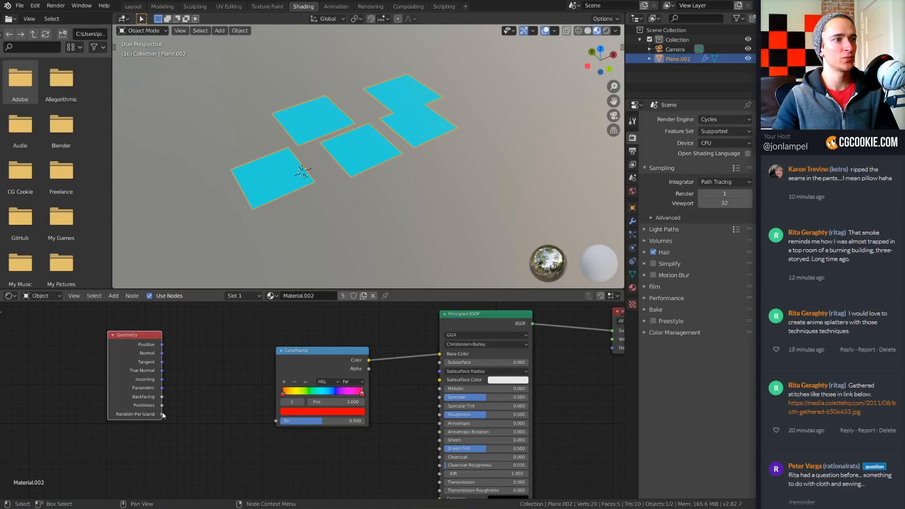
left_click_drag(162, 414, 276, 420)
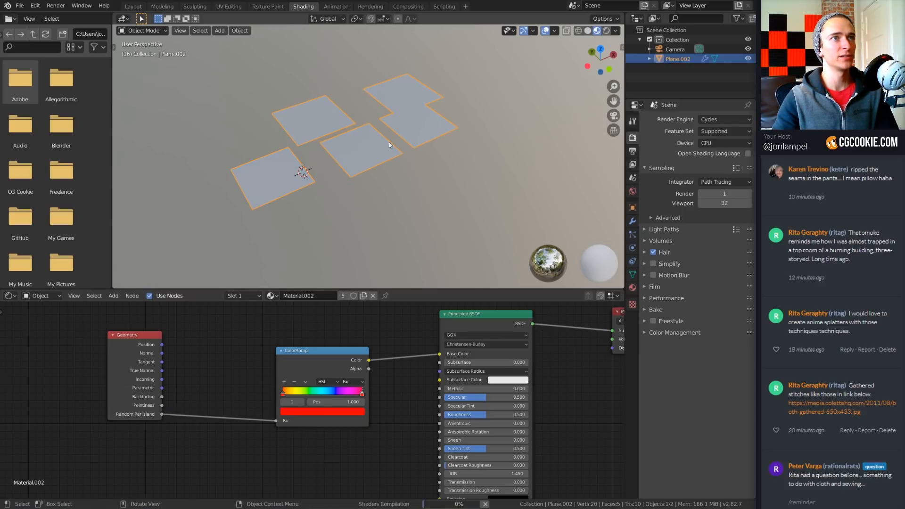
- Compare the joined planes in Rendered and Material Preview shading, and move the Geometry node closer to the ColorRamp
middle_click_drag(387, 208, 365, 200)
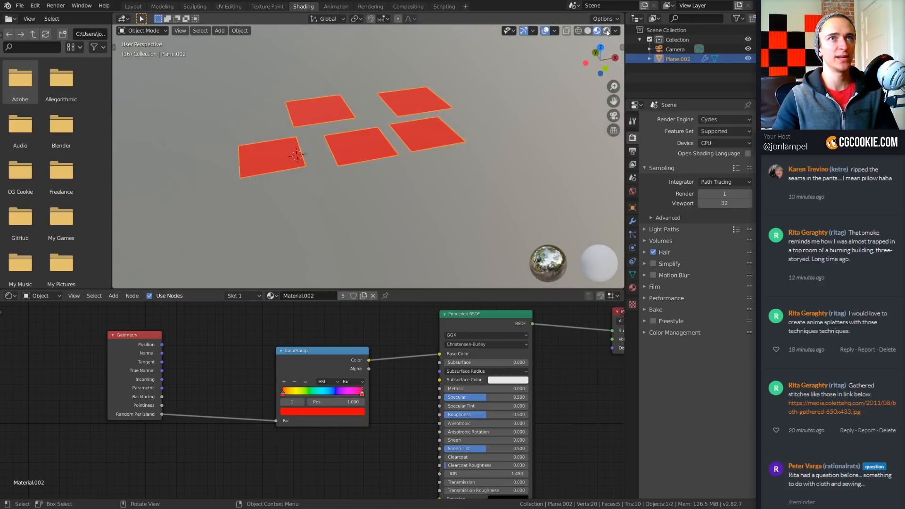
left_click(606, 30)
mouse_move(410, 168)
middle_mouse_down()
mouse_move(429, 181)
mouse_move(444, 156)
middle_mouse_up()
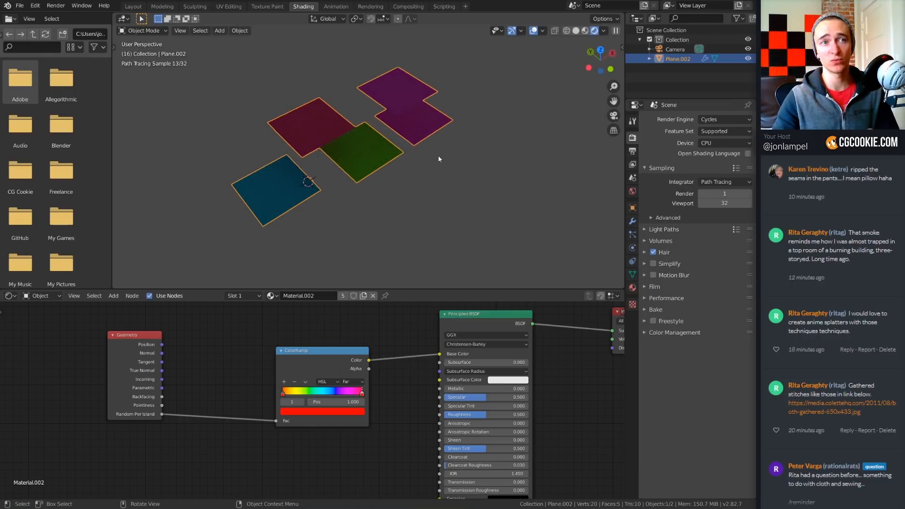
scroll(438, 160, "up", 3)
left_click(585, 30)
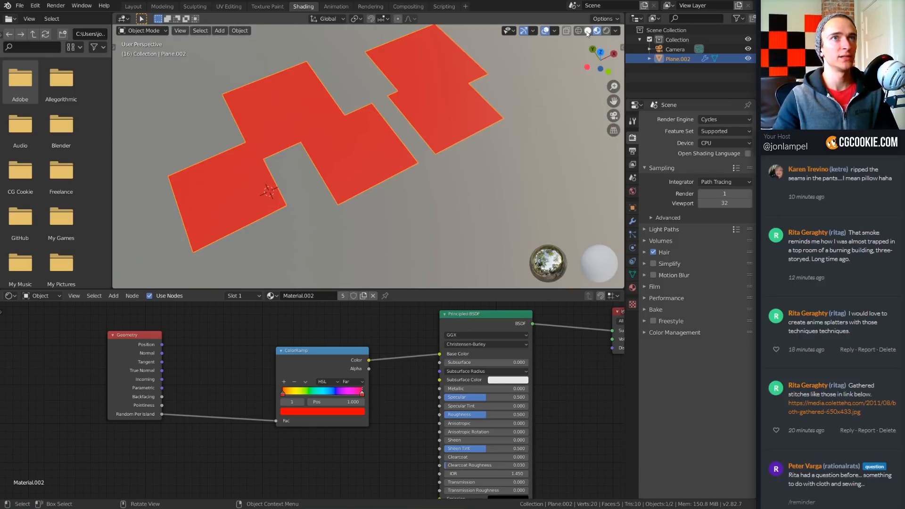
middle_click_drag(293, 212, 269, 213)
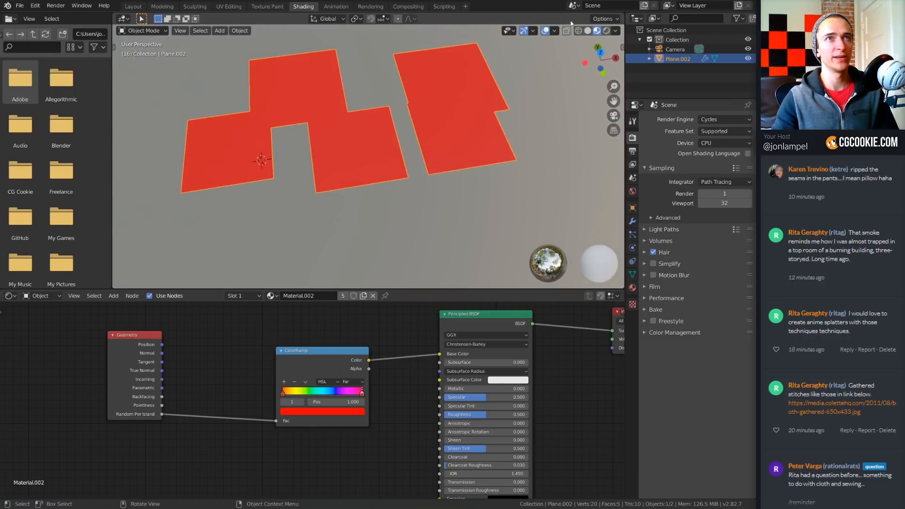
left_click(607, 31)
mouse_move(395, 192)
middle_mouse_down()
mouse_move(458, 169)
mouse_move(440, 180)
mouse_move(545, 187)
middle_mouse_up()
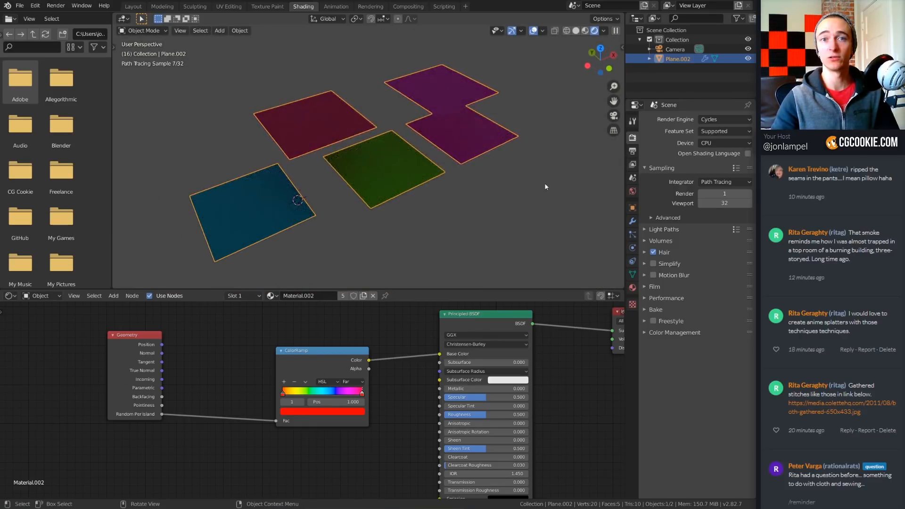
left_click_drag(132, 382, 176, 388)
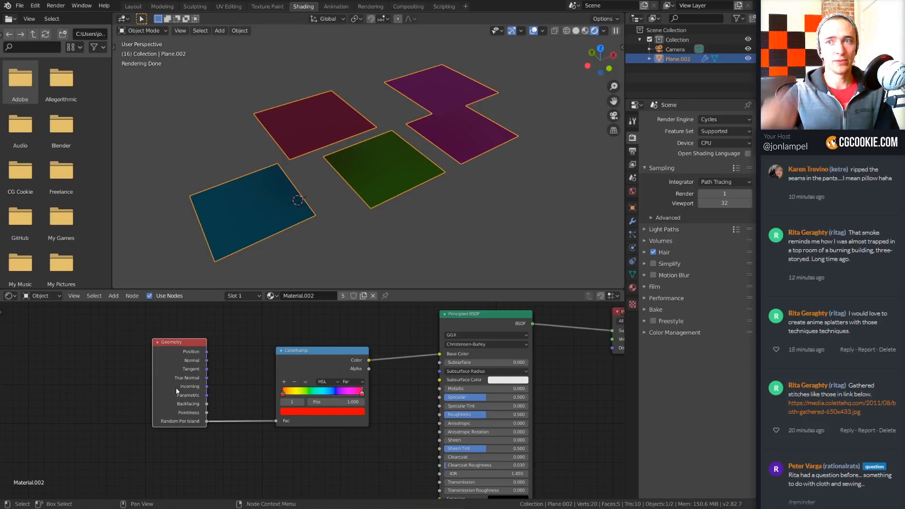
mouse_move(420, 277)
middle_mouse_down()
mouse_move(395, 250)
mouse_move(428, 251)
mouse_move(445, 239)
mouse_move(438, 243)
middle_mouse_up()
- Switch the render engine from Cycles to Eevee and examine the joined planes in Rendered shading
left_click(576, 30)
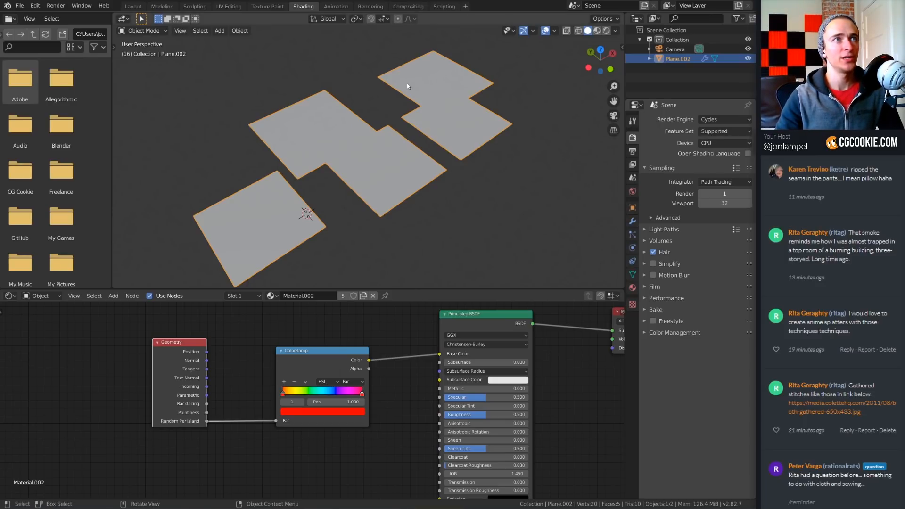
middle_click_drag(406, 83, 488, 134)
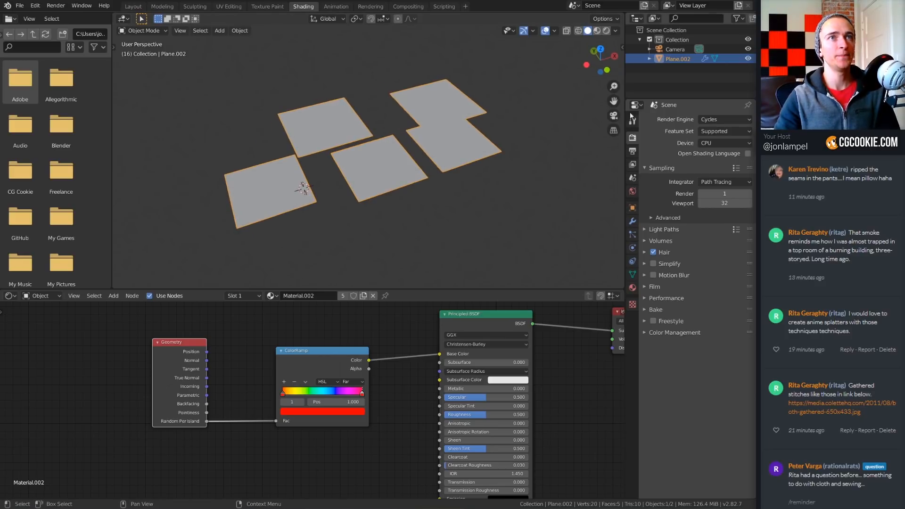
left_click(721, 119)
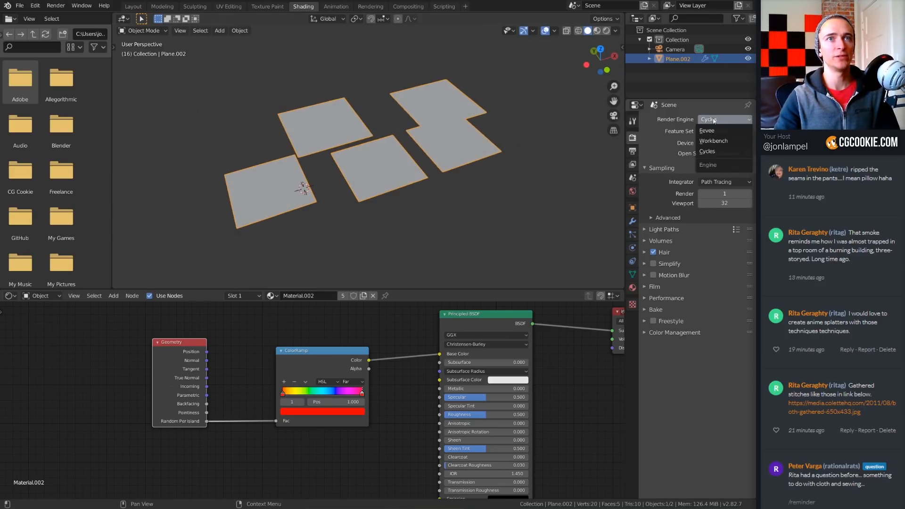
left_click(716, 131)
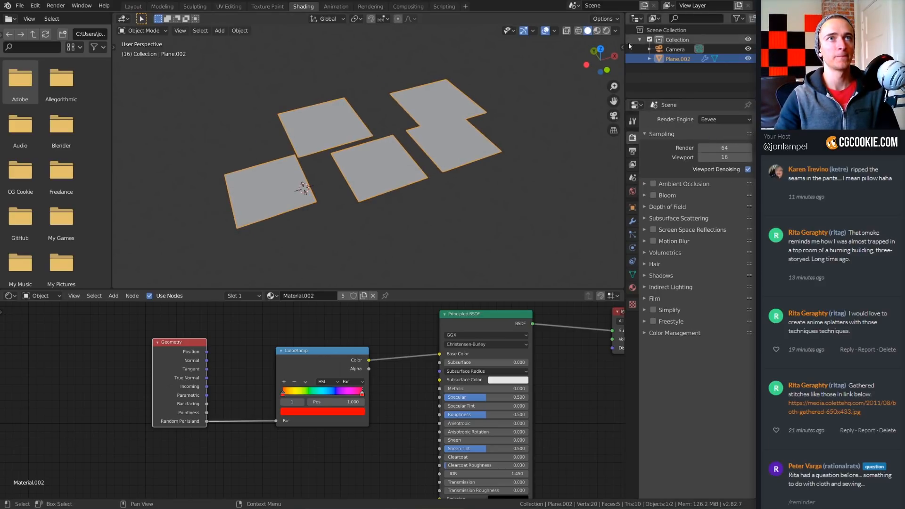
left_click(607, 30)
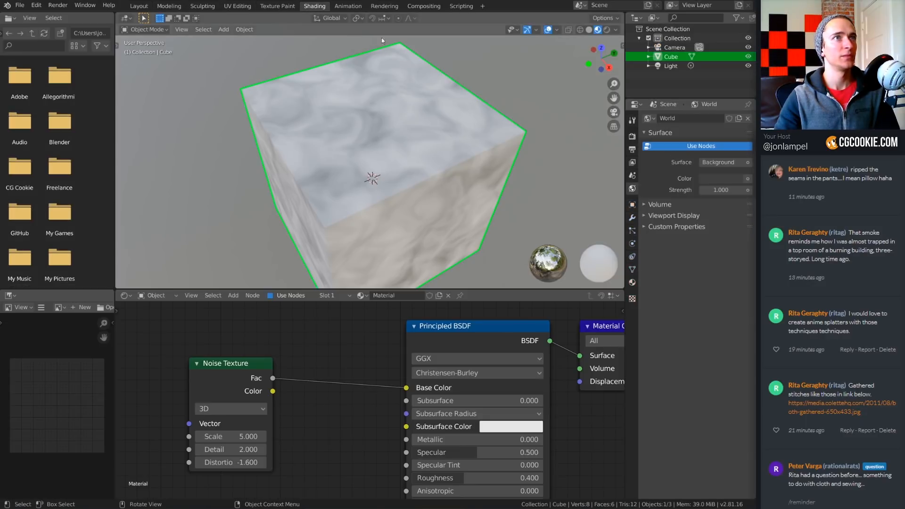
left_click(580, 30)
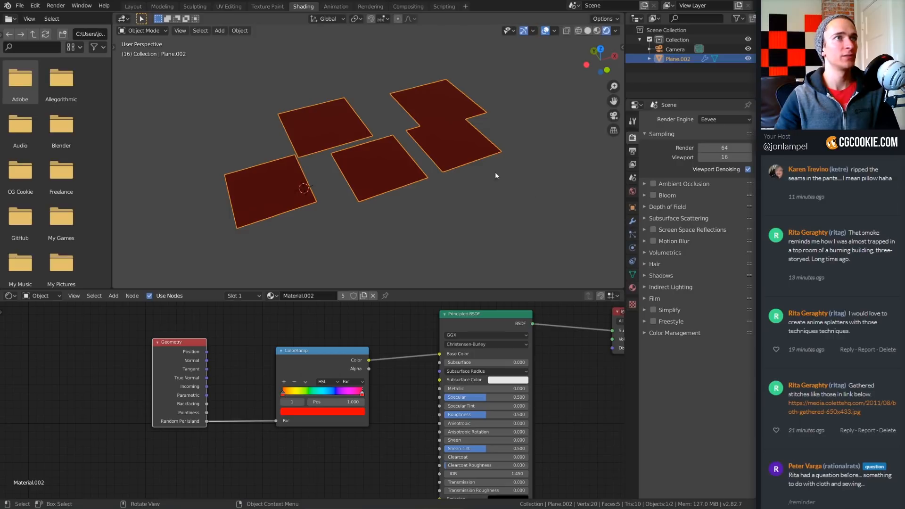
middle_click_drag(488, 181, 469, 166)
scroll(479, 162, "up", 2)
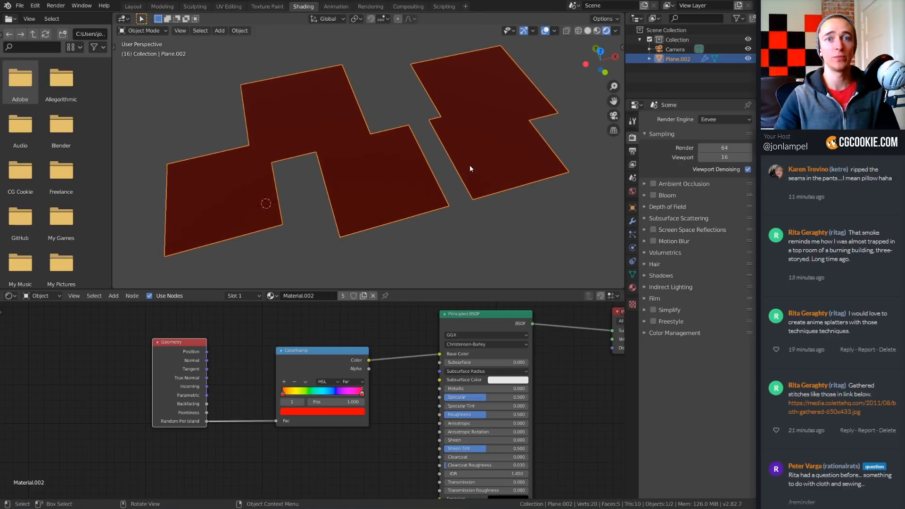
- Set the viewport's render pass to Ambient Occlusion
left_click(616, 31)
left_click(583, 113)
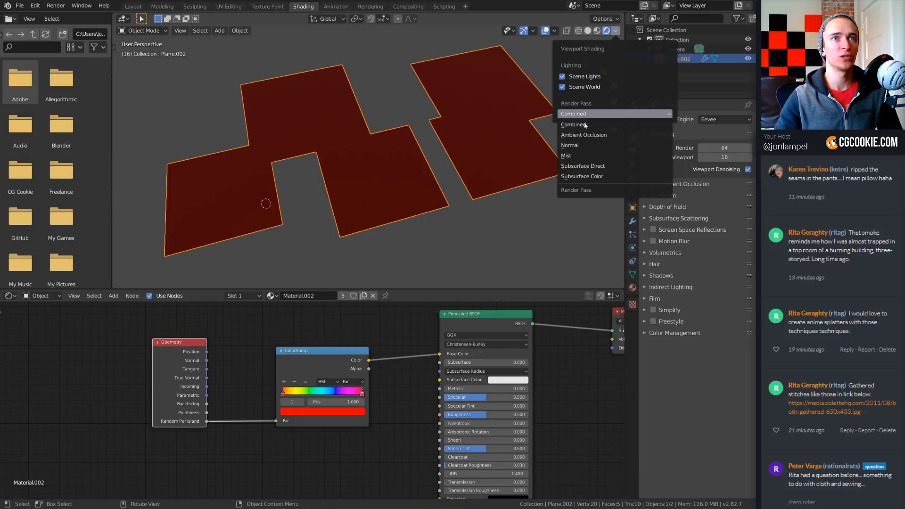
left_click(586, 132)
- Add a cube to the scene and move it about 5 m up and back, over the planes
scroll(389, 182, "down", 4)
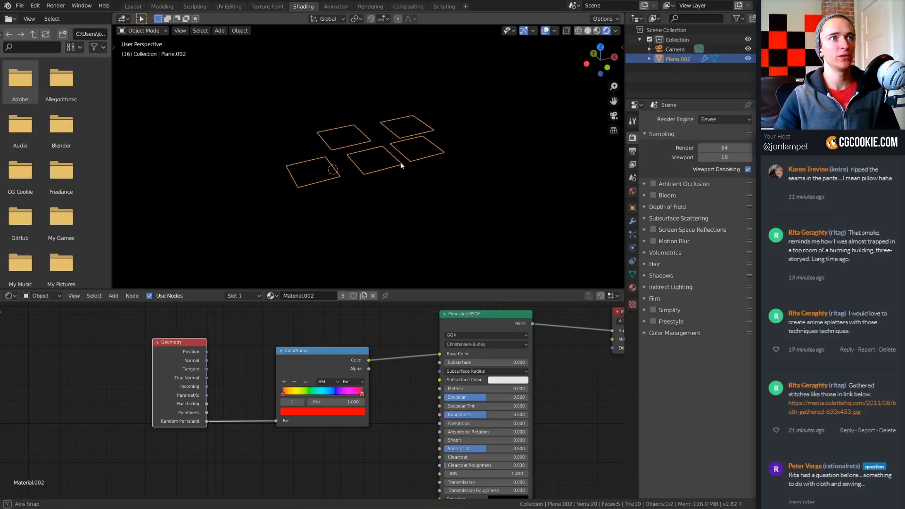
key("shift+a")
mouse_move(396, 112)
left_click(468, 124)
key("g")
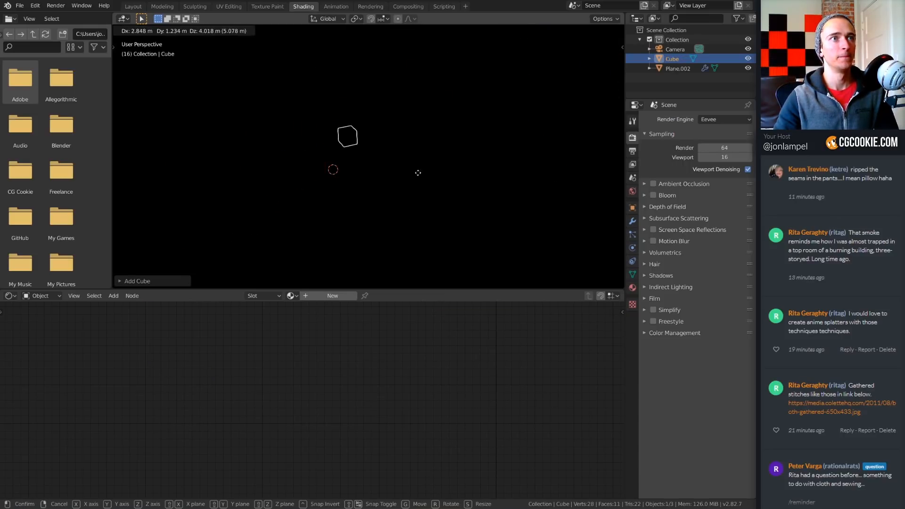
left_click(418, 173)
middle_click_drag(439, 168, 481, 169)
- Enable Ambient Occlusion for Eevee and reposition the cube close to the surface of one plane
left_click(652, 184)
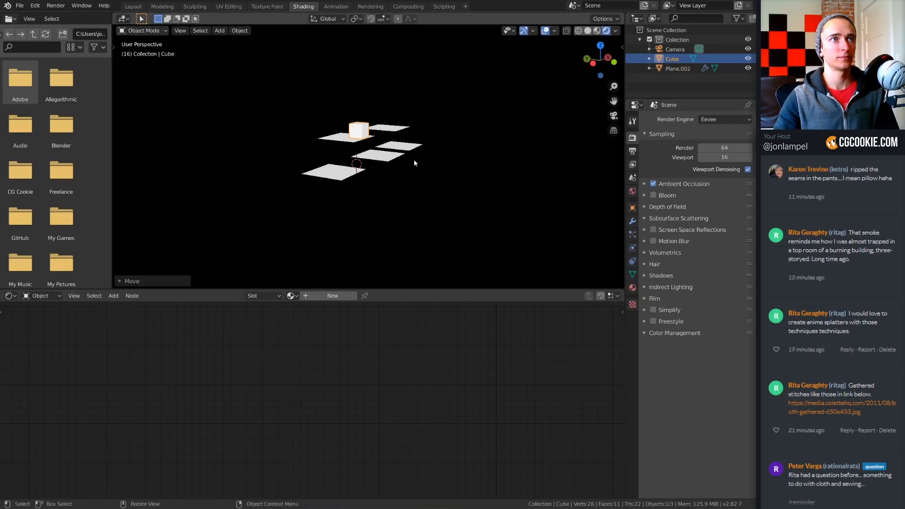
middle_click_drag(332, 147, 296, 164)
scroll(522, 184, "up", 4)
middle_click_drag(509, 190, 462, 151)
key("g")
left_click(356, 146)
- Set Eevee's Ambient Occlusion distance to 1.65 m
scroll(463, 152, "up", 3)
left_click(692, 183)
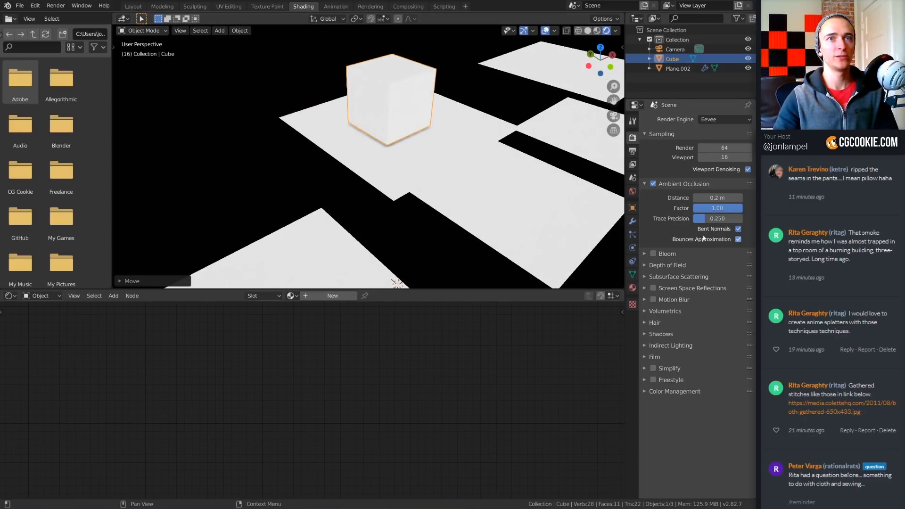
left_click_drag(717, 198, 771, 197)
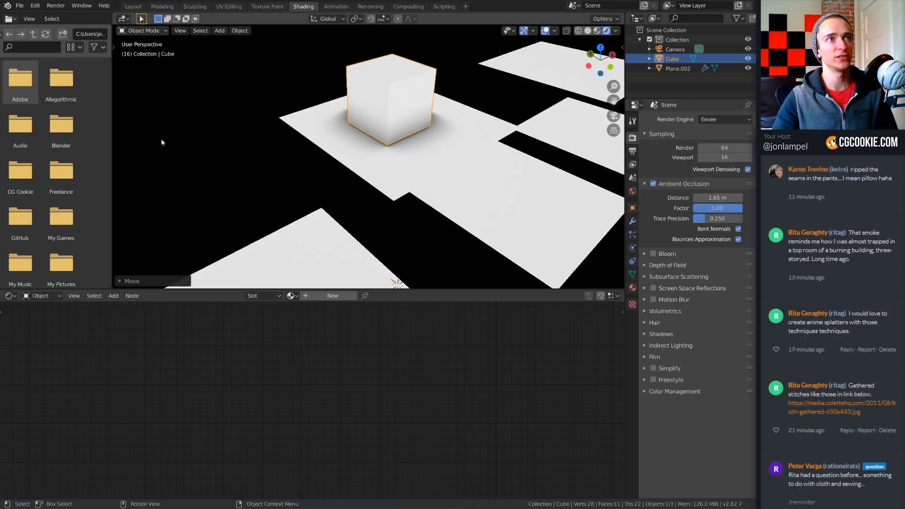
- Nudge the cube slightly closer to the plane beneath it and inspect the contact shading from another angle
middle_click_drag(162, 141, 418, 131)
key("g")
left_click(429, 88)
scroll(428, 114, "down", 3)
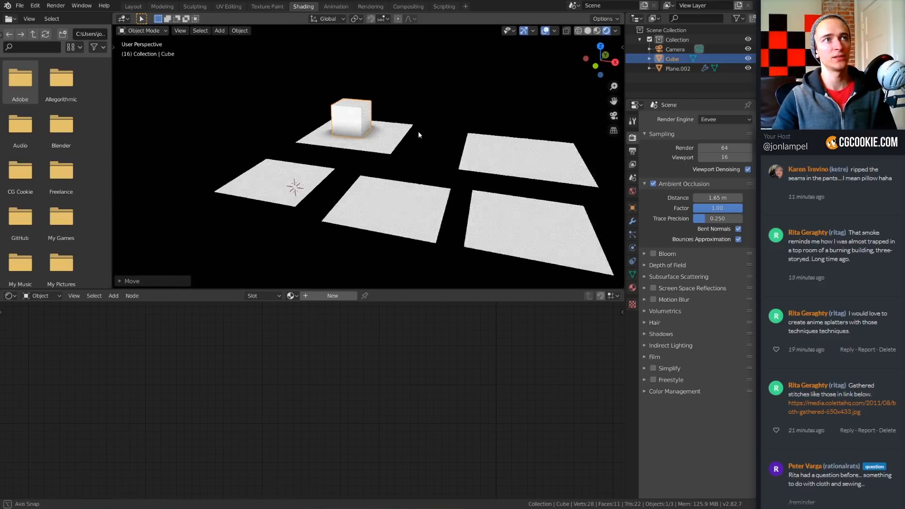
scroll(418, 135, "up", 4)
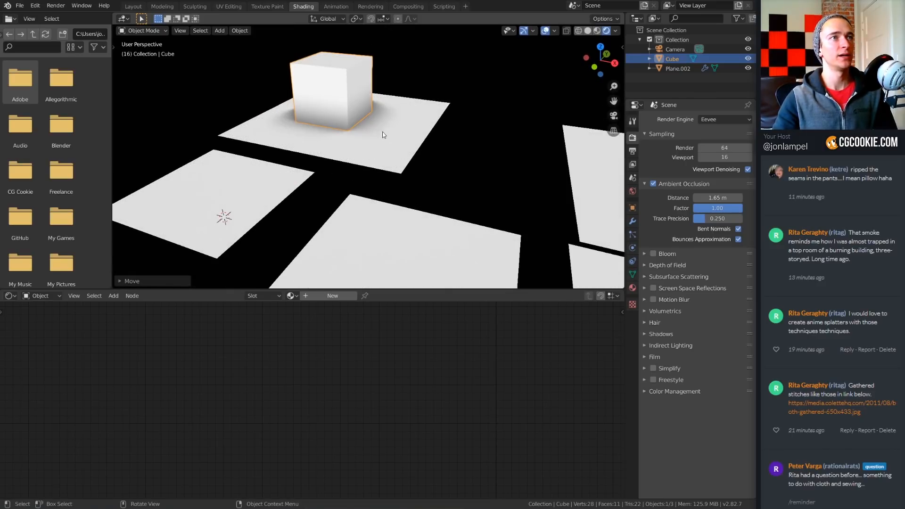
- Set the viewport's render pass to Normal and view the cube and planes from another angle
left_click(615, 31)
left_click(594, 114)
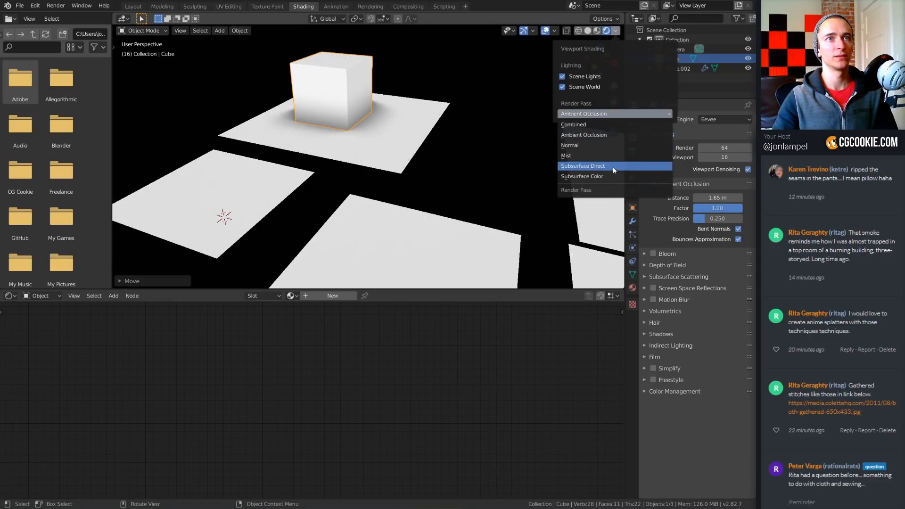
left_click(599, 144)
middle_click_drag(354, 153, 514, 96)
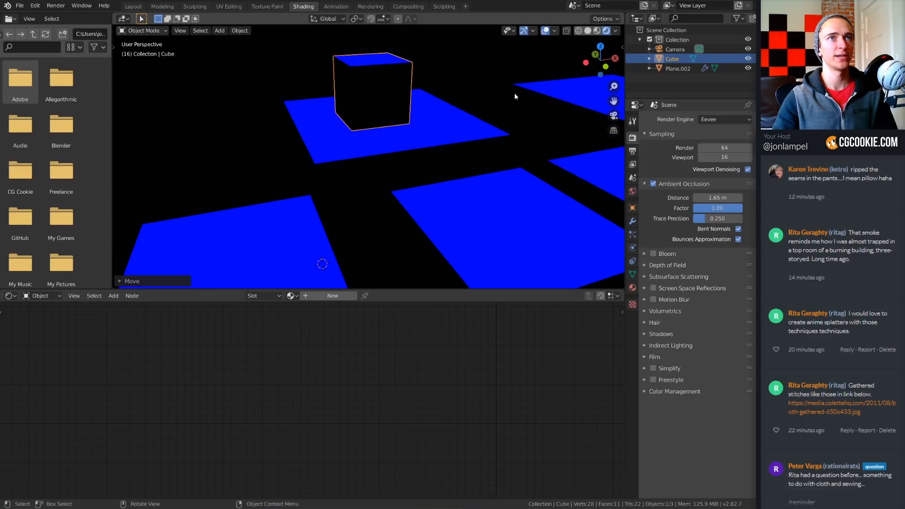
- Set the viewport's render pass back to Combined
left_click(617, 31)
left_click(589, 114)
left_click(584, 125)
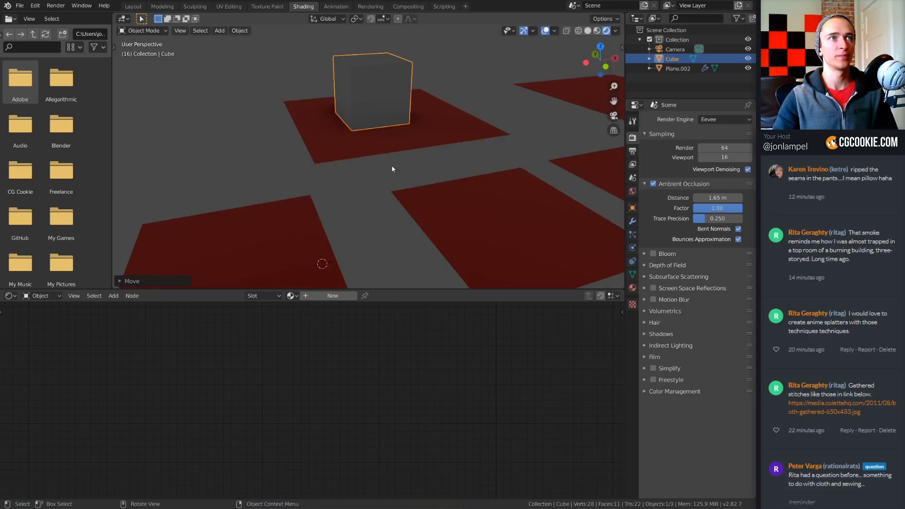
middle_click_drag(390, 168, 381, 163)
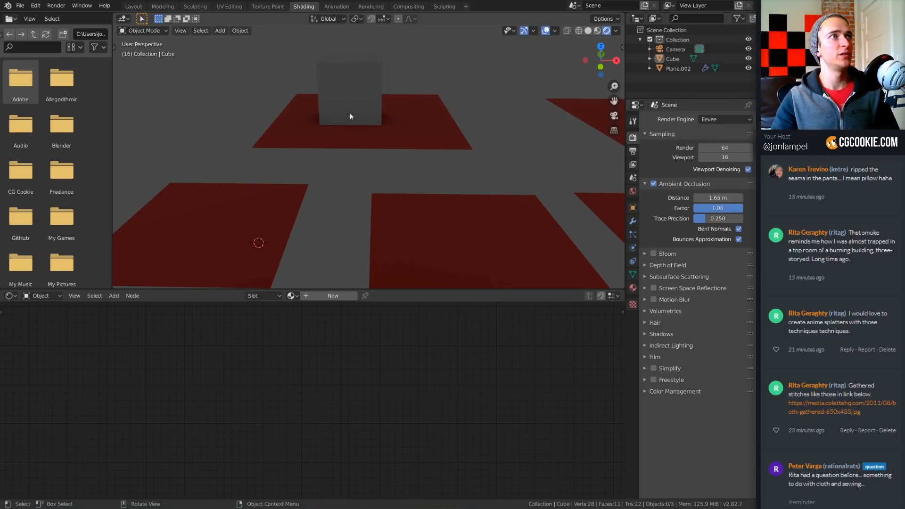
- Examine the Input and Keymap preferences, including the keymap presets, and close the preferences
left_click(42, 6)
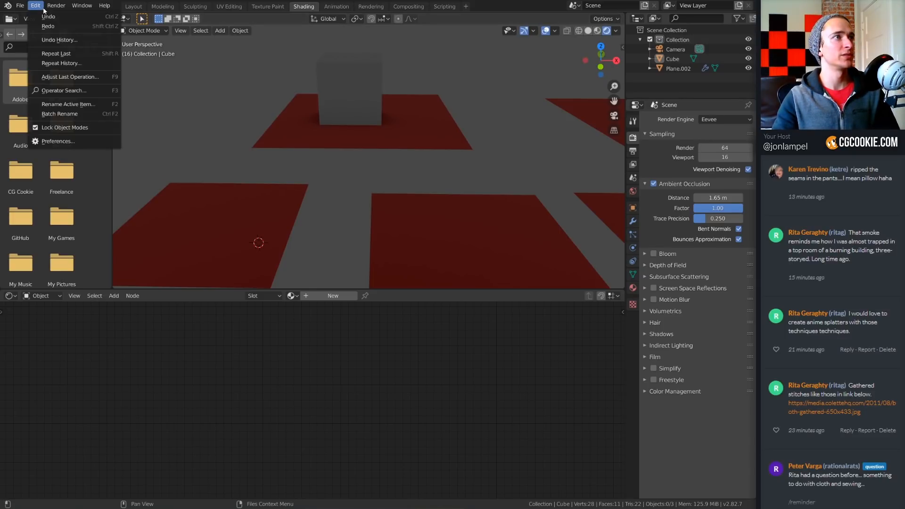
left_click(57, 141)
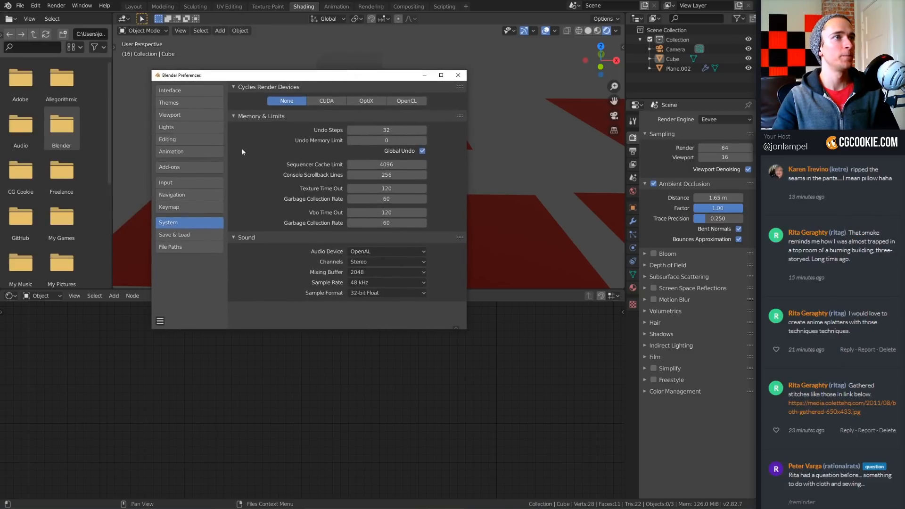
left_click(189, 182)
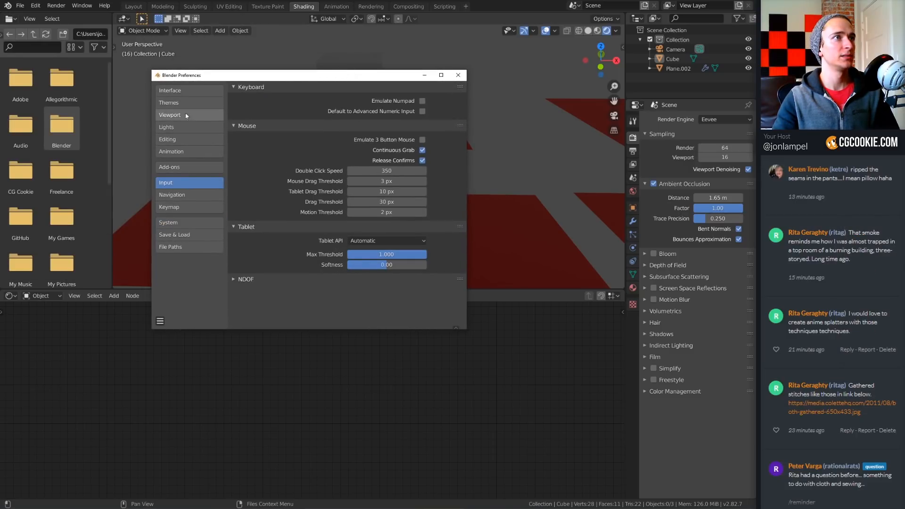
left_click(183, 210)
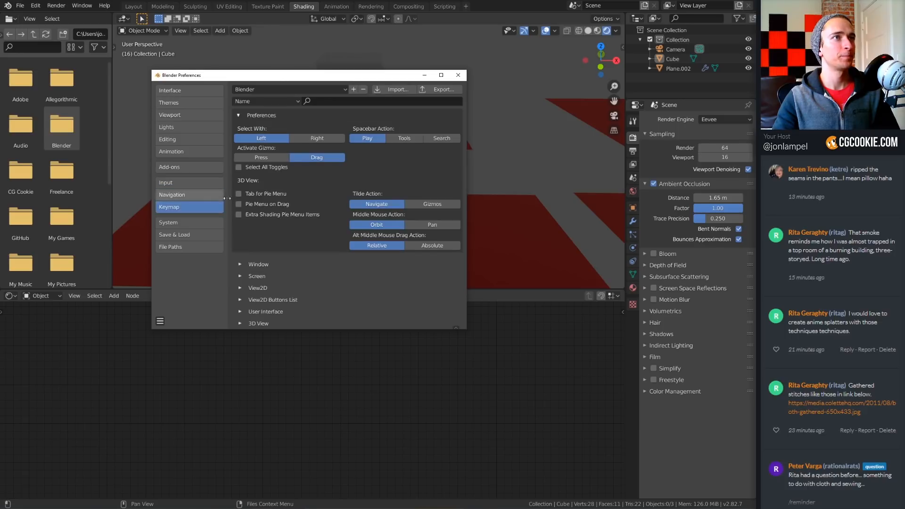
left_click(277, 90)
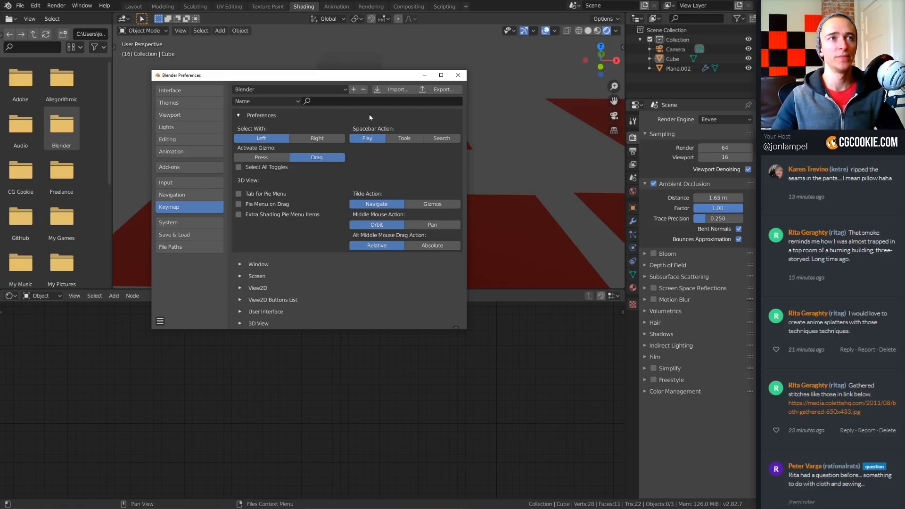
left_click(457, 76)
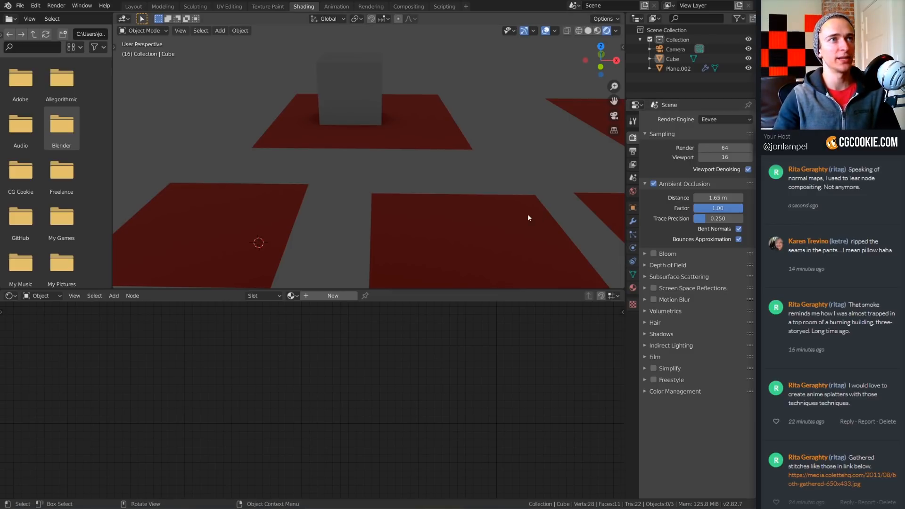
- Switch to the Layout workspace, leave the camera view and widen the 3D viewport by narrowing the properties editor
middle_click_drag(528, 213, 504, 213)
left_click(133, 7)
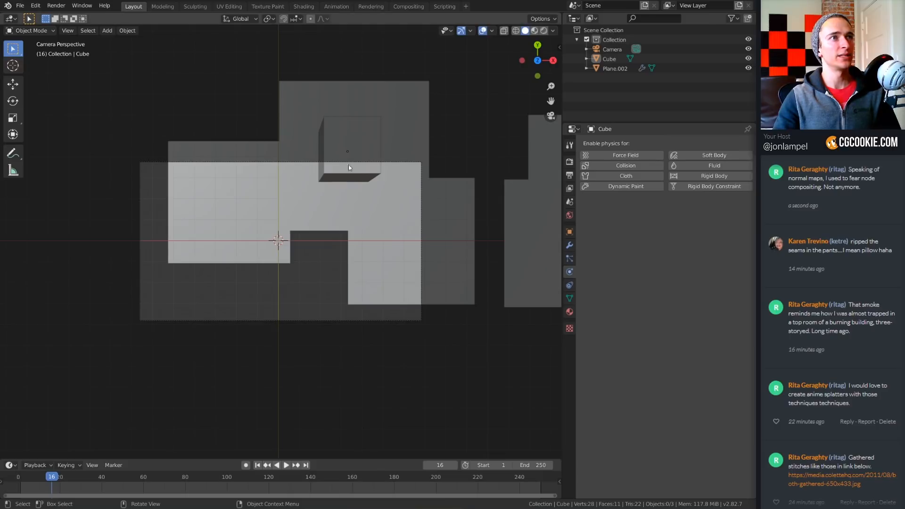
middle_click_drag(400, 253, 376, 237)
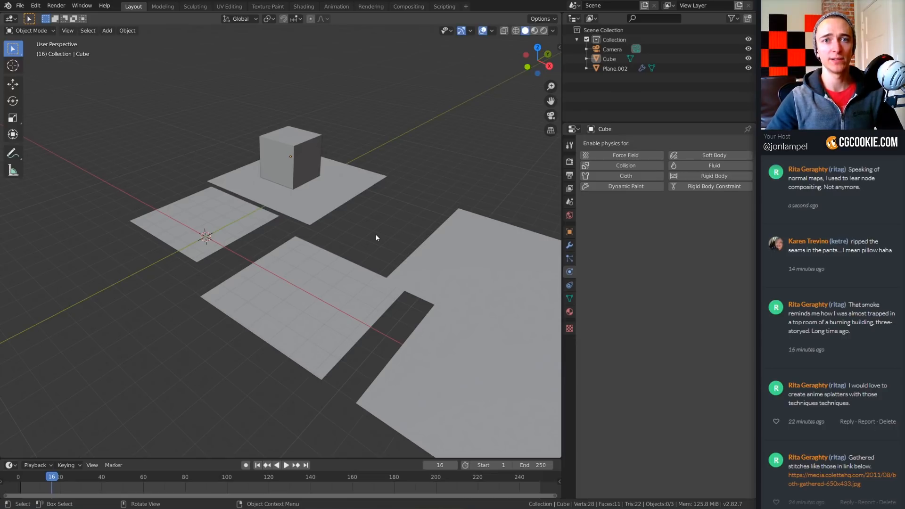
middle_click_drag(289, 172, 288, 192)
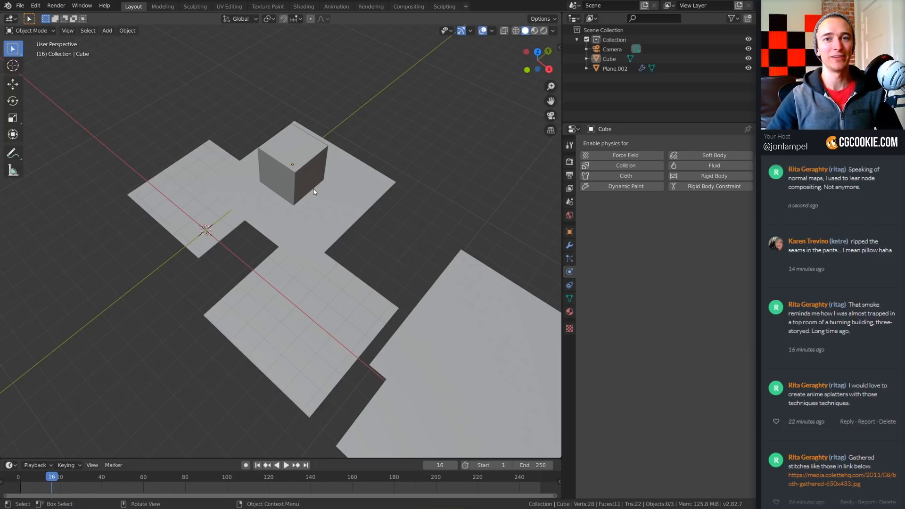
middle_click_drag(275, 163, 282, 195, "shift")
scroll(288, 202, "up", 1)
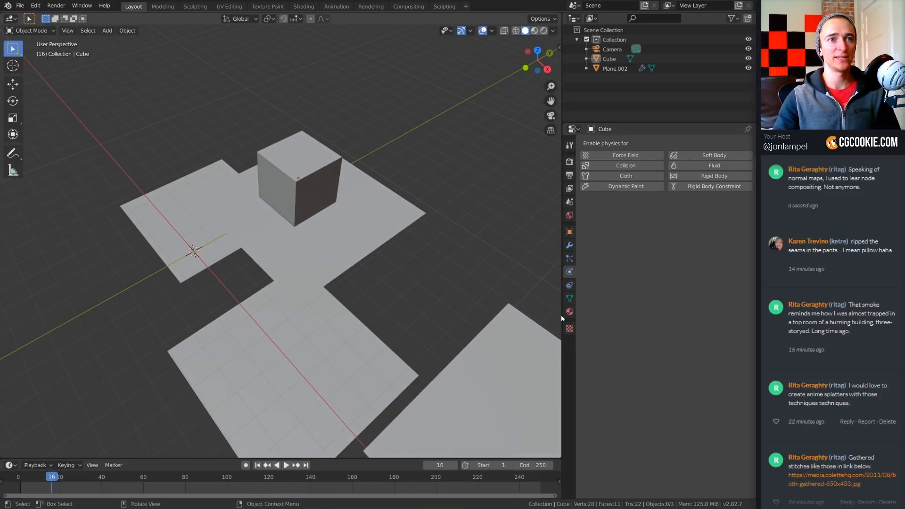
left_click_drag(563, 313, 611, 314)
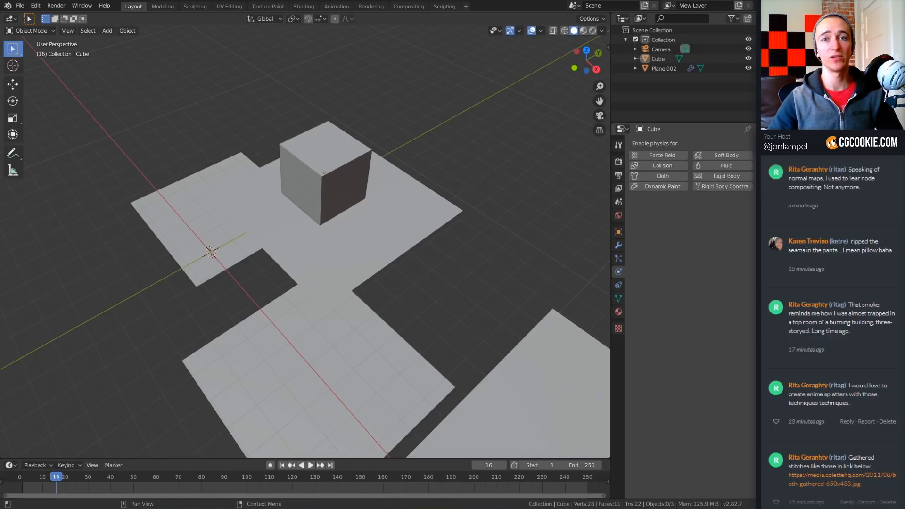
- Examine the file browser for opening scenes, enlarging its System list, and close it without opening a file
left_click(20, 6)
left_click(33, 26)
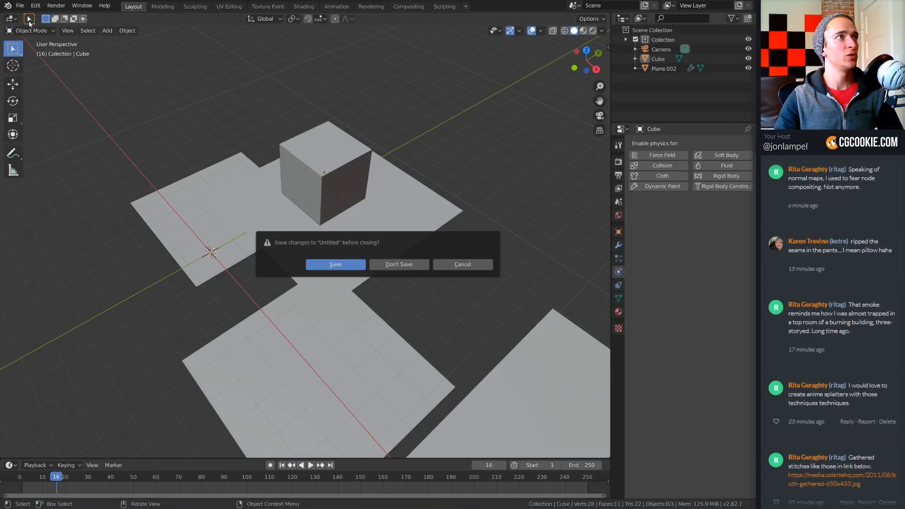
left_click(400, 265)
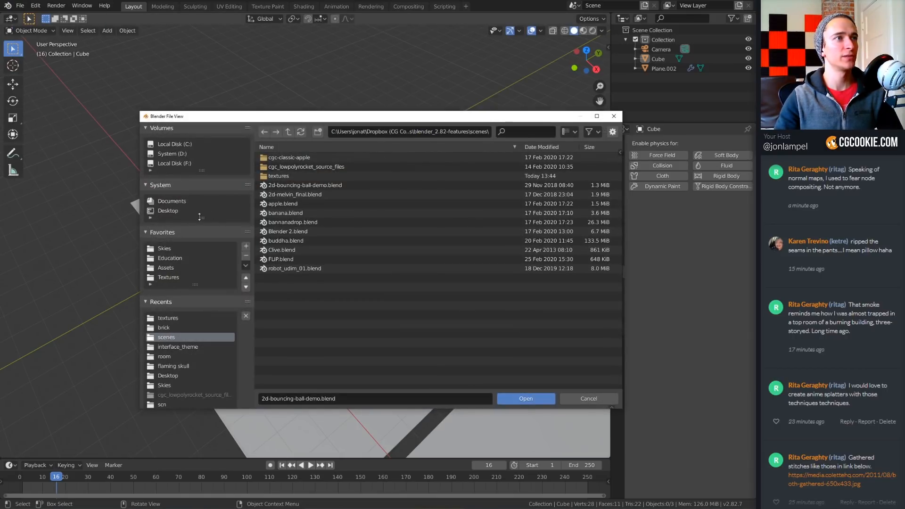
left_click_drag(200, 217, 199, 252)
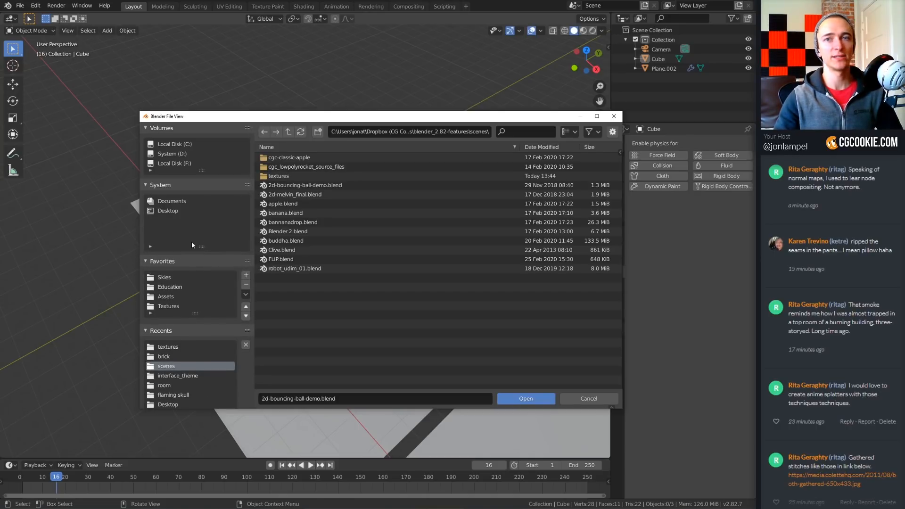
left_click_drag(352, 118, 334, 116)
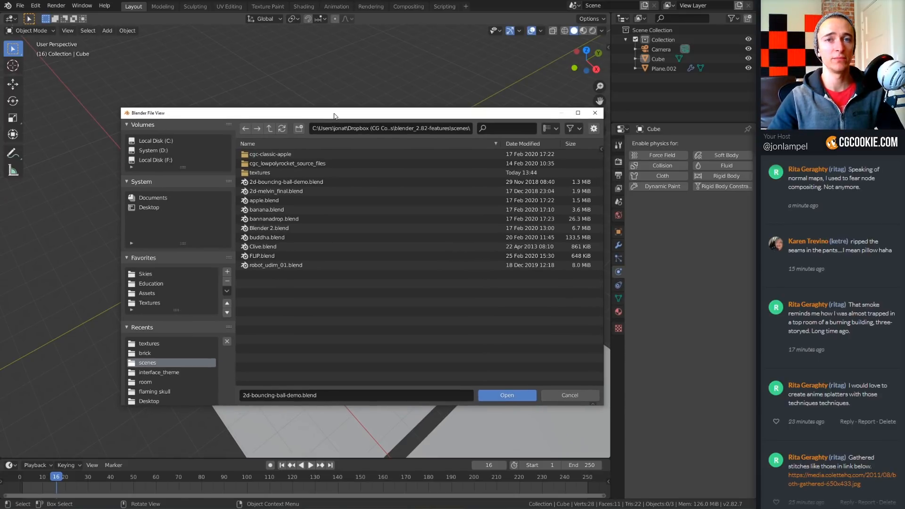
left_click(595, 113)
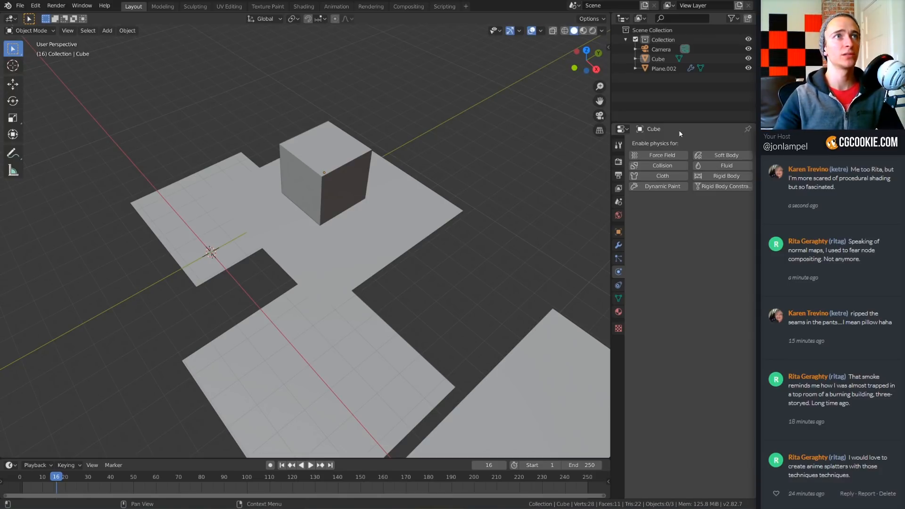
- Show and slightly narrow the text editor's sidebar in the Scripting workspace, and return to the Layout workspace
left_click(443, 7)
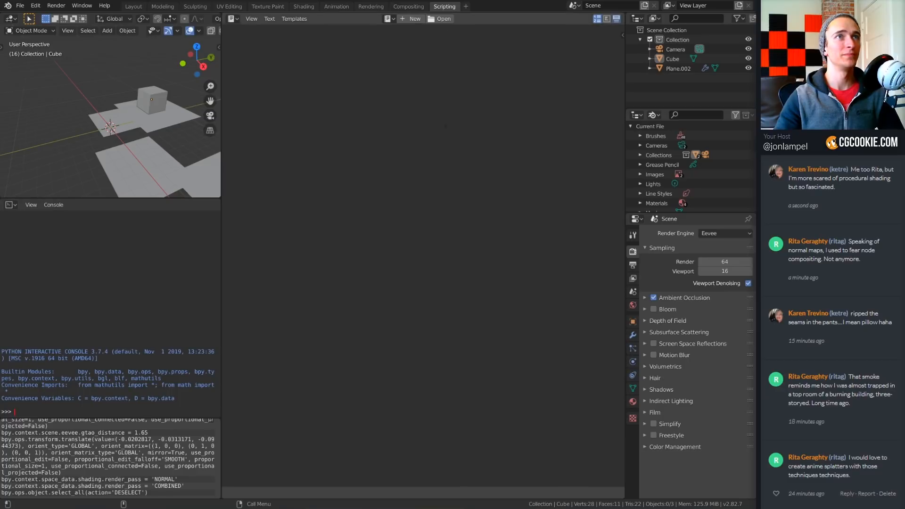
left_click(622, 37)
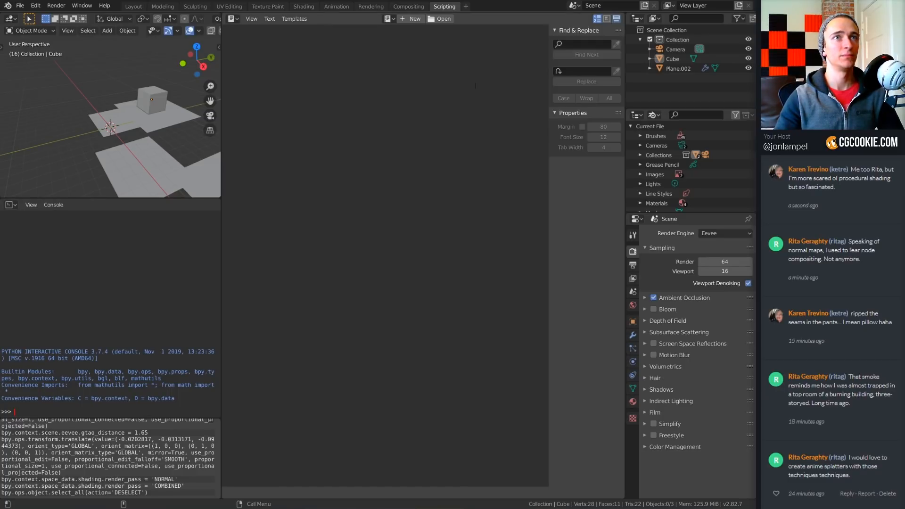
mouse_move(548, 38)
left_mouse_down()
mouse_move(535, 38)
mouse_move(561, 38)
left_mouse_up()
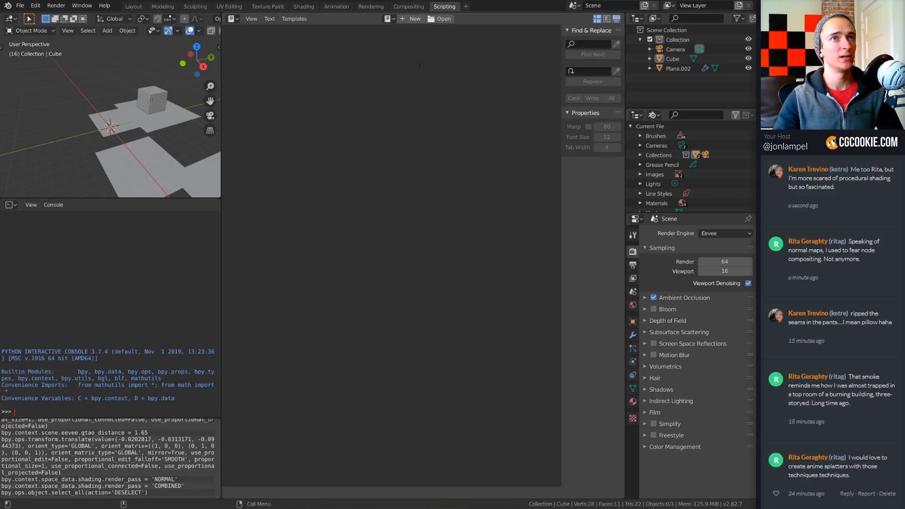
left_click(133, 6)
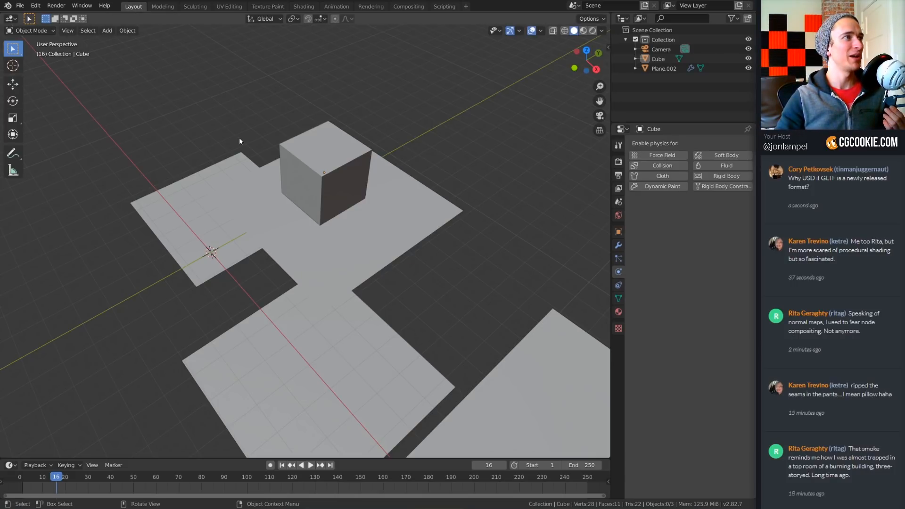
- Add a Grease Pencil Stroke object to the scene with the cube and planes
middle_click_drag(271, 220, 320, 194)
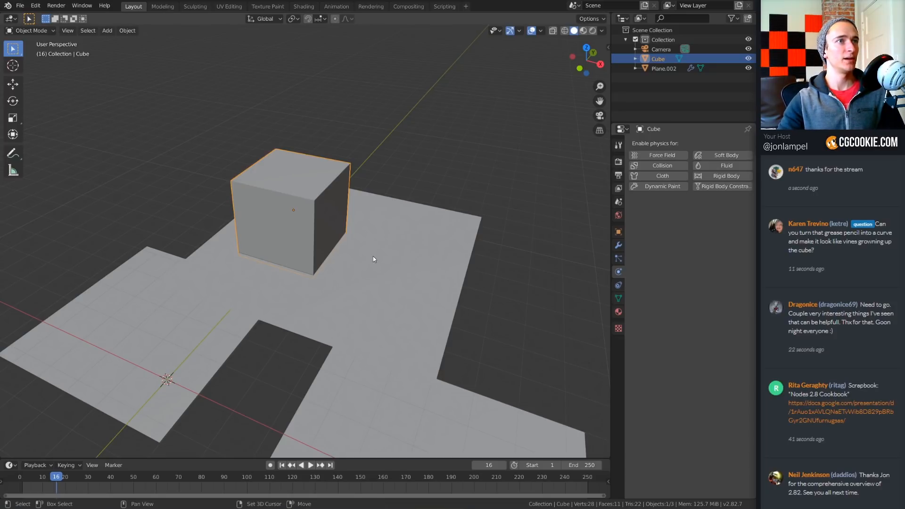
middle_click_drag(372, 256, 414, 250, "shift")
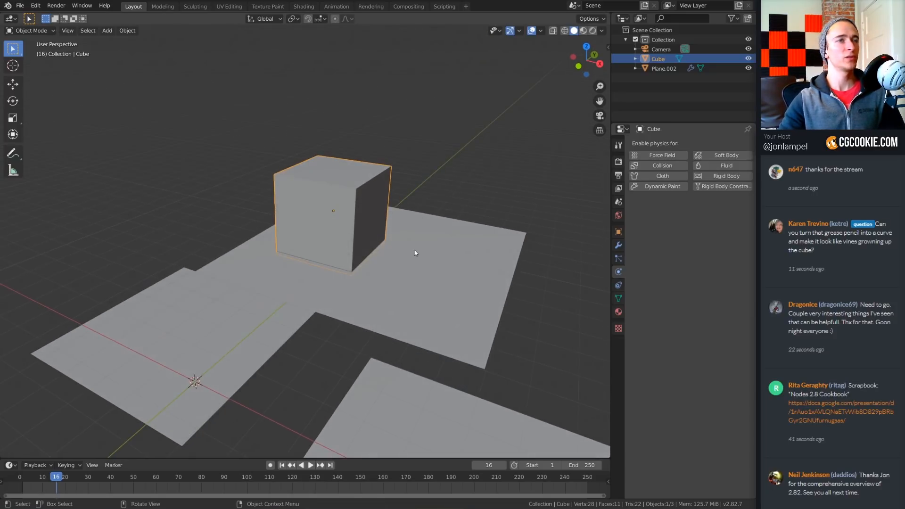
scroll(414, 250, "up", 1)
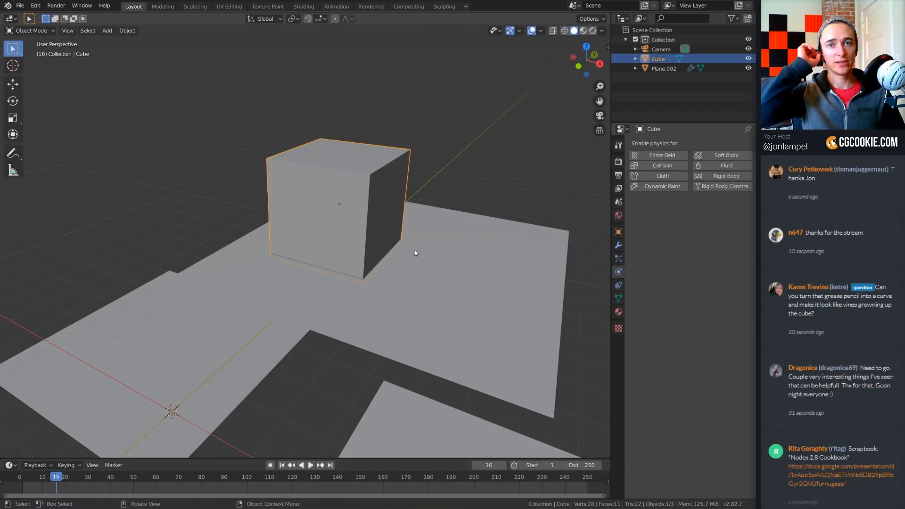
middle_click_drag(414, 251, 406, 247)
key("shift+a")
mouse_move(297, 154)
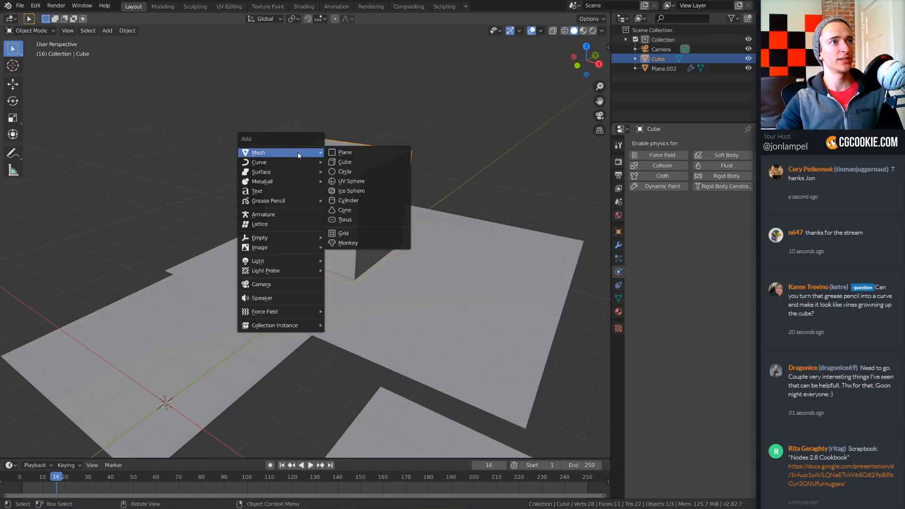
mouse_move(272, 203)
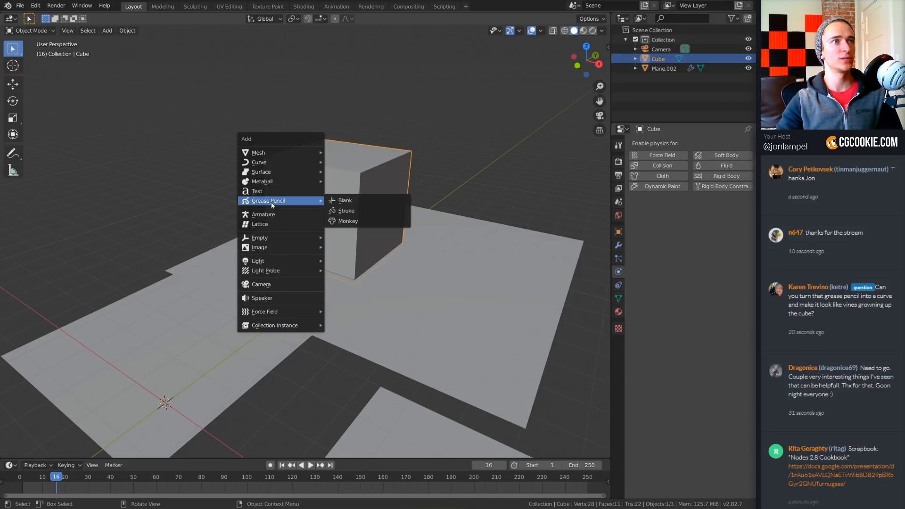
left_click(353, 211)
- Move the grease pencil stroke away from the origin, up and off to one side of the cube
key("g")
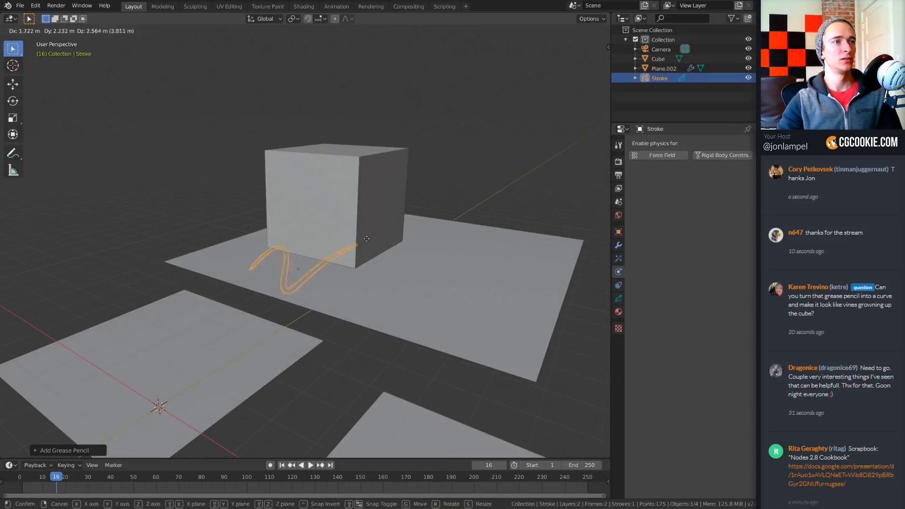
left_click(319, 81)
middle_click_drag(319, 81, 349, 185)
scroll(349, 185, "up", 1)
key("g")
left_click(201, 140)
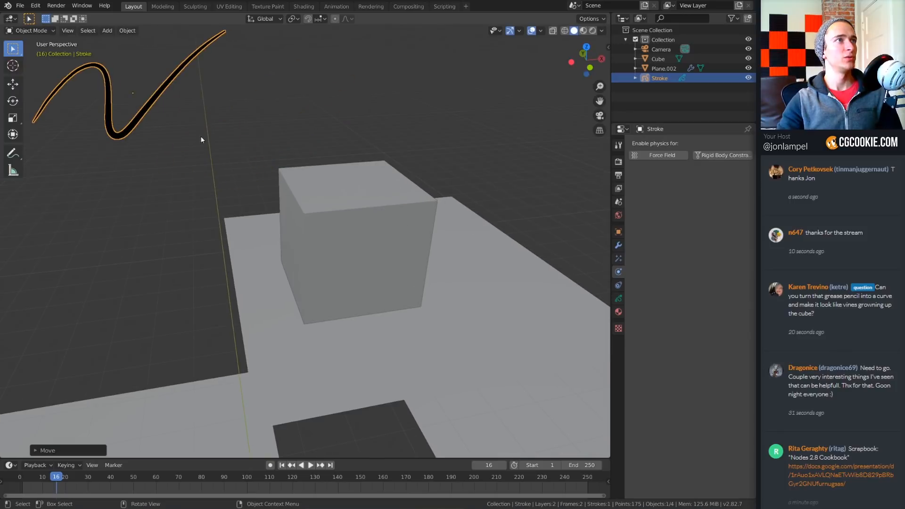
- Convert the grease pencil stroke into a Path curve
left_click(134, 39)
left_click(128, 31)
mouse_move(176, 283)
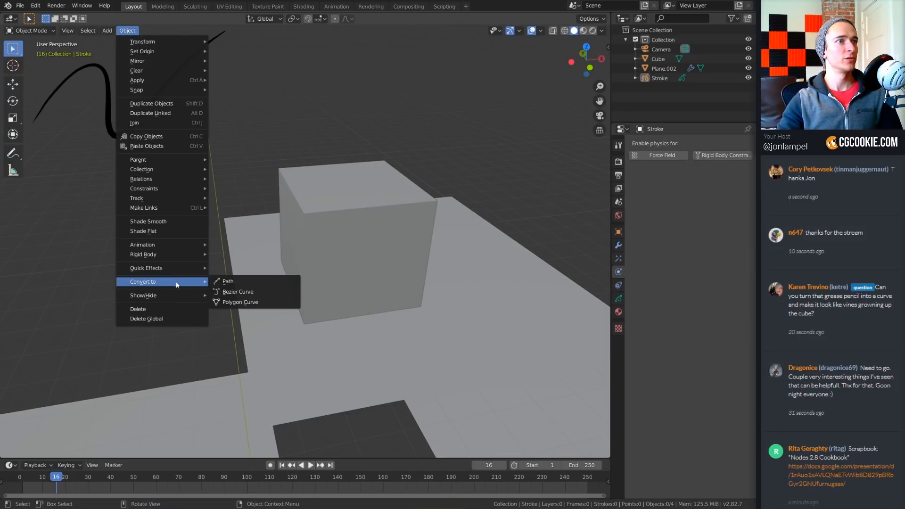
left_click(243, 286)
key("KP_Decimal")
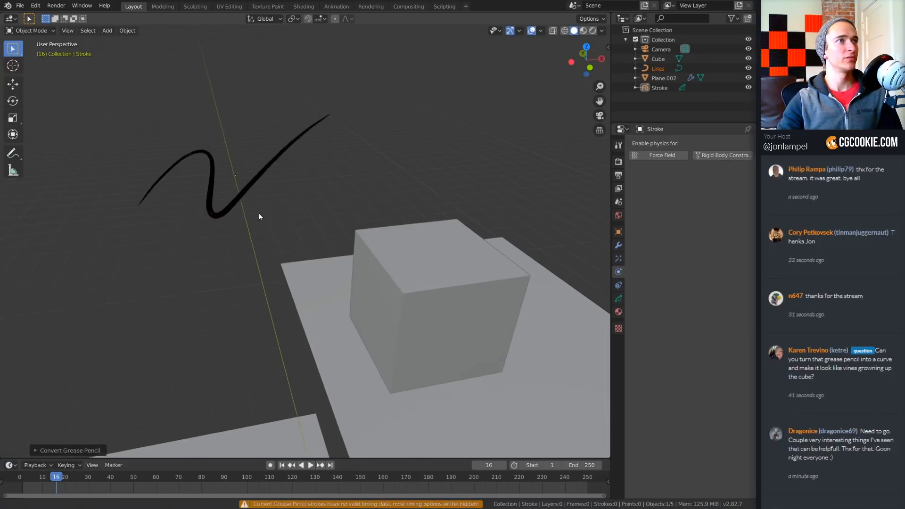
- Enter Edit Mode on the original grease pencil stroke and move several points along its straight section to form a zigzag
key("Tab")
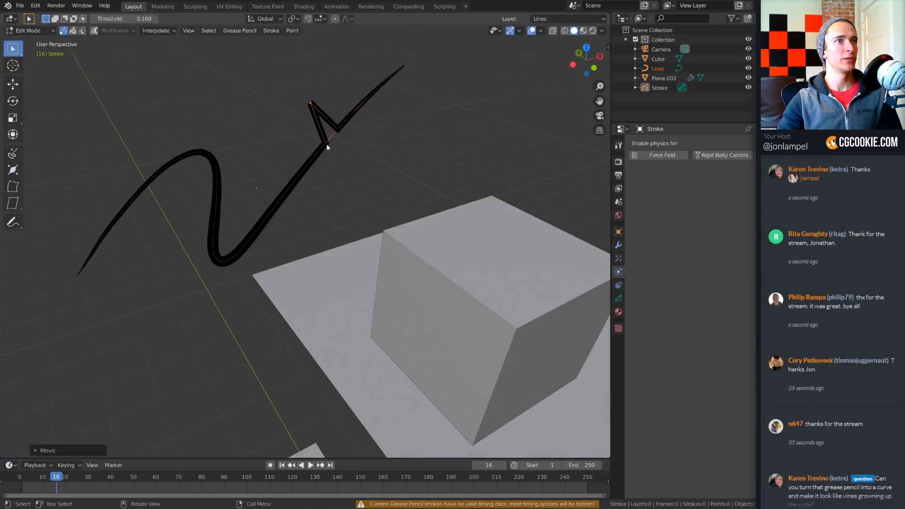
left_click(327, 142)
key("g")
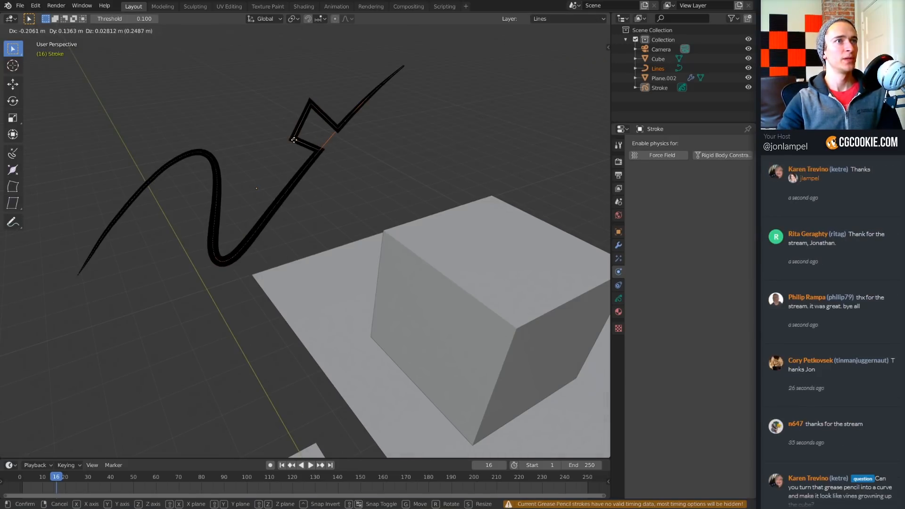
left_click(292, 140)
left_click(321, 154)
key("g")
left_click(350, 150)
left_click(313, 158)
key("g")
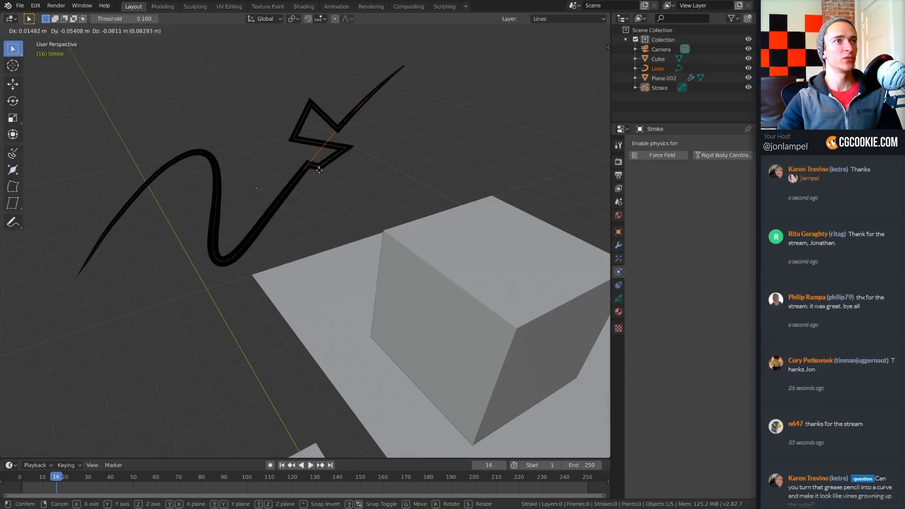
left_click(320, 173)
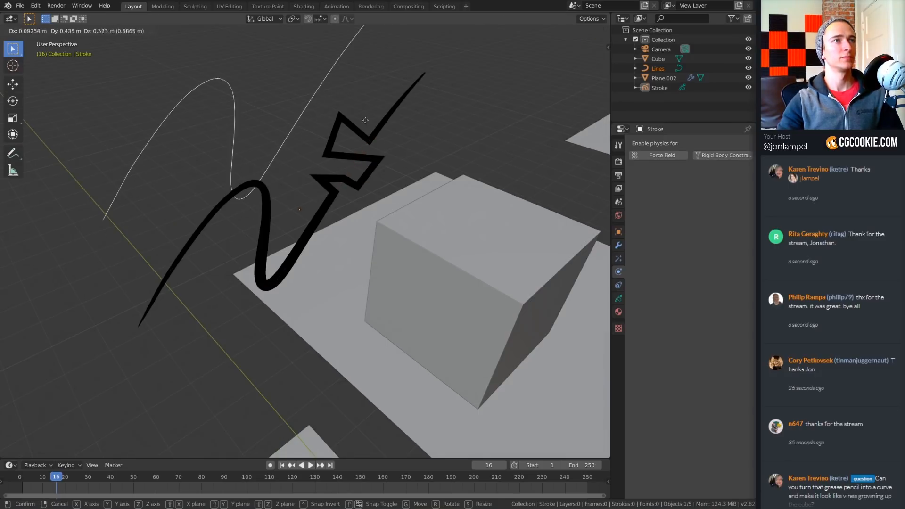
- Select the thin converted curve above the grease pencil stroke and switch it to Edit Mode
left_click(29, 30)
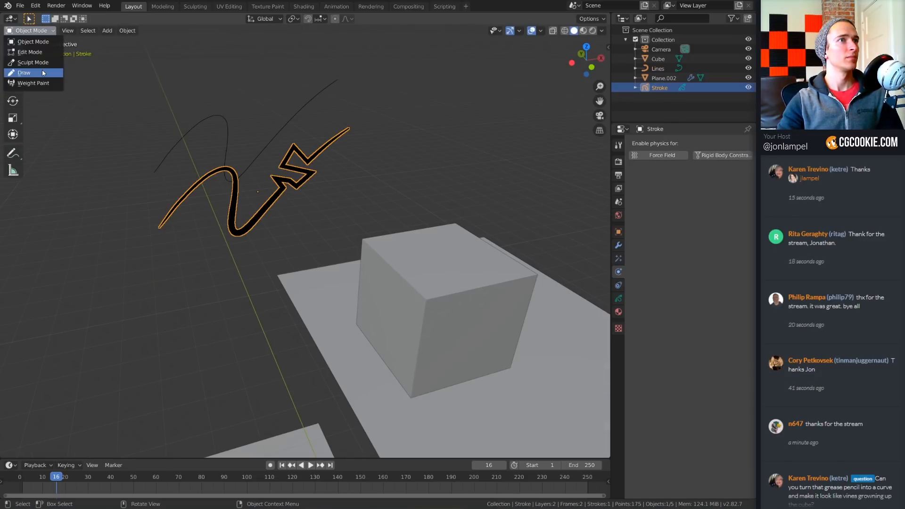
left_click(285, 125)
scroll(123, 87, "up", 3)
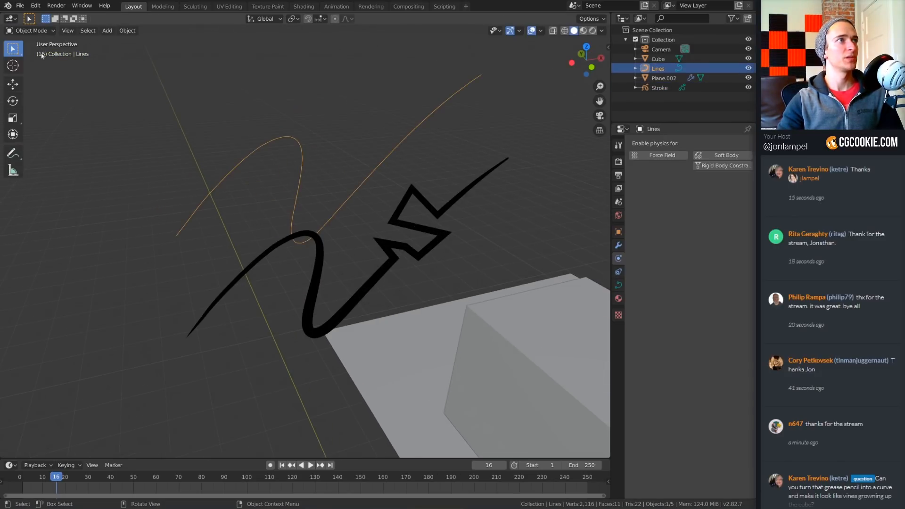
left_click(35, 32)
left_click(34, 53)
scroll(373, 176, "down", 3)
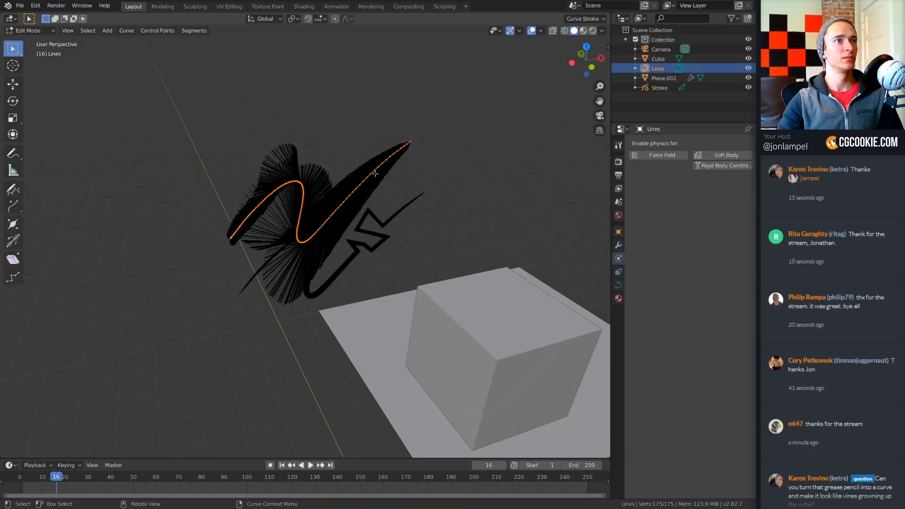
middle_click_drag(375, 182, 366, 179)
scroll(379, 189, "up", 3)
scroll(429, 213, "up", 3)
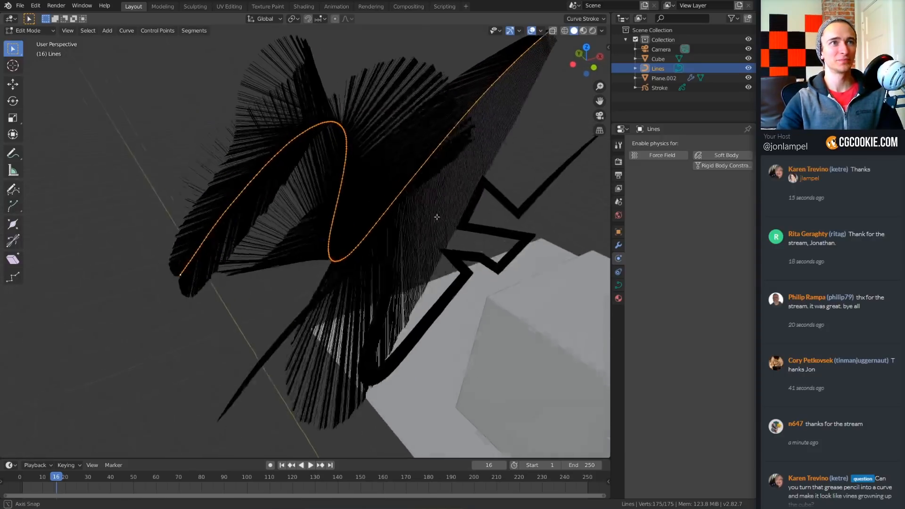
- Try to apply Decimate Curve to the converted curve's control points and adjust its ratio
left_click(163, 30)
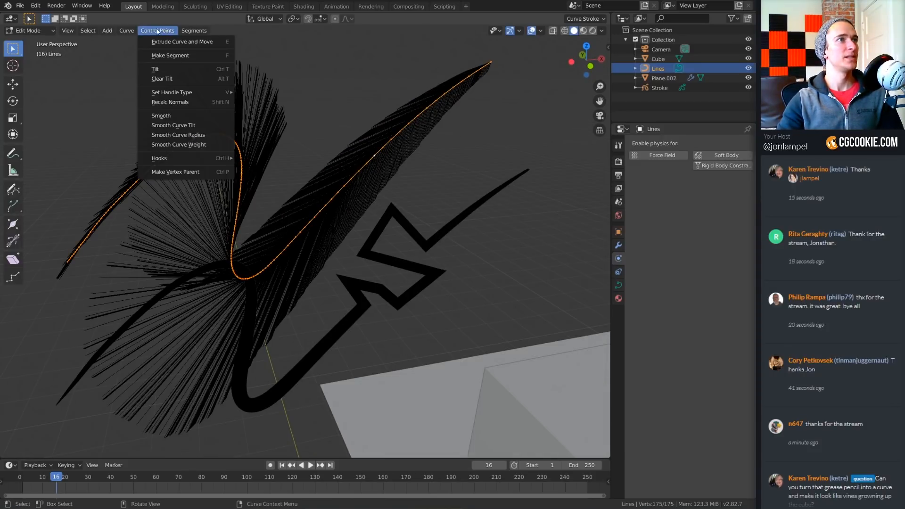
mouse_move(133, 32)
left_click(222, 150)
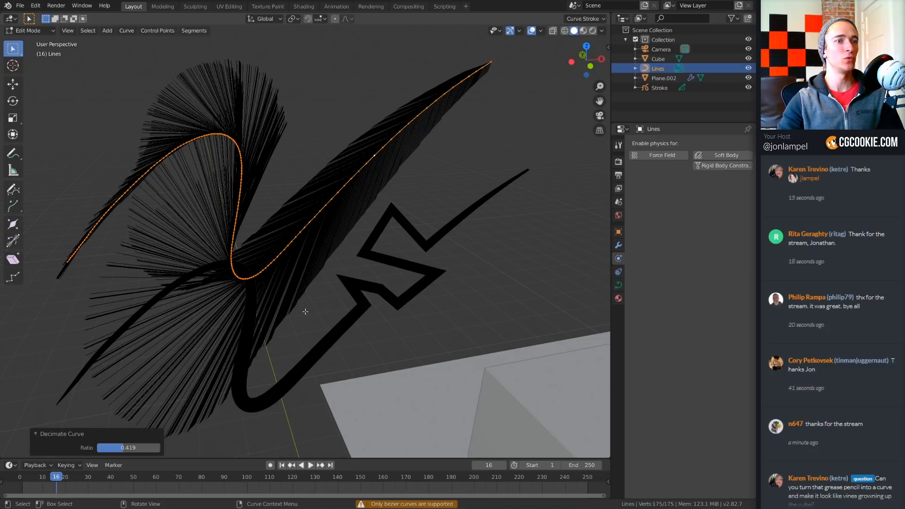
scroll(306, 310, "down", 2)
left_click_drag(128, 448, 165, 445)
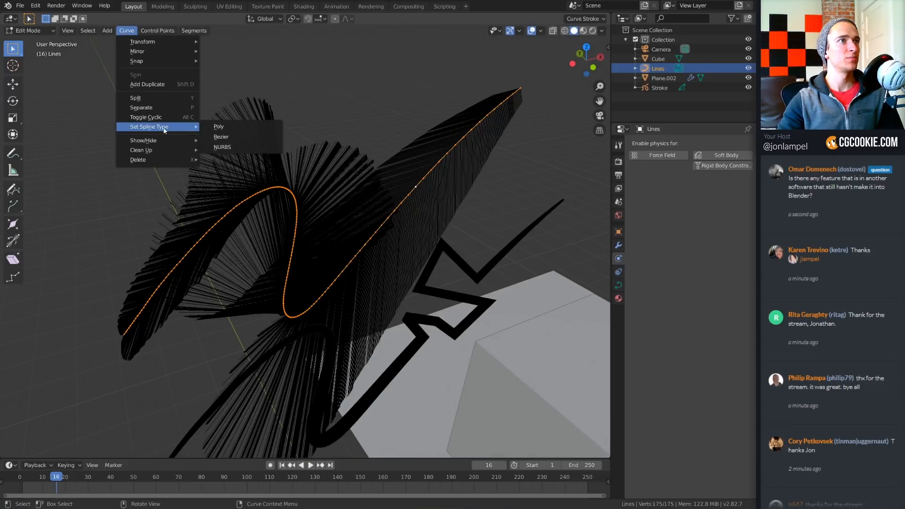
- Set the curve's spline type to Bezier and decimate its control points with a ratio of 0.169
left_click(241, 140)
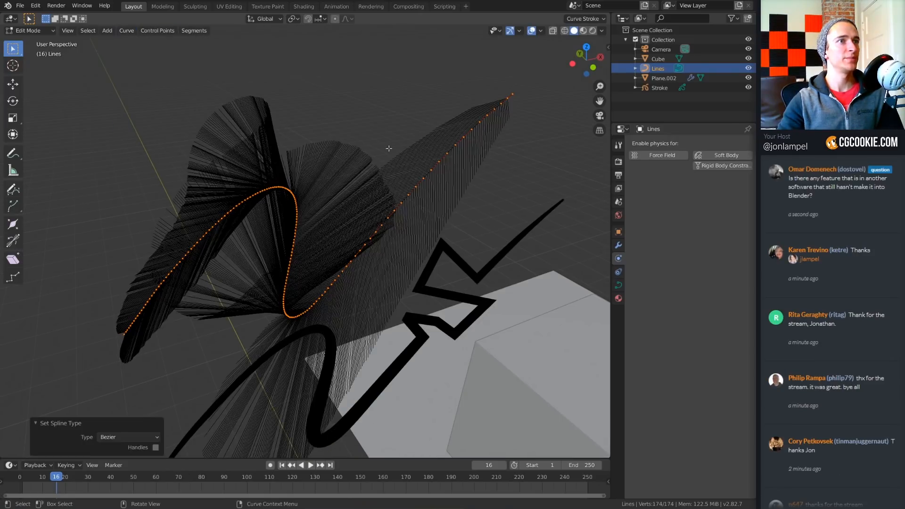
middle_click_drag(389, 149, 375, 144)
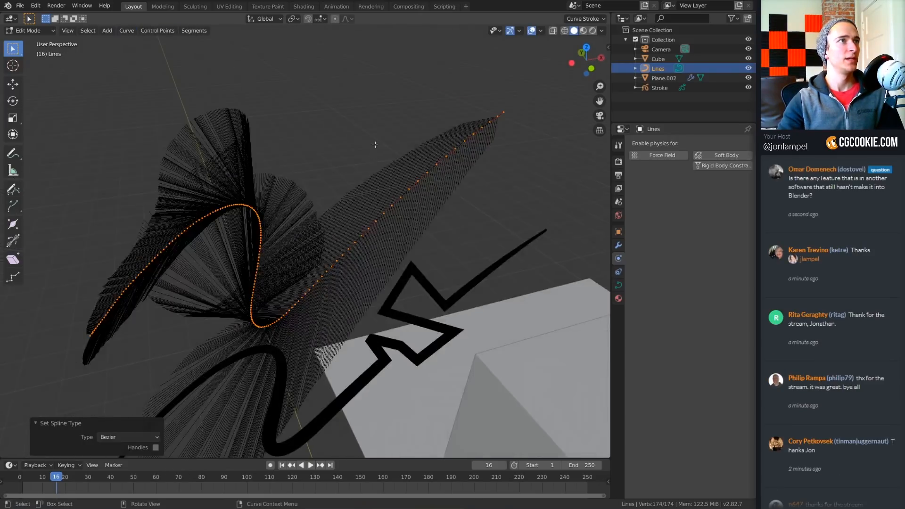
left_click(158, 31)
mouse_move(130, 33)
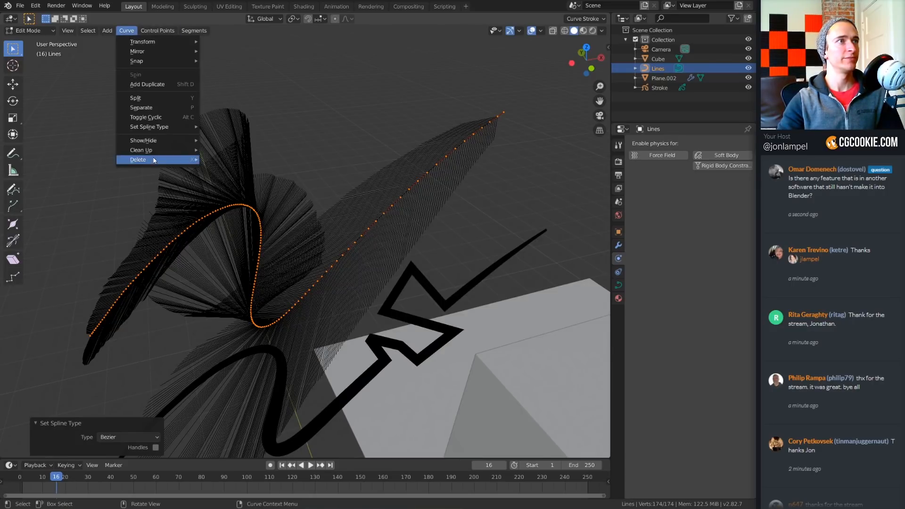
mouse_move(156, 149)
left_click(254, 150)
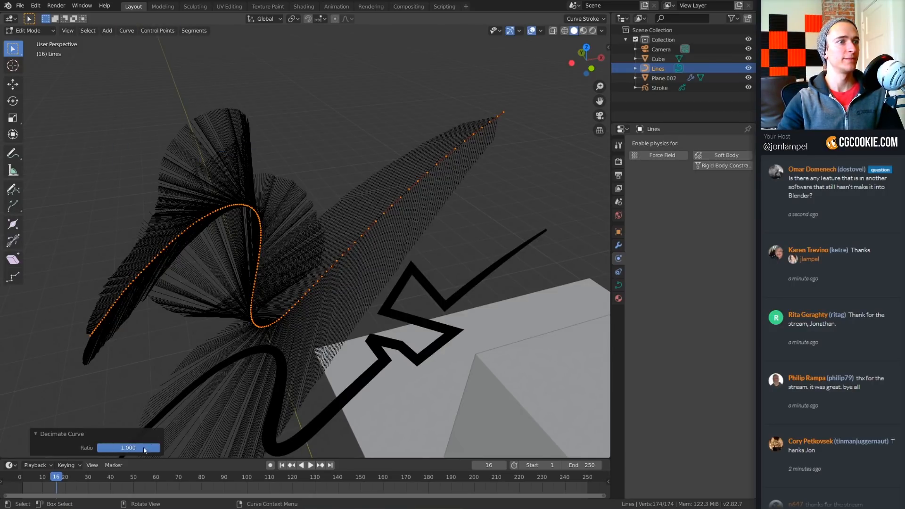
left_click_drag(144, 450, 91, 450)
scroll(326, 311, "down", 2)
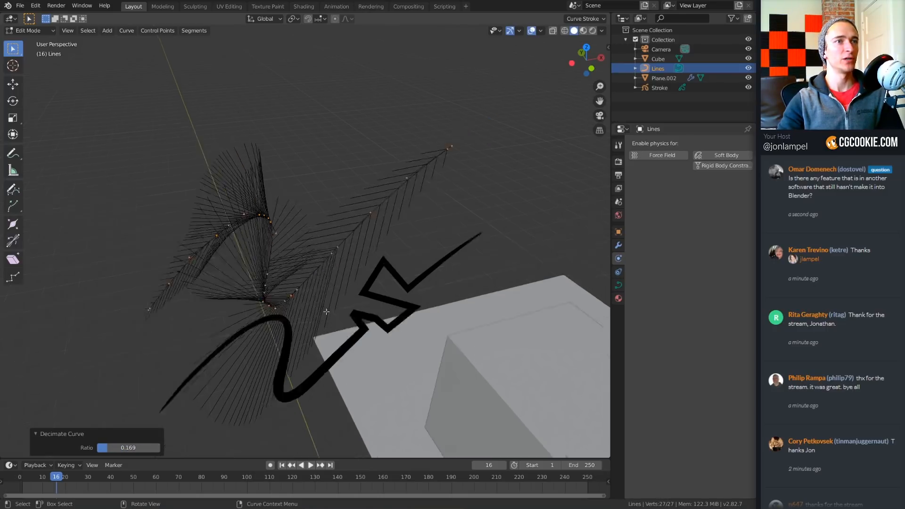
scroll(326, 311, "down", 3)
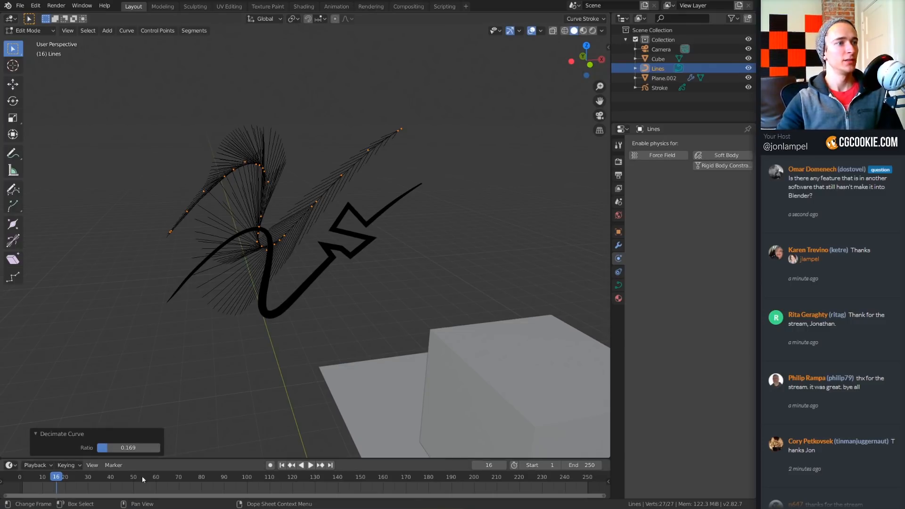
- Lower the curve's decimation ratio further and return to Object Mode
left_click_drag(140, 450, 135, 450)
key("Tab")
mouse_move(402, 247)
middle_mouse_down()
mouse_move(426, 262)
mouse_move(406, 255)
middle_mouse_up()
- Give the converted curve thickness by setting its bevel depth to 0.02 m
left_click(617, 285)
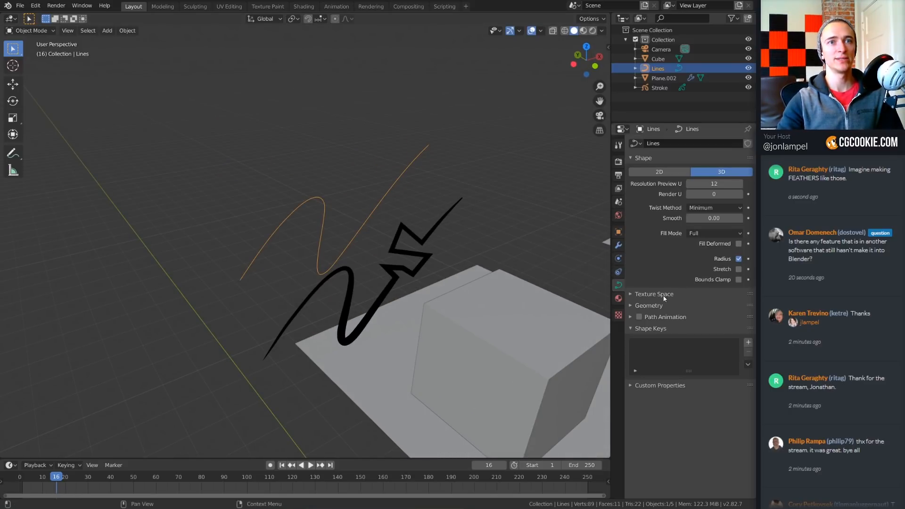
left_click(654, 305)
middle_click_drag(519, 295, 537, 302)
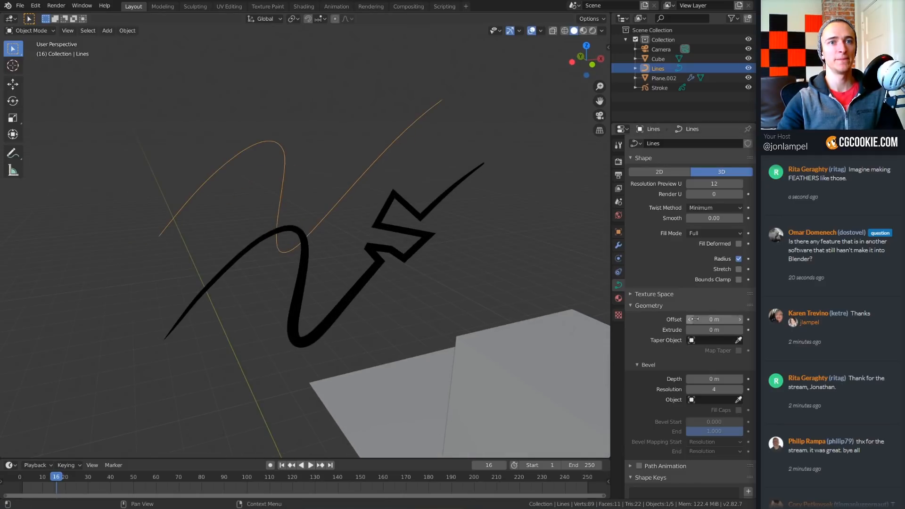
mouse_move(714, 378)
left_mouse_down()
mouse_move(773, 379)
mouse_move(721, 378)
mouse_move(730, 378)
left_mouse_up()
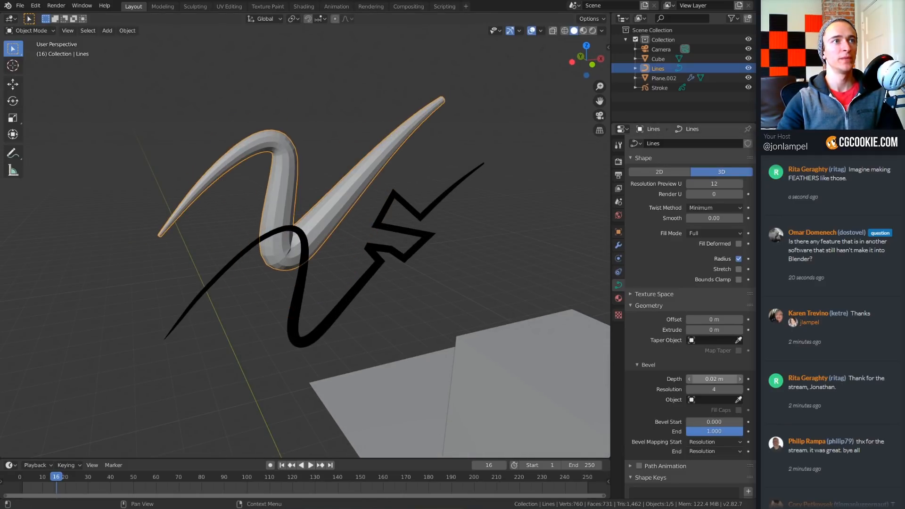
middle_click_drag(386, 228, 396, 264)
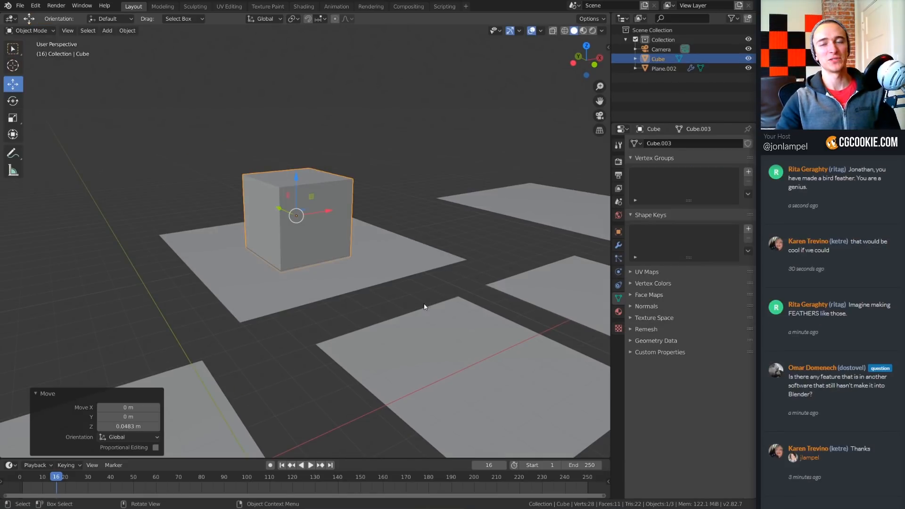